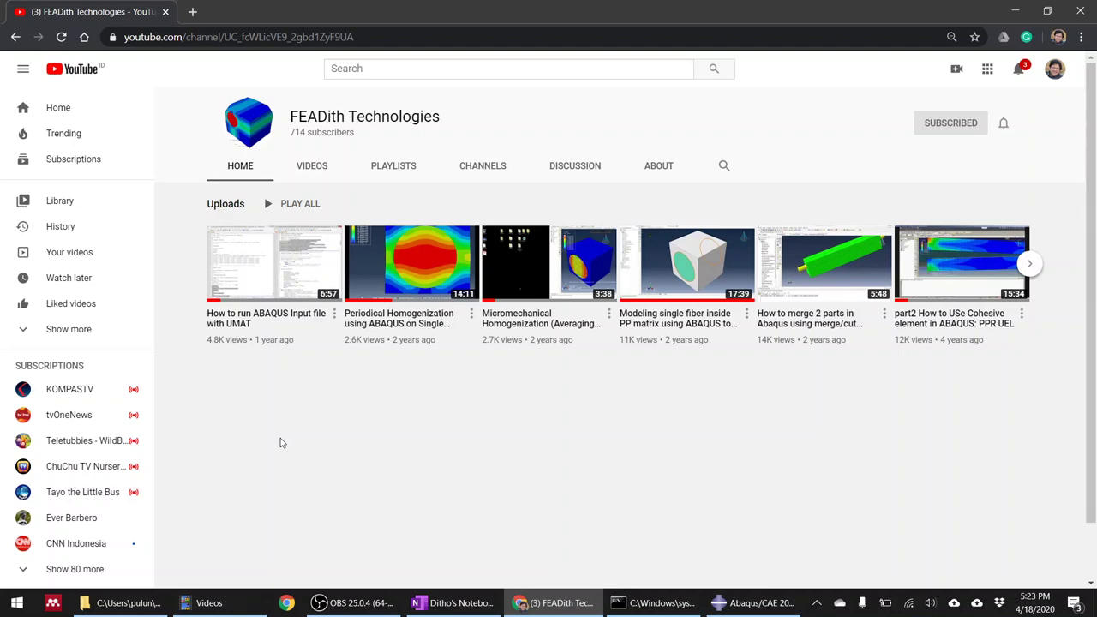
Step: Switch from YouTube through Abaqus/CAE to the OneNote page 'FEADITH Technologies'
click(759, 604)
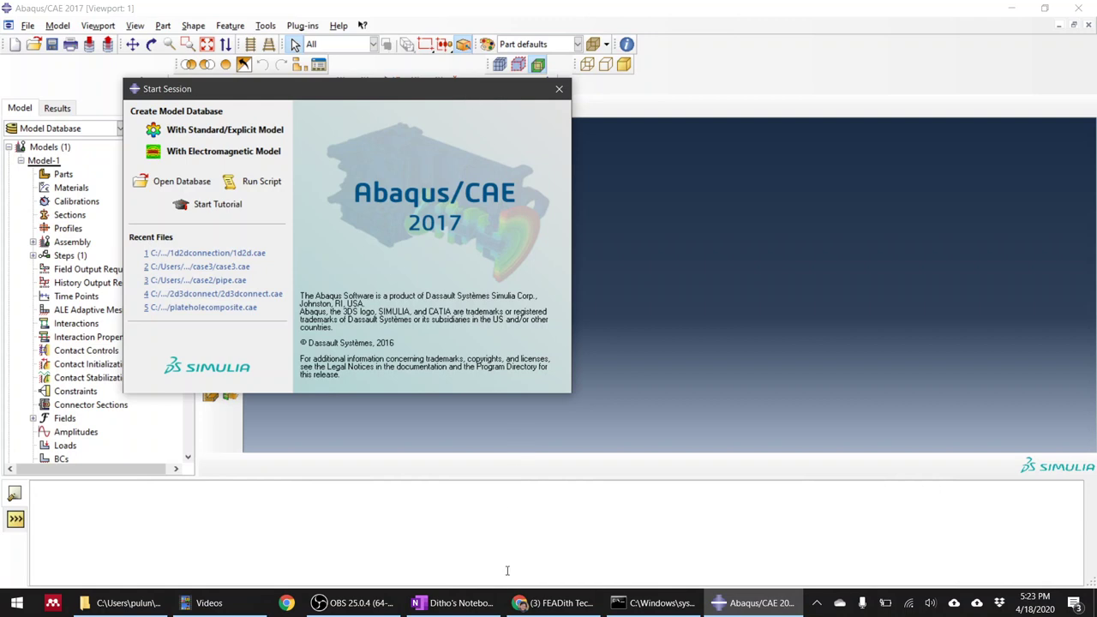
click(461, 604)
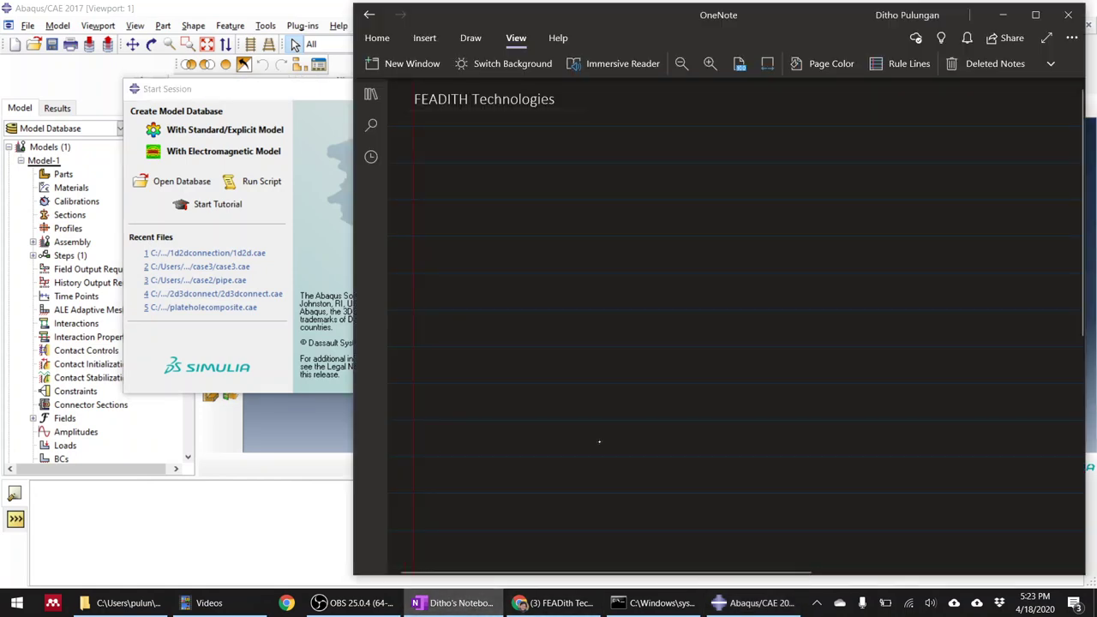
Step: Sketch the tilted plate with a diagonal strip and circled region labels 1 and 2
mouse_move(460, 242)
mouse_down()
mouse_move(531, 334)
mouse_move(725, 189)
mouse_move(660, 114)
mouse_move(460, 243)
mouse_up()
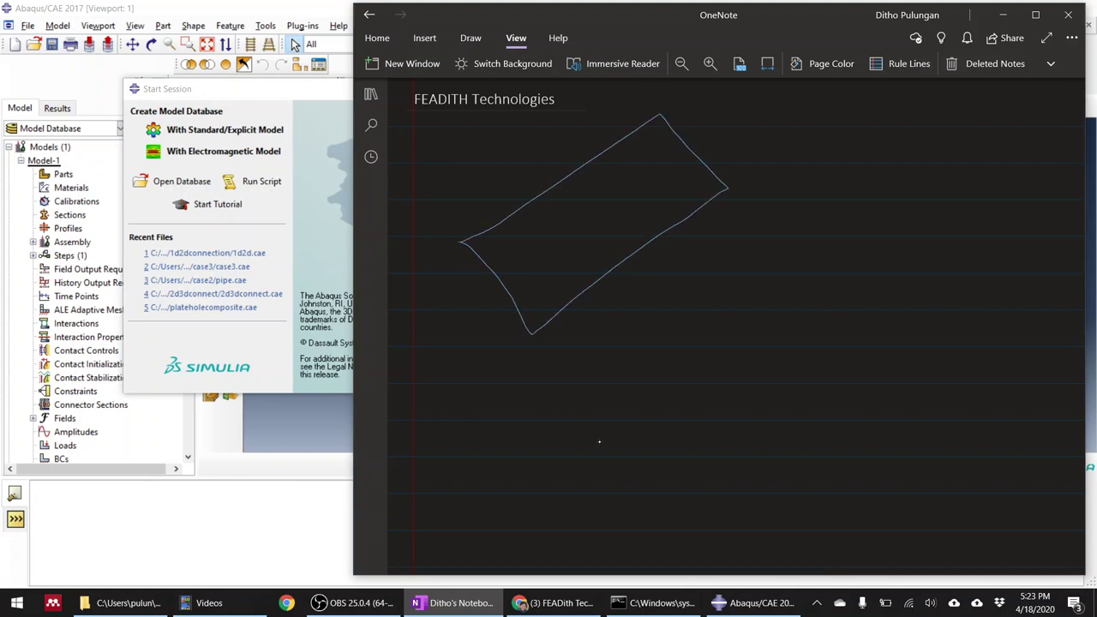
mouse_move(533, 332)
mouse_down()
mouse_move(549, 344)
mouse_move(733, 198)
mouse_up()
drag(533, 239, 535, 242)
mouse_move(545, 342)
mouse_down()
mouse_move(611, 408)
mouse_move(787, 269)
mouse_move(731, 197)
mouse_up()
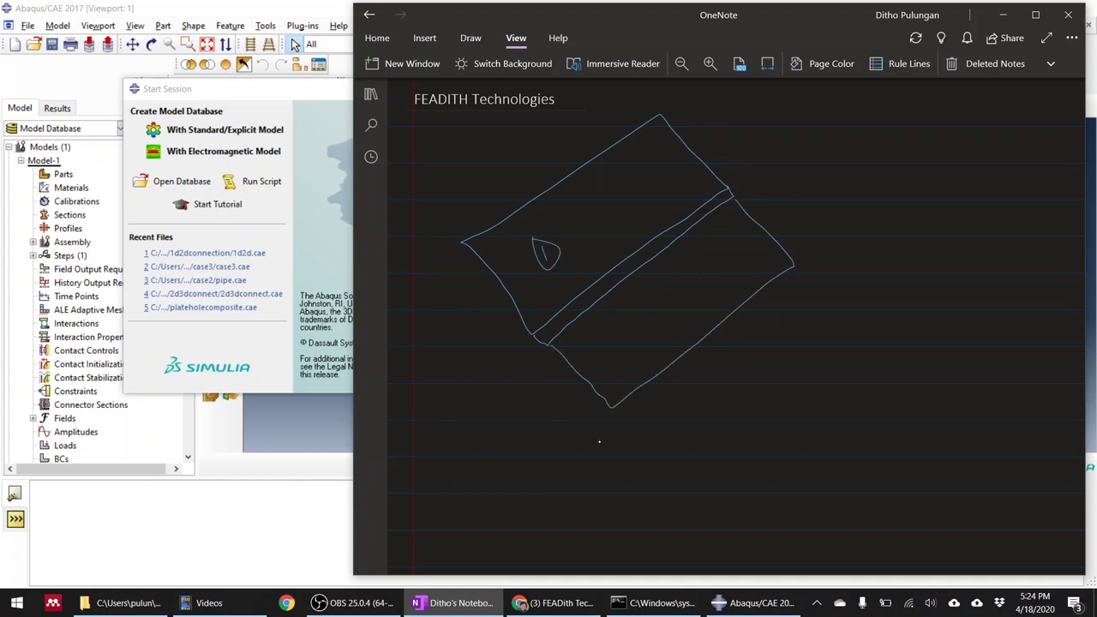
drag(607, 341, 629, 360)
drag(621, 317, 603, 324)
mouse_move(543, 341)
mouse_down()
mouse_move(600, 283)
mouse_move(731, 183)
mouse_move(739, 194)
mouse_move(545, 340)
mouse_up()
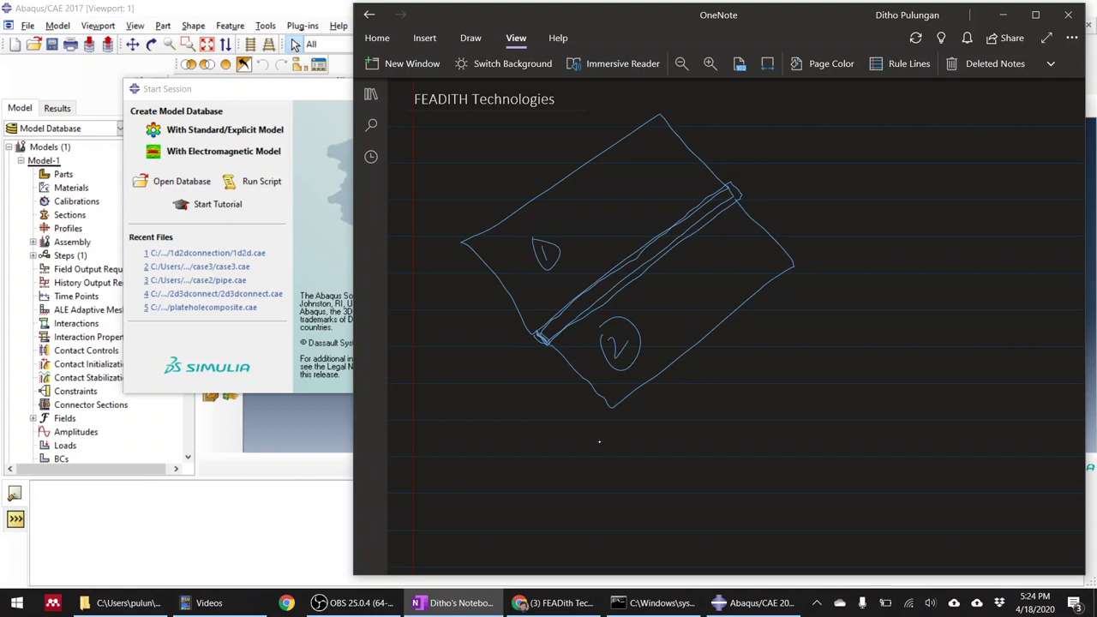
Step: Label the strip's upper end and mark the load P with arrows
drag(750, 168, 784, 167)
mouse_move(513, 147)
mouse_down()
mouse_move(533, 180)
mouse_move(528, 146)
mouse_up()
drag(707, 362, 718, 382)
drag(715, 392, 731, 397)
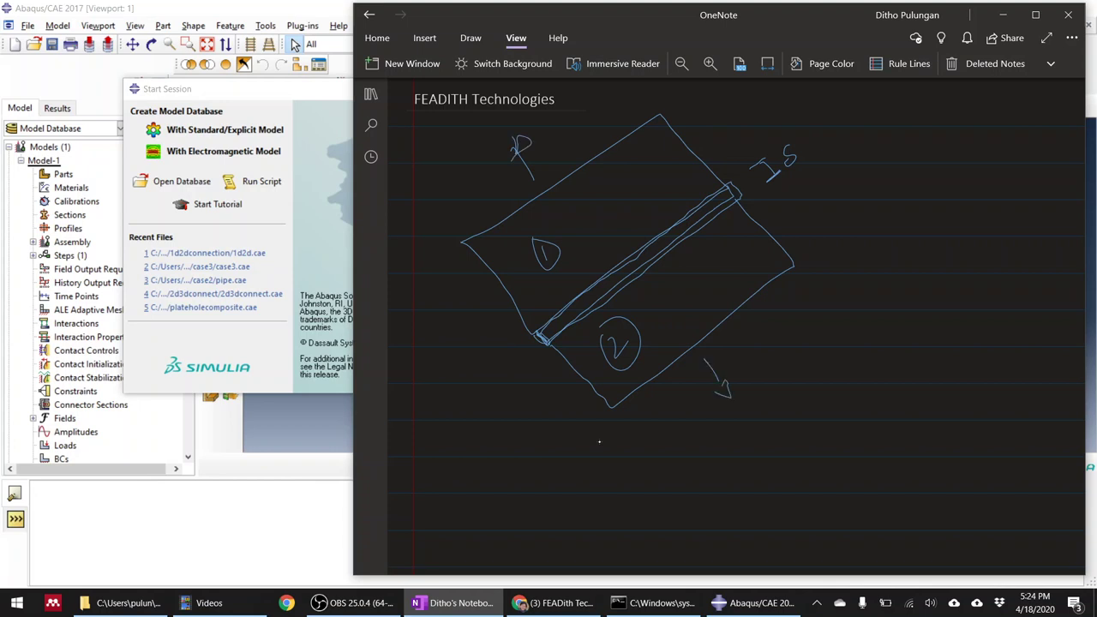
Step: Draw an arrow to a graph with τ and δ axes and a triangular curve
mouse_move(830, 162)
mouse_down()
mouse_move(888, 319)
mouse_move(868, 328)
mouse_move(909, 323)
mouse_up()
mouse_move(836, 373)
mouse_down()
mouse_move(845, 504)
mouse_move(1009, 506)
mouse_up()
mouse_move(790, 368)
mouse_down()
mouse_move(794, 389)
mouse_move(796, 365)
mouse_up()
drag(1029, 513, 1019, 549)
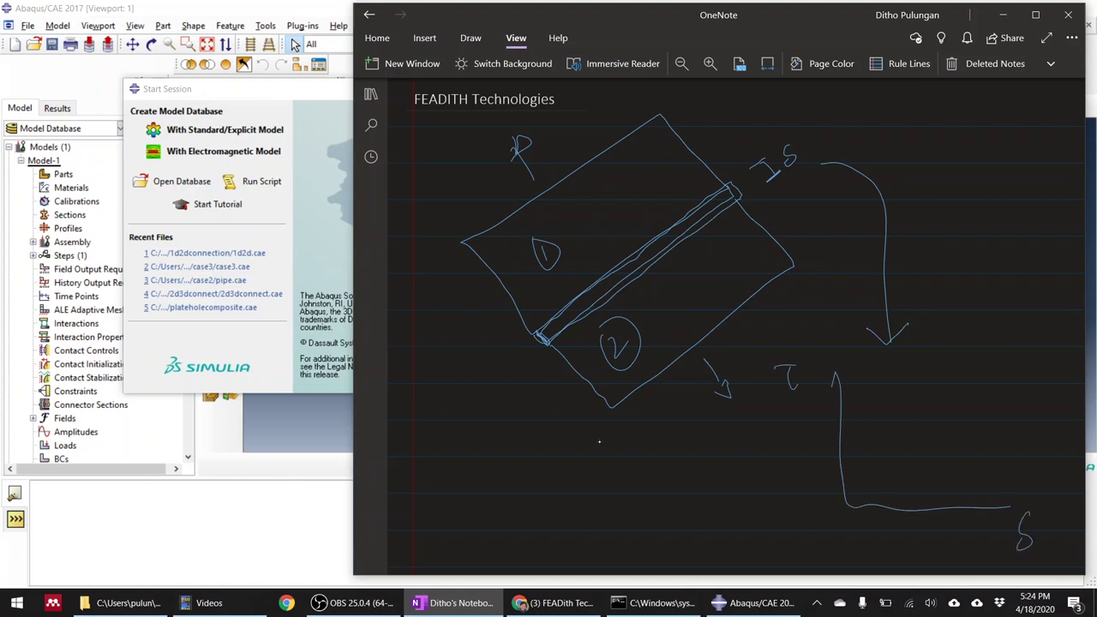
mouse_move(849, 508)
mouse_down()
mouse_move(917, 405)
mouse_move(984, 493)
mouse_up()
Step: Mark the triangle's baseline point and peak, then retrace its descending side and the diagonal strip
drag(893, 505, 893, 514)
drag(889, 436, 815, 458)
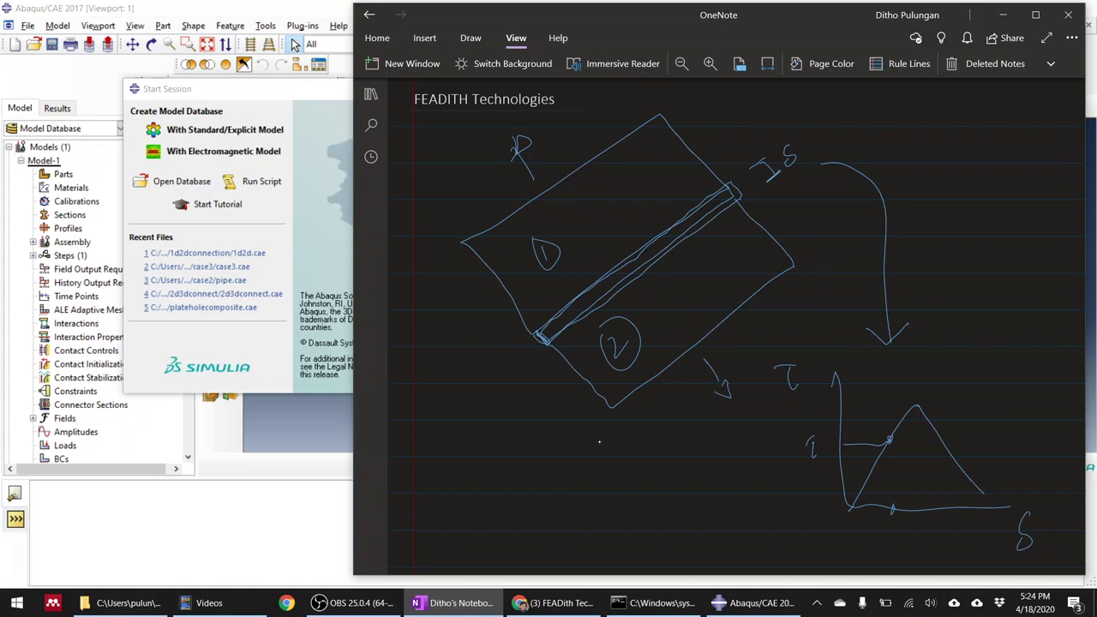
drag(912, 410, 897, 399)
drag(919, 406, 967, 487)
drag(543, 333, 724, 192)
drag(569, 324, 711, 218)
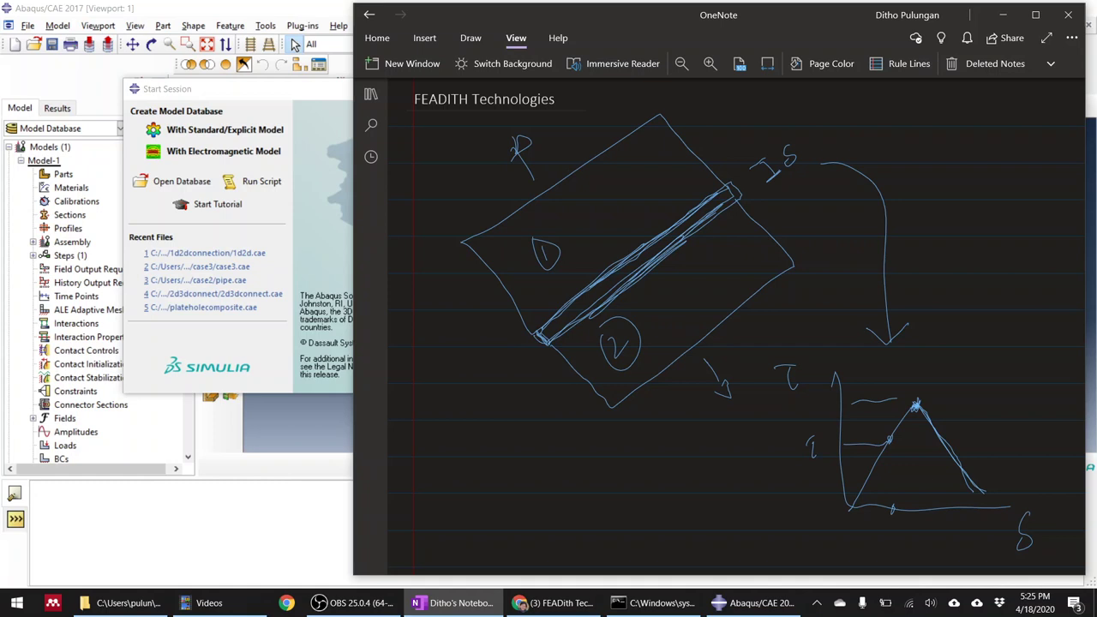
Step: Outline the strip's upper edge with the red pen and the whole strip in green
click(424, 37)
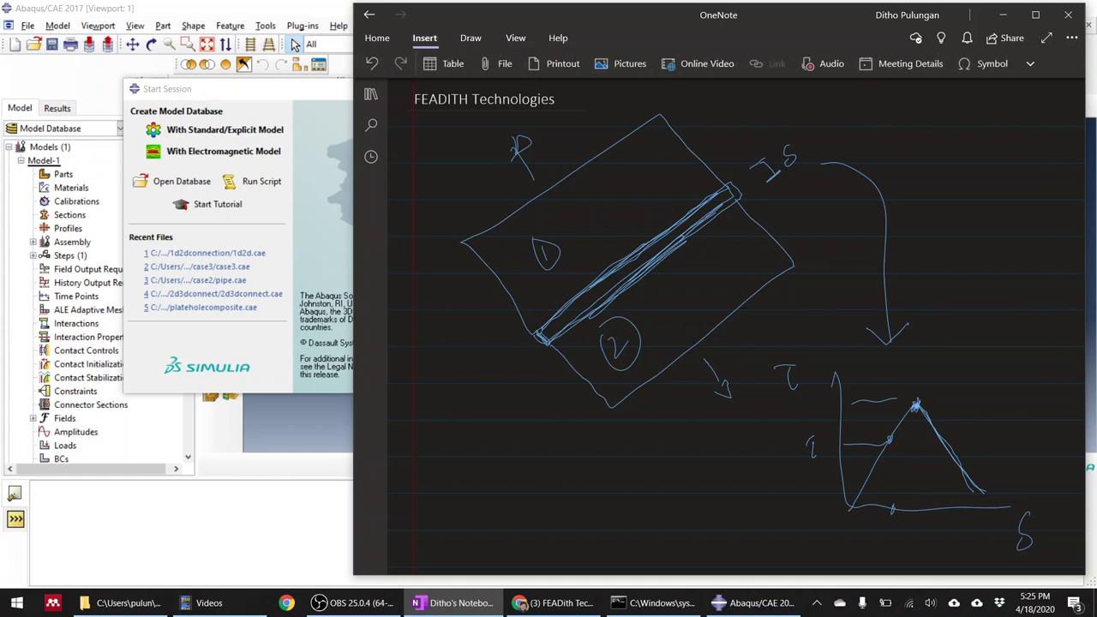
click(470, 38)
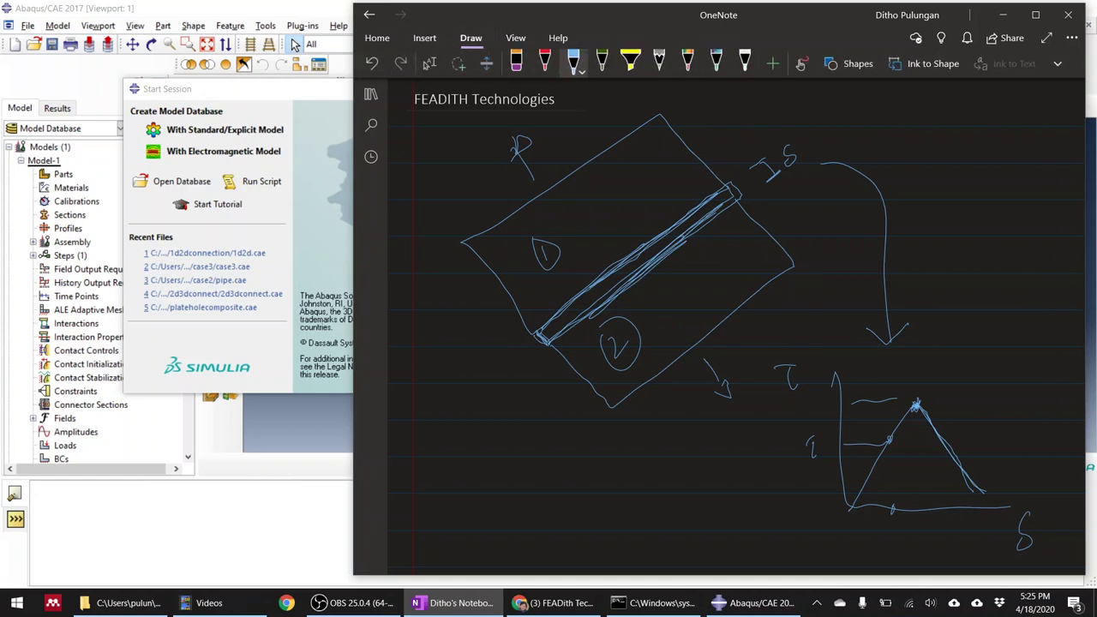
click(544, 60)
mouse_move(539, 333)
mouse_down()
mouse_move(728, 185)
mouse_move(552, 344)
mouse_move(733, 202)
mouse_up()
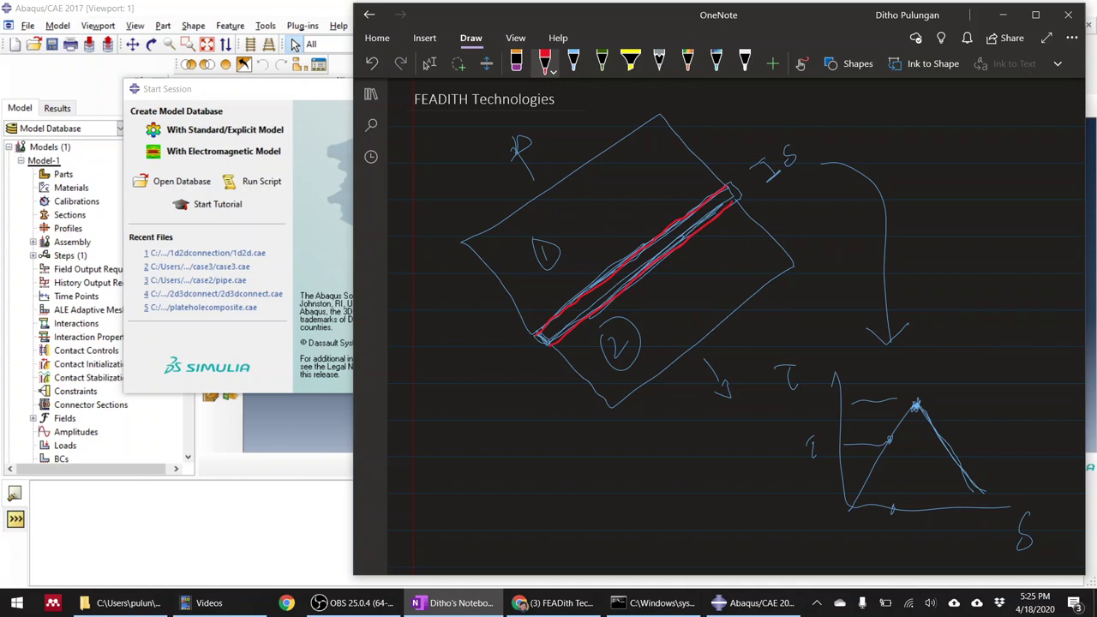
click(601, 60)
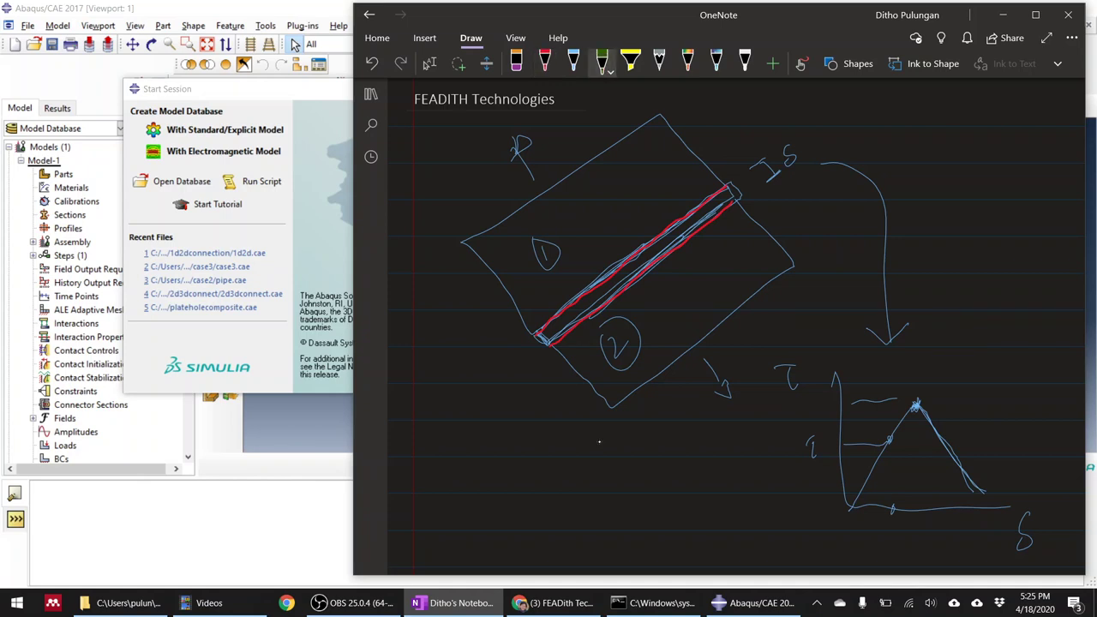
mouse_move(520, 331)
mouse_down()
mouse_move(544, 352)
mouse_move(562, 344)
mouse_move(755, 198)
mouse_move(732, 177)
mouse_move(717, 180)
mouse_move(525, 331)
mouse_up()
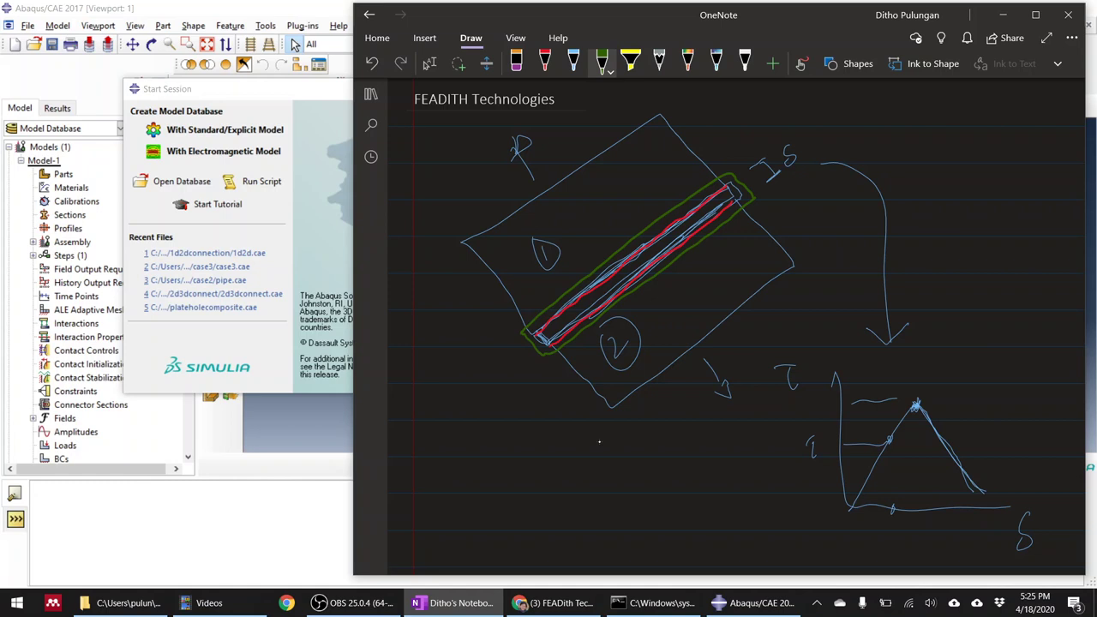
Step: Number the strip's four edges with circled 1, 2, 3 and 4
drag(612, 228, 612, 244)
mouse_move(610, 221)
mouse_down()
mouse_move(603, 244)
mouse_move(610, 220)
mouse_up()
mouse_move(649, 290)
mouse_down()
mouse_move(660, 297)
mouse_move(659, 281)
mouse_move(643, 282)
mouse_up()
mouse_move(513, 351)
mouse_down()
mouse_move(515, 370)
mouse_move(540, 348)
mouse_up()
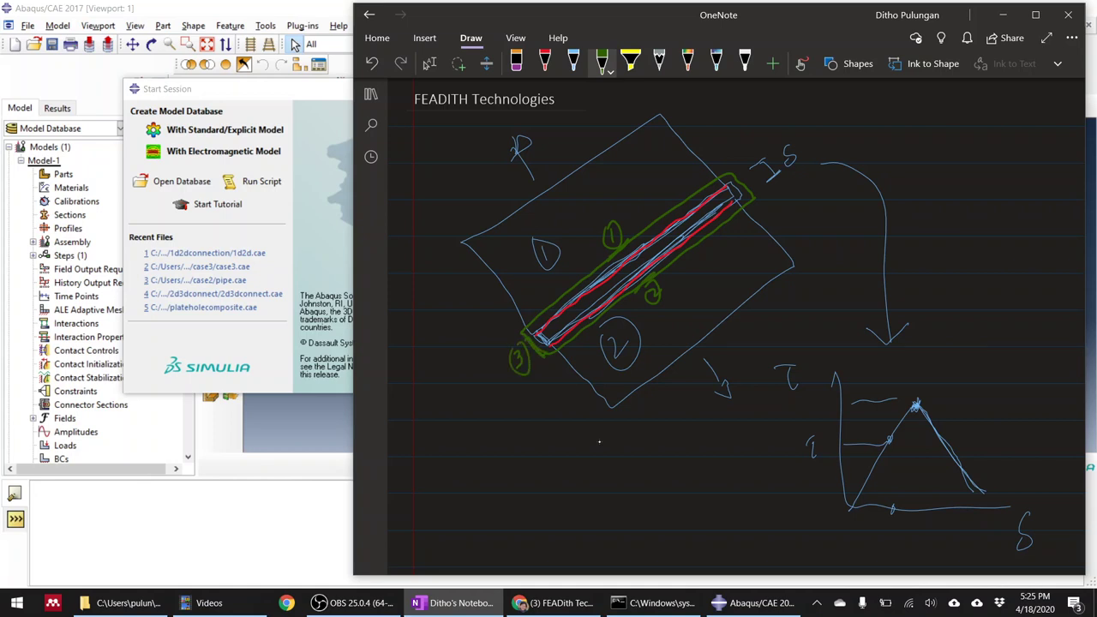
mouse_move(748, 173)
mouse_down()
mouse_move(751, 185)
mouse_move(764, 170)
mouse_up()
Step: Add green lines parallel to the strip and green δ and τ marks below the plate
drag(585, 410, 617, 437)
drag(612, 439, 829, 262)
drag(821, 243, 842, 279)
drag(758, 350, 754, 384)
drag(766, 325, 744, 432)
drag(708, 354, 845, 362)
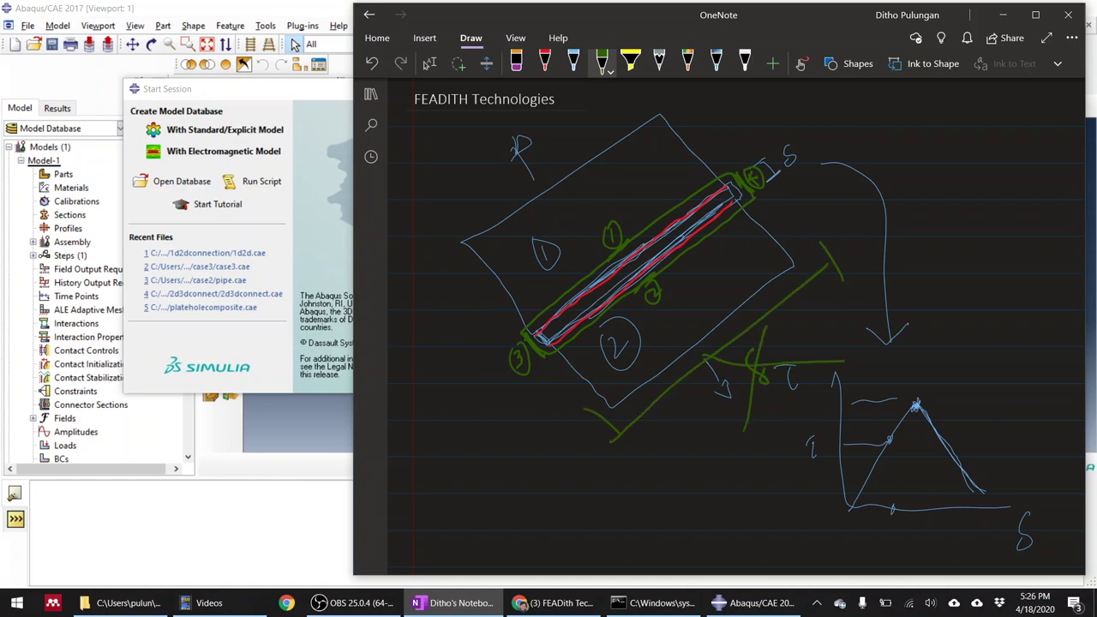
drag(809, 440, 821, 436)
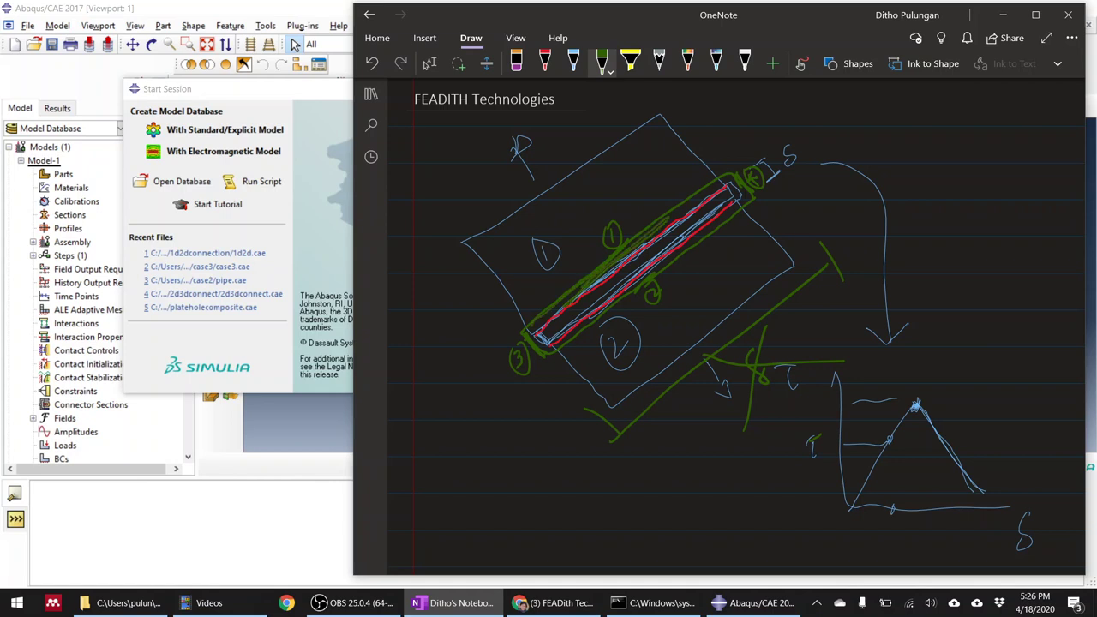
Step: Colour the strip in red and trace its upper-right end and the S label
click(544, 62)
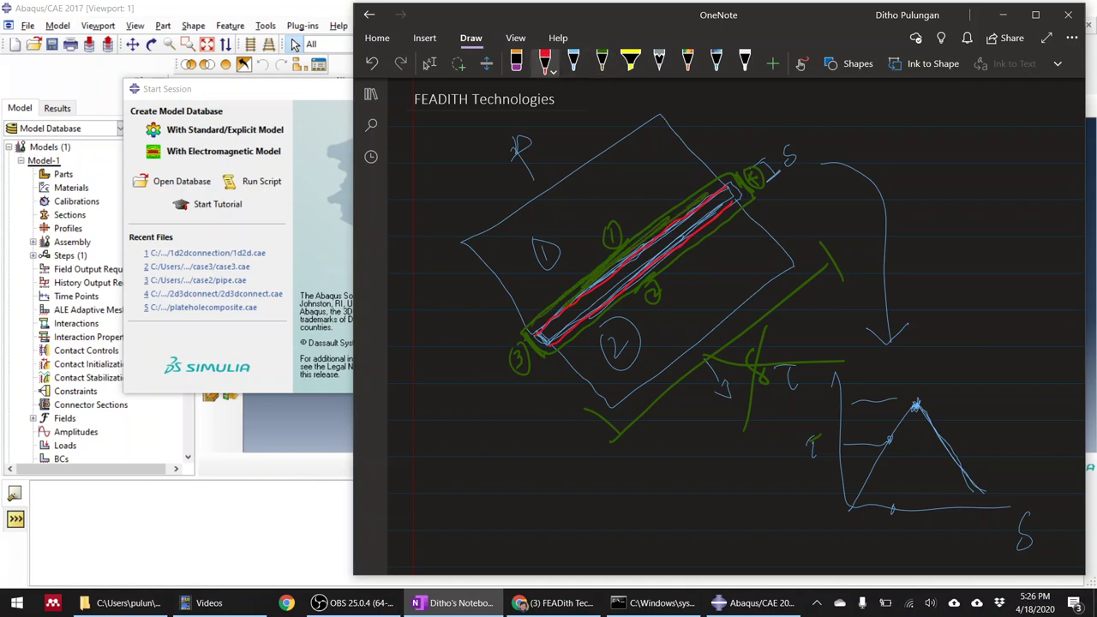
drag(533, 331, 651, 236)
drag(607, 271, 724, 182)
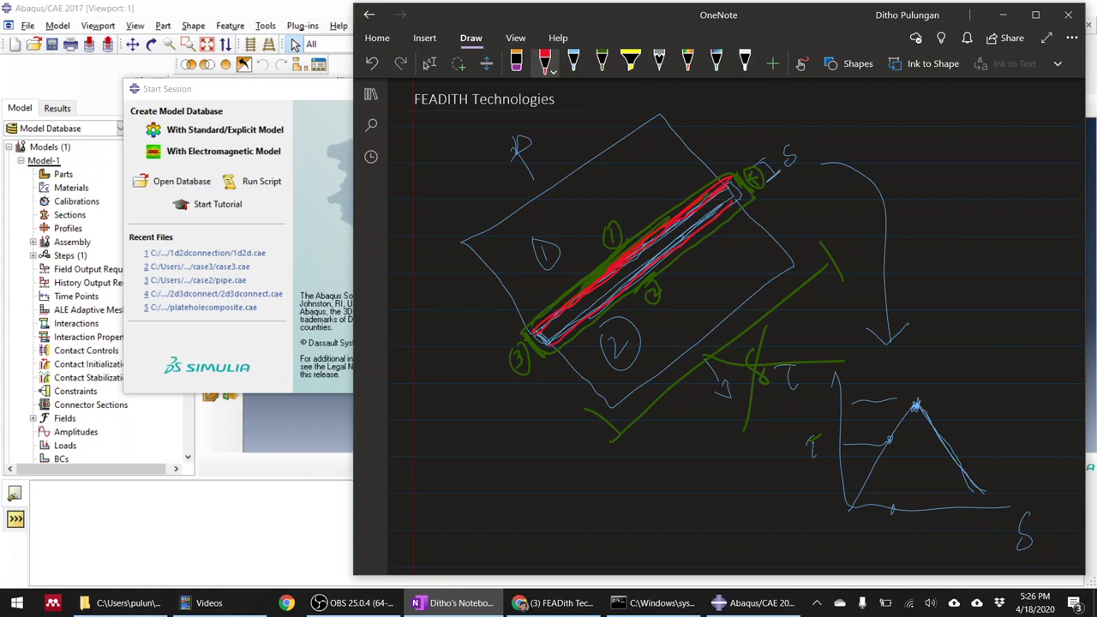
drag(707, 228, 580, 318)
drag(744, 165, 771, 177)
drag(796, 134, 788, 163)
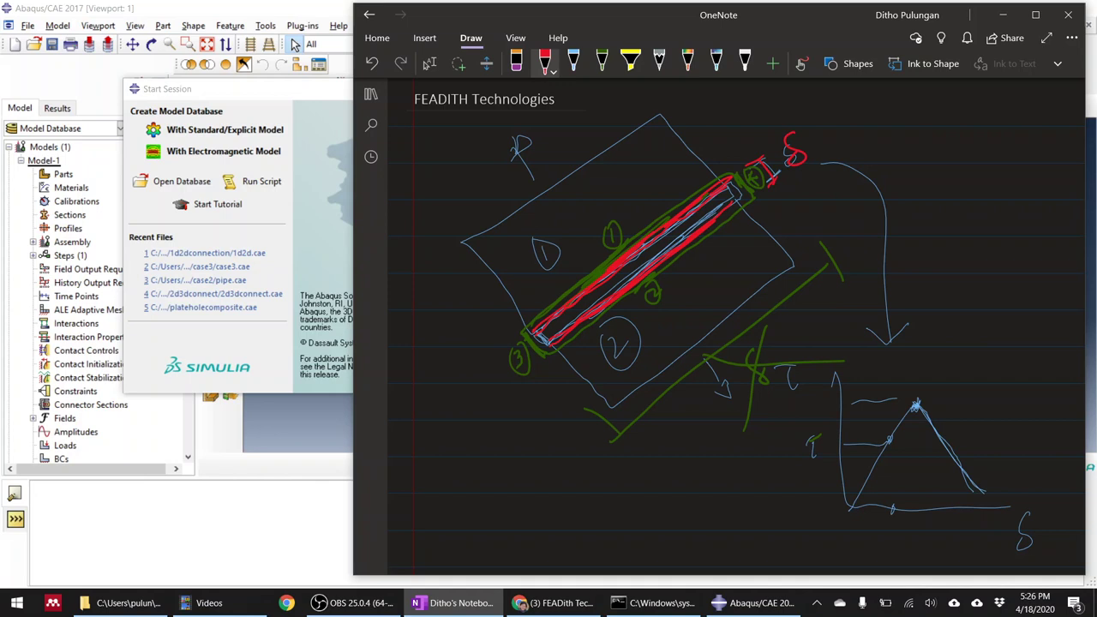
Step: Draw a separate red rectangle hatched with diagonal lines and X marks at its corners
mouse_move(794, 297)
mouse_down()
mouse_move(825, 322)
mouse_move(972, 166)
mouse_move(904, 217)
mouse_move(971, 165)
mouse_up()
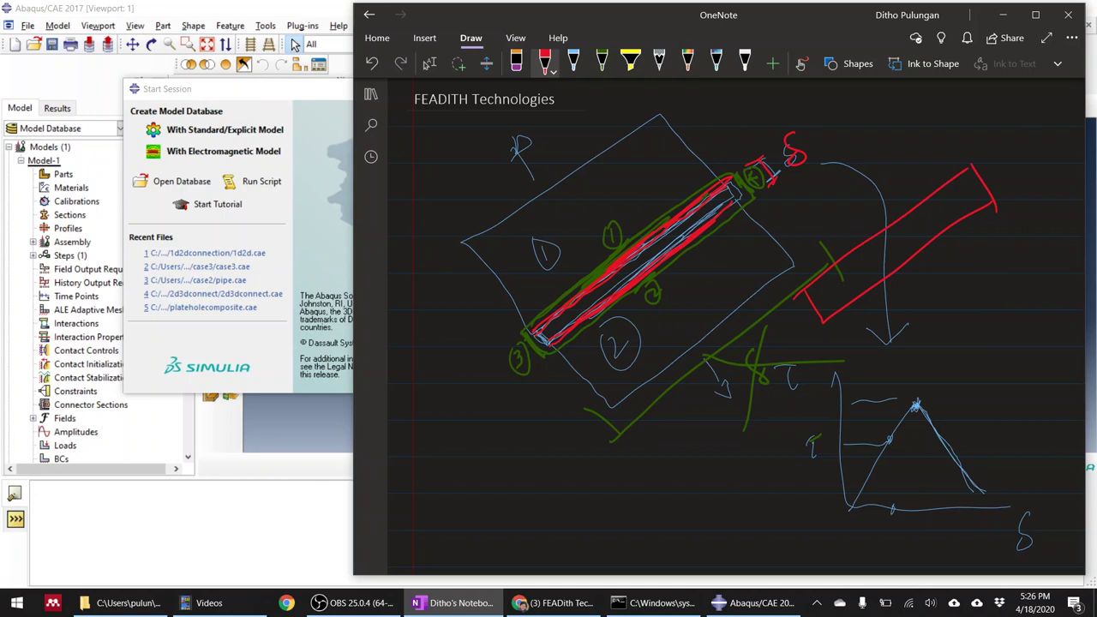
drag(814, 288, 958, 178)
drag(842, 262, 946, 180)
drag(837, 271, 912, 211)
mouse_move(870, 287)
mouse_down()
mouse_move(974, 207)
mouse_move(967, 218)
mouse_move(991, 170)
mouse_move(1004, 185)
mouse_up()
mouse_move(811, 323)
mouse_down()
mouse_move(820, 301)
mouse_move(812, 308)
mouse_up()
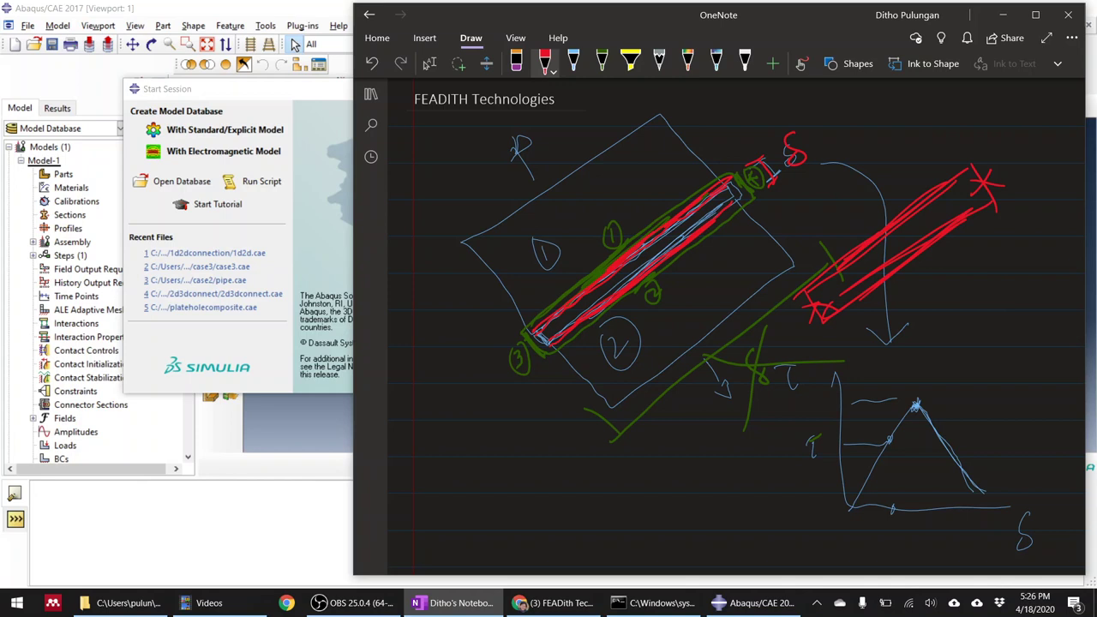
Step: Write 'stacking dir' in red beside the sketch
drag(483, 444, 458, 472)
drag(485, 415, 490, 456)
drag(476, 434, 530, 439)
mouse_move(548, 392)
mouse_down()
mouse_move(553, 420)
mouse_move(556, 412)
mouse_up()
mouse_move(567, 397)
mouse_down()
mouse_move(570, 408)
mouse_move(600, 399)
mouse_move(612, 427)
mouse_up()
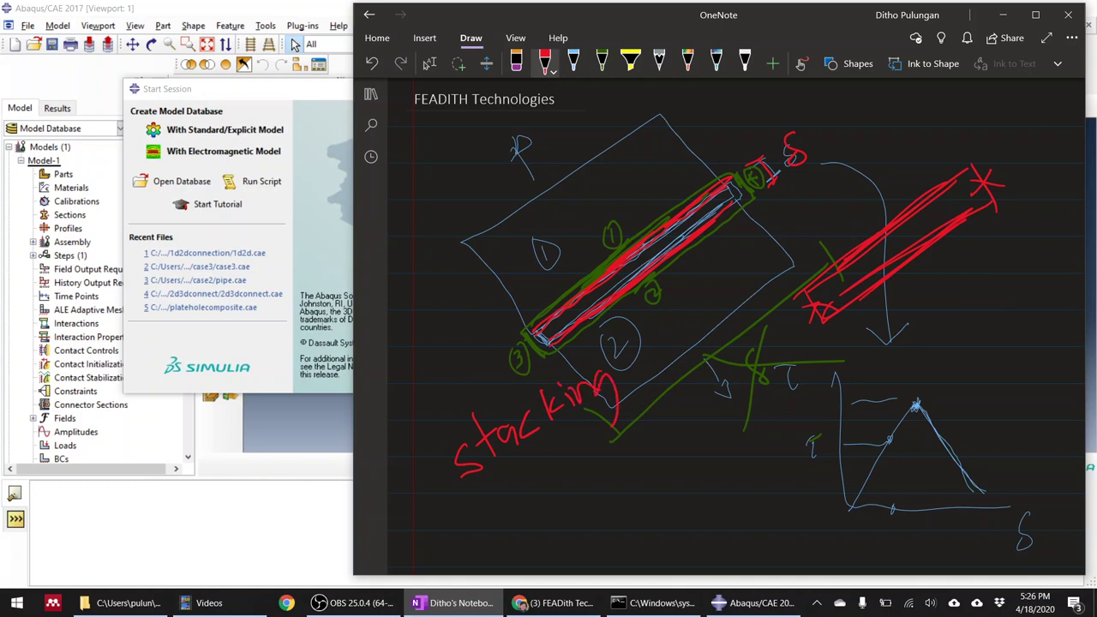
drag(526, 506, 522, 530)
mouse_move(538, 476)
mouse_down()
mouse_move(532, 524)
mouse_move(543, 513)
mouse_up()
drag(559, 489, 551, 503)
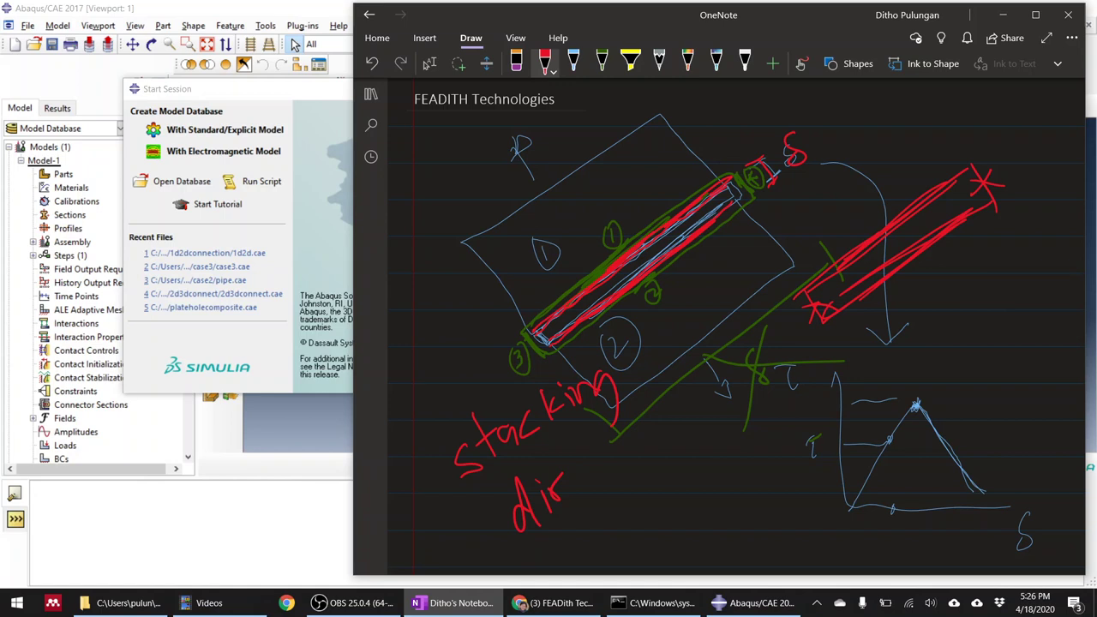
Step: Stop inking and bring the OBS window to the front
click(430, 63)
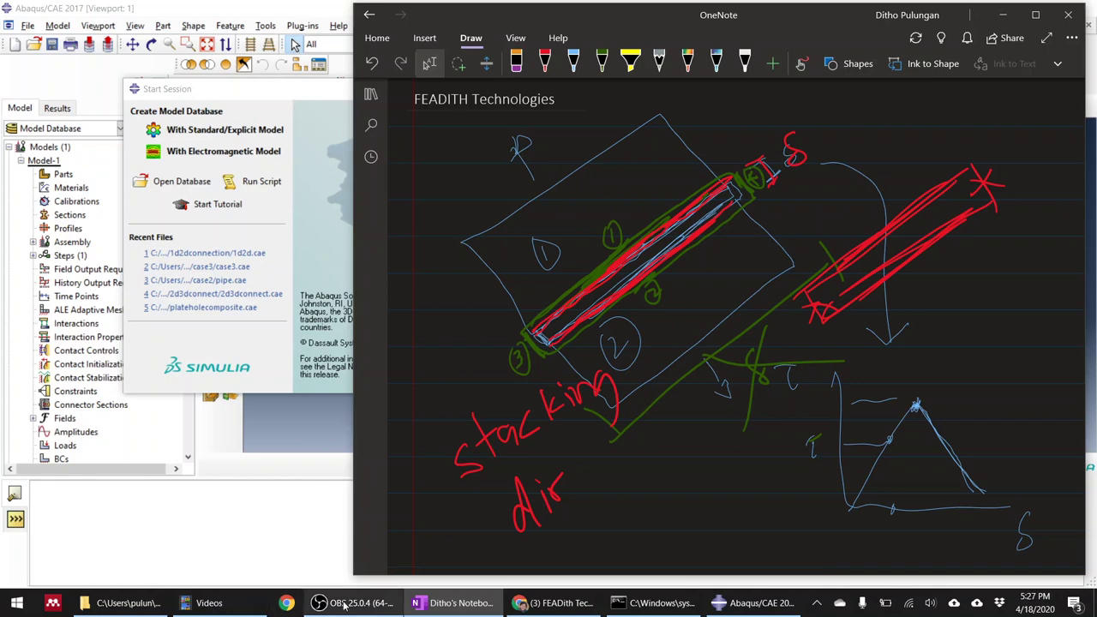
mouse_move(357, 607)
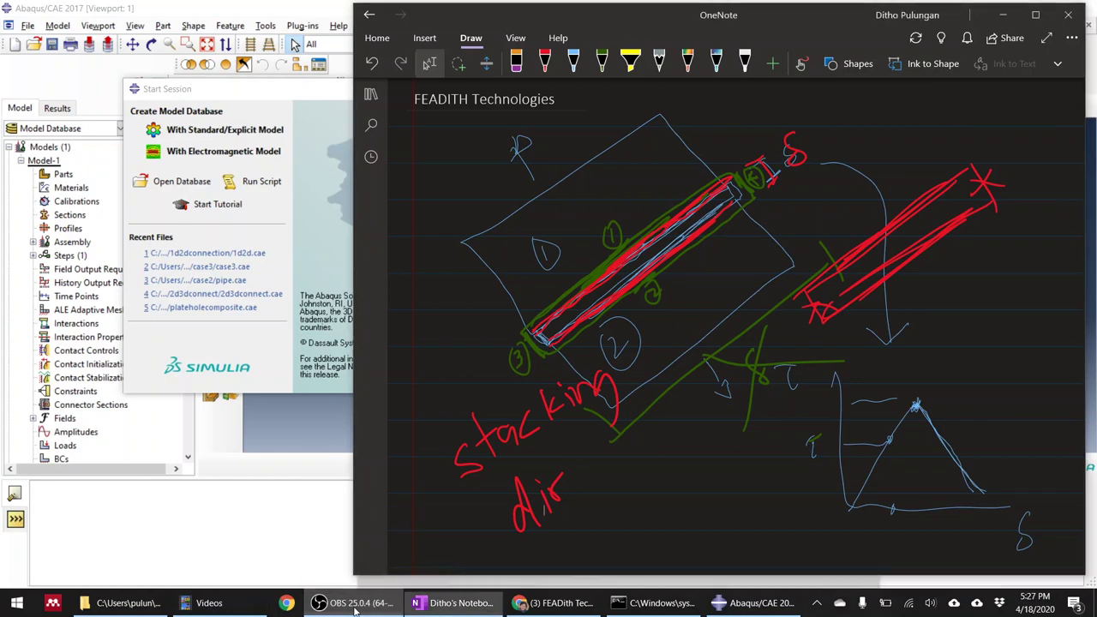
click(371, 604)
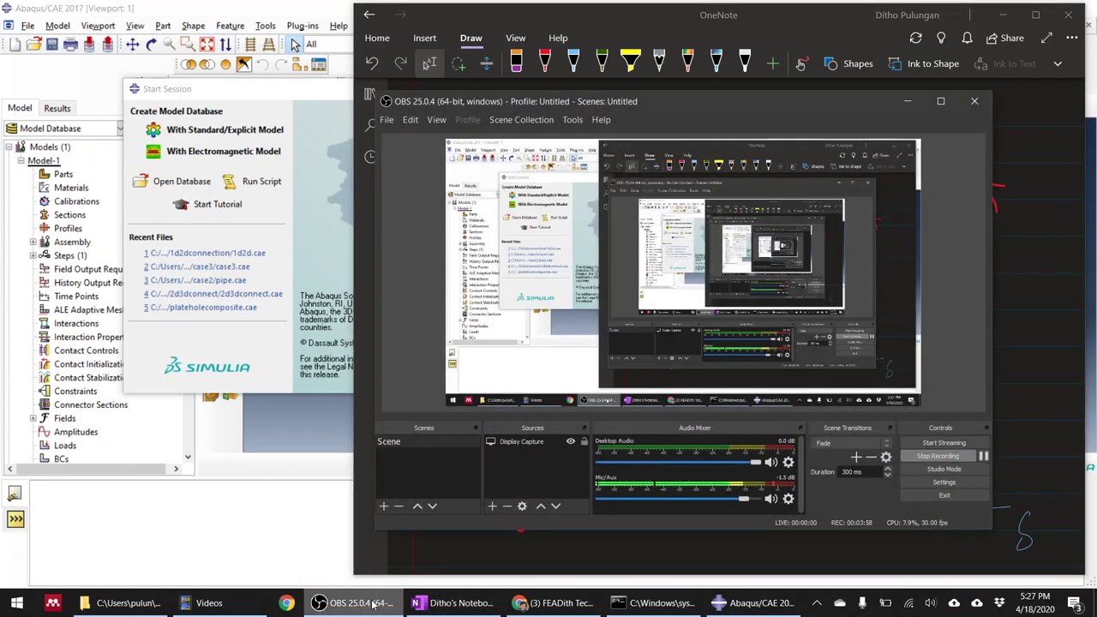
Step: Minimize OBS, start a Standard/Explicit model database in Abaqus, and return to OneNote
click(371, 604)
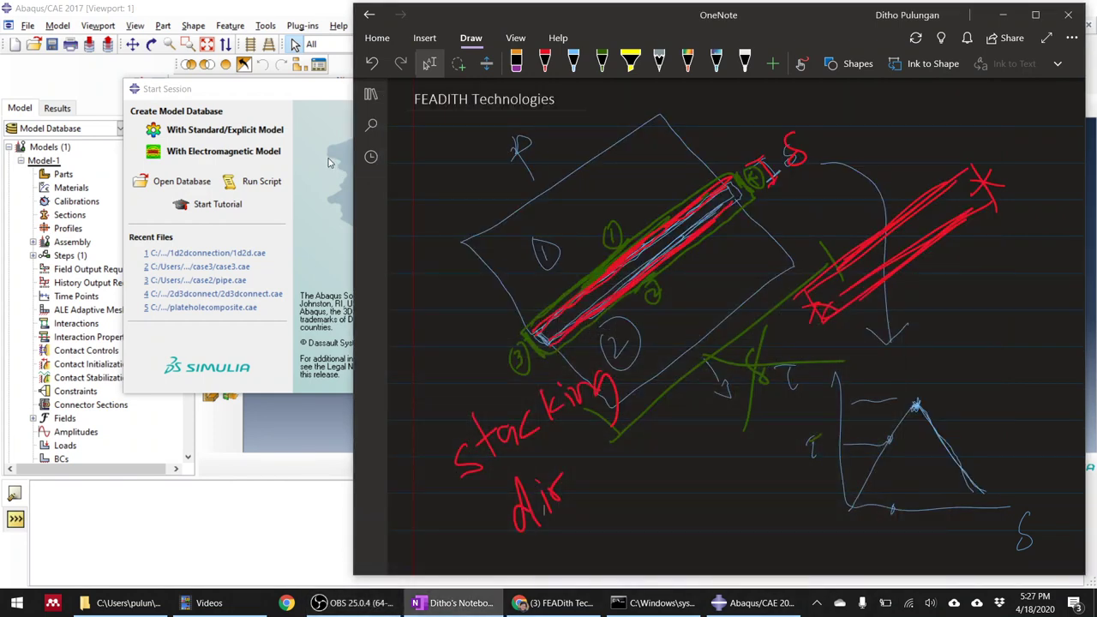
click(329, 163)
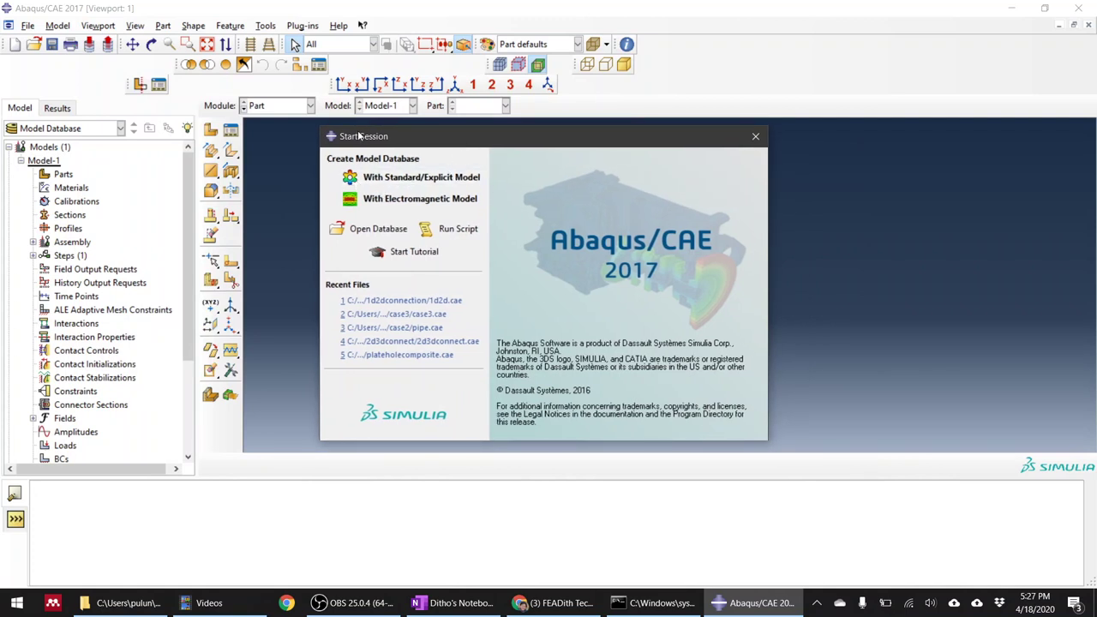
drag(429, 141, 451, 135)
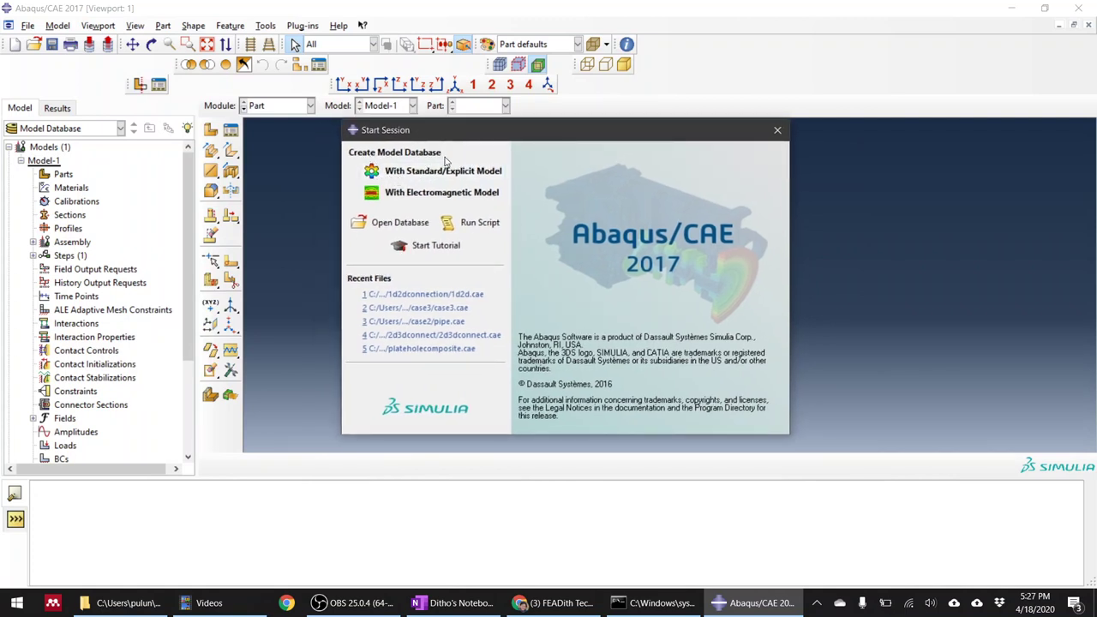
click(442, 175)
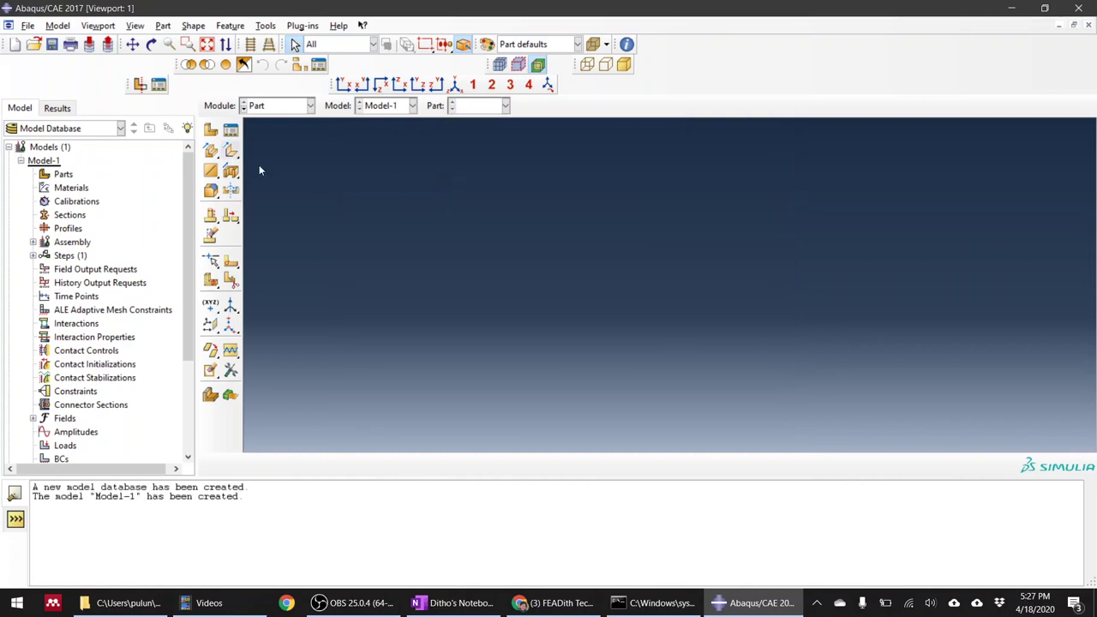
click(481, 604)
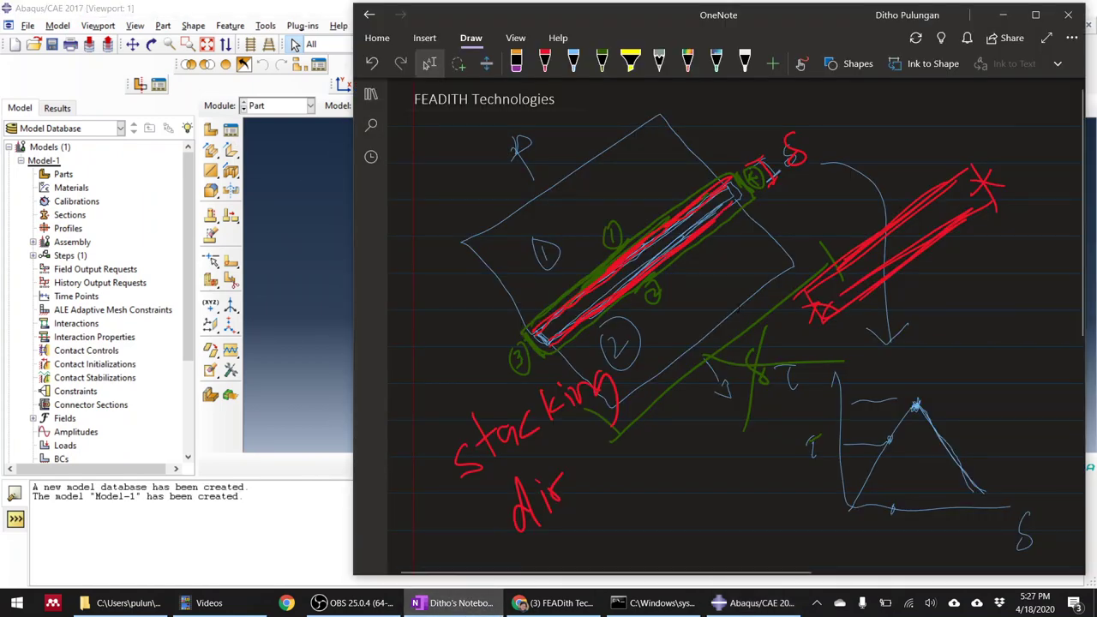
Step: Draw the bar in red with a 200 mm length and 25 mm height dimension
scroll(735, 300, down, 5)
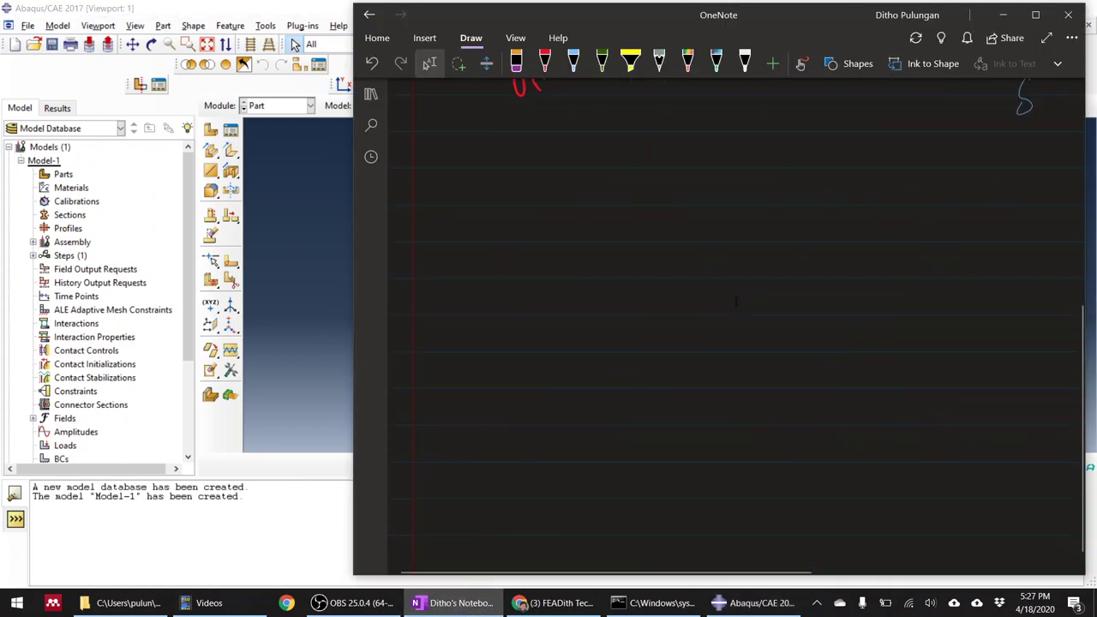
click(544, 60)
mouse_move(517, 278)
mouse_down()
mouse_move(516, 353)
mouse_move(912, 347)
mouse_move(907, 274)
mouse_move(527, 275)
mouse_up()
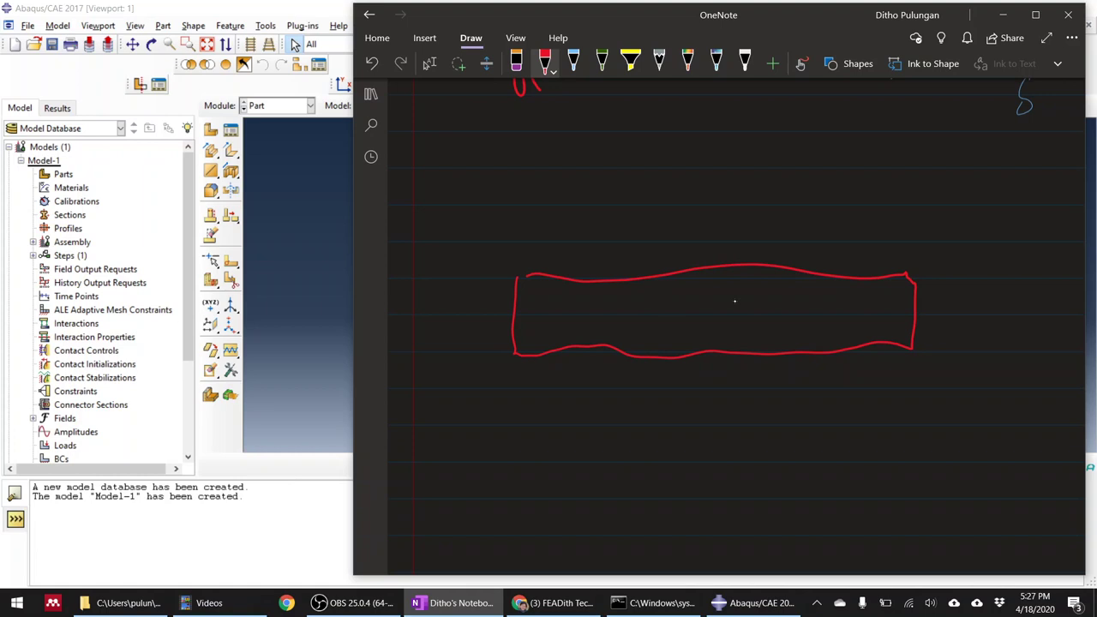
mouse_move(514, 401)
mouse_down()
mouse_move(514, 430)
mouse_move(686, 413)
mouse_move(913, 415)
mouse_move(917, 432)
mouse_up()
mouse_move(643, 455)
mouse_down()
mouse_move(660, 475)
mouse_move(672, 451)
mouse_move(775, 473)
mouse_up()
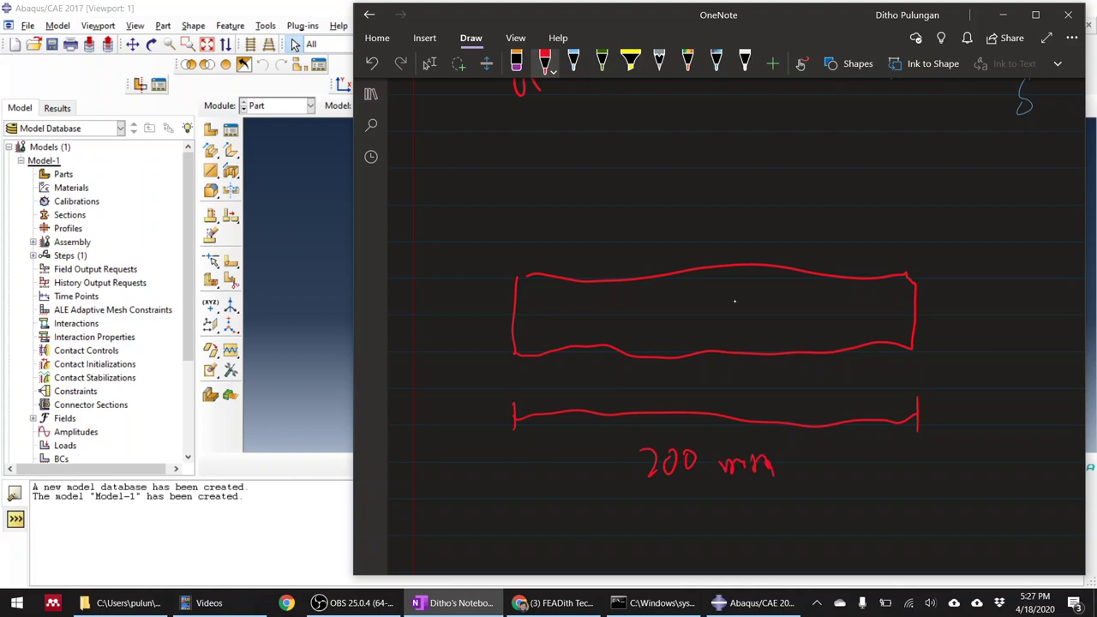
mouse_move(951, 278)
mouse_down()
mouse_move(982, 275)
mouse_move(962, 352)
mouse_move(979, 347)
mouse_up()
drag(988, 298, 1005, 318)
mouse_move(1008, 297)
mouse_down()
mouse_move(1032, 328)
mouse_move(1046, 313)
mouse_move(1047, 328)
mouse_move(1073, 329)
mouse_up()
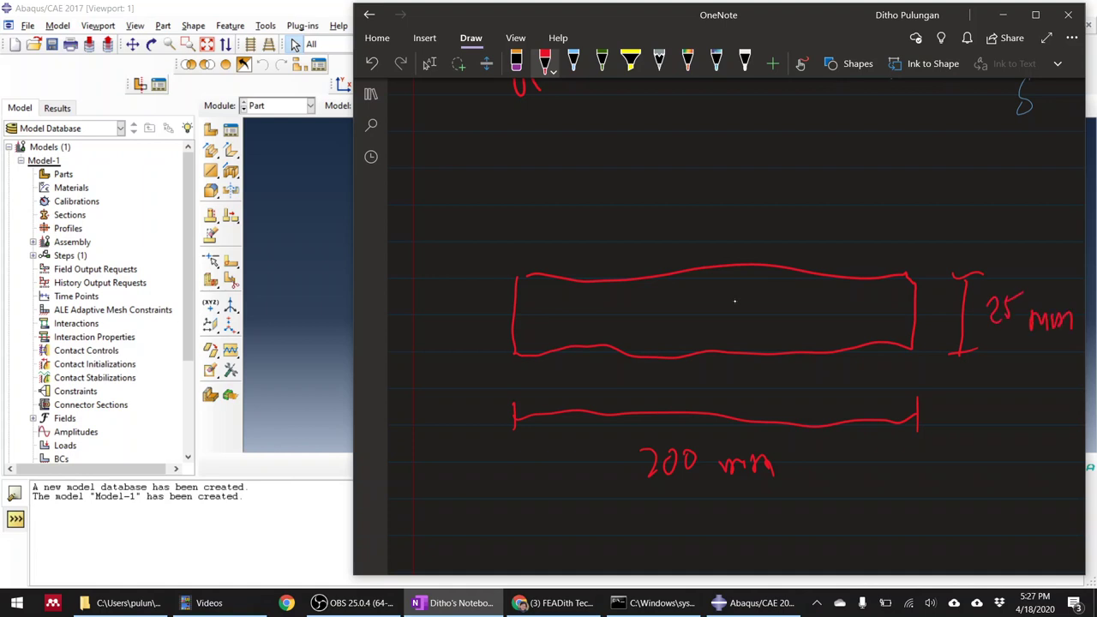
Step: Mark a fixed support on the left end and a rightward load arrow at the right end
drag(509, 279, 485, 326)
drag(506, 312, 487, 378)
drag(916, 310, 924, 313)
mouse_move(908, 278)
mouse_down()
mouse_move(910, 341)
mouse_move(913, 322)
mouse_move(943, 454)
mouse_up()
mouse_move(920, 403)
mouse_down()
mouse_move(944, 454)
mouse_move(974, 384)
mouse_up()
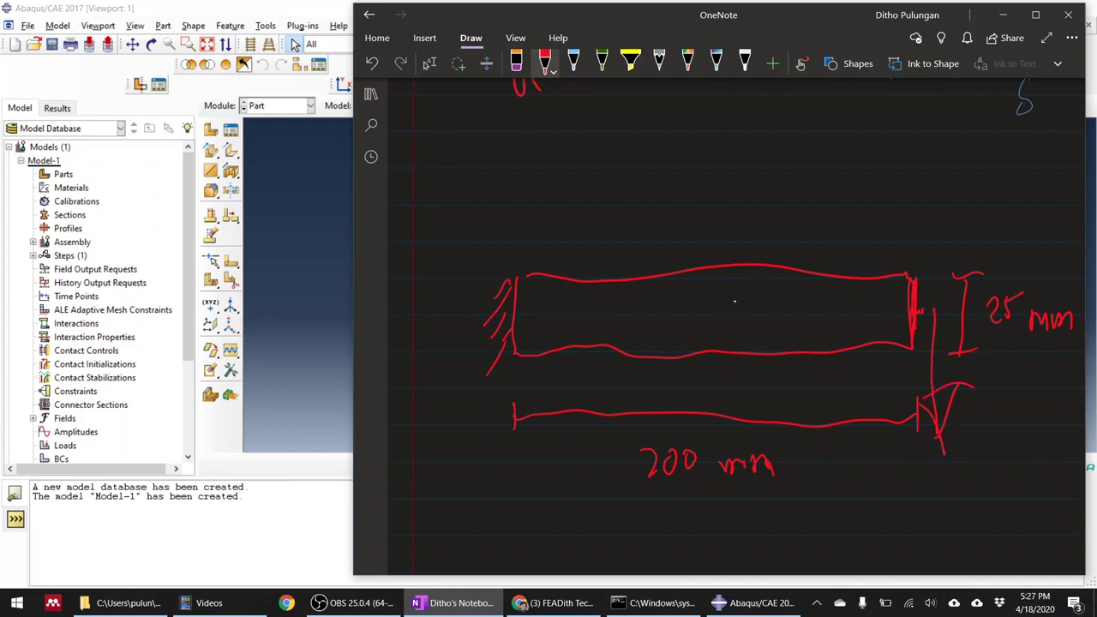
drag(934, 297, 1063, 276)
mouse_move(1034, 265)
mouse_down()
mouse_move(1066, 277)
mouse_move(1041, 288)
mouse_up()
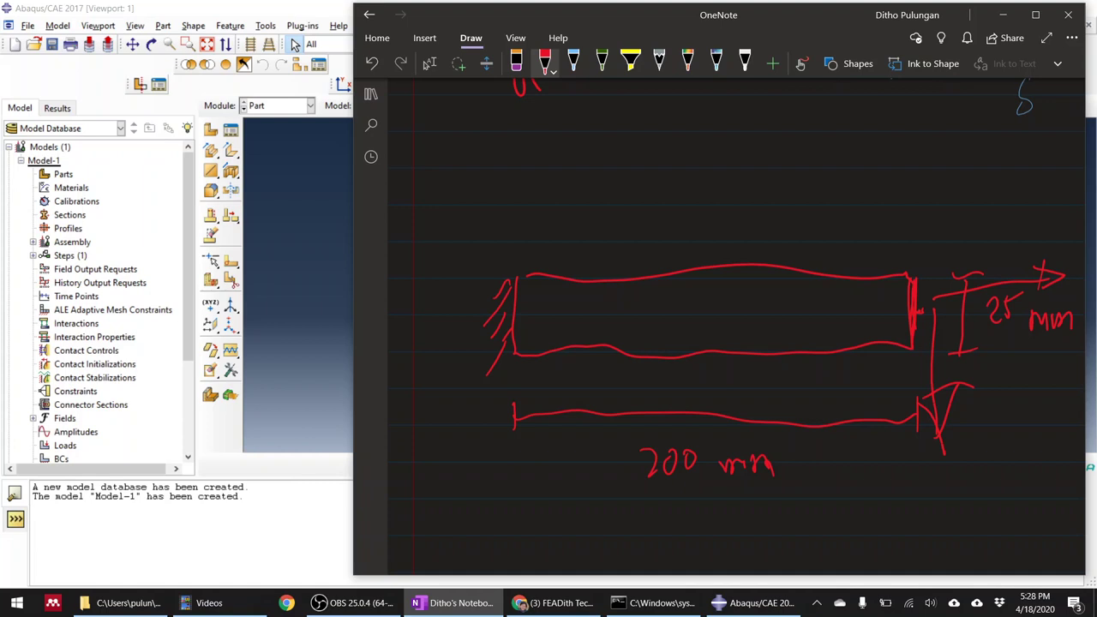
Step: Draw the inclined band across the bar in light blue and hatch it
click(574, 60)
mouse_move(674, 360)
mouse_down()
mouse_move(753, 238)
mouse_move(703, 340)
mouse_move(747, 269)
mouse_up()
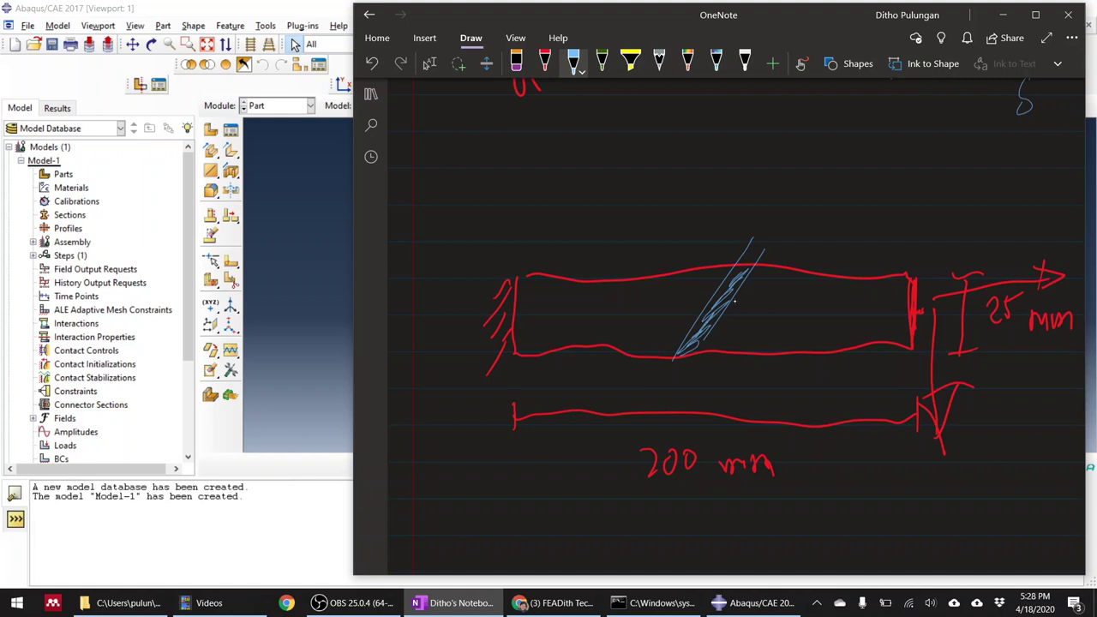
drag(698, 337, 742, 277)
mouse_move(706, 350)
mouse_down()
mouse_move(673, 362)
mouse_move(699, 356)
mouse_up()
mouse_move(756, 263)
mouse_down()
mouse_move(738, 268)
mouse_move(749, 266)
mouse_up()
mouse_move(703, 312)
mouse_down()
mouse_move(683, 348)
mouse_move(727, 269)
mouse_up()
drag(726, 269, 684, 345)
Step: Fill the band with red strokes and label regions 1 and 2 on either side
click(544, 62)
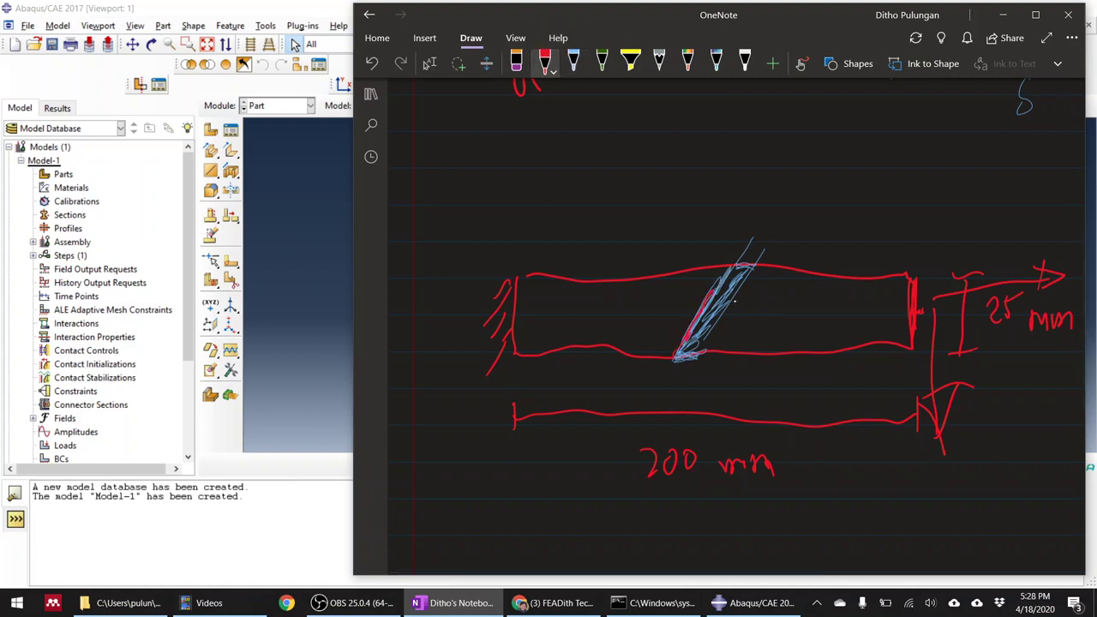
mouse_move(730, 295)
mouse_down()
mouse_move(698, 351)
mouse_move(747, 271)
mouse_up()
drag(641, 304, 641, 322)
mouse_move(644, 293)
mouse_down()
mouse_move(643, 332)
mouse_move(648, 293)
mouse_up()
mouse_move(780, 301)
mouse_down()
mouse_move(789, 297)
mouse_move(797, 319)
mouse_up()
drag(782, 293, 778, 295)
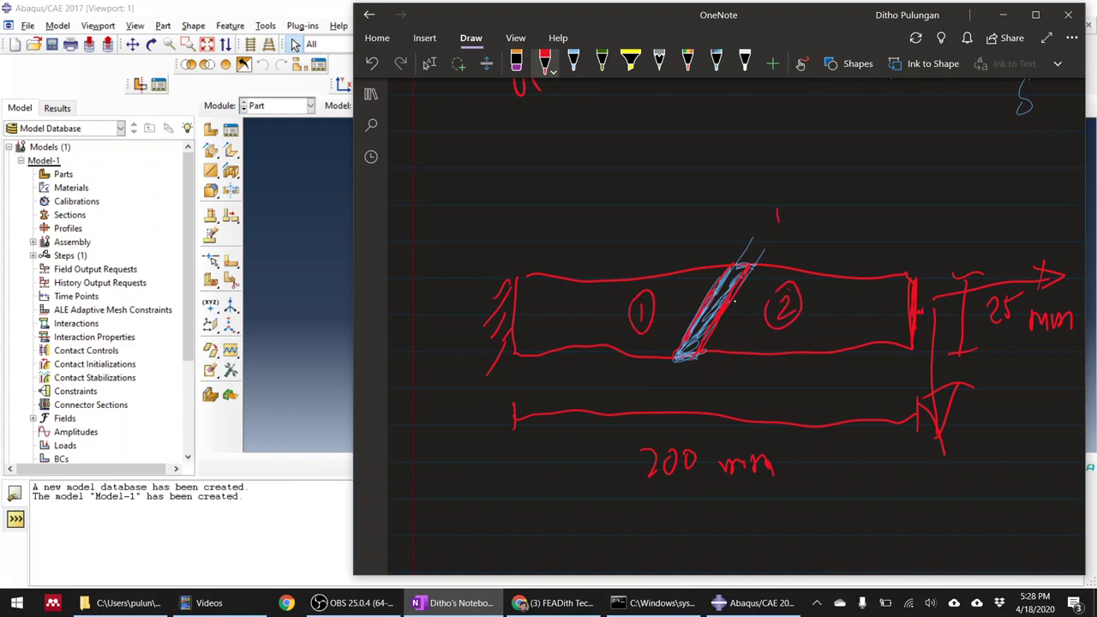
drag(673, 385, 672, 396)
drag(717, 273, 668, 354)
drag(746, 271, 709, 341)
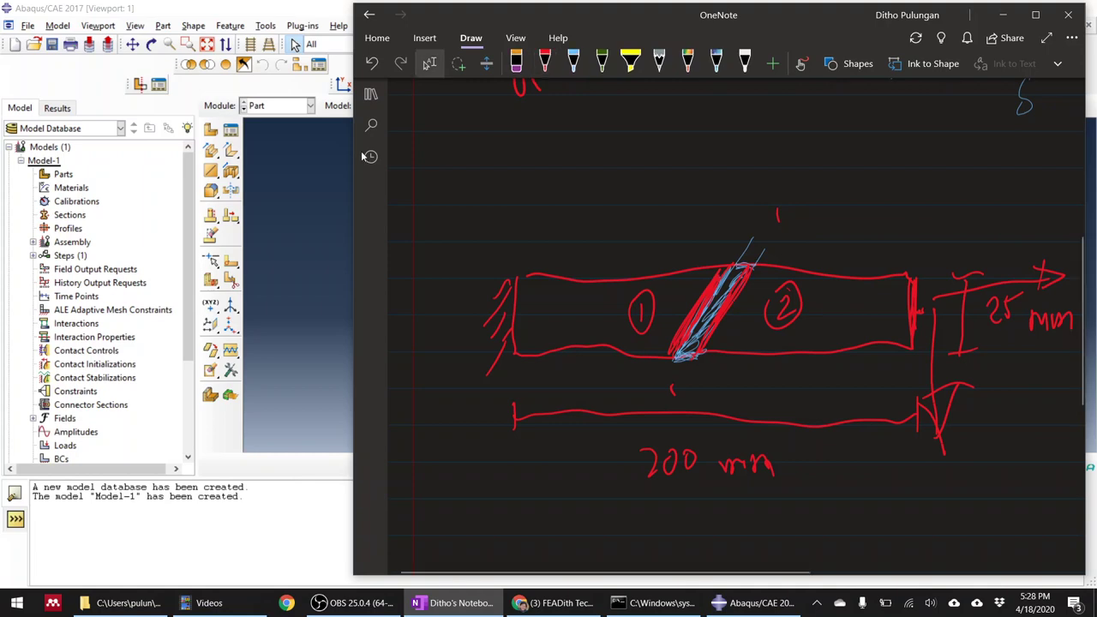
click(280, 180)
Step: Start a new part as 2D Planar, Deformable, Shell
click(209, 131)
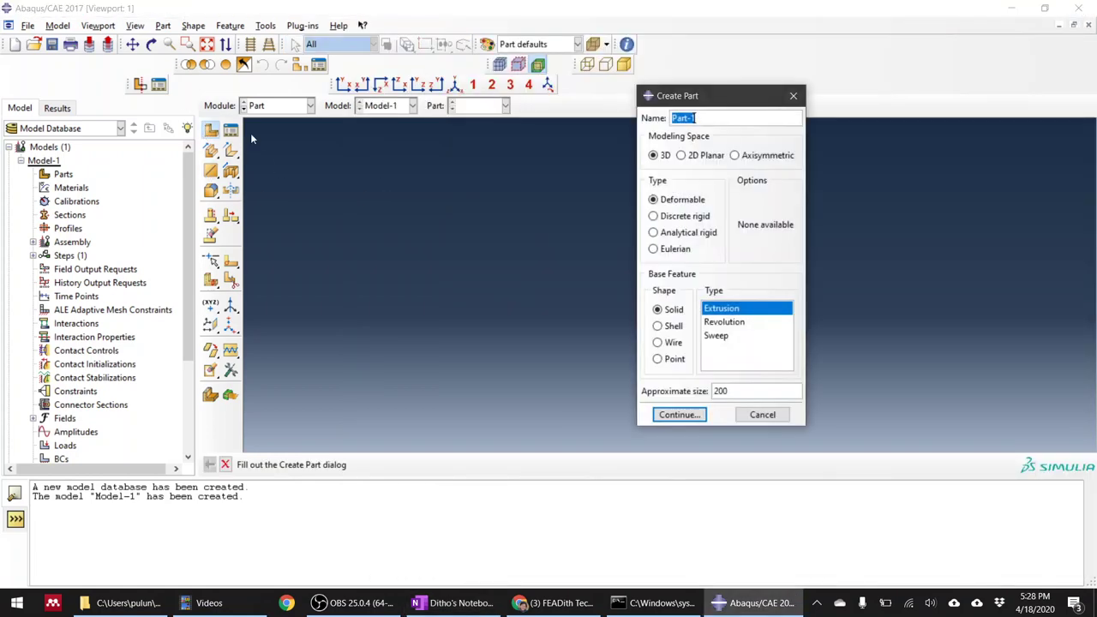
click(680, 156)
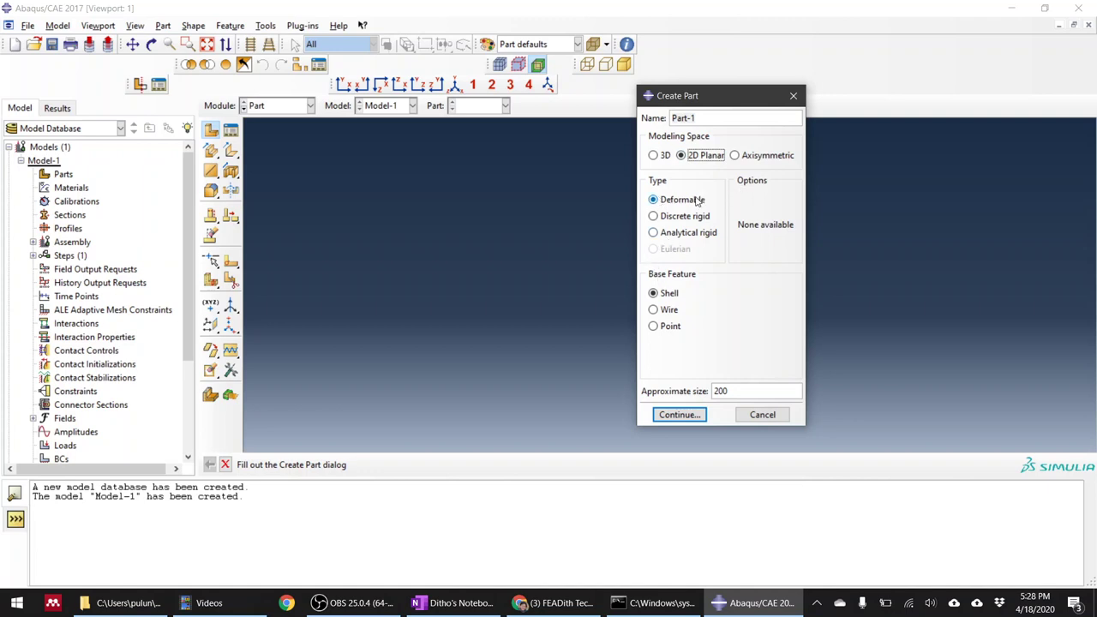
click(764, 392)
click(678, 416)
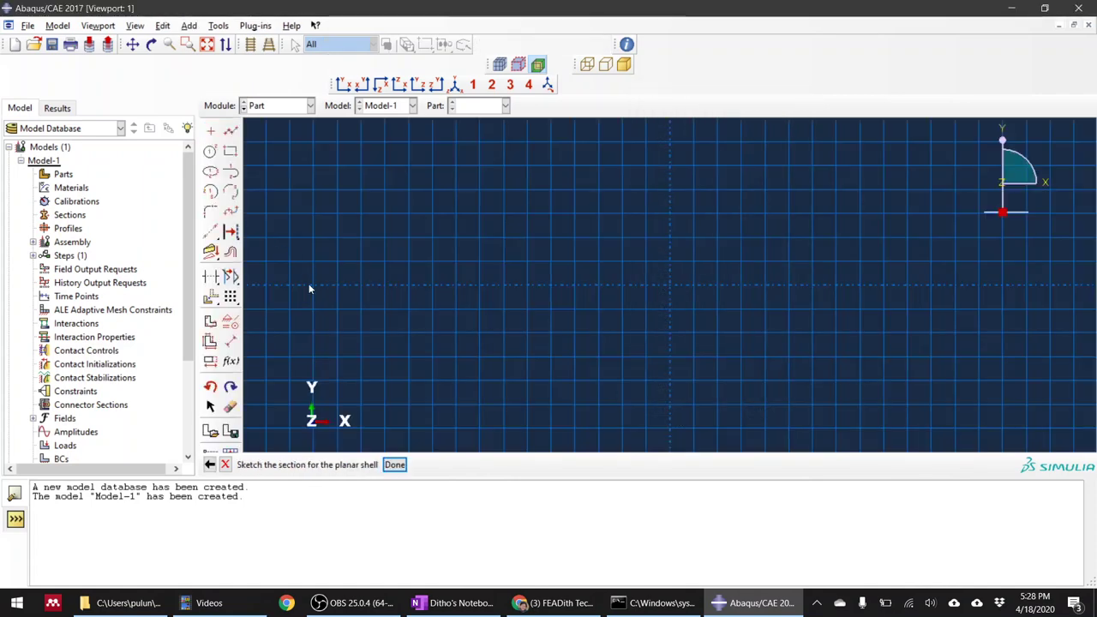
Step: Sketch a rectangle from the origin to corner 200,50 and finish the part
click(232, 152)
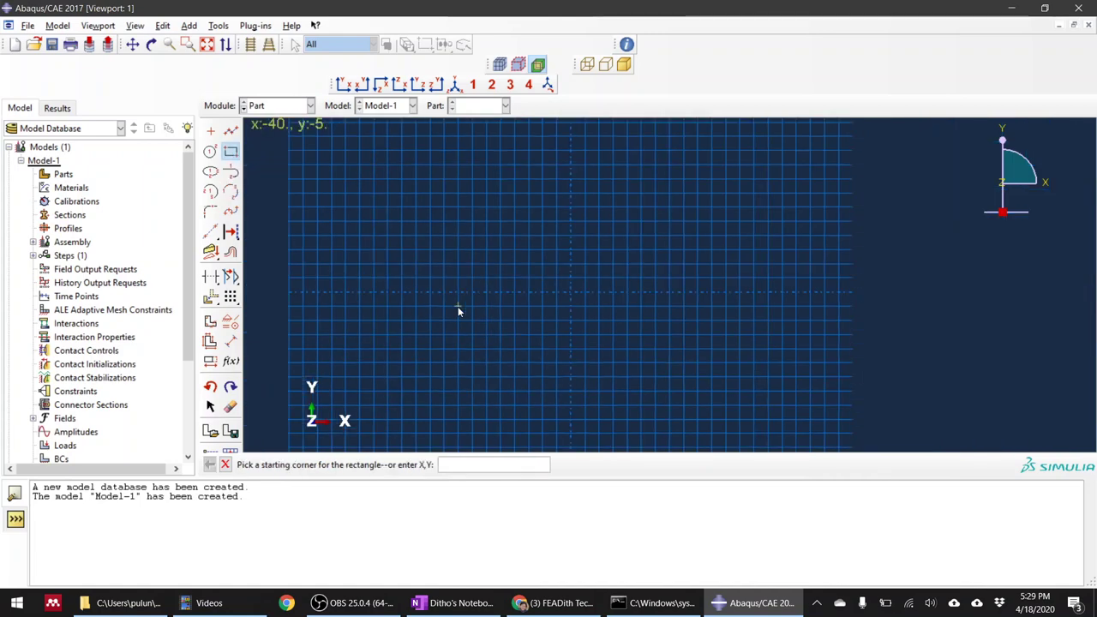
scroll(583, 341, down, 2)
scroll(594, 314, up, 2)
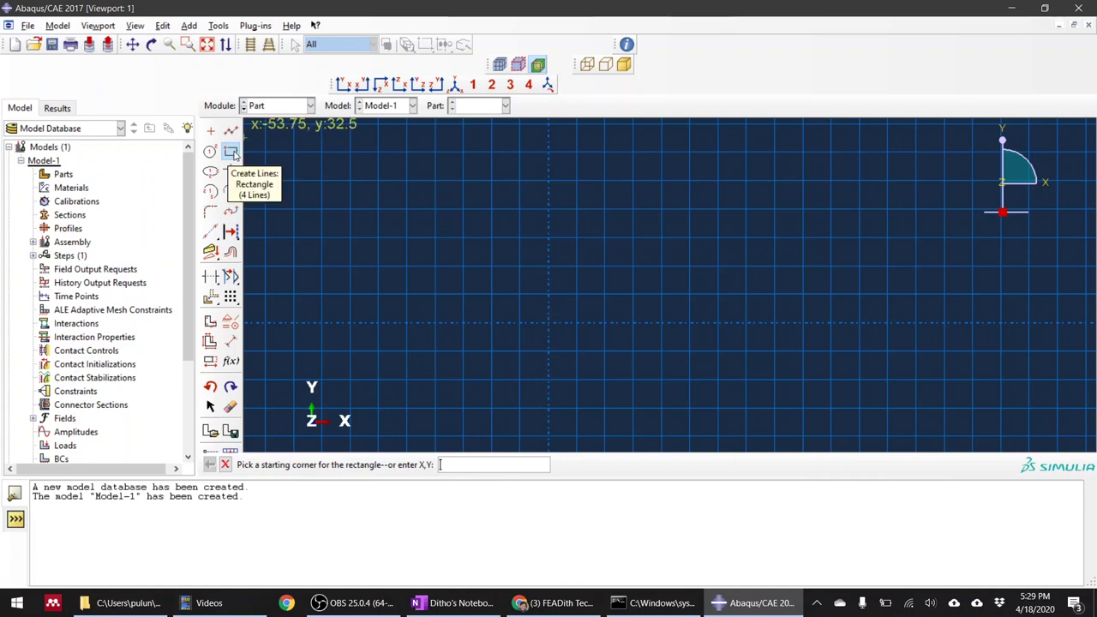
click(549, 324)
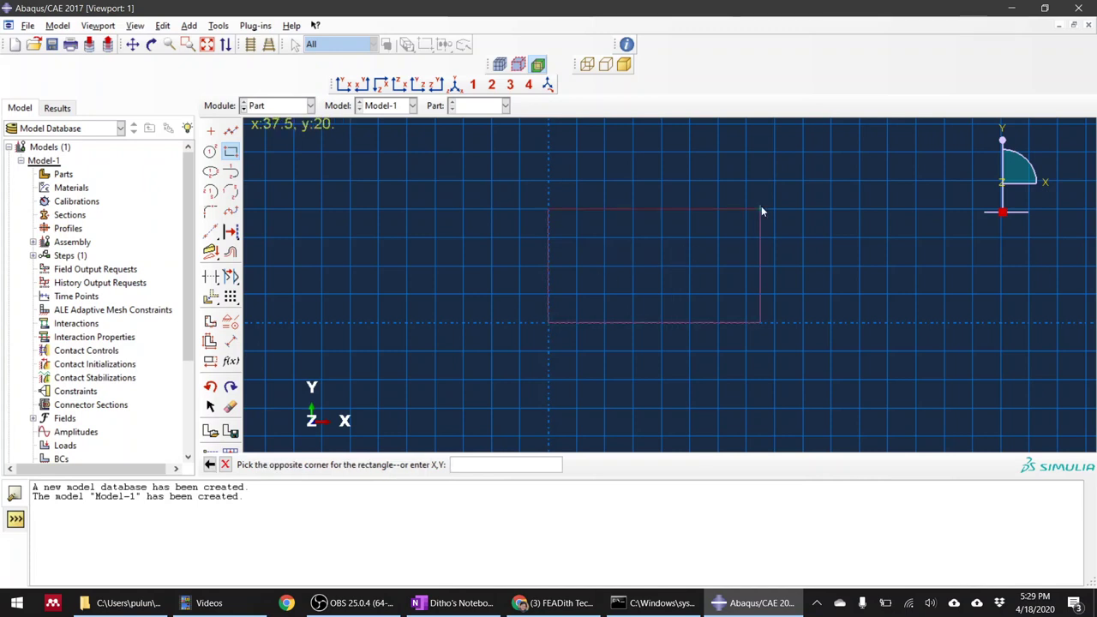
text(2)
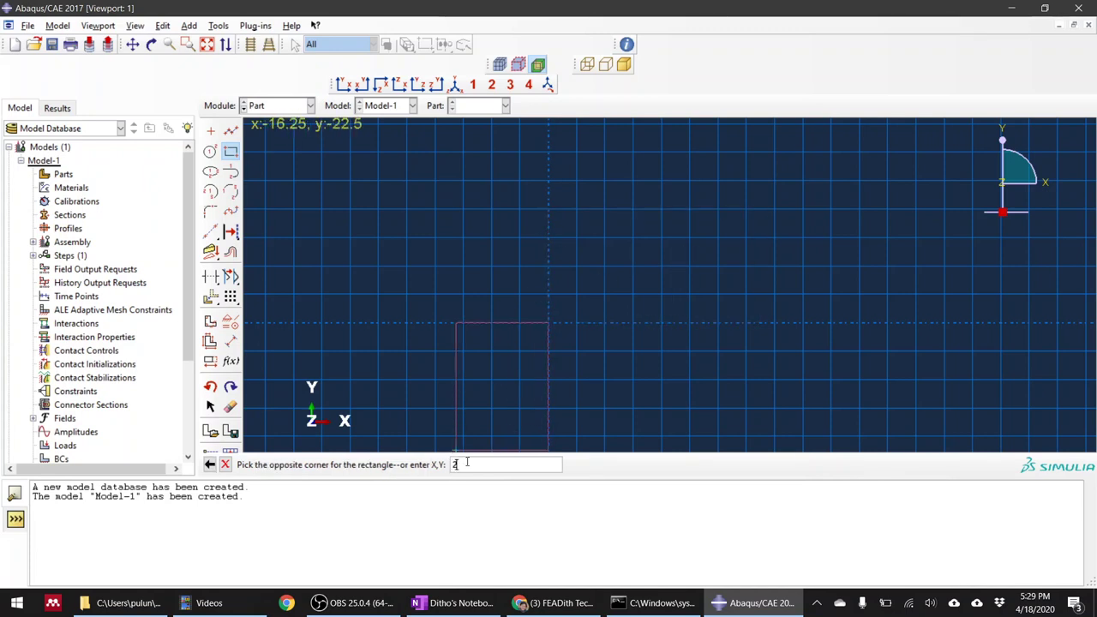
text(00,50)
key(Return)
scroll(383, 330, up, 3)
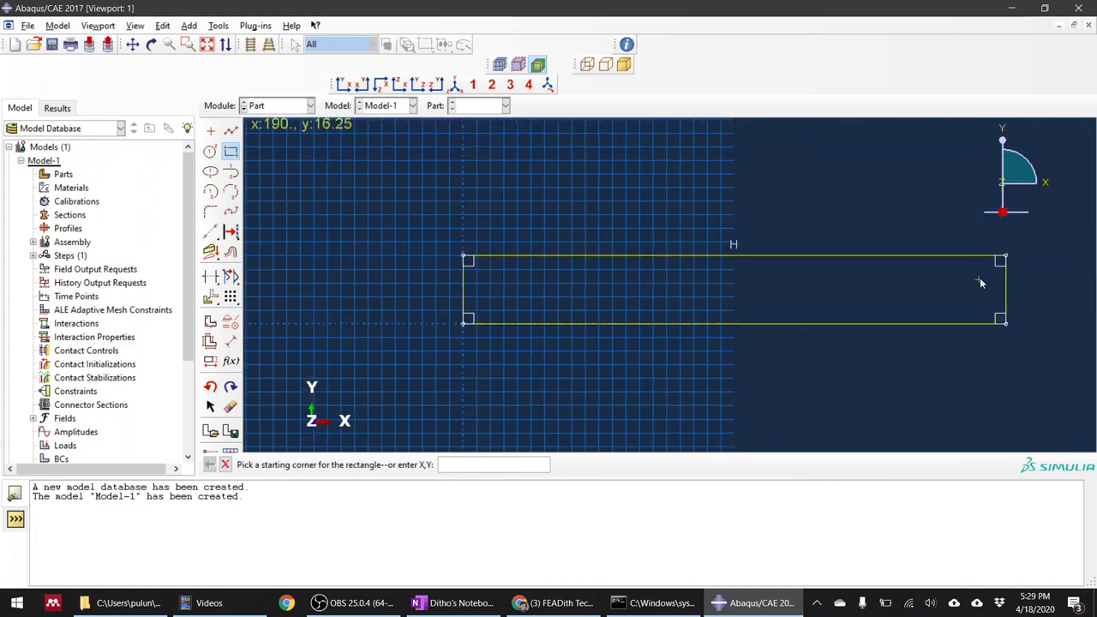
click(225, 464)
click(394, 464)
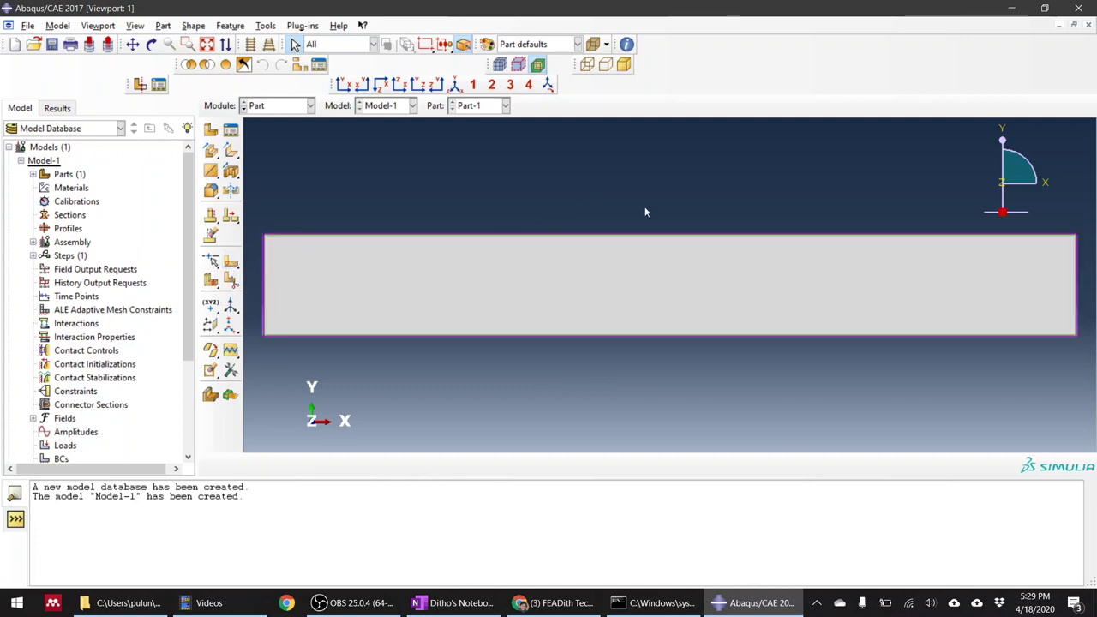
Step: Return Part-1 to the front view and open Partition Face: Sketch on its face
ctrl+alt+drag(644, 211, 531, 166)
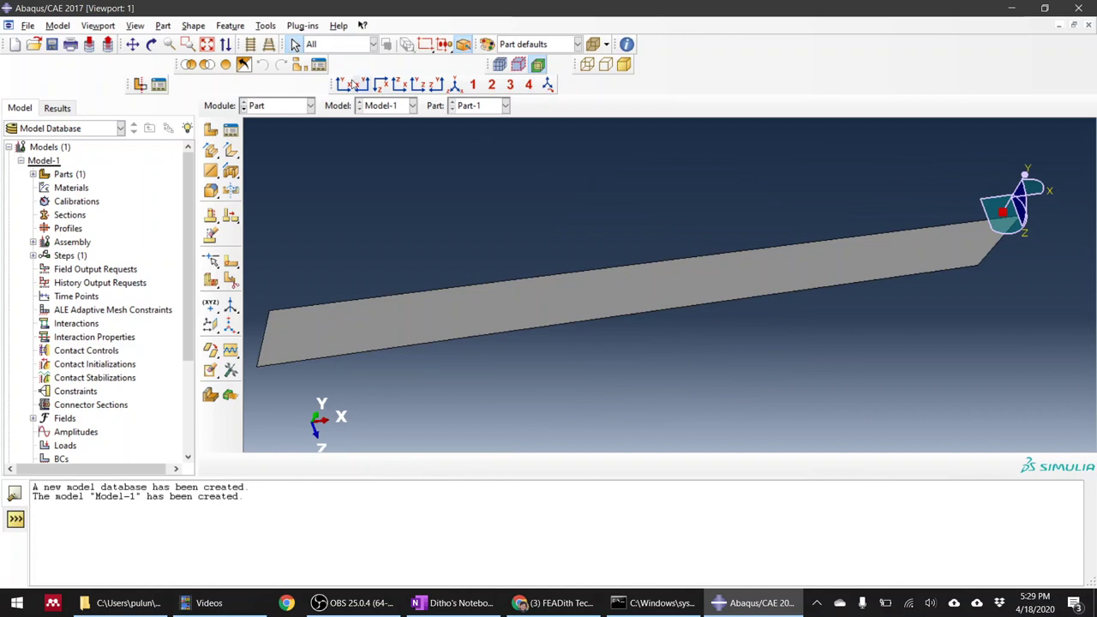
click(343, 84)
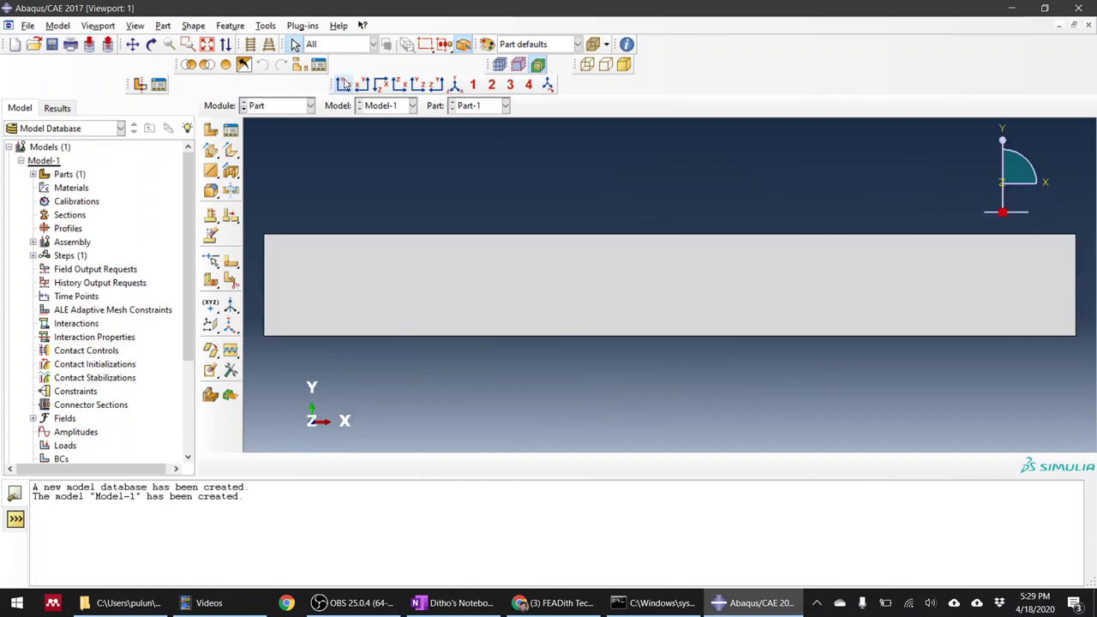
click(232, 267)
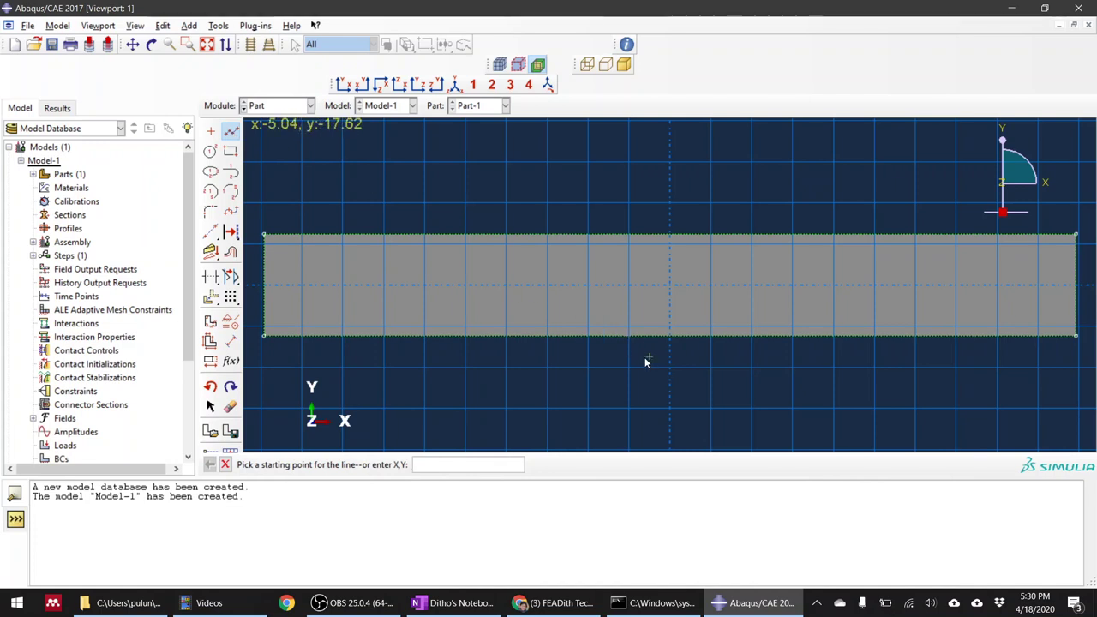
Step: Draw two parallel inclined lines from below the bar to above its top edge
click(669, 367)
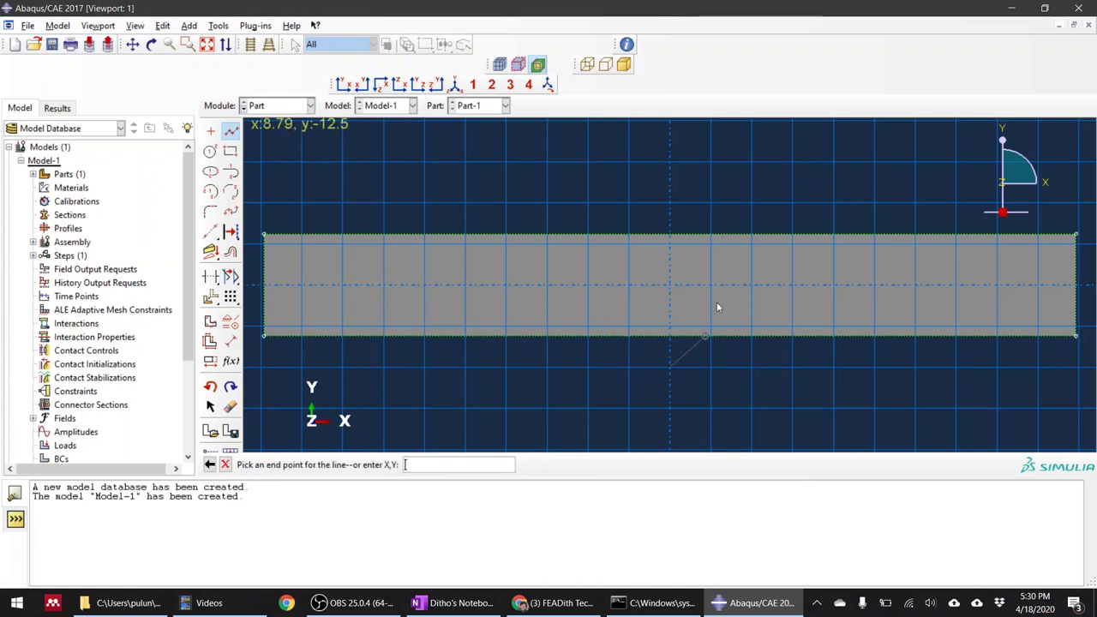
click(751, 203)
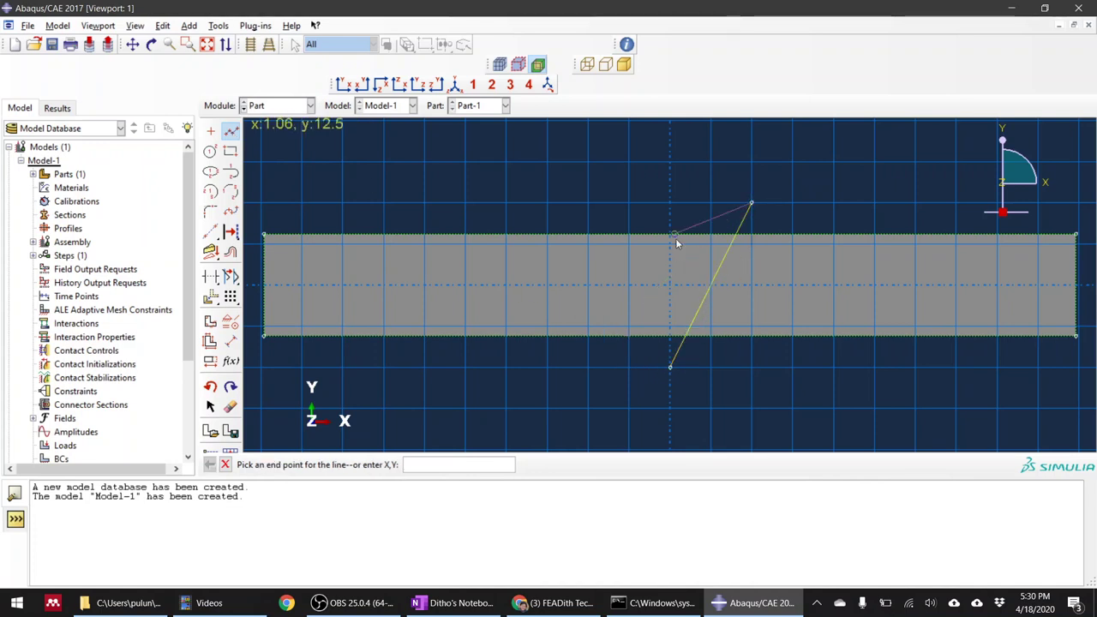
key(Escape)
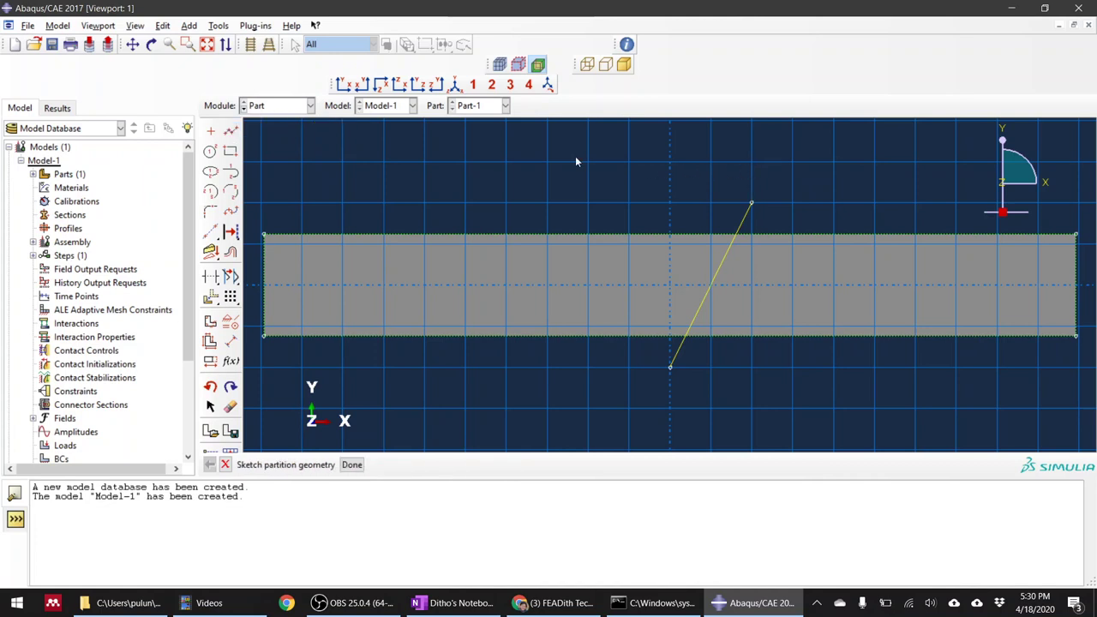
click(231, 130)
click(712, 367)
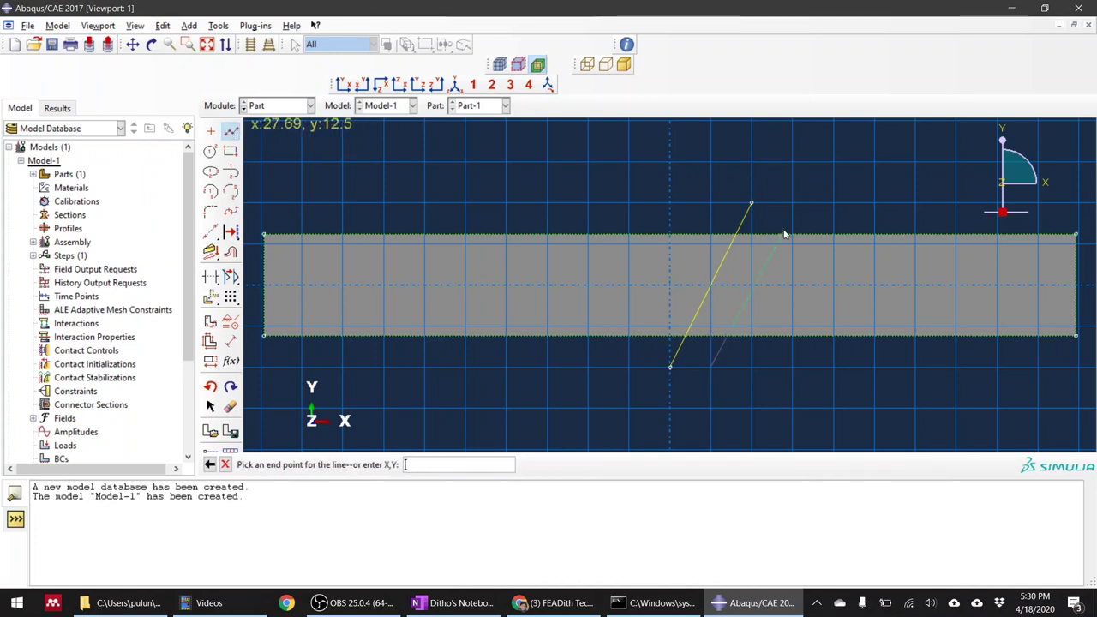
click(792, 204)
key(Escape)
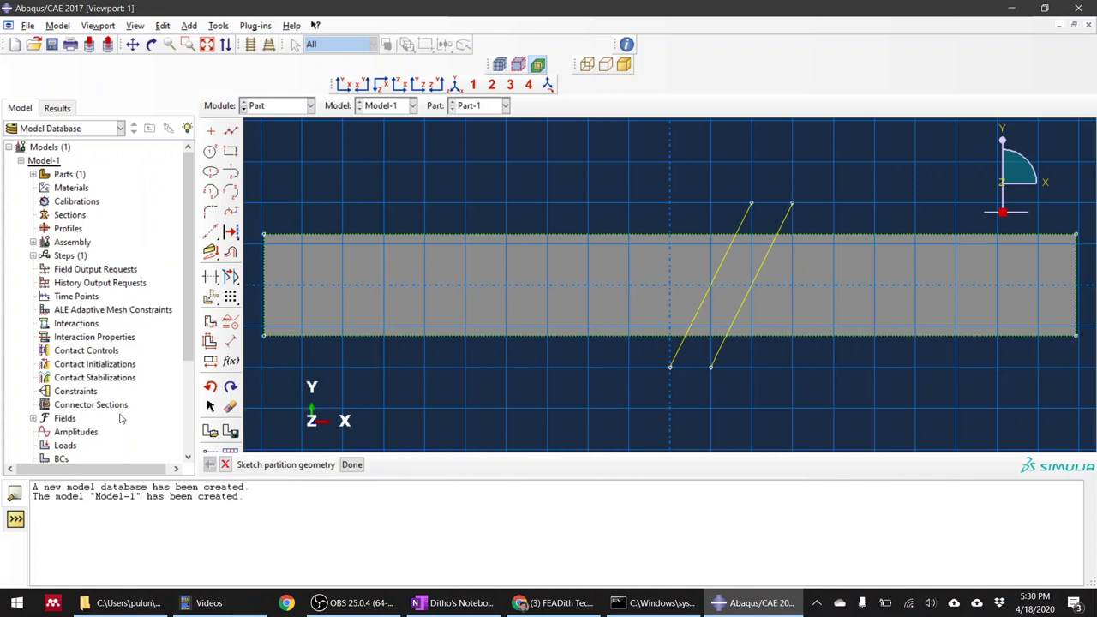
Step: Dimension the gap between the two inclined partition lines to 0.001
click(231, 340)
click(695, 315)
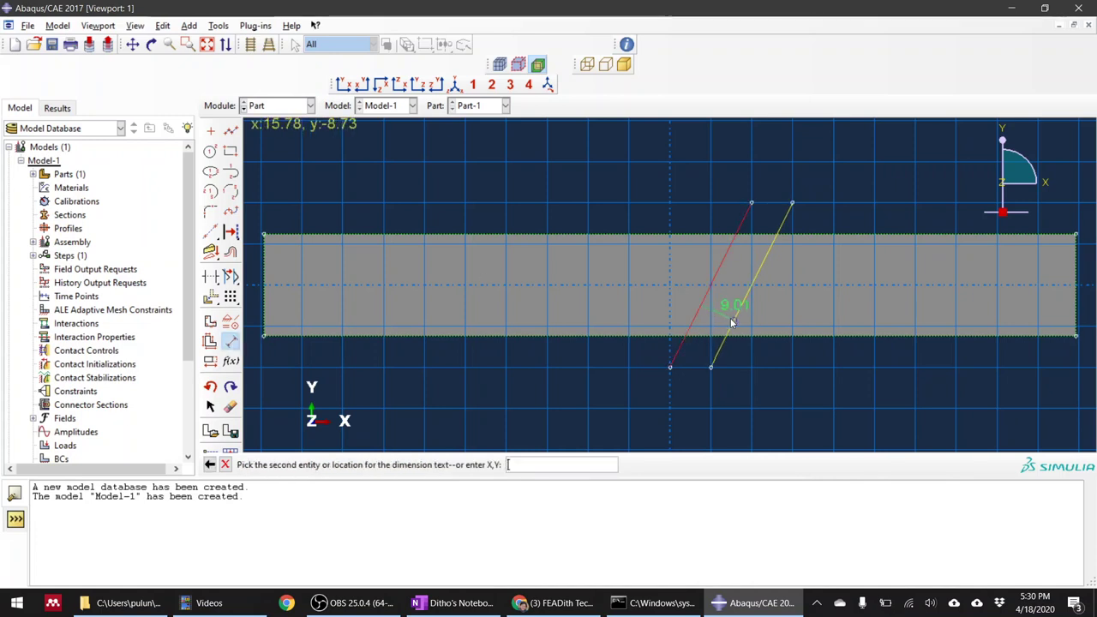
click(738, 310)
click(670, 420)
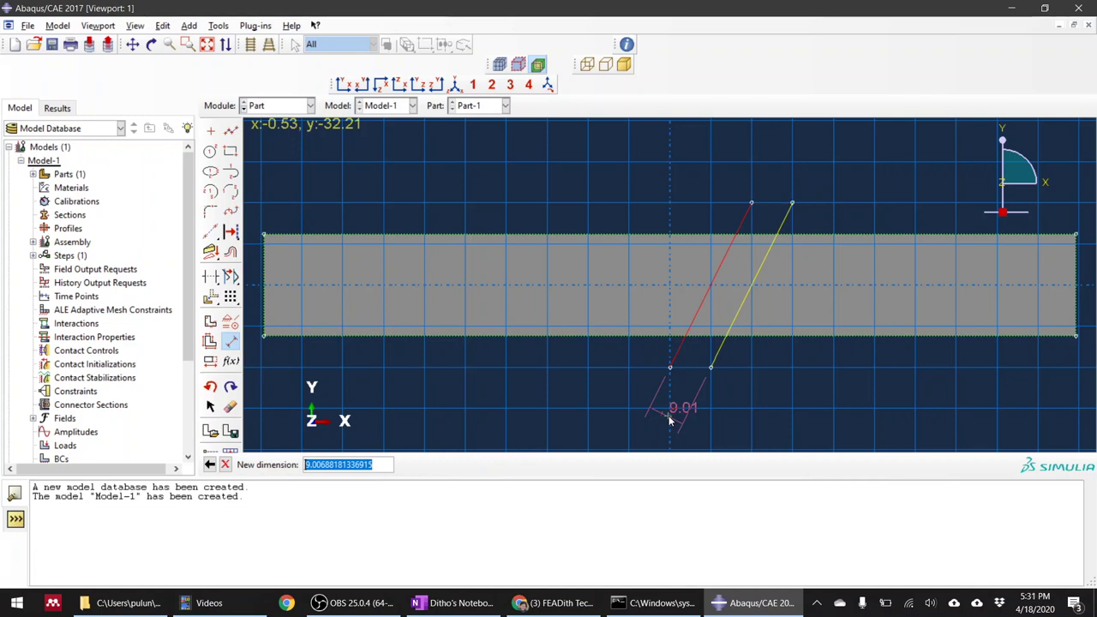
text(0.001)
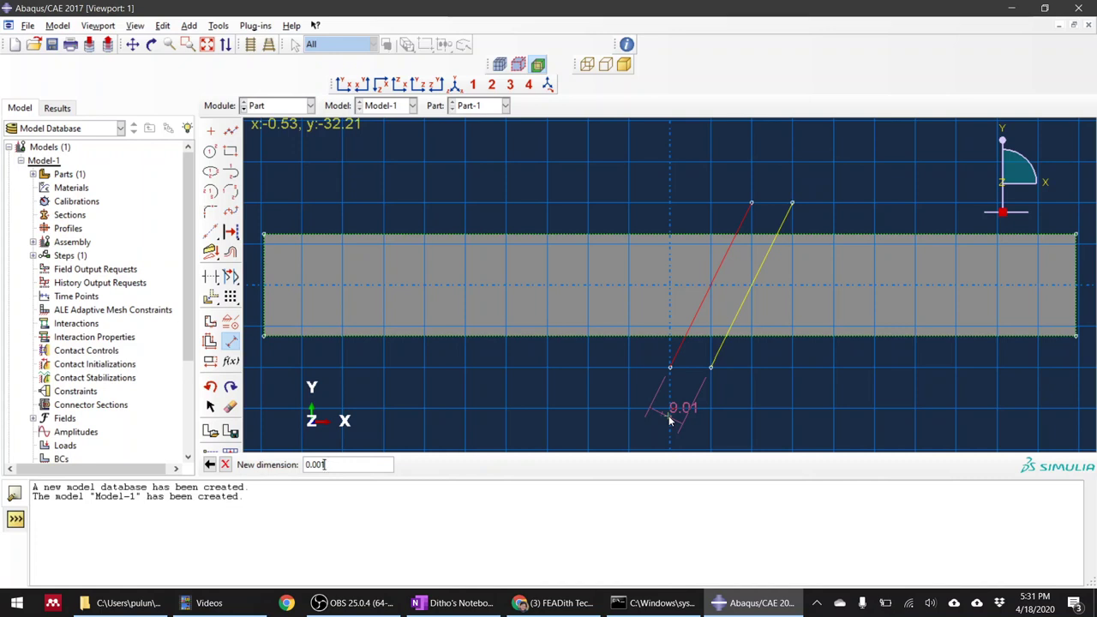
key(Return)
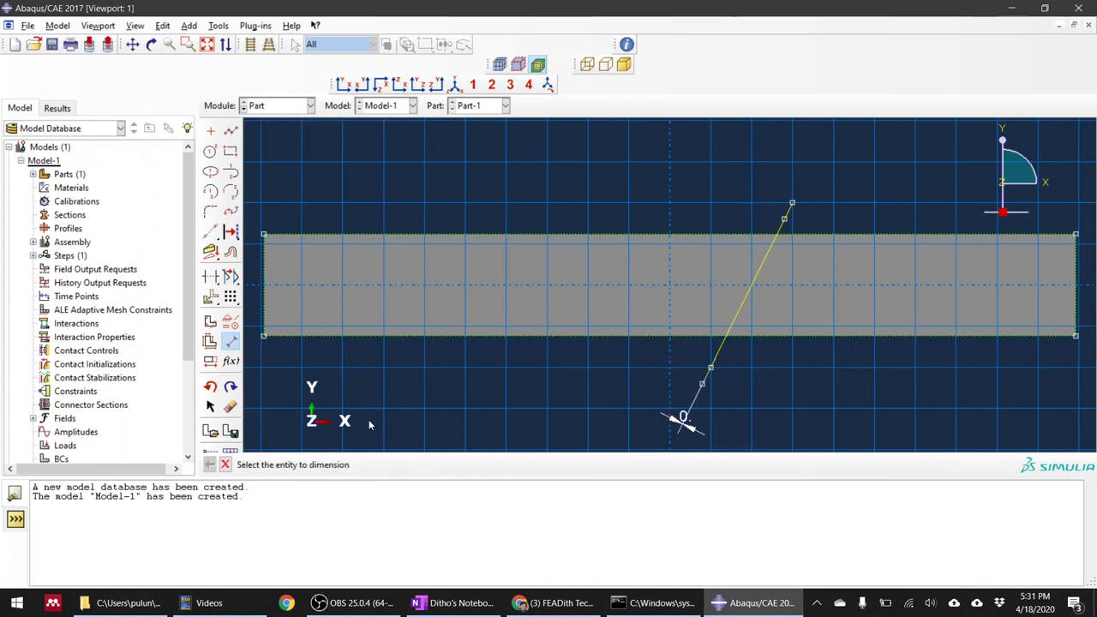
click(224, 465)
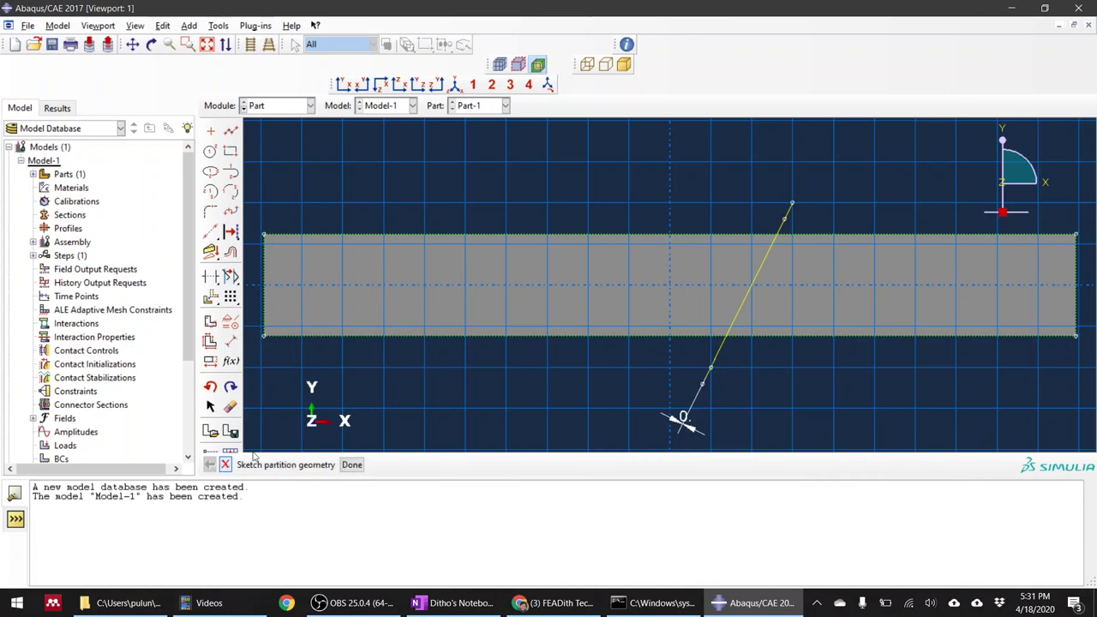
Step: Finish the partition sketch so the bar face splits along the inclined cut
scroll(722, 347, down, 3)
scroll(769, 339, down, 5)
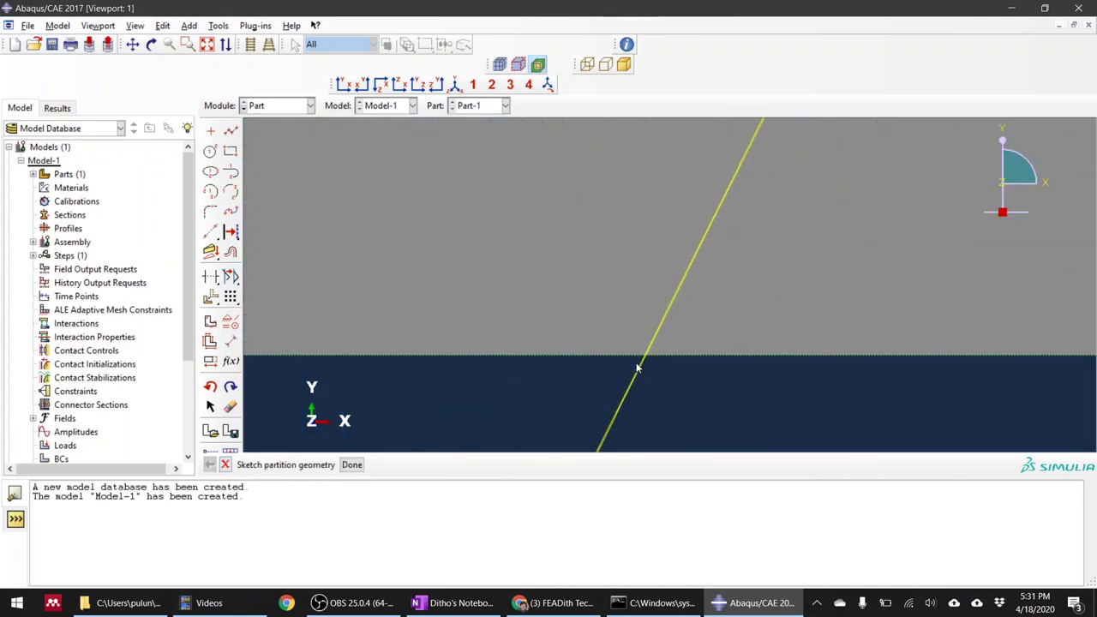
scroll(655, 354, down, 4)
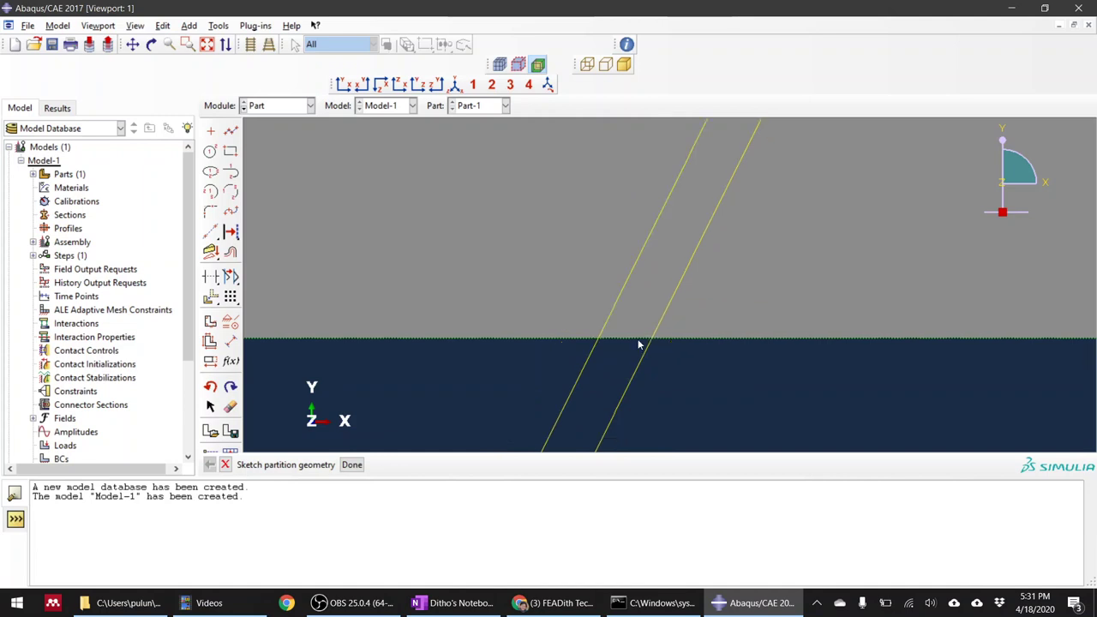
scroll(638, 352, up, 5)
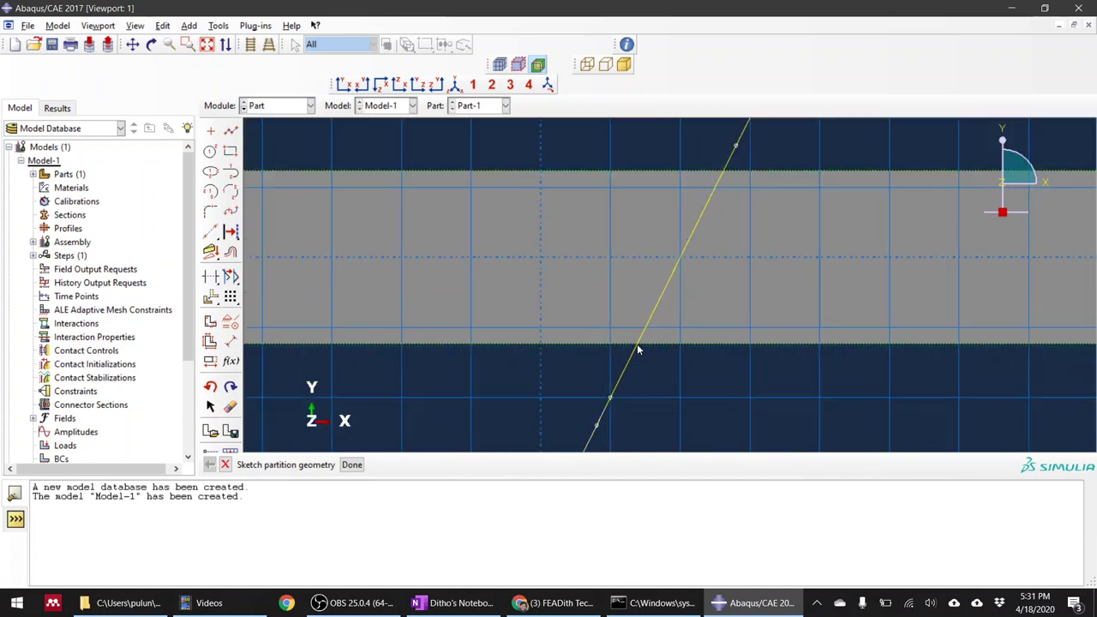
scroll(637, 356, up, 3)
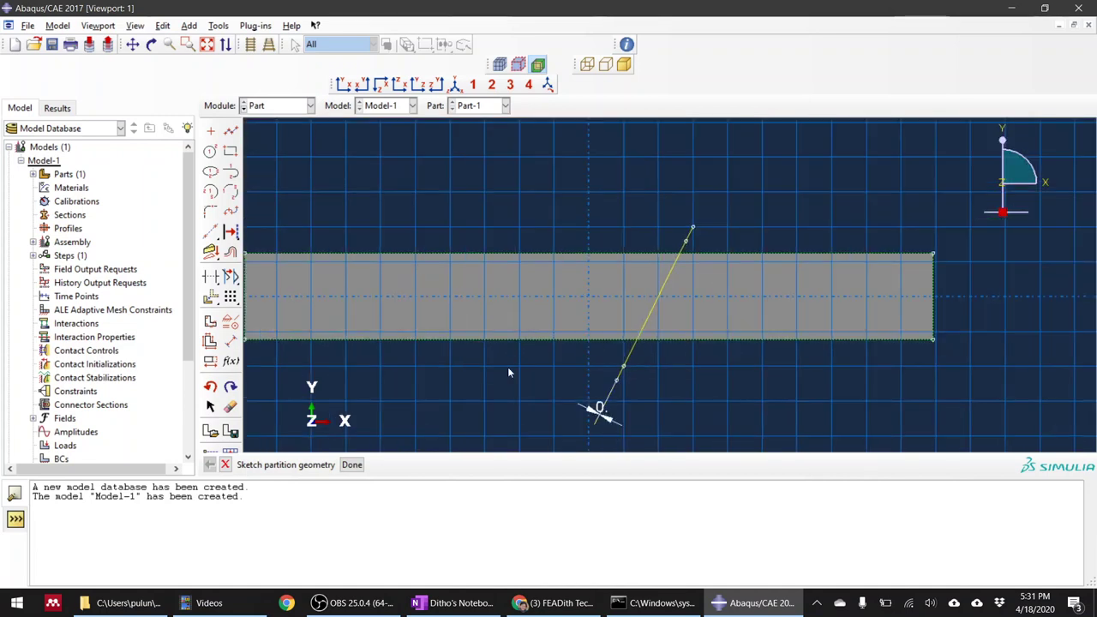
click(353, 465)
scroll(759, 338, down, 3)
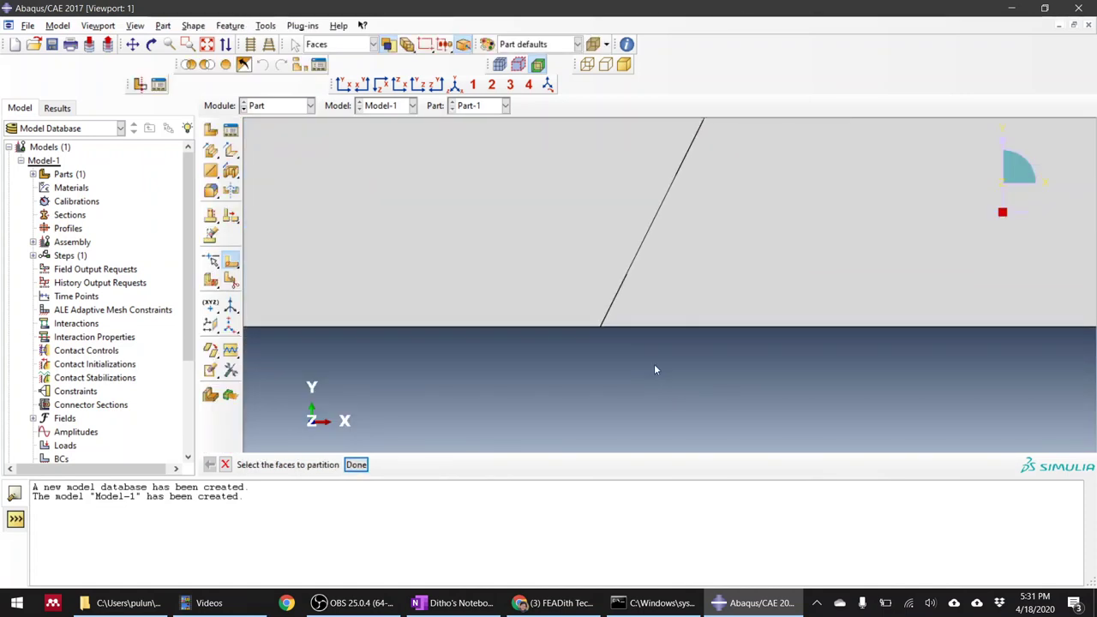
scroll(654, 363, down, 4)
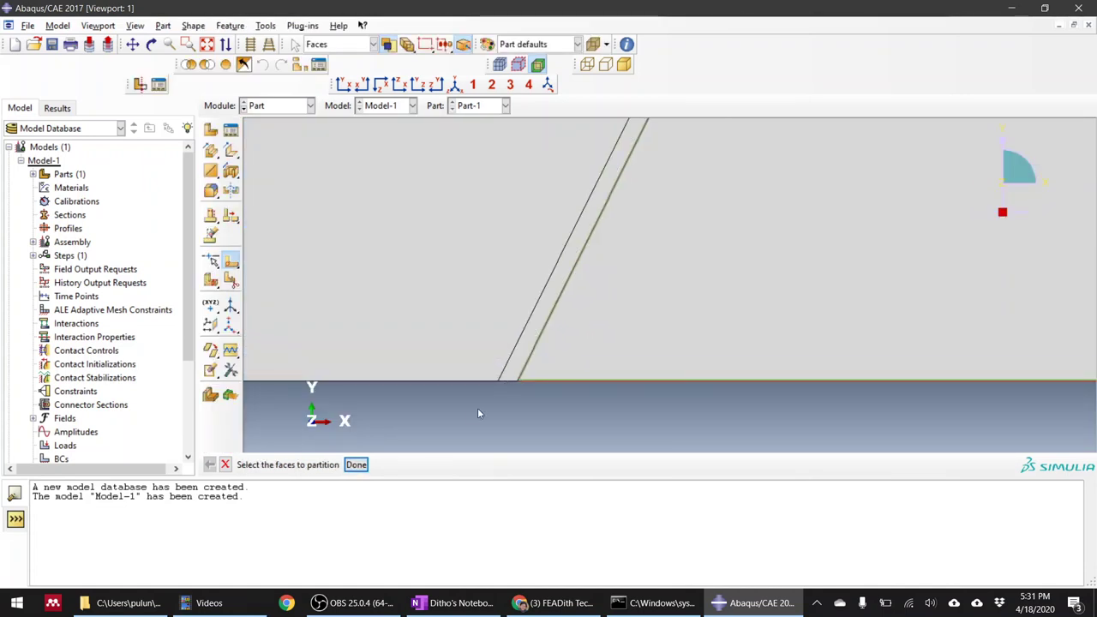
scroll(523, 366, up, 3)
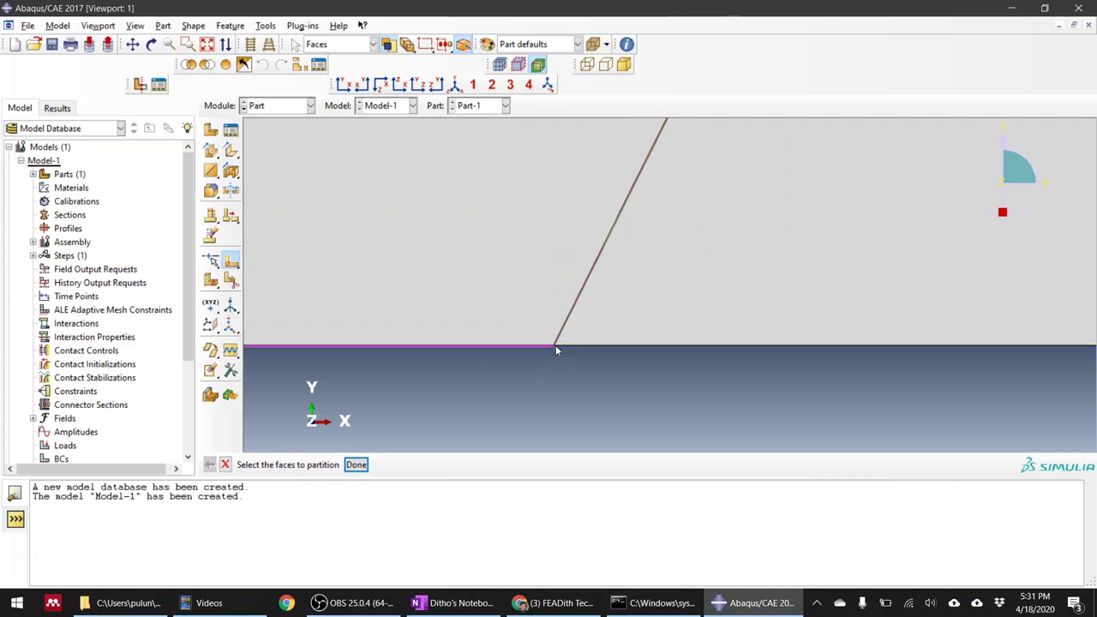
click(267, 106)
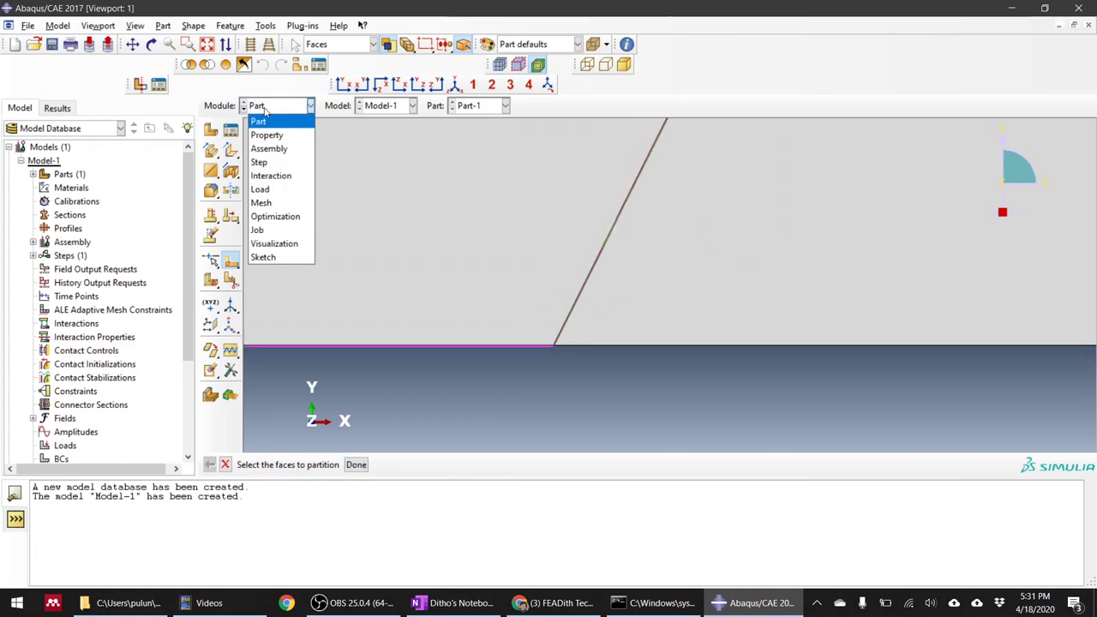
Step: Switch to the Property module, then close the Edit Material dialog without saving
click(267, 134)
scroll(559, 377, up, 2)
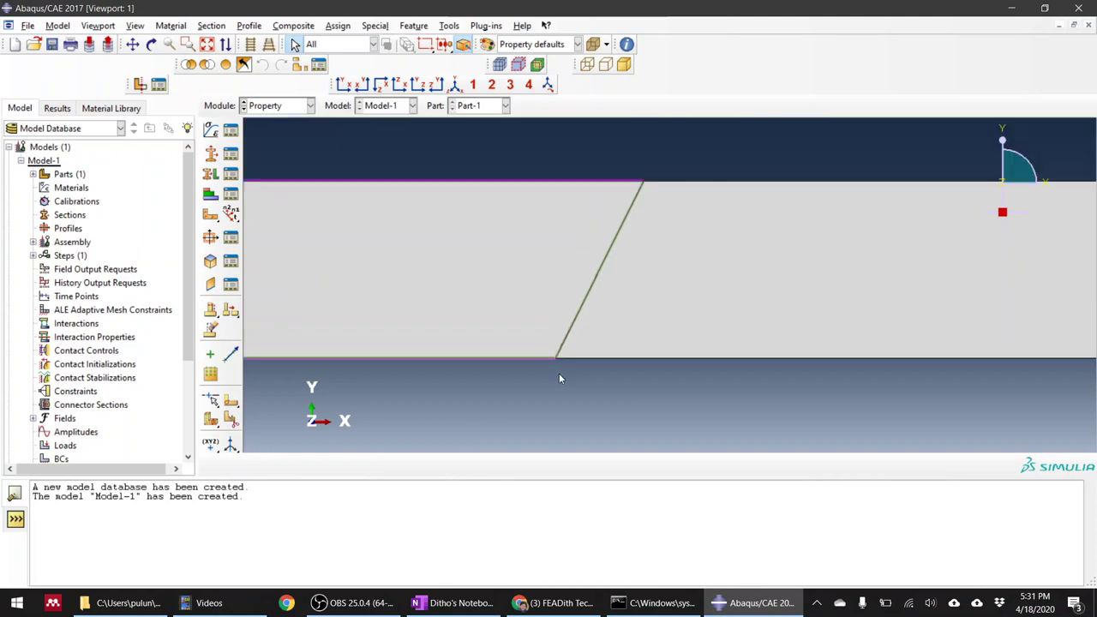
scroll(559, 377, up, 4)
scroll(576, 211, down, 1)
scroll(397, 392, down, 3)
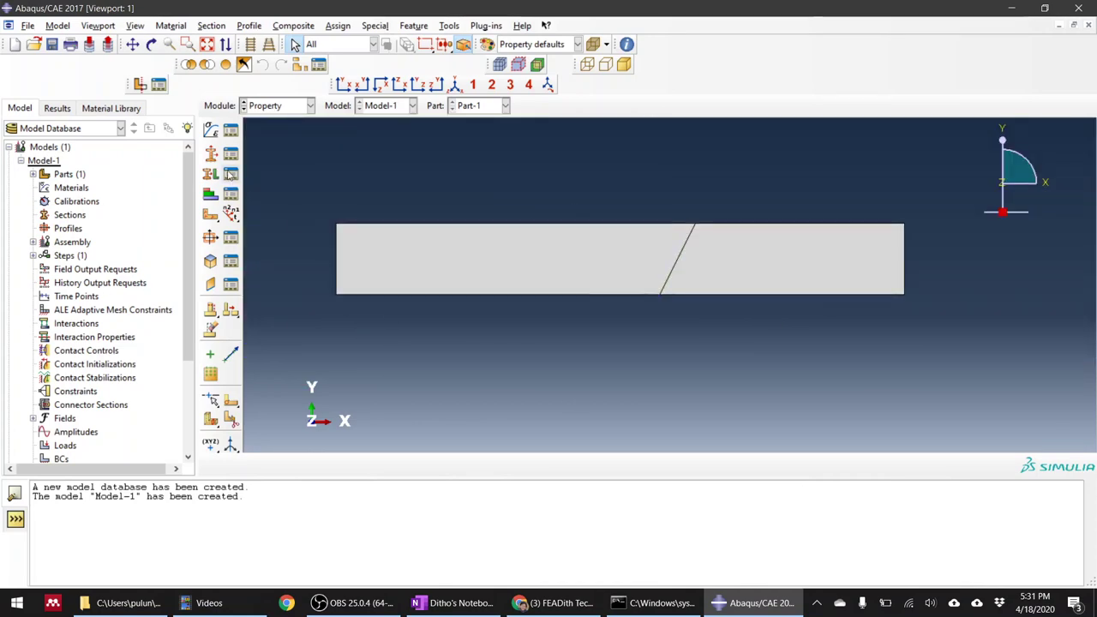
click(211, 130)
click(285, 238)
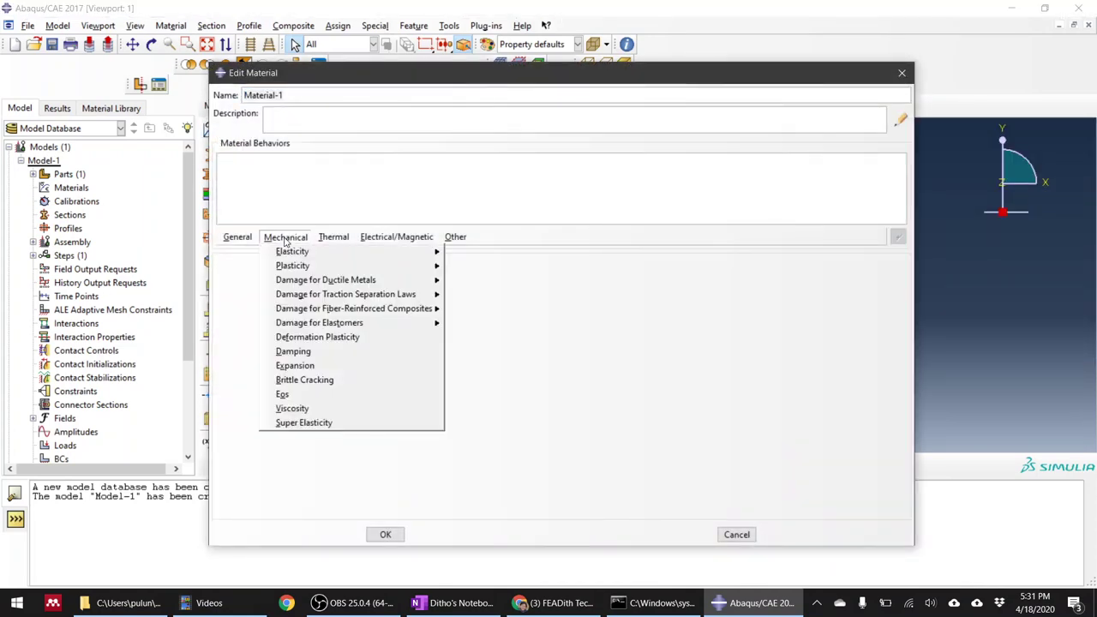
click(903, 74)
click(902, 74)
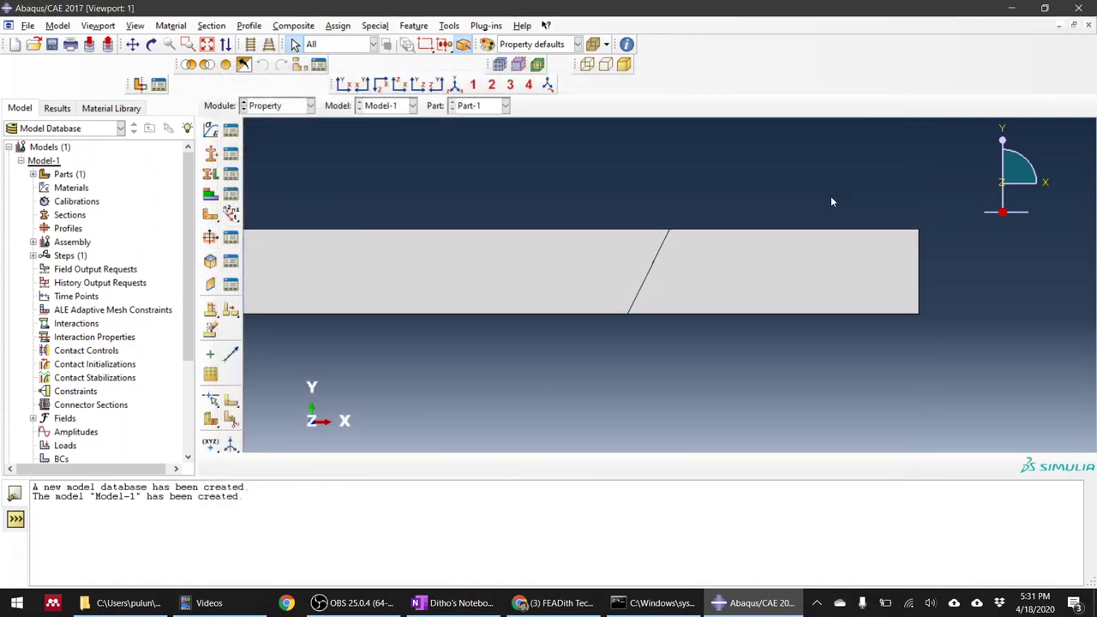
scroll(830, 205, down, 2)
scroll(780, 282, up, 1)
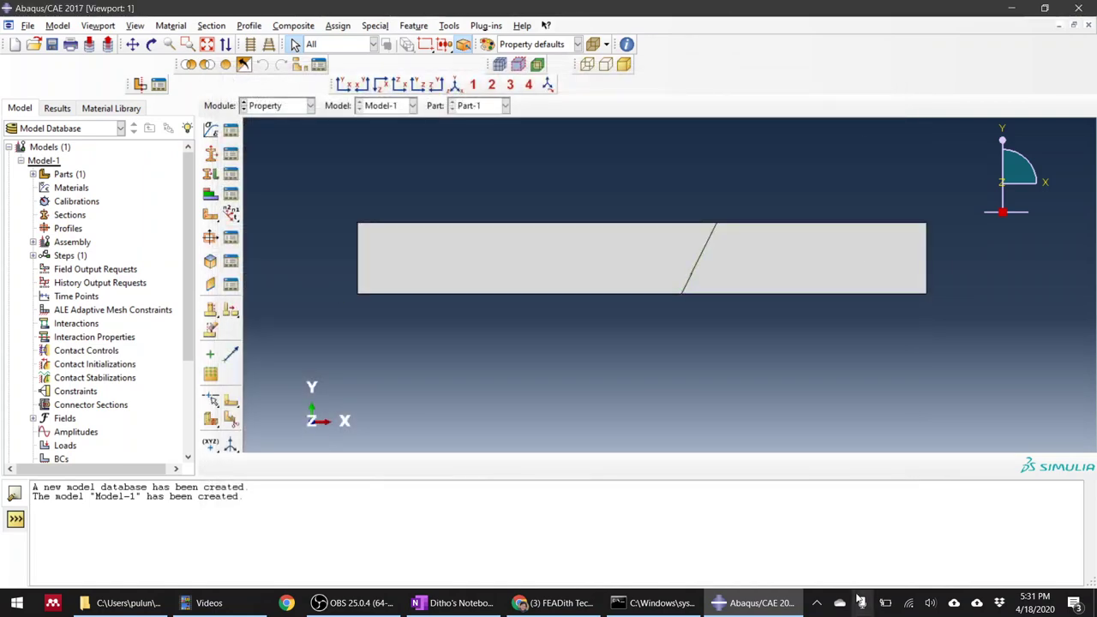
Step: Snip the partitioned bar to the clipboard and bring OneNote forward
key(super+shift+s)
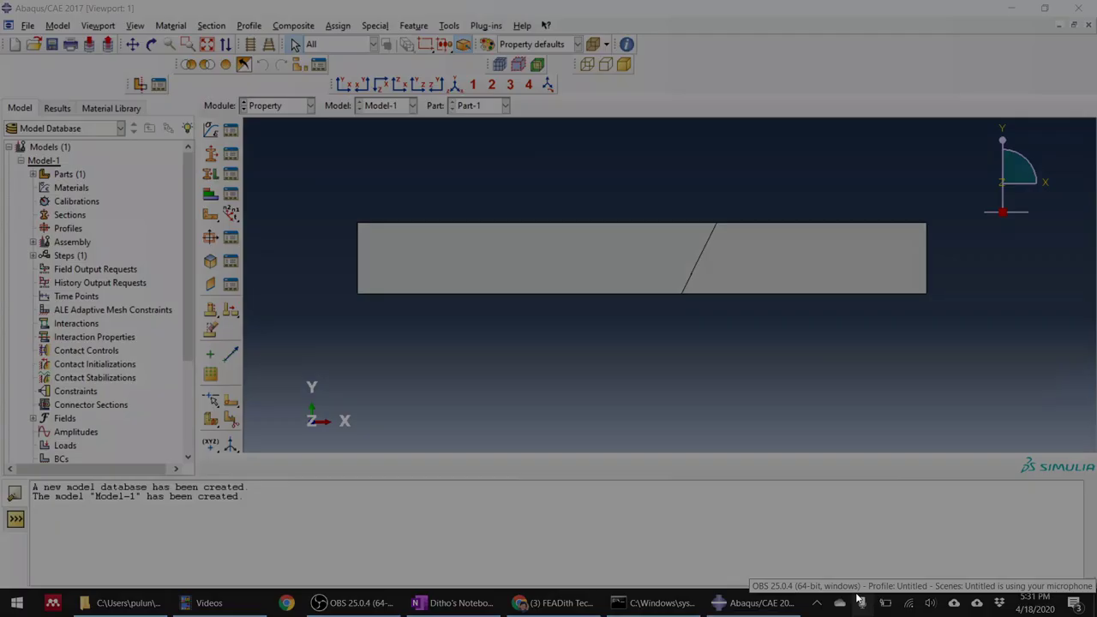
drag(351, 221, 934, 304)
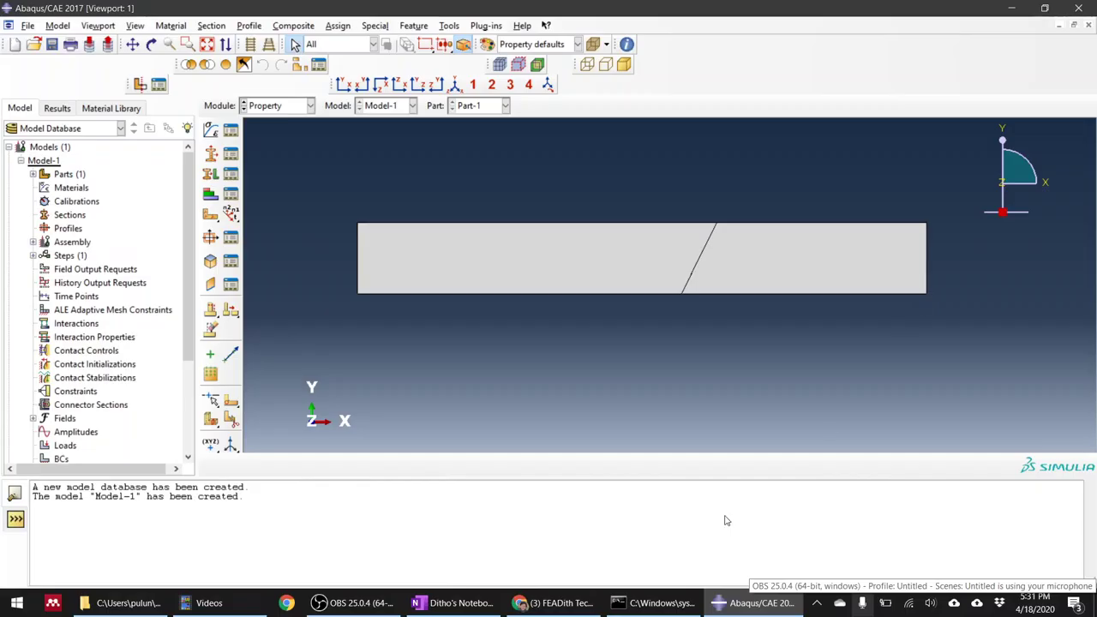
click(455, 602)
scroll(557, 300, down, 5)
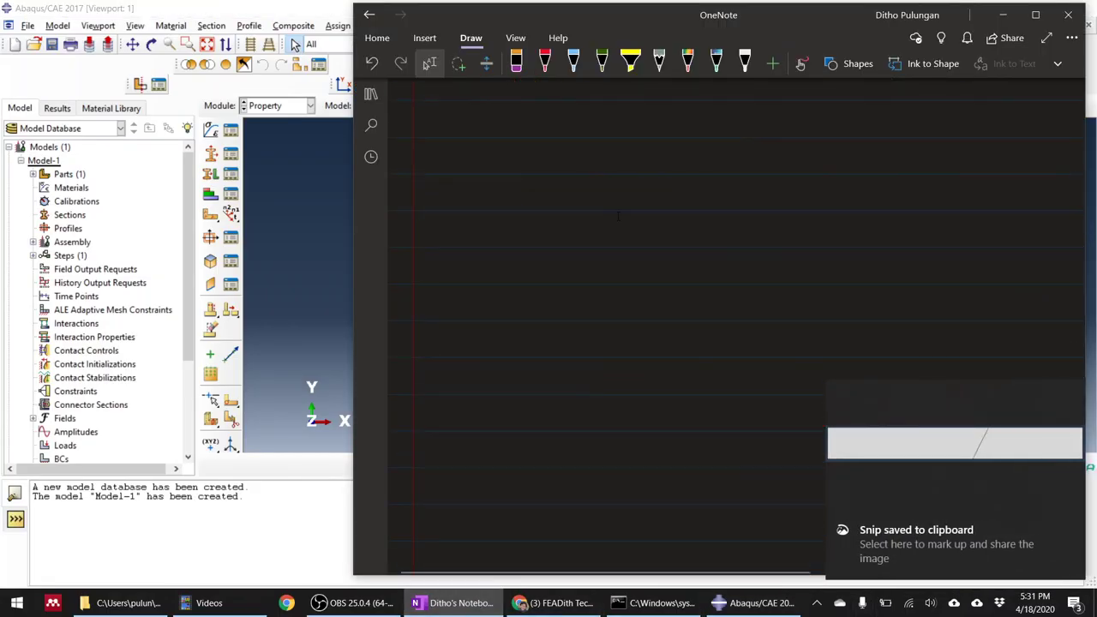
Step: Paste the bar snip and mark regions 1 and 2 in red ink
click(524, 215)
key(ctrl+v)
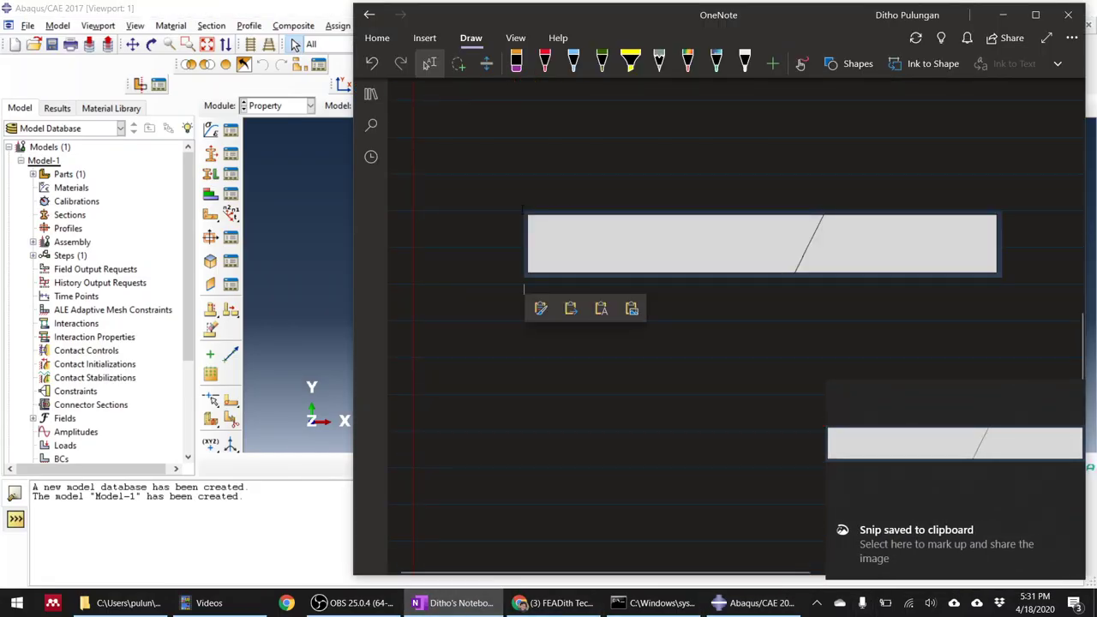
click(544, 60)
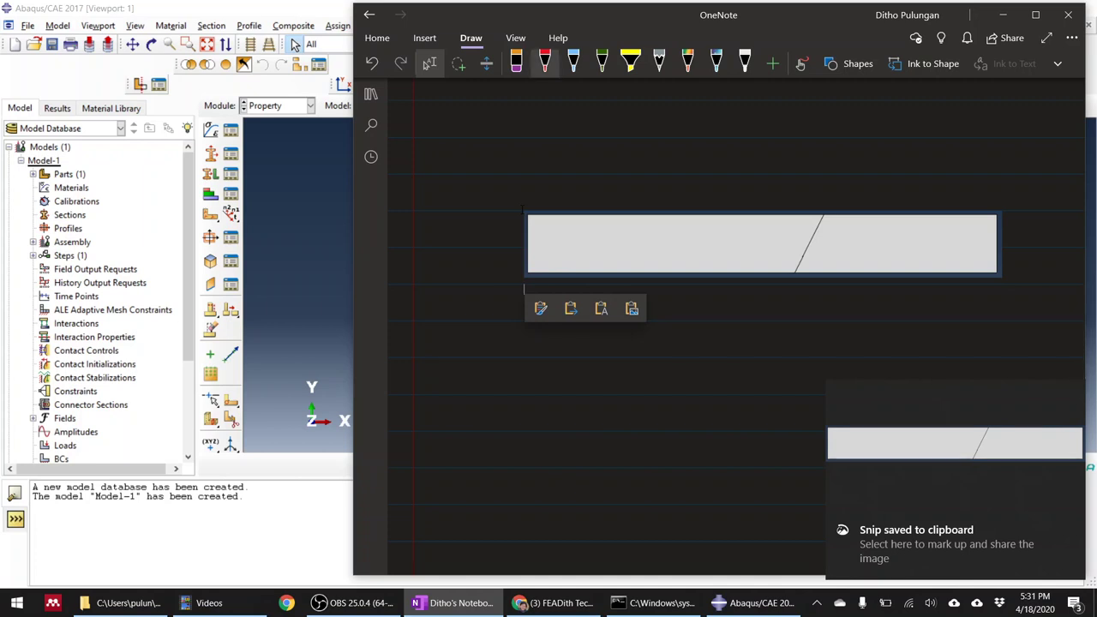
mouse_move(639, 231)
mouse_down()
mouse_move(634, 264)
mouse_move(639, 232)
mouse_up()
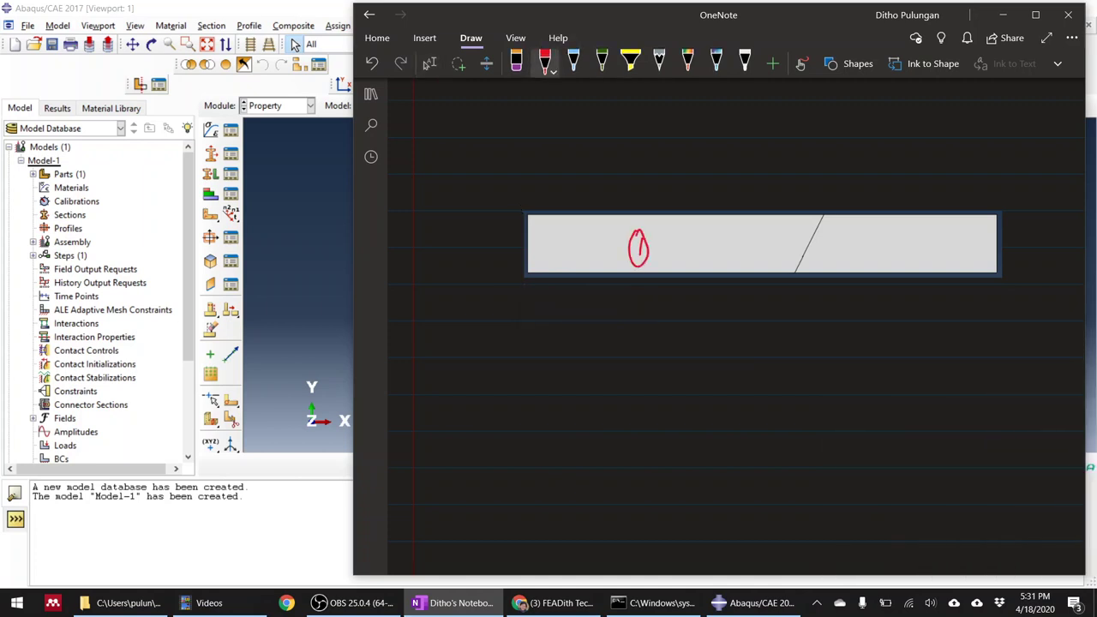
mouse_move(900, 242)
mouse_down()
mouse_move(916, 259)
mouse_move(906, 233)
mouse_up()
mouse_move(637, 278)
mouse_down()
mouse_move(577, 347)
mouse_move(595, 339)
mouse_up()
Step: Handwrite Al, E = 70.000 MPa and ν = 0.3 under region 1
mouse_move(535, 415)
mouse_down()
mouse_move(549, 370)
mouse_move(555, 411)
mouse_up()
mouse_move(543, 401)
mouse_down()
mouse_move(579, 370)
mouse_move(585, 409)
mouse_move(532, 478)
mouse_move(543, 451)
mouse_move(562, 458)
mouse_move(587, 429)
mouse_move(583, 459)
mouse_up()
mouse_move(600, 421)
mouse_down()
mouse_move(634, 433)
mouse_move(665, 393)
mouse_up()
mouse_move(688, 399)
mouse_down()
mouse_move(692, 370)
mouse_move(711, 386)
mouse_move(718, 362)
mouse_up()
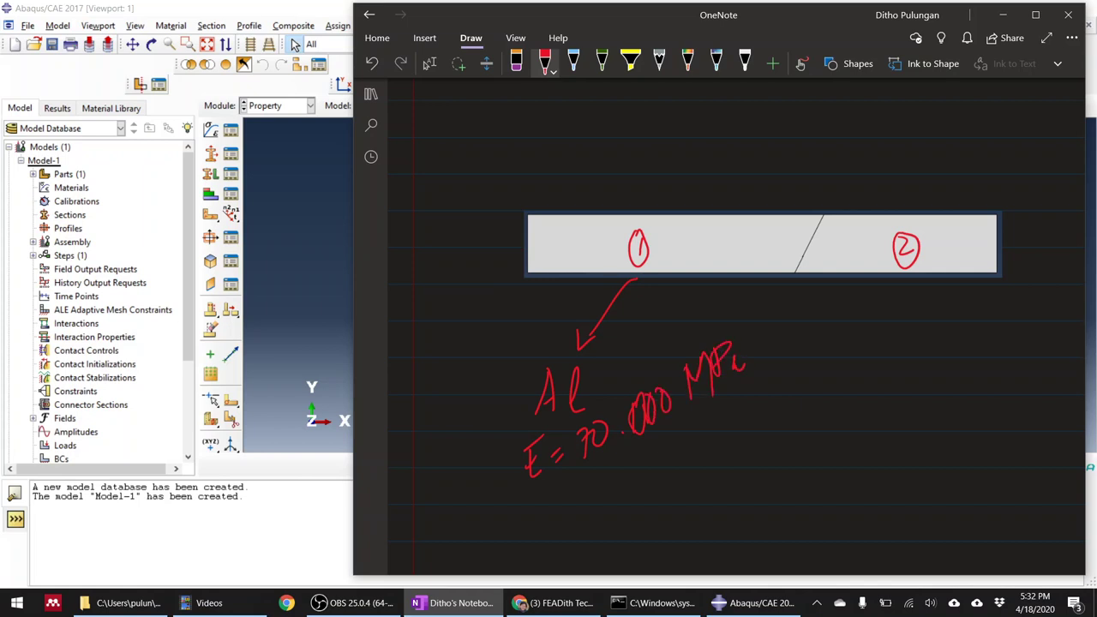
drag(588, 501, 606, 507)
drag(615, 484, 619, 507)
drag(518, 535, 541, 526)
drag(563, 504, 564, 506)
drag(564, 513, 564, 515)
Step: Draw arrows from region 2 and the inclined layer, then return to Abaqus
mouse_move(909, 291)
mouse_down()
mouse_move(815, 367)
mouse_move(785, 372)
mouse_up()
drag(794, 369, 802, 388)
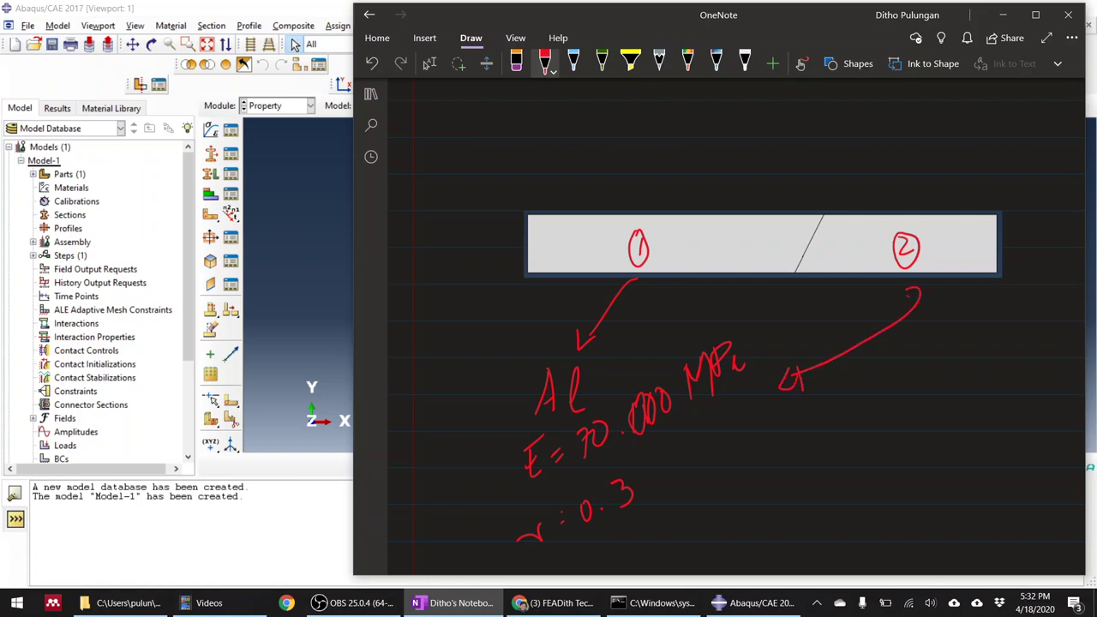
drag(811, 242, 826, 151)
scroll(759, 262, up, 3)
scroll(759, 262, down, 3)
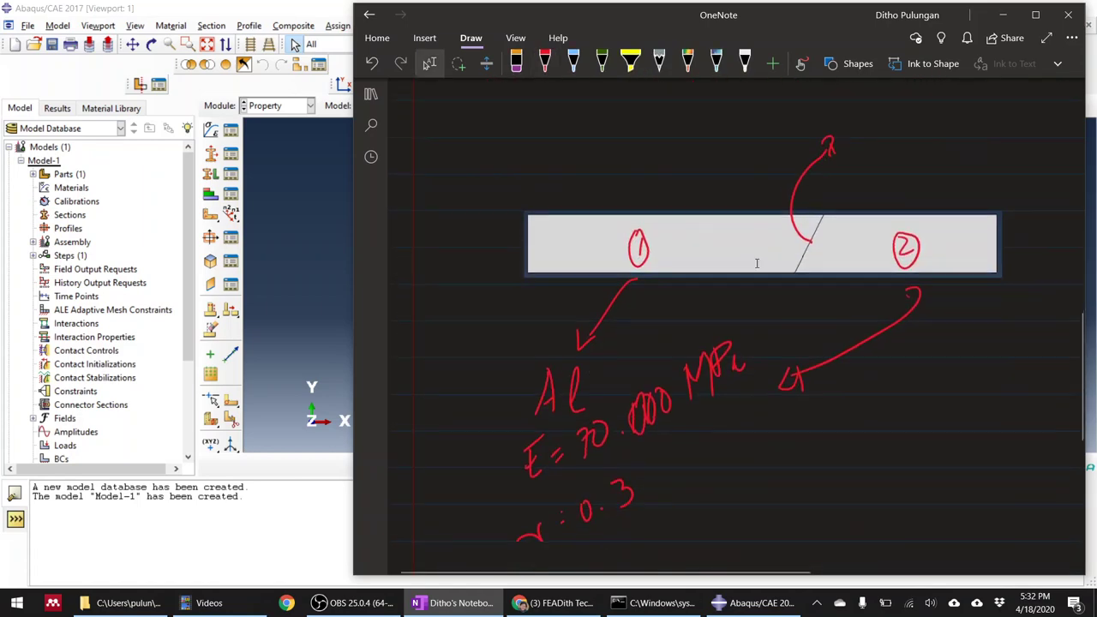
scroll(759, 262, up, 1)
scroll(760, 263, up, 3)
scroll(763, 255, down, 1)
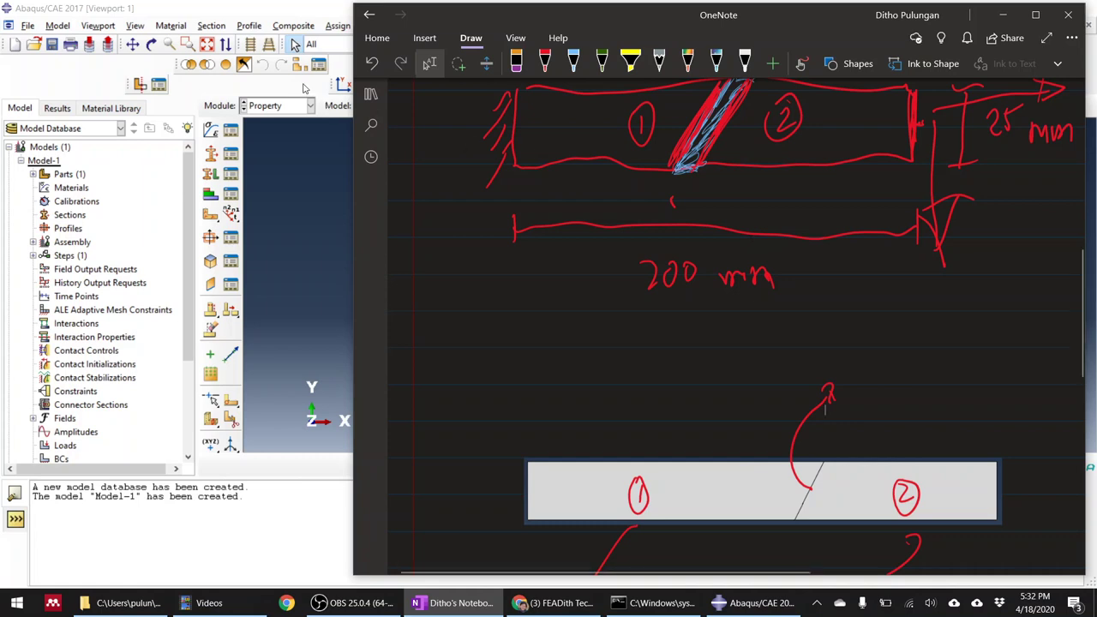
click(316, 145)
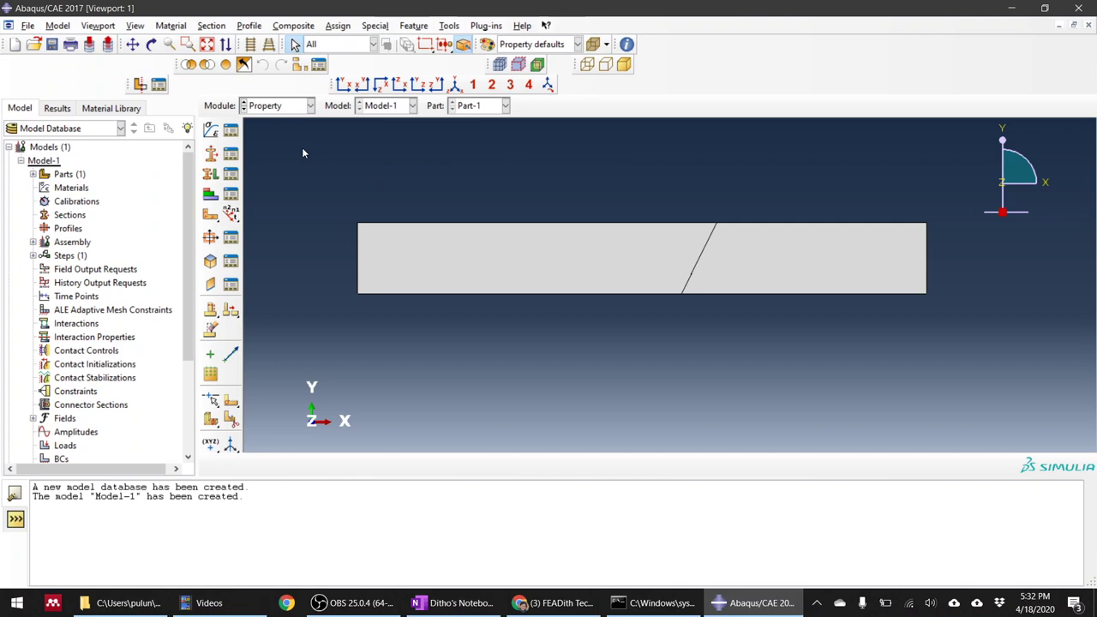
Step: Define material 'alum' with Elastic behaviour, Young's modulus 70000 and Poisson's ratio 0.3
click(214, 132)
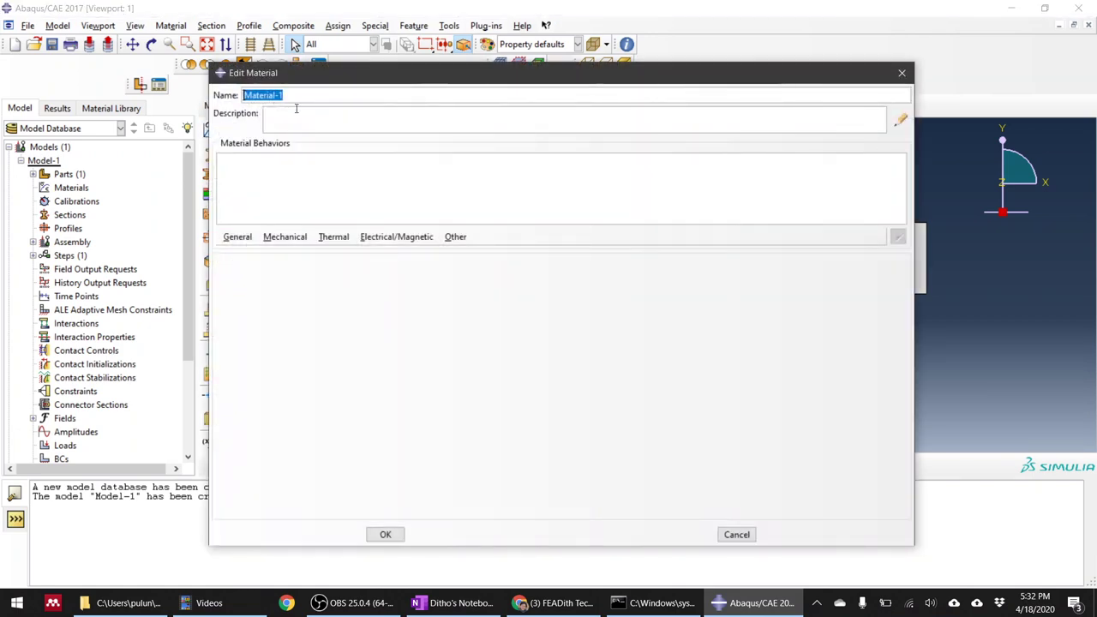
text(a)
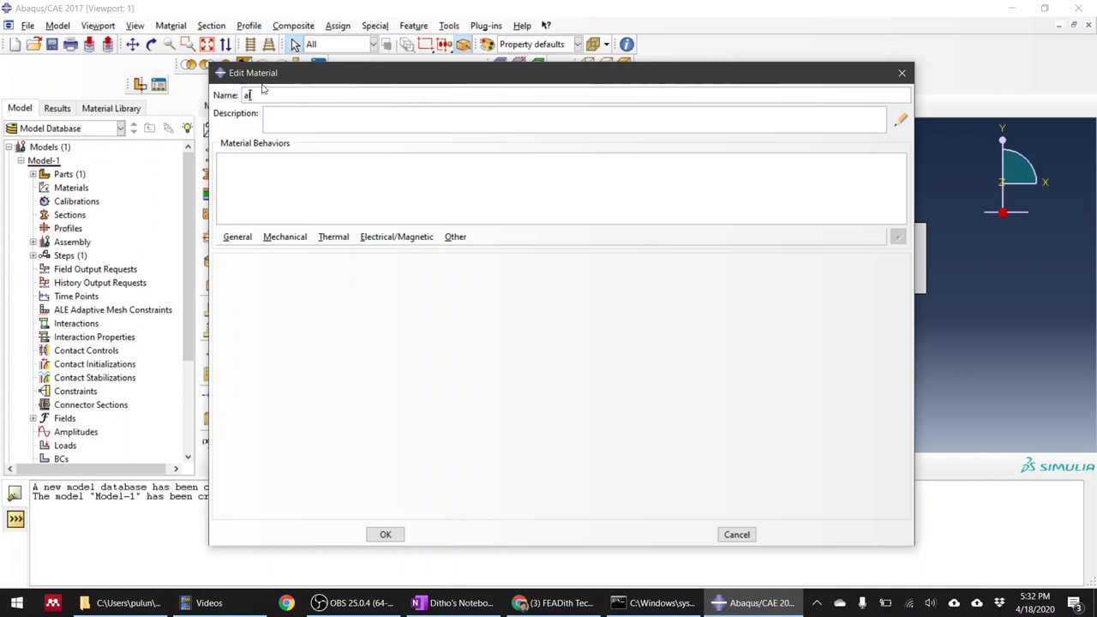
text(lum)
click(286, 236)
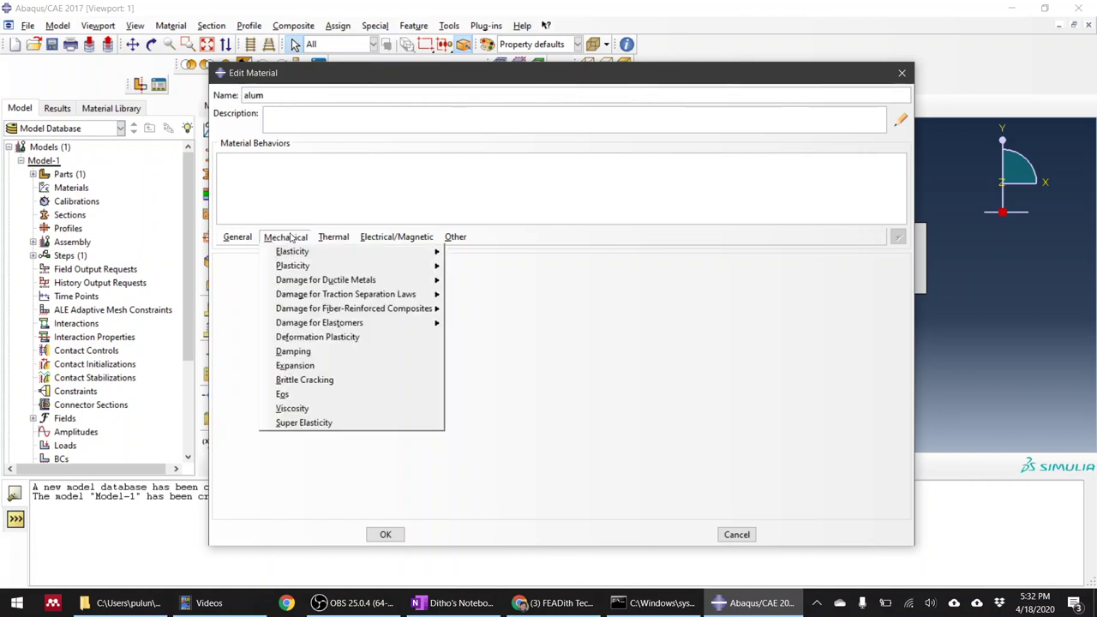
click(467, 251)
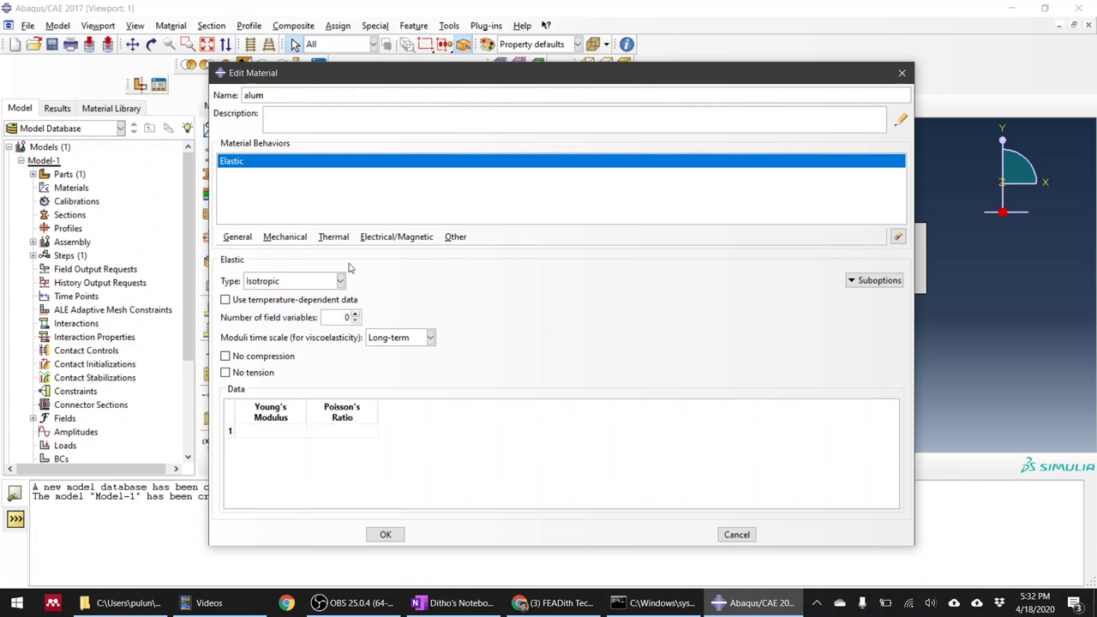
click(281, 433)
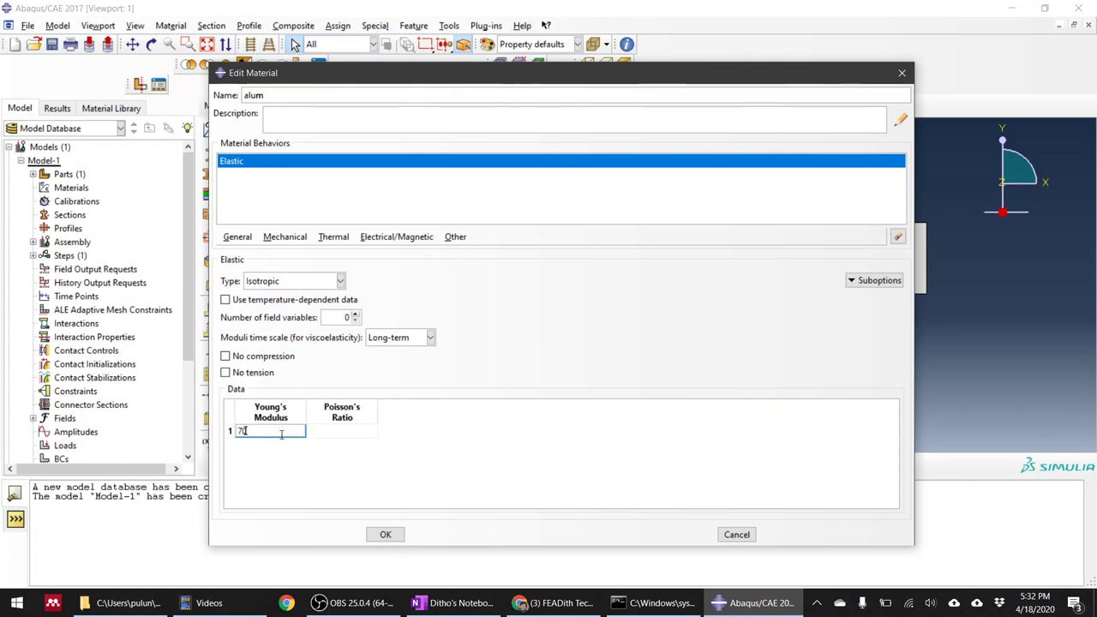
text(70000)
key(Tab)
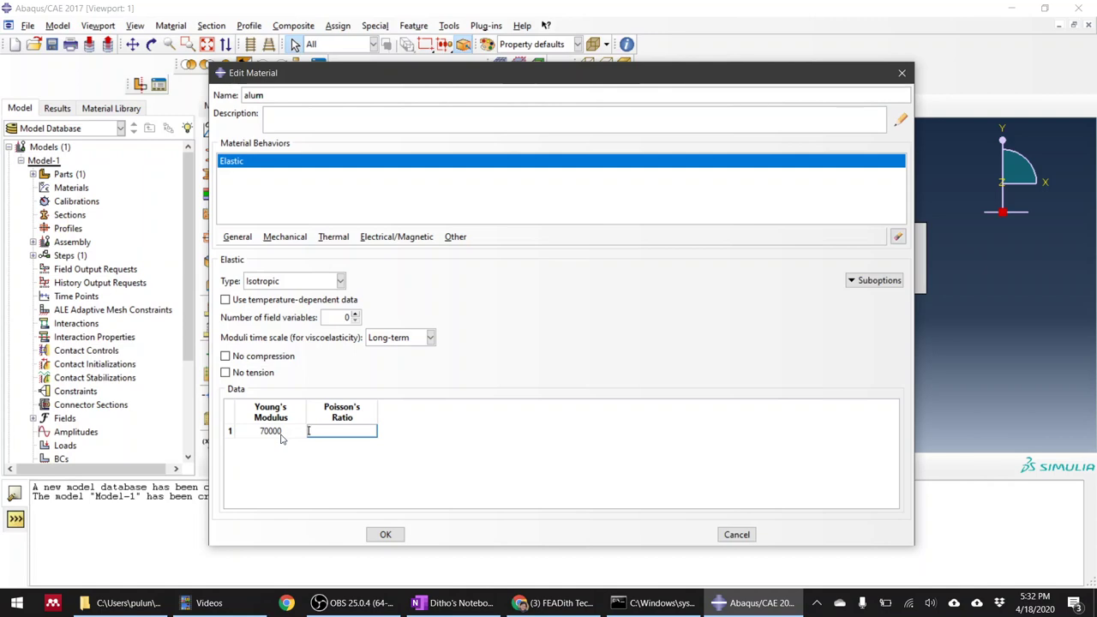
text(0.3)
click(385, 534)
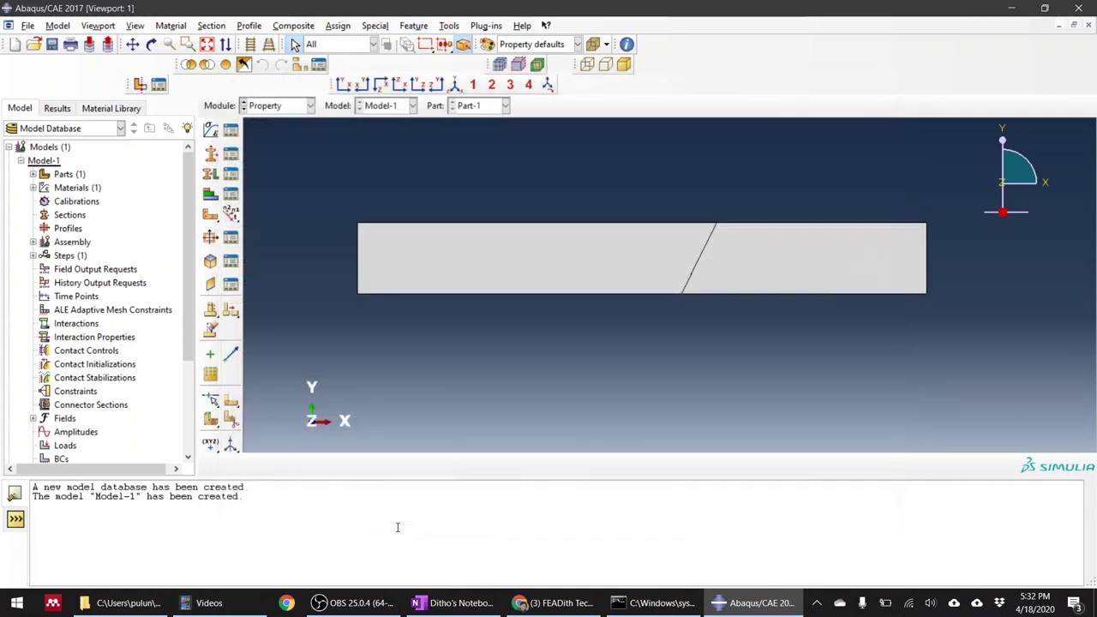
click(214, 135)
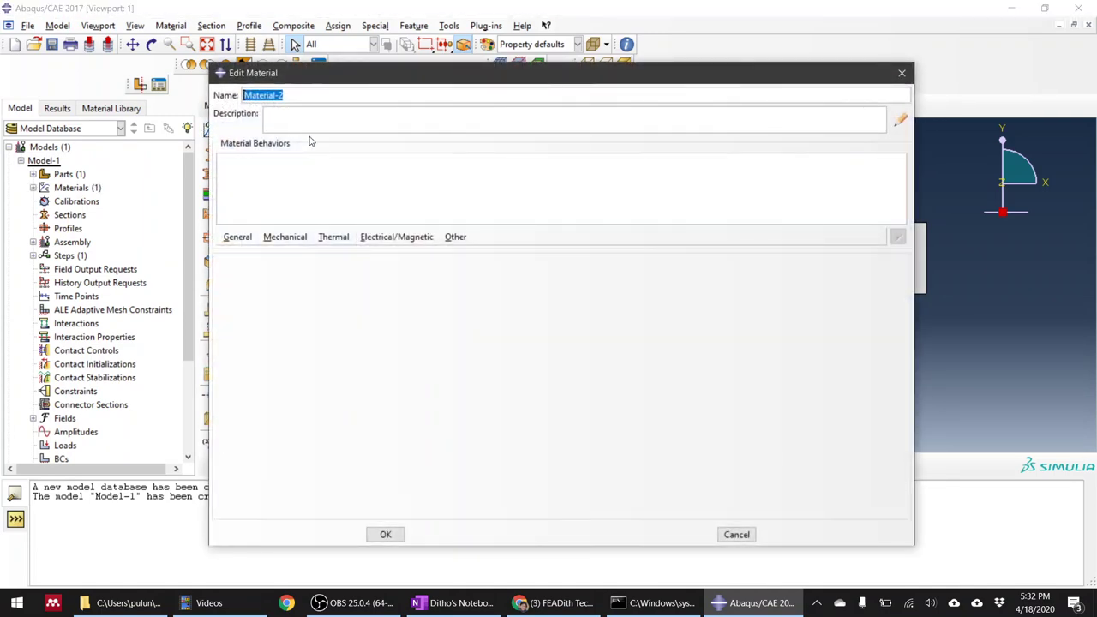
Step: Name the second material 'cohmat' and give it Elastic behaviour with Type set to Traction
text(cohmat)
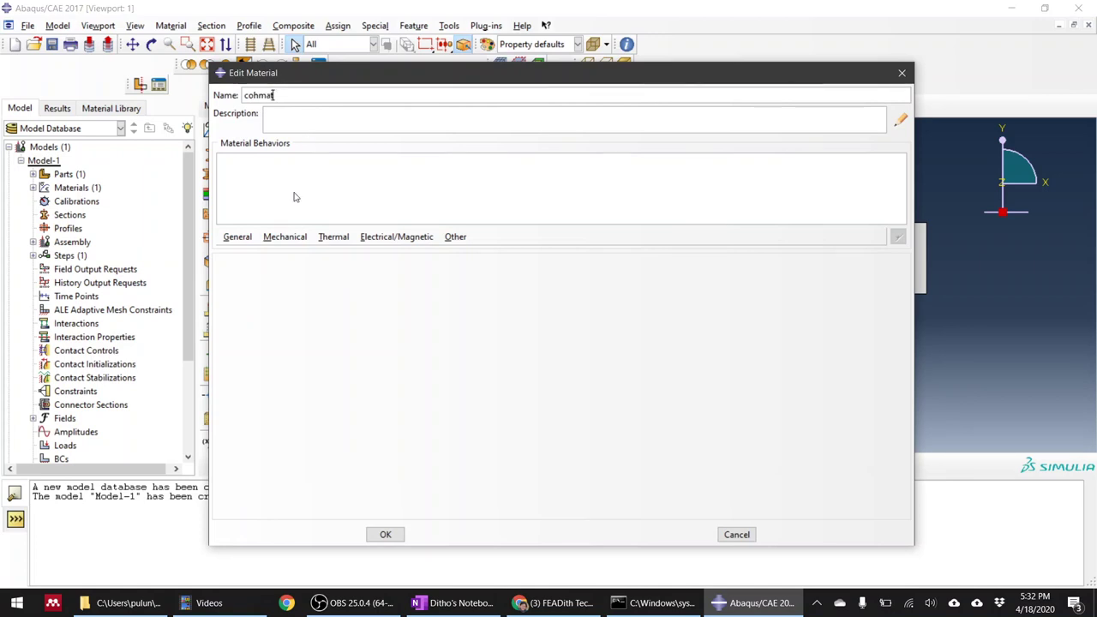
click(292, 237)
mouse_move(318, 253)
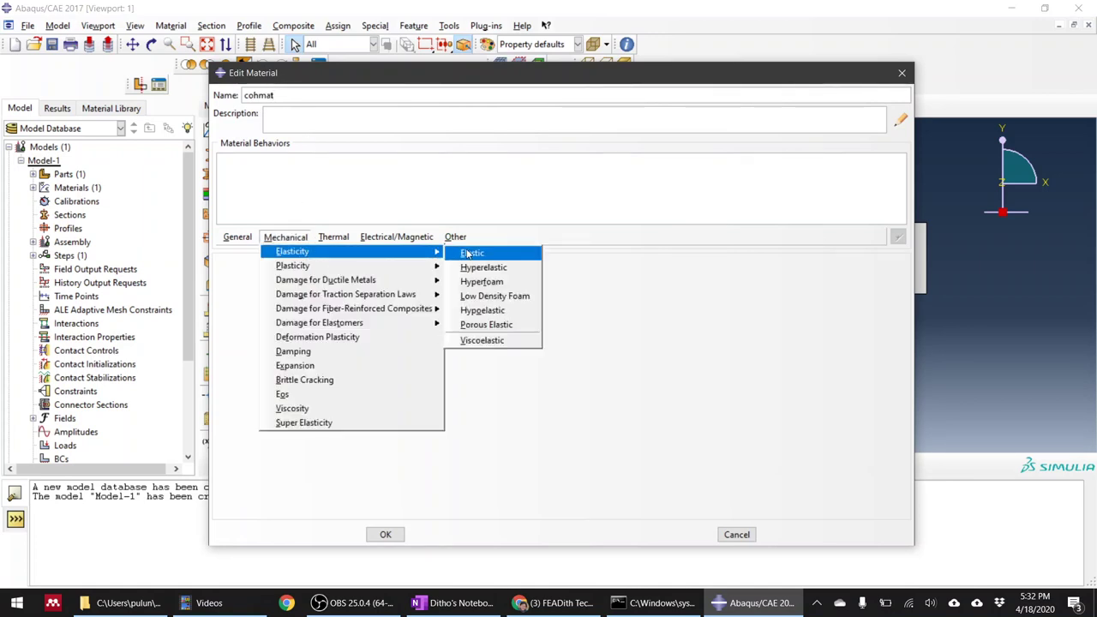
click(469, 255)
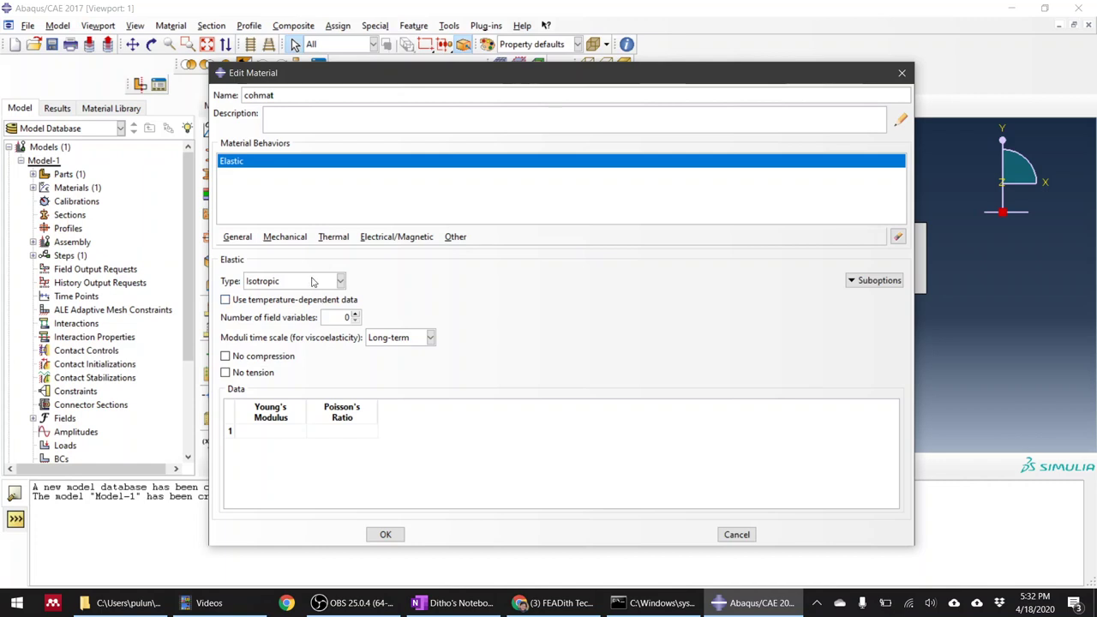
click(267, 284)
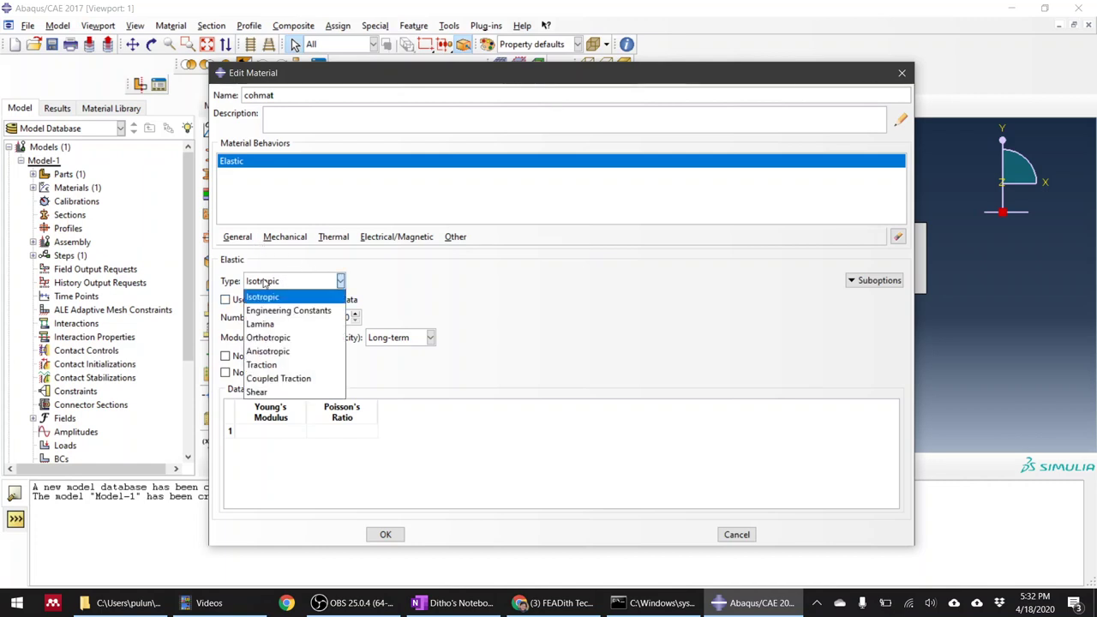
click(292, 365)
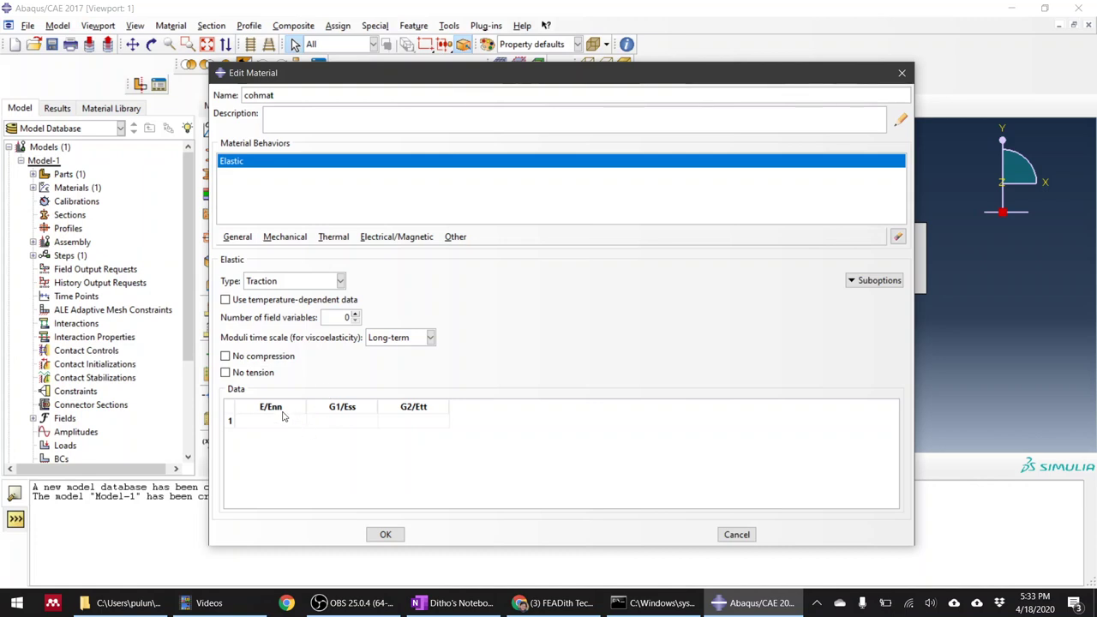
click(306, 281)
click(264, 367)
click(281, 283)
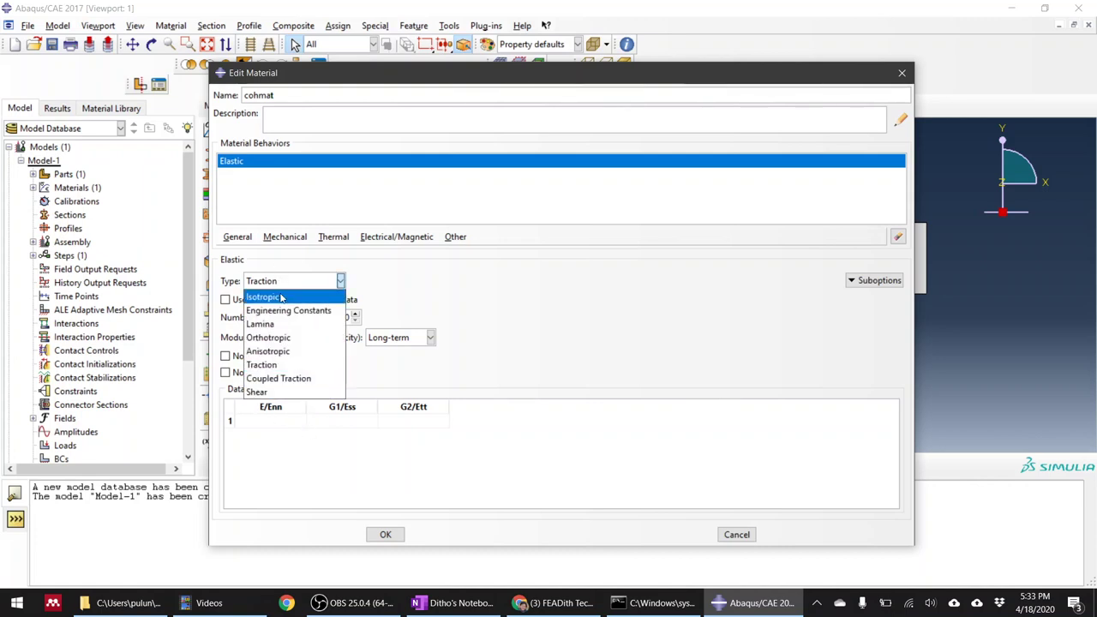
click(269, 367)
click(268, 420)
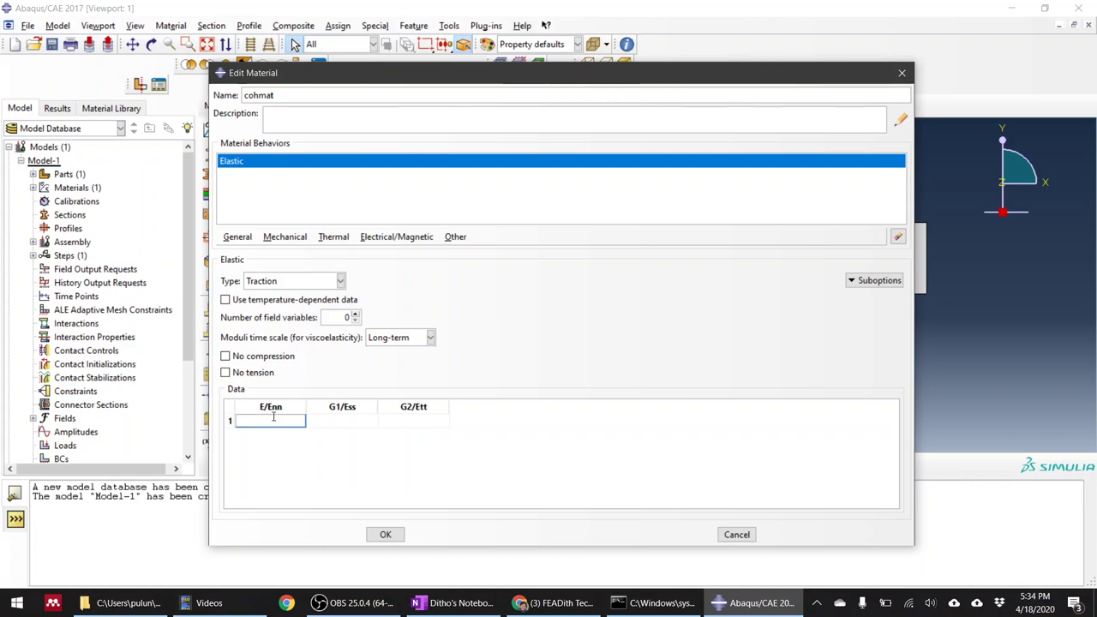
Step: Enter 700000 for E/Enn, G1/Ess and G2/Ett, then save cohmat
text(10)
key(BackSpace)
key(BackSpace)
key(BackSpace)
text(e)
text(000)
text(0)
click(326, 418)
click(326, 420)
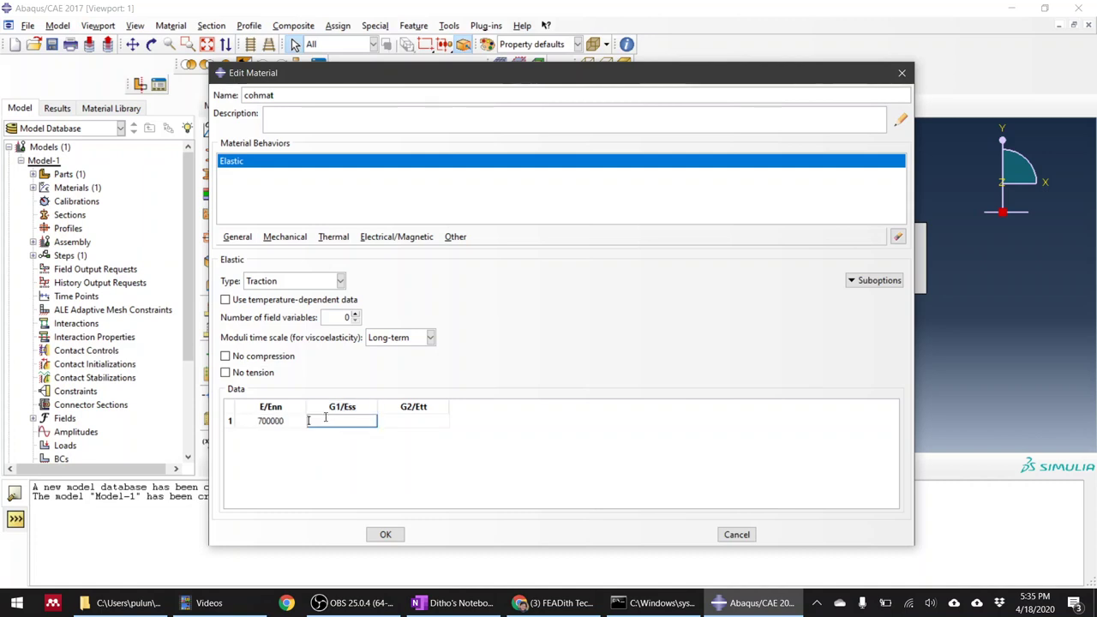
text(700000)
double_click(397, 421)
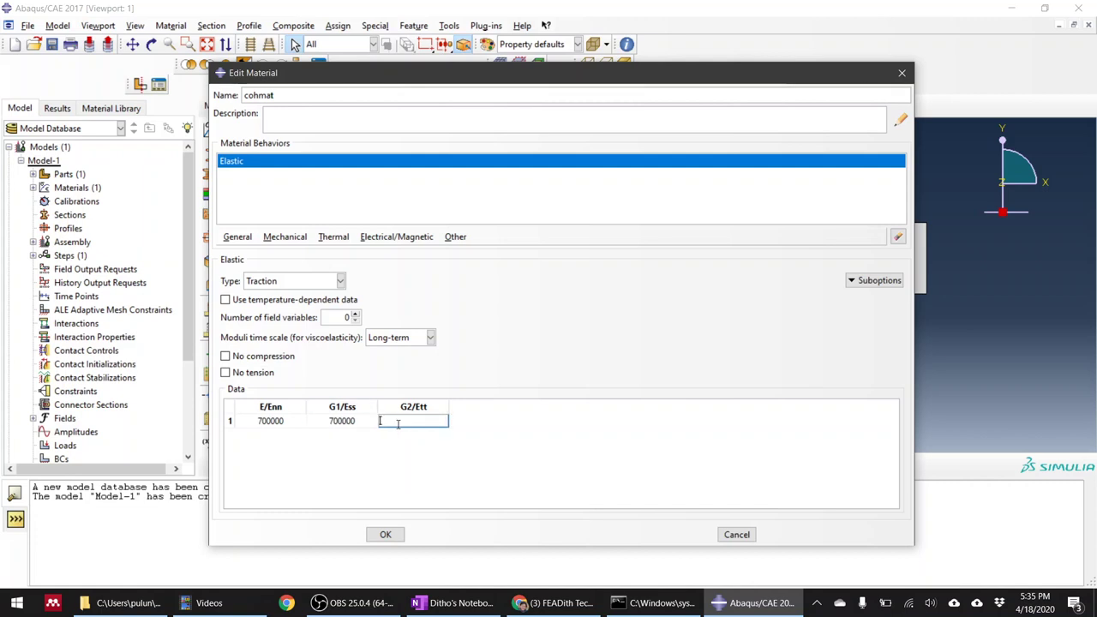
text(700000)
click(399, 537)
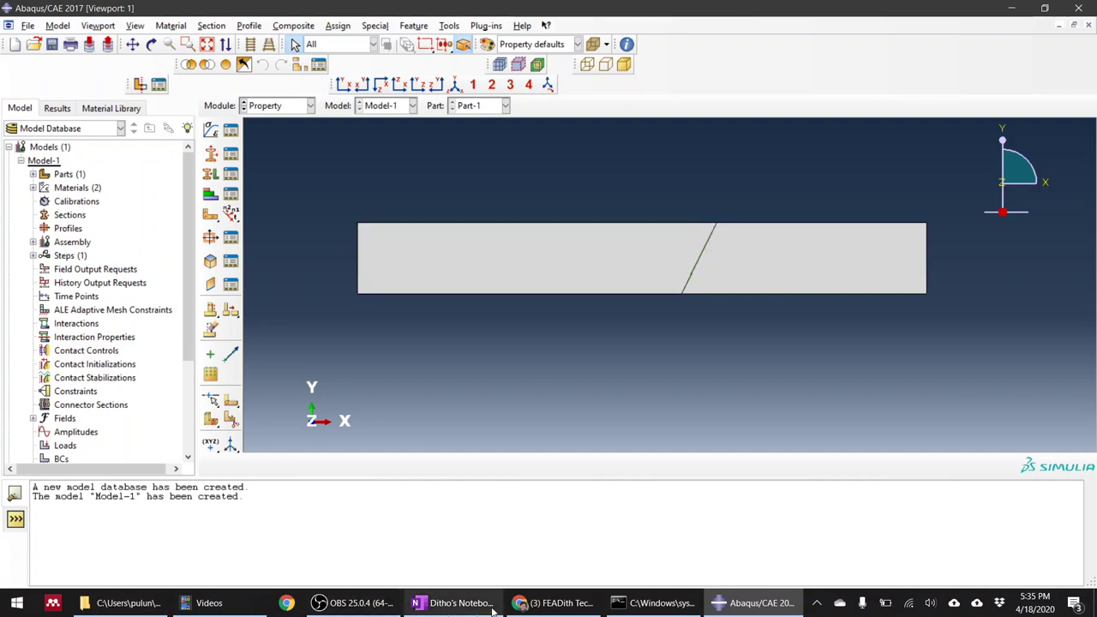
click(555, 603)
Step: Handwrite 'Spurious compliance problem' in red ink on the OneNote page
click(454, 603)
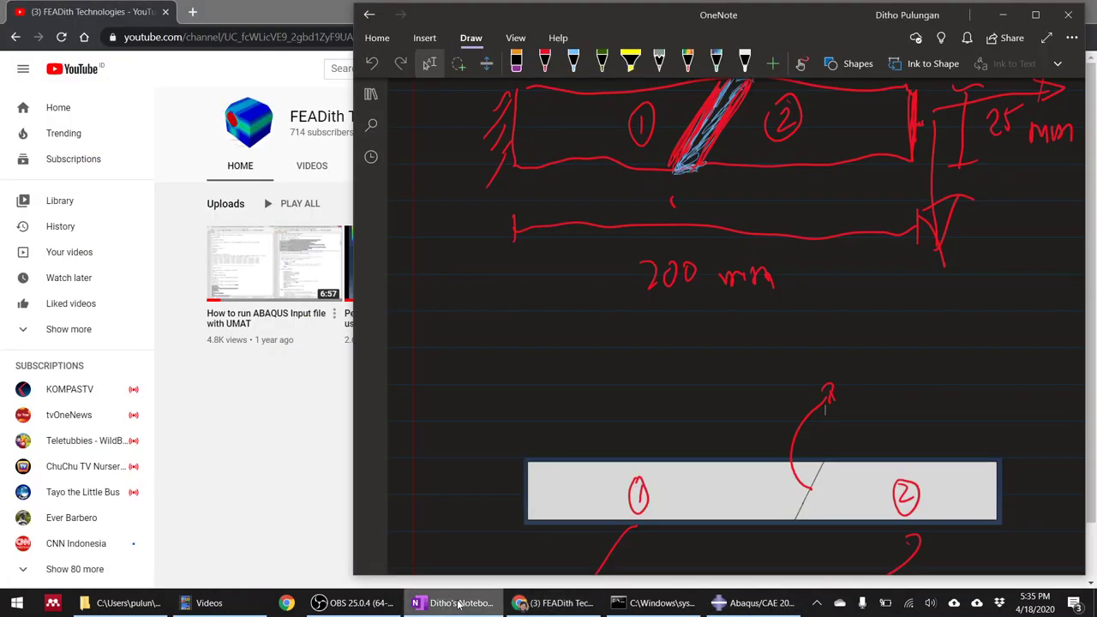
scroll(636, 381, down, 8)
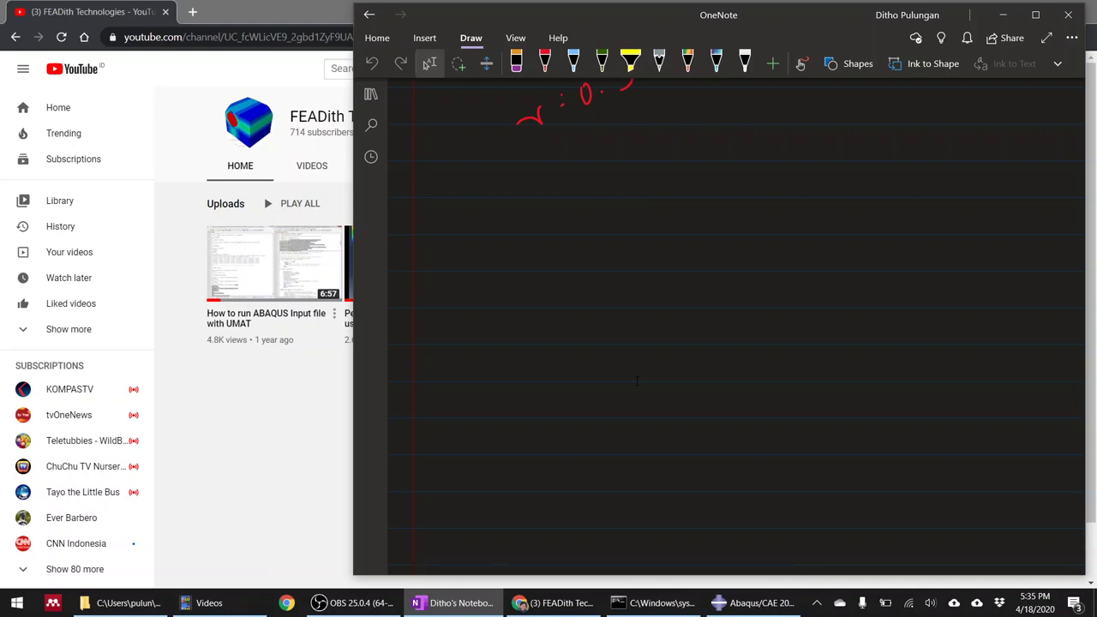
click(544, 60)
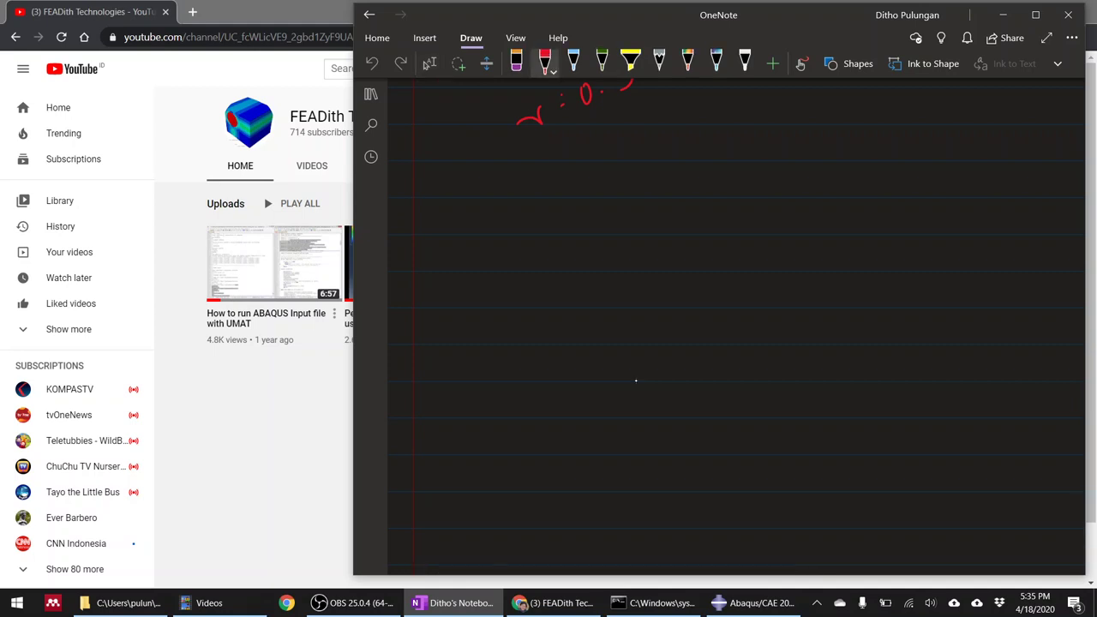
mouse_move(474, 212)
mouse_down()
mouse_move(454, 235)
mouse_move(462, 250)
mouse_up()
mouse_move(471, 255)
mouse_down()
mouse_move(482, 221)
mouse_move(478, 234)
mouse_up()
mouse_move(486, 230)
mouse_down()
mouse_move(557, 193)
mouse_move(576, 167)
mouse_move(568, 192)
mouse_up()
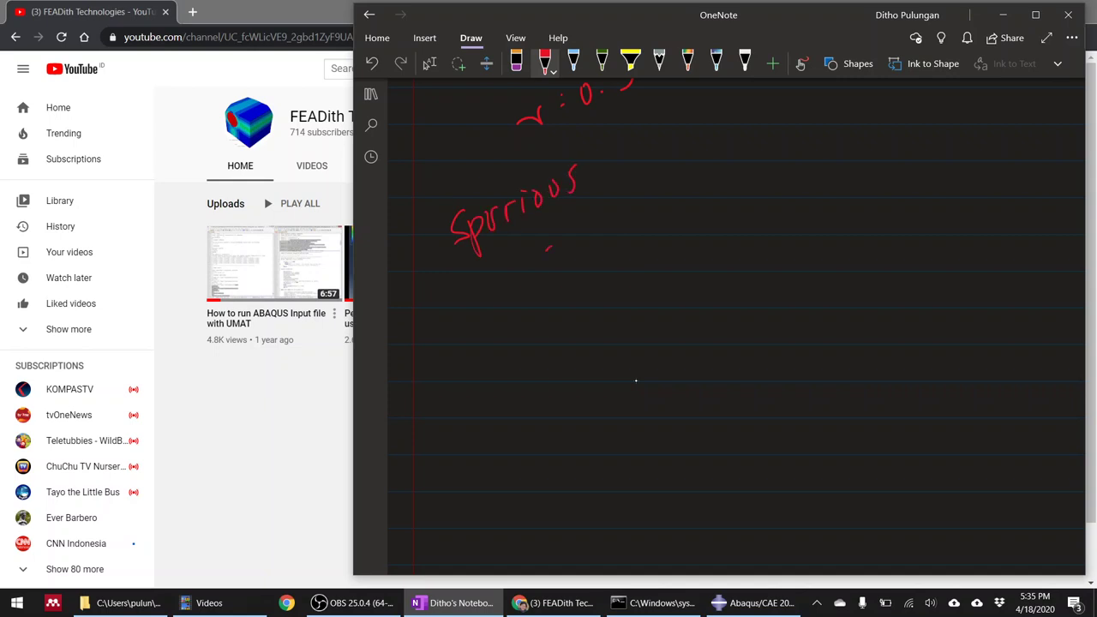
drag(552, 250, 545, 269)
mouse_move(569, 247)
mouse_down()
mouse_move(600, 244)
mouse_move(613, 257)
mouse_move(626, 230)
mouse_up()
mouse_move(641, 204)
mouse_down()
mouse_move(640, 216)
mouse_move(660, 214)
mouse_move(688, 182)
mouse_up()
mouse_move(703, 171)
mouse_down()
mouse_move(694, 190)
mouse_move(728, 172)
mouse_up()
mouse_move(659, 257)
mouse_down()
mouse_move(660, 291)
mouse_move(685, 242)
mouse_move(720, 234)
mouse_up()
mouse_move(727, 206)
mouse_down()
mouse_move(731, 222)
mouse_move(744, 221)
mouse_up()
drag(749, 216, 769, 199)
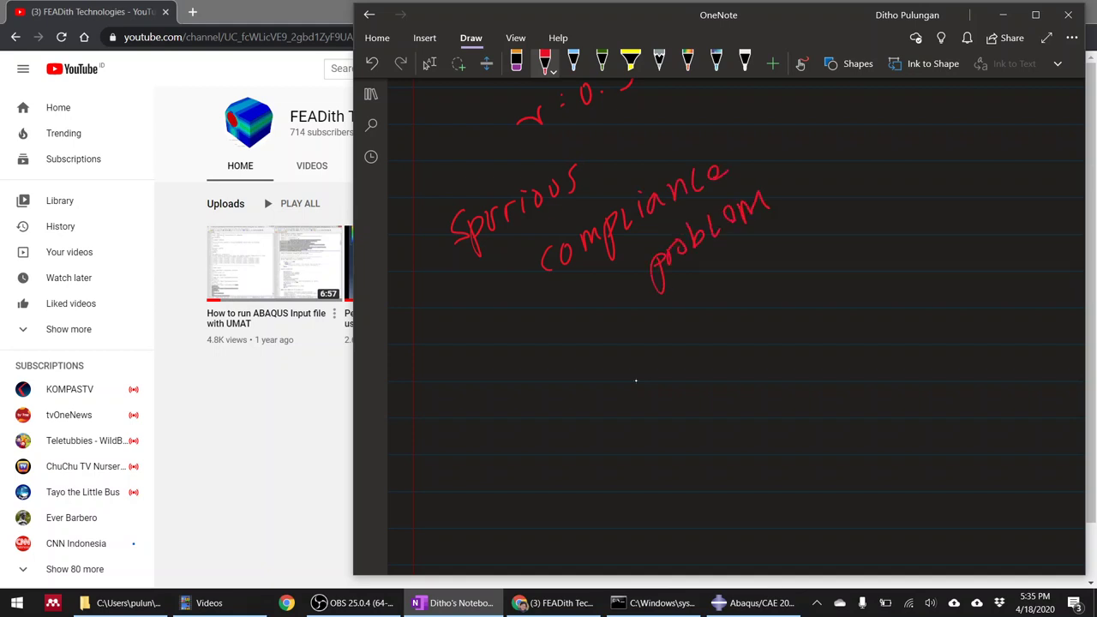
Step: Box the note in red, then return to the Abaqus model
scroll(636, 380, down, 3)
key(Escape)
scroll(638, 381, up, 2)
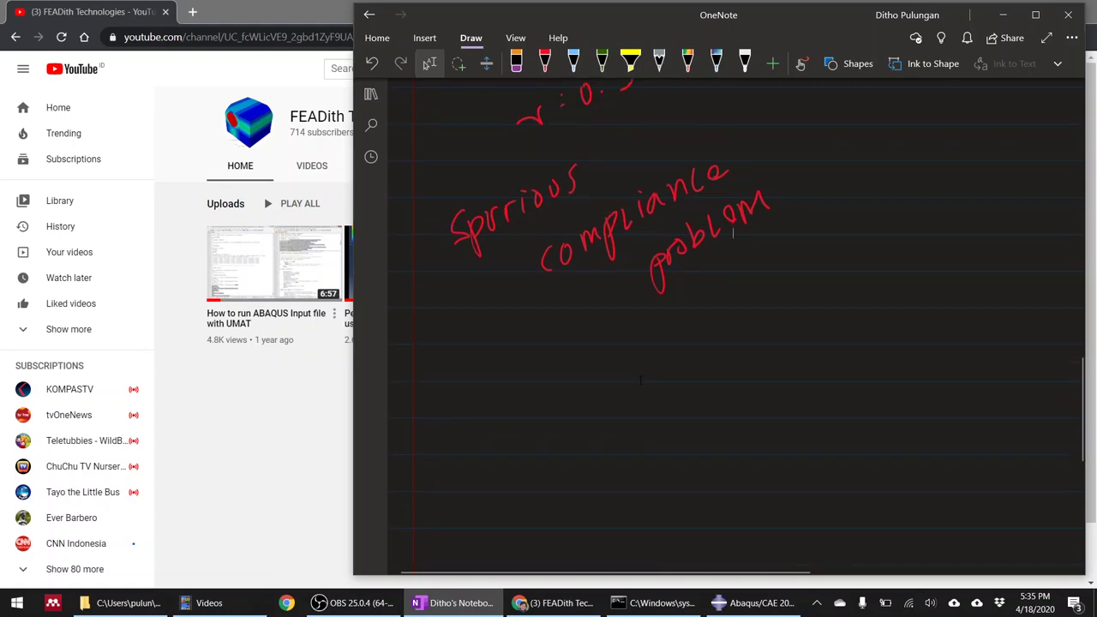
scroll(641, 381, down, 2)
scroll(641, 380, up, 3)
click(544, 62)
mouse_move(433, 141)
mouse_down()
mouse_move(440, 178)
mouse_move(576, 342)
mouse_move(808, 242)
mouse_move(445, 160)
mouse_up()
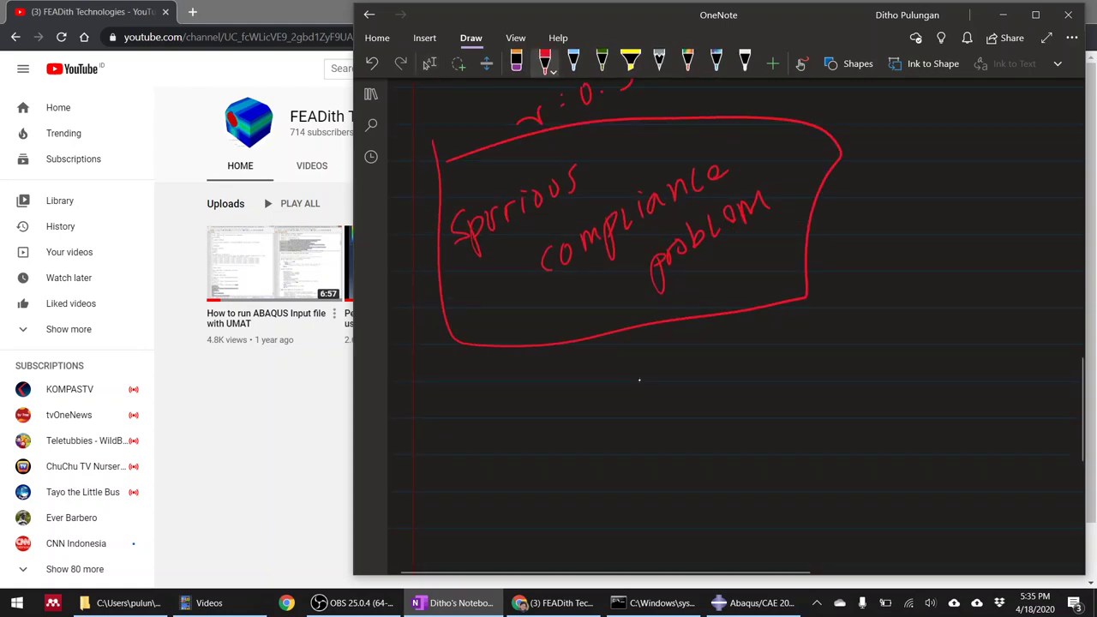
click(576, 609)
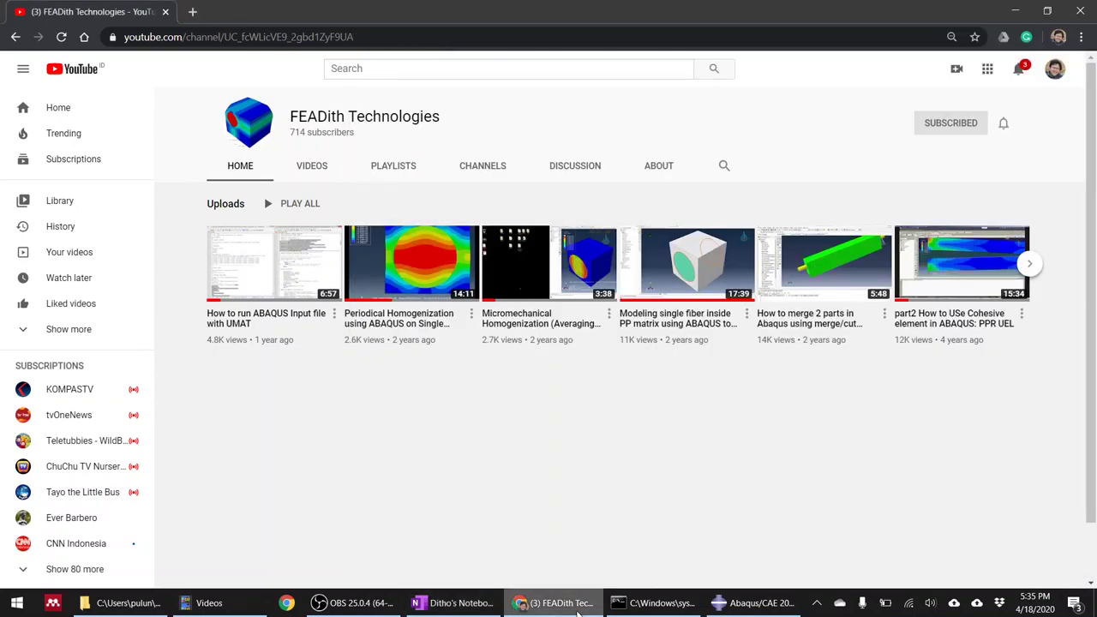
click(454, 603)
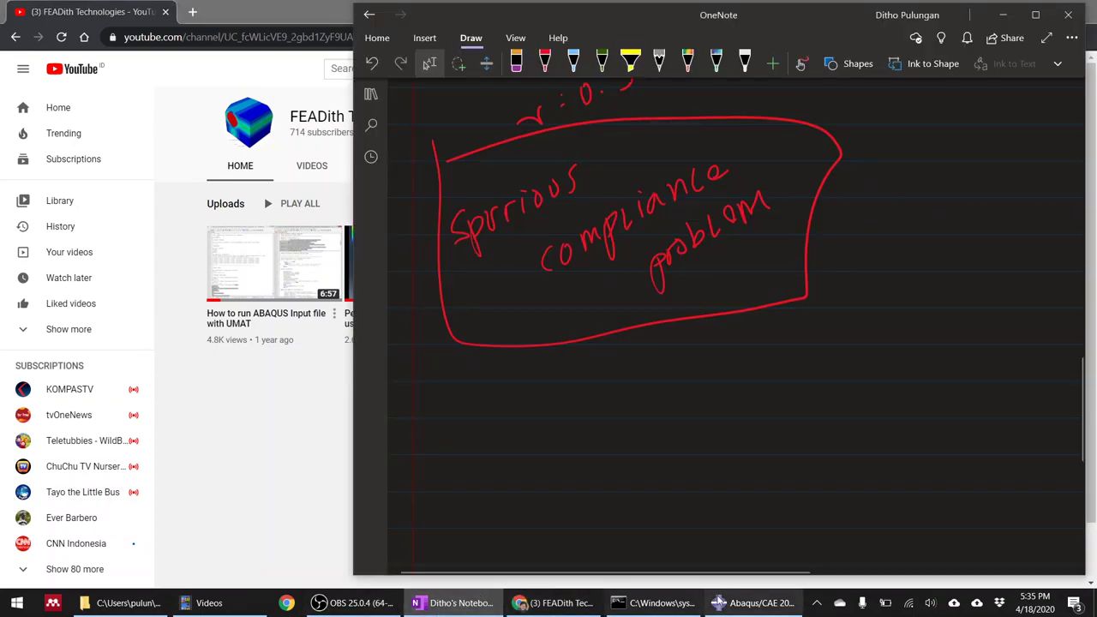
click(754, 603)
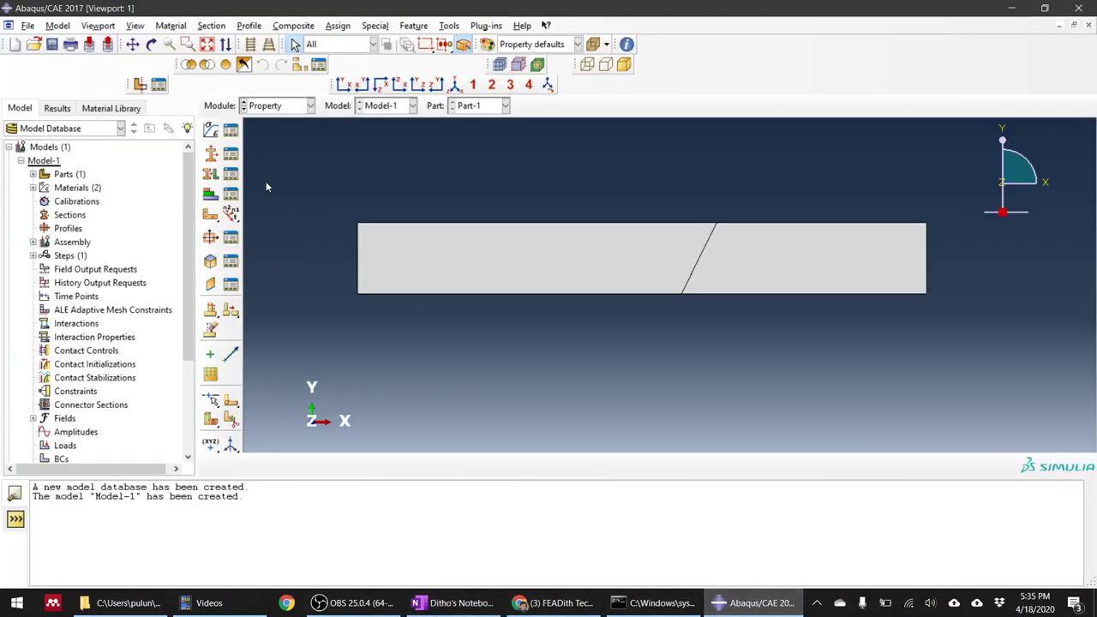
Step: Review the materials list, then start and abandon a shell section
click(230, 129)
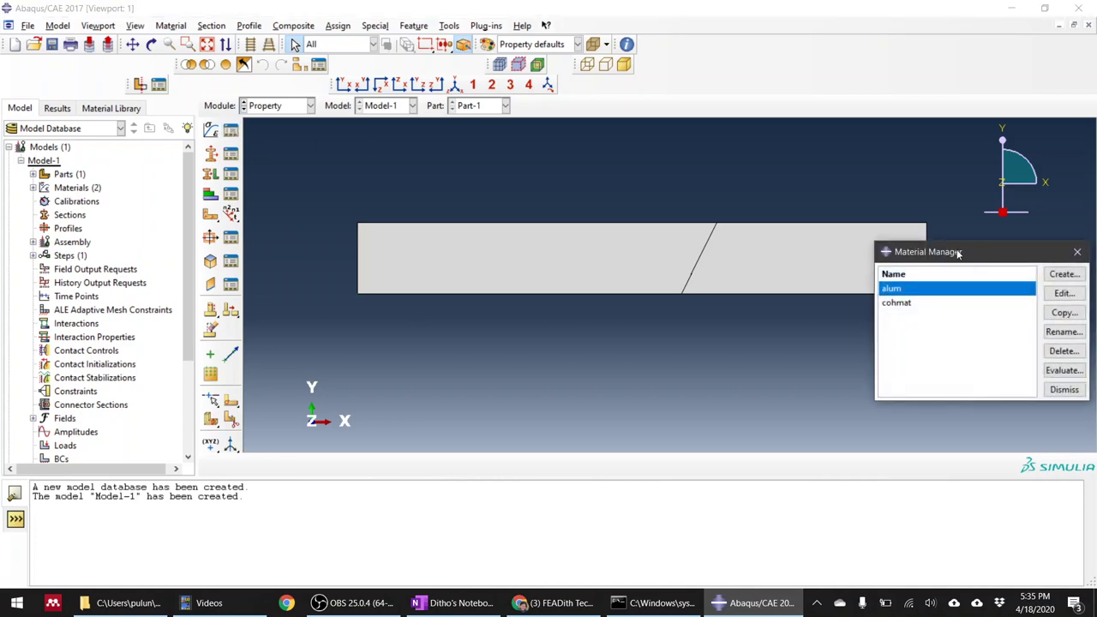
drag(959, 252, 483, 108)
click(589, 247)
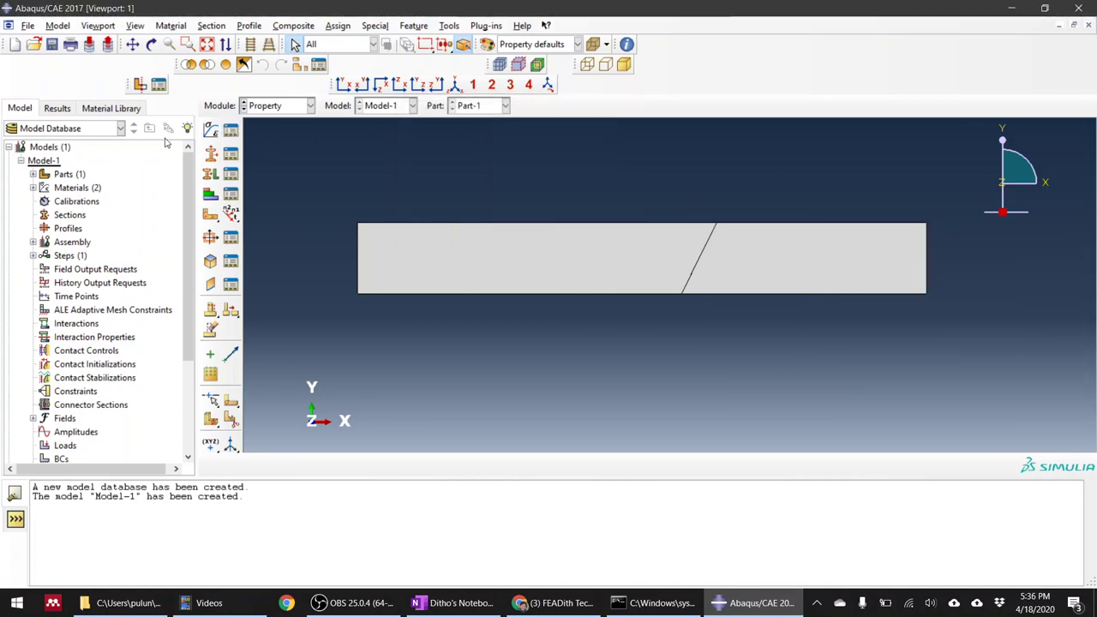
click(211, 153)
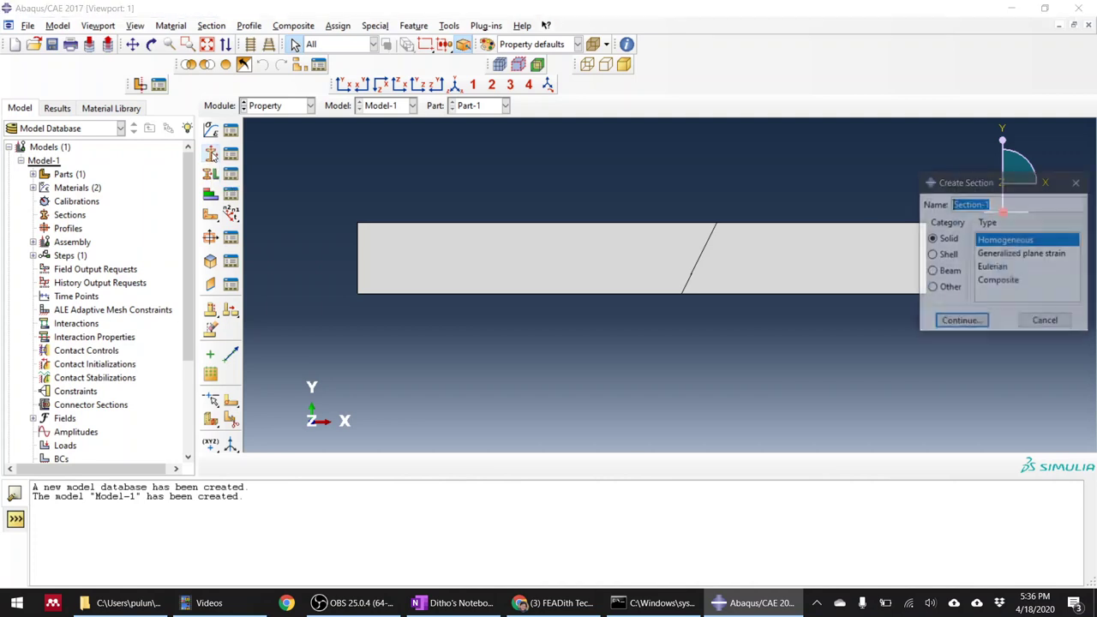
drag(982, 183, 491, 158)
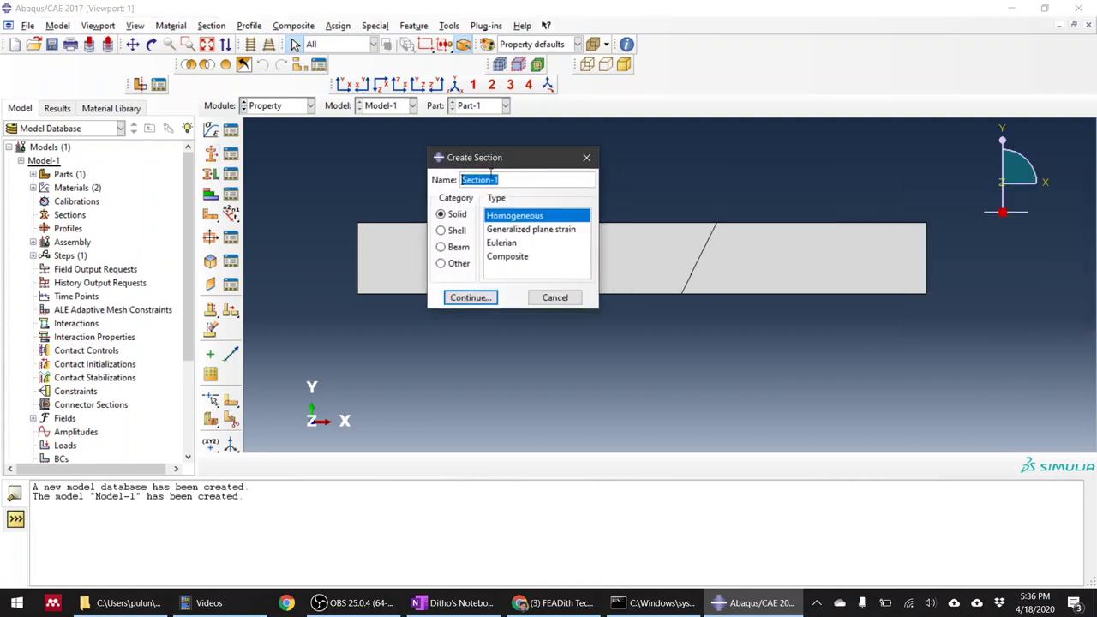
click(453, 232)
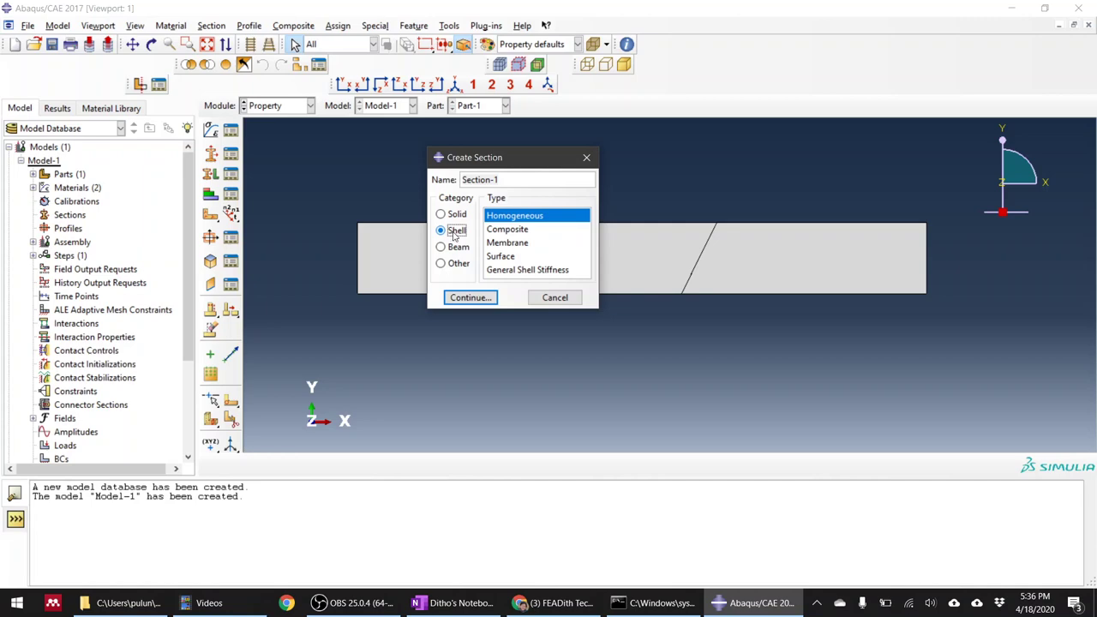
click(480, 296)
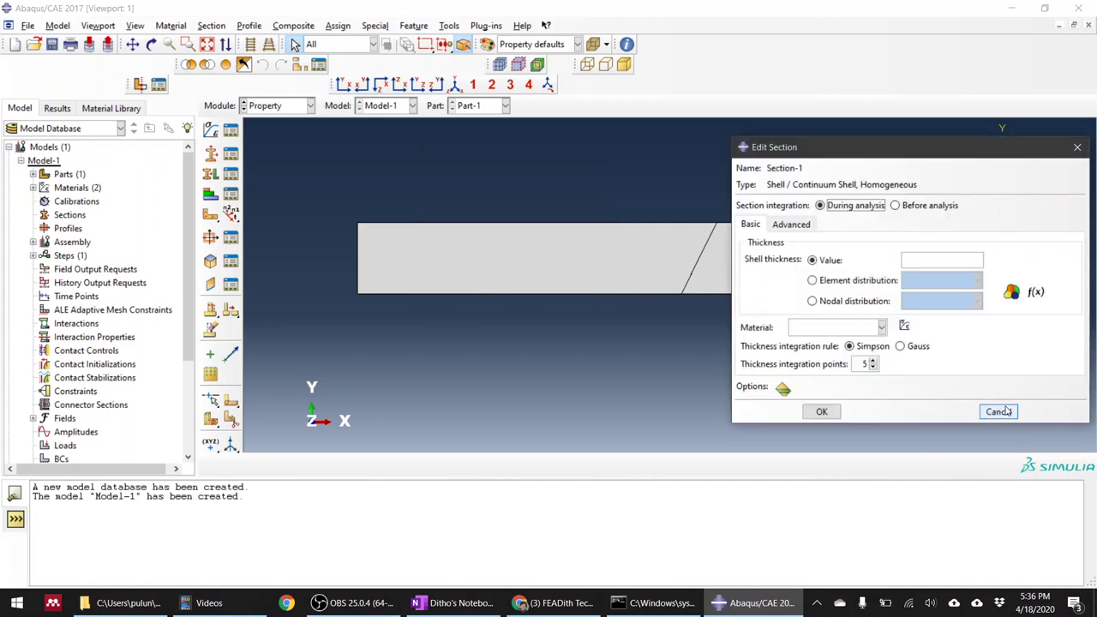
click(1000, 412)
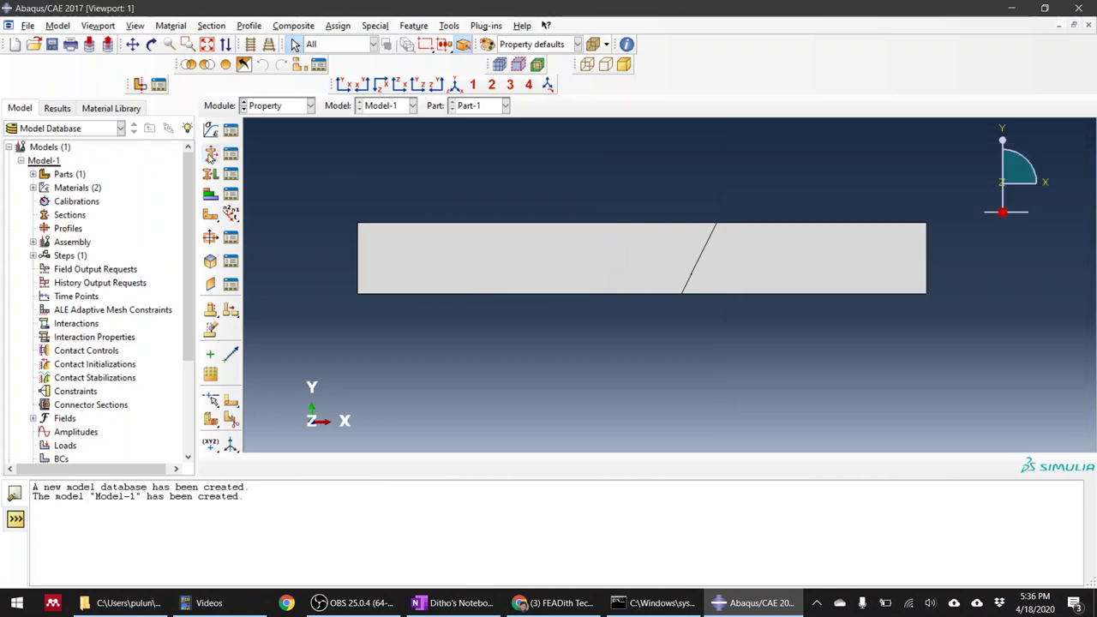
Step: Create Section-1 as a solid homogeneous section using the alum material
click(232, 154)
click(442, 216)
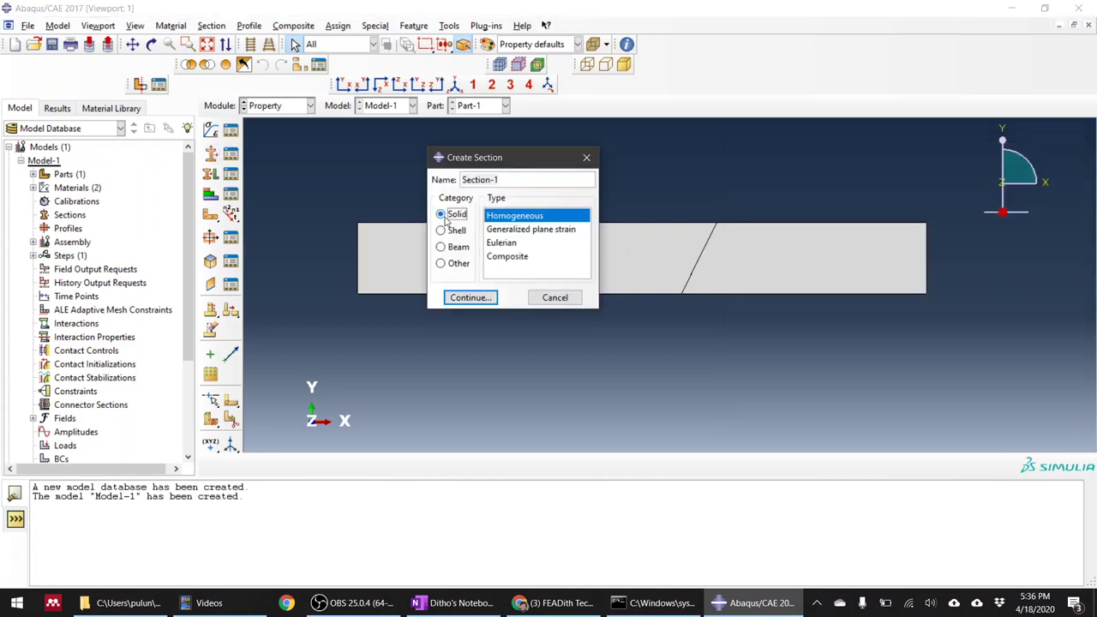
click(468, 297)
click(986, 260)
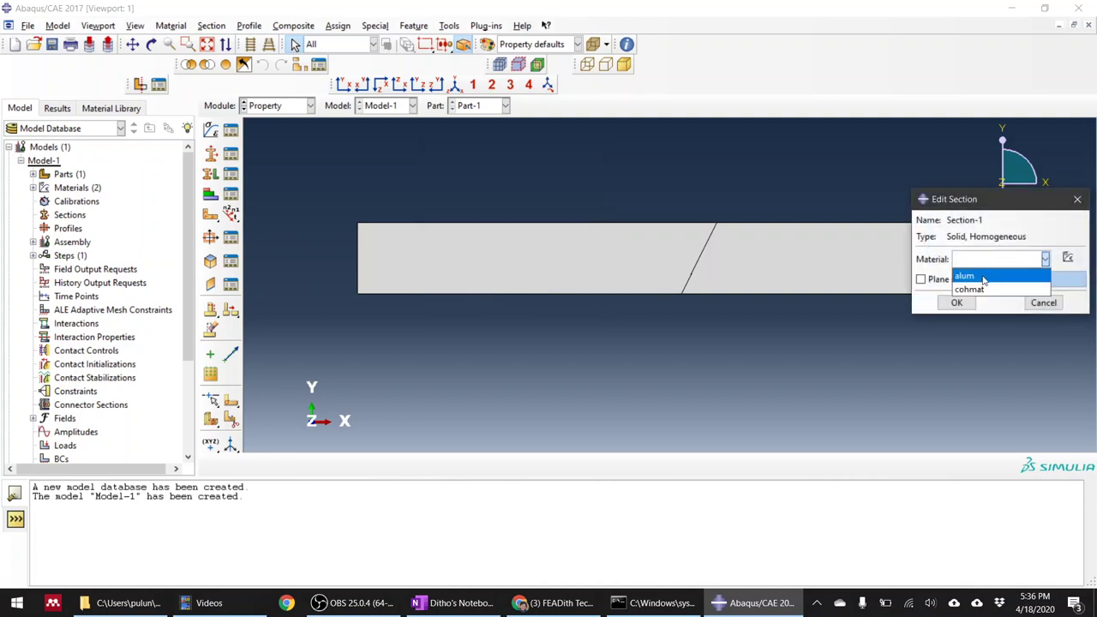
click(983, 277)
click(956, 302)
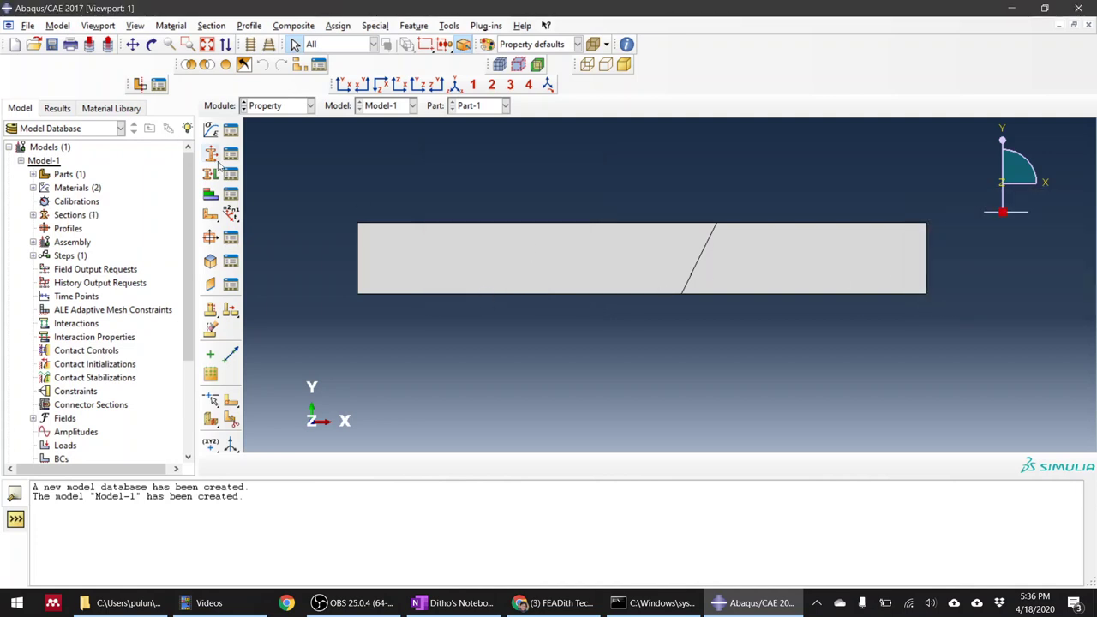
click(212, 155)
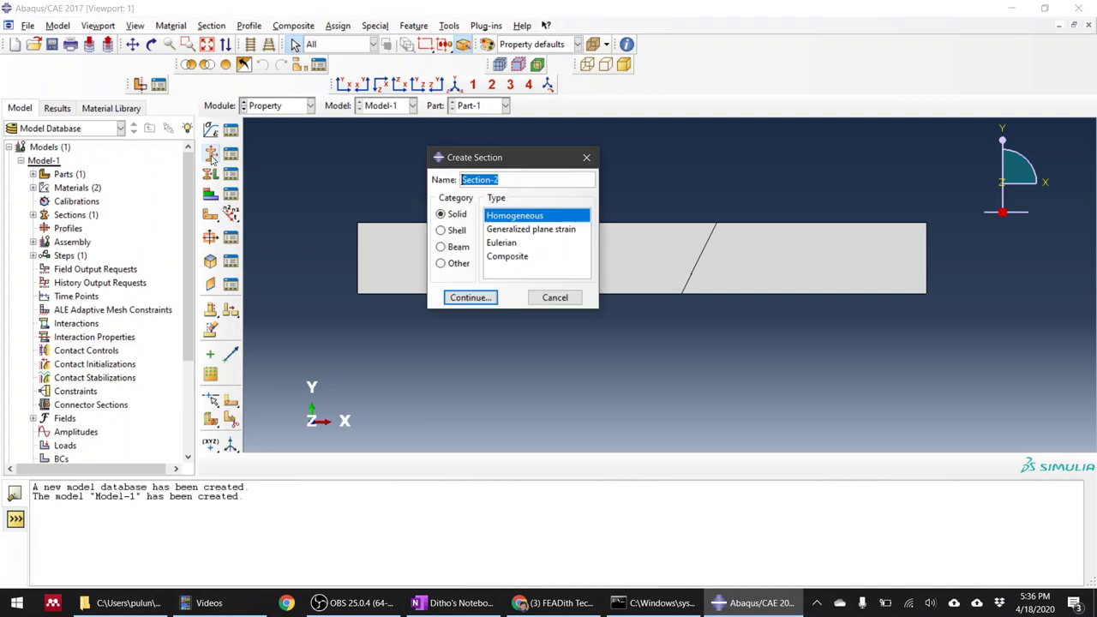
Step: Define Section-2 as an Other > Cohesive section with cohmat and Traction Separation response
click(442, 264)
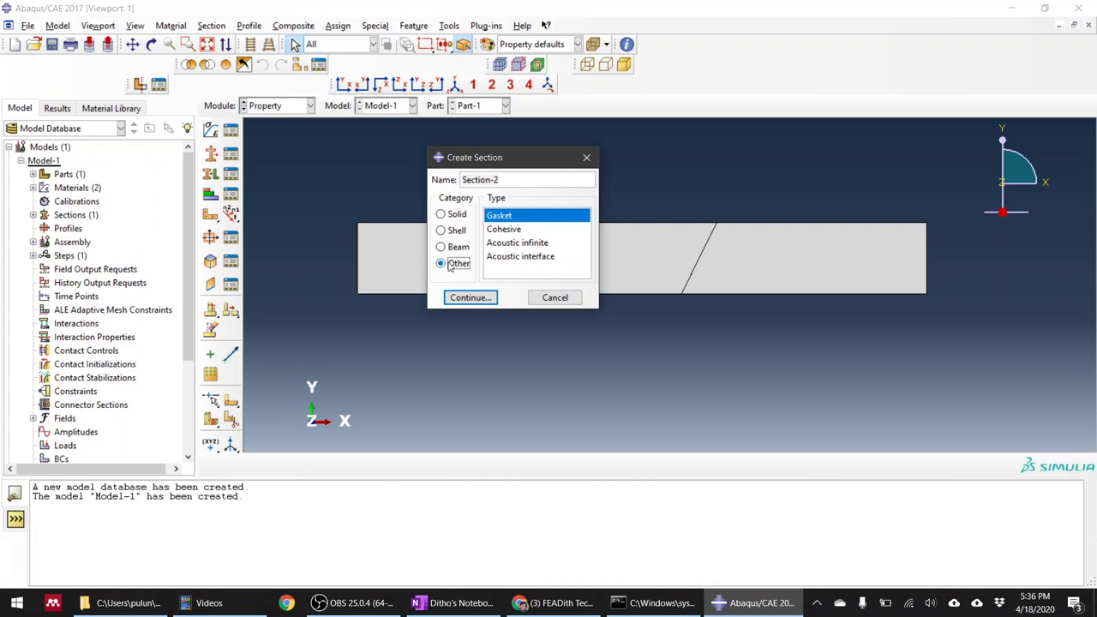
click(508, 231)
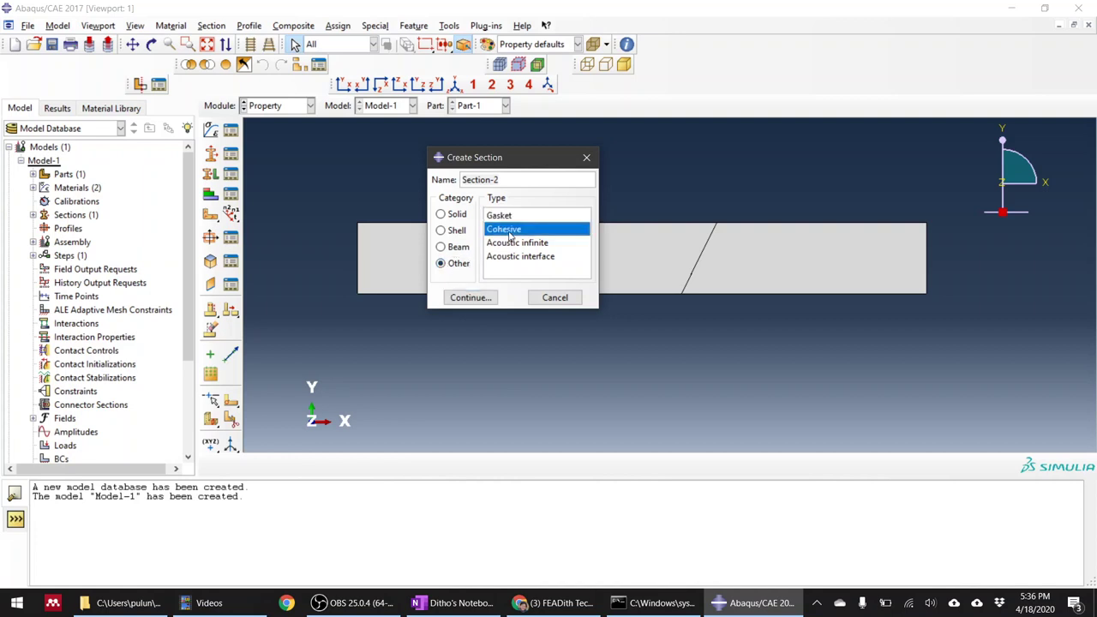
click(471, 298)
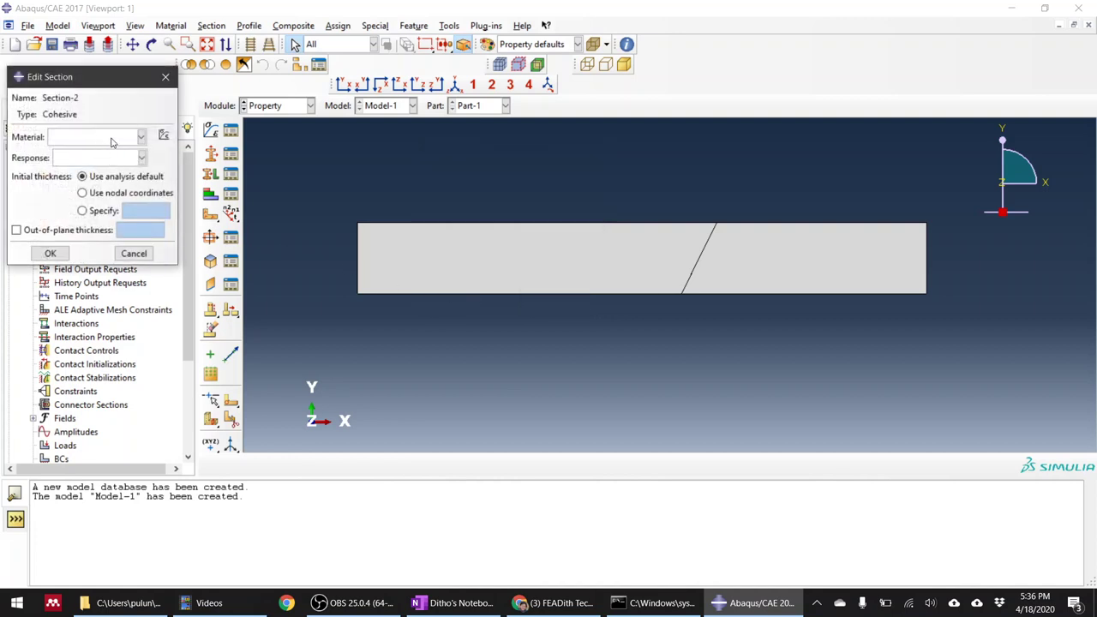
click(111, 139)
click(106, 164)
click(108, 160)
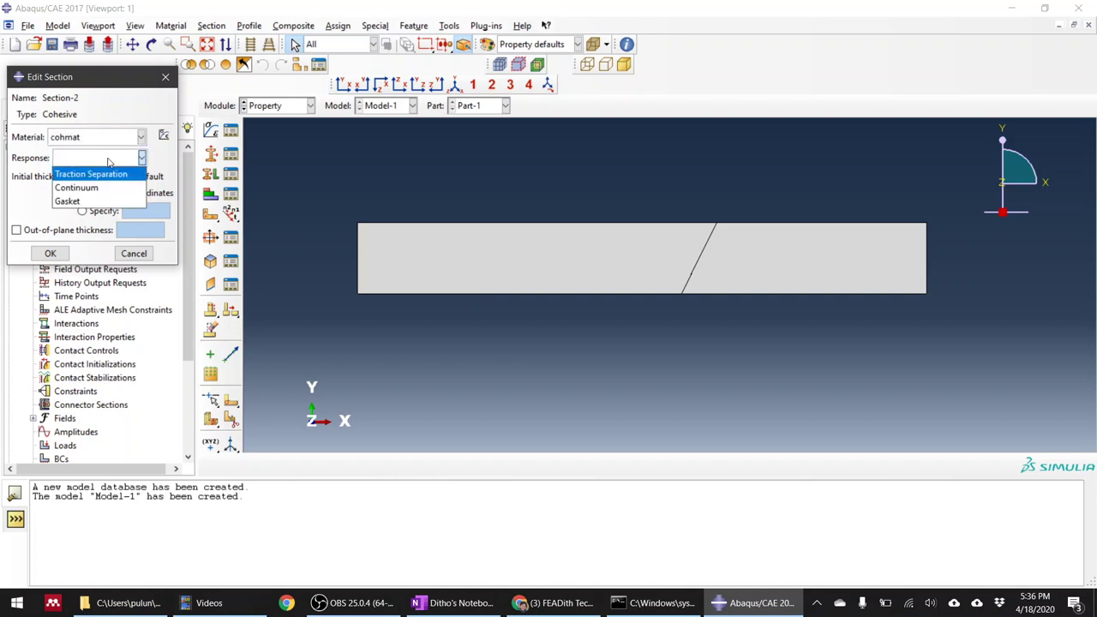
click(109, 176)
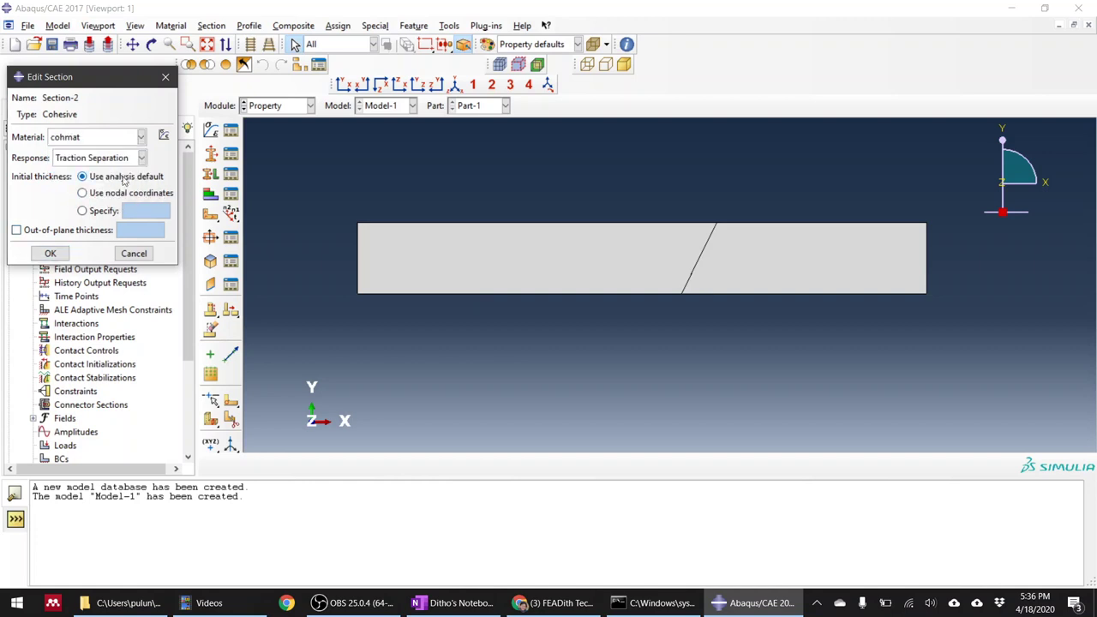
click(50, 252)
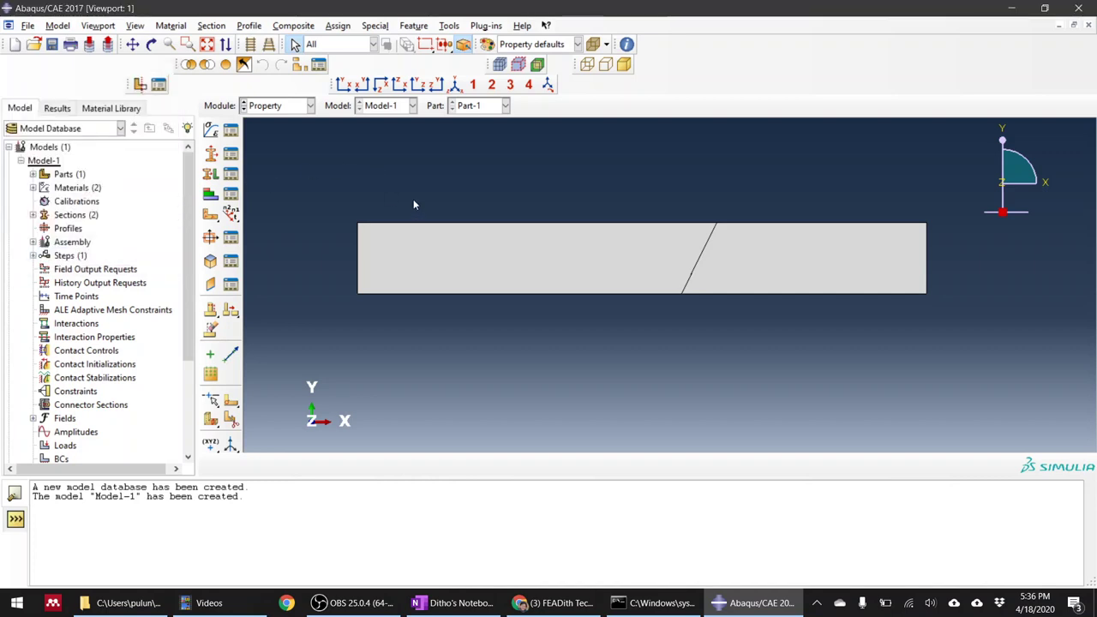
Step: Assign Section-1 to both faces of the bar, saving them as set al_set
click(211, 174)
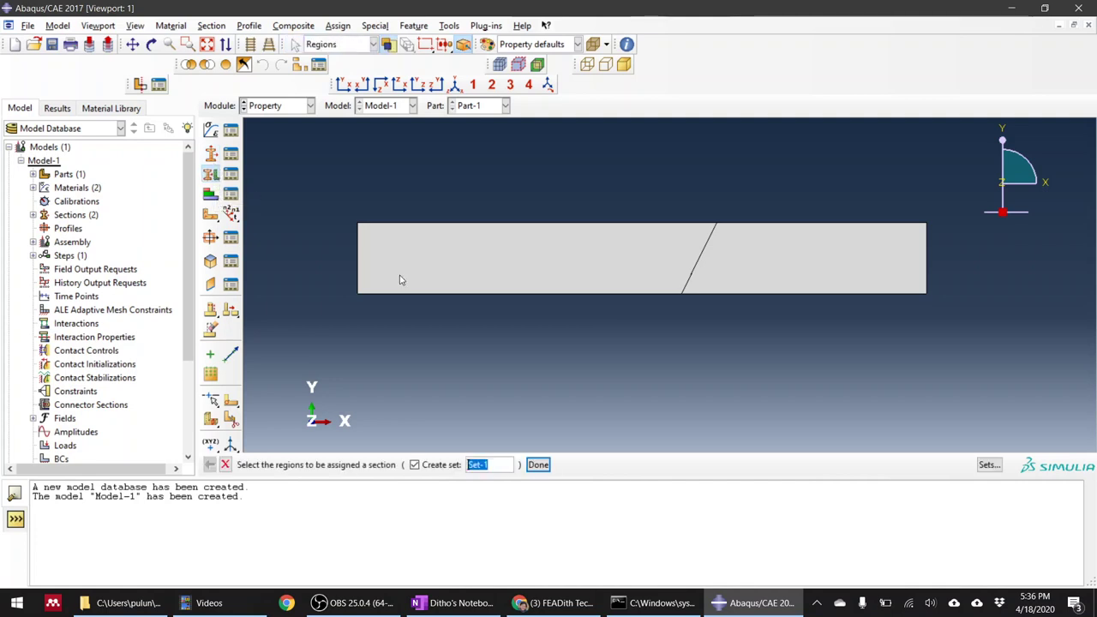
click(487, 275)
shift+click(817, 289)
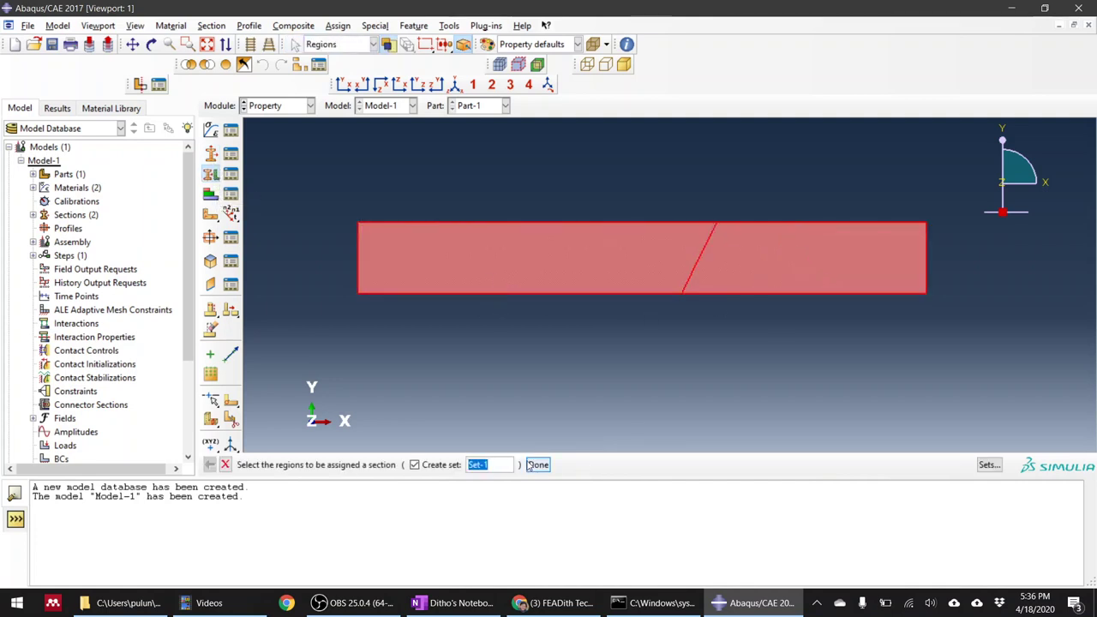
text(al_set)
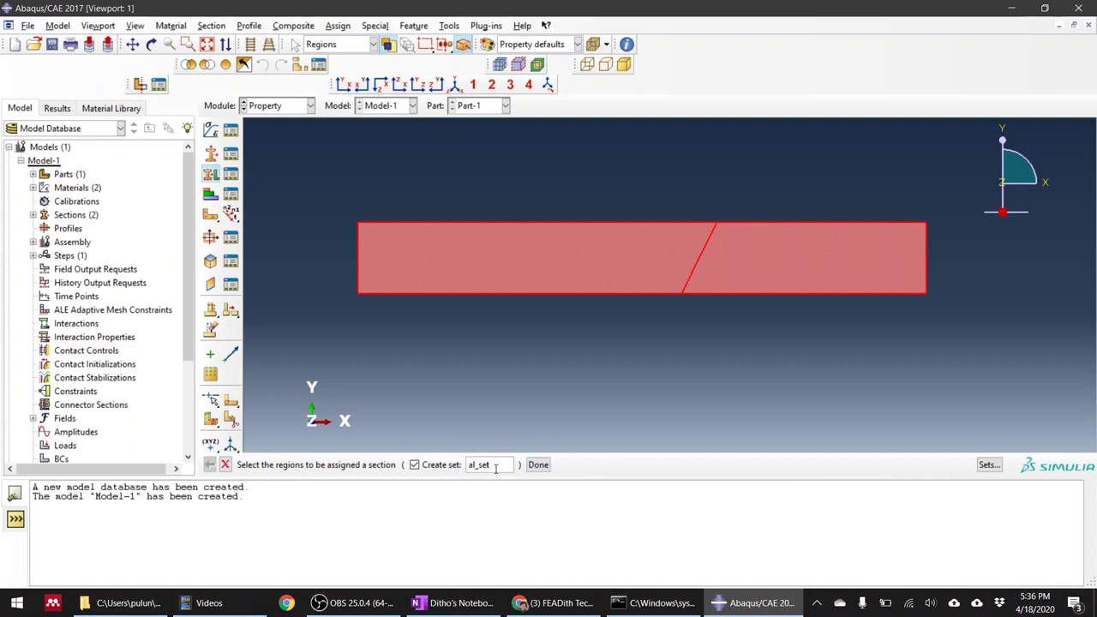
drag(496, 468, 459, 471)
click(538, 465)
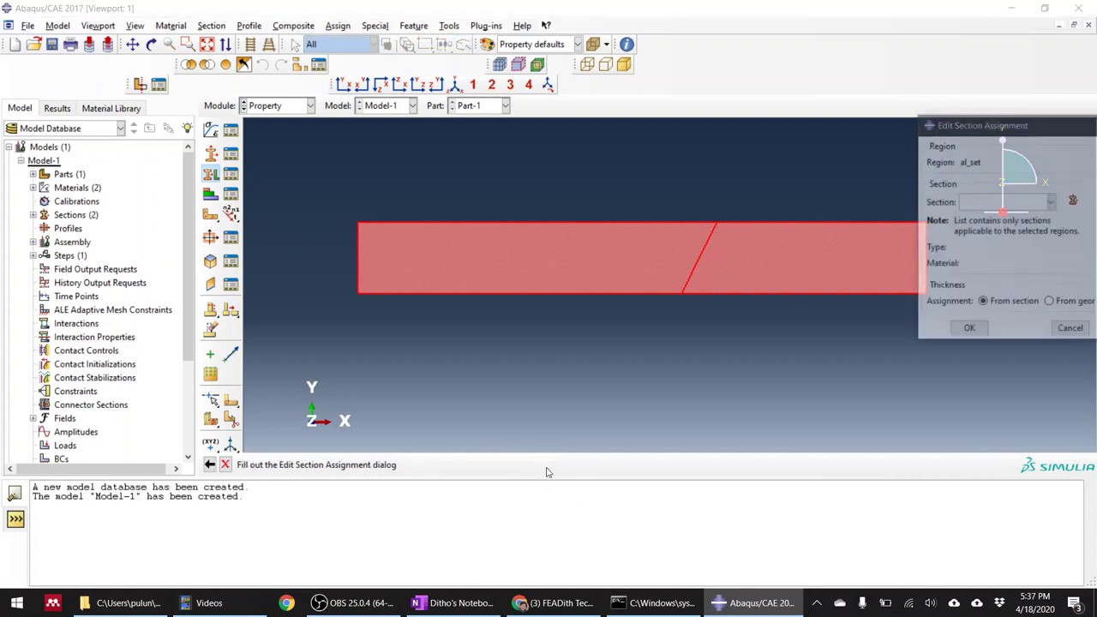
click(965, 203)
click(978, 219)
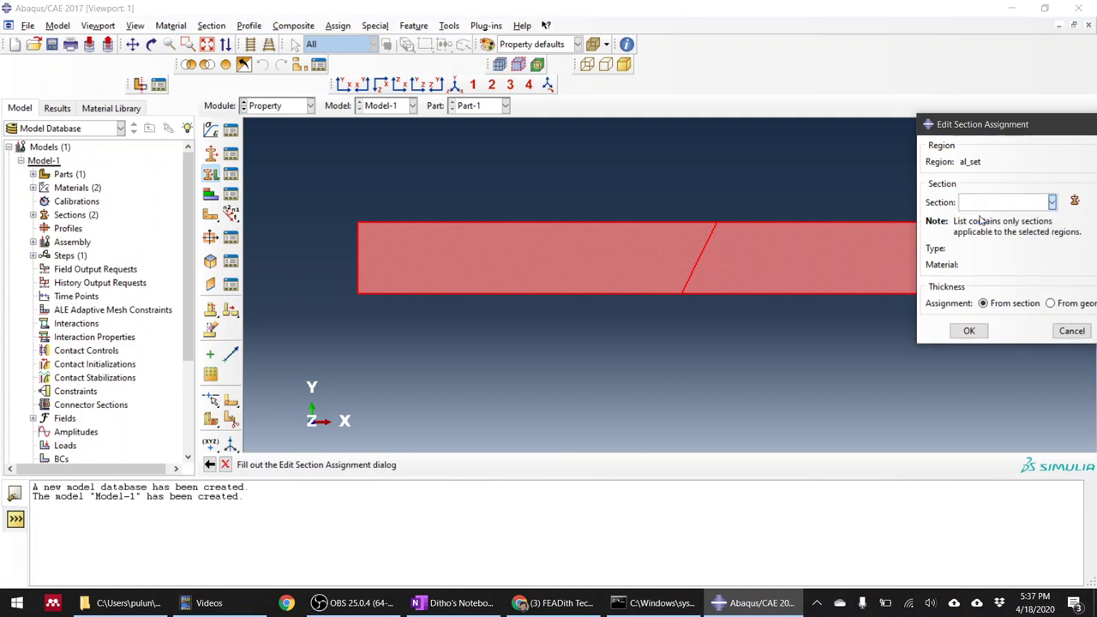
click(969, 331)
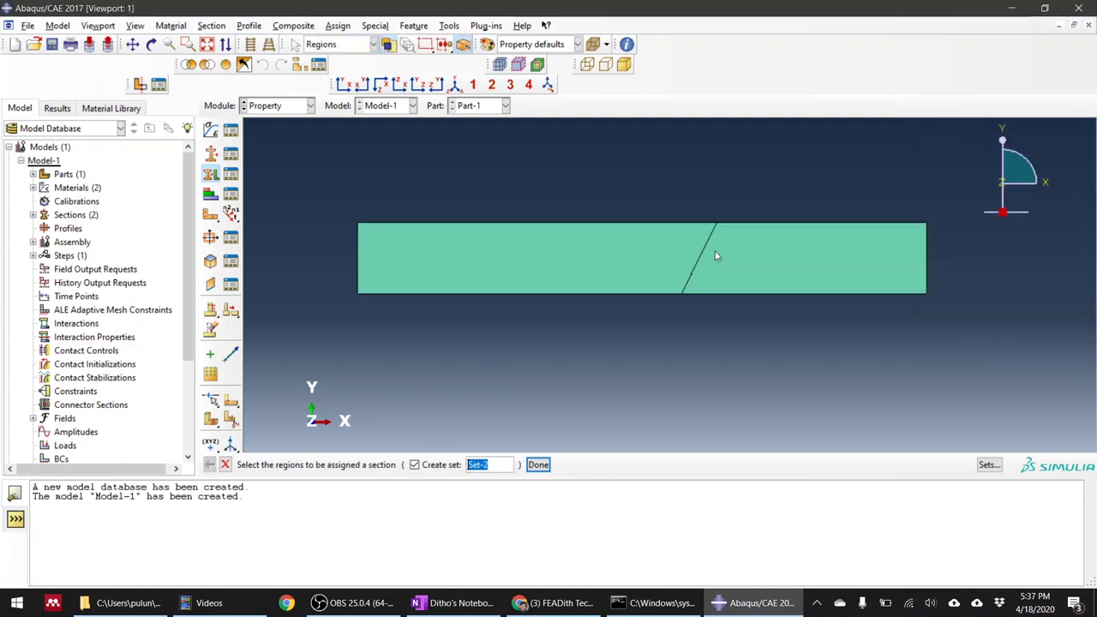
Step: Assign the cohesive Section-2 to the thin inclined strip and end the assignment
scroll(715, 252, up, 5)
scroll(572, 261, up, 3)
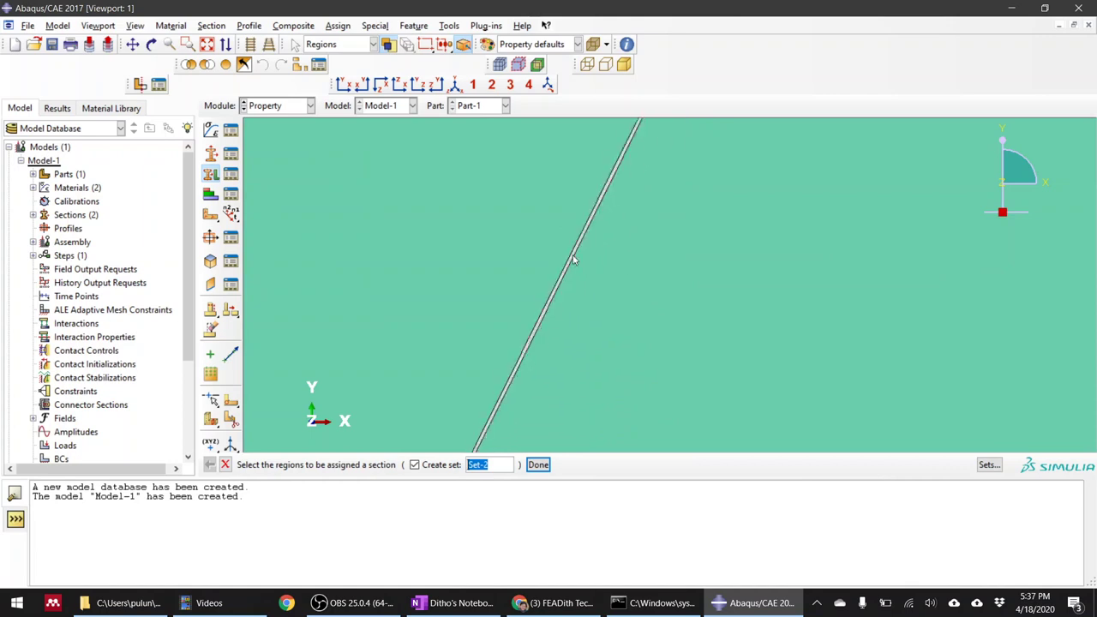
click(579, 259)
scroll(582, 264, down, 4)
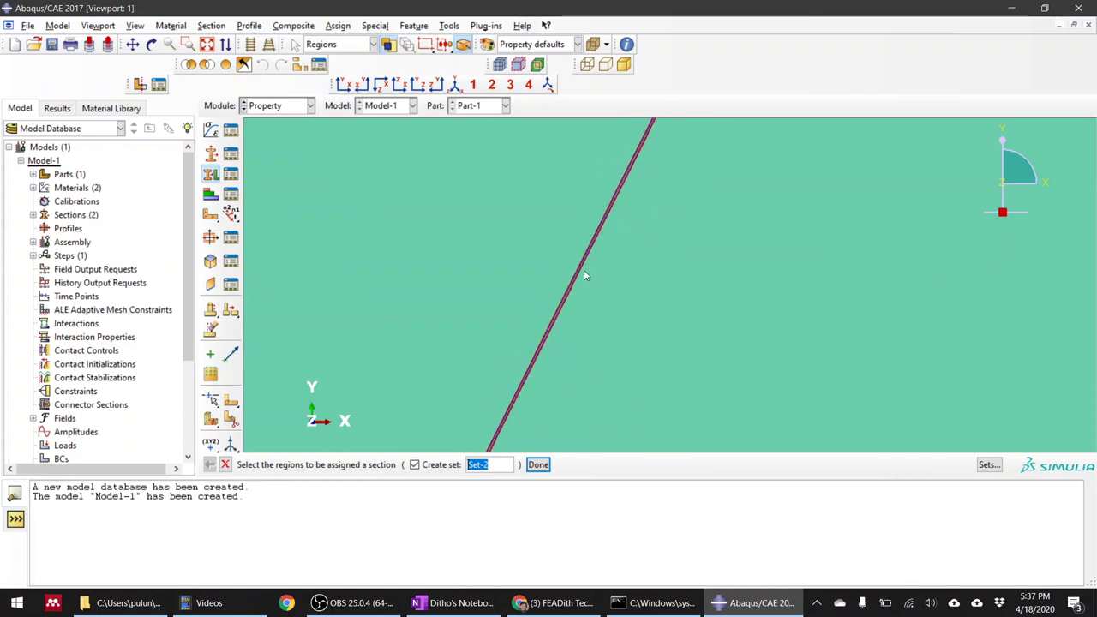
click(540, 467)
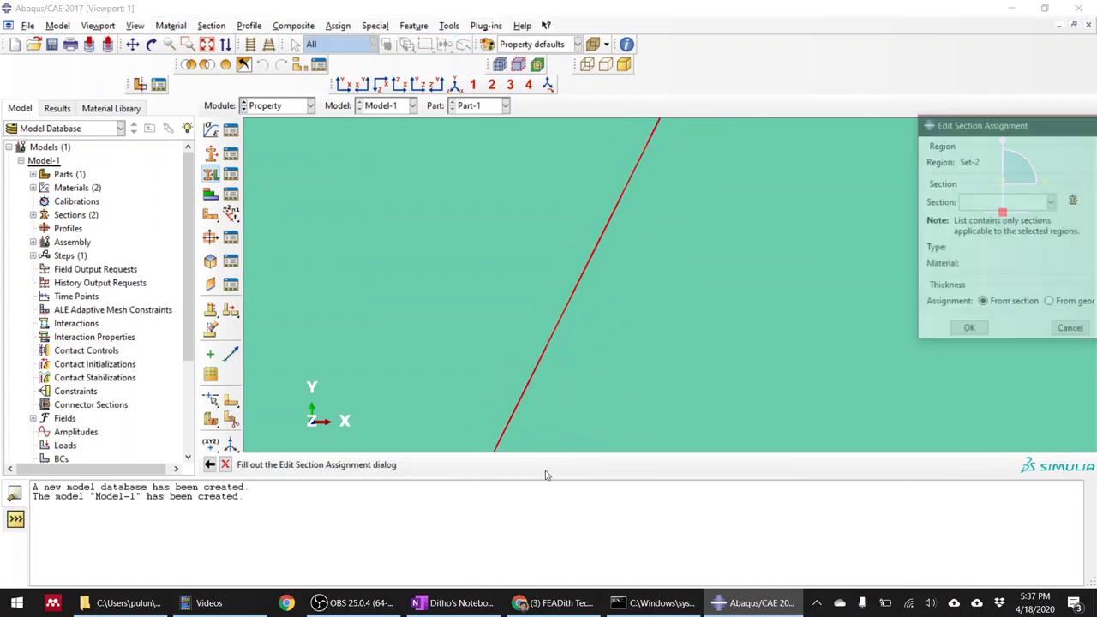
click(995, 202)
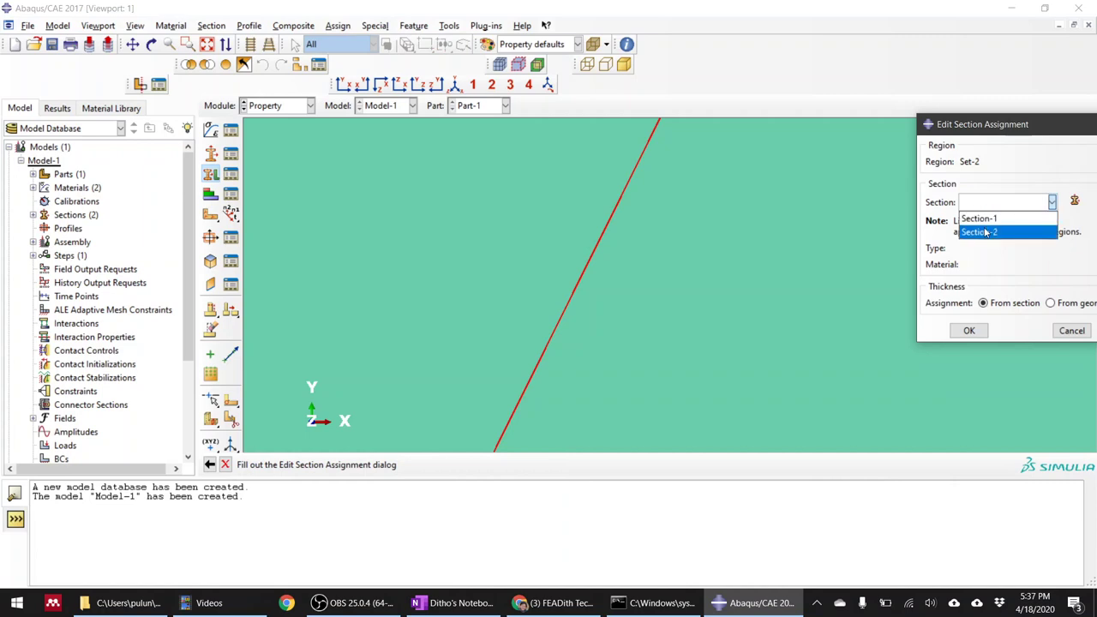
click(988, 232)
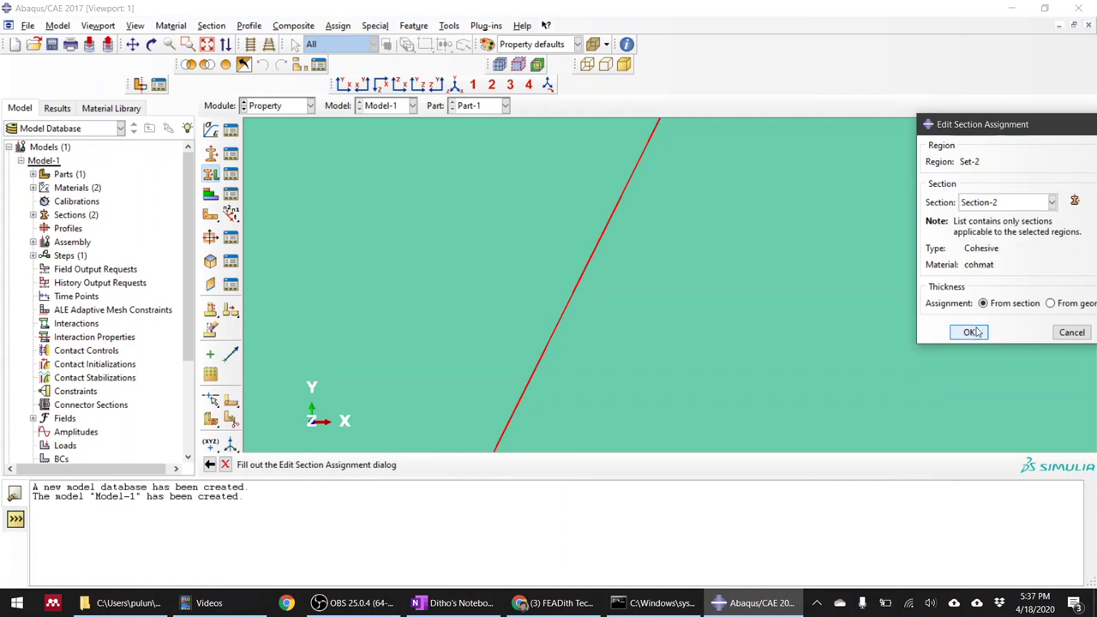
click(972, 333)
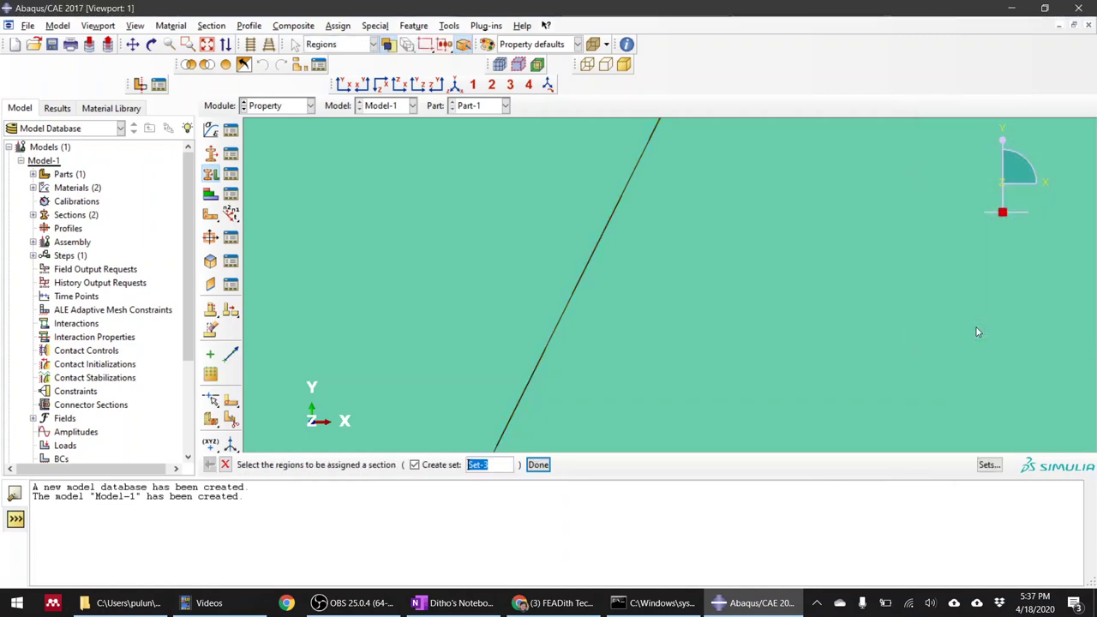
click(226, 465)
scroll(600, 223, down, 2)
scroll(514, 176, up, 2)
scroll(575, 207, down, 2)
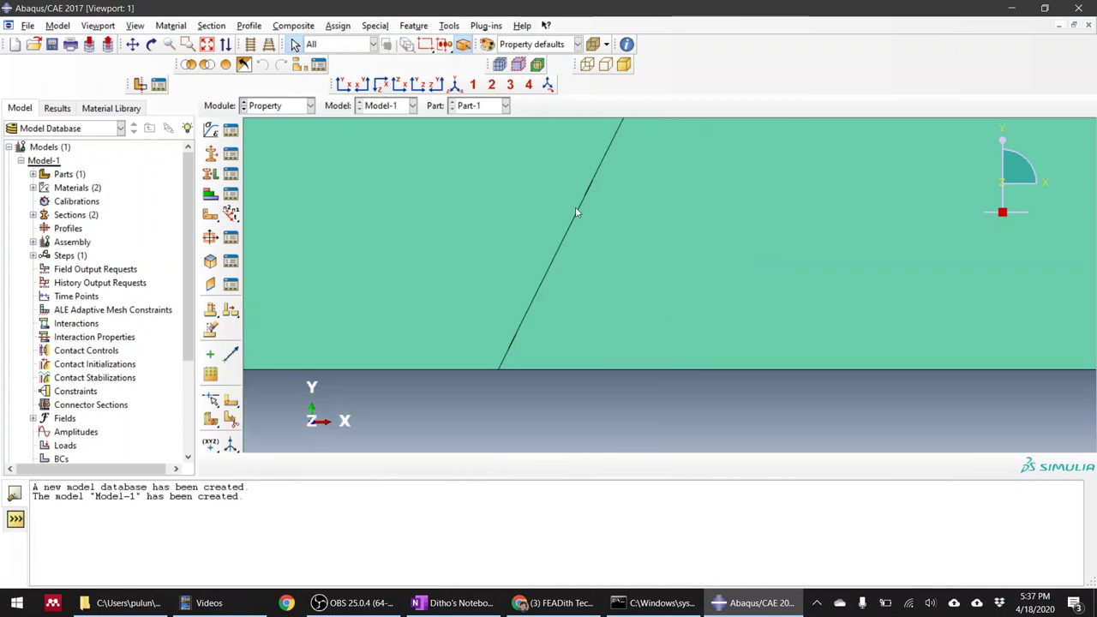
scroll(531, 212, up, 3)
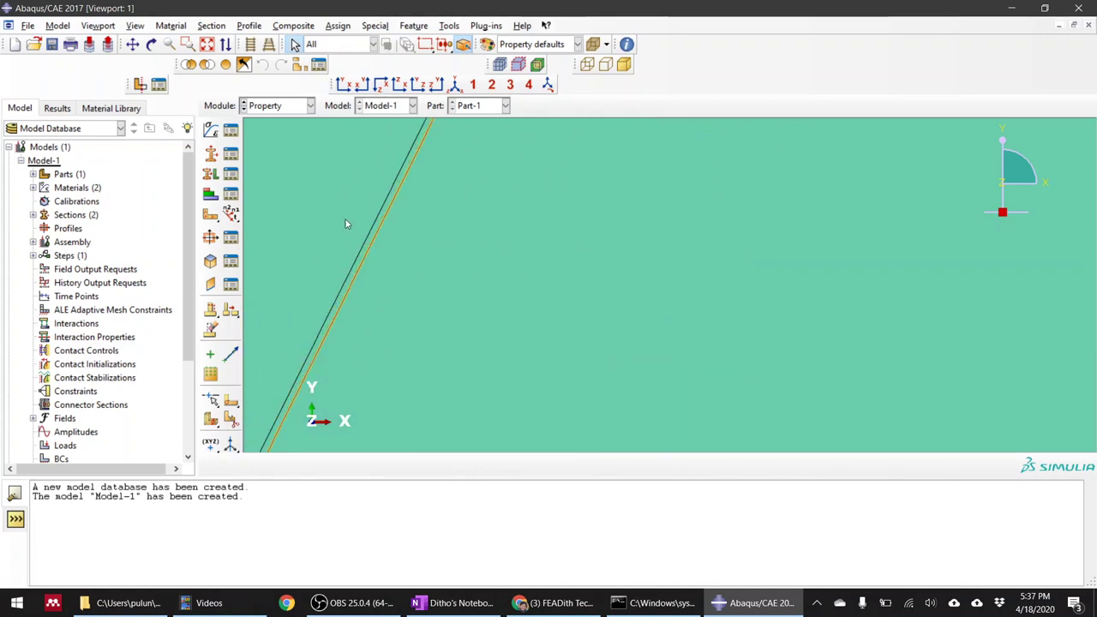
scroll(954, 351, down, 2)
scroll(725, 320, up, 3)
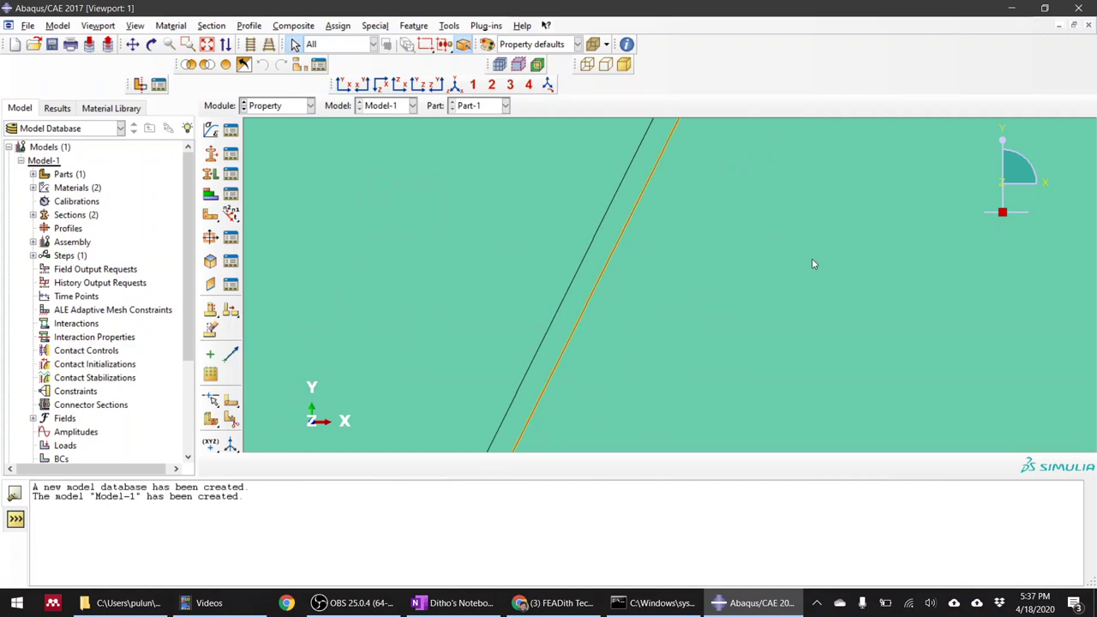
click(530, 46)
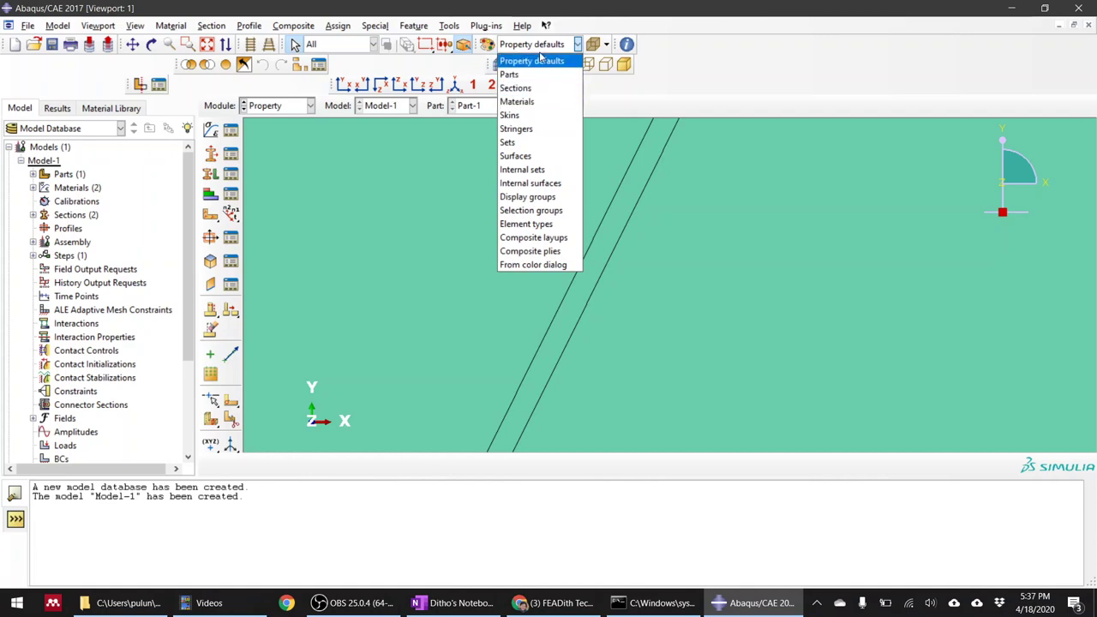
click(540, 101)
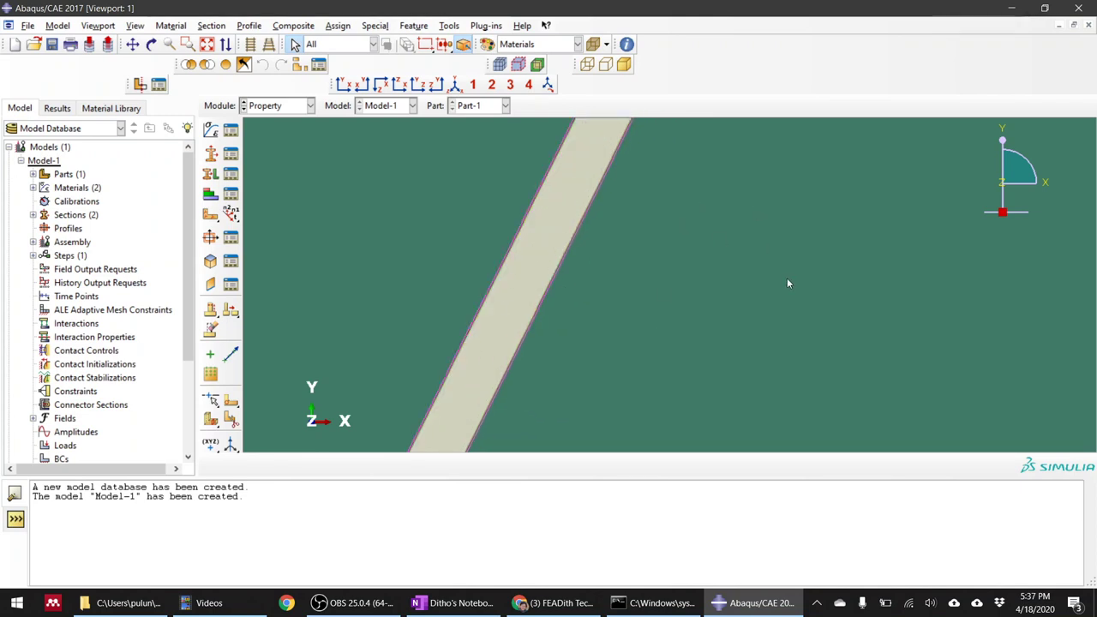
click(549, 47)
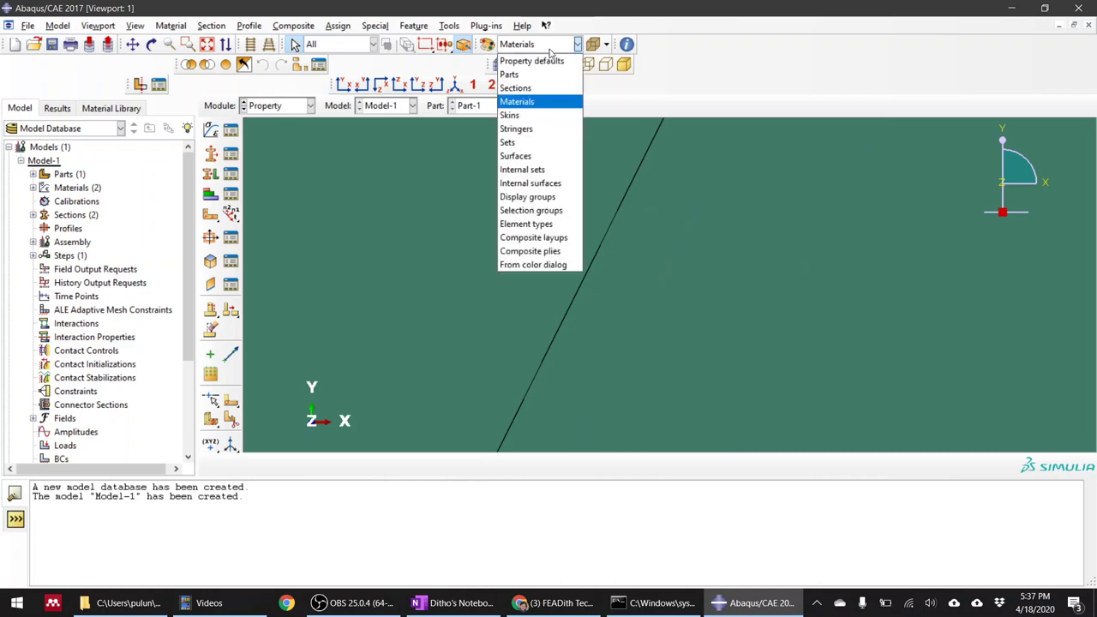
click(547, 61)
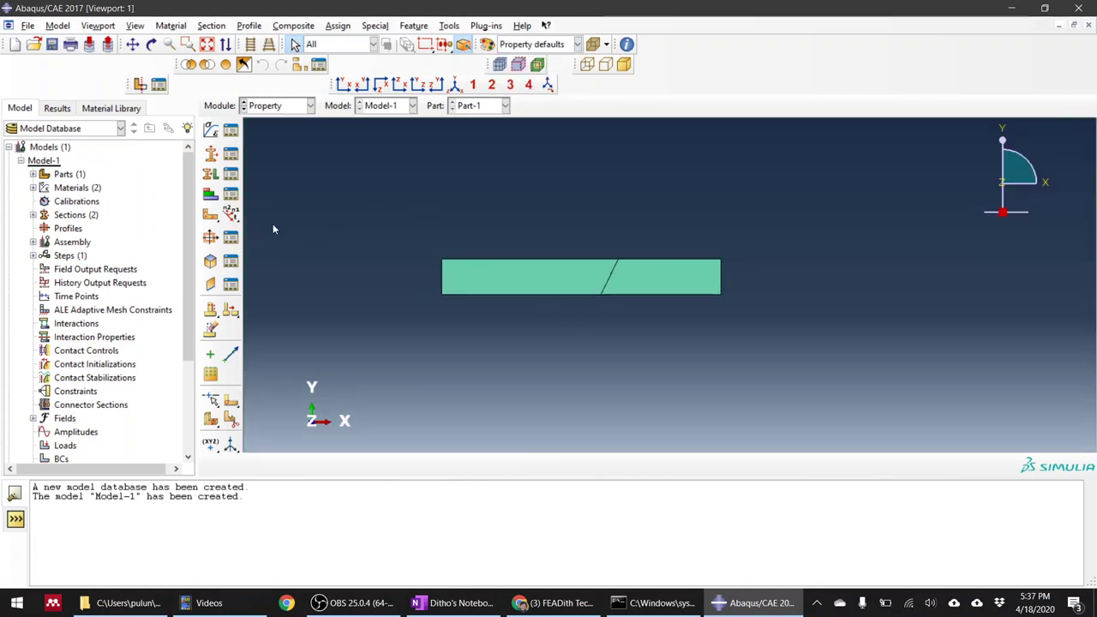
click(298, 108)
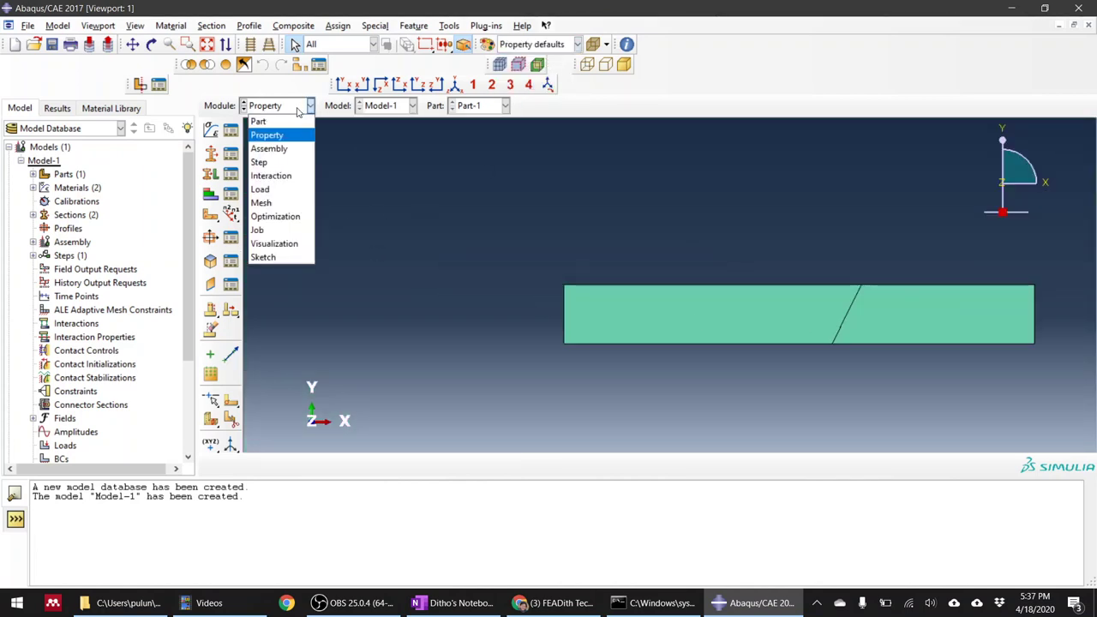
Step: Create a dependent instance of Part-1 in the Assembly module
click(270, 148)
click(210, 130)
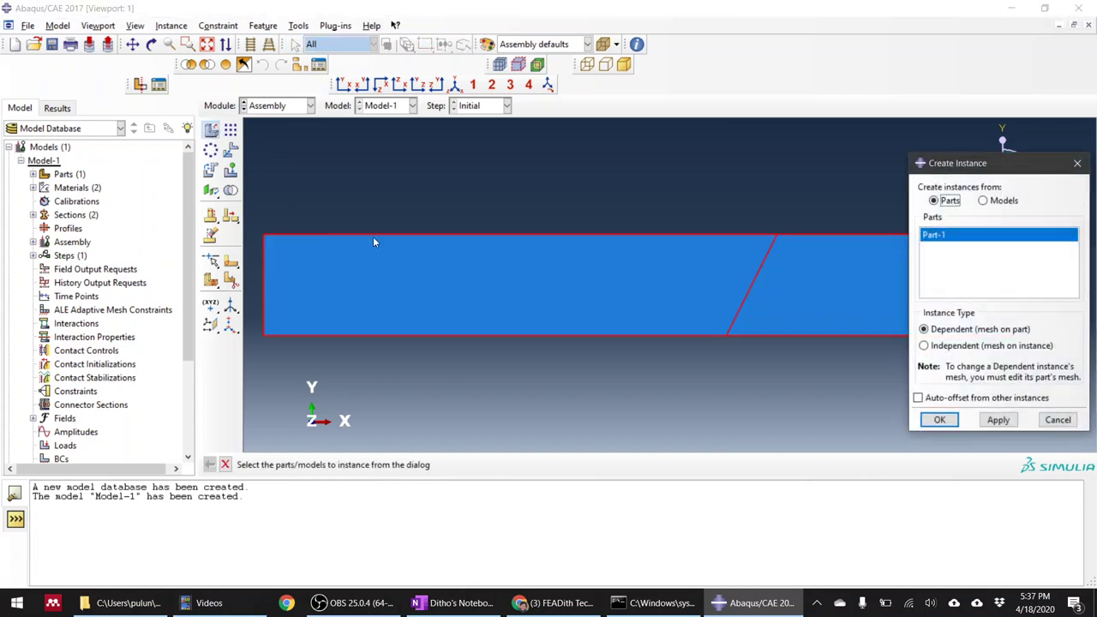
click(940, 420)
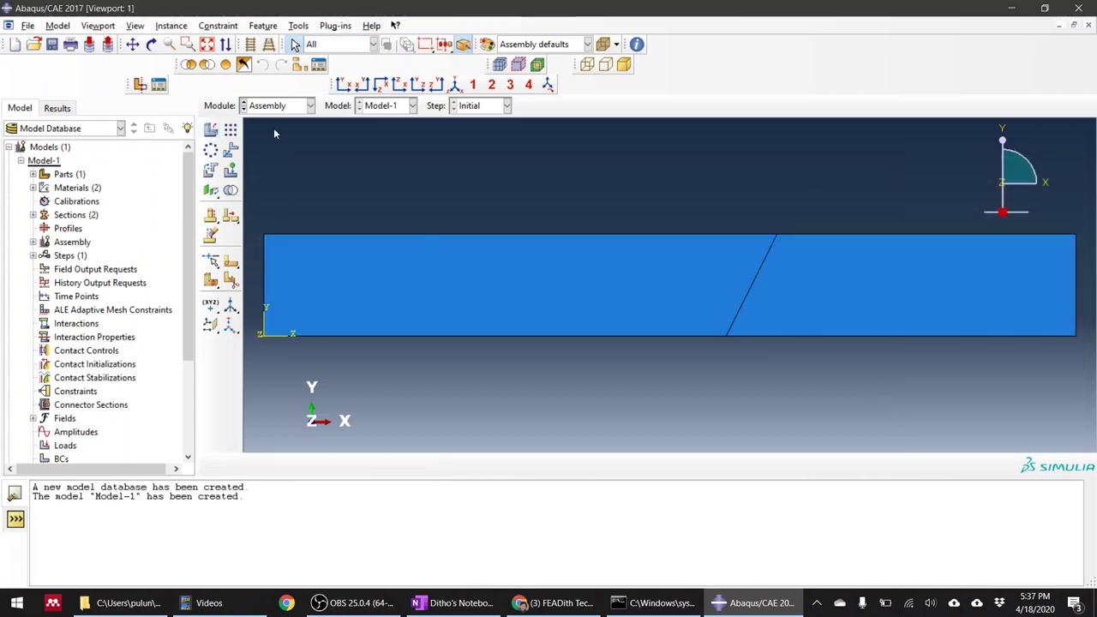
click(276, 106)
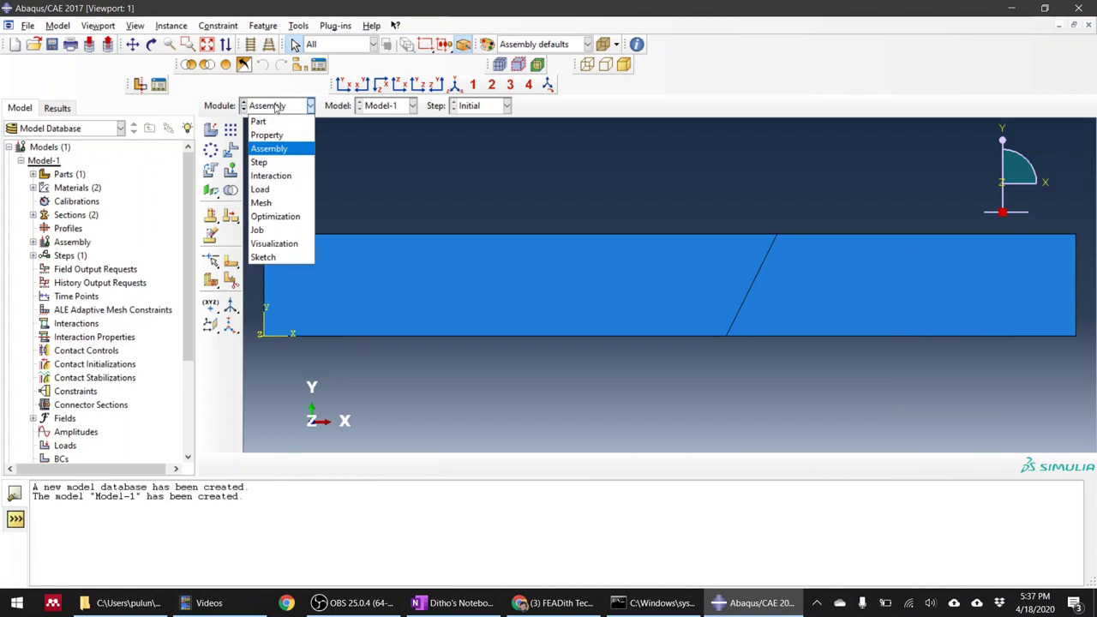
click(271, 162)
Step: Create a Static, General step stabilized by dissipated energy fraction 0.0002 with adaptive ratio 0.05
click(210, 130)
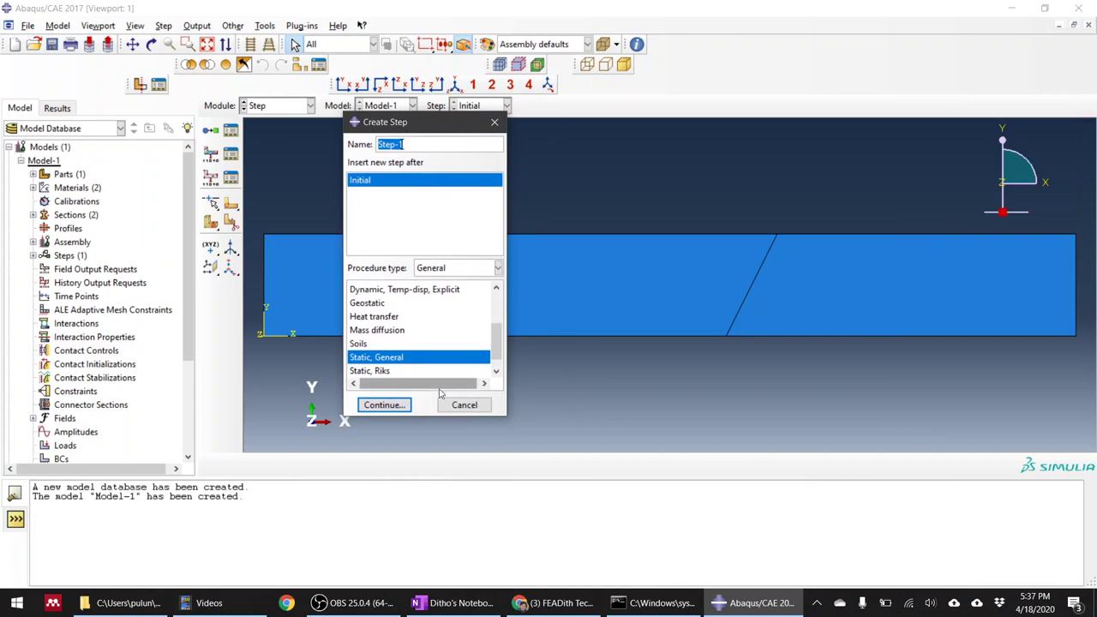
click(385, 404)
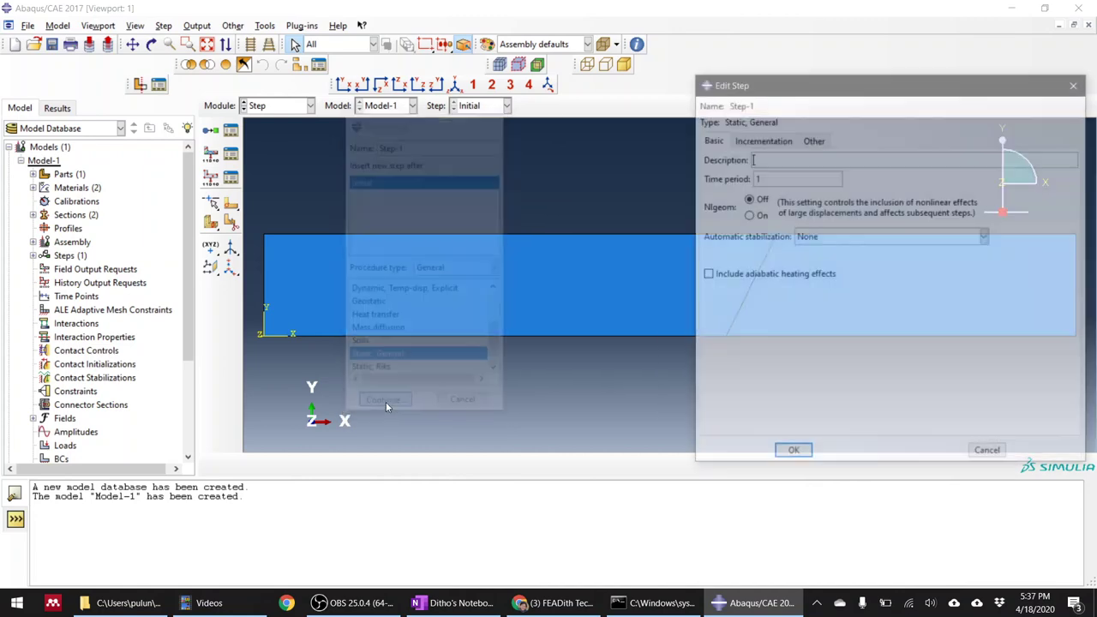
drag(784, 89, 359, 76)
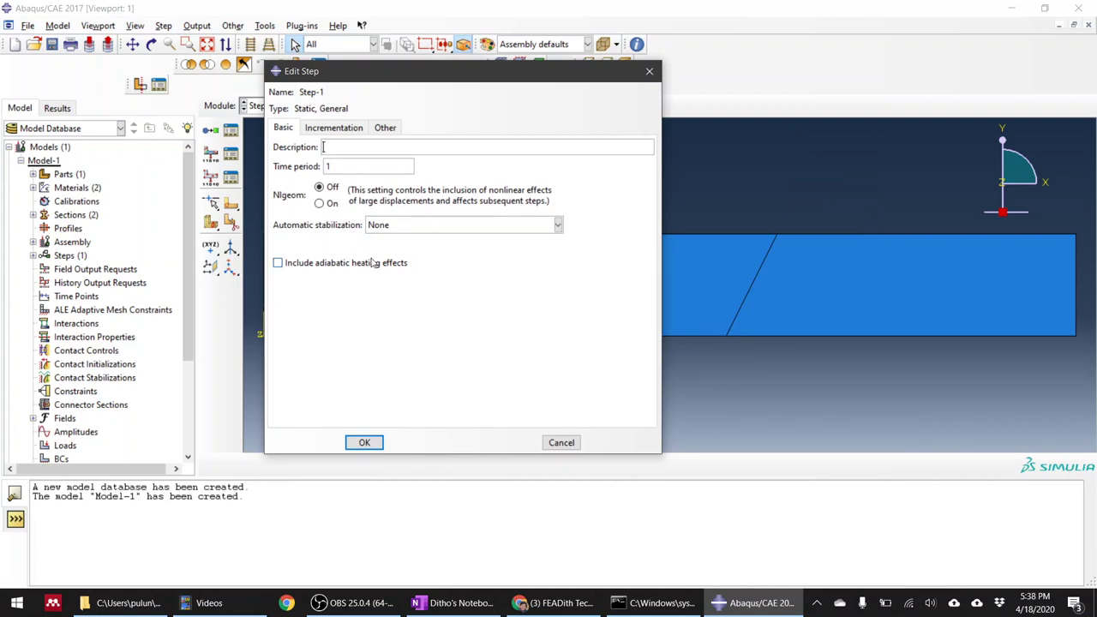
drag(452, 77, 246, 107)
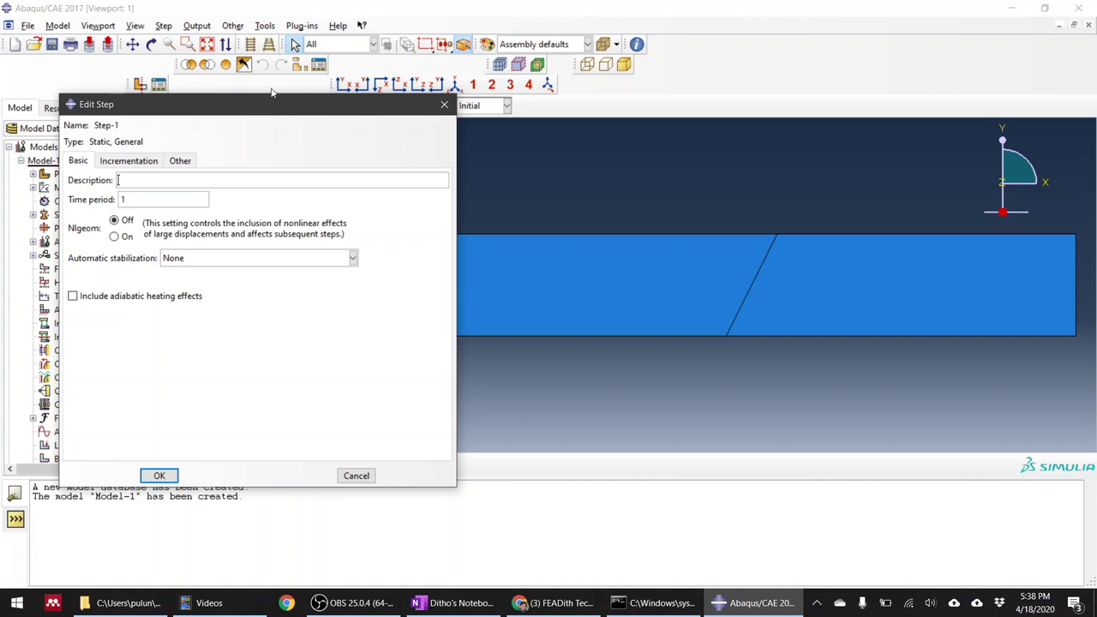
click(289, 259)
click(280, 289)
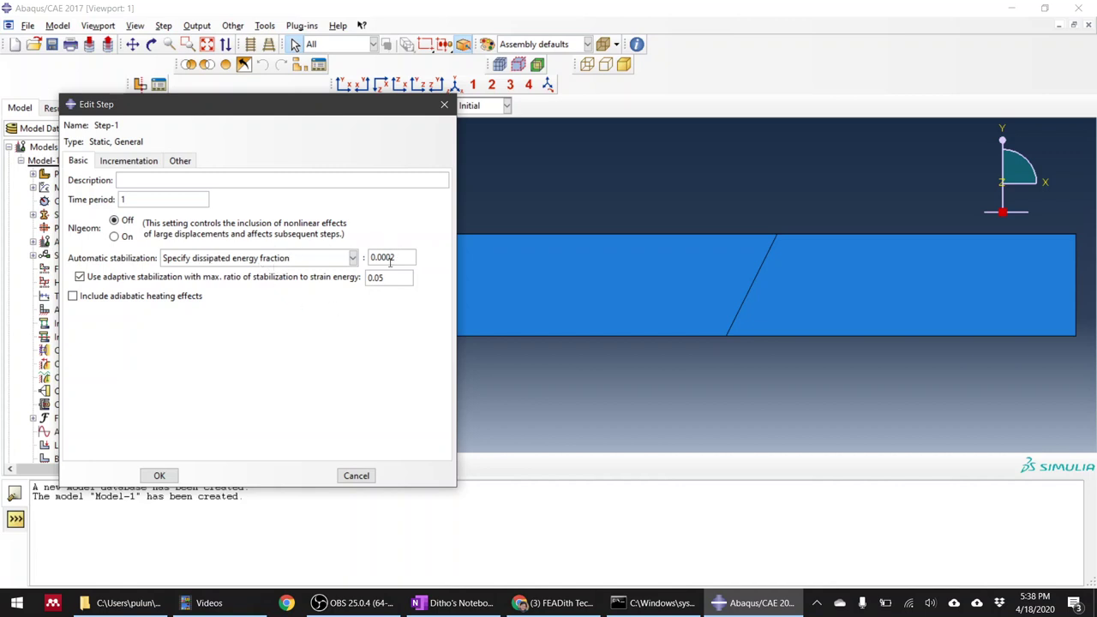
click(142, 161)
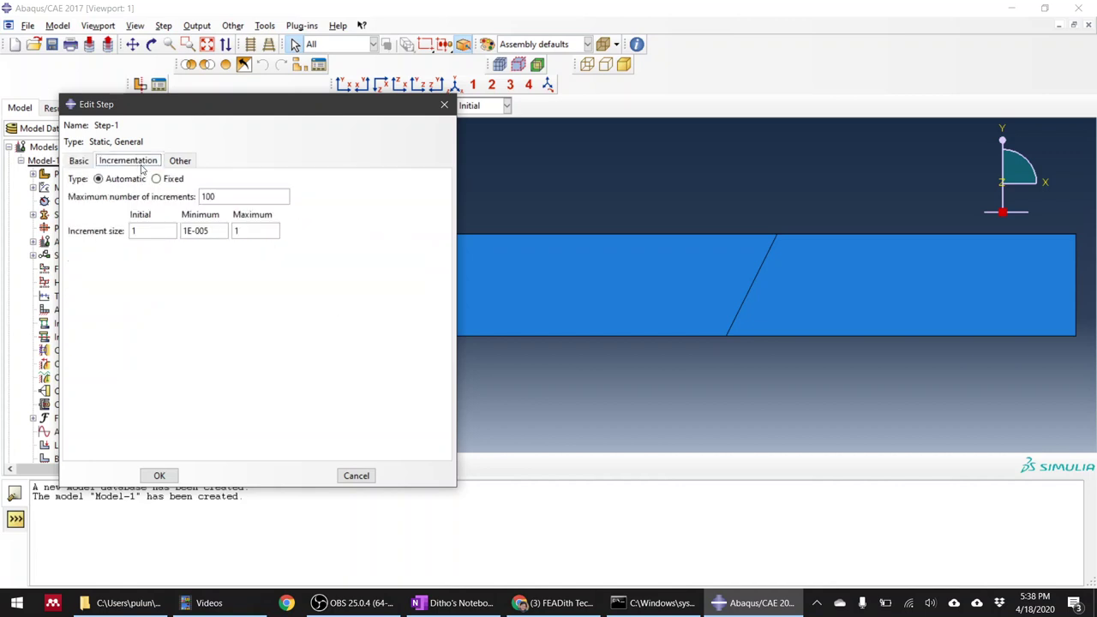
Step: Set Step-1's minimum increment to 1E-0010 and maximum increments to 10000, then apply
click(220, 229)
key(BackSpace)
text(10)
drag(158, 231, 112, 233)
click(232, 197)
text(0)
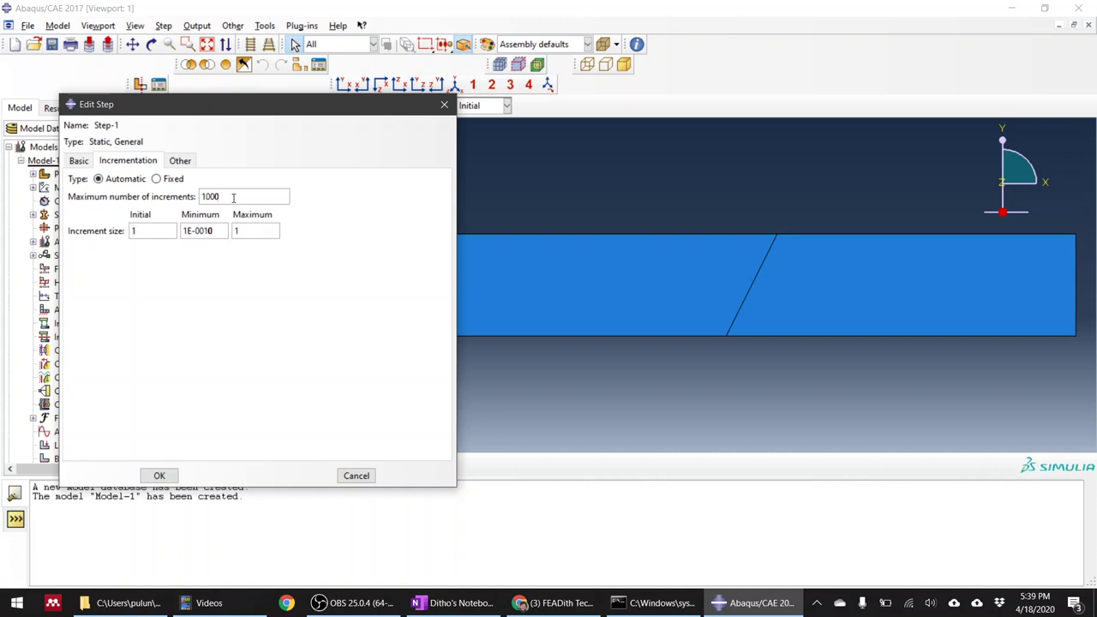
text(0)
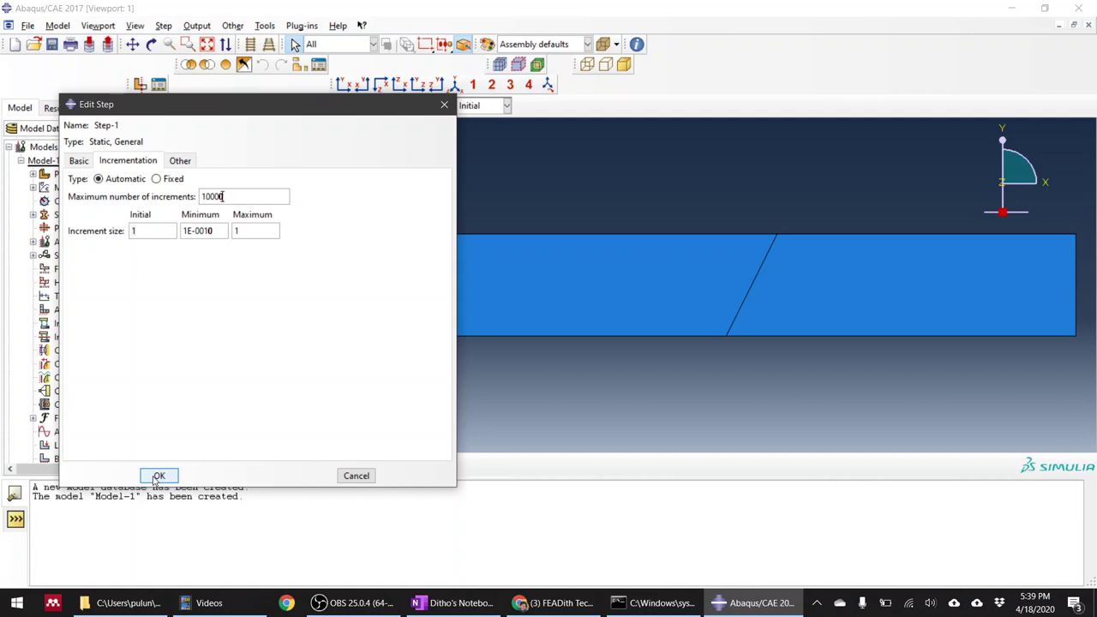
click(78, 161)
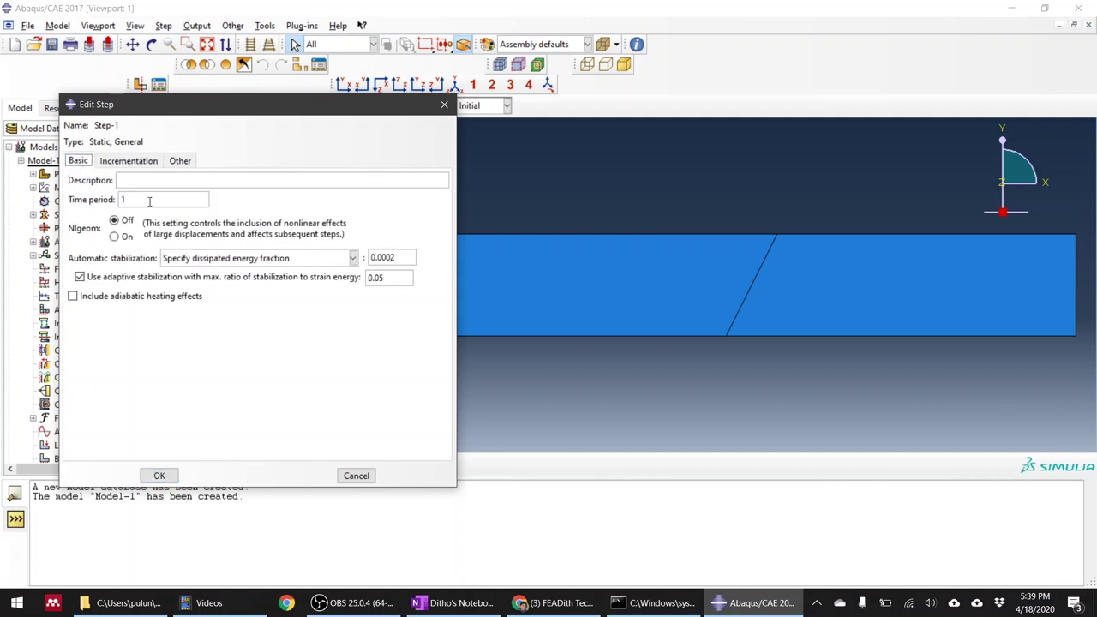
drag(149, 201, 129, 200)
click(143, 163)
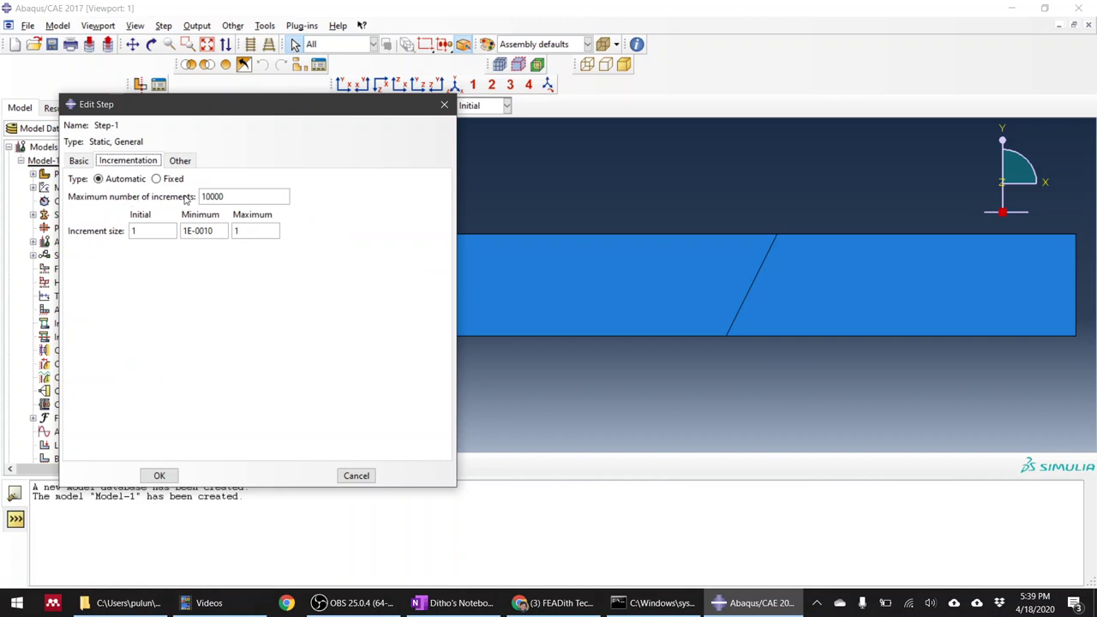
click(225, 197)
text(0)
key(BackSpace)
click(159, 476)
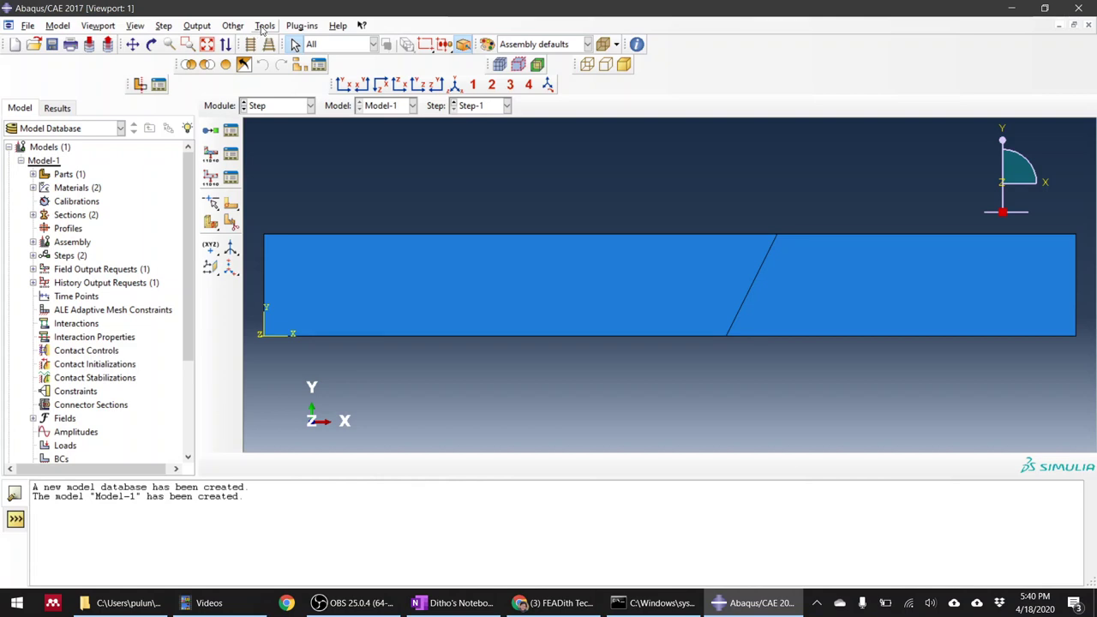
Step: Open the General Solution Controls editor for Step-1, accepting the customization warning
click(264, 26)
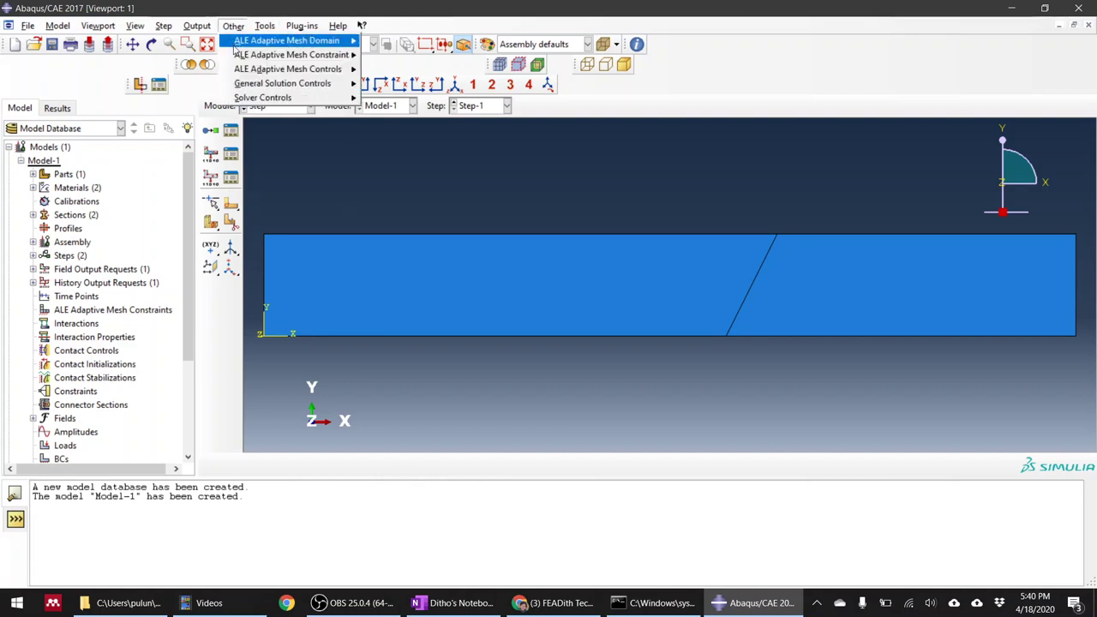
mouse_move(335, 86)
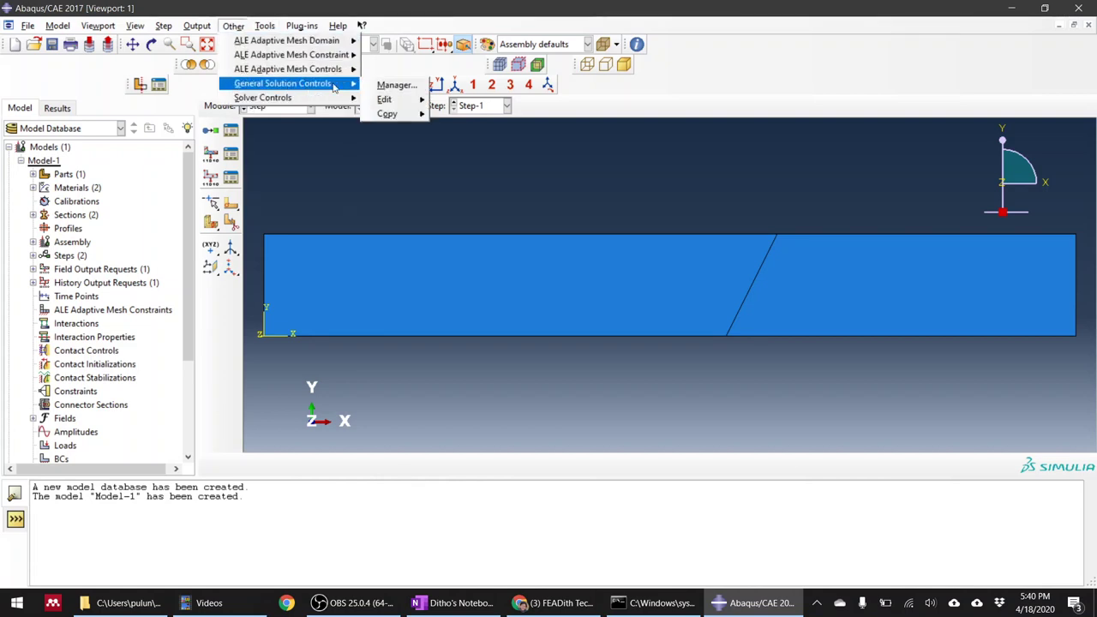
click(396, 88)
click(192, 196)
double_click(192, 195)
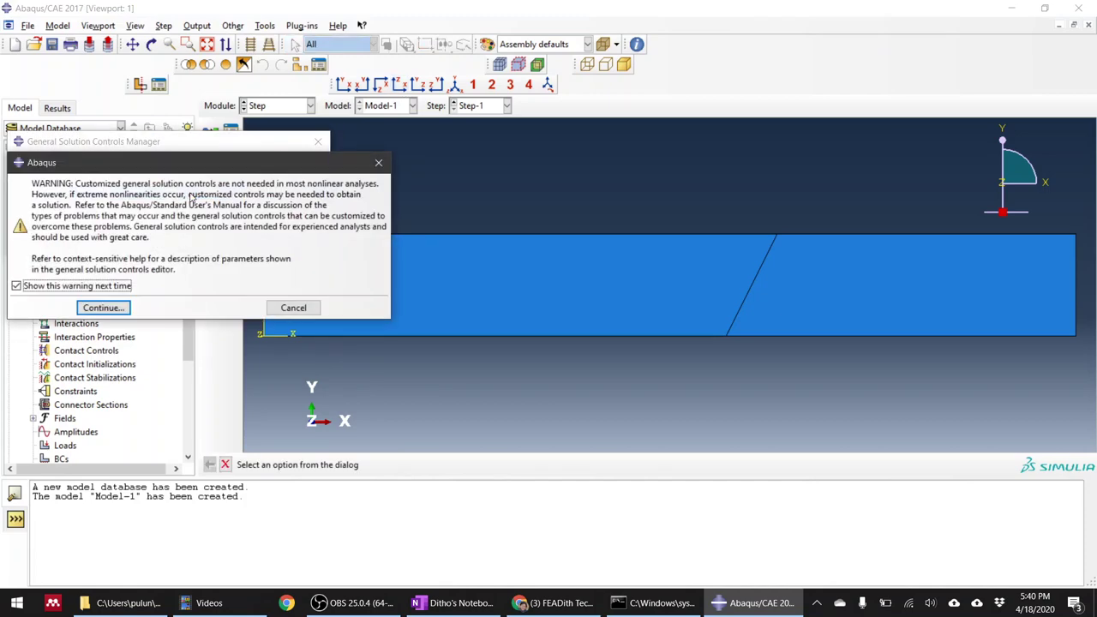
click(115, 312)
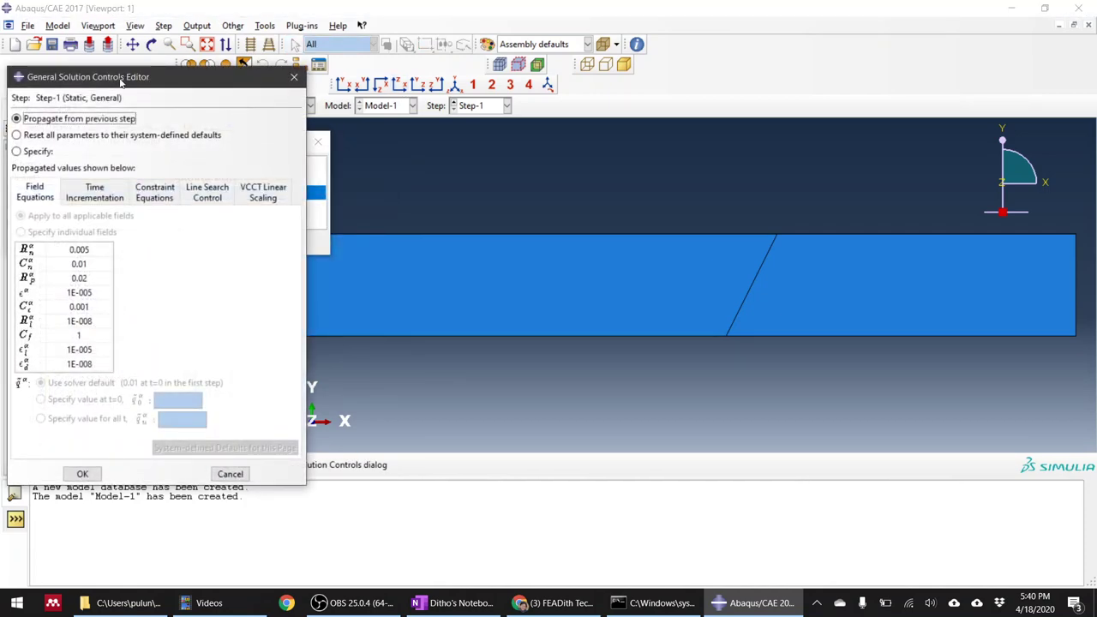
Step: Review the time incrementation parameters, the additional ones, and the constraint equation tolerances
drag(119, 76, 225, 53)
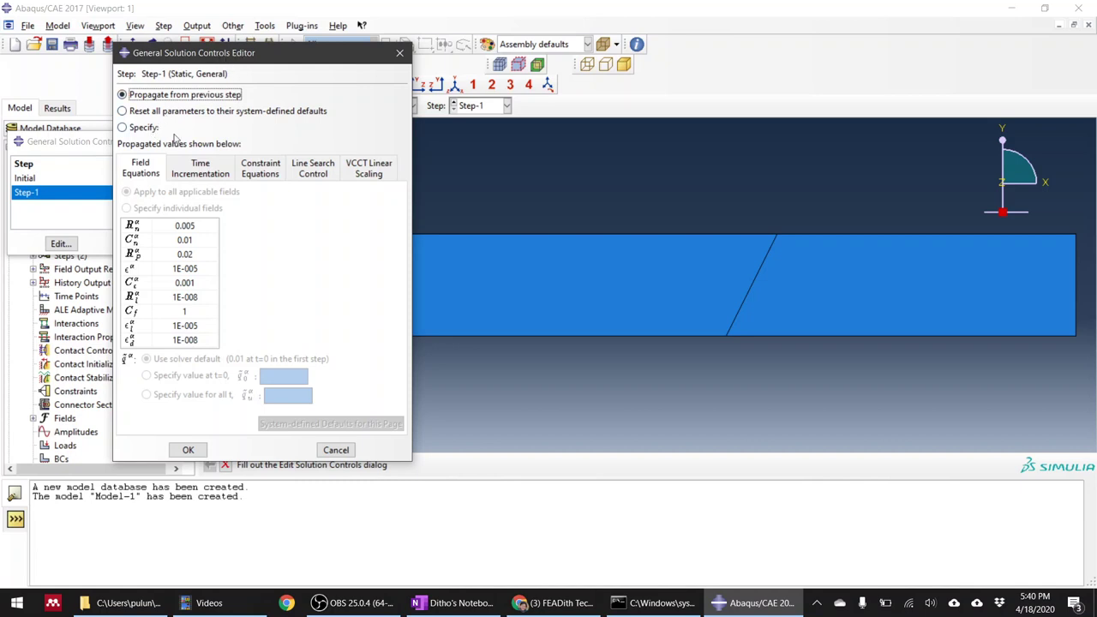
click(247, 177)
click(214, 174)
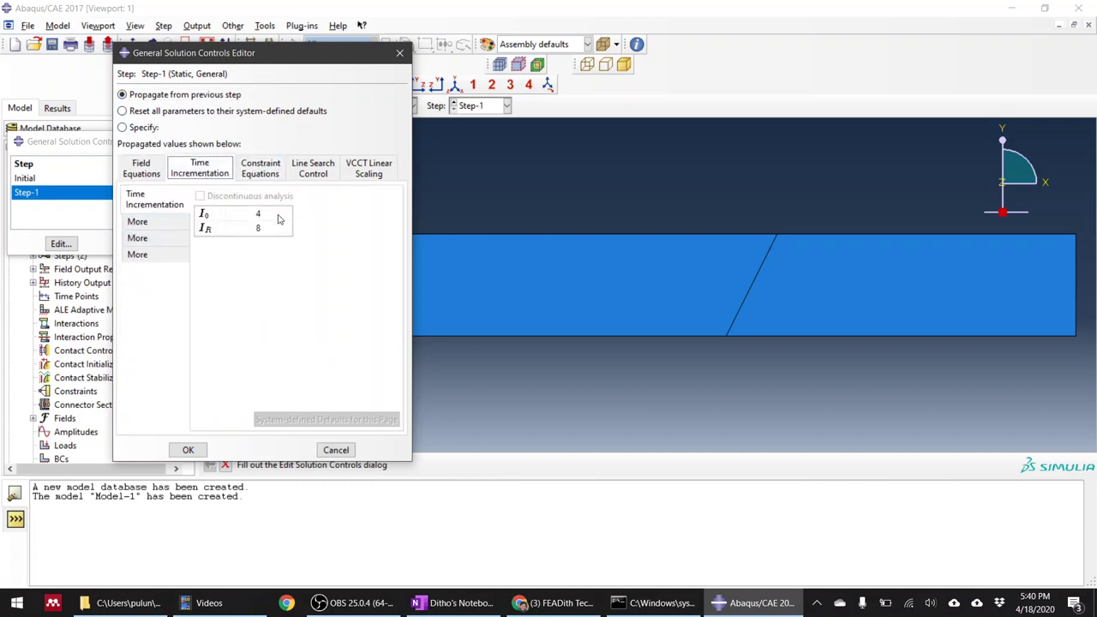
click(140, 222)
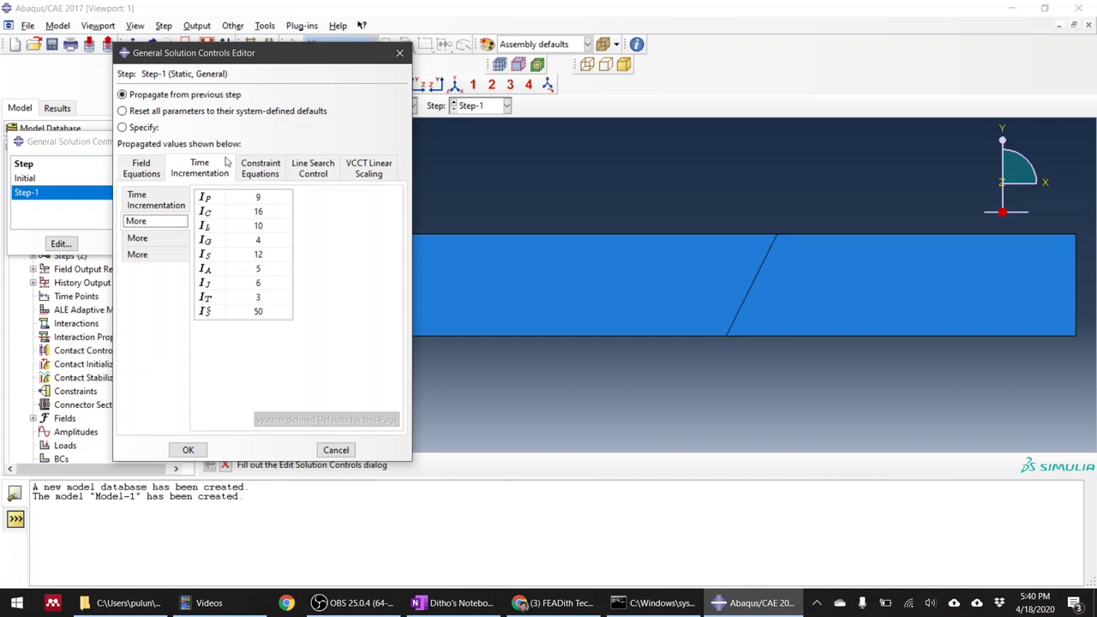
click(269, 173)
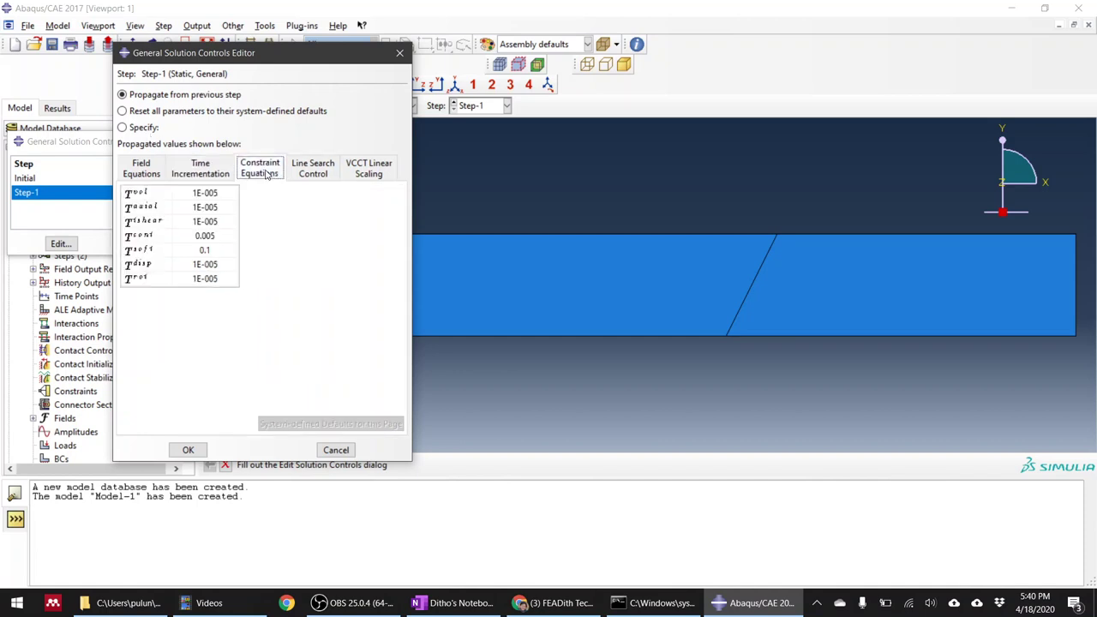
click(200, 171)
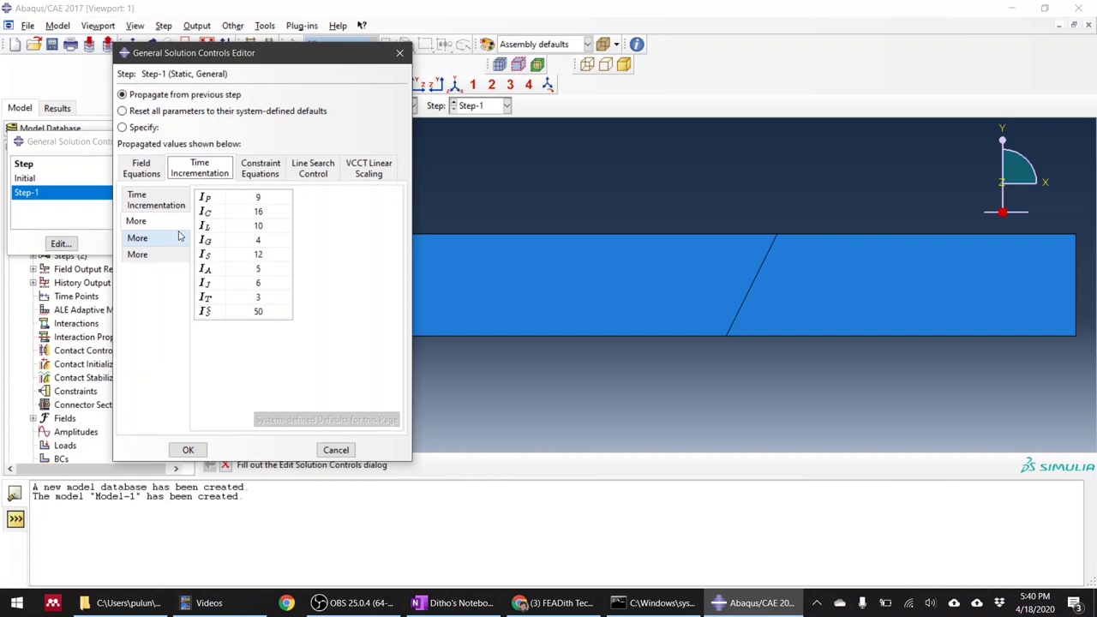
Step: Specify custom Step-1 solution controls with I0, IR and IA all set to 20
click(134, 128)
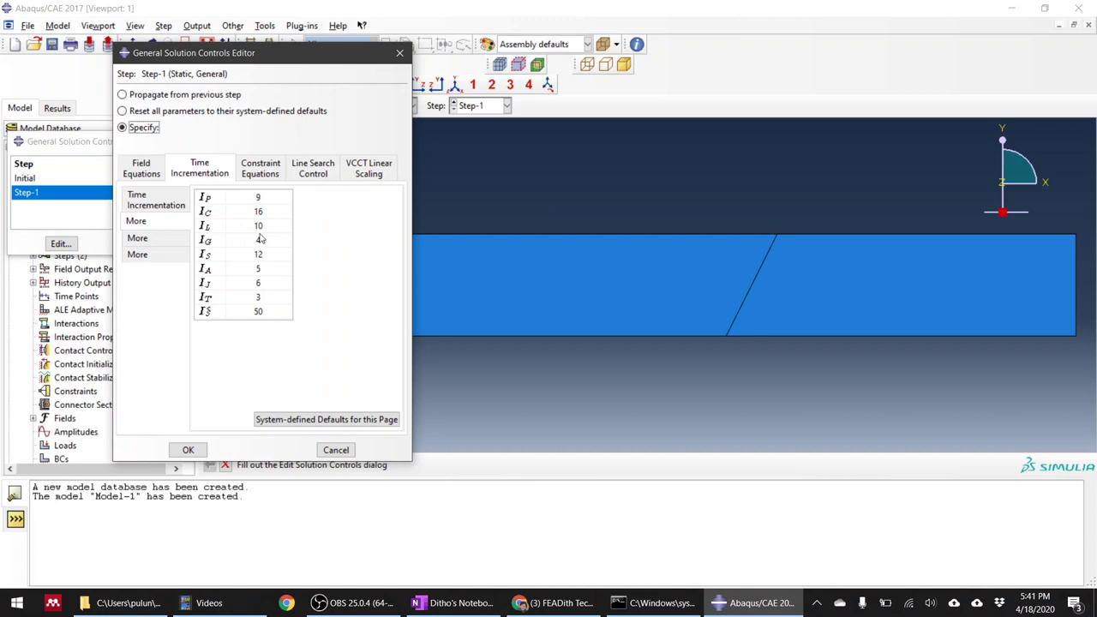
click(161, 202)
click(270, 212)
text(20)
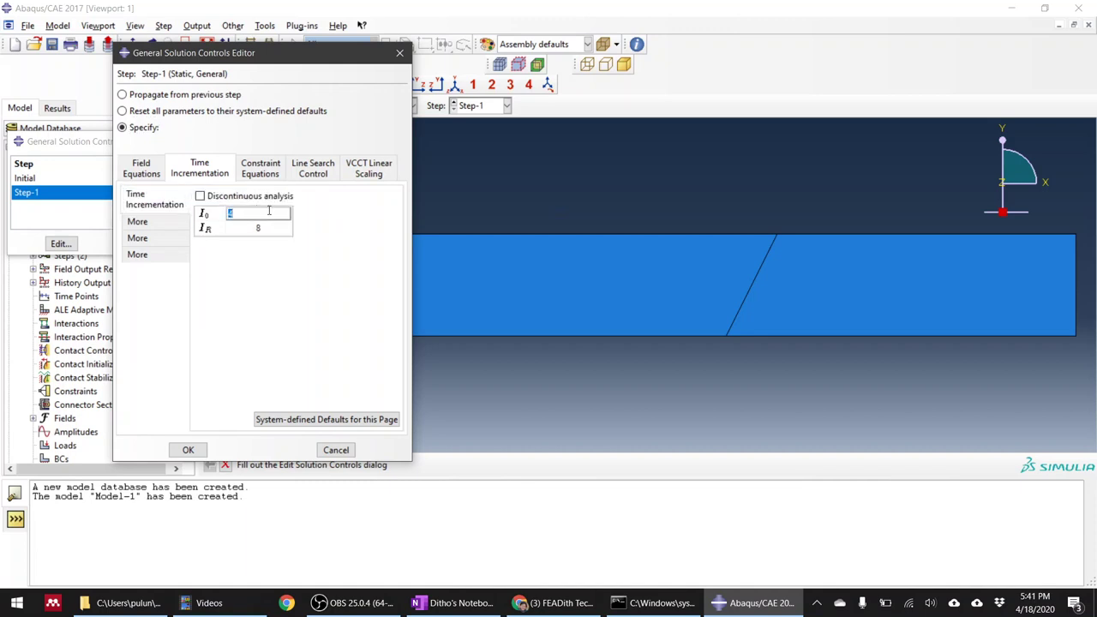
click(250, 226)
text(20)
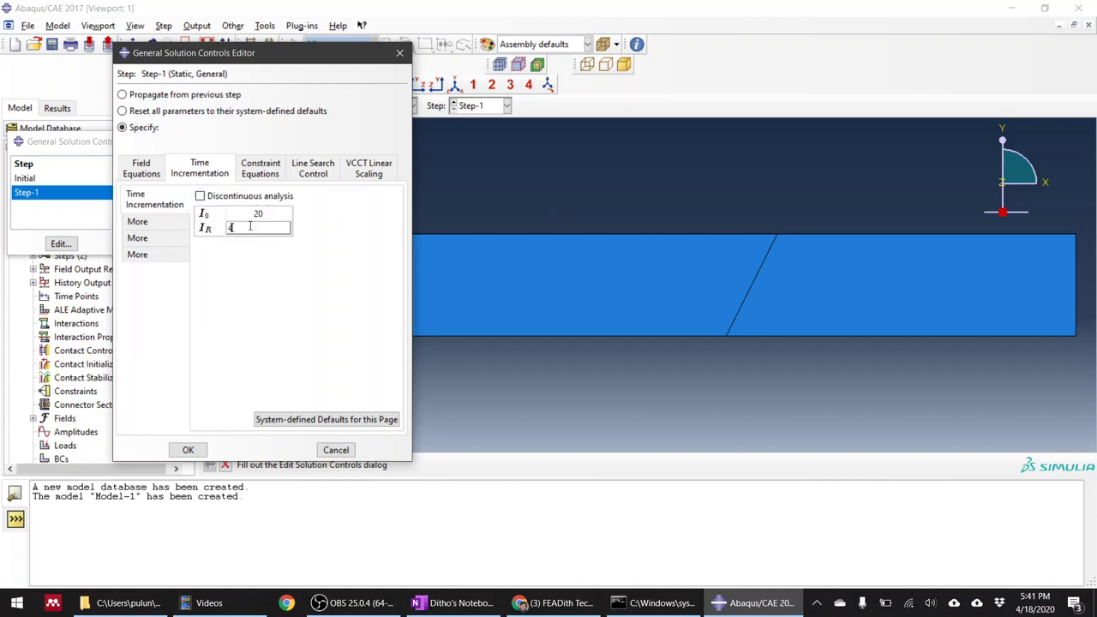
click(154, 221)
click(249, 270)
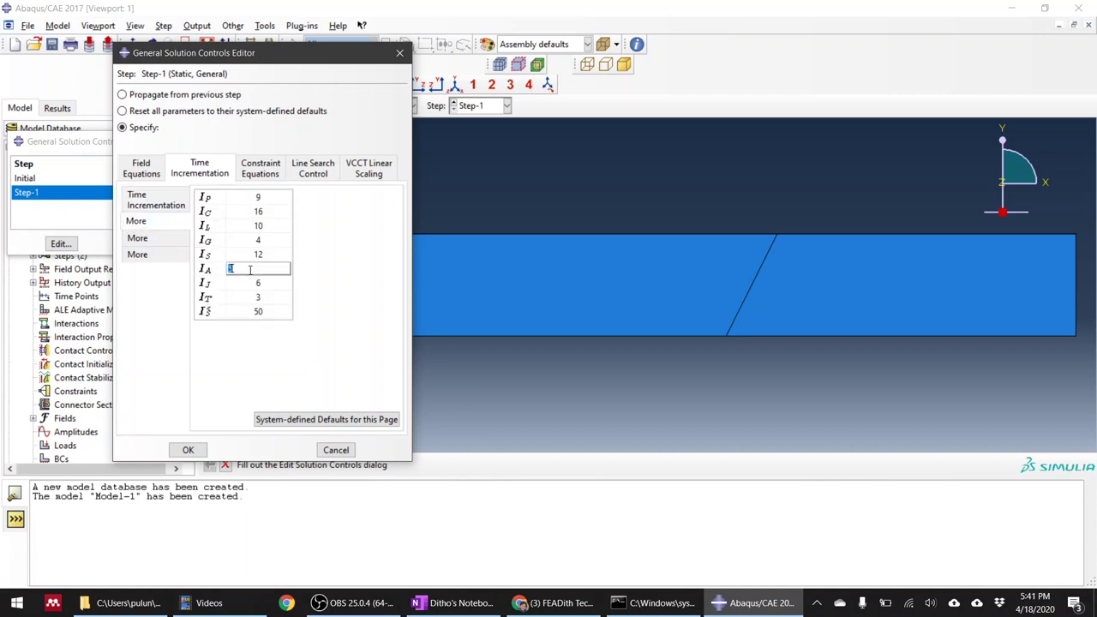
text(20)
click(188, 450)
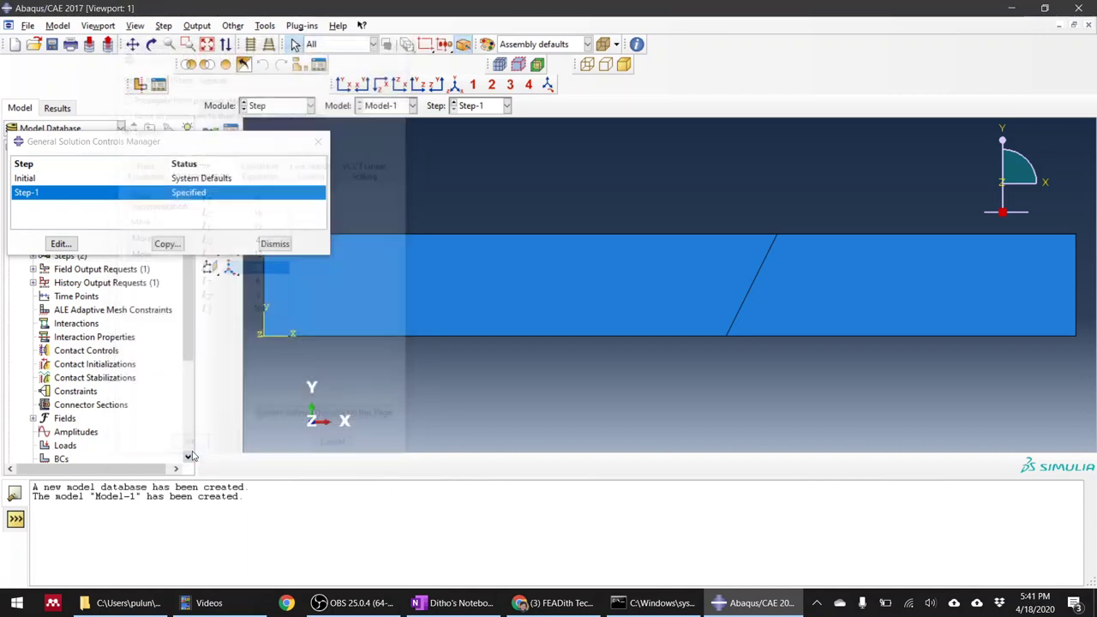
click(276, 244)
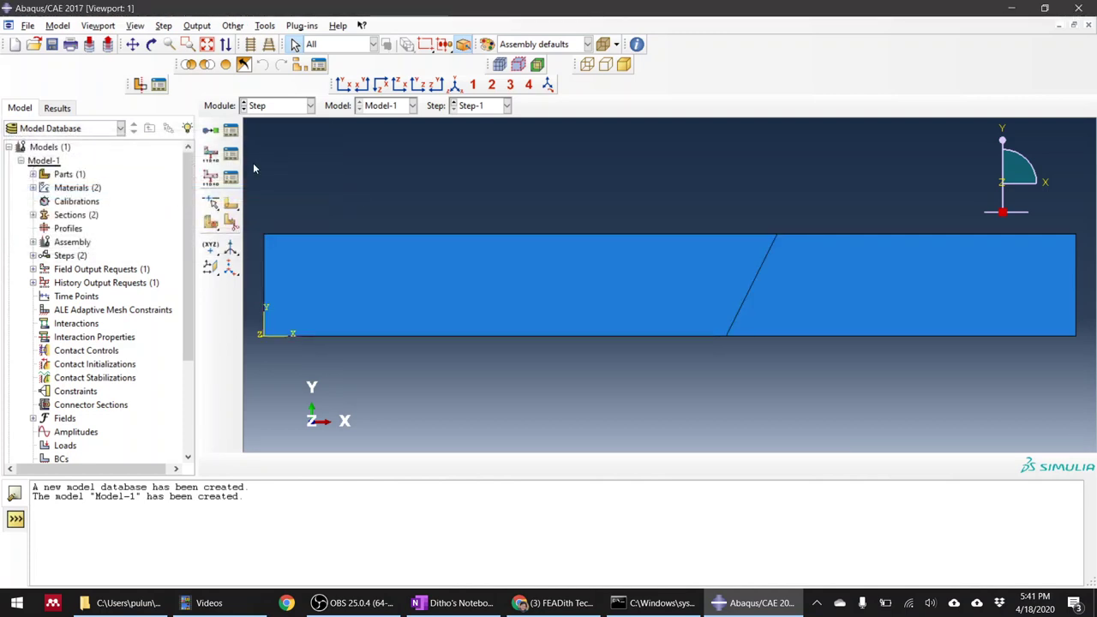
Step: Open F-Output-1 for editing and review its output frequency, leaving it every 1 increment
click(232, 155)
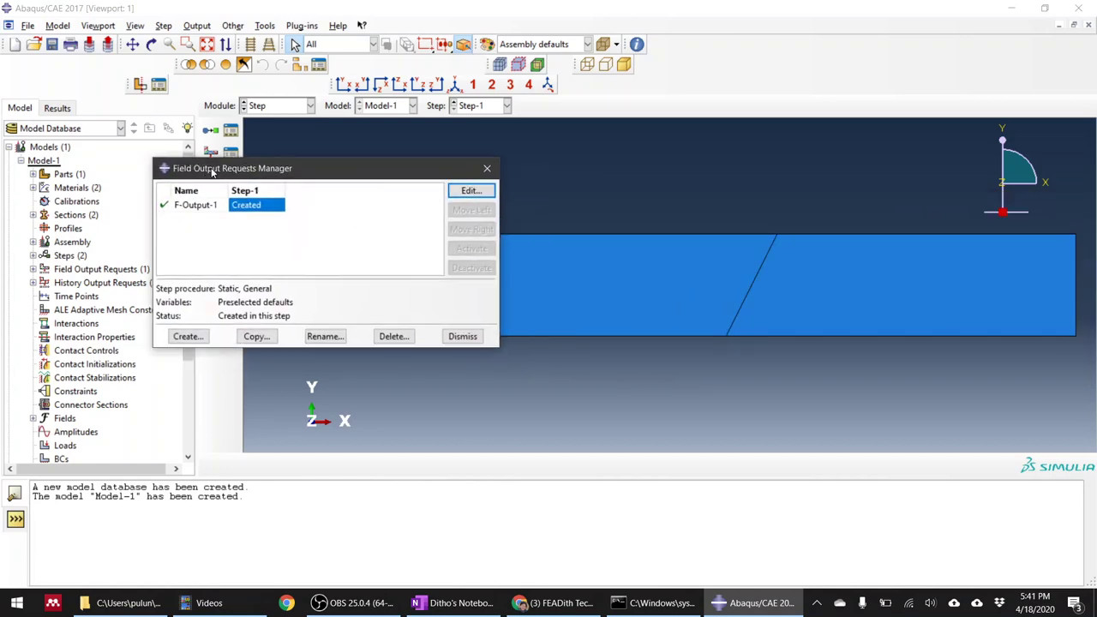
double_click(250, 215)
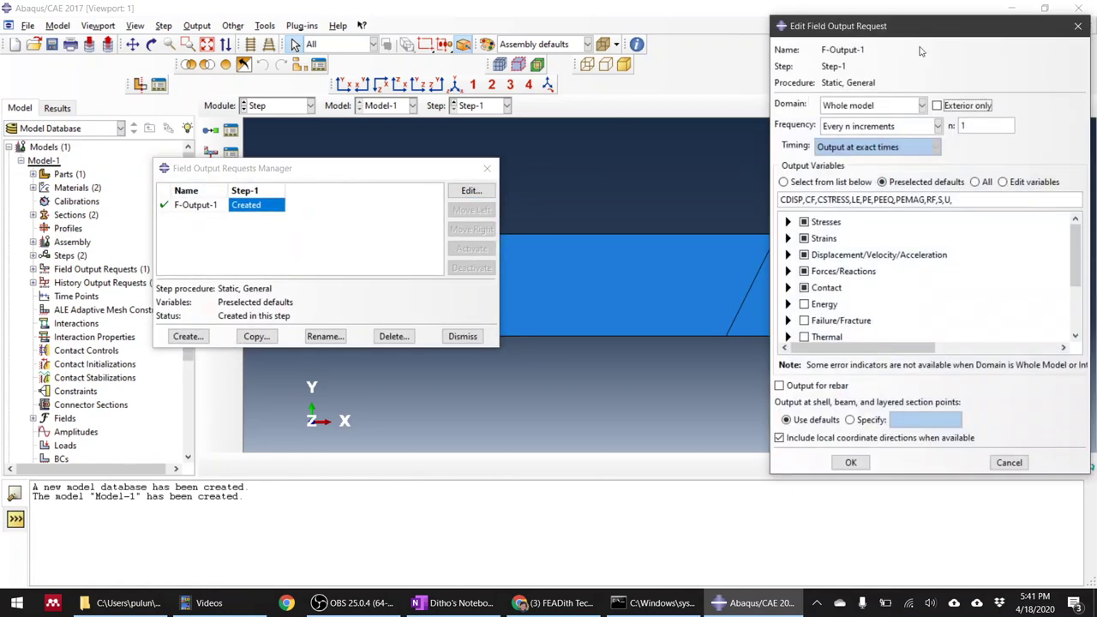
drag(923, 52, 268, 49)
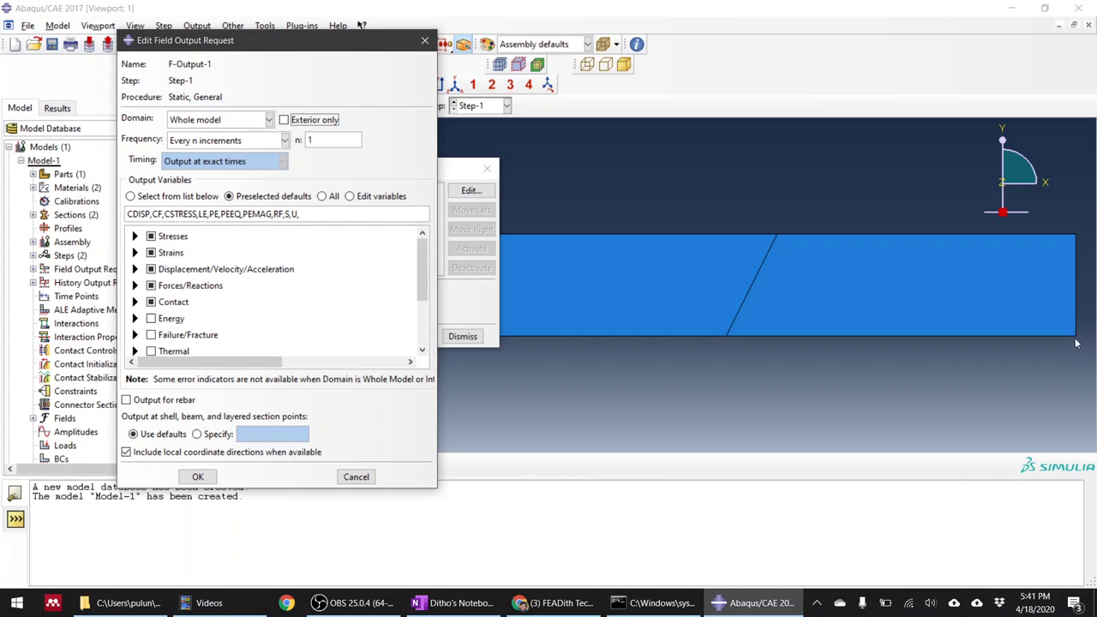
click(280, 142)
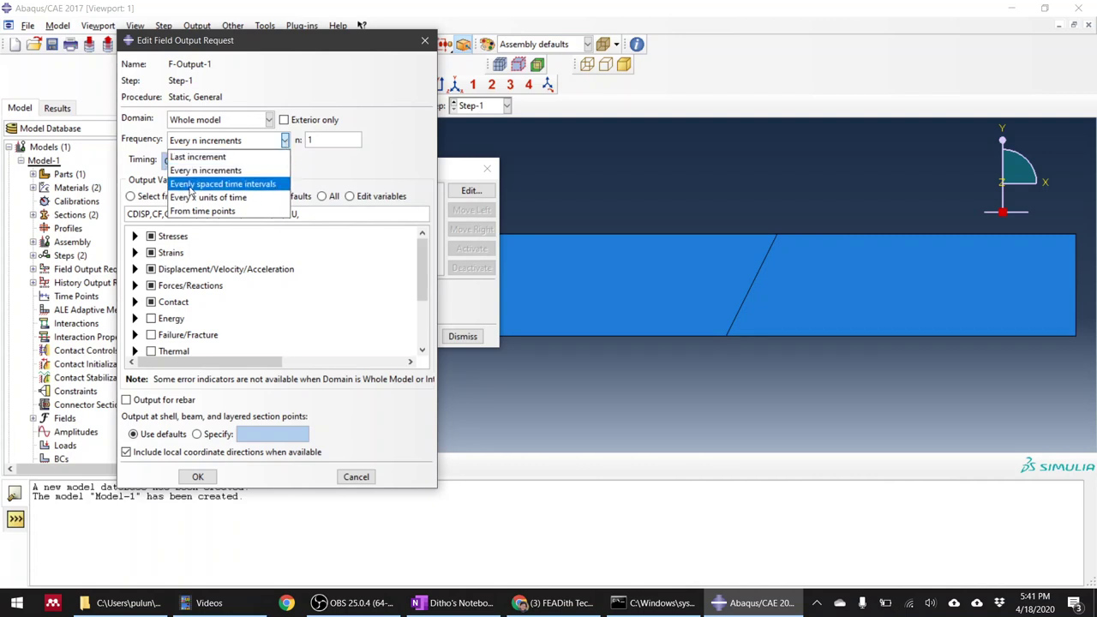
click(295, 175)
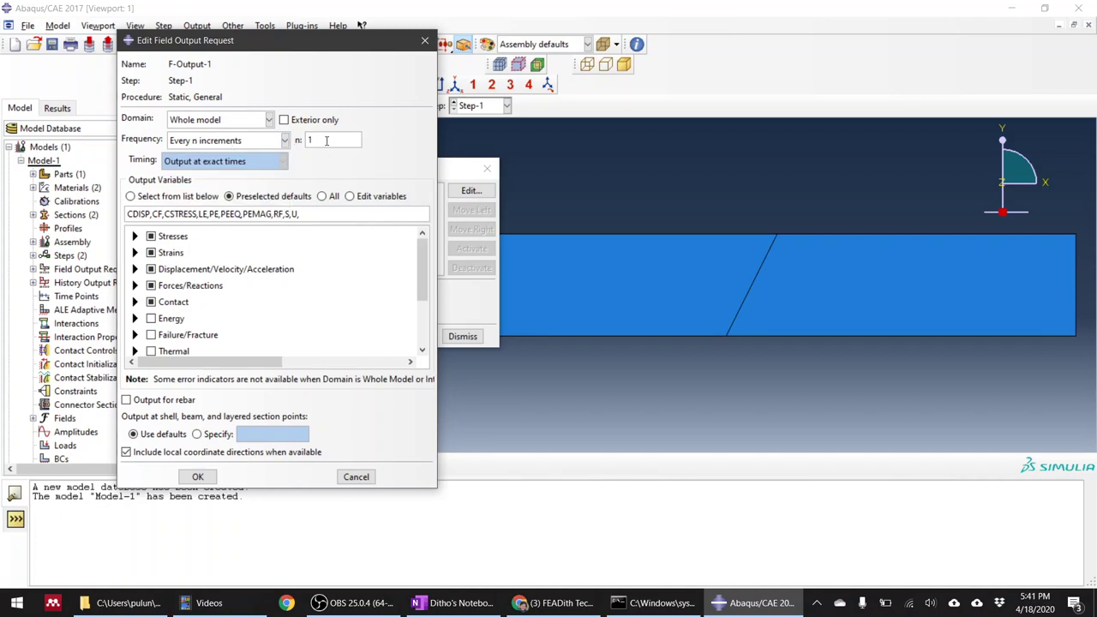
click(326, 140)
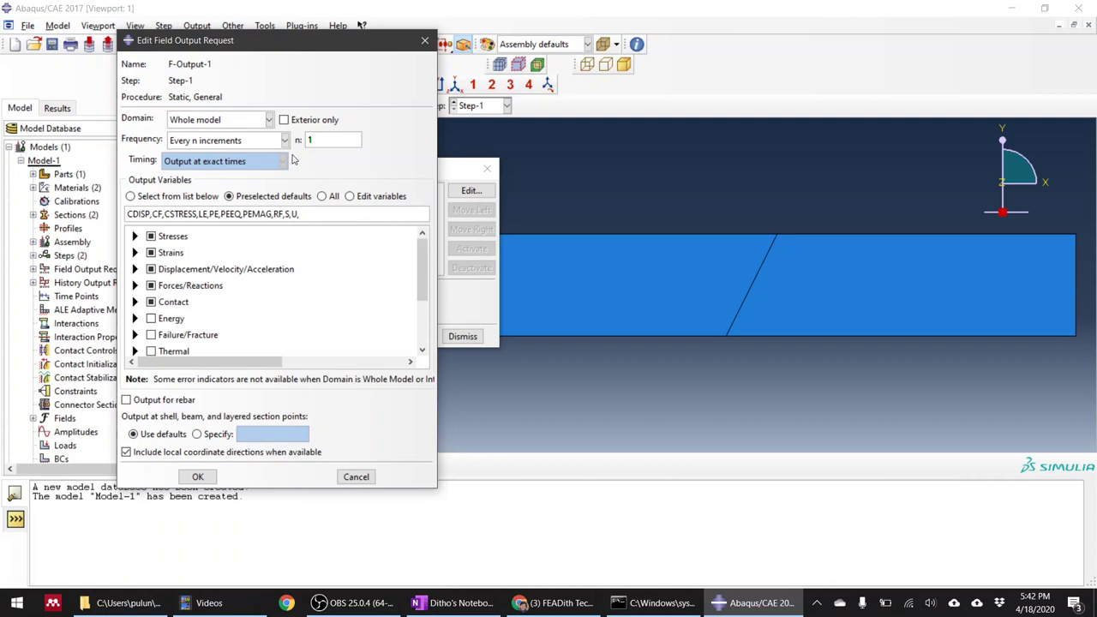
Step: Set the field output frequency to evenly spaced time intervals, with 100 intervals
click(269, 140)
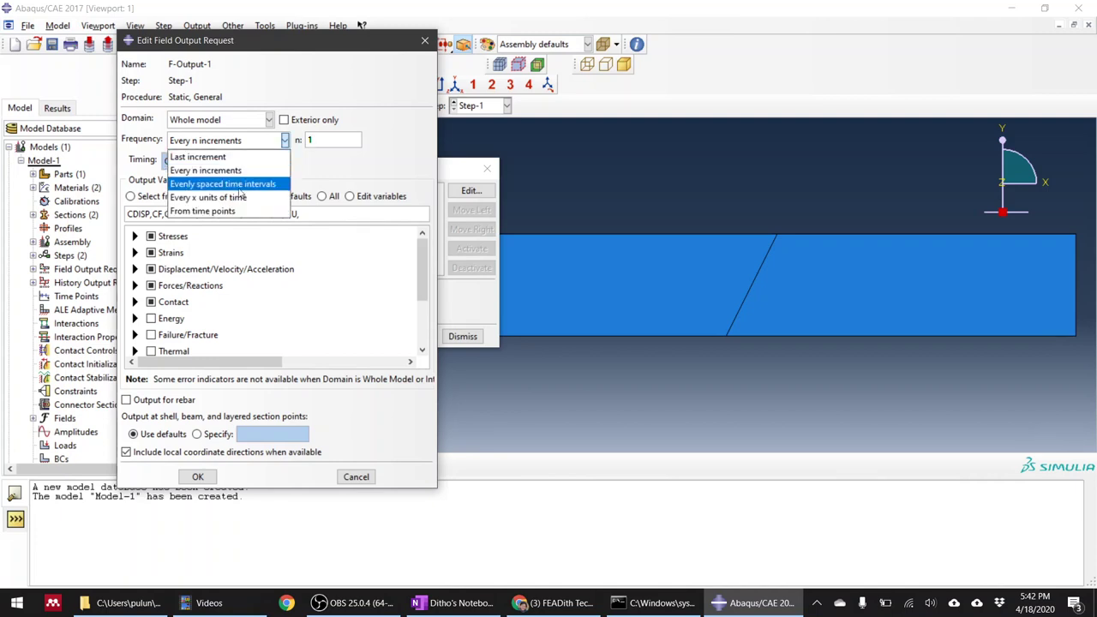
click(207, 184)
click(369, 140)
text(10)
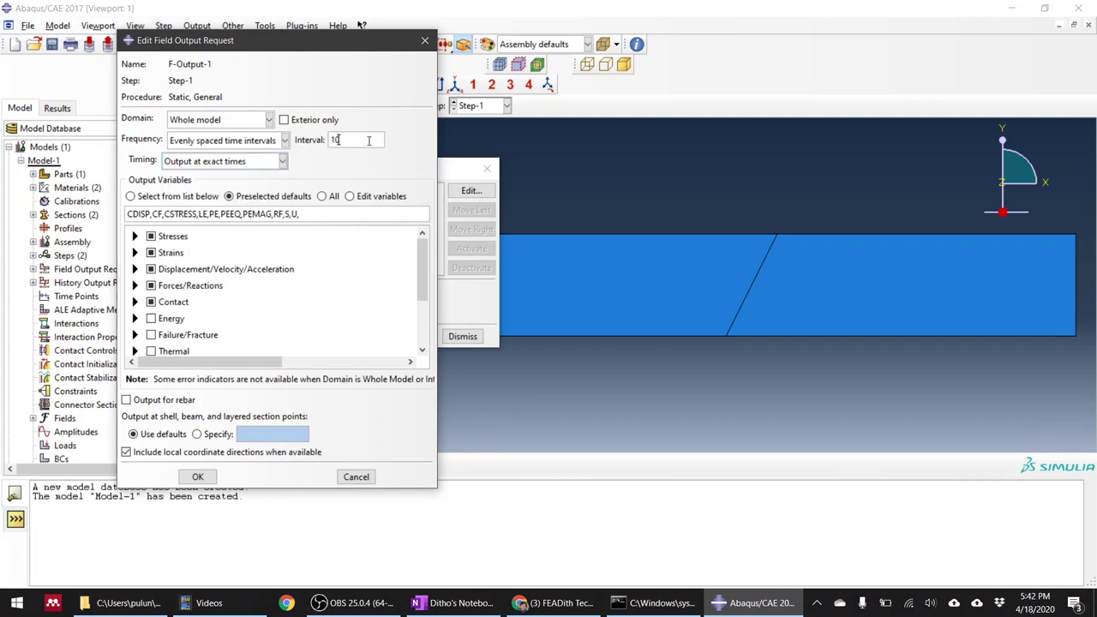
text(0)
Step: Tick SDEG scalar stiffness degradation under Failure/Fracture output variables
scroll(343, 292, down, 1)
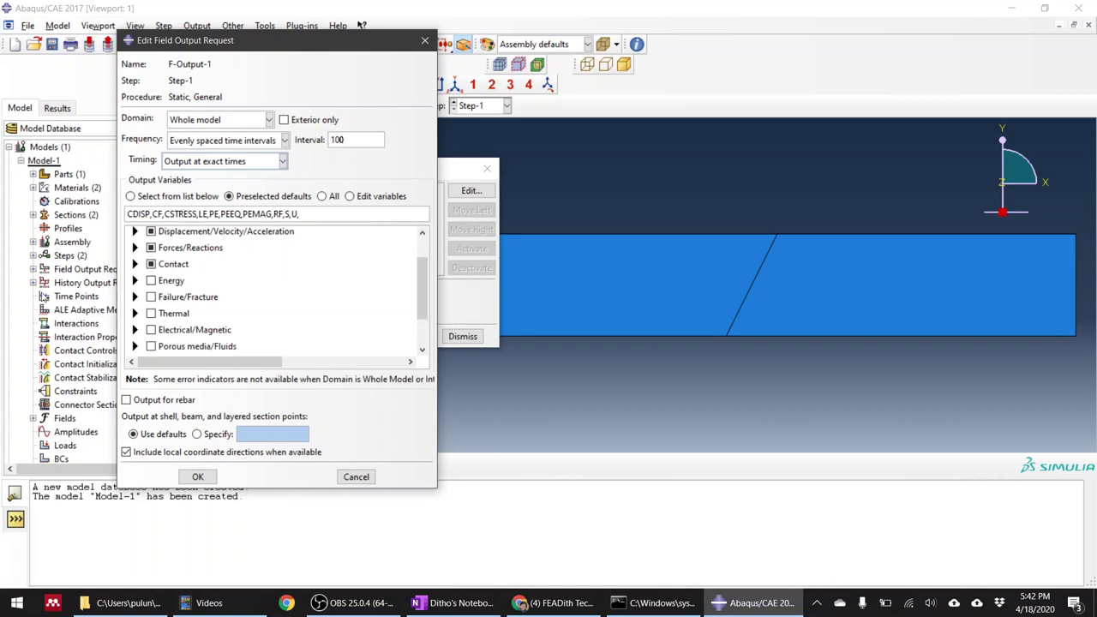
click(136, 297)
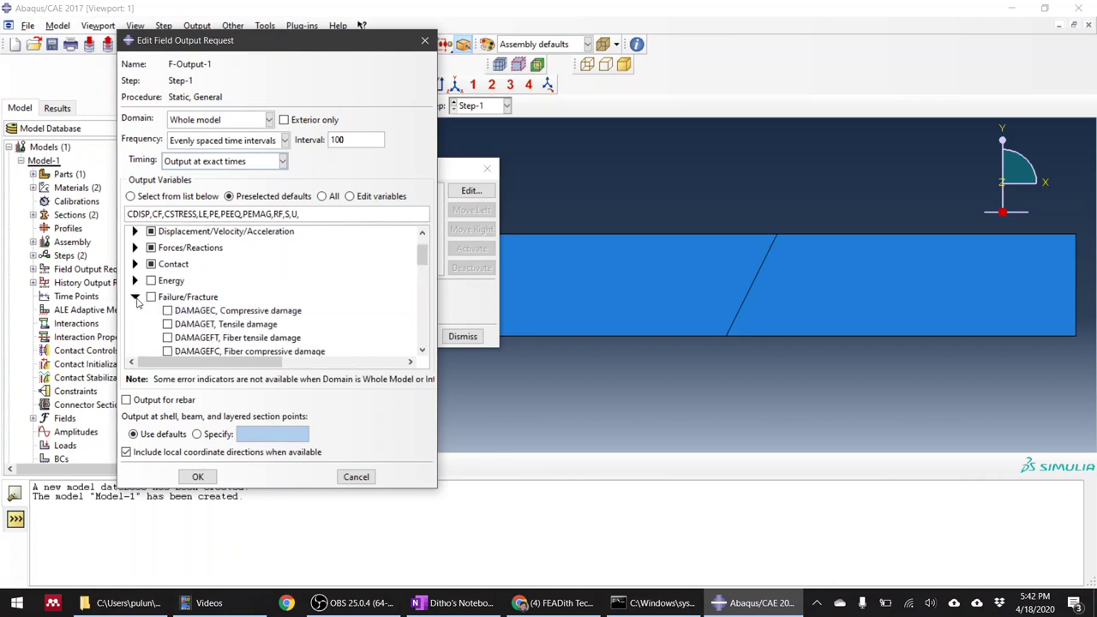
scroll(303, 322, down, 5)
scroll(303, 324, up, 2)
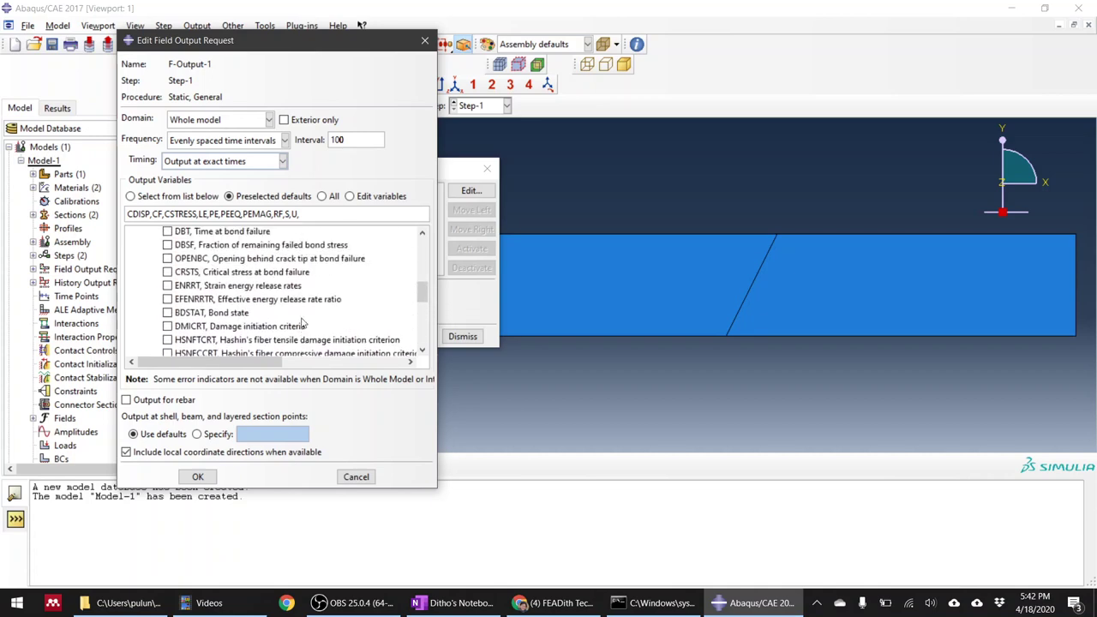
scroll(302, 322, down, 6)
scroll(302, 322, up, 2)
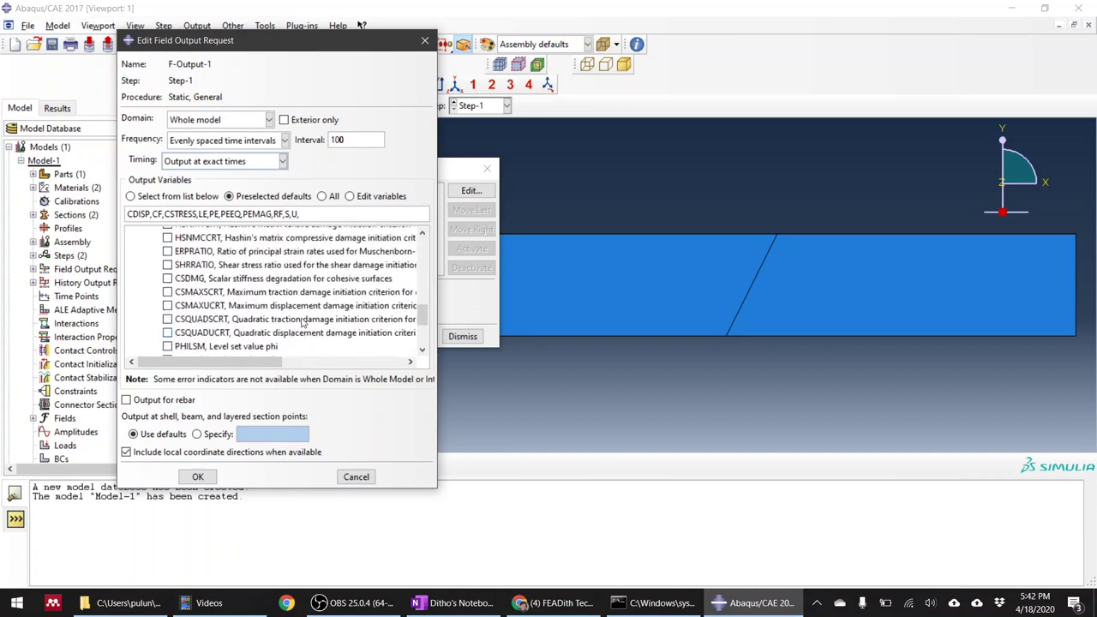
scroll(302, 322, up, 5)
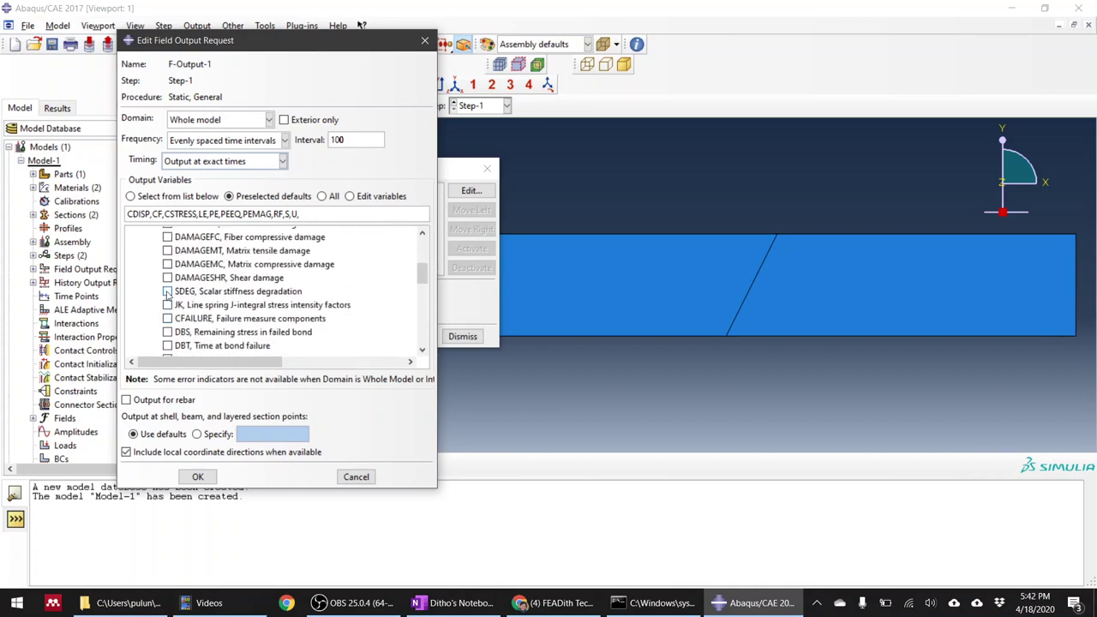
click(168, 292)
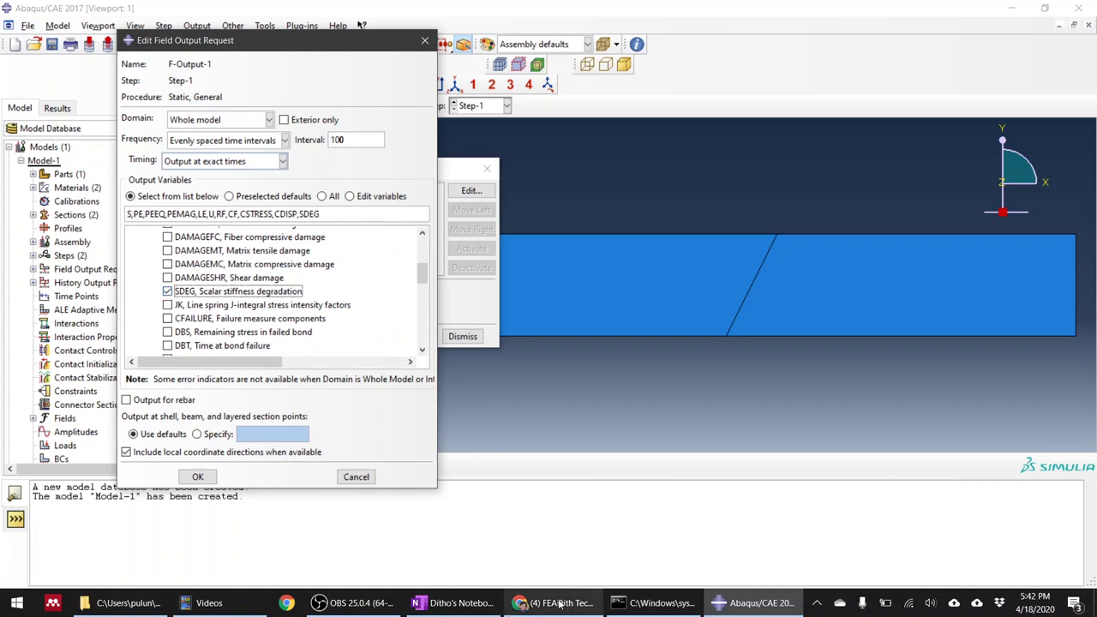
click(454, 603)
Step: Pick the red pen in OneNote and mark a stroke in the triangle diagram
scroll(528, 562, up, 10)
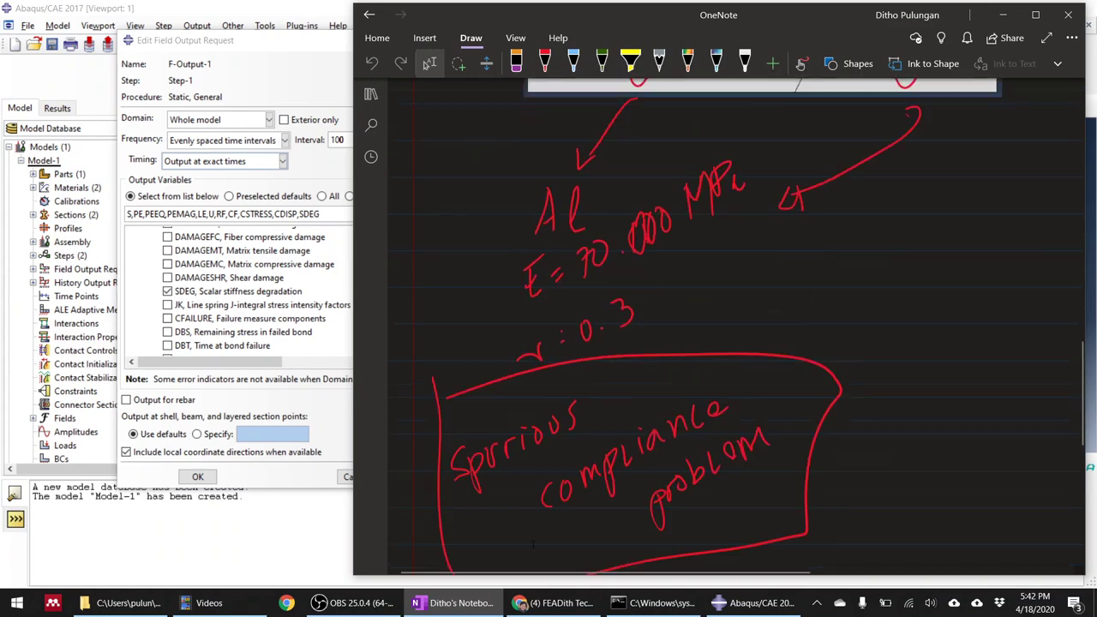
scroll(528, 561, down, 4)
scroll(532, 542, up, 2)
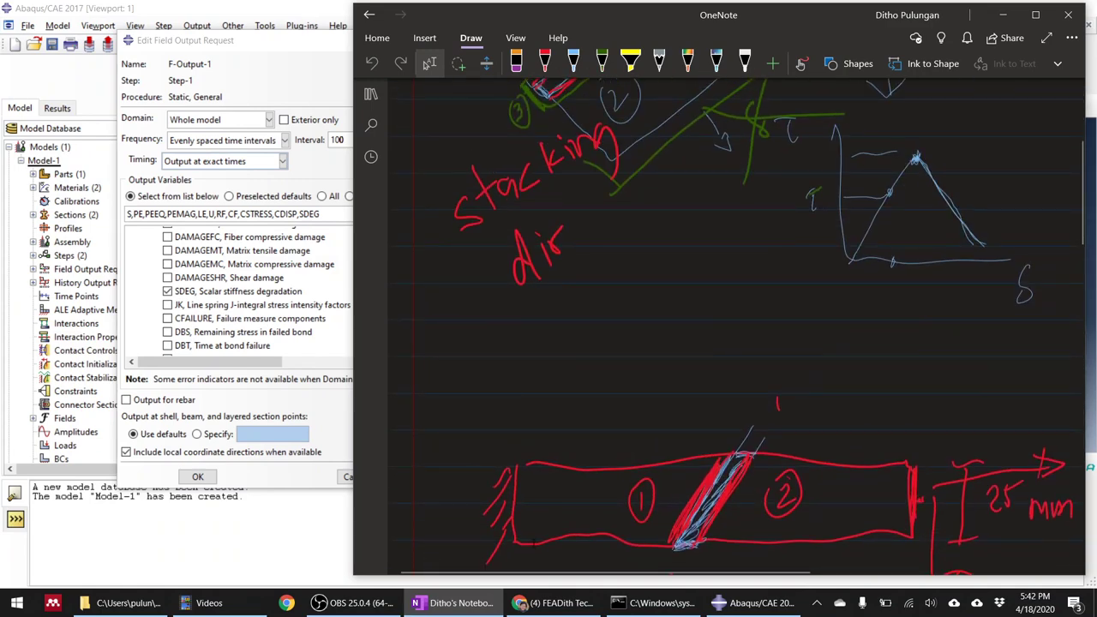
click(544, 63)
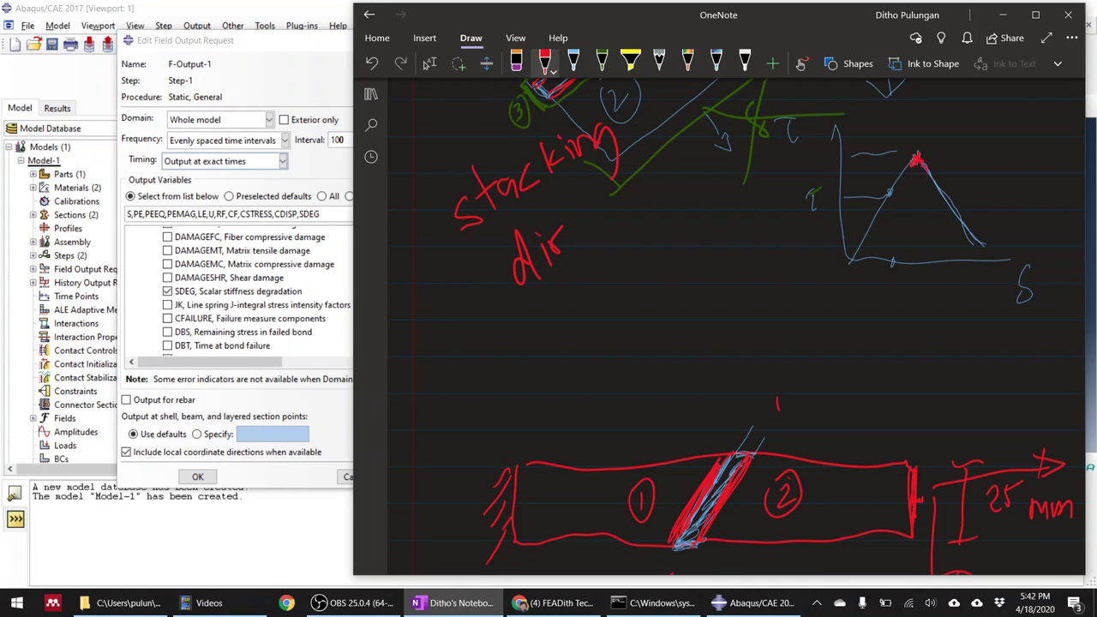
mouse_move(874, 225)
mouse_down()
mouse_move(902, 196)
mouse_move(932, 180)
mouse_move(953, 207)
mouse_move(853, 259)
mouse_move(914, 225)
mouse_move(887, 249)
mouse_move(919, 251)
mouse_up()
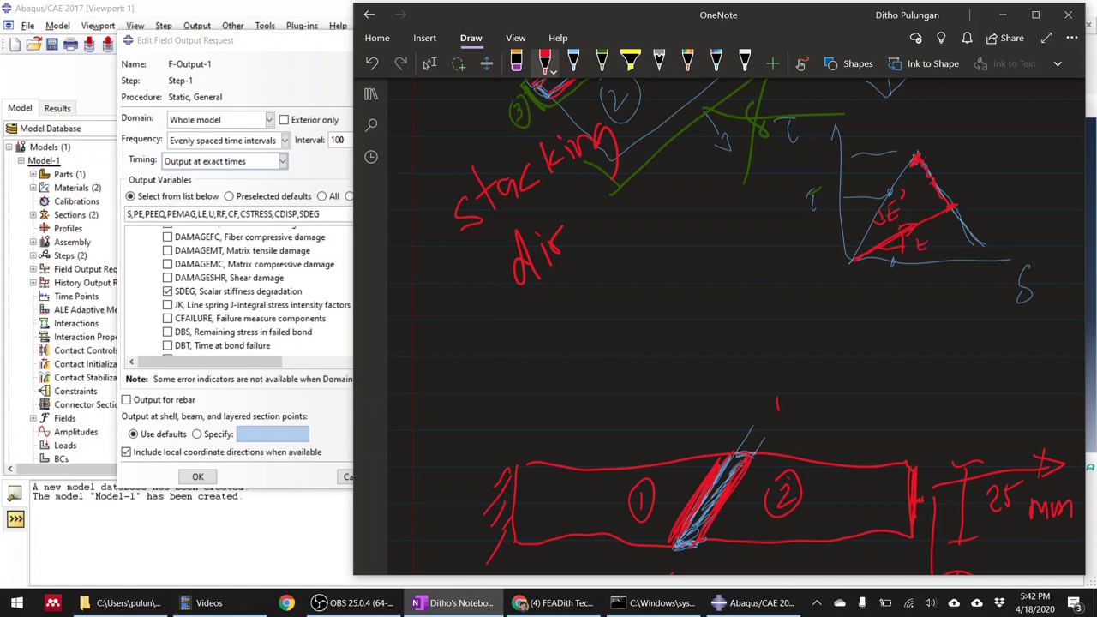
Step: Handwrite the damage relation E' = (1-d)E⁰ in red
mouse_move(722, 322)
mouse_down()
mouse_move(722, 339)
mouse_move(741, 336)
mouse_move(718, 326)
mouse_up()
drag(718, 326, 737, 314)
mouse_move(750, 294)
mouse_down()
mouse_move(747, 321)
mouse_move(786, 336)
mouse_up()
drag(776, 343, 788, 342)
drag(837, 286, 833, 360)
mouse_move(846, 317)
mouse_down()
mouse_move(847, 341)
mouse_move(874, 334)
mouse_up()
mouse_move(902, 328)
mouse_down()
mouse_move(892, 341)
mouse_move(906, 341)
mouse_up()
drag(914, 279, 917, 377)
mouse_move(956, 295)
mouse_down()
mouse_move(974, 343)
mouse_move(982, 295)
mouse_up()
mouse_move(992, 284)
mouse_down()
mouse_move(1003, 283)
mouse_move(996, 291)
mouse_up()
drag(887, 350, 876, 395)
mouse_move(898, 348)
mouse_down()
mouse_move(886, 398)
mouse_move(893, 386)
mouse_up()
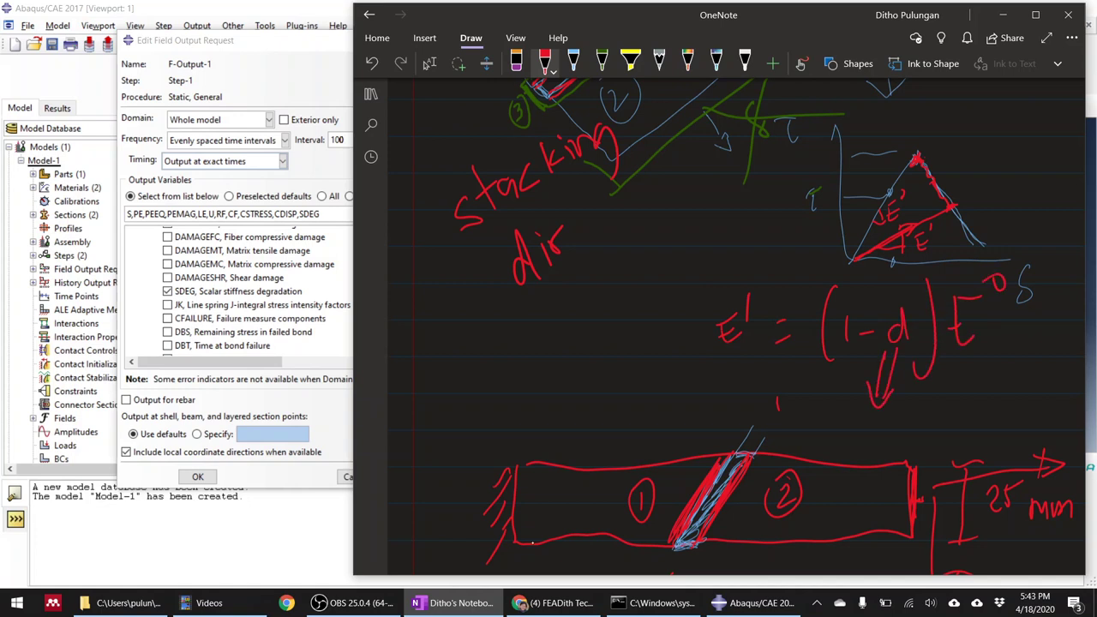
Step: Note that d goes from 0 to 1, circling the 1 and the d in (1-d)
drag(837, 413, 905, 424)
mouse_move(895, 420)
mouse_down()
mouse_move(899, 434)
mouse_move(938, 434)
mouse_up()
drag(940, 401, 948, 402)
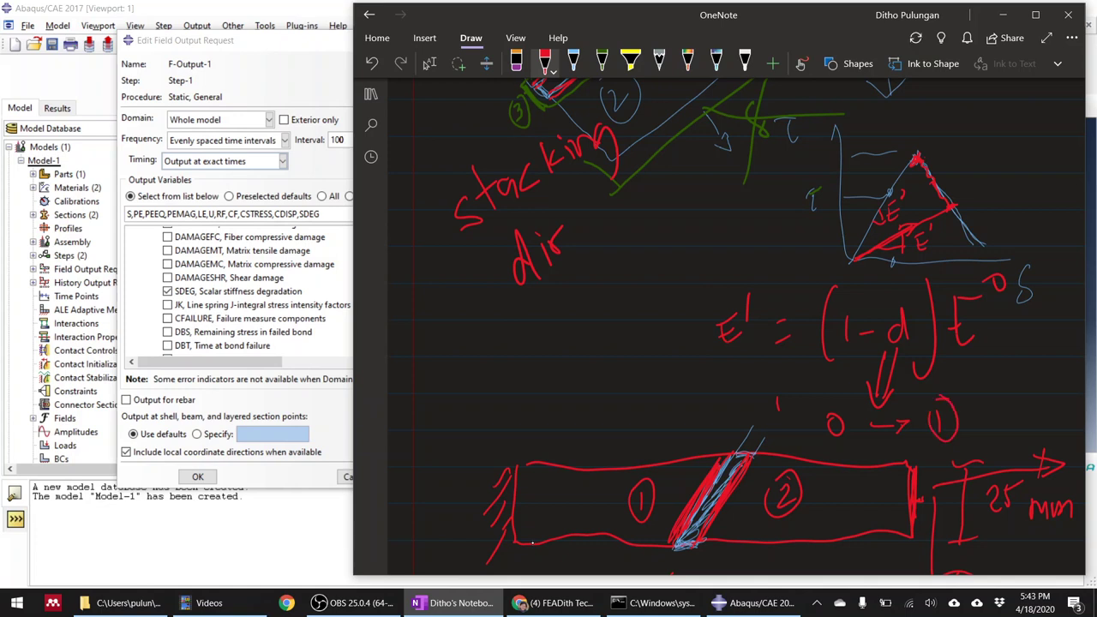
key(Escape)
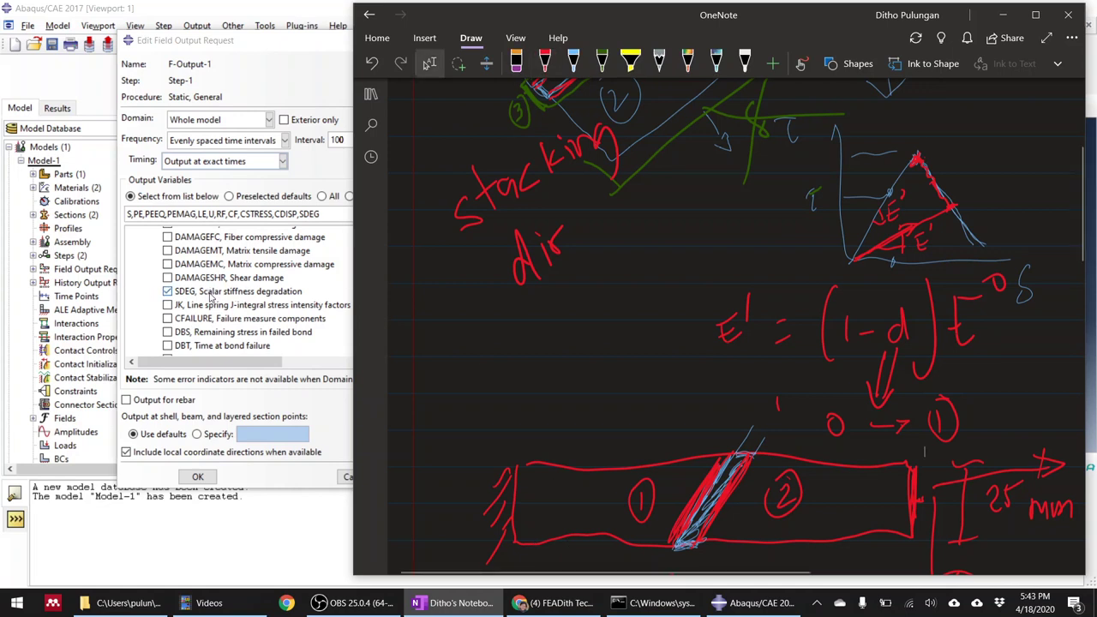
click(544, 62)
drag(909, 293, 918, 298)
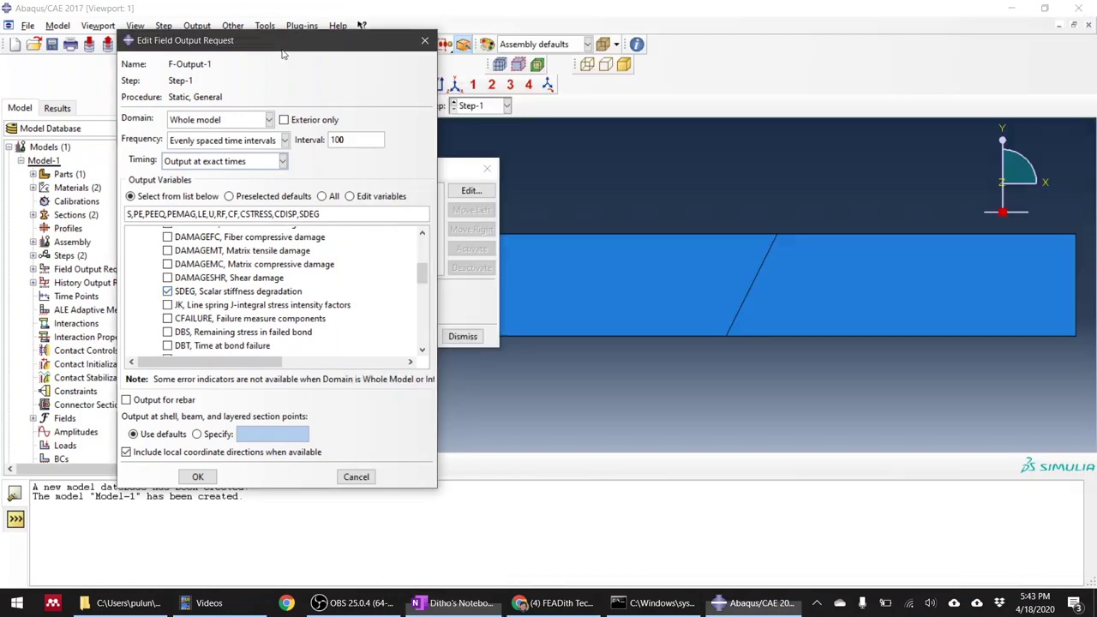
Step: Back in Abaqus, save the field output request and close its manager
click(287, 43)
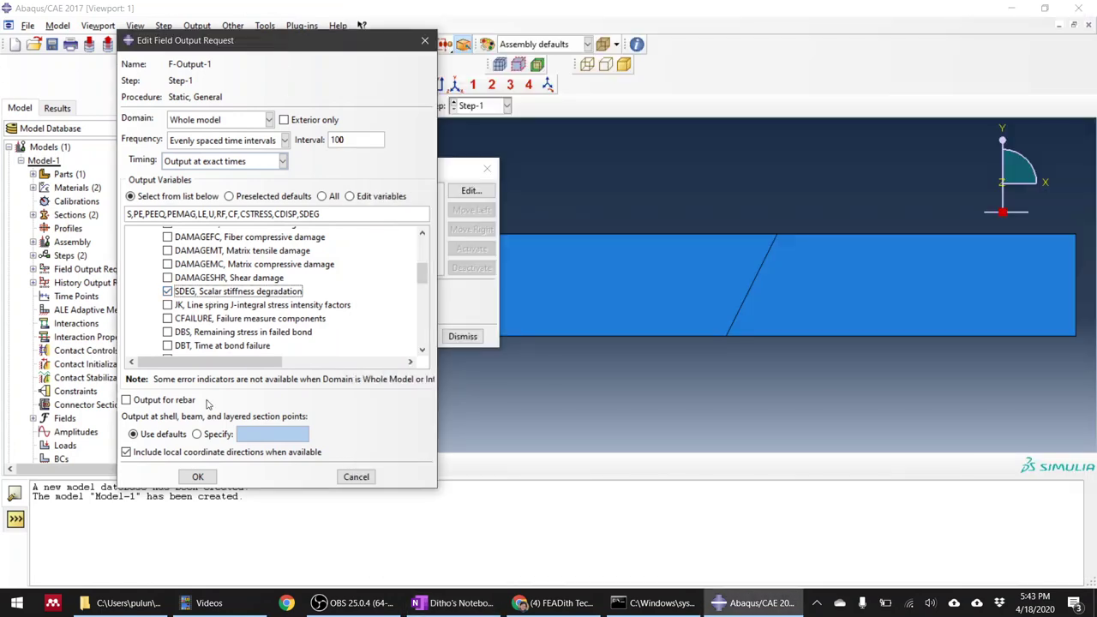
click(198, 477)
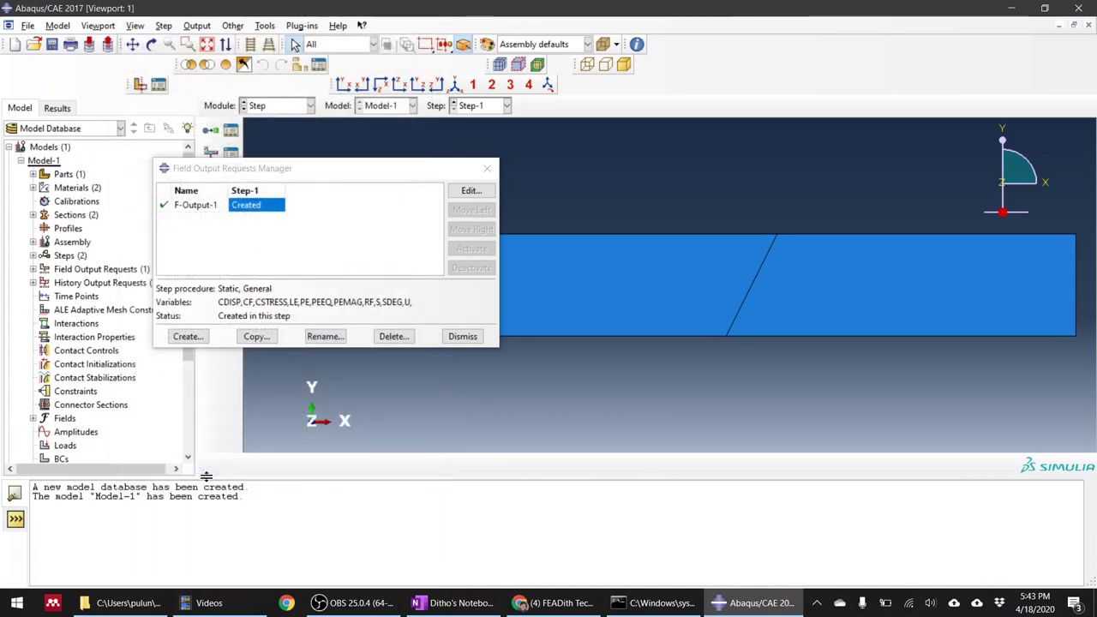
click(462, 336)
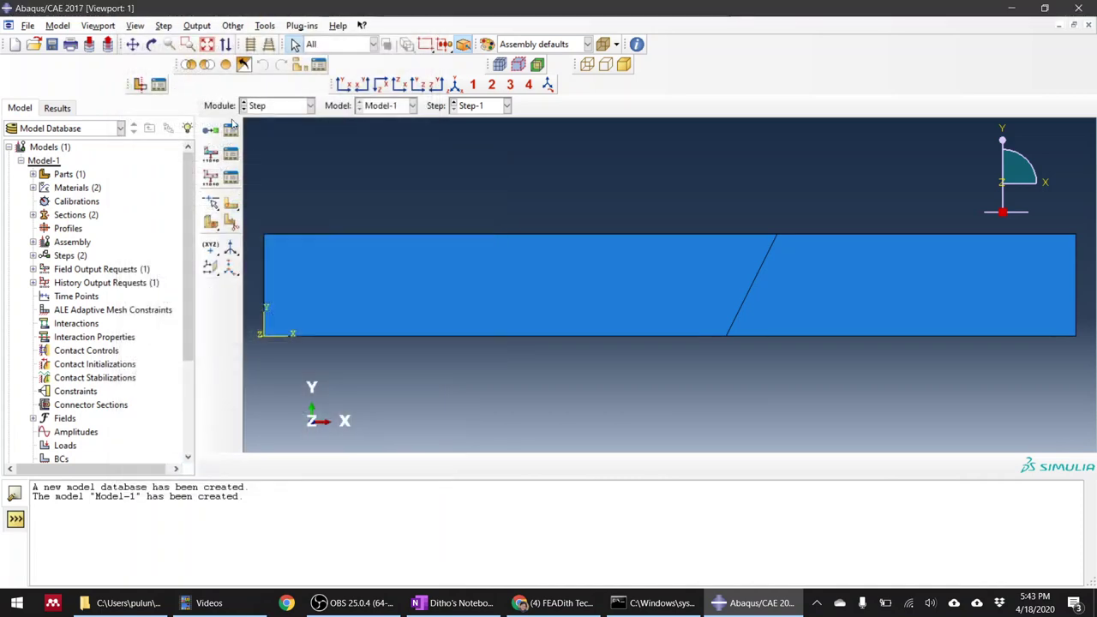
Step: Open H-Output-1 from the History Output Requests Manager and review its Energy variables
click(231, 178)
double_click(120, 140)
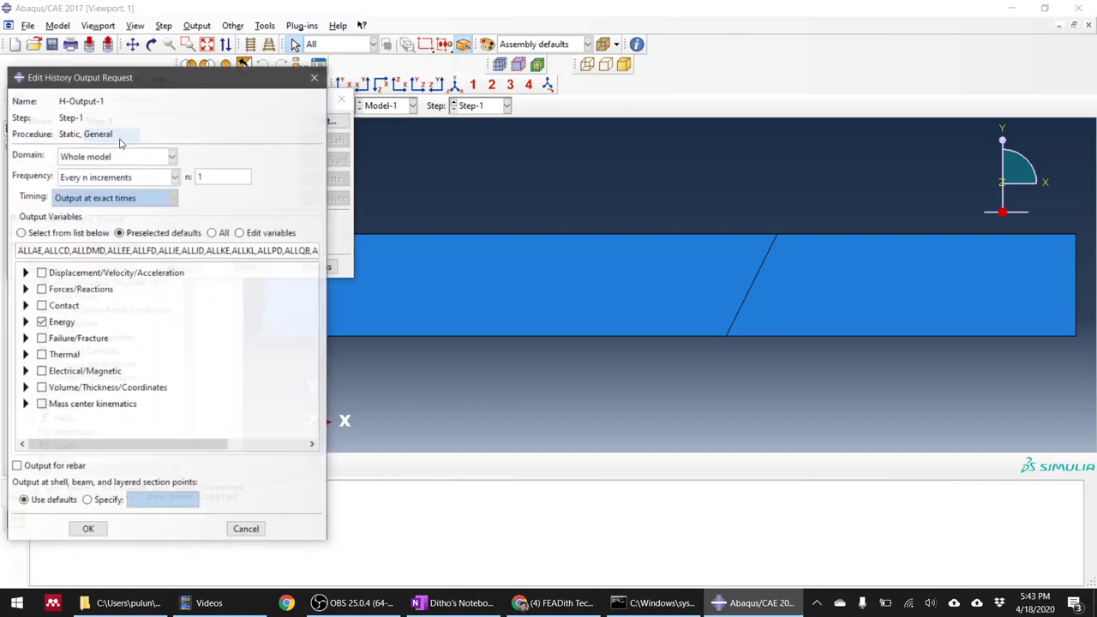
drag(133, 78, 321, 72)
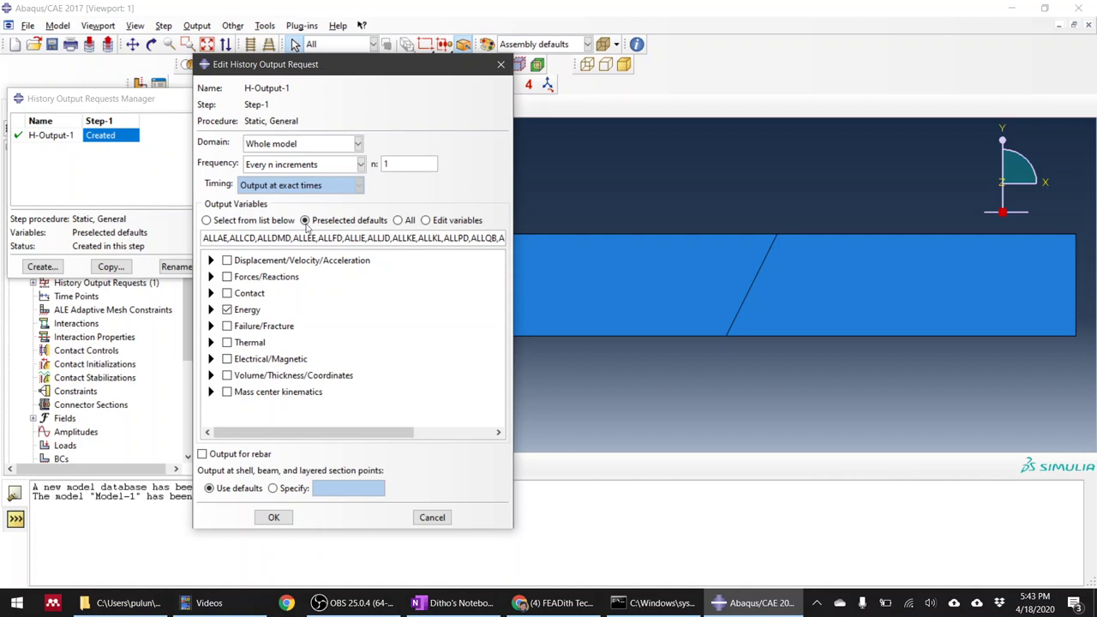
click(211, 310)
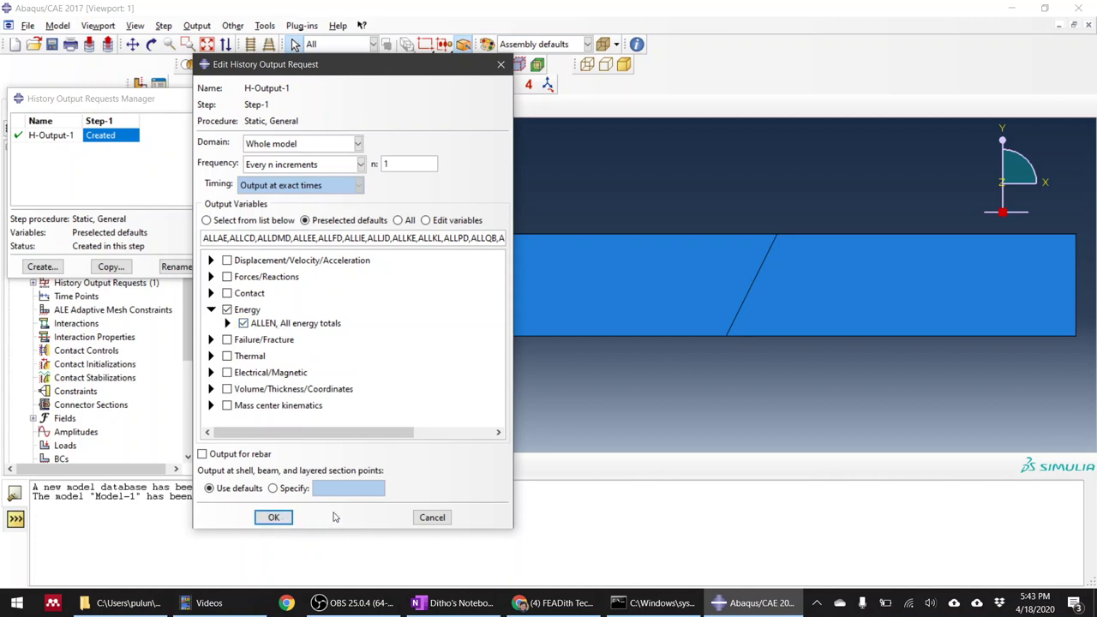
click(274, 517)
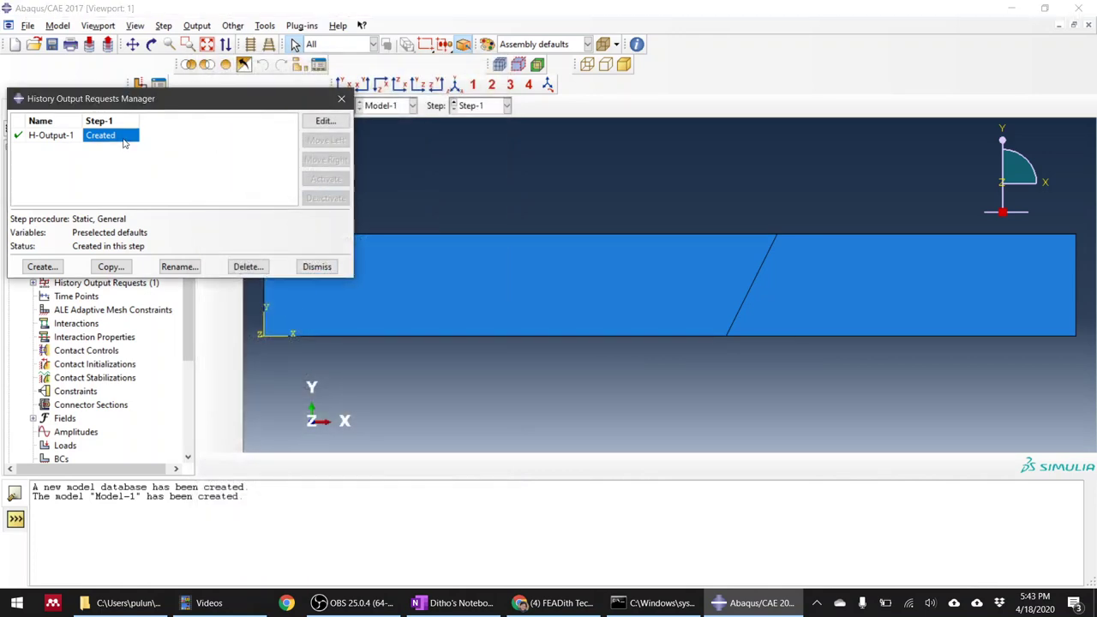
Step: Set H-Output-1 to write at 1000 evenly spaced time intervals
double_click(124, 143)
click(360, 164)
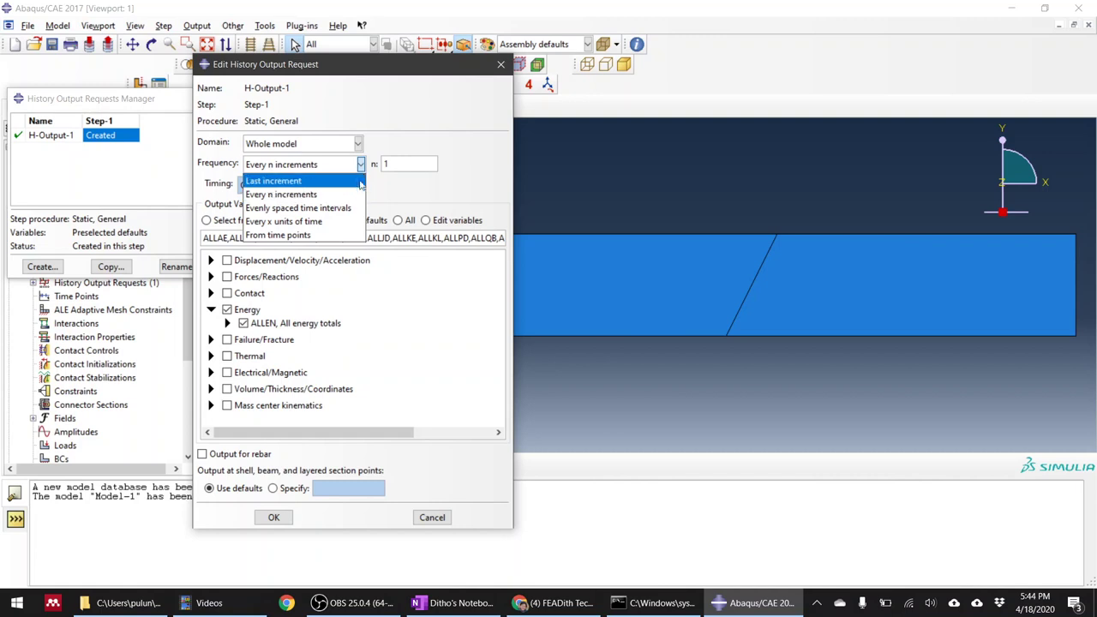
click(416, 208)
click(338, 166)
click(298, 208)
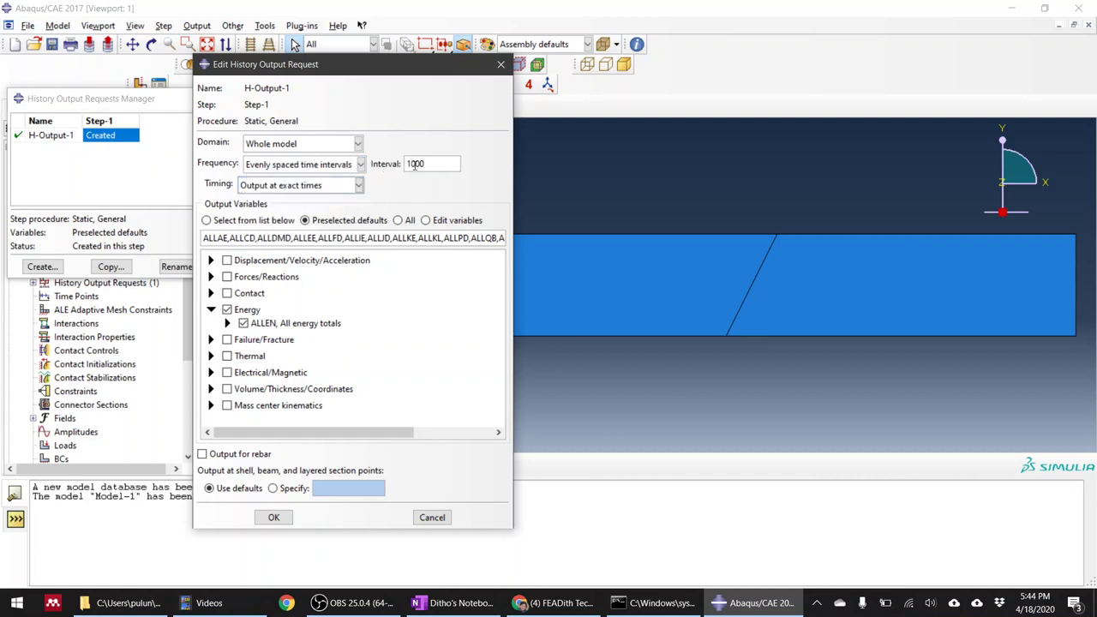
click(273, 517)
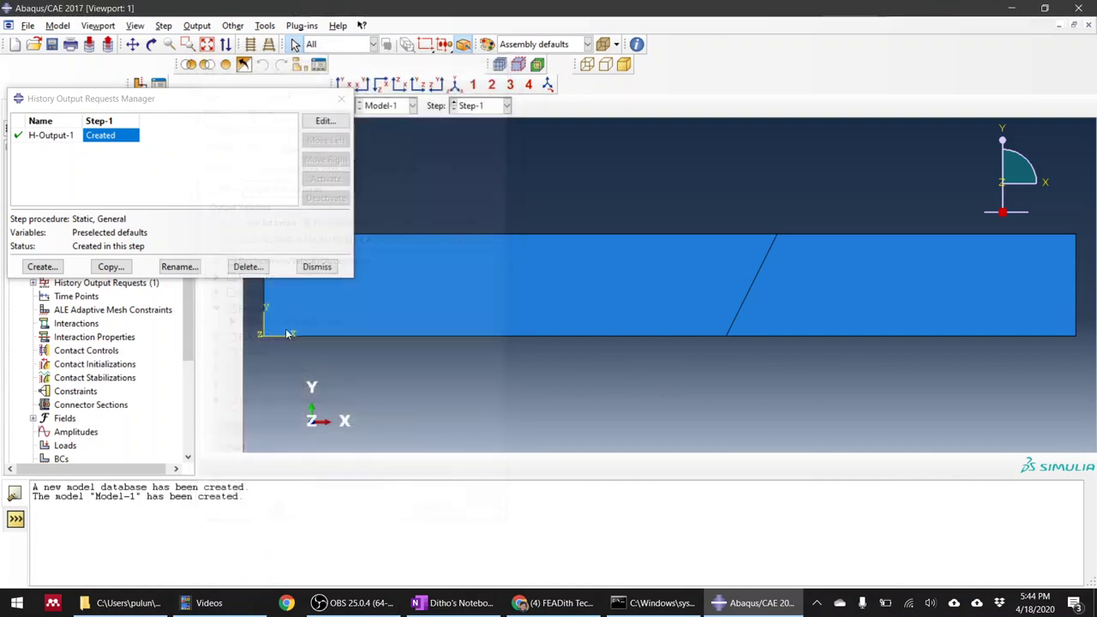
click(317, 268)
Step: Switch the module from Interaction to Load for Step-1
click(266, 106)
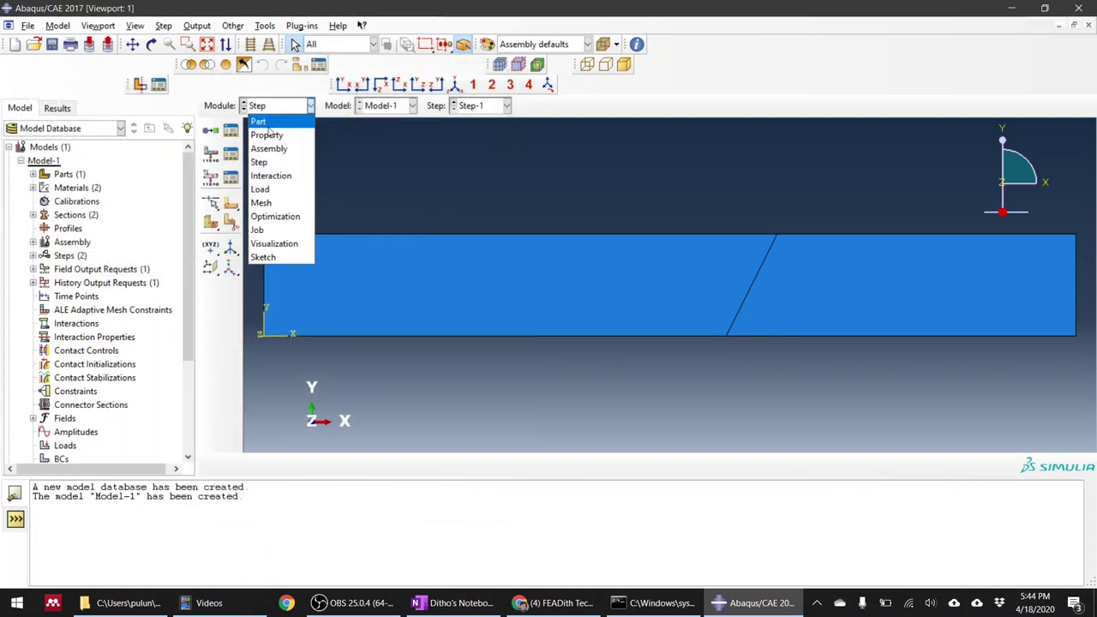
click(281, 176)
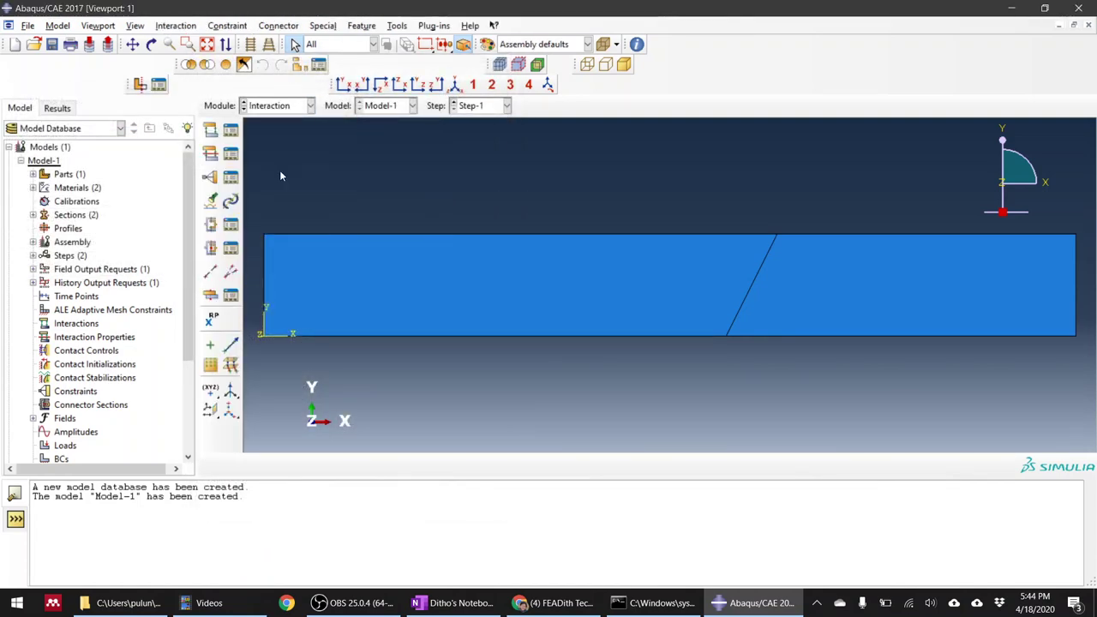
click(286, 107)
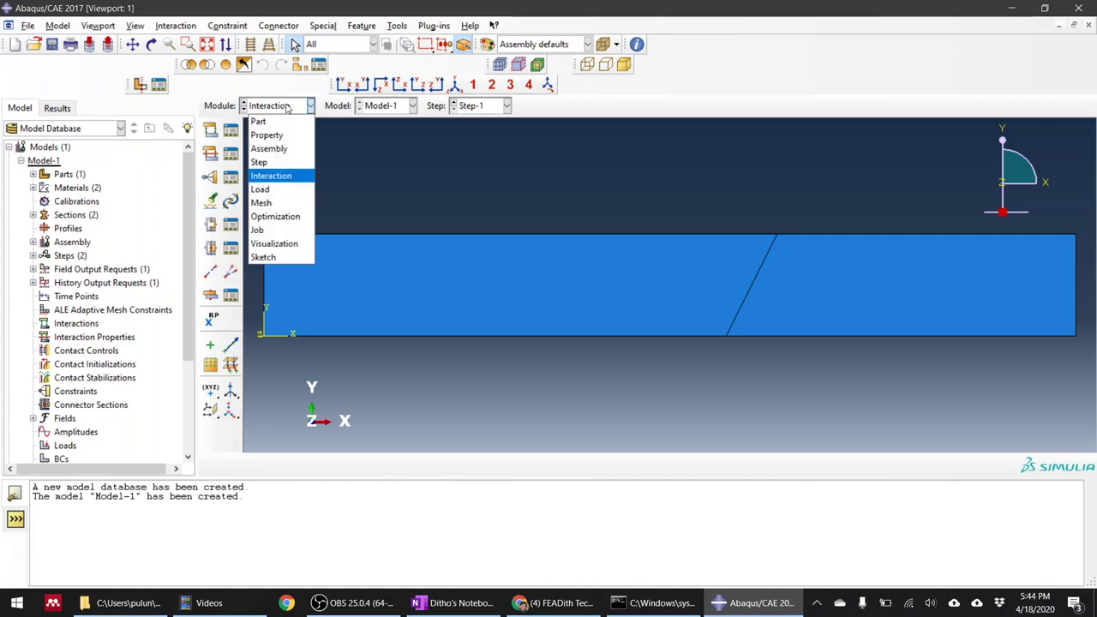
click(259, 189)
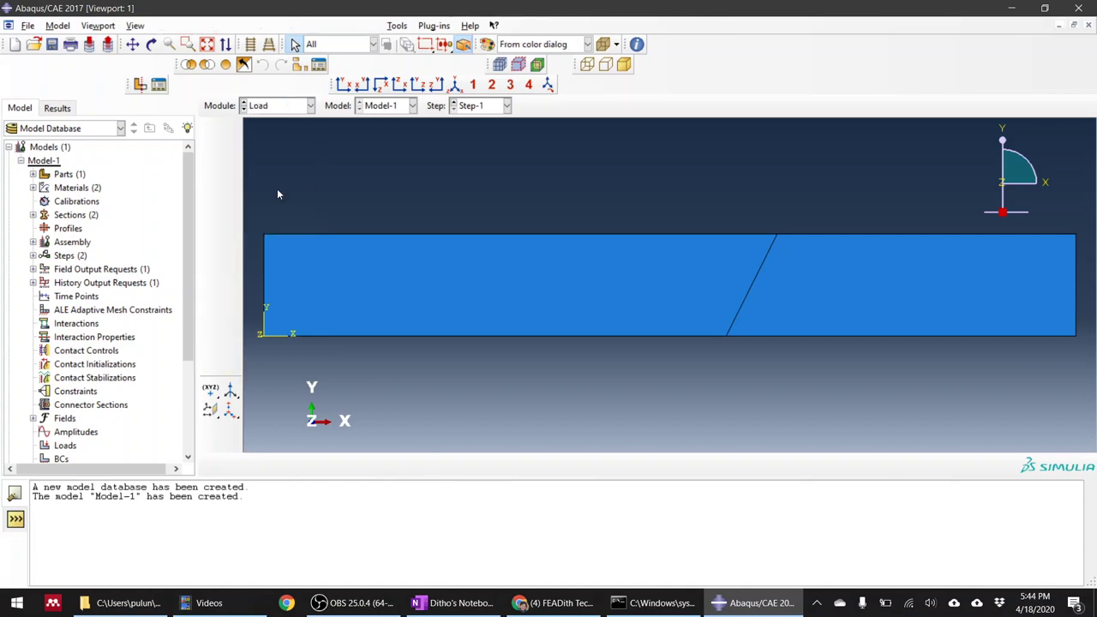
scroll(598, 237, down, 5)
scroll(652, 244, up, 3)
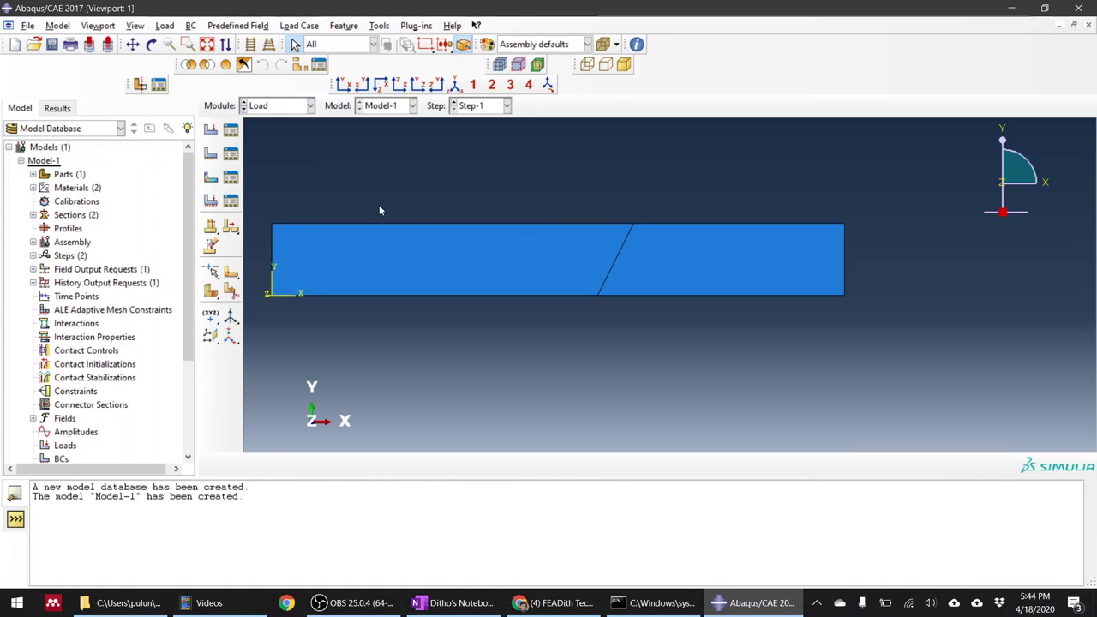
scroll(343, 195, down, 2)
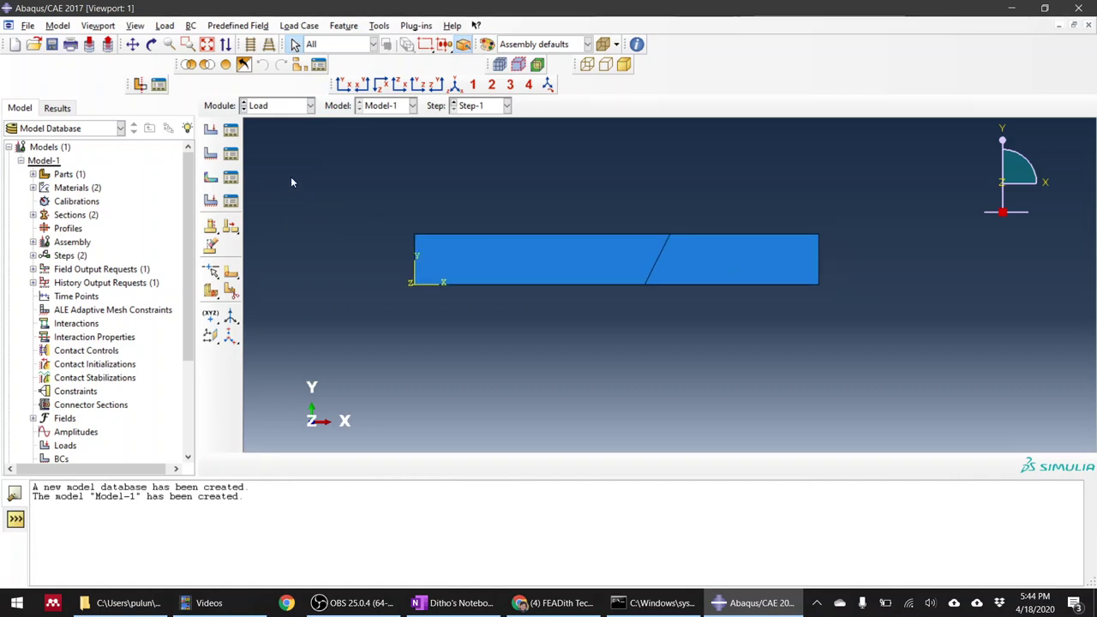
Step: Create BC-1 fixing the left edge set fixset with U1, U2 and UR3 = 0
click(210, 155)
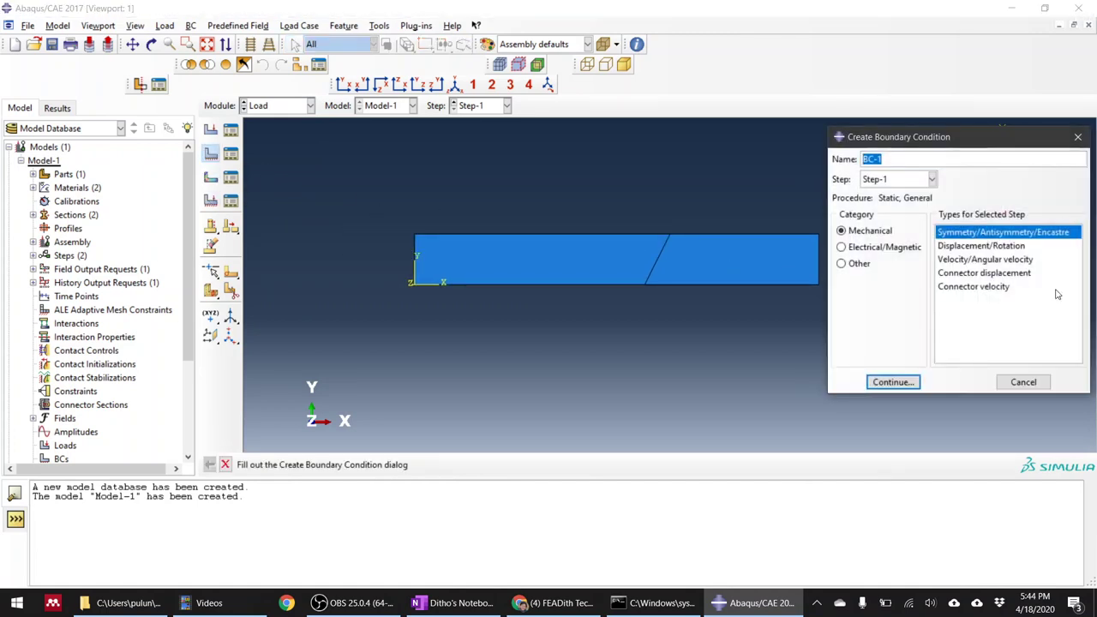
click(988, 248)
click(910, 387)
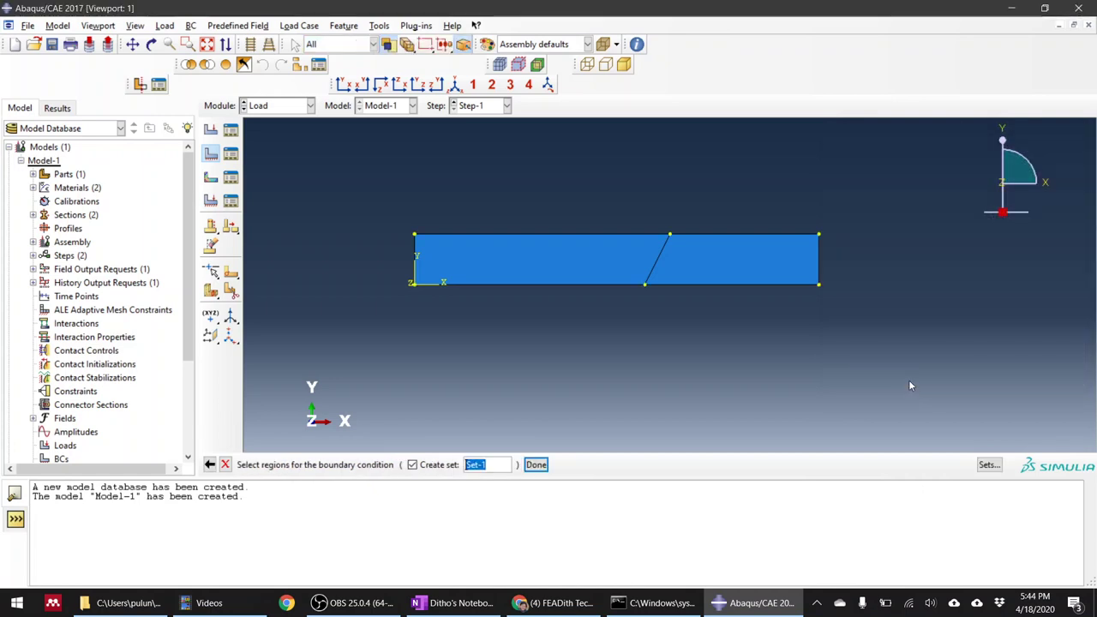
scroll(416, 226, up, 3)
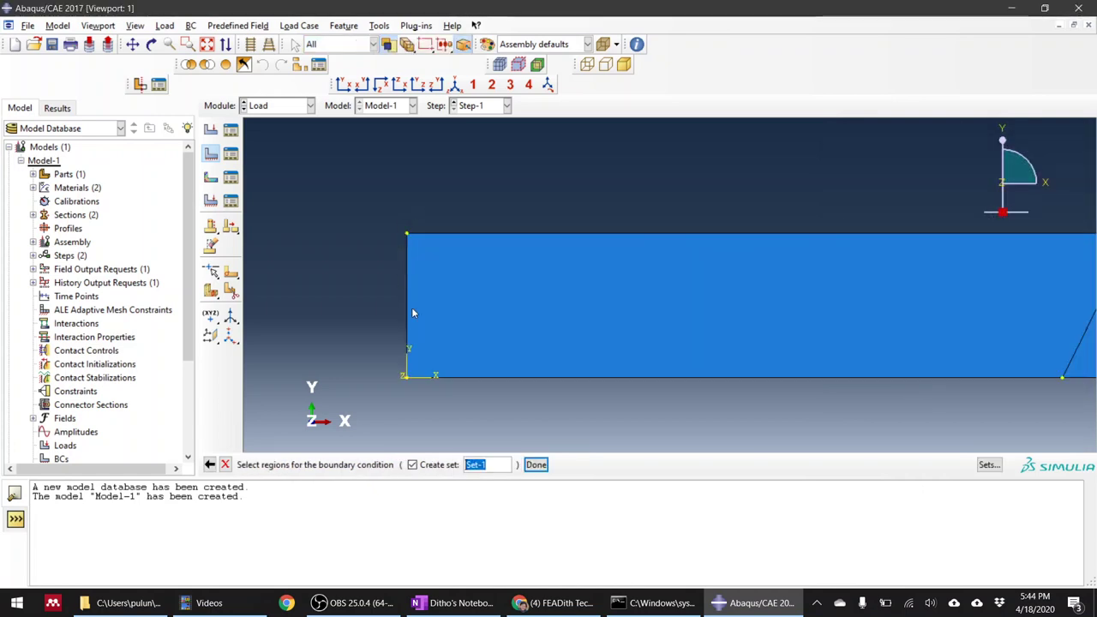
click(406, 306)
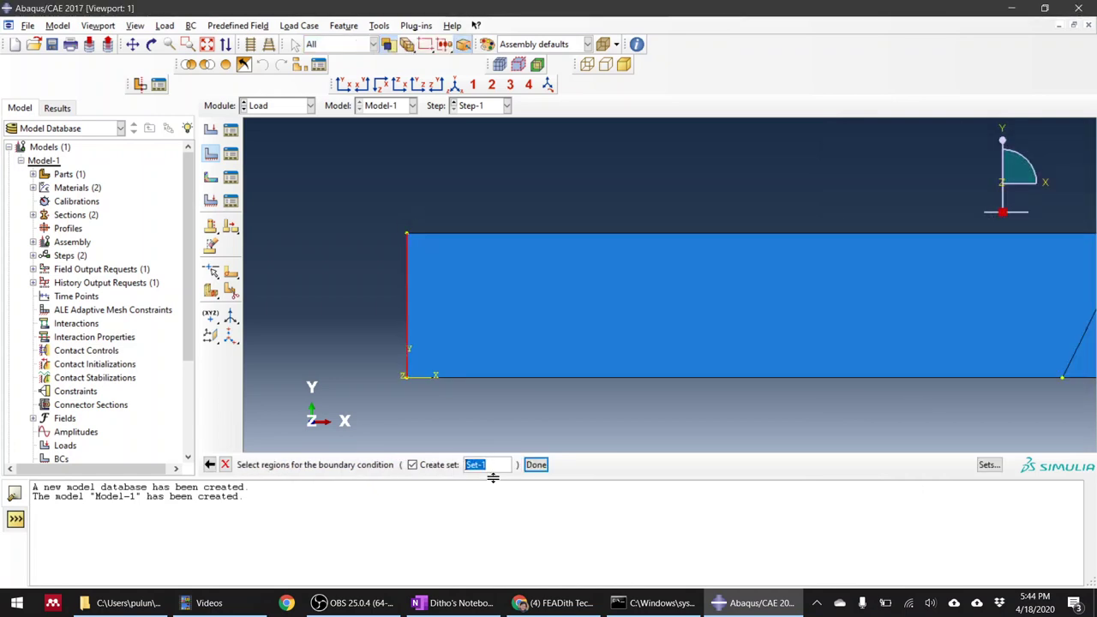
text(fixset)
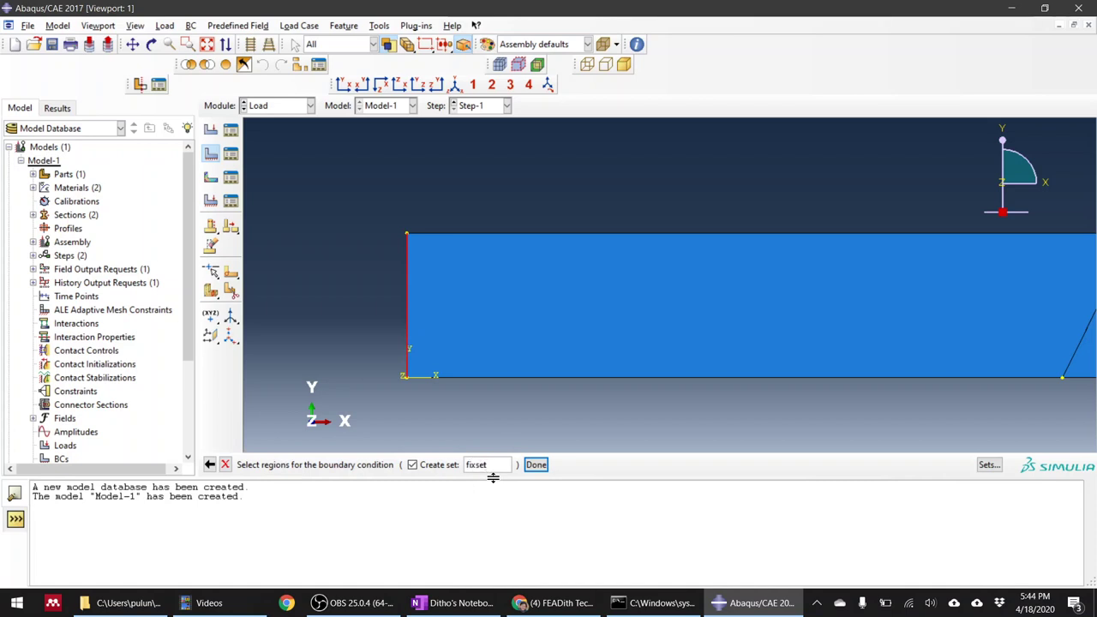
click(536, 464)
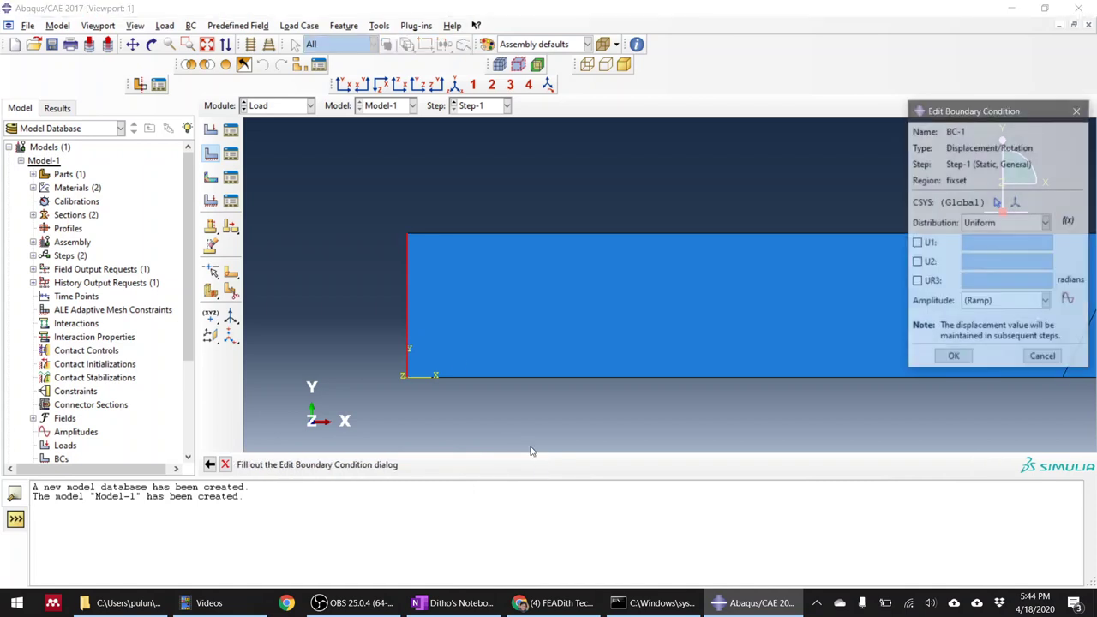
click(917, 242)
click(917, 262)
click(917, 282)
click(953, 359)
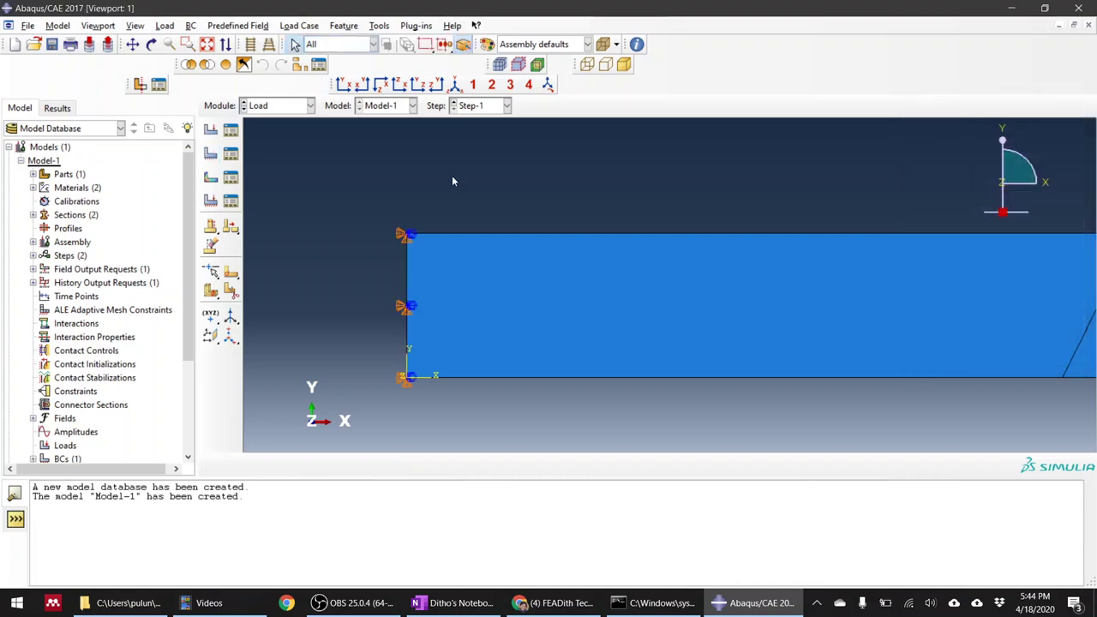
scroll(452, 174, down, 2)
scroll(813, 232, up, 1)
Step: Start BC-2 as a Displacement/Rotation condition on the right edge set loadset
click(210, 155)
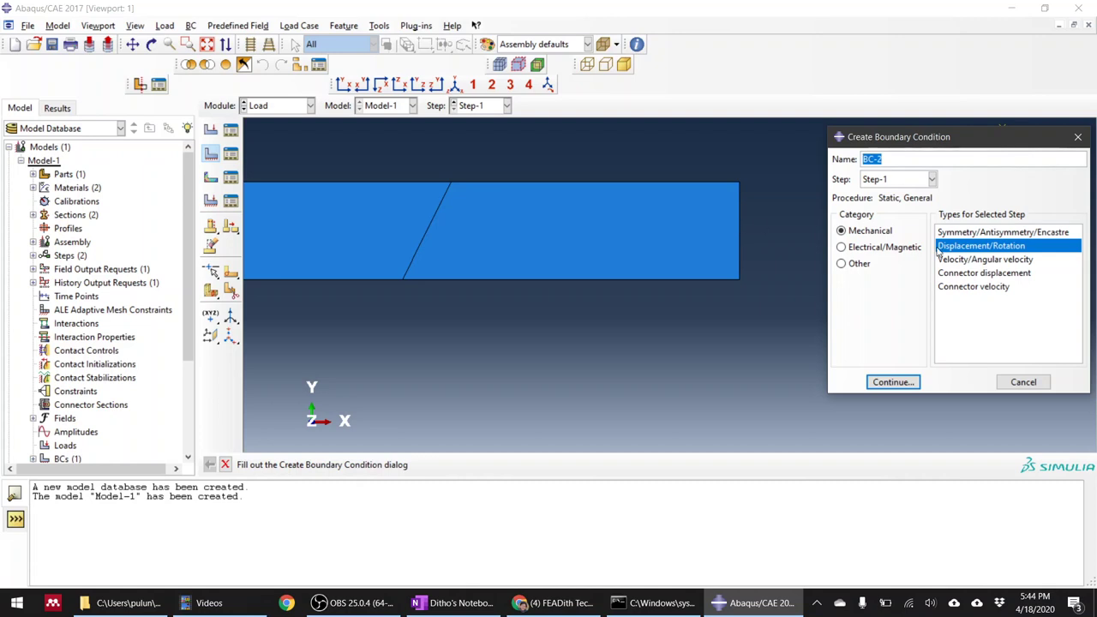
click(957, 248)
click(893, 383)
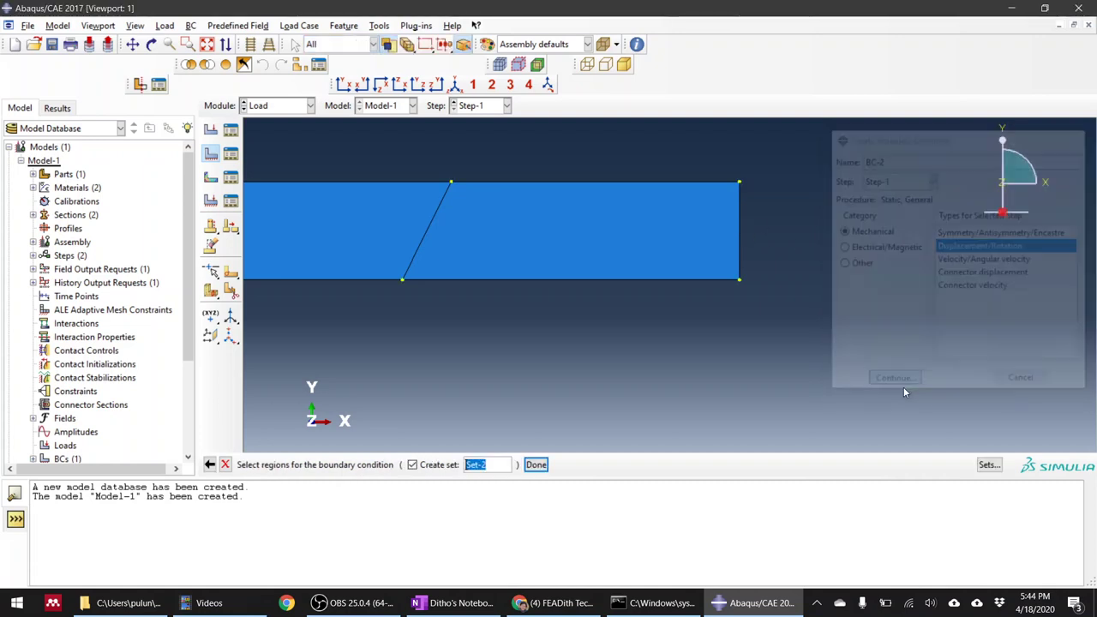
text(loadset)
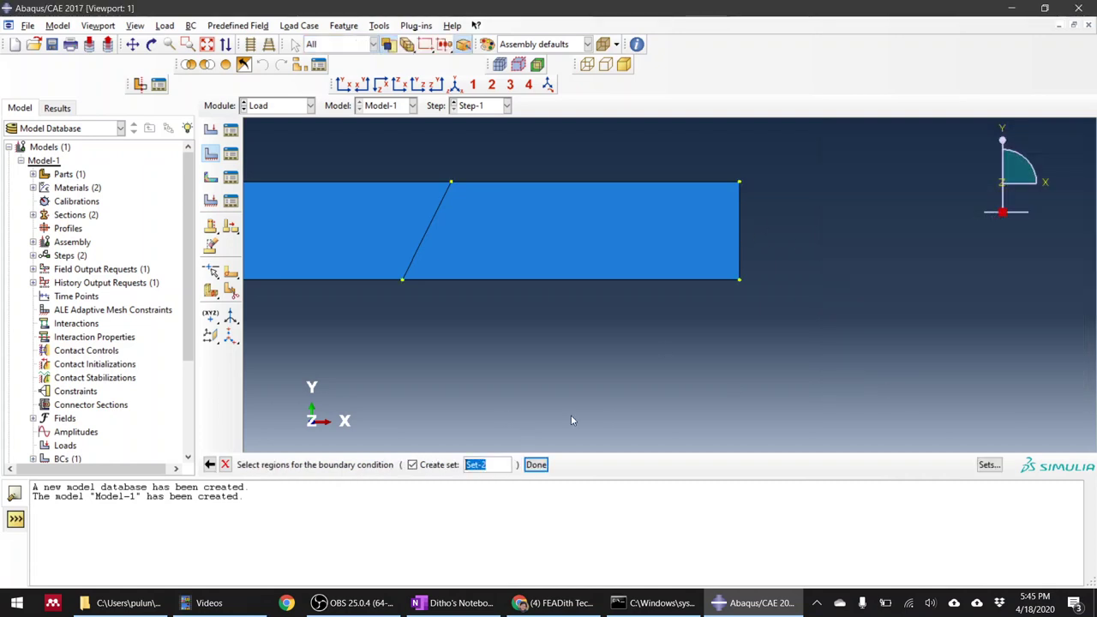
click(741, 223)
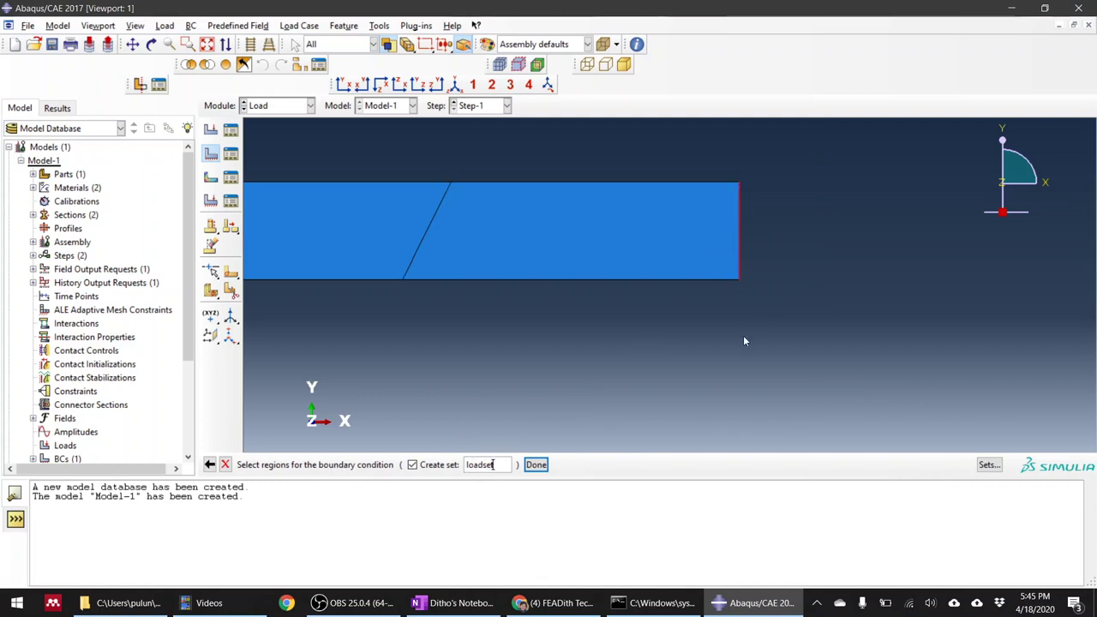
middle_click(742, 333)
drag(986, 111, 630, 179)
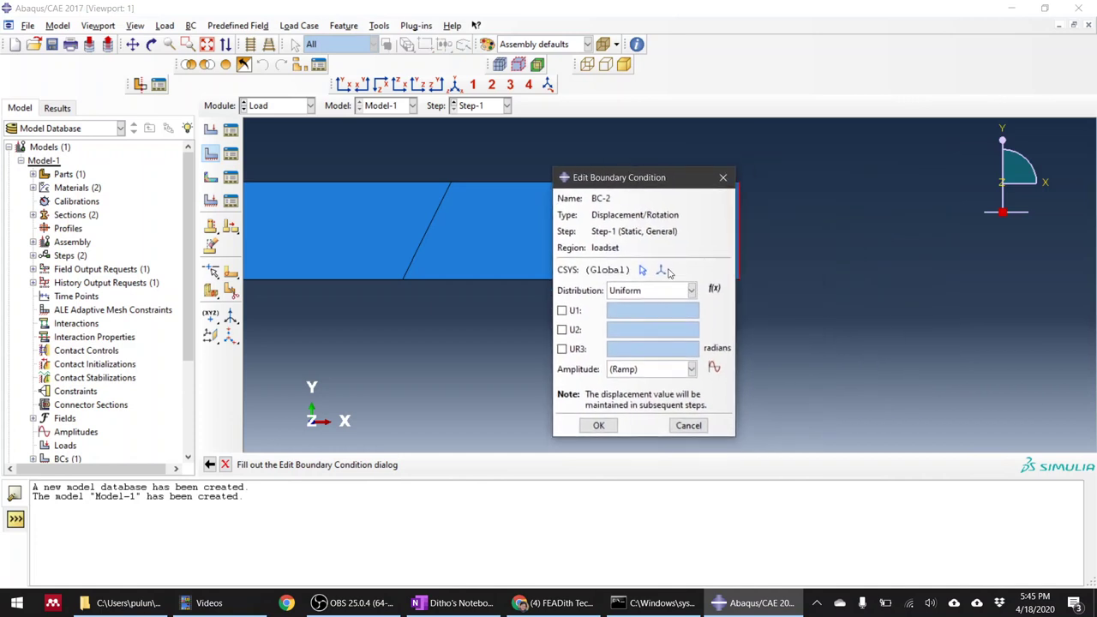
Step: Constrain U1, U2 and UR3 on loadset, with U1 = 2 and U2 = -10
click(562, 311)
click(562, 330)
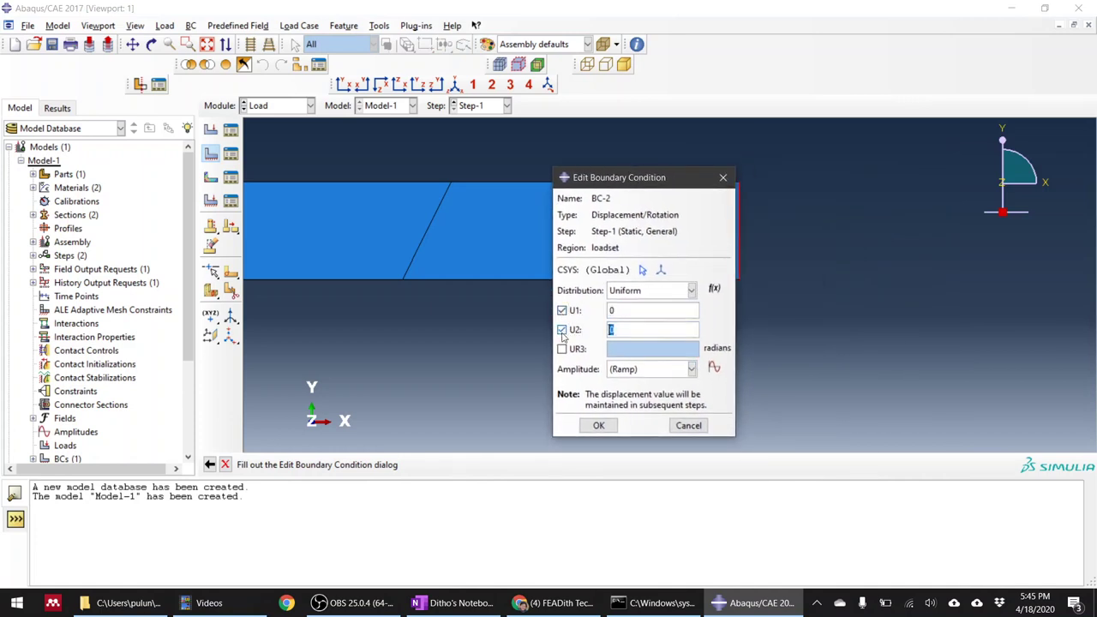
click(562, 349)
drag(635, 186, 358, 171)
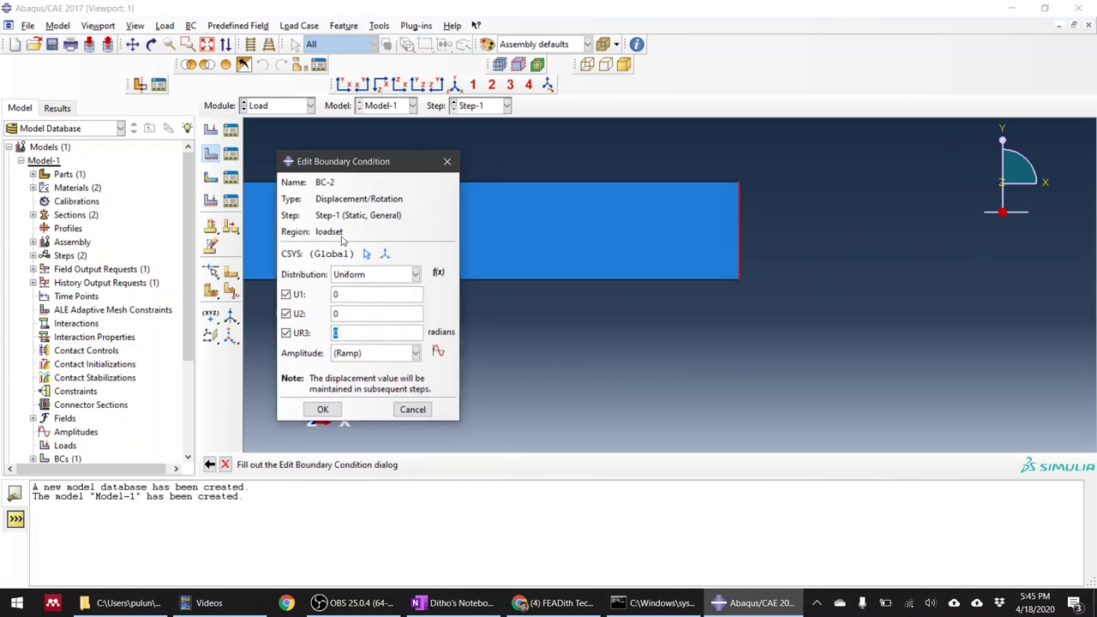
click(358, 301)
key(BackSpace)
text(2)
double_click(364, 315)
click(323, 409)
scroll(857, 351, down, 5)
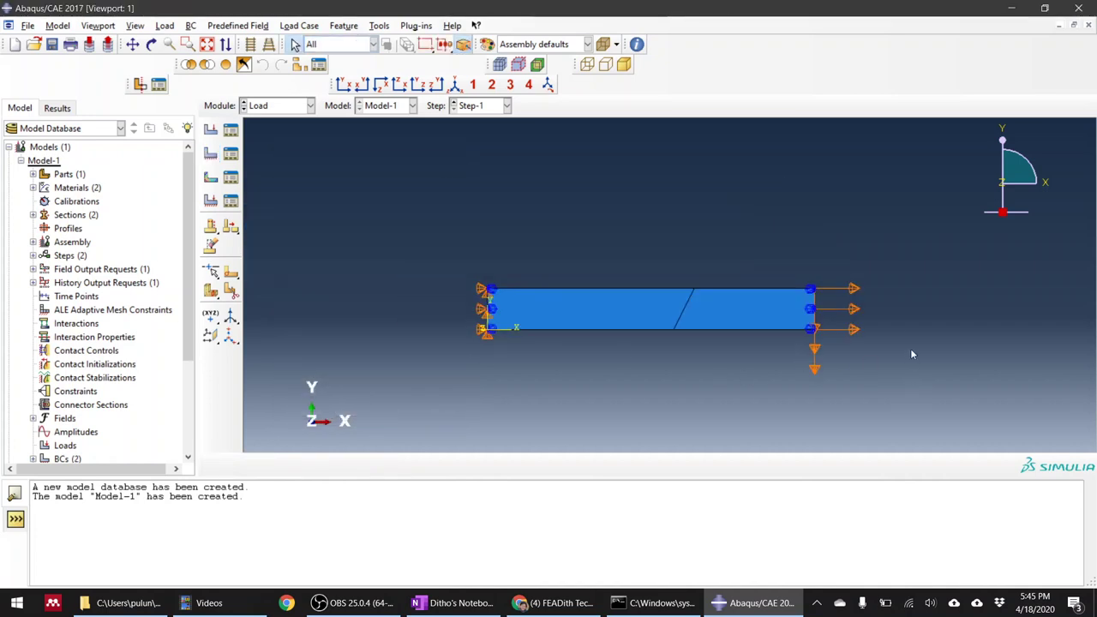
scroll(852, 358, up, 4)
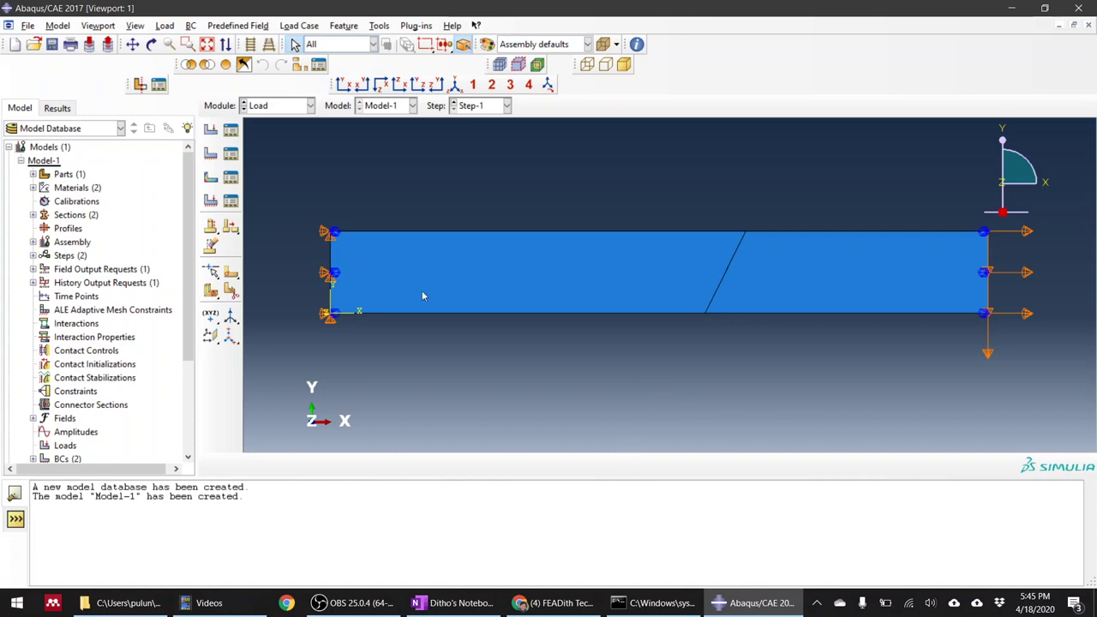
click(295, 110)
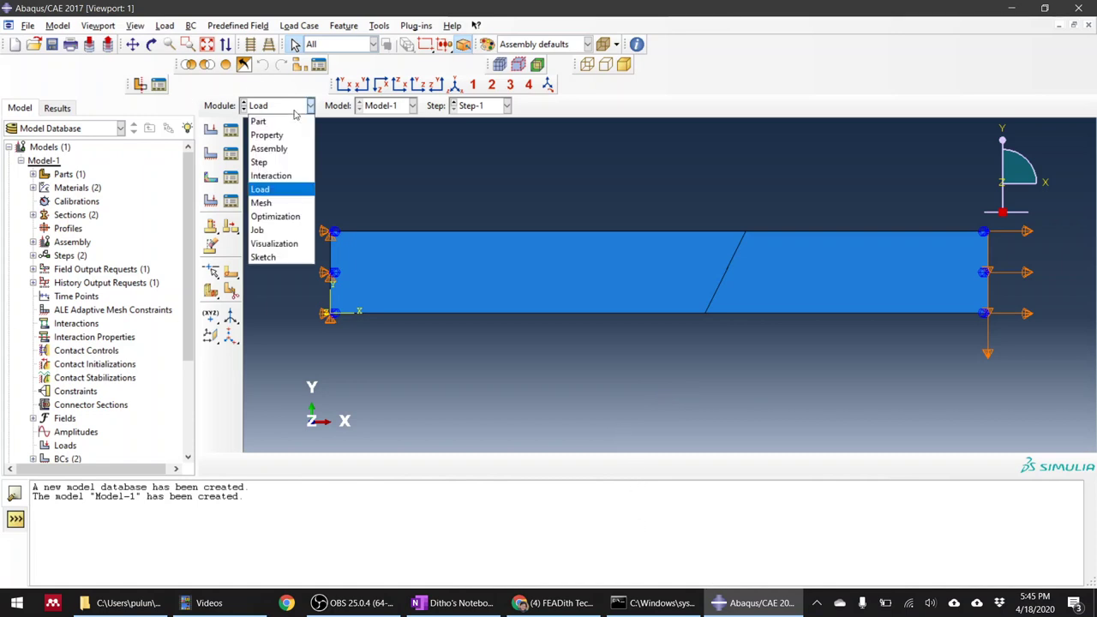
Step: Enter the Mesh module and work on Part-1 instead of the dependent assembly instance
click(277, 203)
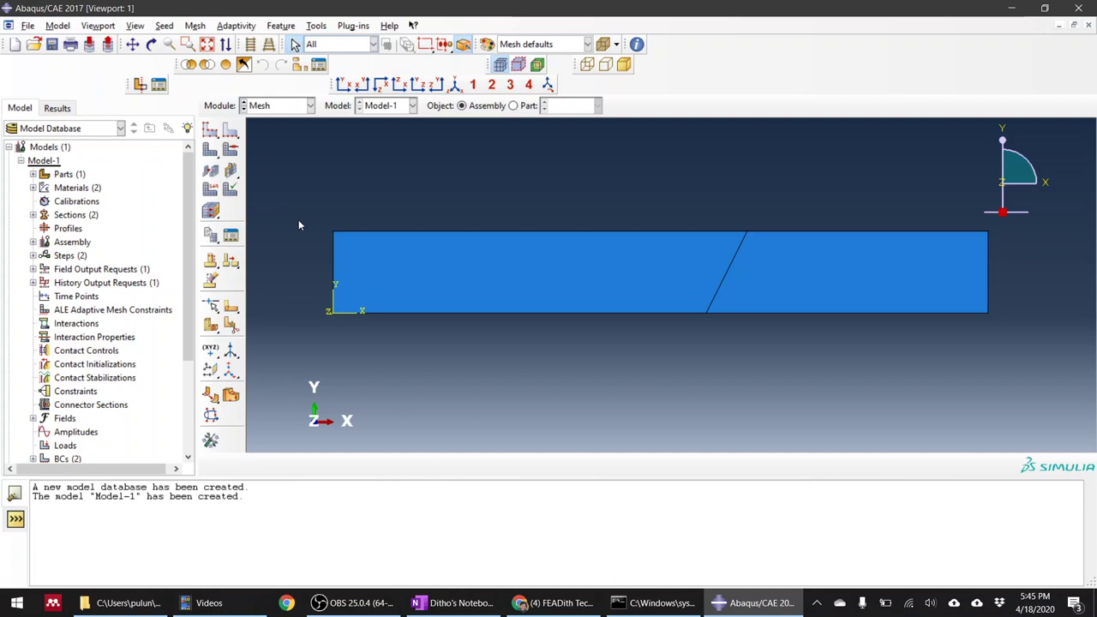
click(207, 131)
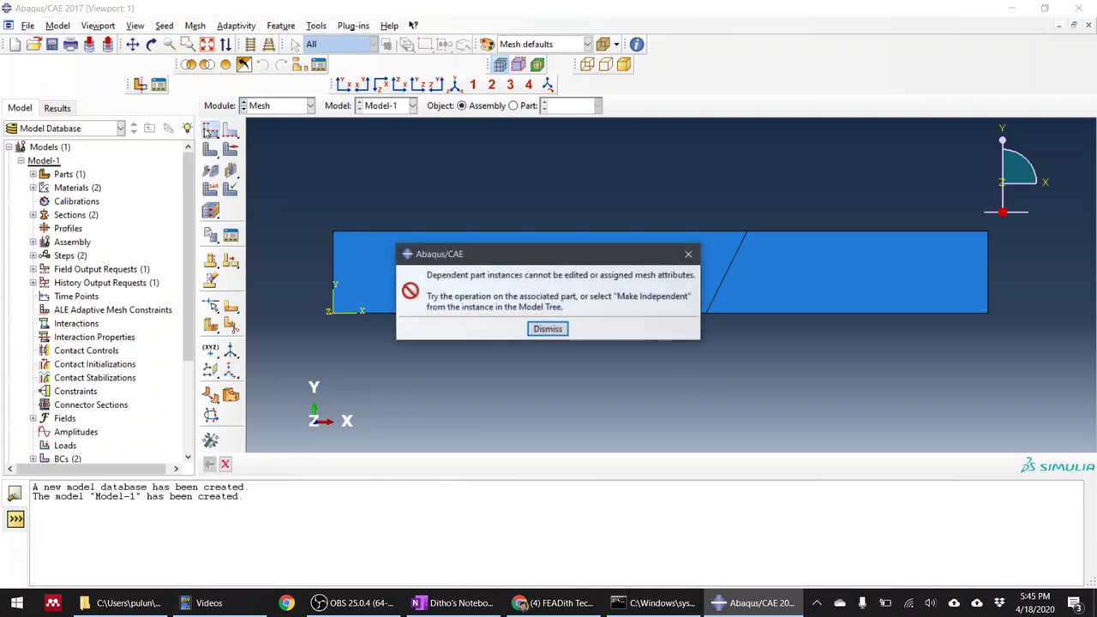
click(536, 330)
click(513, 105)
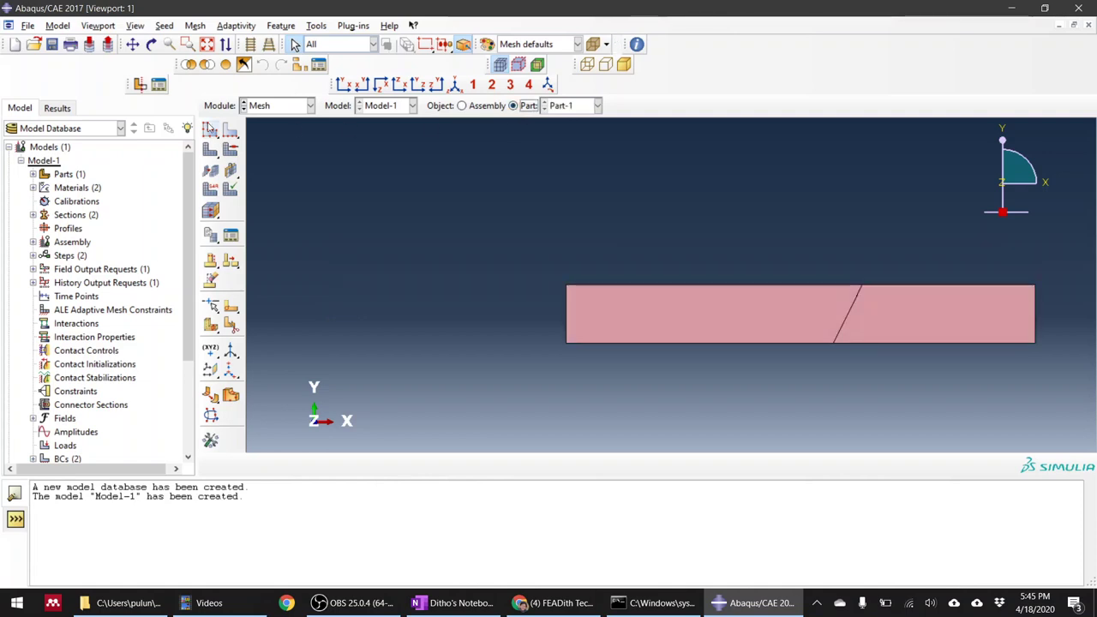
Step: Seed Part-1 with a global size of 2
click(209, 130)
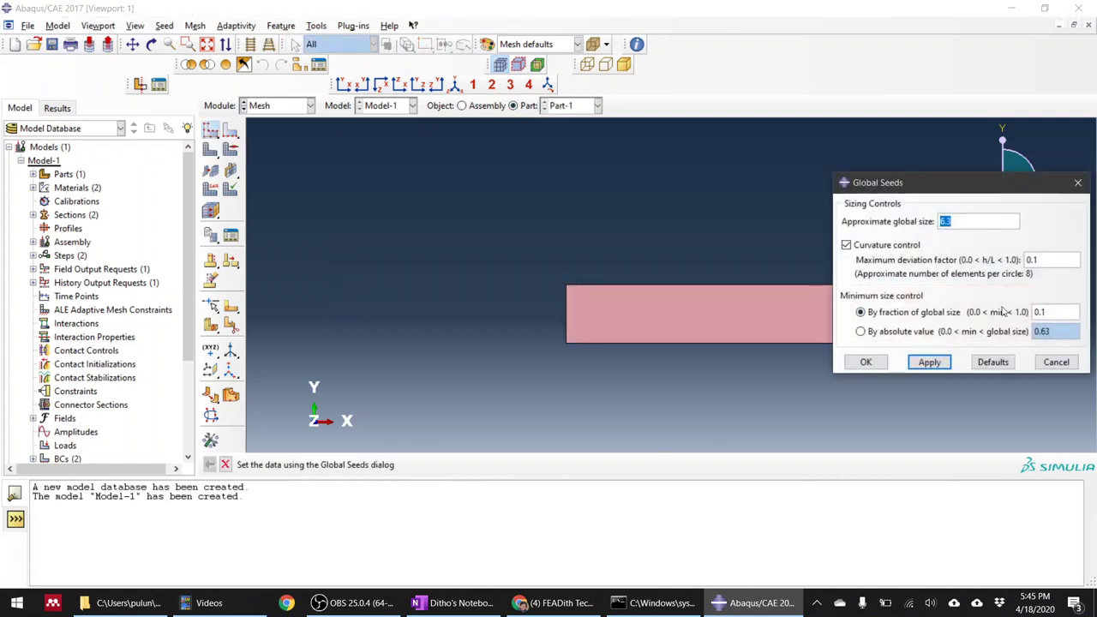
drag(933, 189, 227, 222)
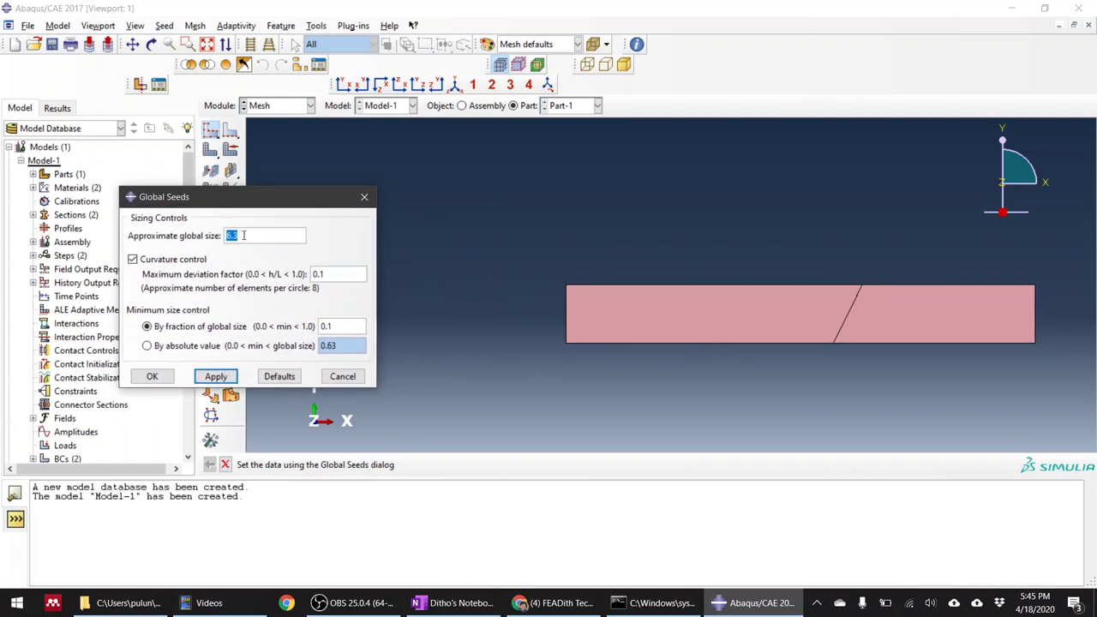
text(2)
click(216, 376)
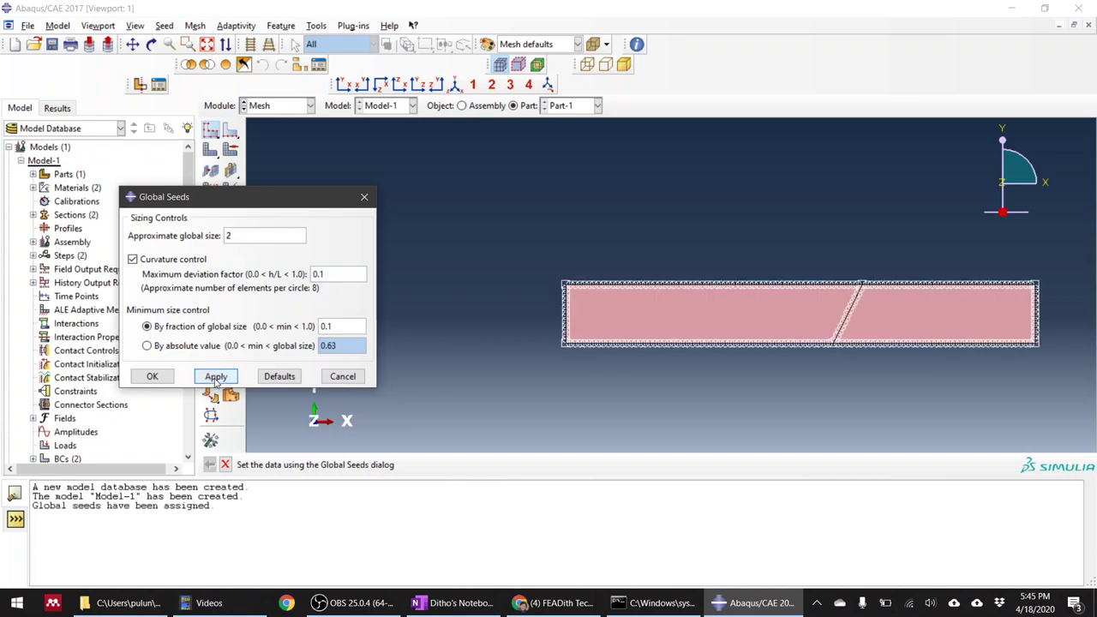
click(134, 381)
Step: Mesh Part-1, generating 1313 elements, and zoom in on the mesh
click(210, 149)
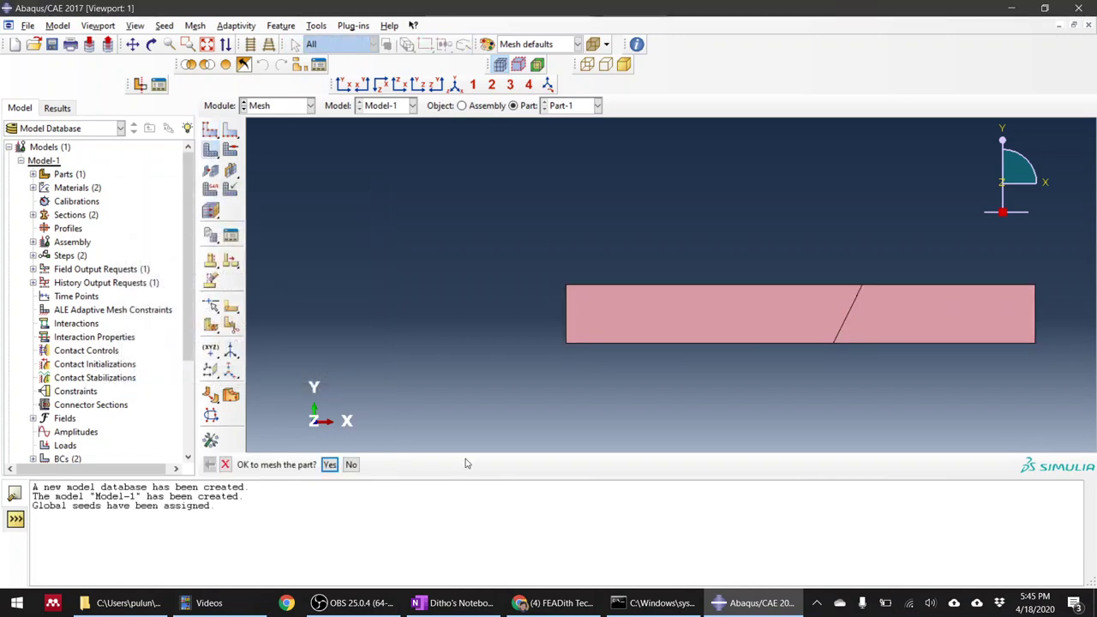
click(329, 464)
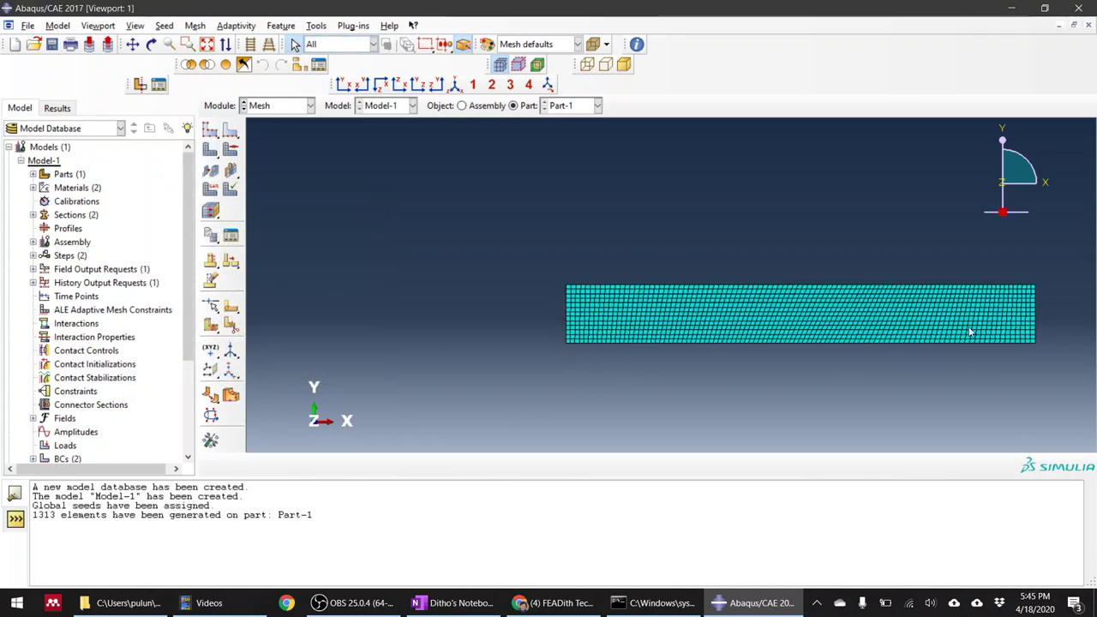
scroll(964, 330, up, 2)
scroll(901, 330, up, 1)
scroll(883, 333, down, 2)
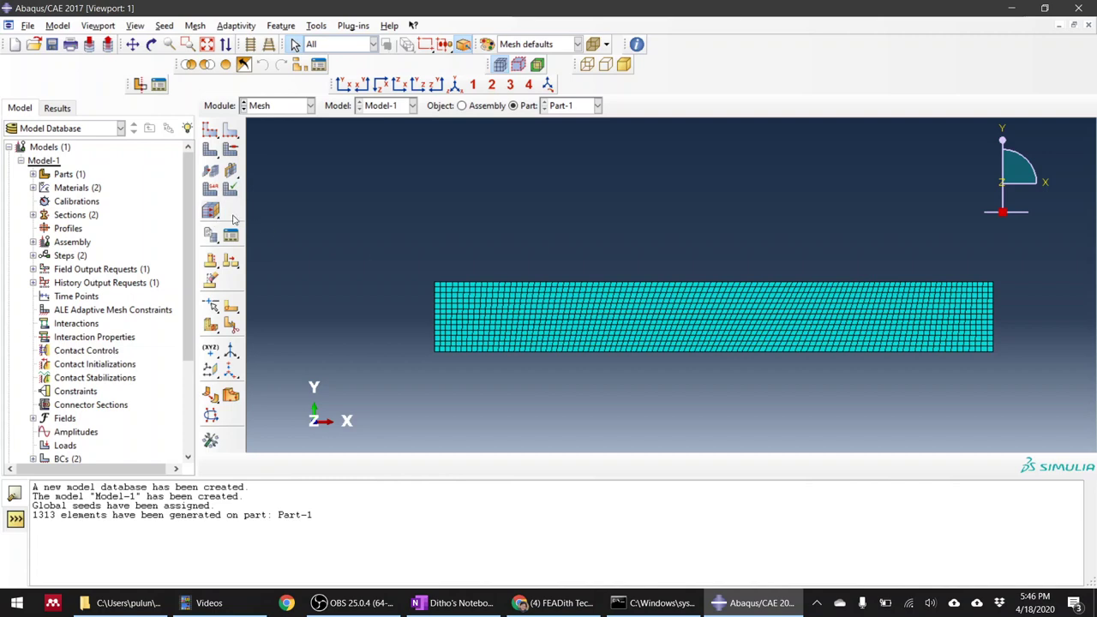
scroll(828, 368, up, 2)
scroll(814, 364, down, 1)
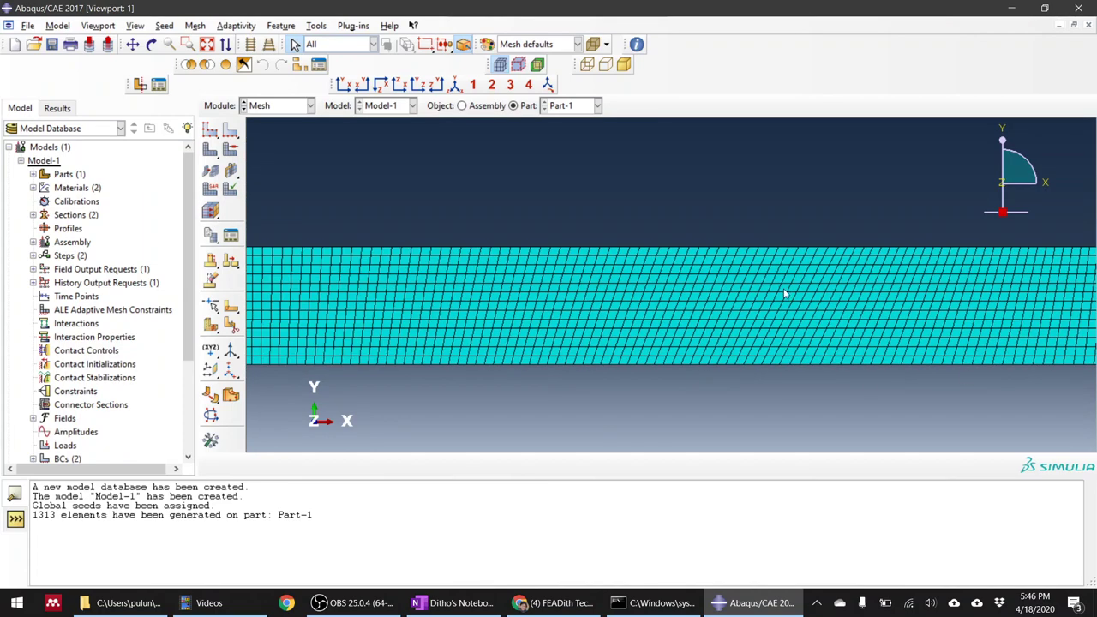
Step: Colour the strip by Materials and show the native part geometry instead of the mesh
click(520, 44)
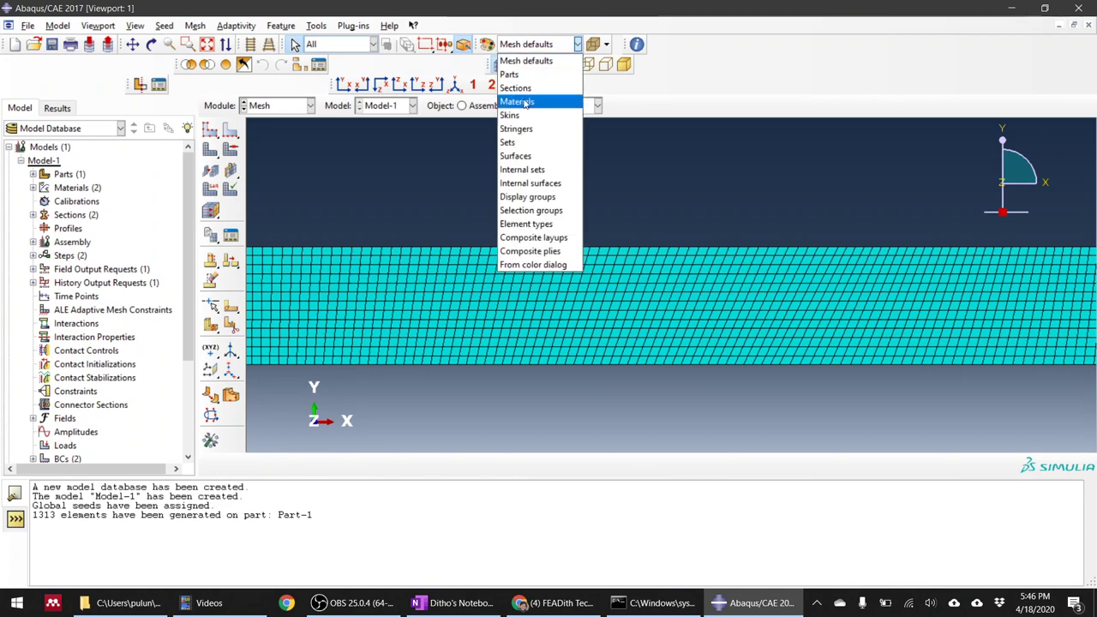
click(527, 101)
scroll(846, 303, up, 1)
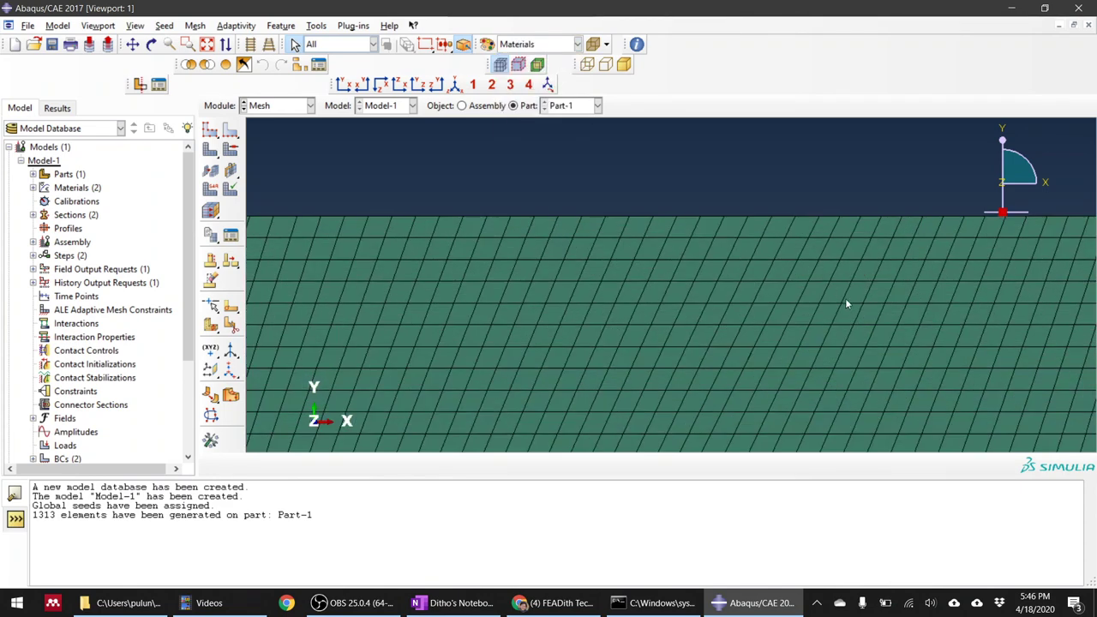
scroll(658, 249, down, 2)
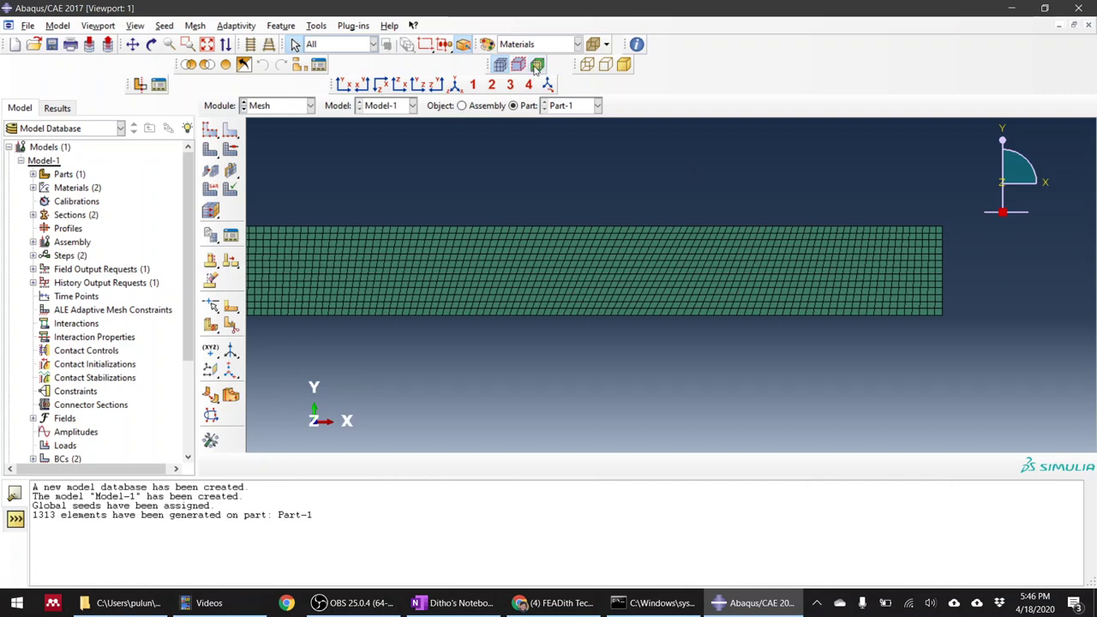
click(500, 65)
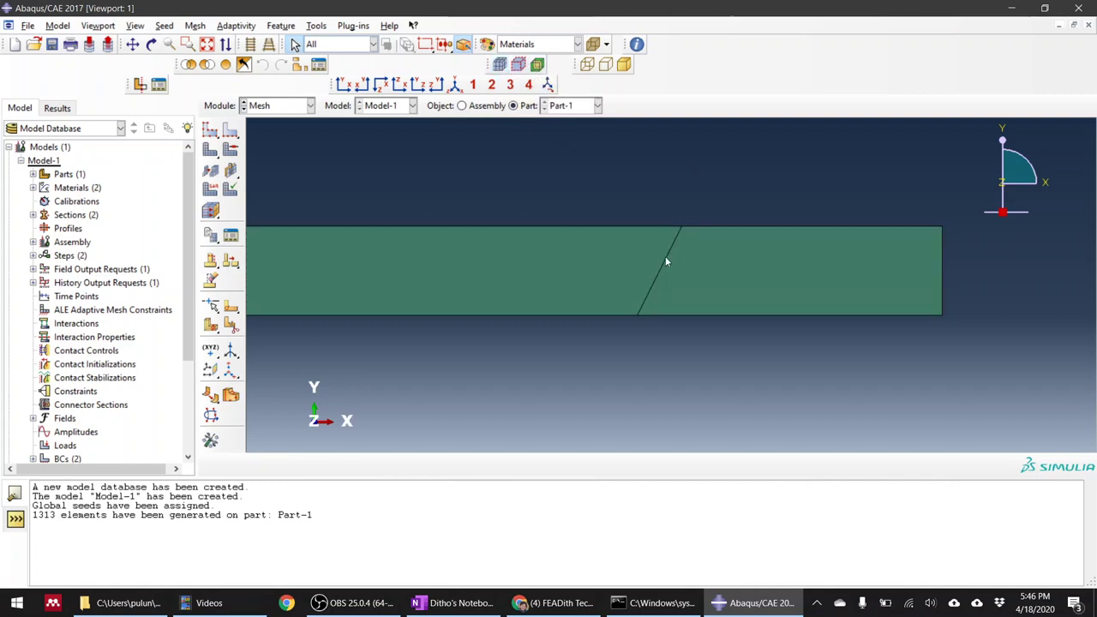
scroll(665, 261, up, 5)
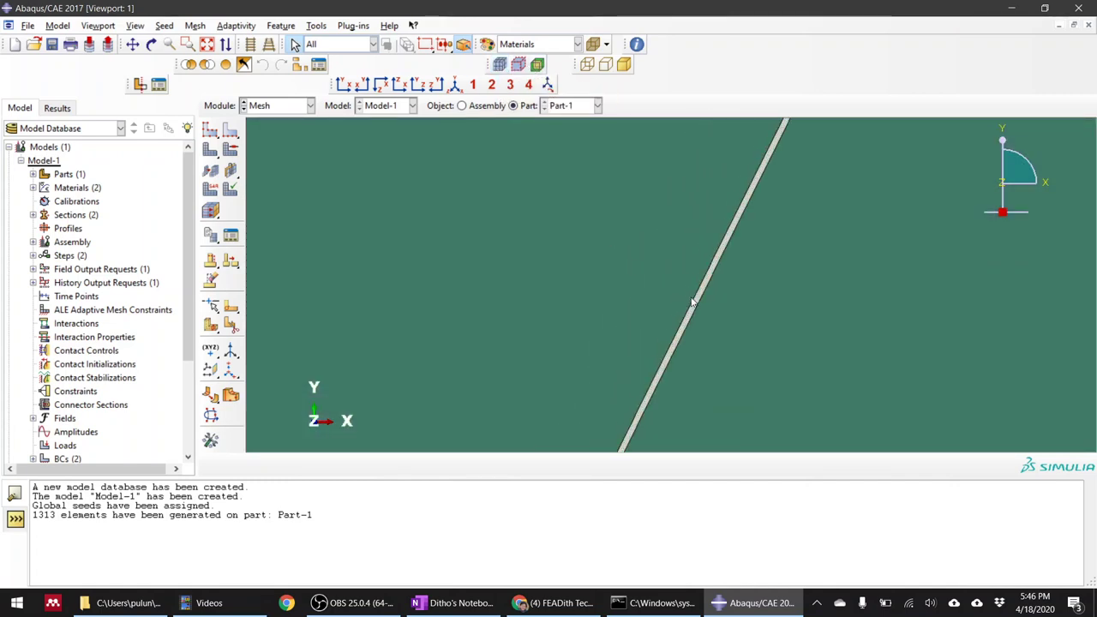
scroll(692, 302, up, 2)
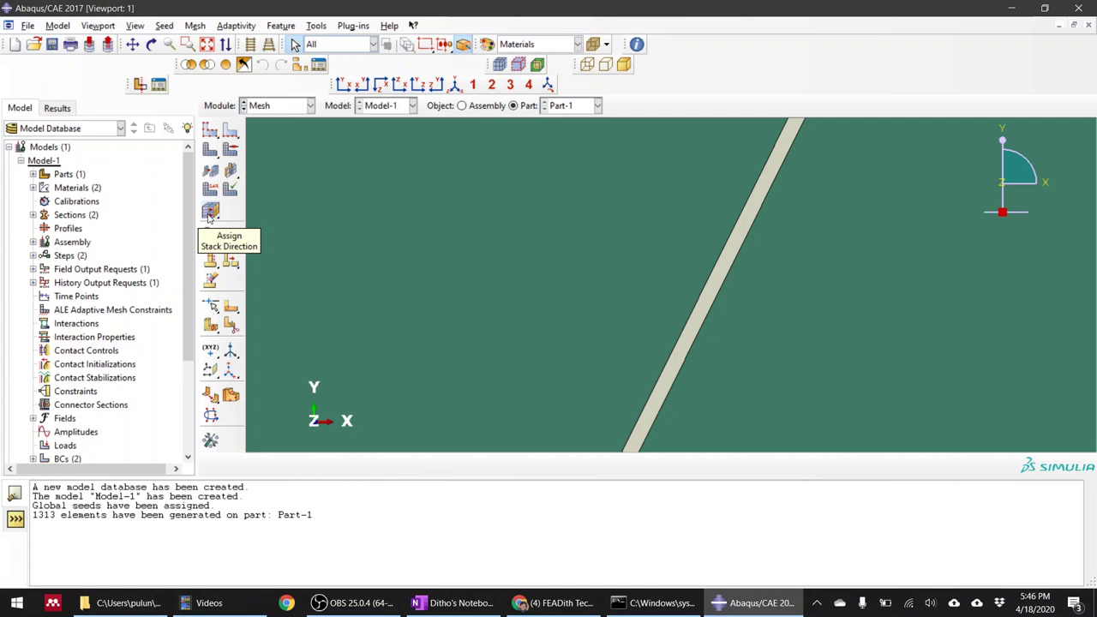
Step: Try Assign Stack Direction, dismiss the no-geometric-cell error, and redisplay the mesh
click(209, 214)
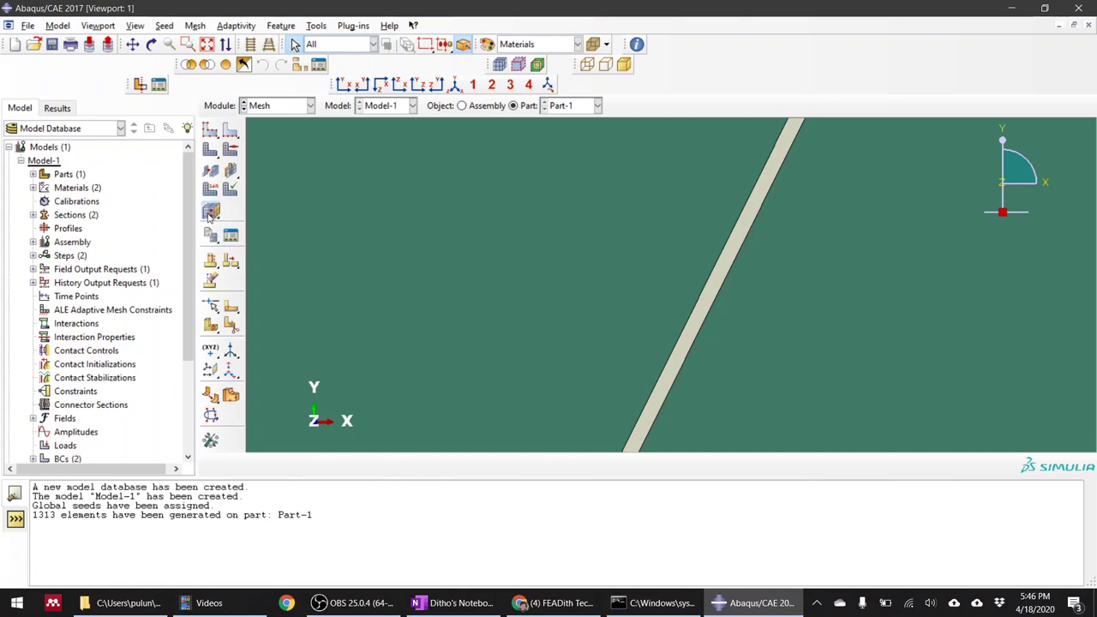
click(210, 215)
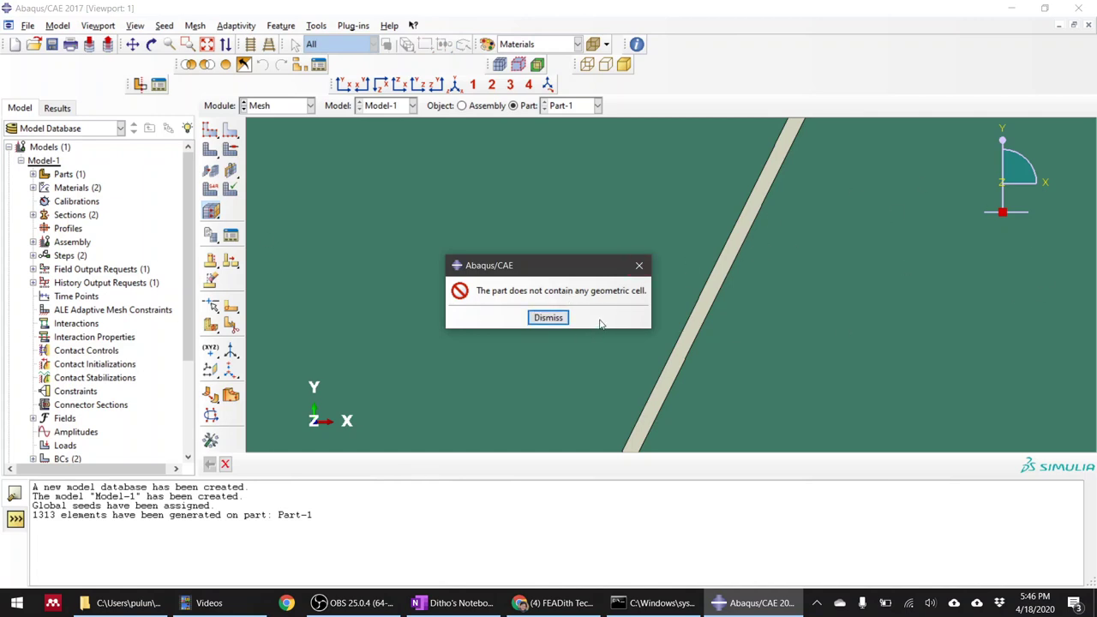
click(554, 321)
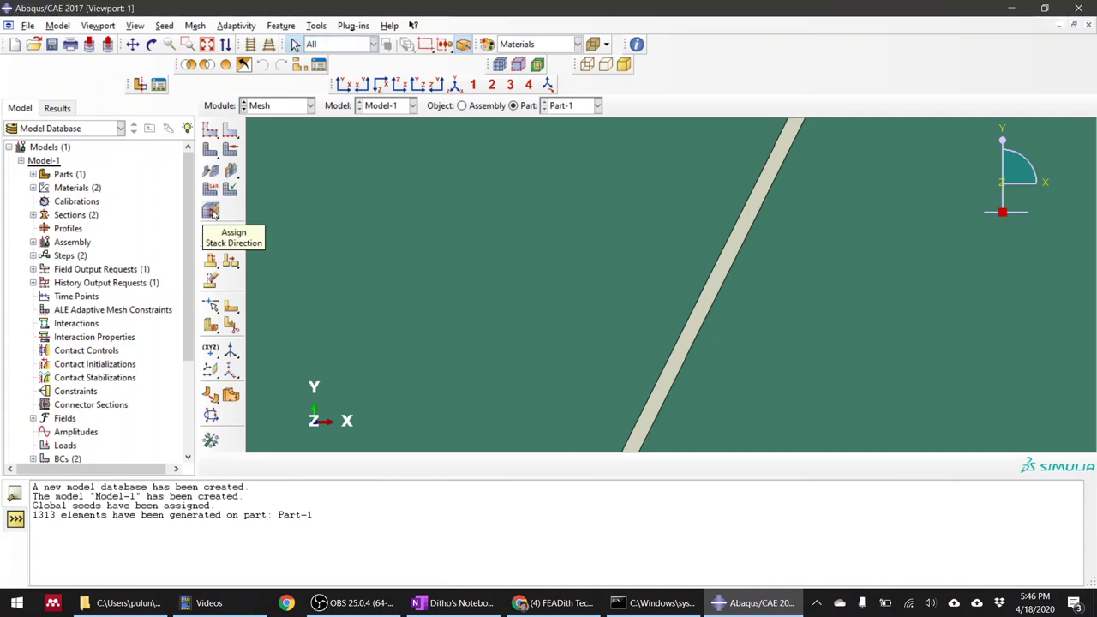
scroll(710, 227, up, 2)
scroll(714, 254, down, 2)
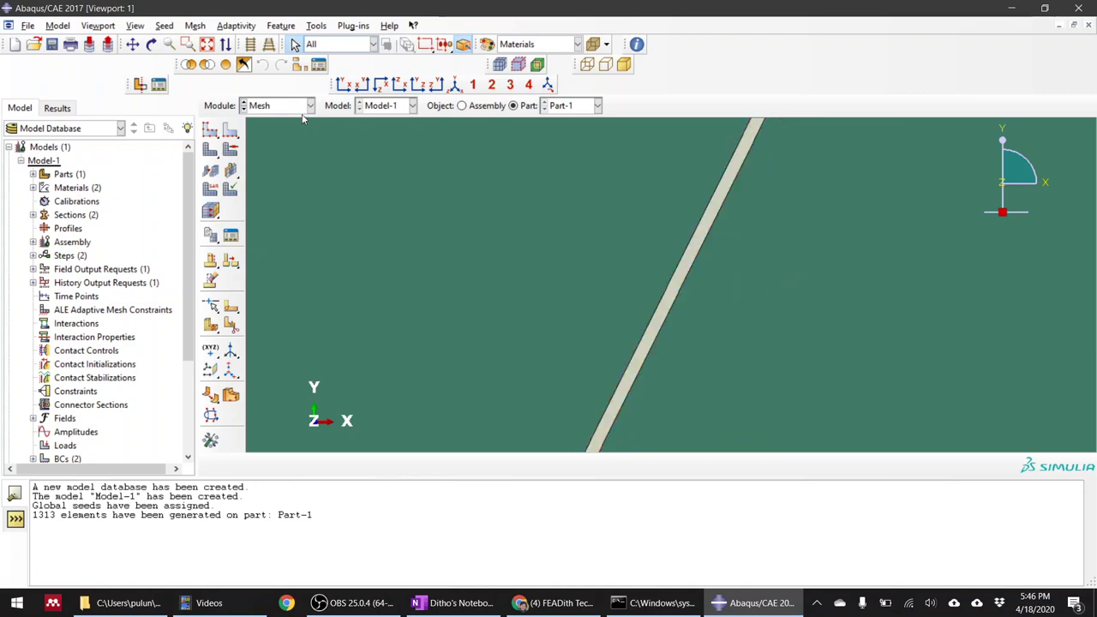
scroll(695, 243, down, 3)
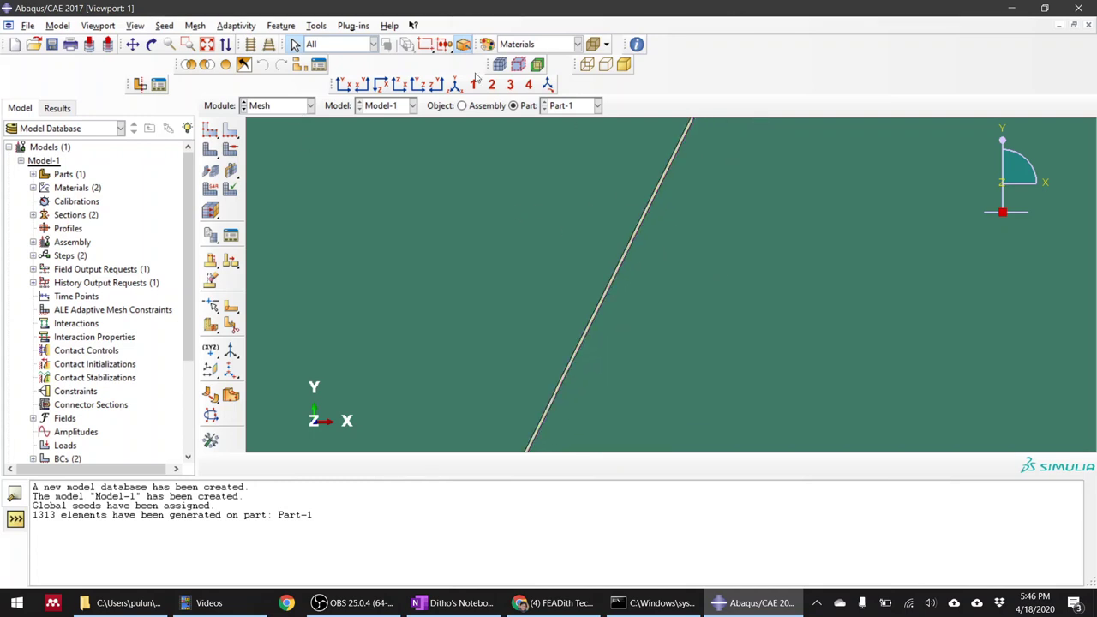
click(500, 64)
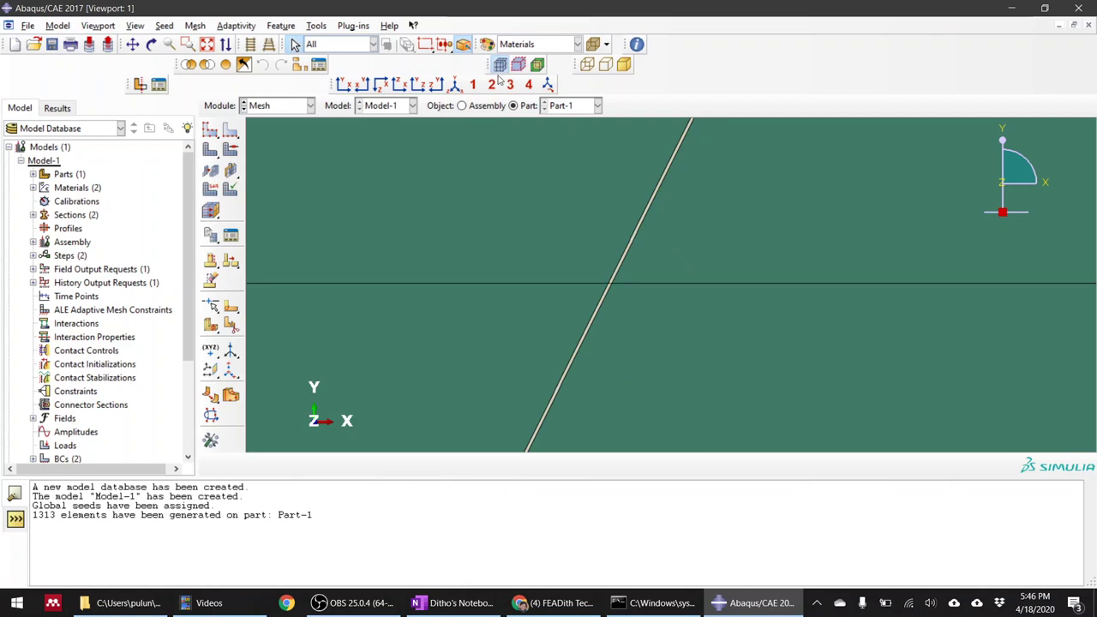
click(316, 26)
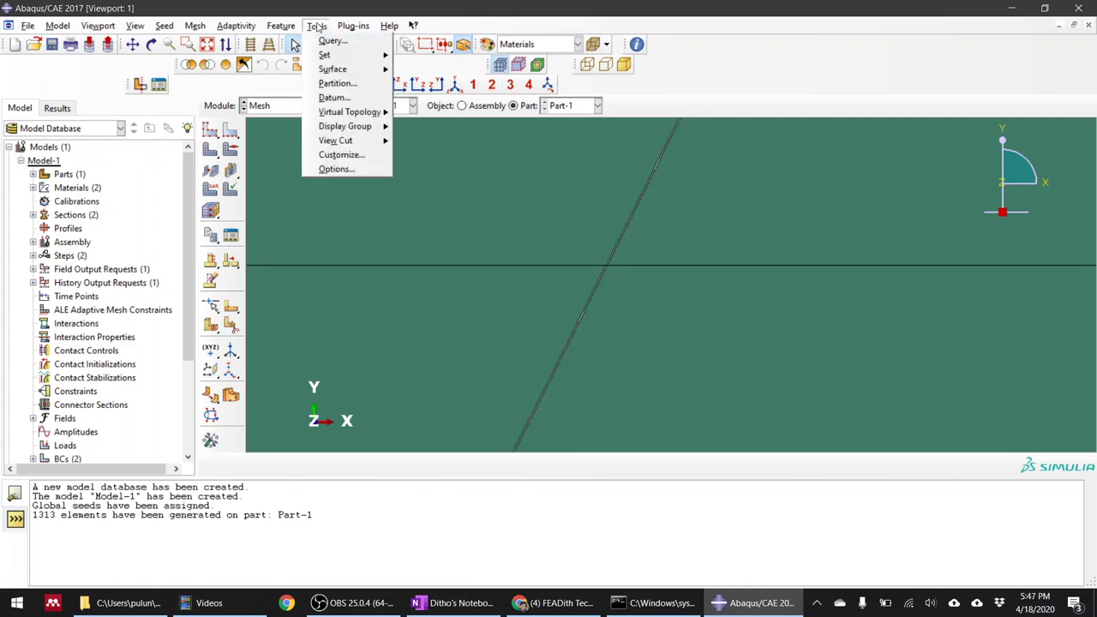
click(328, 41)
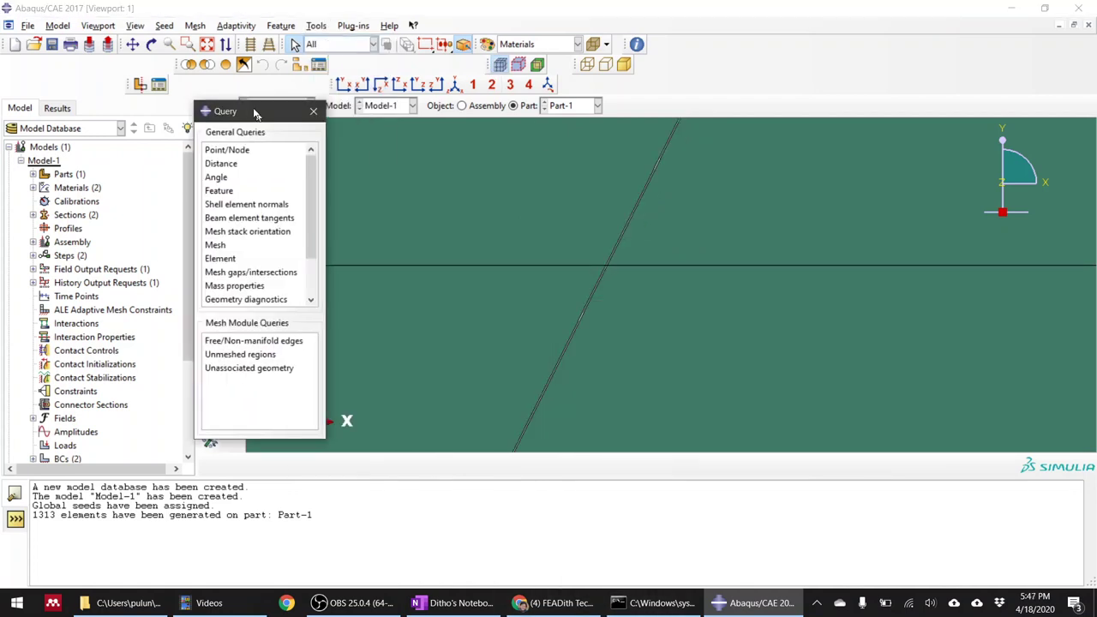
drag(594, 315, 195, 76)
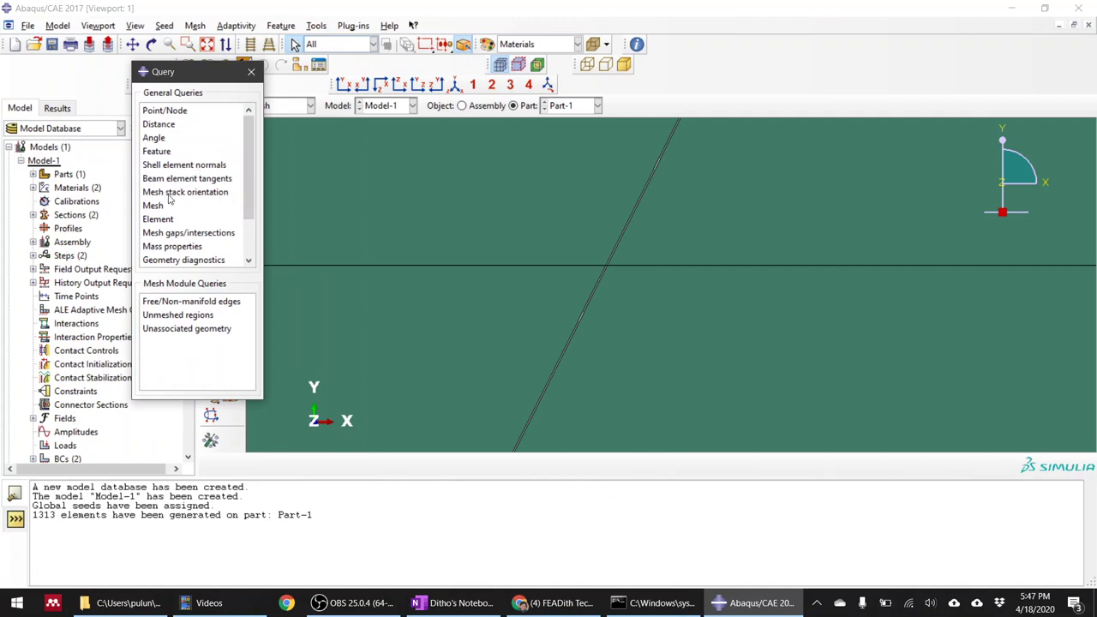
click(229, 192)
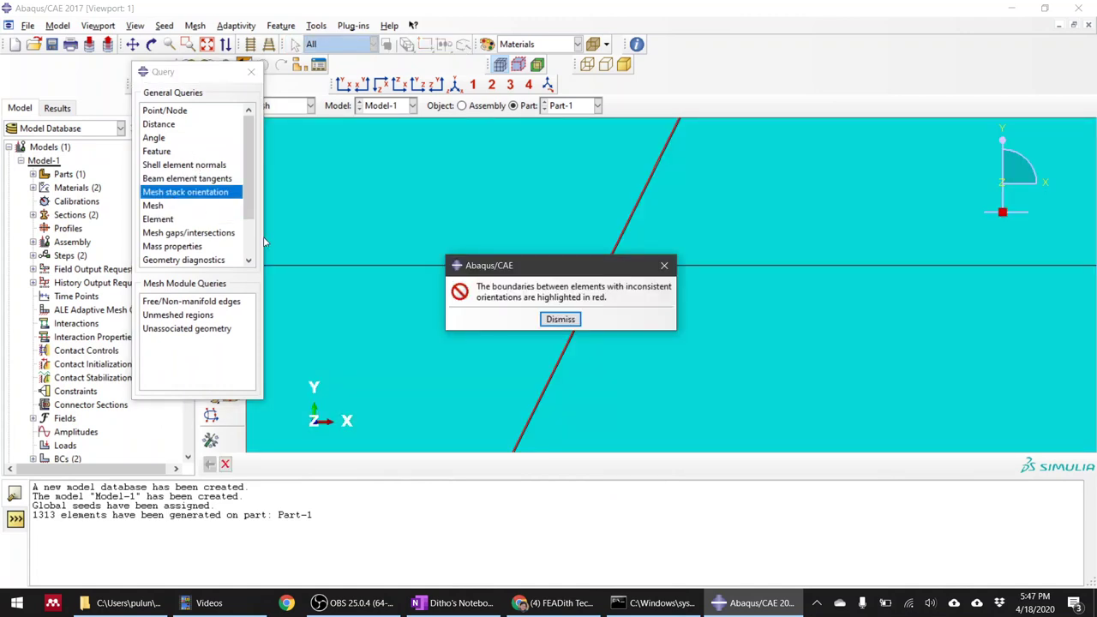
click(560, 317)
scroll(649, 247, down, 5)
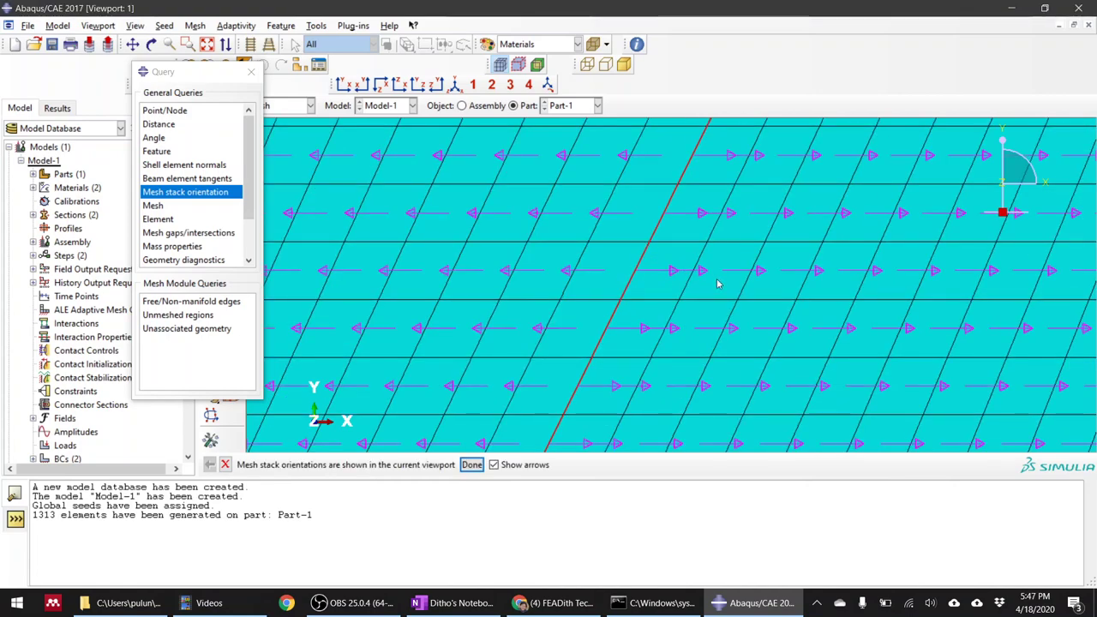
scroll(643, 252, down, 4)
scroll(587, 349, up, 2)
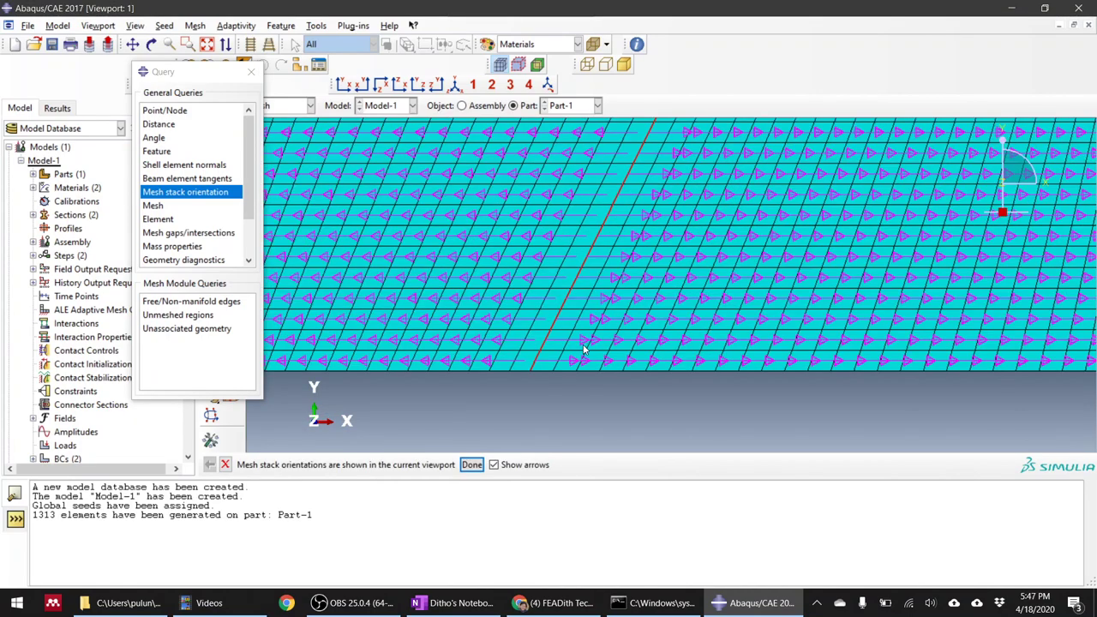
scroll(566, 378, up, 6)
scroll(559, 370, up, 6)
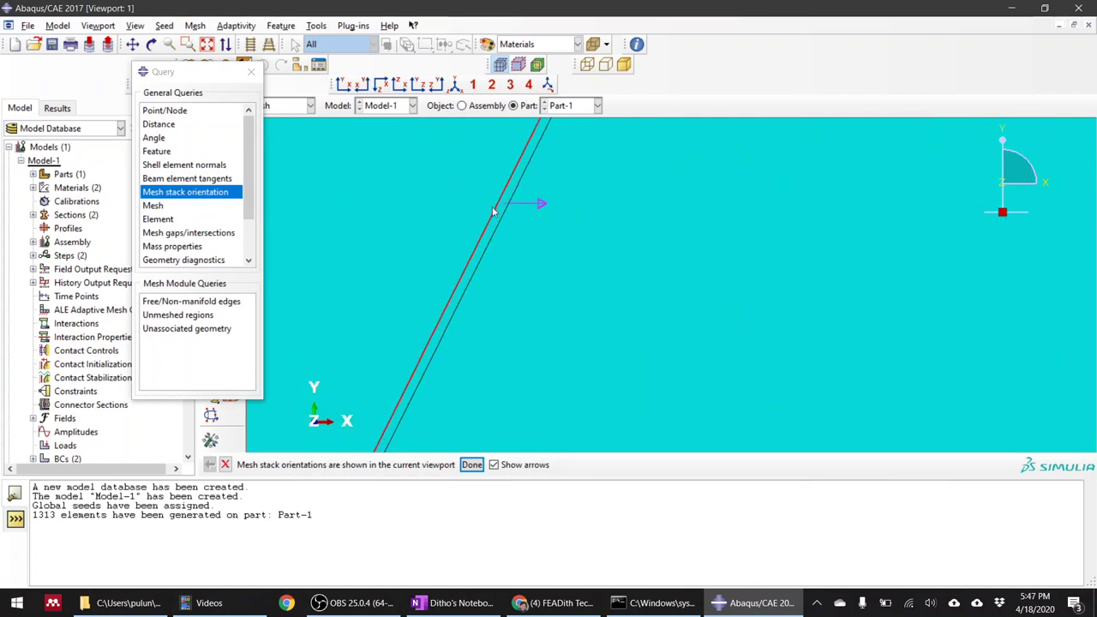
scroll(590, 264, down, 6)
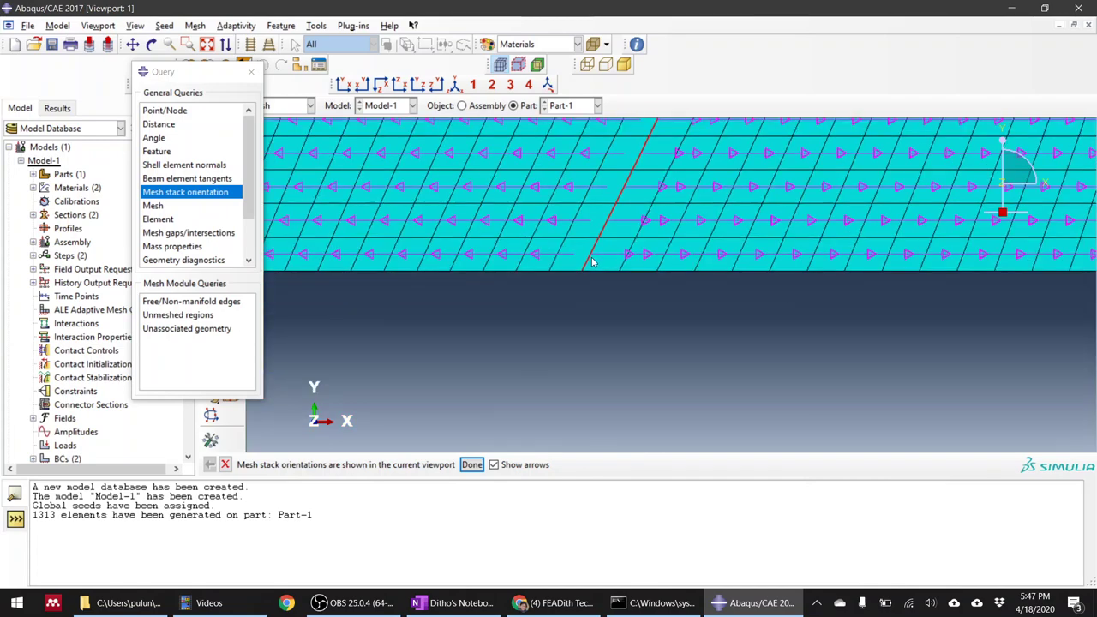
scroll(592, 262, down, 4)
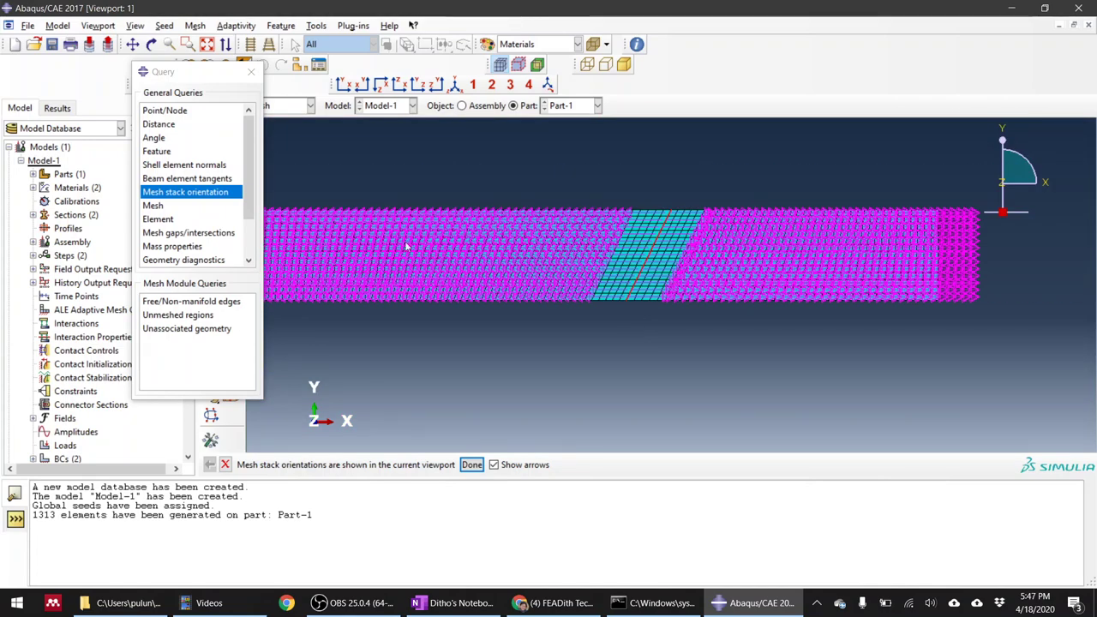
click(251, 71)
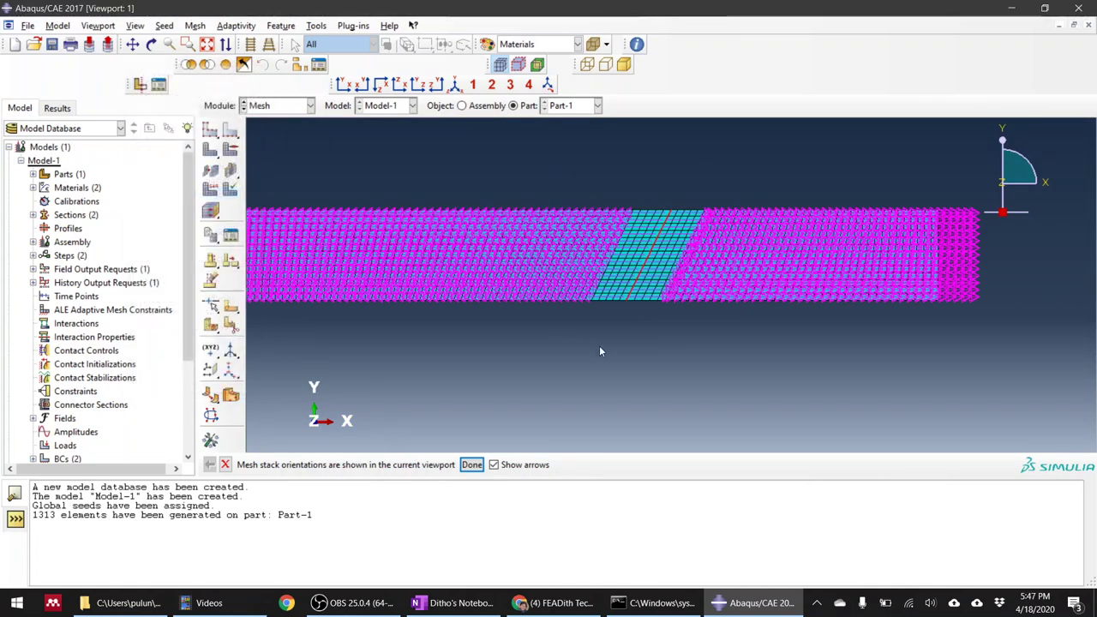
scroll(627, 424, down, 3)
click(471, 465)
scroll(707, 371, up, 2)
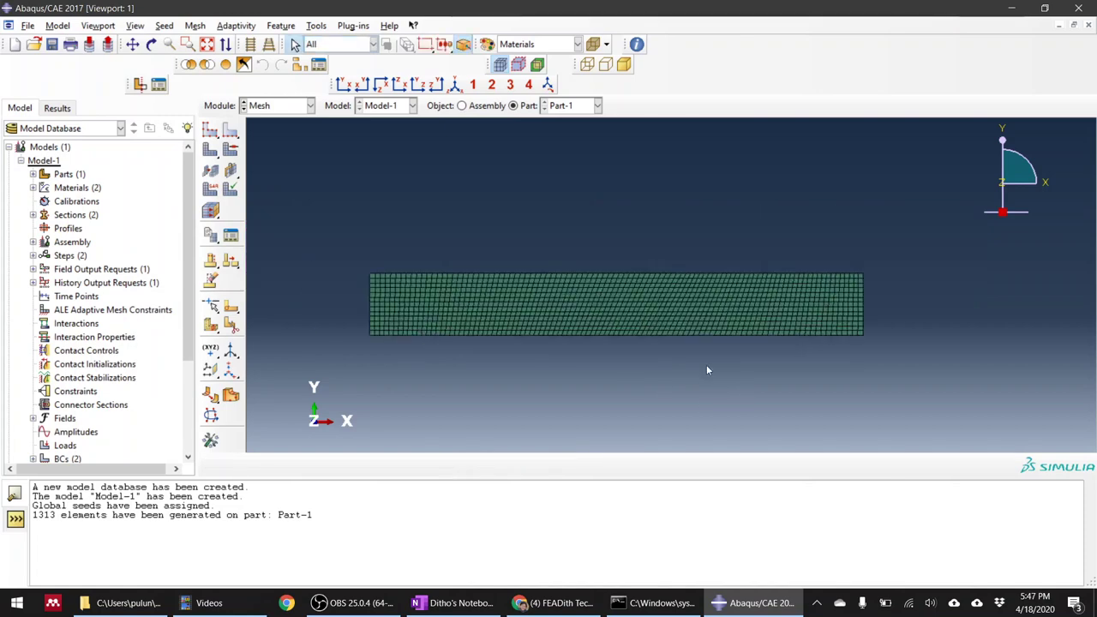
scroll(707, 370, up, 1)
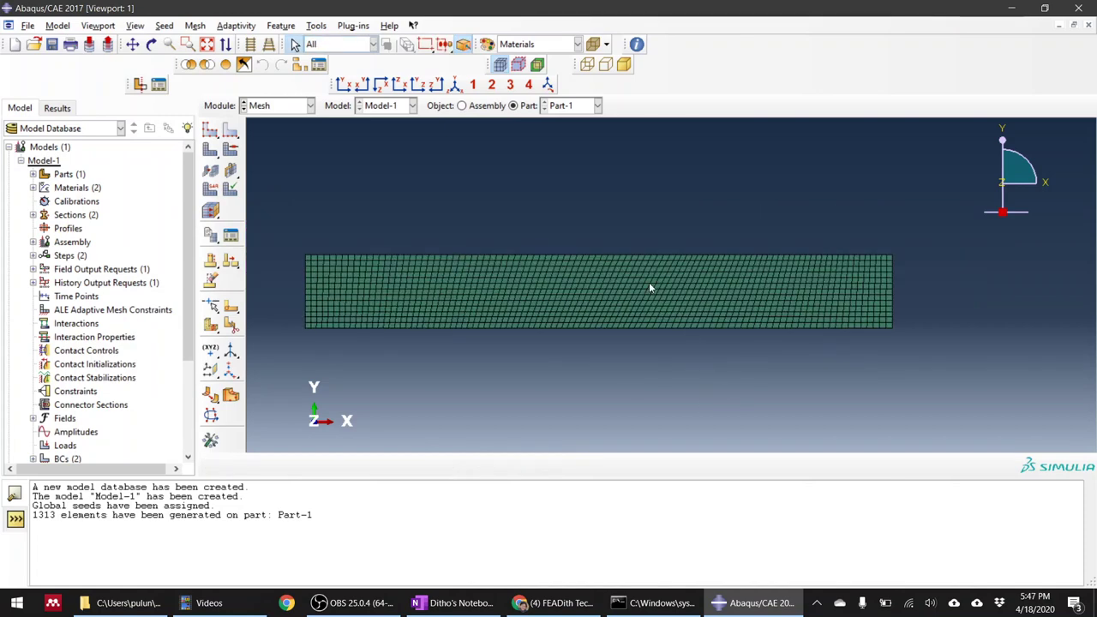
click(288, 106)
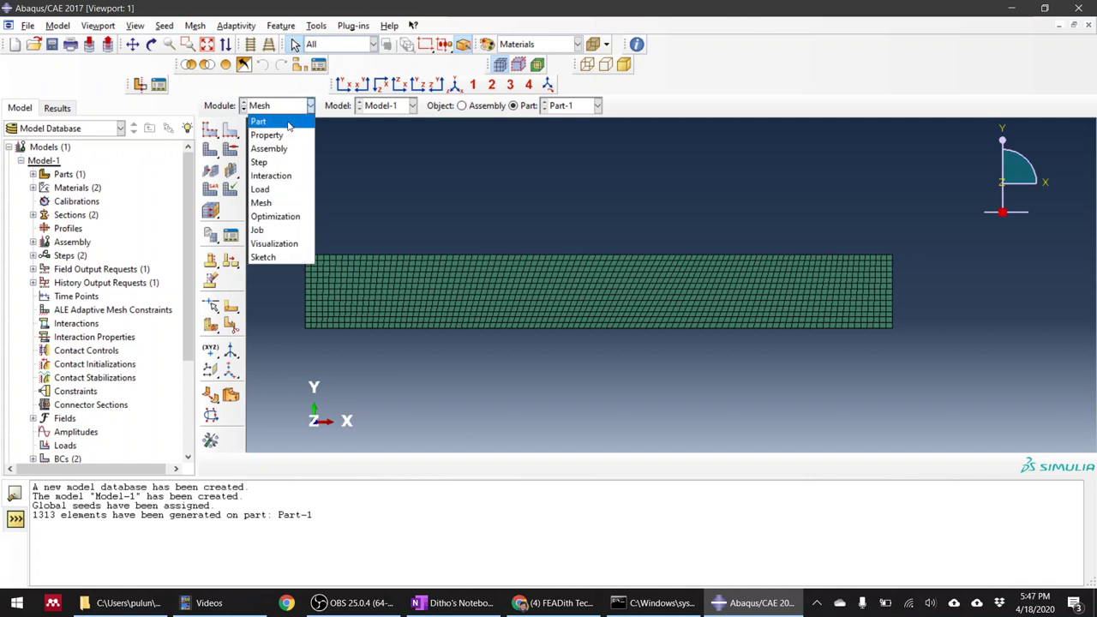
Step: Switch to the Part module, zoom in on the strip, and cancel a first snip
click(288, 126)
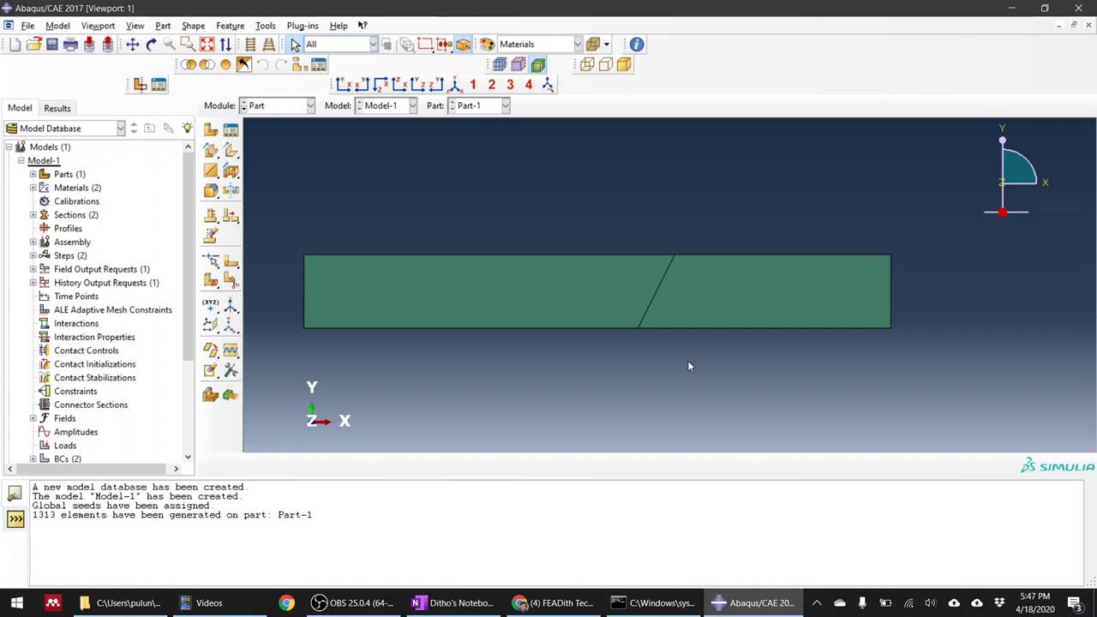
scroll(687, 366, up, 3)
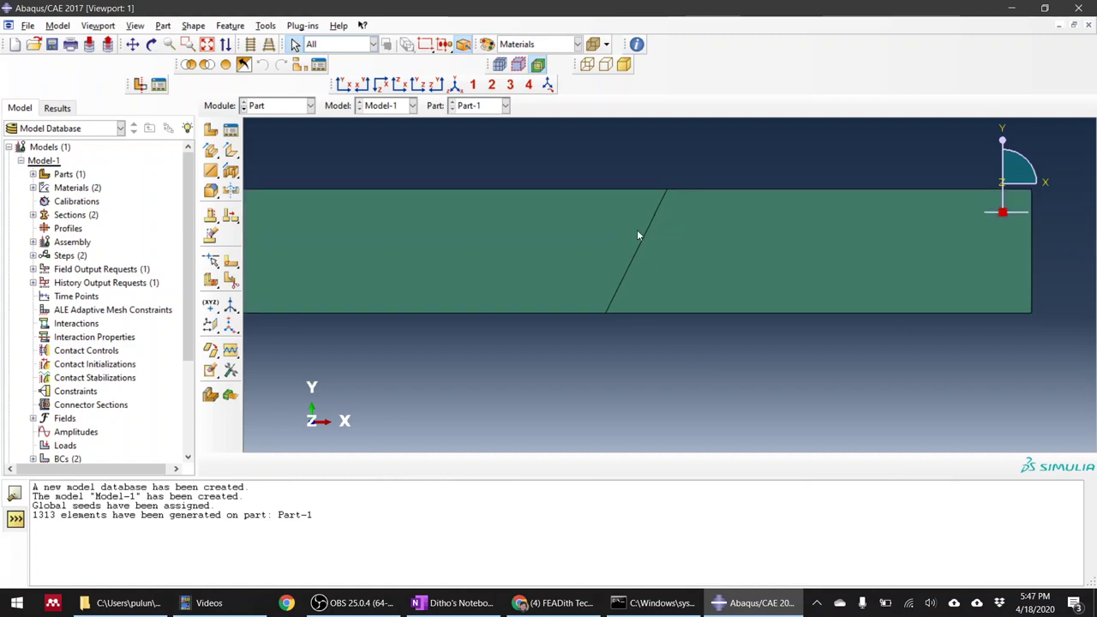
scroll(666, 191, up, 2)
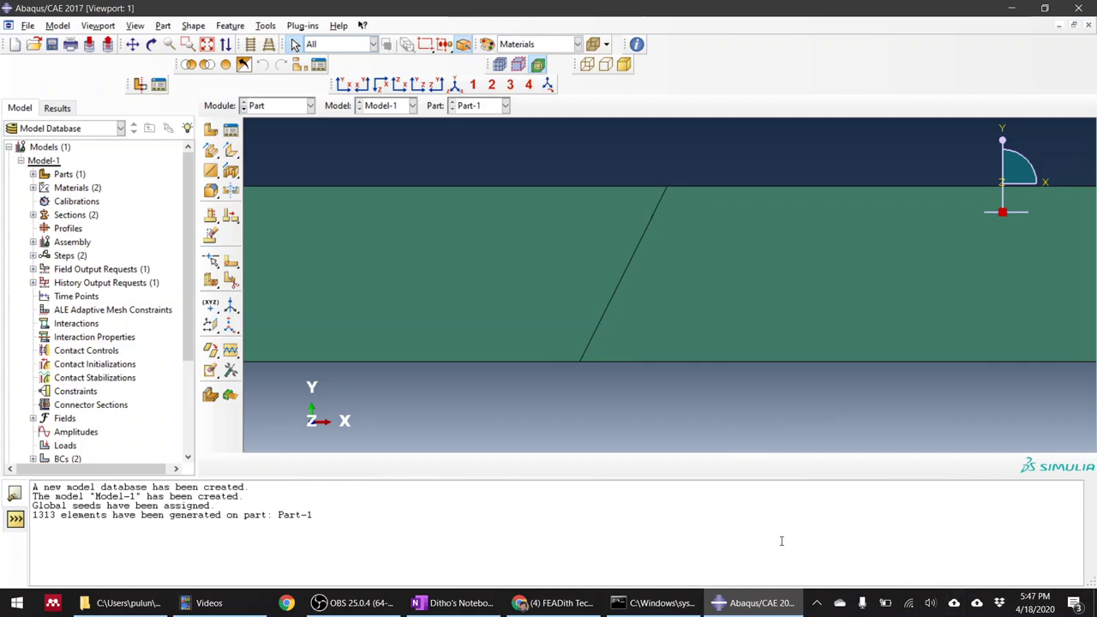
key(super+shift+s)
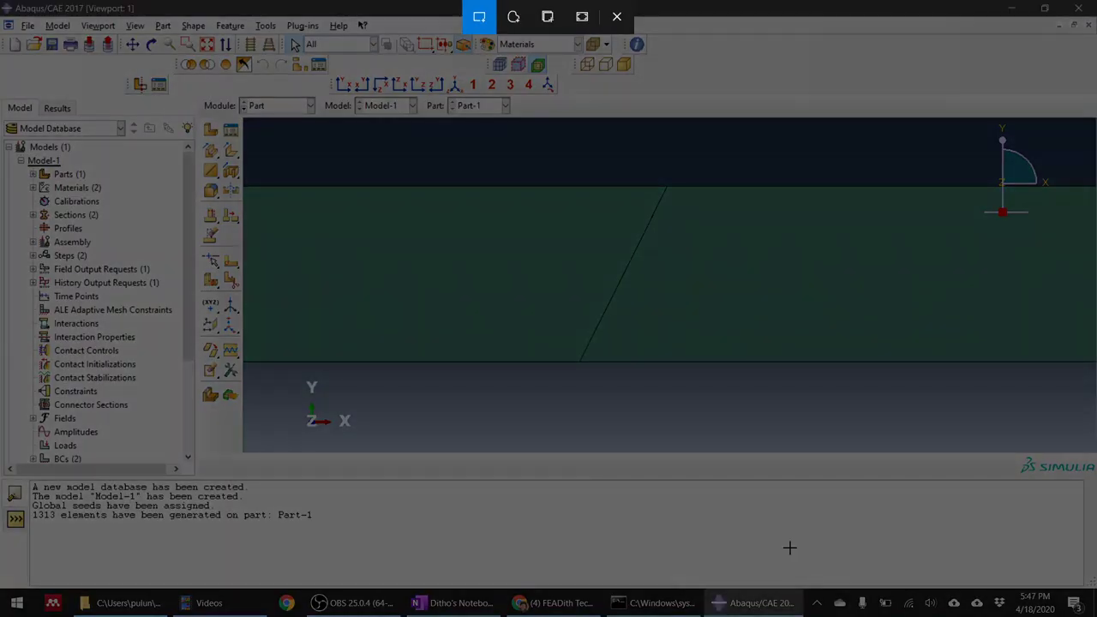
key(Escape)
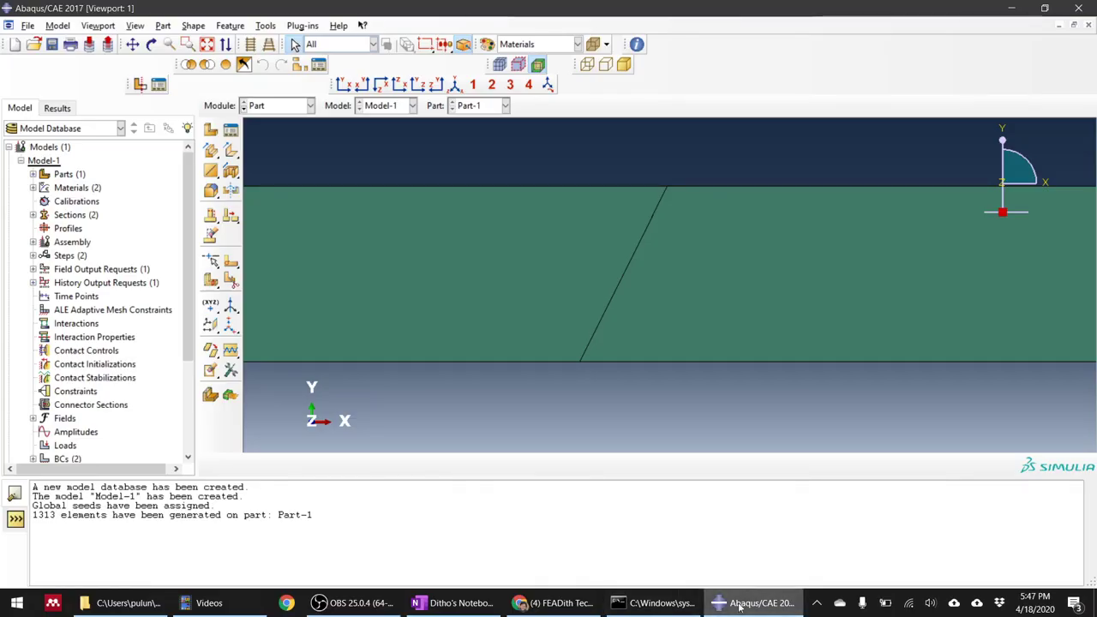
Step: Bring OneNote forward and switch to lasso selection
click(450, 604)
click(430, 63)
scroll(720, 326, down, 9)
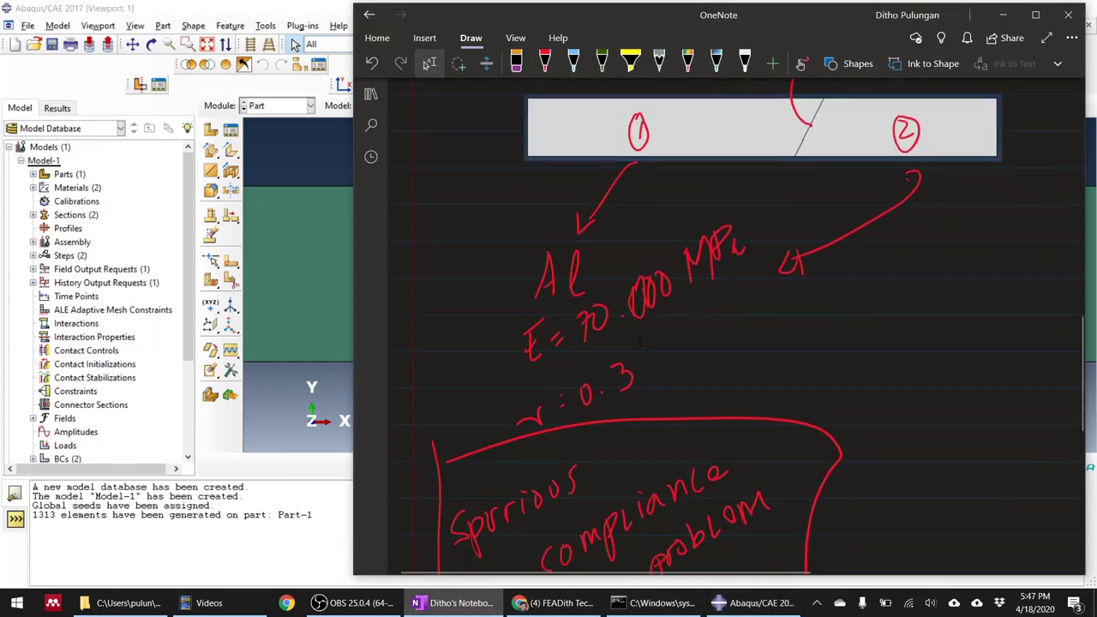
scroll(720, 326, up, 7)
scroll(387, 360, down, 5)
Step: Snip the strip around its inclined bond line to the clipboard
click(270, 404)
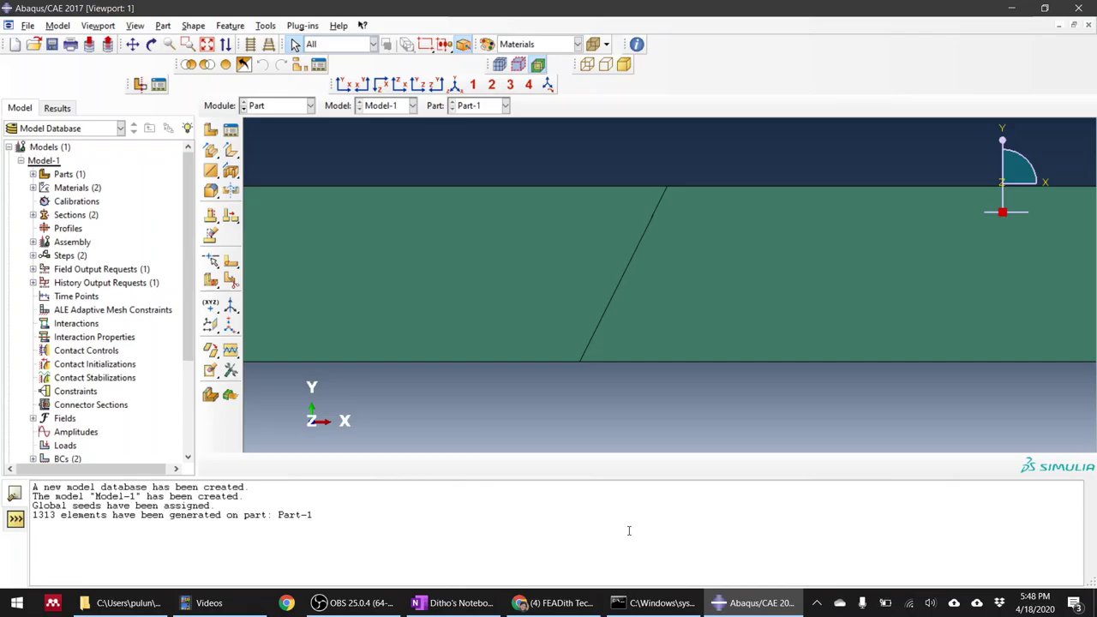
key(super+shift+s)
drag(504, 170, 788, 395)
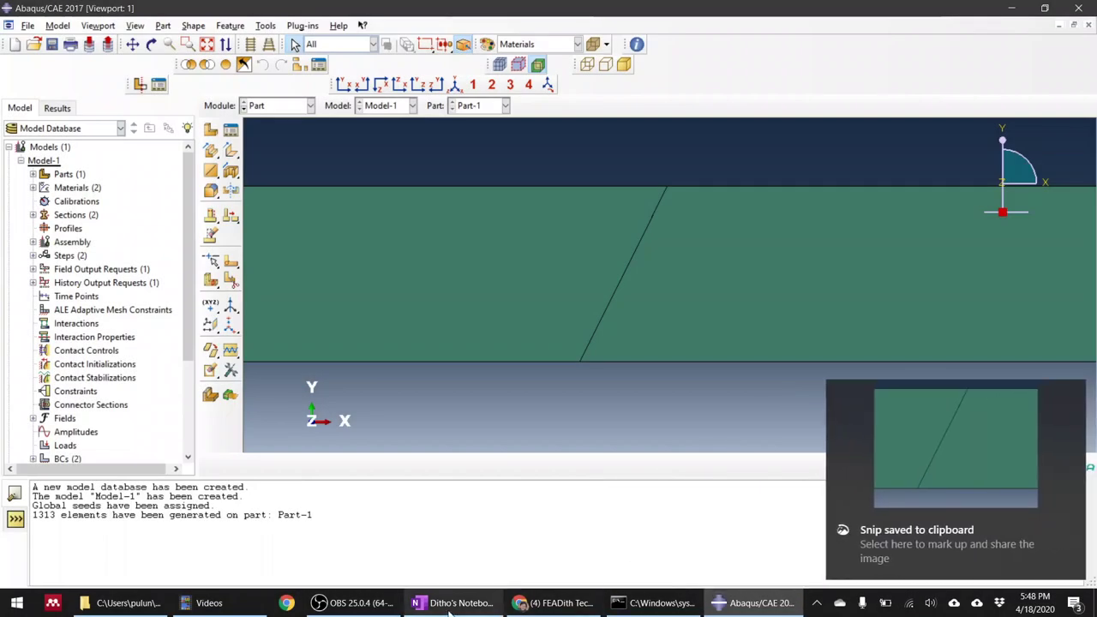
Step: Paste the inclined-joint screenshot into the blank OneNote page and select the red pen
click(449, 605)
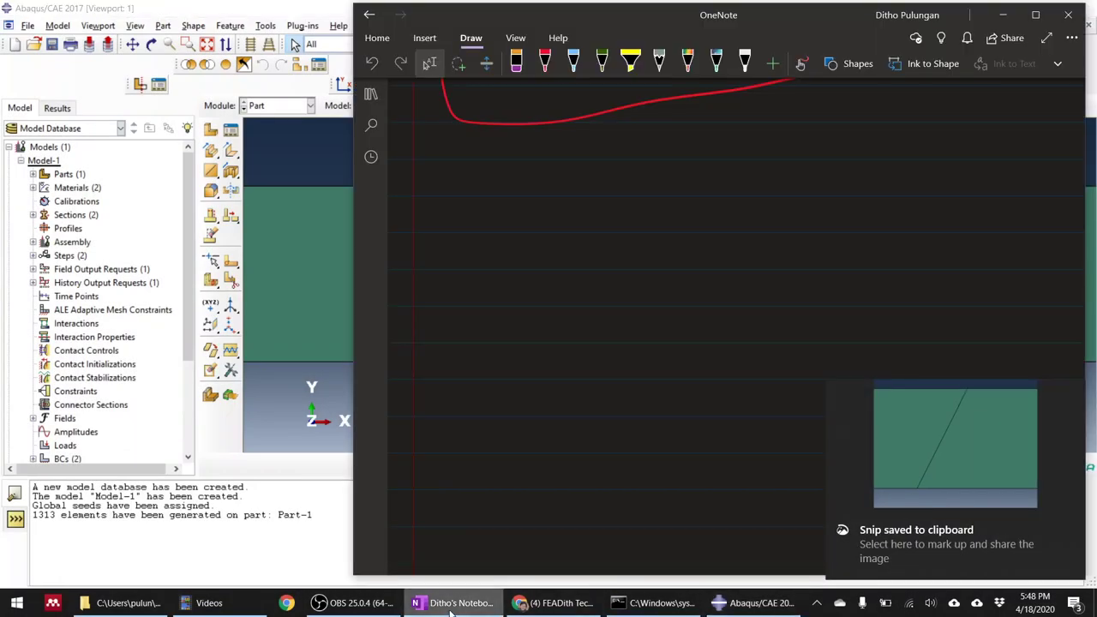
click(586, 275)
key(ctrl+v)
ctrl+scroll(685, 378, up, 1)
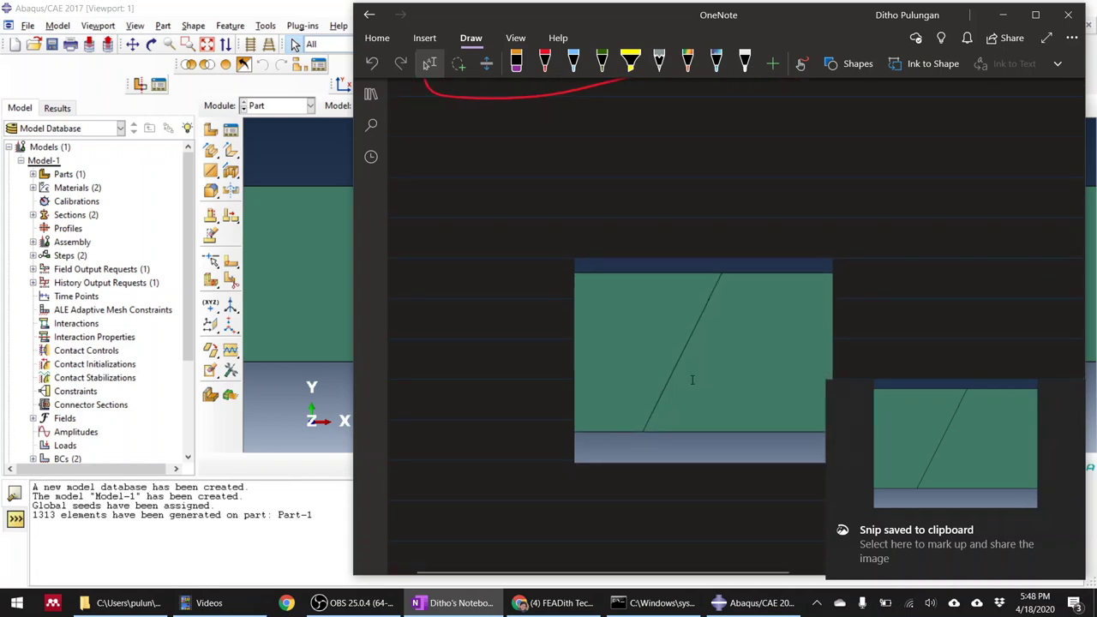
key(alt+d)
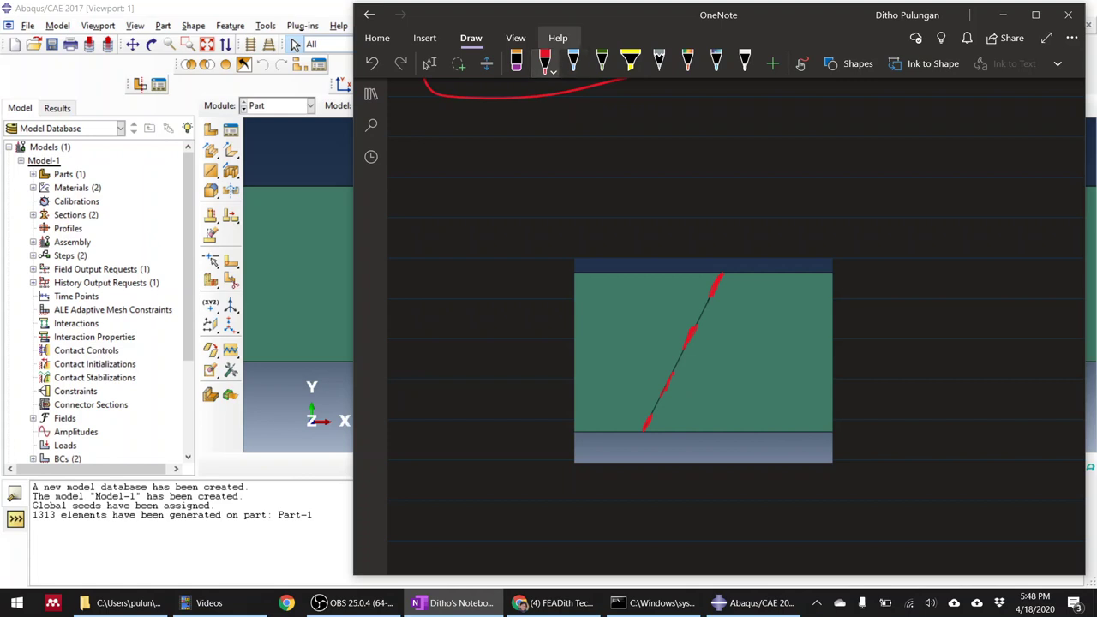
Step: Draw five light-blue wavy lines across the pasted strip, then return to Abaqus
click(573, 60)
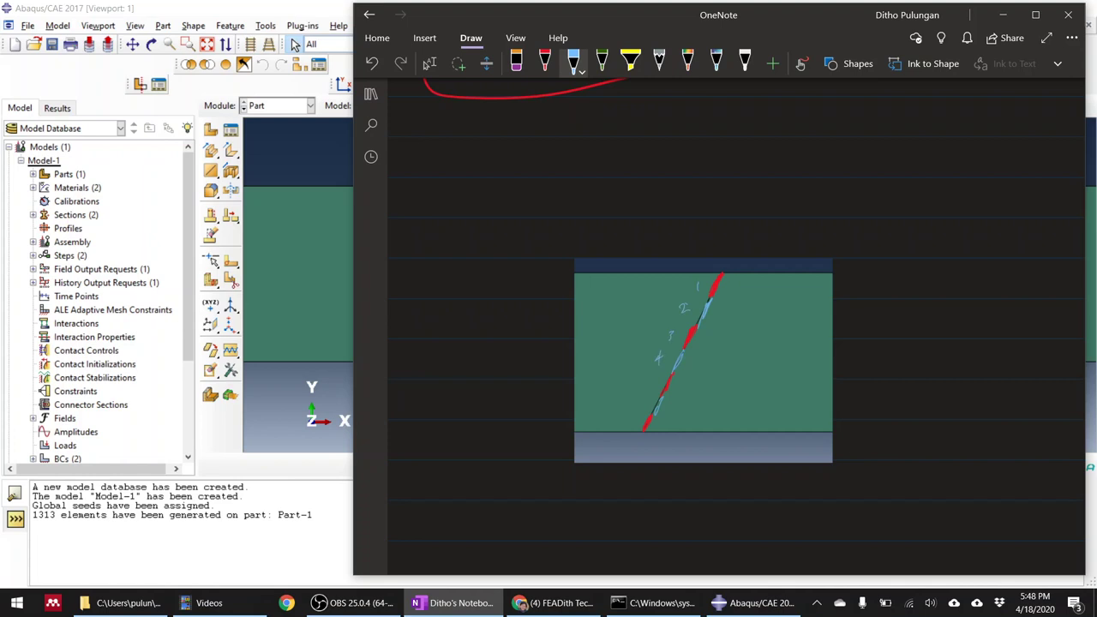
drag(586, 300, 840, 301)
mouse_move(577, 324)
mouse_down()
mouse_move(726, 309)
mouse_move(844, 313)
mouse_up()
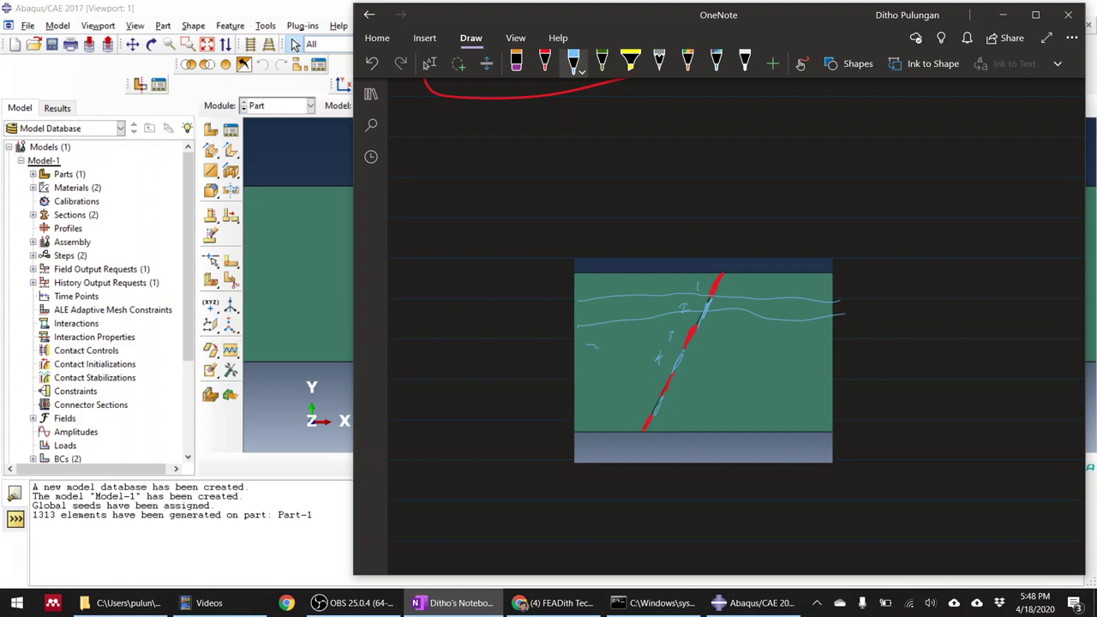
drag(598, 344, 866, 347)
drag(630, 375, 829, 361)
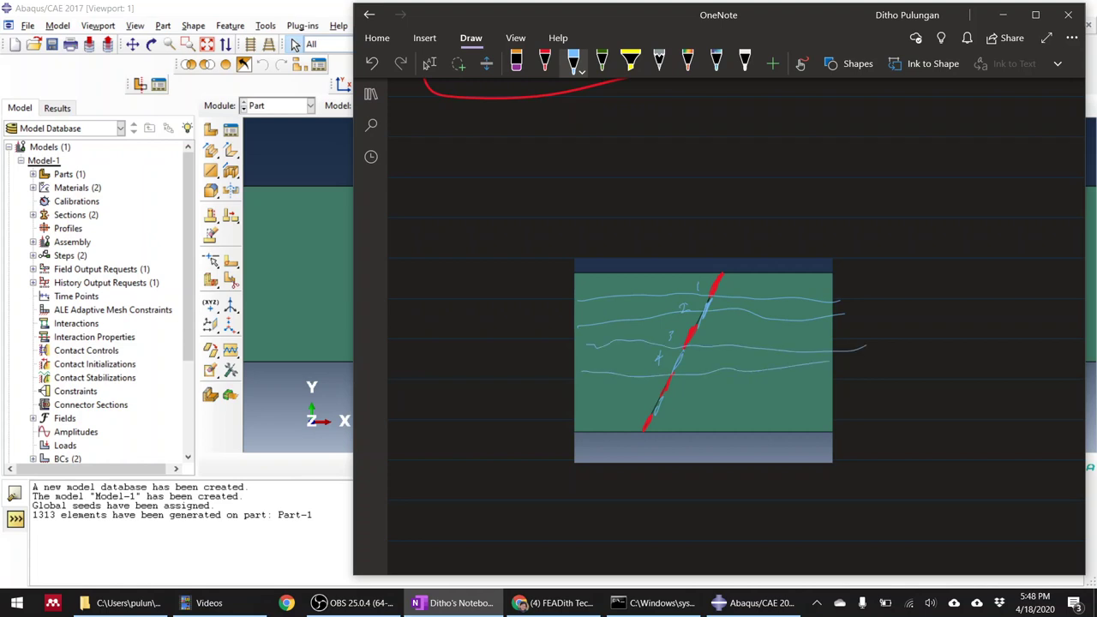
drag(596, 392, 776, 390)
click(262, 128)
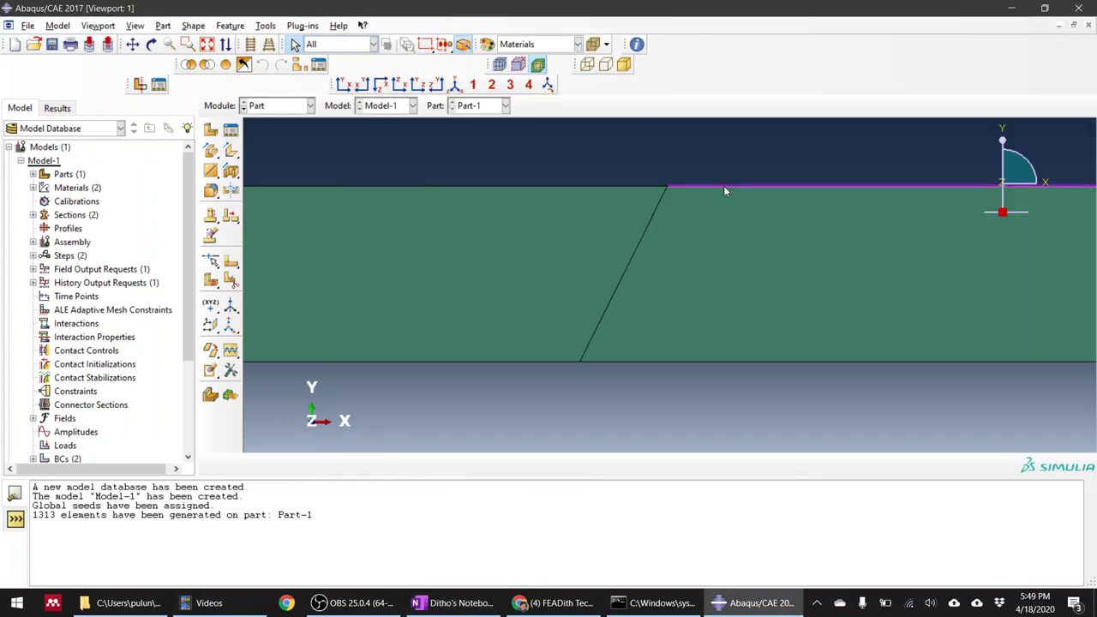
scroll(747, 269, down, 3)
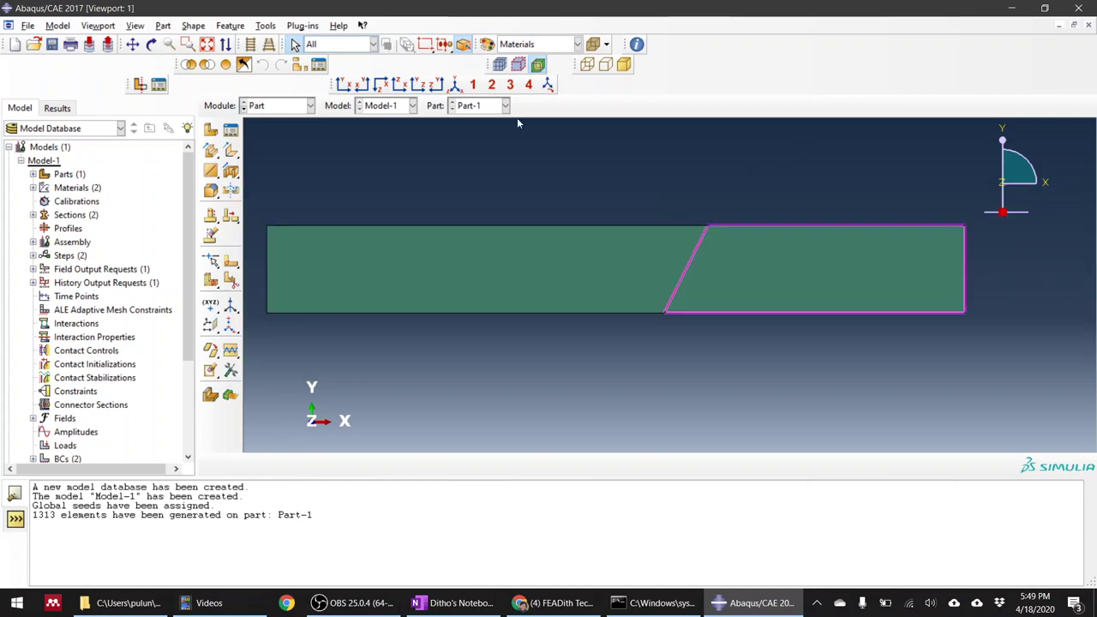
click(278, 105)
click(290, 203)
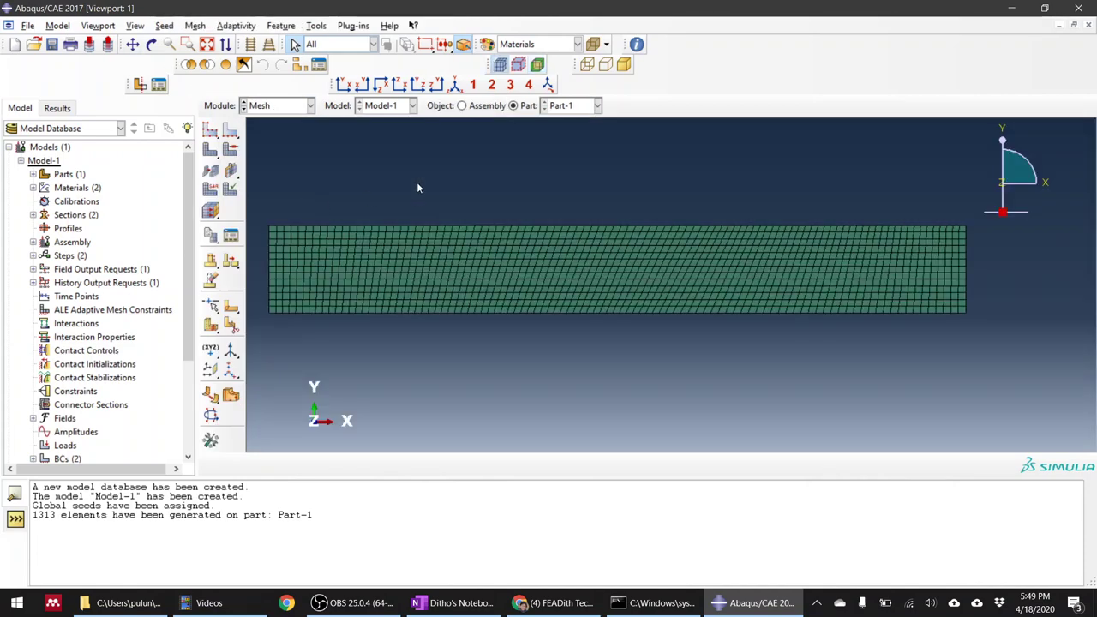
click(316, 26)
click(324, 39)
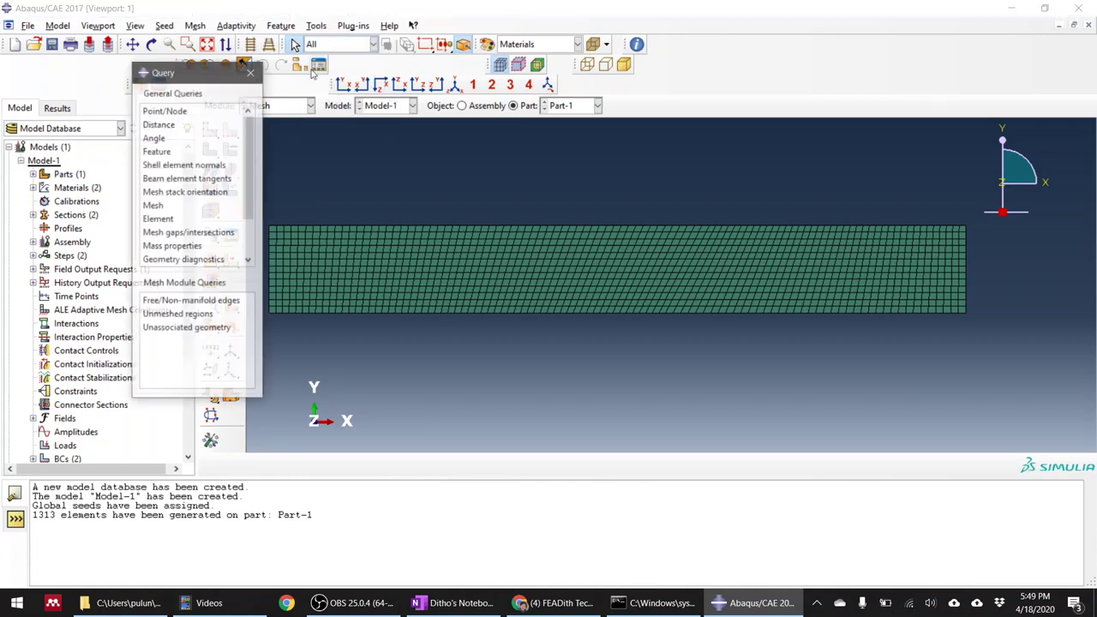
click(194, 194)
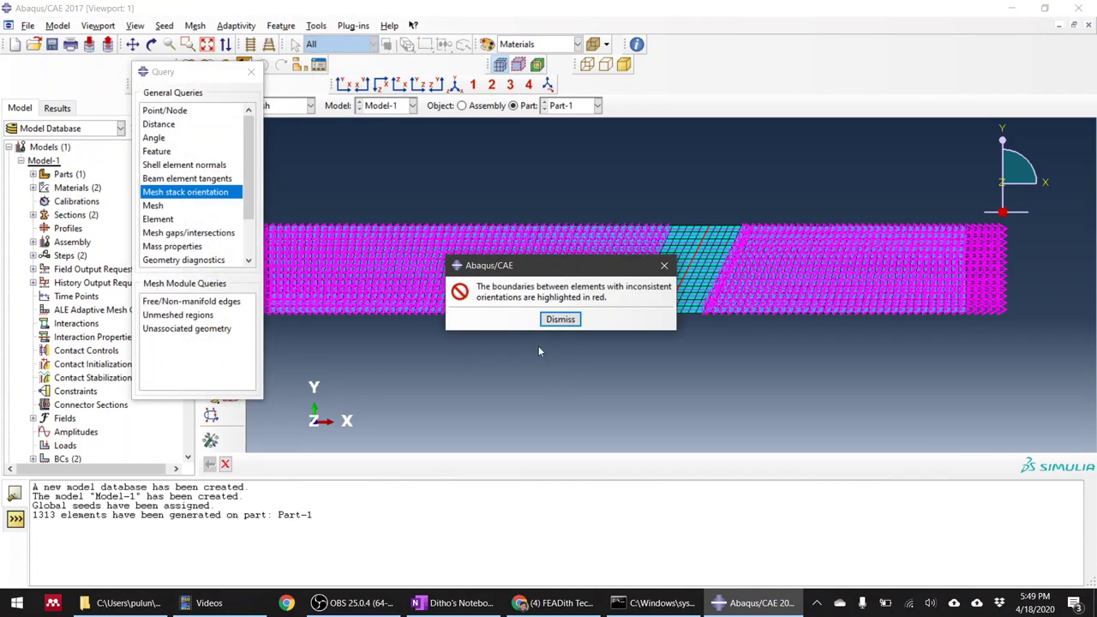
click(560, 319)
scroll(612, 318, up, 5)
scroll(626, 373, down, 4)
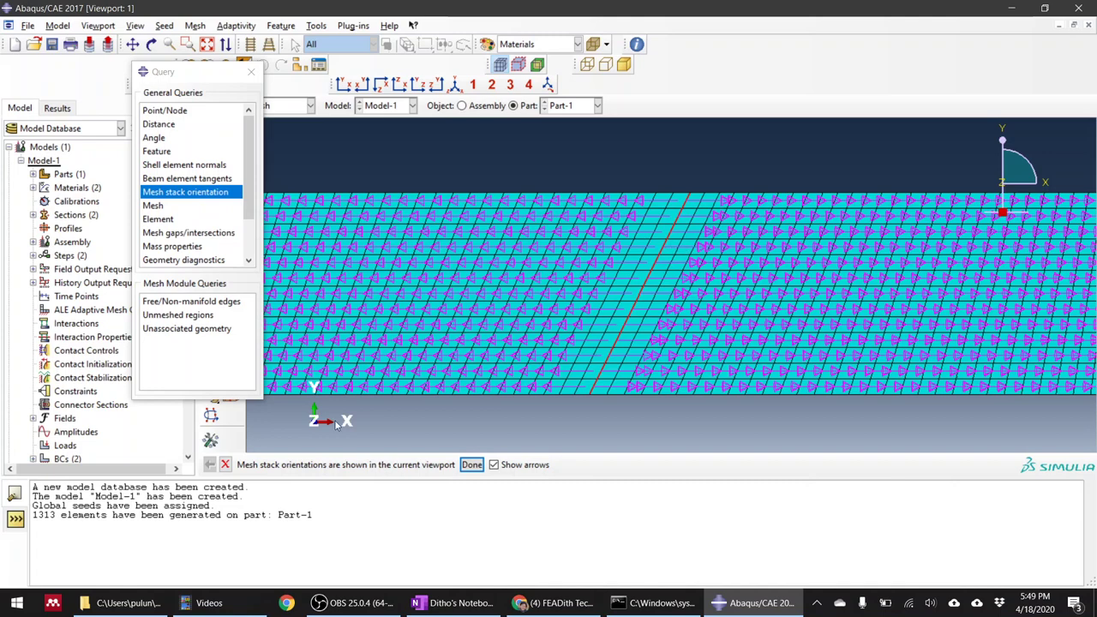
click(225, 464)
click(252, 71)
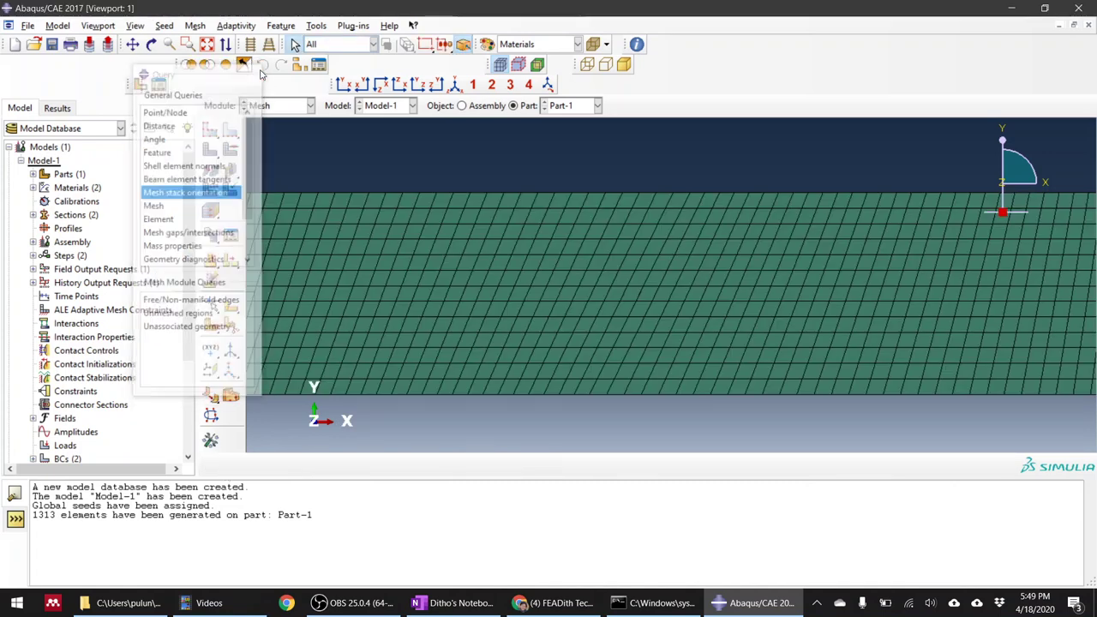
click(279, 105)
click(270, 121)
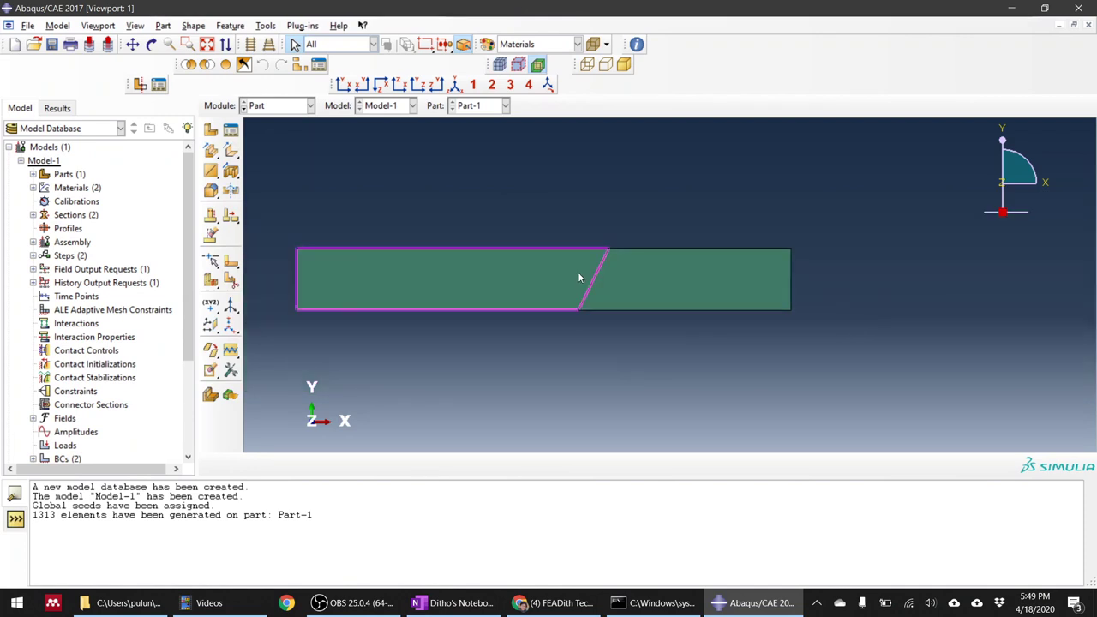
Step: Start a sketch partition on the whole strip face, accepting the mesh invalidation warning
click(231, 262)
scroll(431, 267, up, 3)
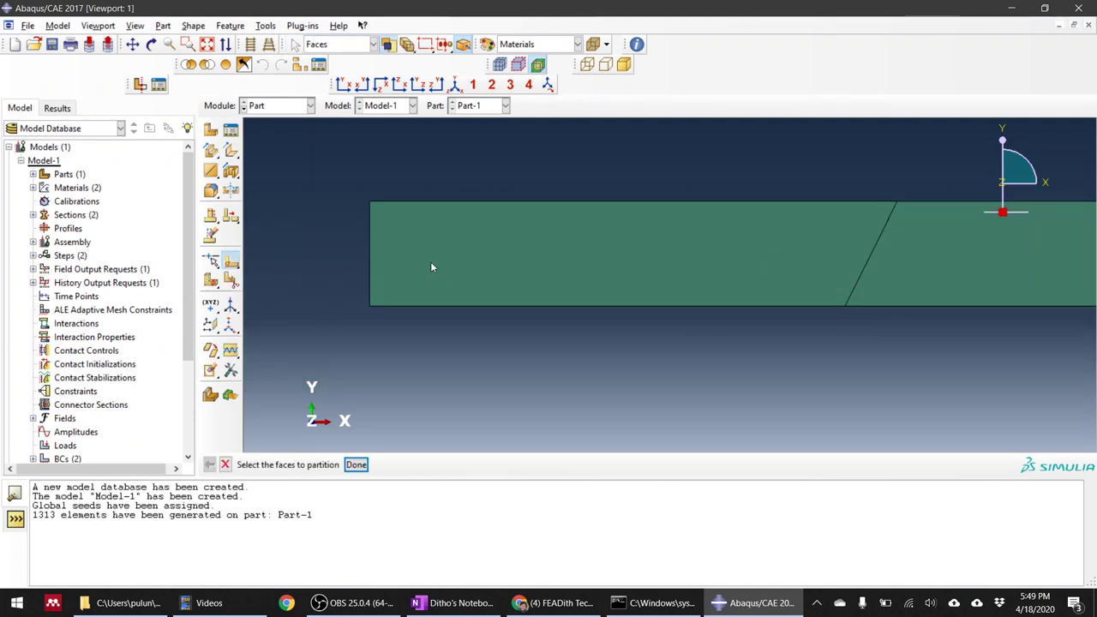
scroll(330, 269, down, 3)
drag(293, 216, 903, 355)
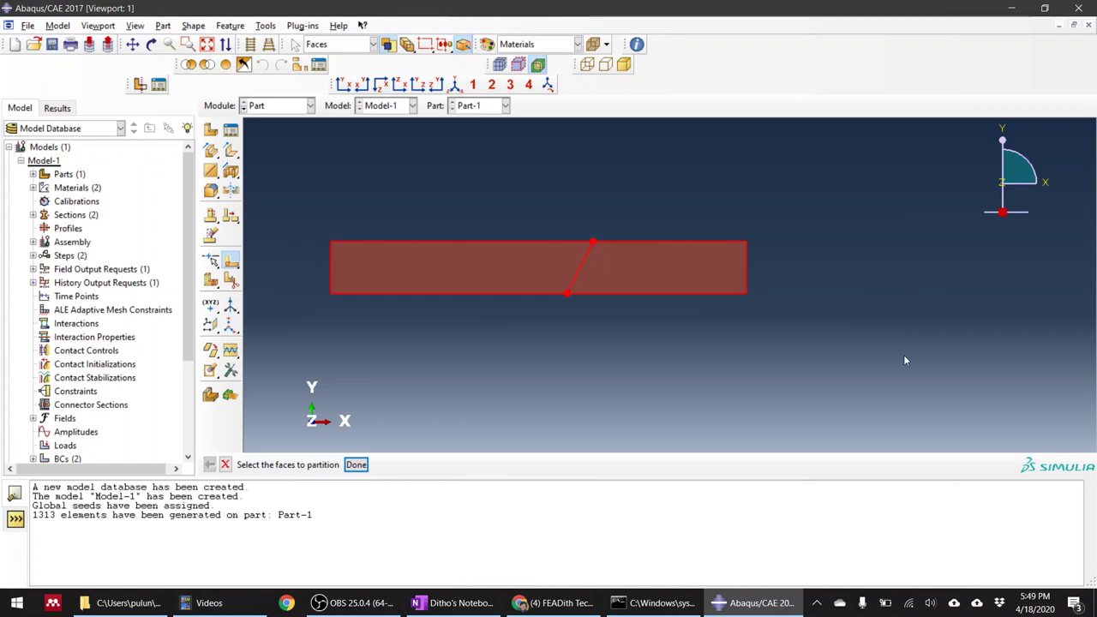
middle_click(903, 355)
click(86, 234)
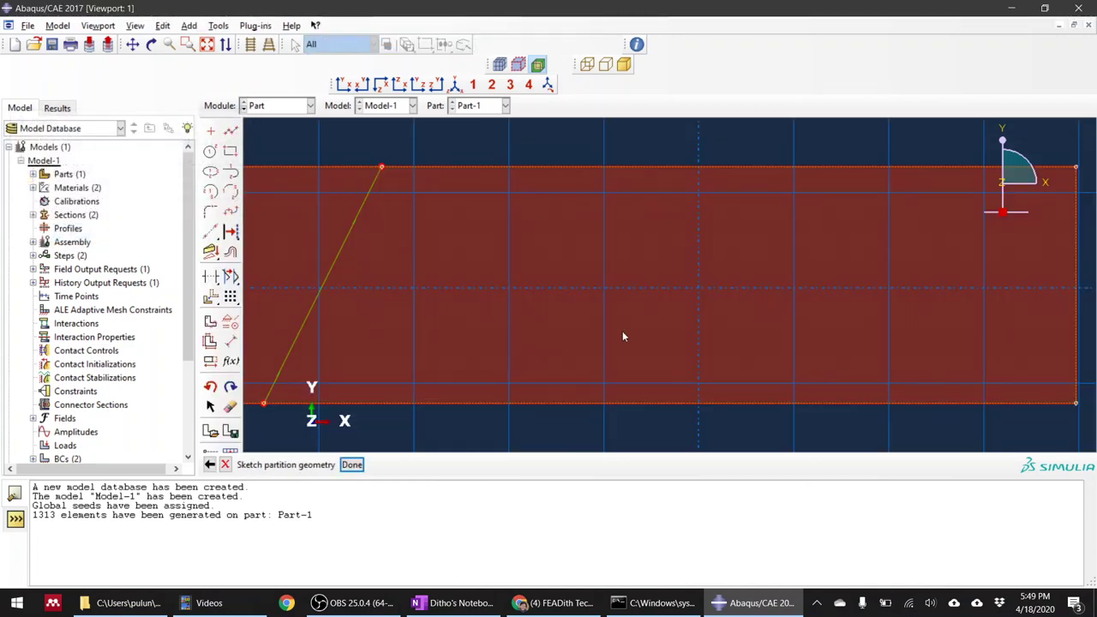
Step: Sketch two horizontal lines spanning the full width of the strip
click(229, 130)
scroll(415, 297, up, 3)
scroll(320, 306, down, 3)
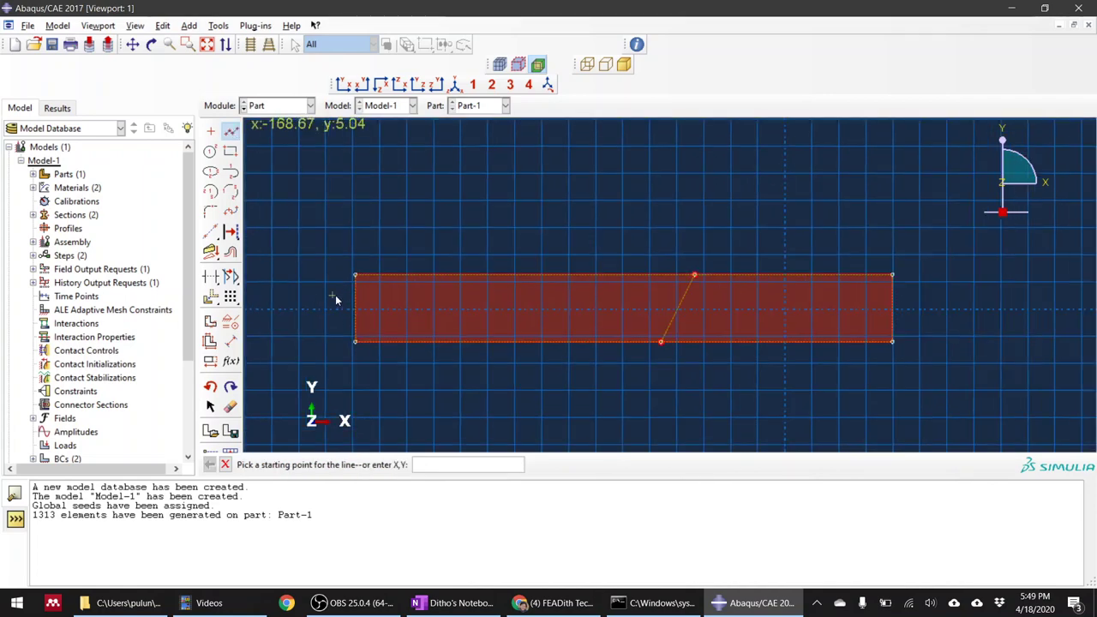
click(333, 294)
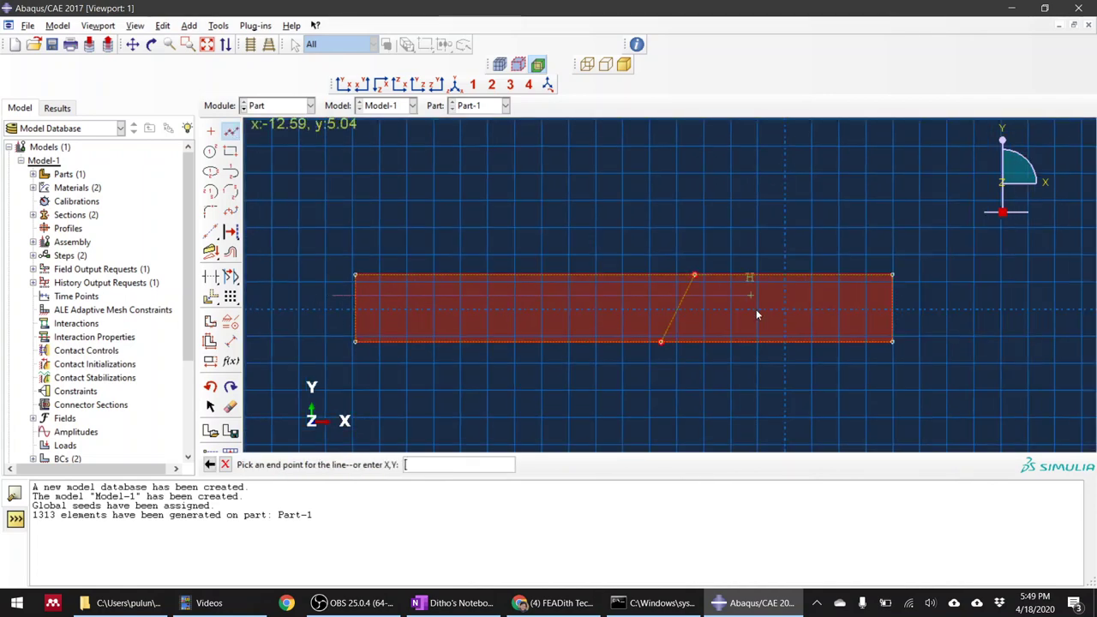
click(913, 295)
middle_click(907, 308)
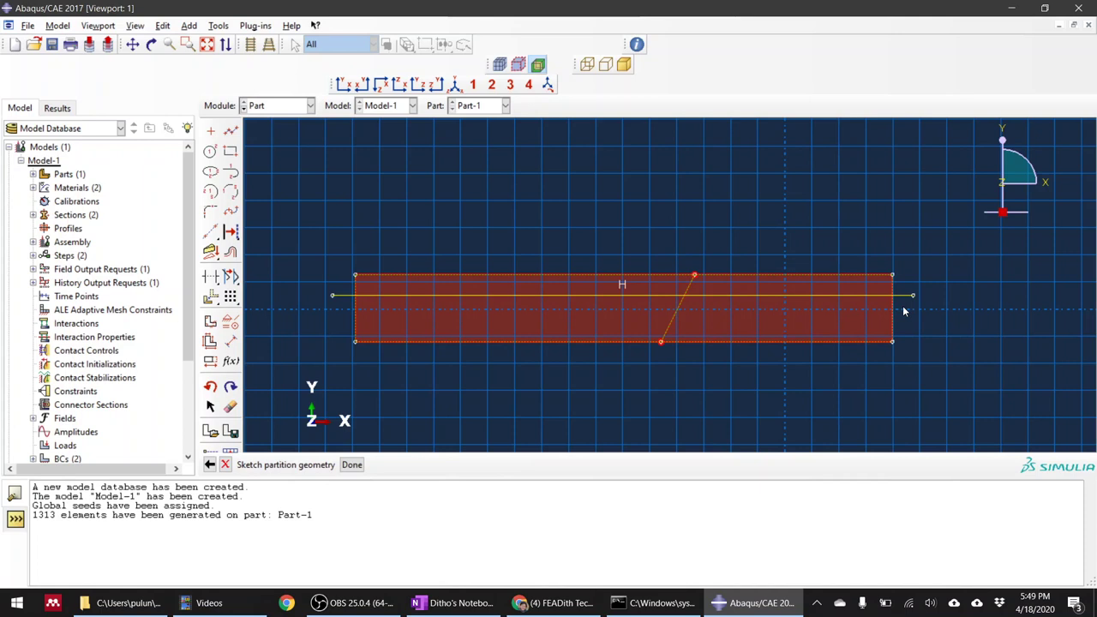
click(229, 130)
click(333, 322)
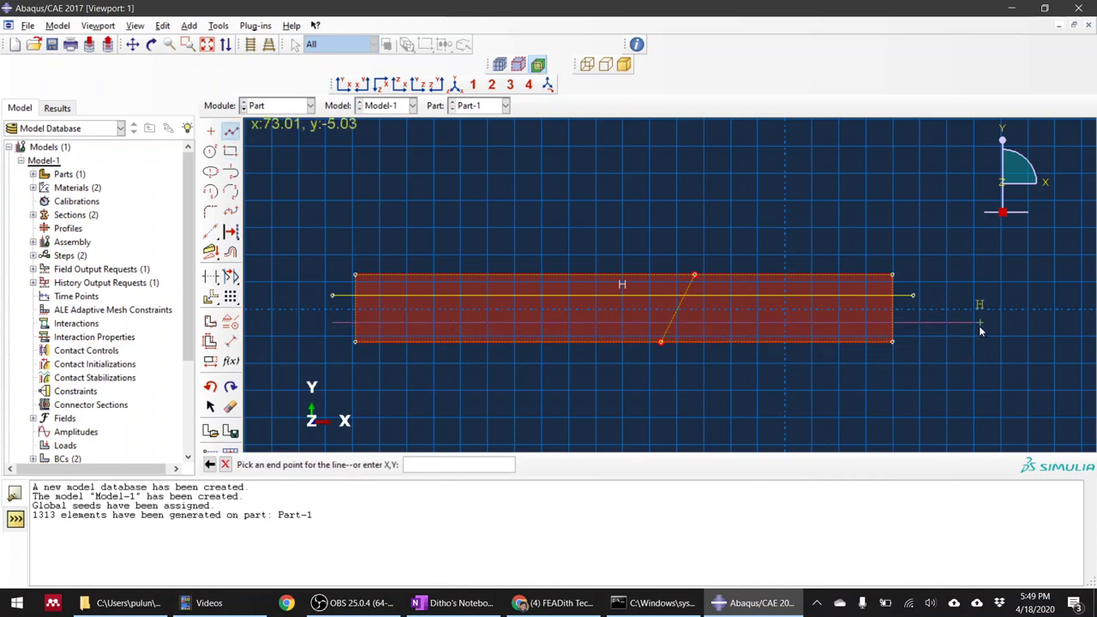
click(980, 322)
middle_click(942, 322)
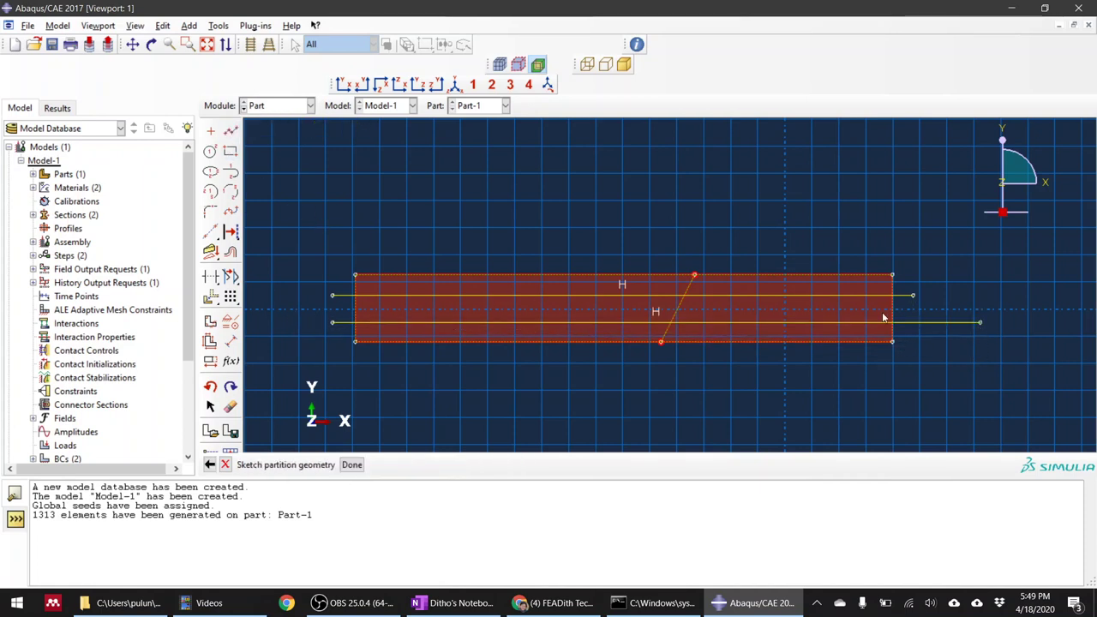
Step: Dimension both partition lines 10.0 from the strip edges and finish the partition sketch
click(230, 341)
click(538, 322)
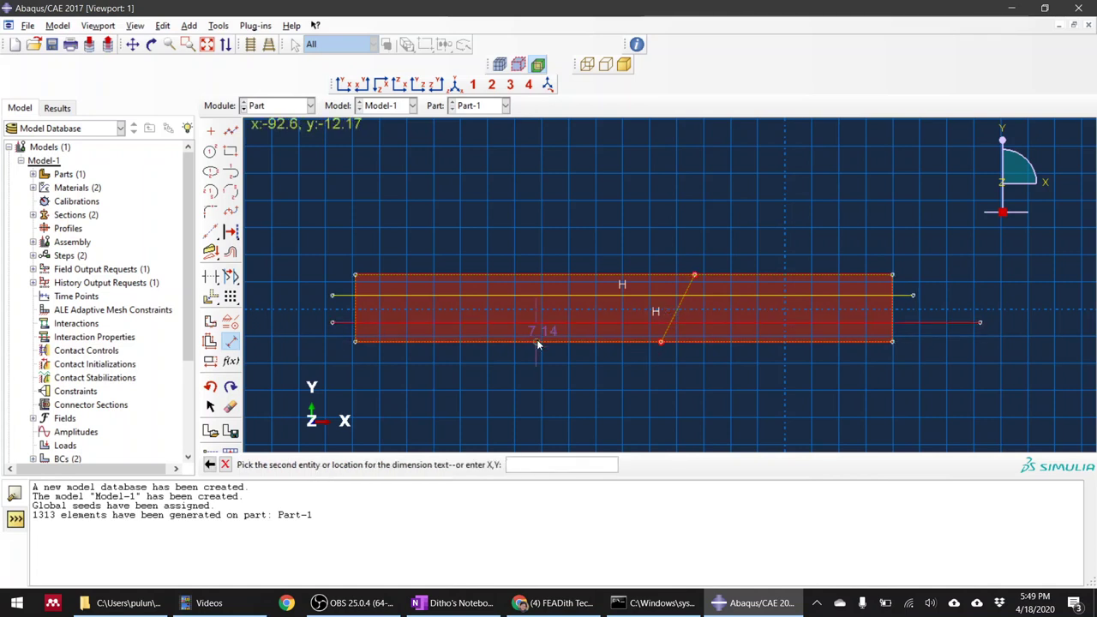
click(294, 341)
text(10.0)
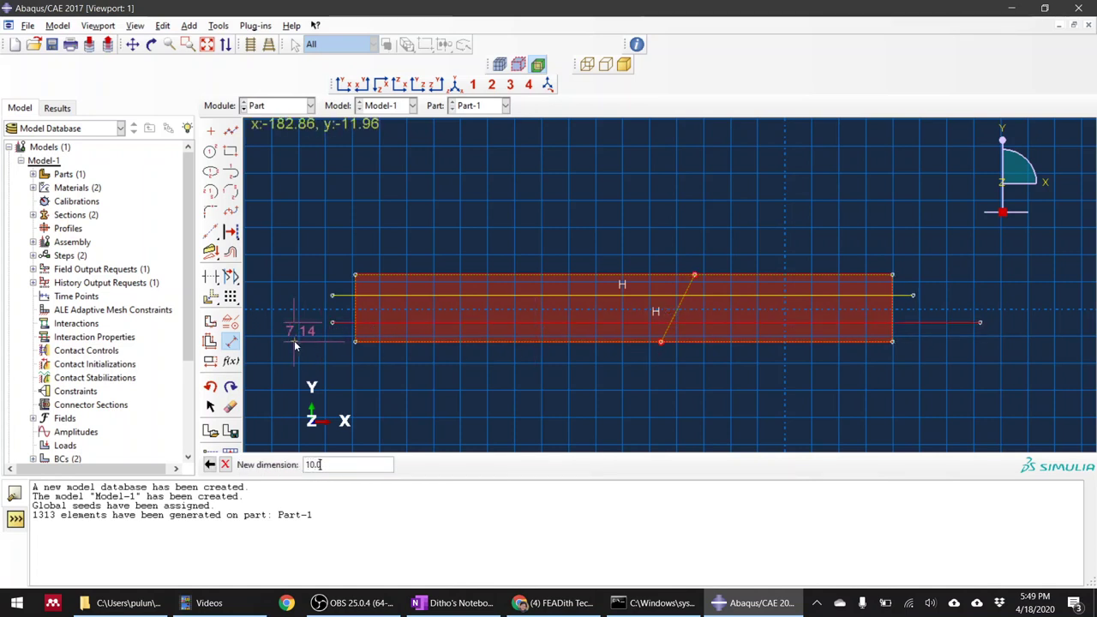
key(Return)
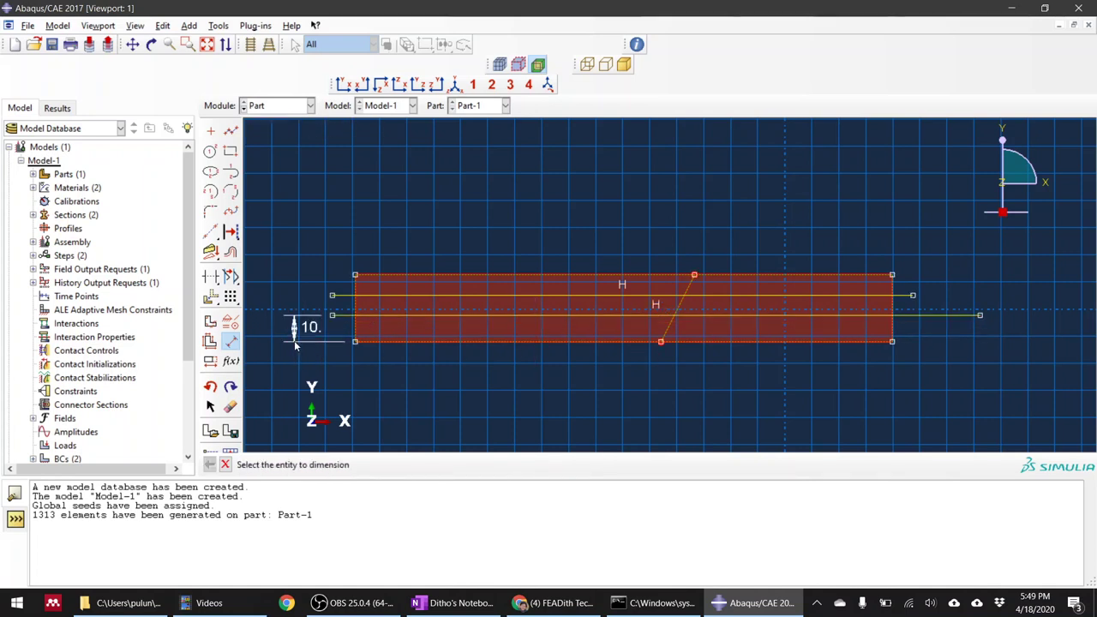
click(459, 300)
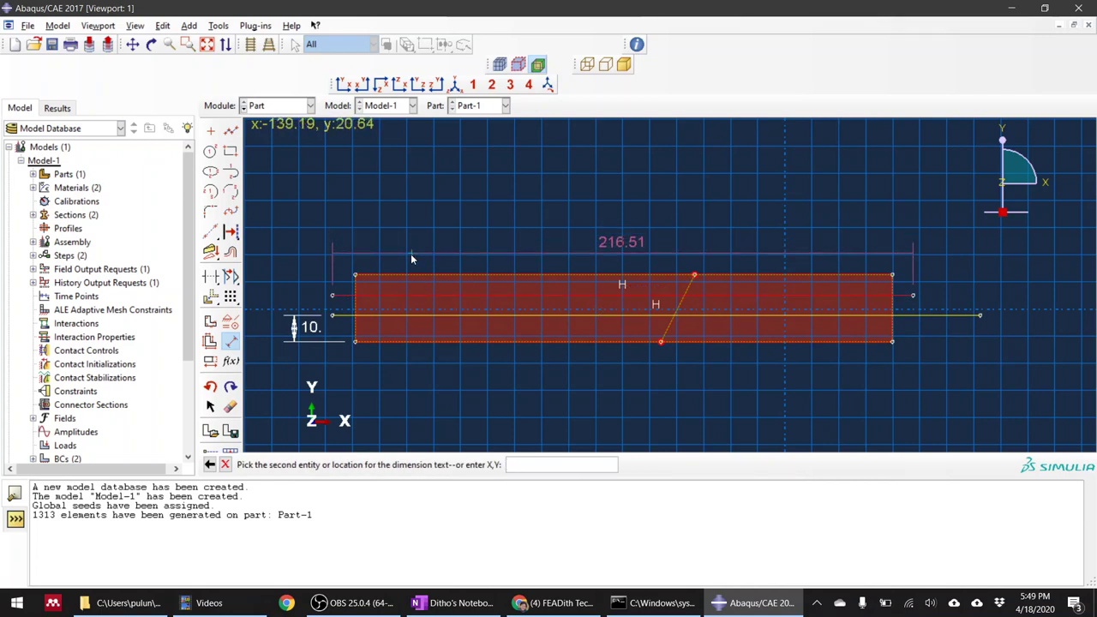
click(332, 296)
click(307, 264)
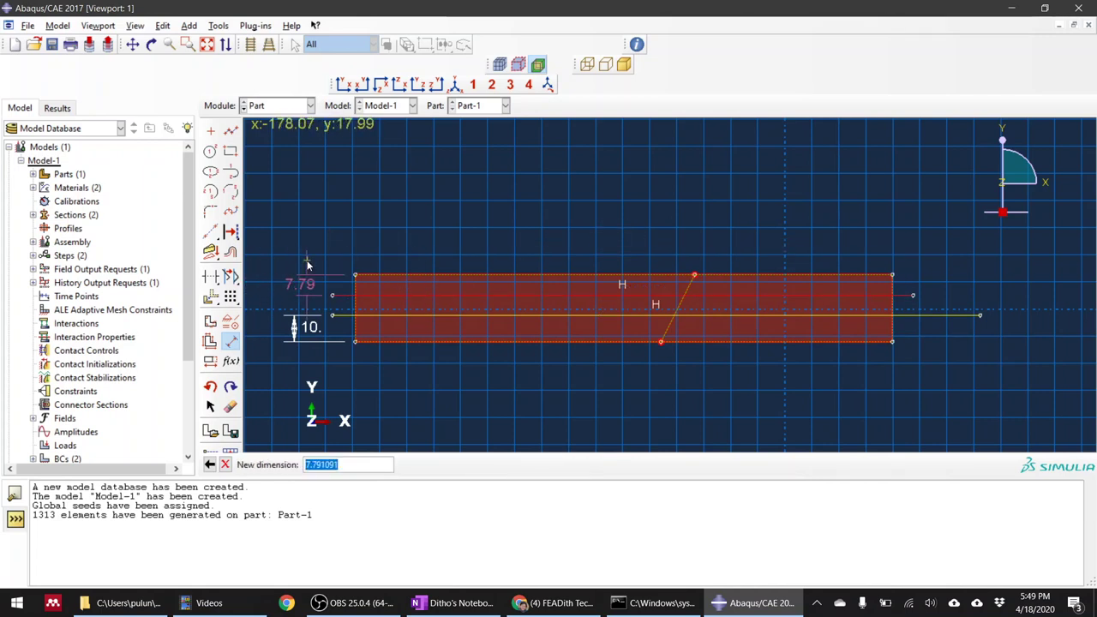
text(10.0)
key(Return)
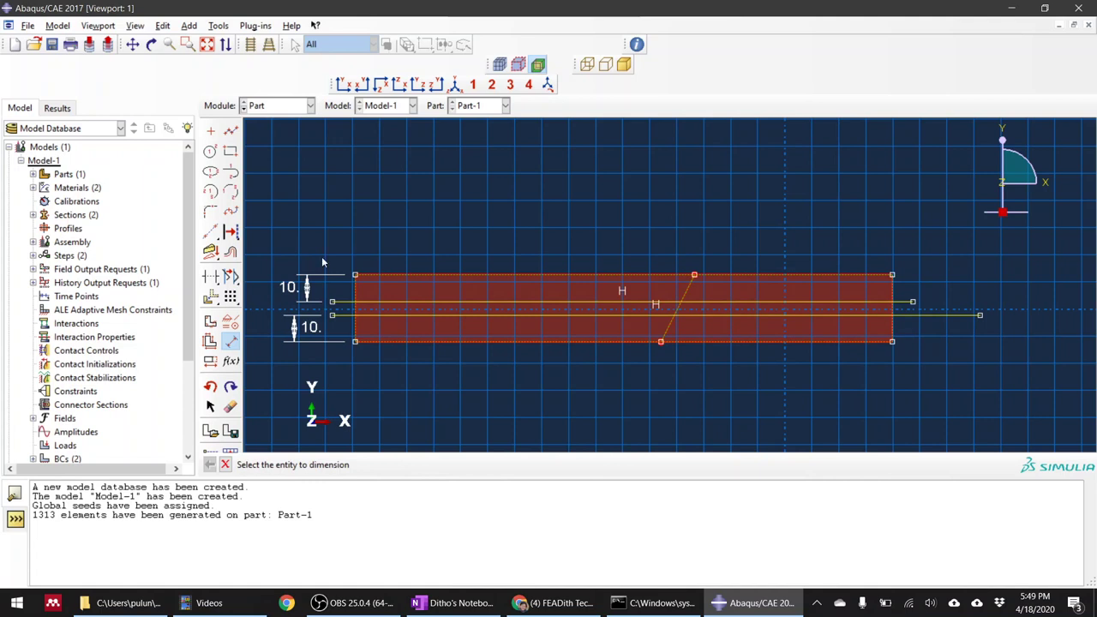
click(226, 465)
click(356, 464)
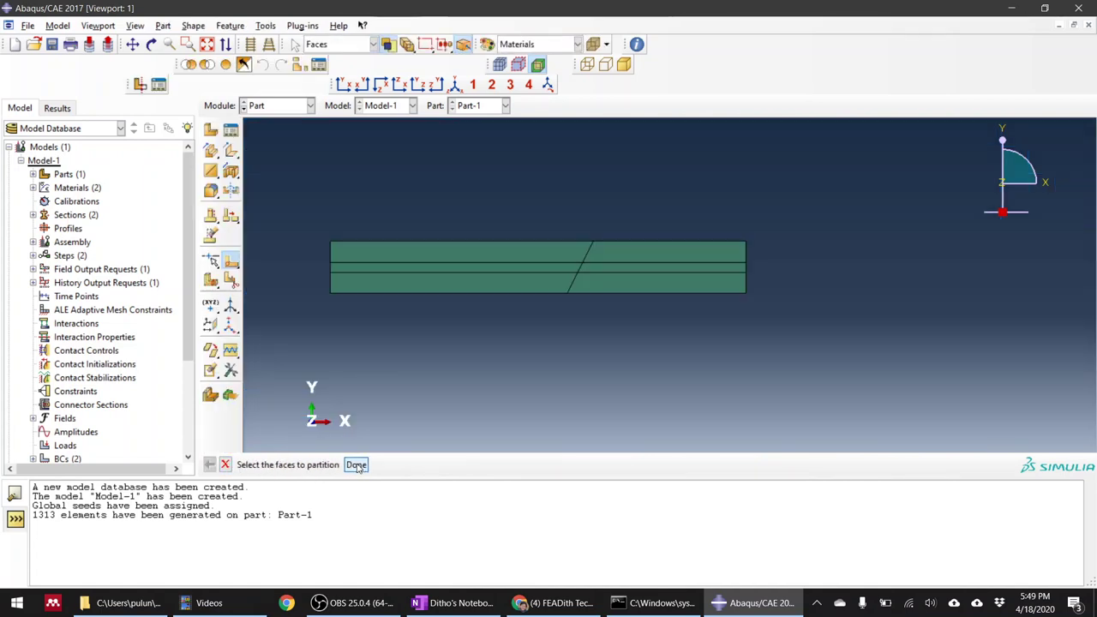
click(356, 464)
scroll(544, 281, up, 2)
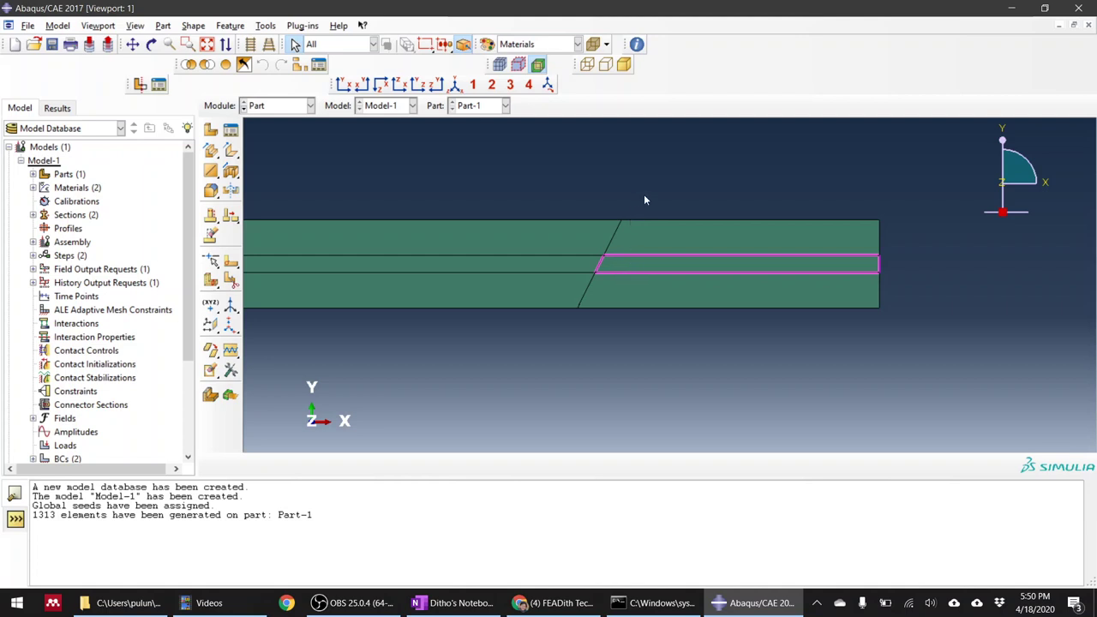
scroll(639, 212, up, 5)
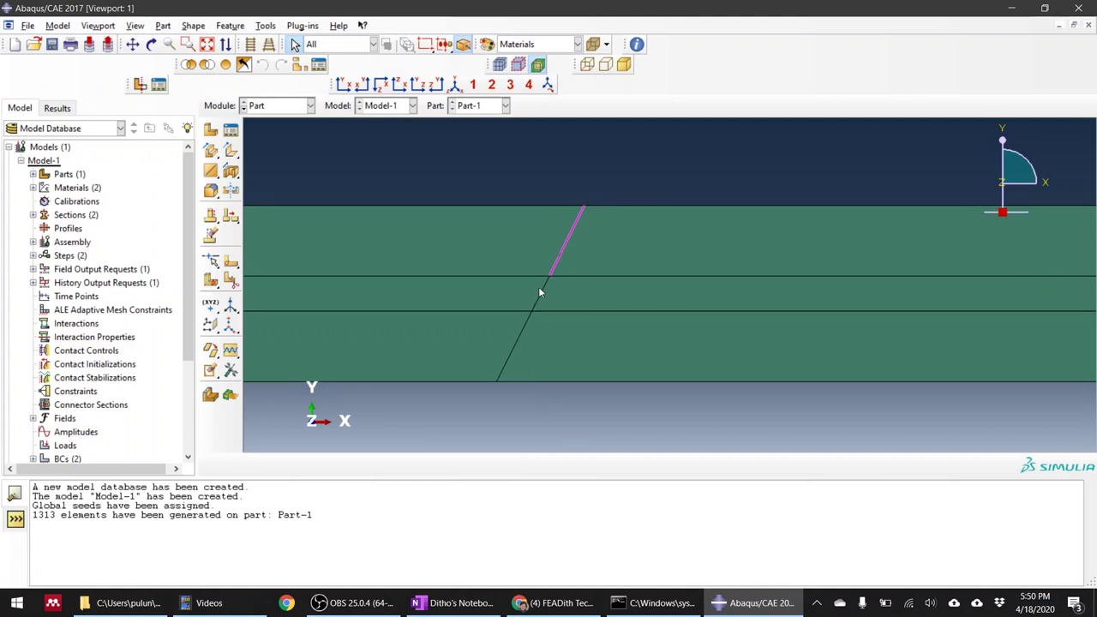
click(513, 347)
click(451, 311)
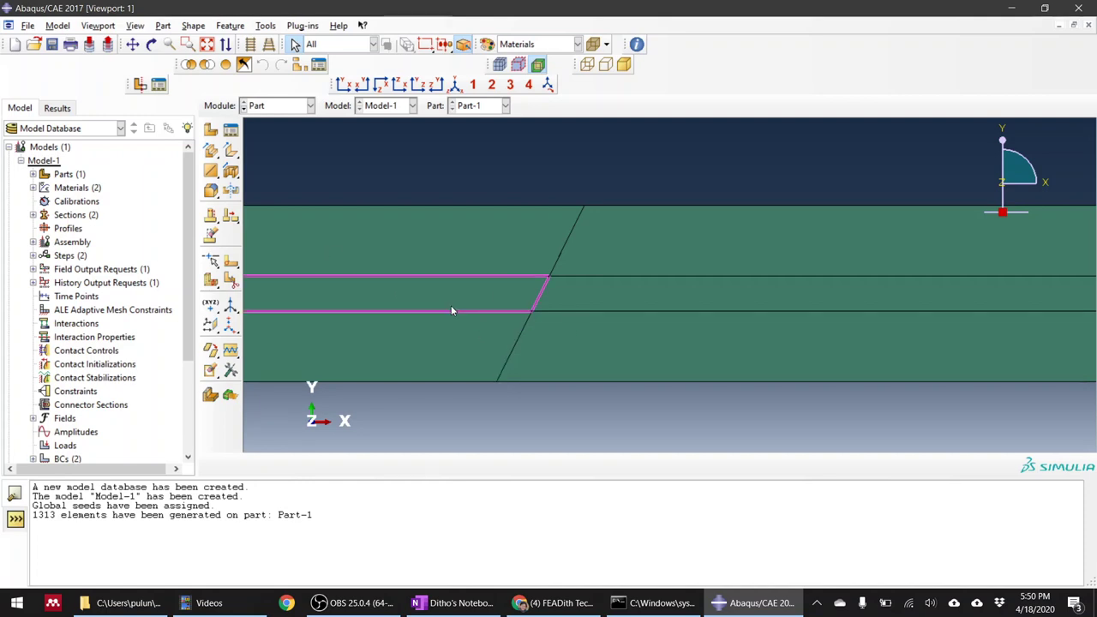
click(579, 220)
click(538, 302)
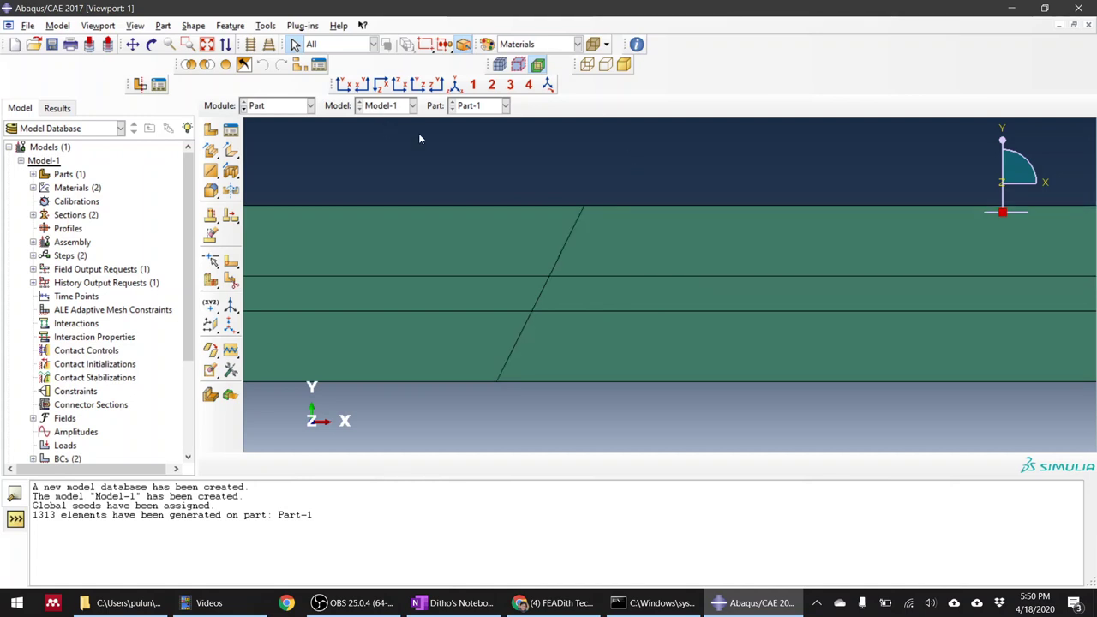
click(271, 109)
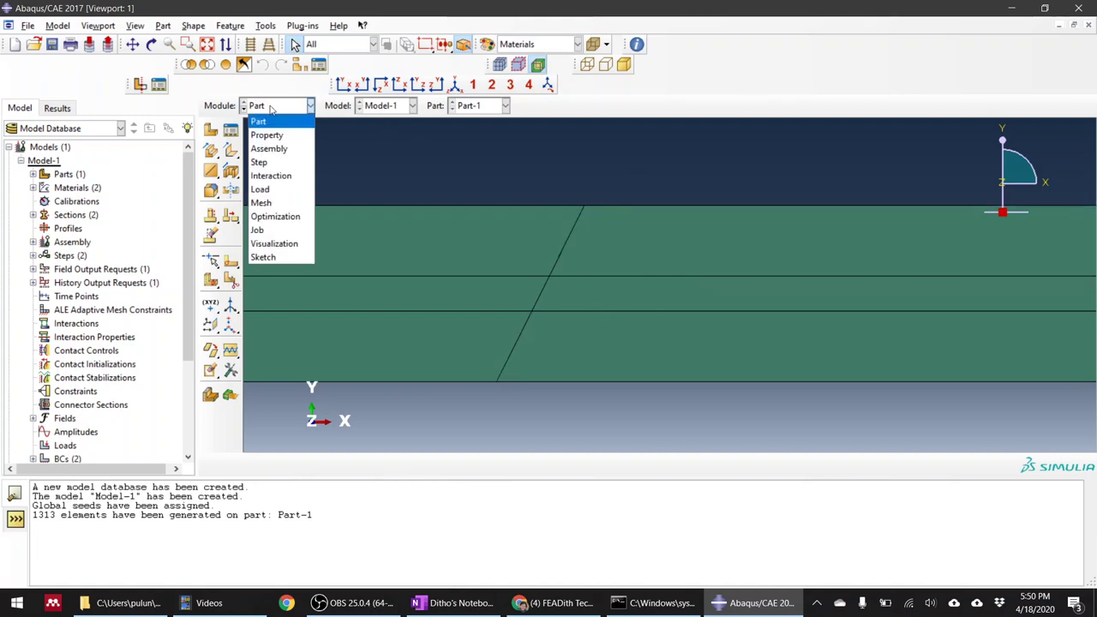
Step: Switch to the Mesh module and query mesh stack orientation, dismissing the no-mesh error
click(283, 203)
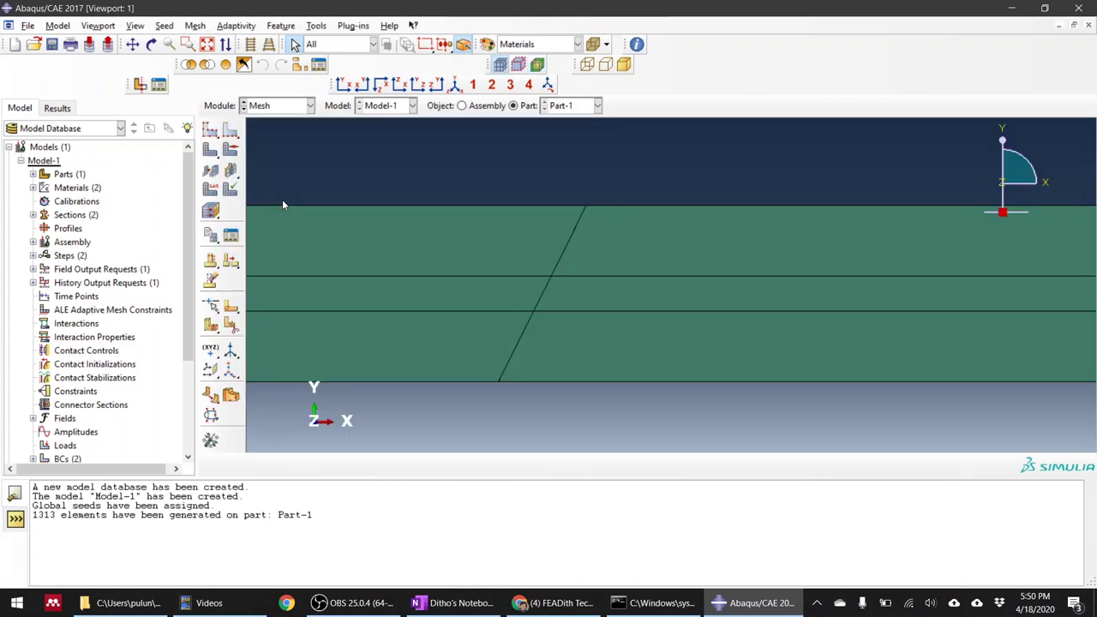
click(317, 25)
click(331, 40)
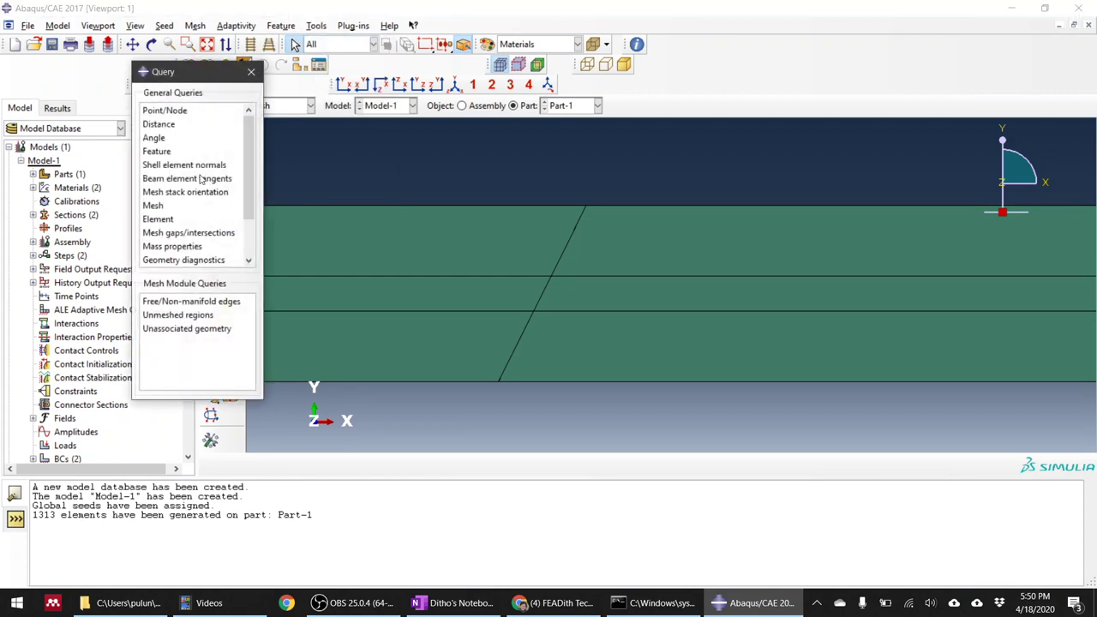
click(191, 193)
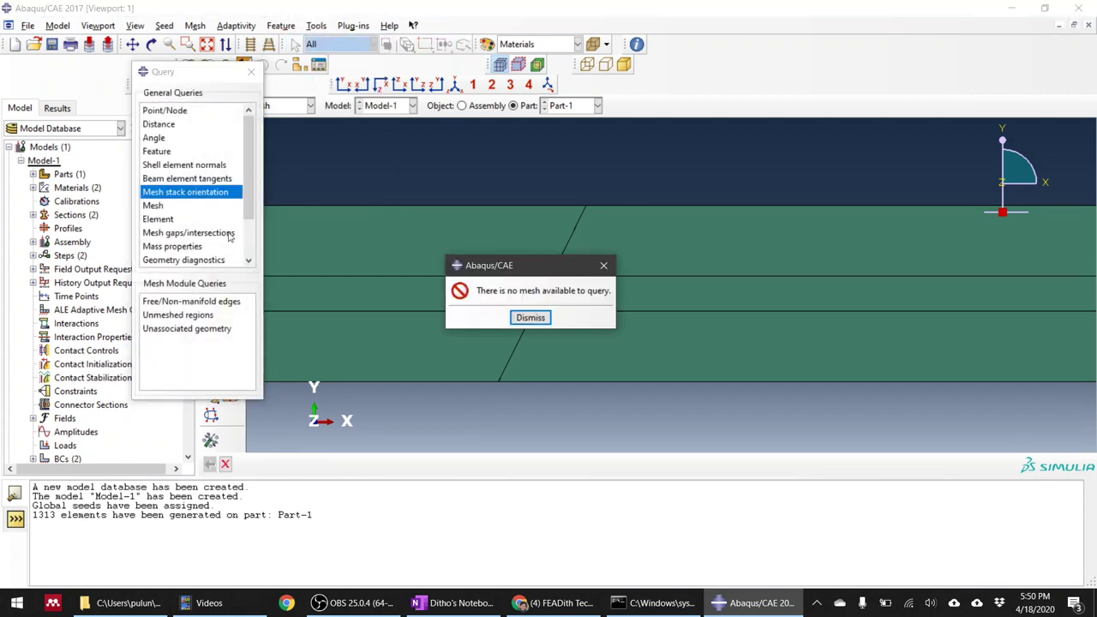
click(529, 318)
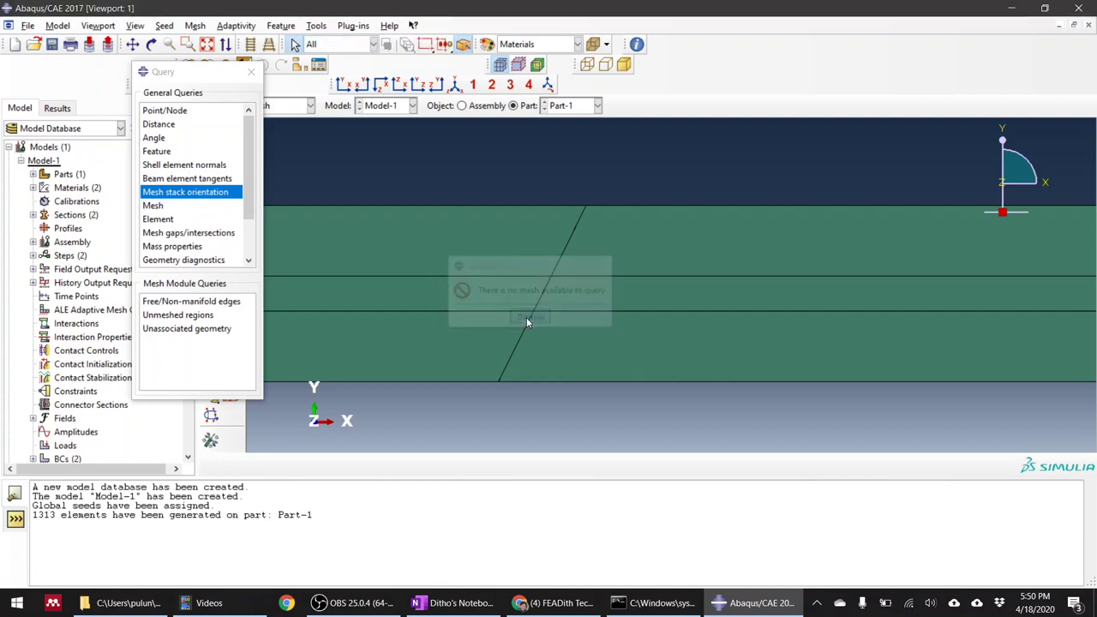
Step: Mesh the whole partitioned part and inspect its stack orientation arrows
click(279, 107)
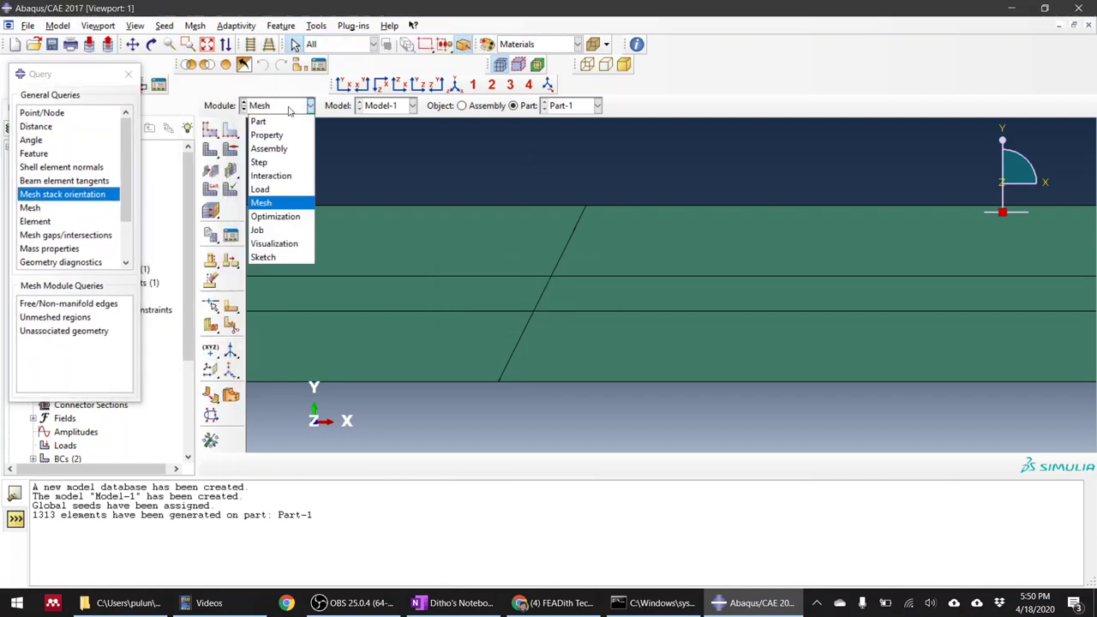
click(283, 201)
click(211, 150)
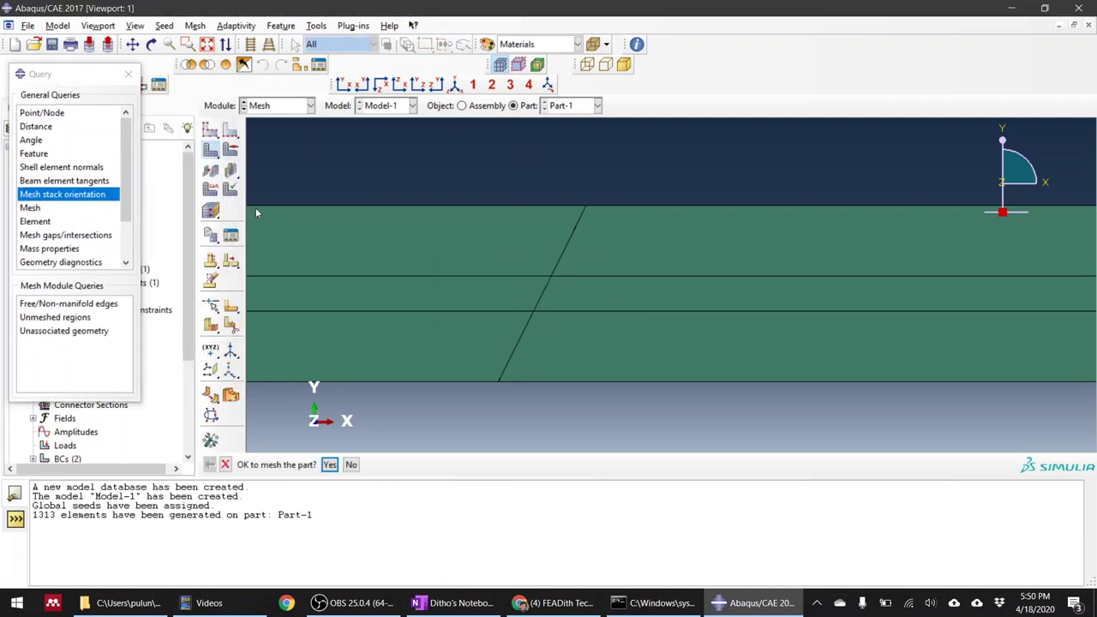
click(329, 465)
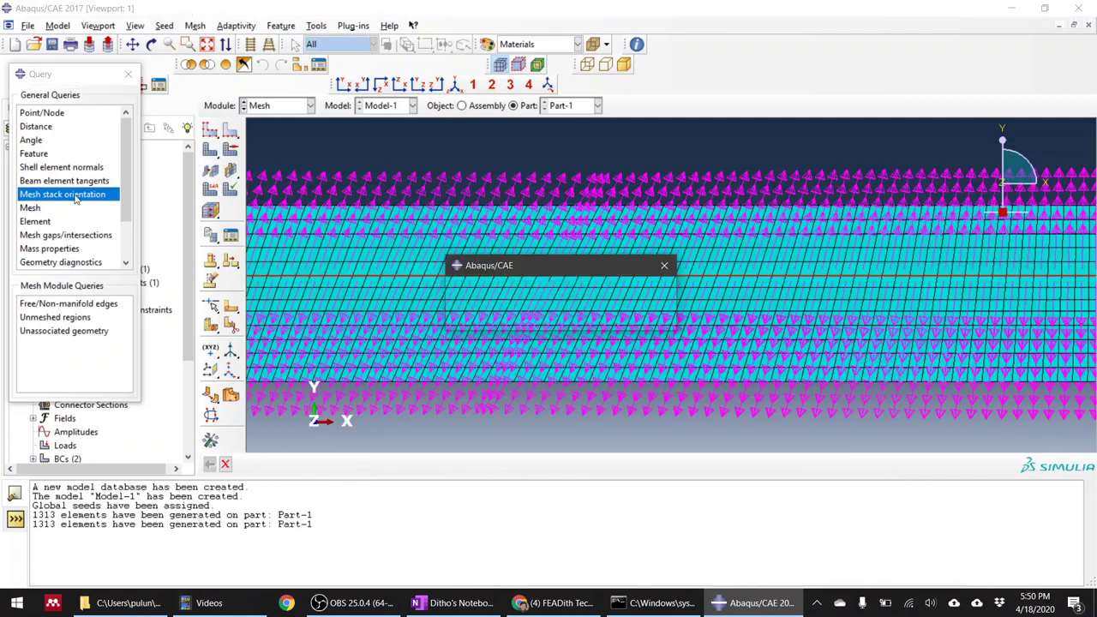
click(564, 320)
scroll(569, 317, up, 2)
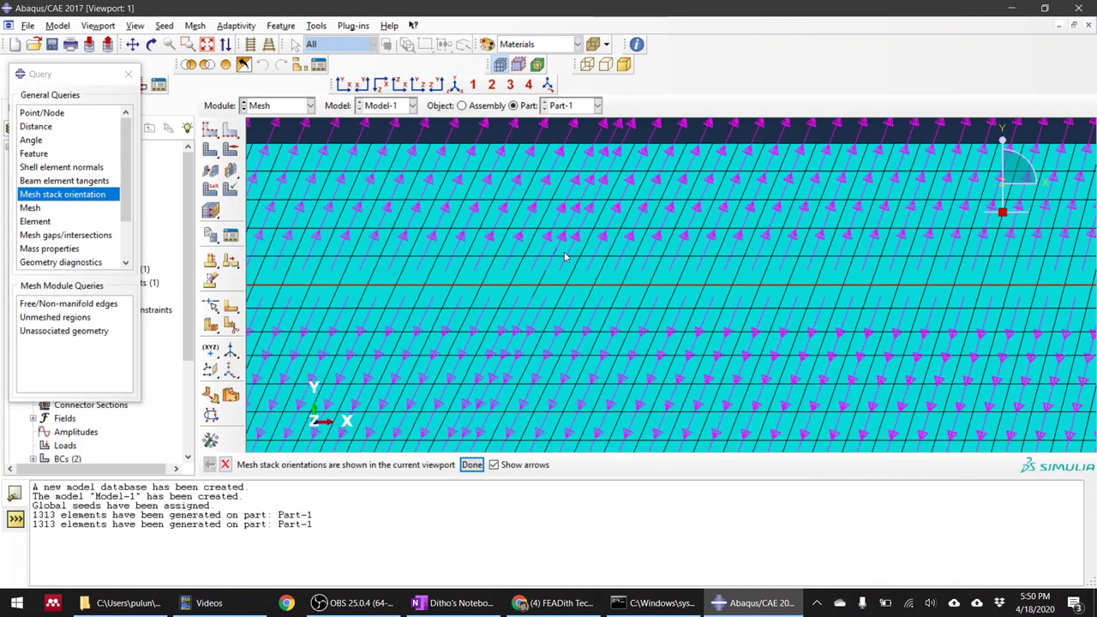
scroll(586, 289, up, 2)
scroll(554, 287, up, 2)
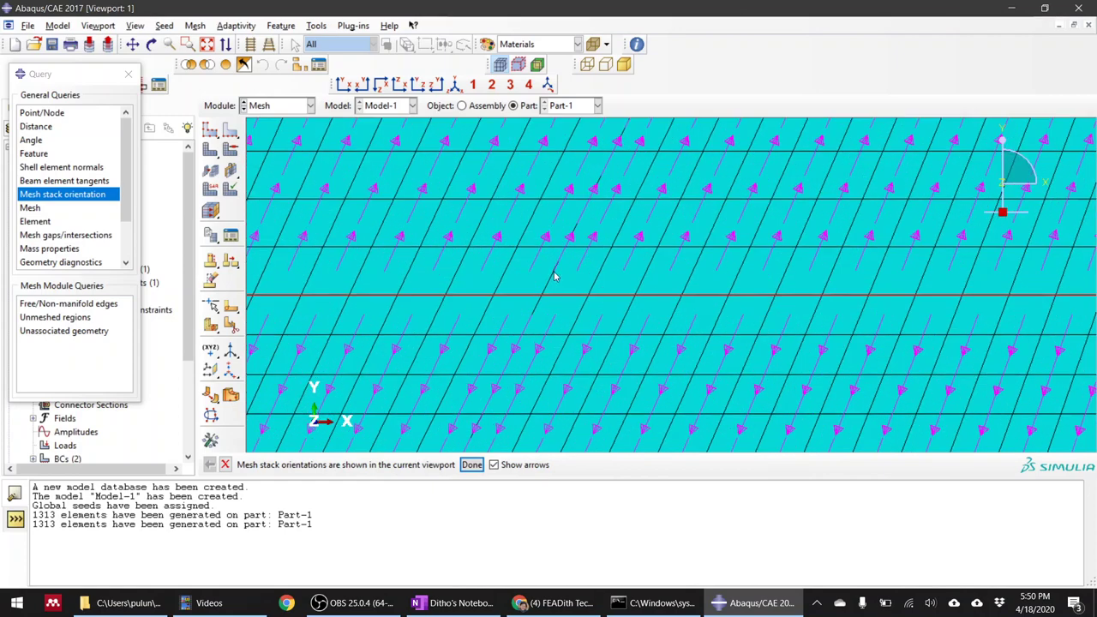
scroll(566, 281, down, 4)
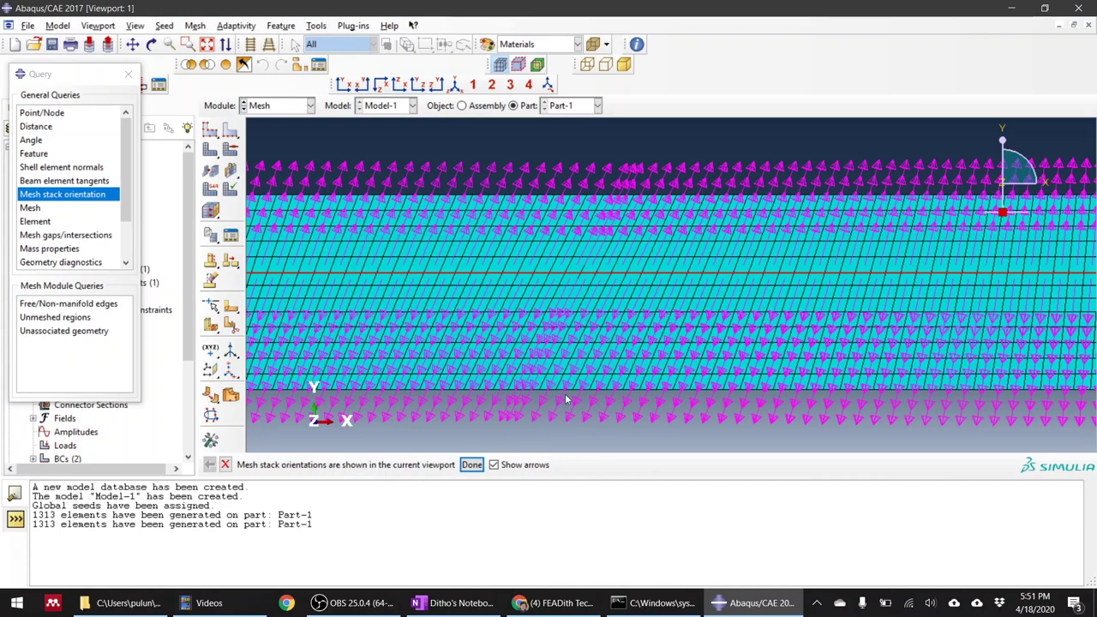
scroll(554, 251, up, 4)
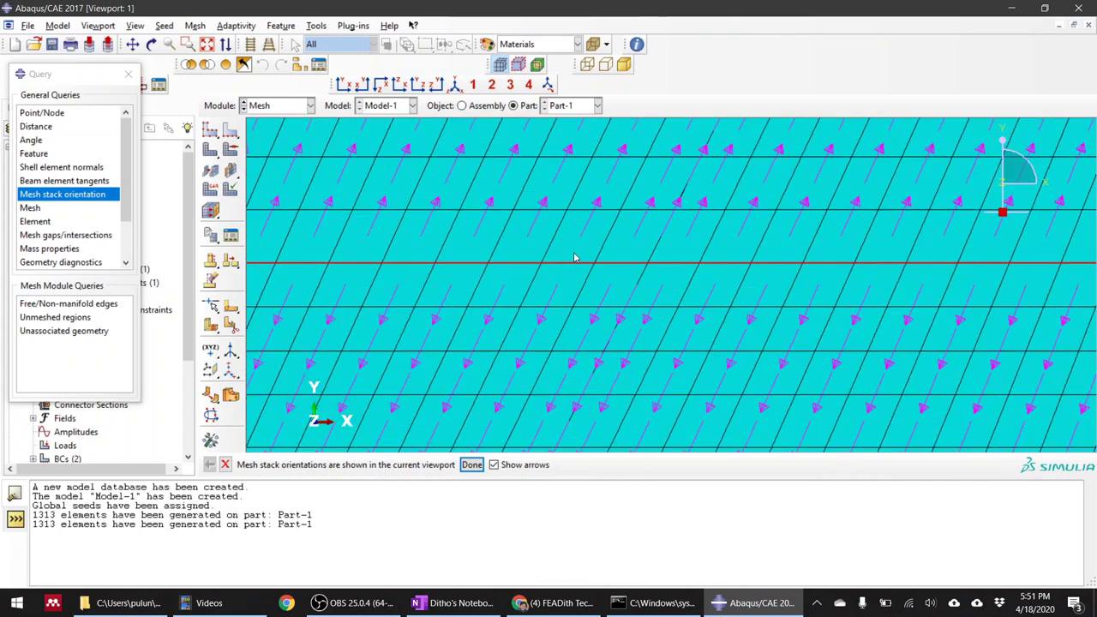
scroll(579, 257, down, 1)
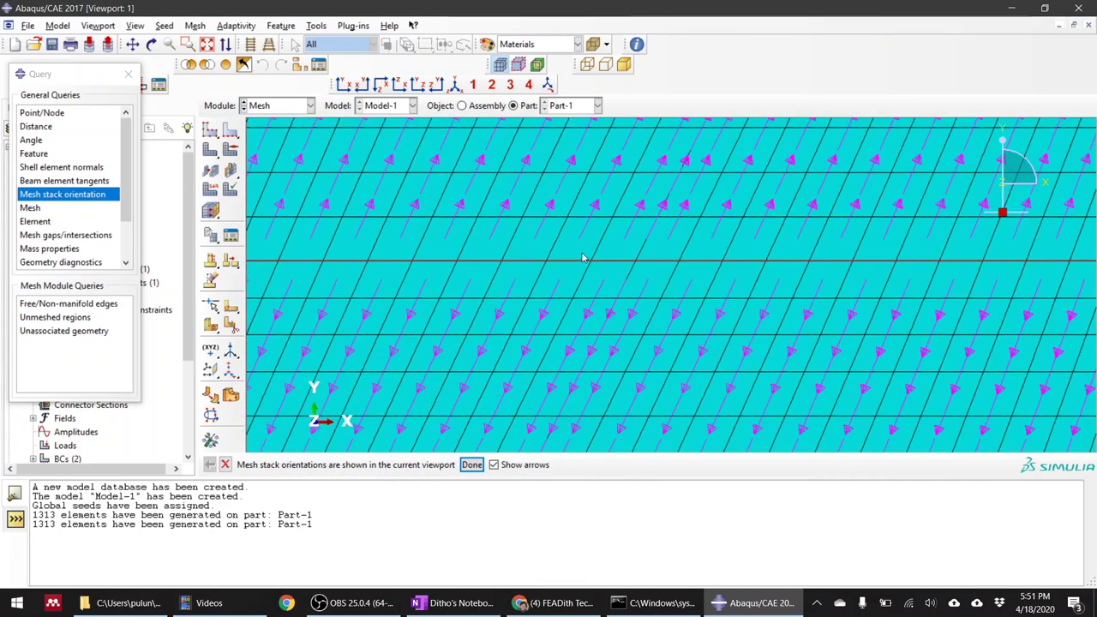
click(454, 602)
Step: Sketch a red slanted thin layer with end marks, a circle, and arrows along and across it
scroll(667, 325, down, 5)
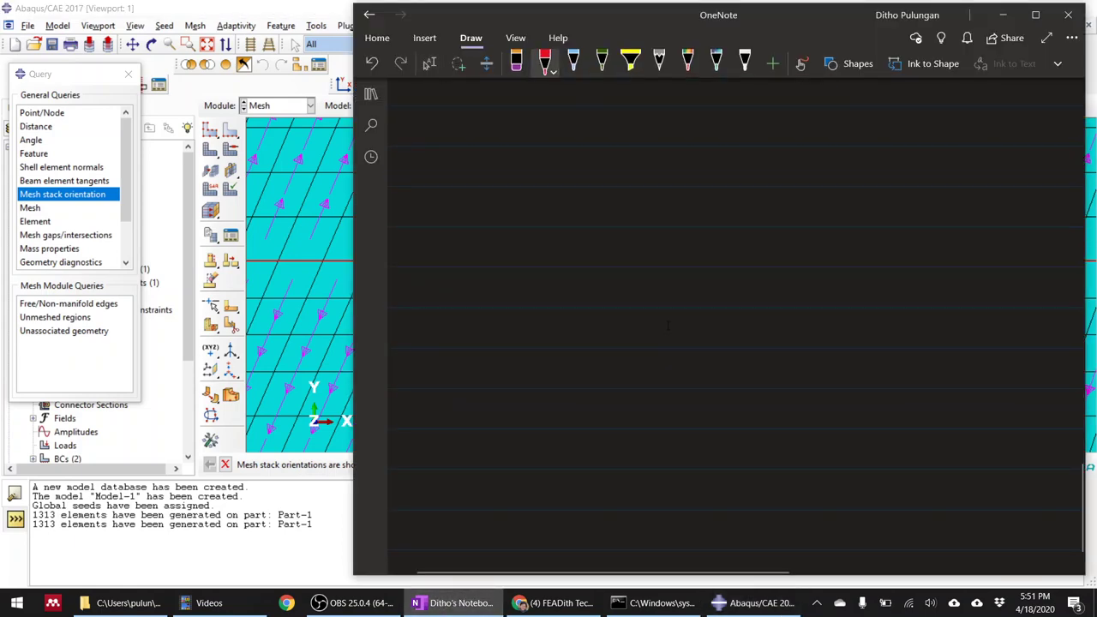
mouse_move(705, 193)
mouse_down()
mouse_move(608, 394)
mouse_move(631, 397)
mouse_move(740, 197)
mouse_up()
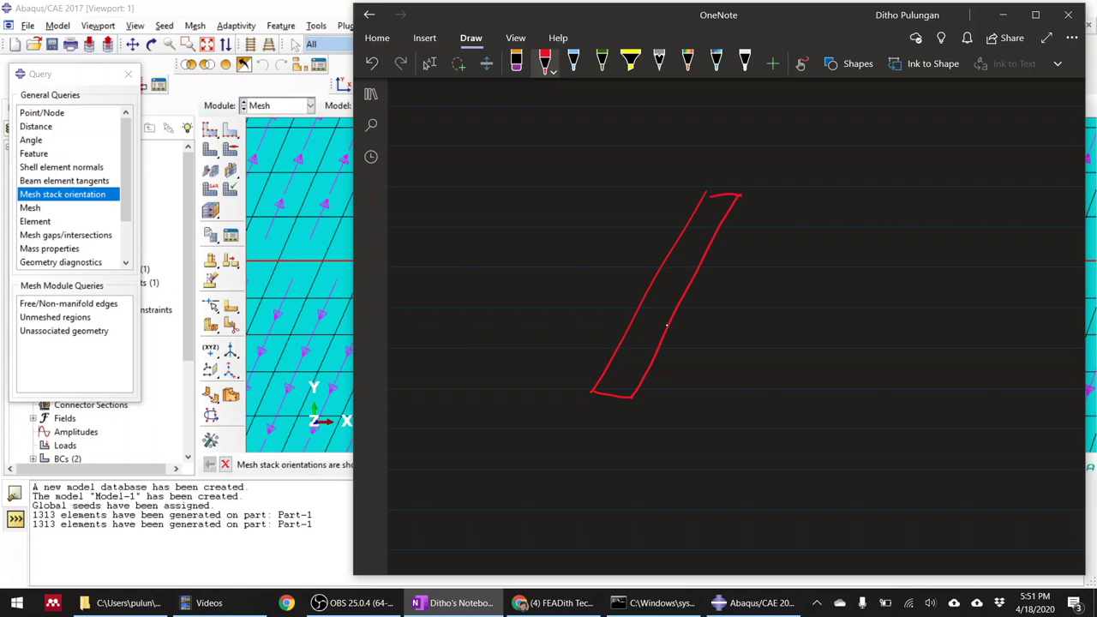
mouse_move(628, 410)
mouse_down()
mouse_move(591, 391)
mouse_move(624, 393)
mouse_up()
drag(712, 192, 733, 196)
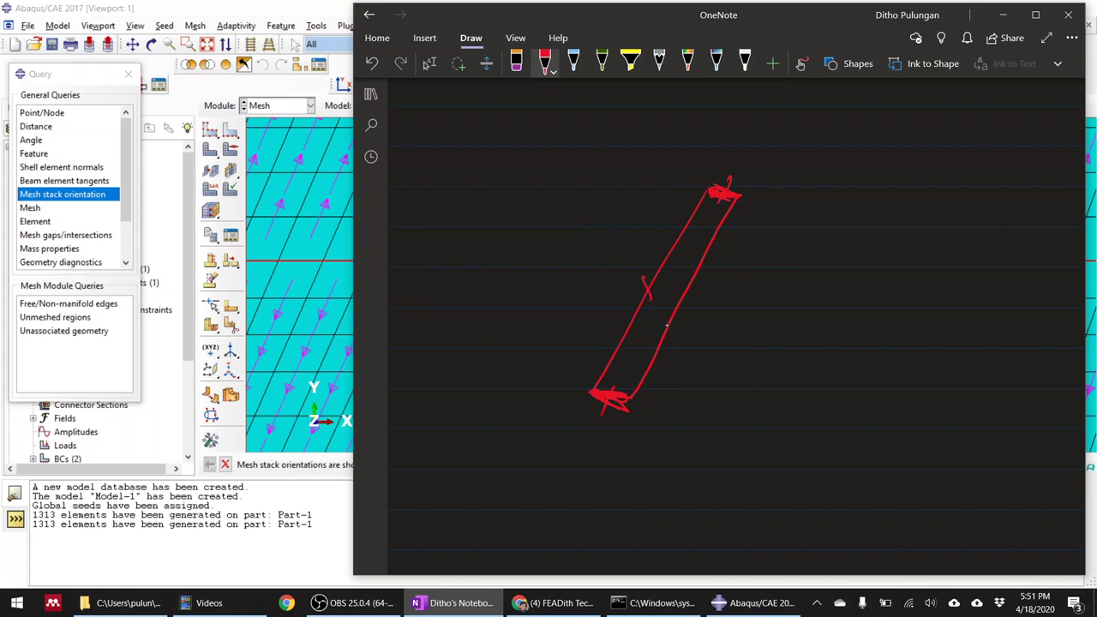
drag(649, 272, 672, 300)
mouse_move(620, 277)
mouse_down()
mouse_move(768, 304)
mouse_move(750, 329)
mouse_up()
mouse_move(573, 457)
mouse_down()
mouse_move(783, 126)
mouse_move(793, 157)
mouse_up()
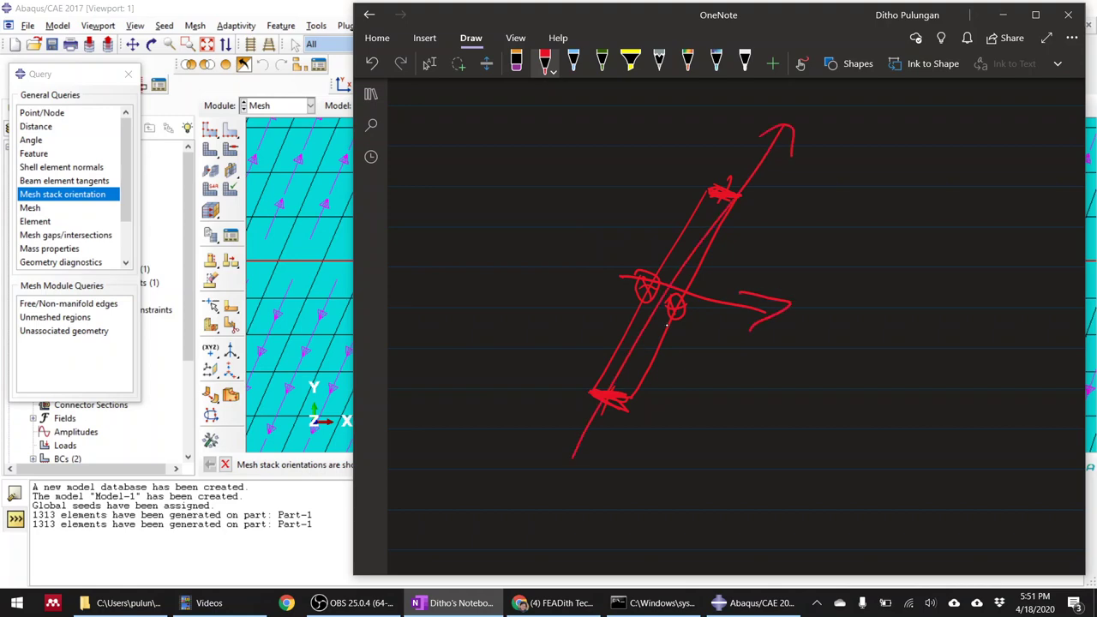
click(429, 64)
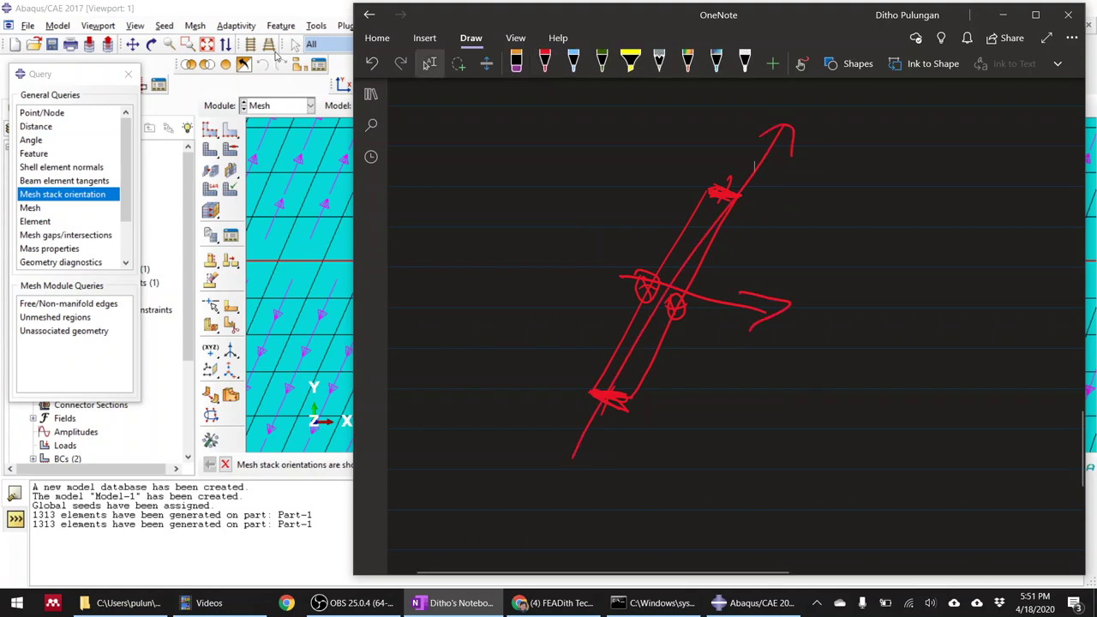
Step: Hide the left and right mesh faces to expose the inclined layer's orientation arrows
click(270, 92)
scroll(493, 260, down, 5)
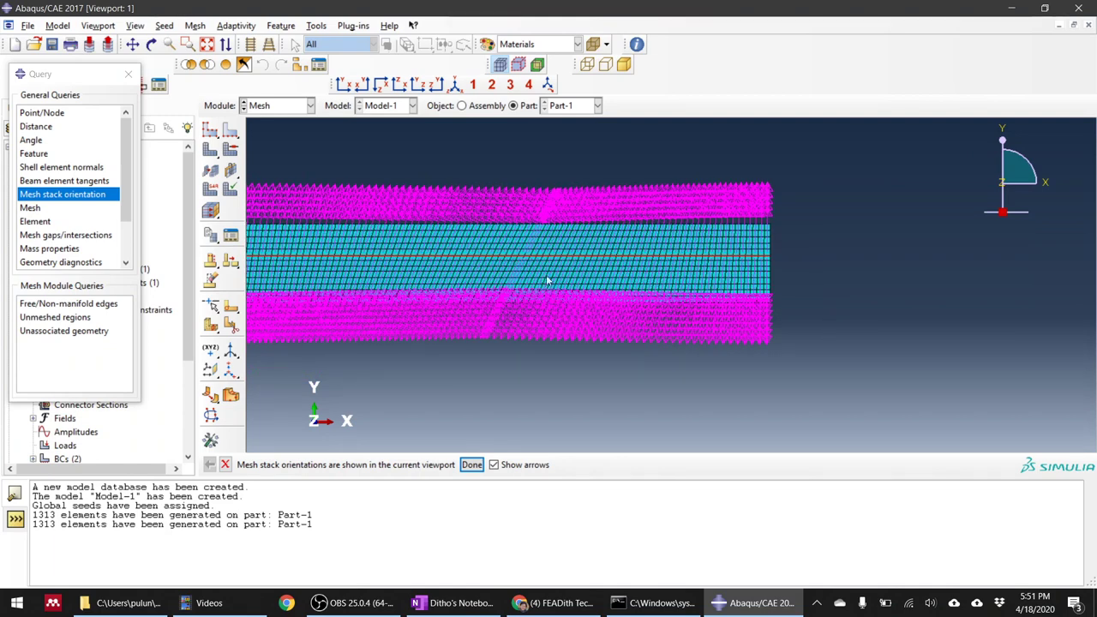
scroll(814, 256, down, 3)
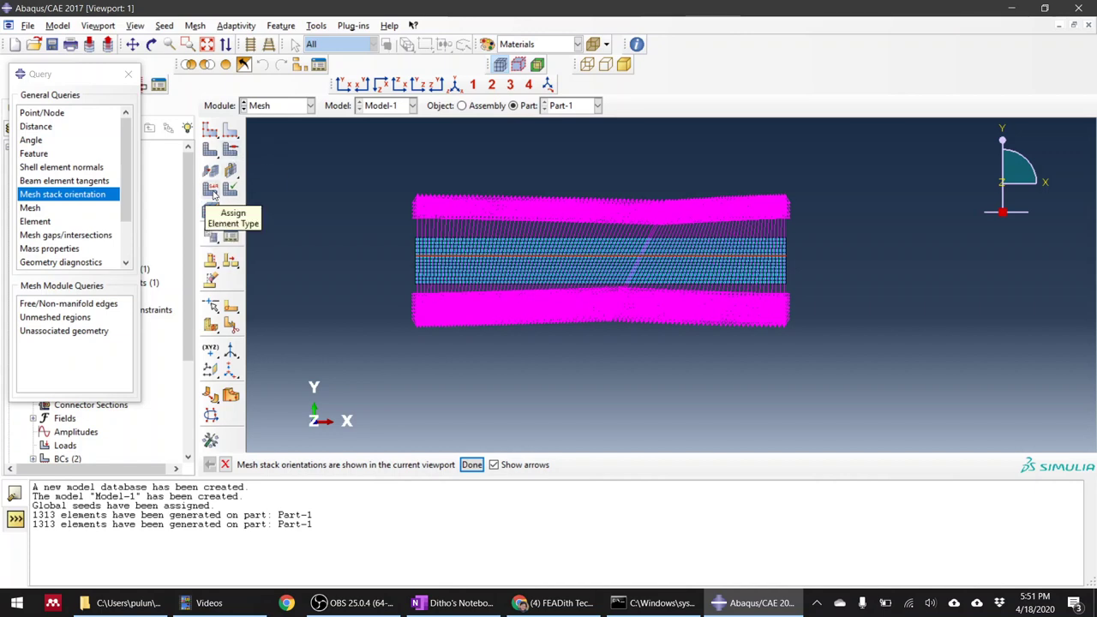
click(206, 65)
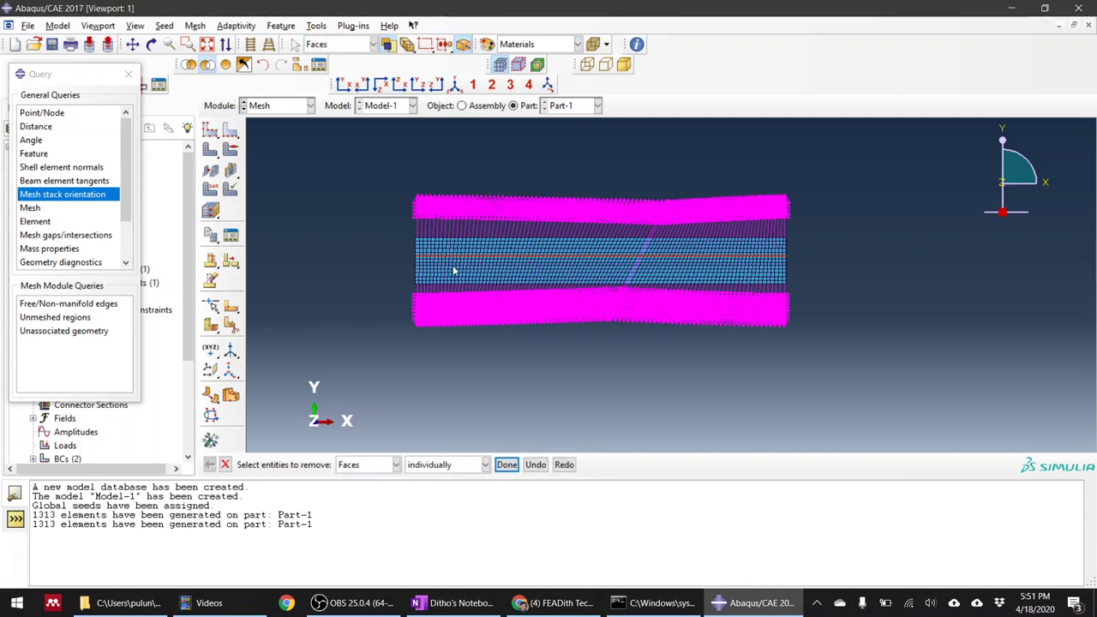
drag(374, 203, 480, 323)
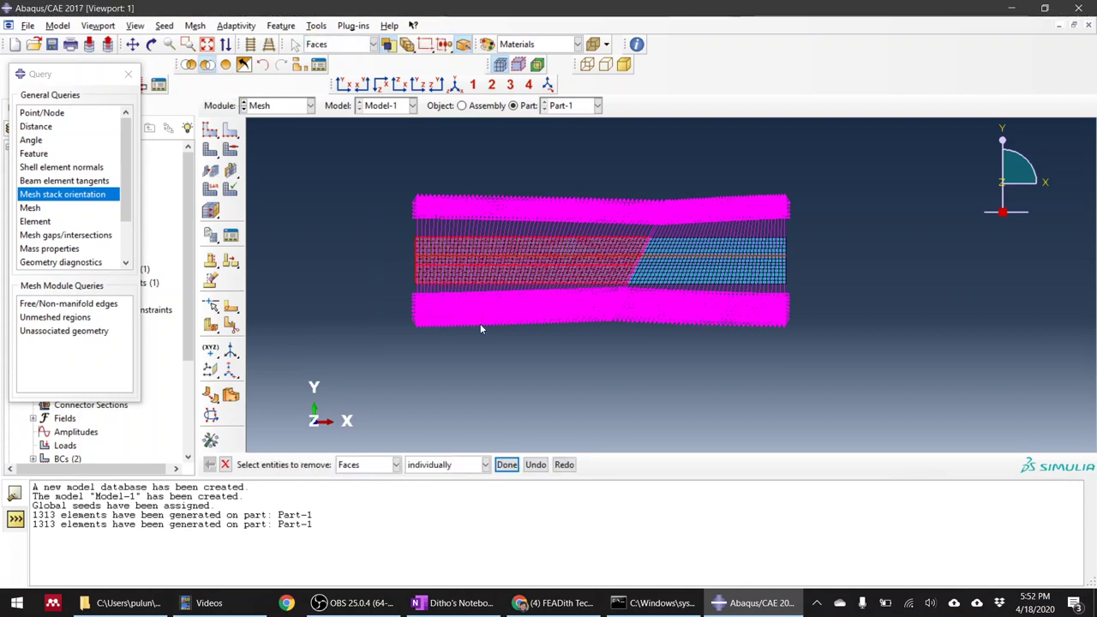
middle_click(480, 324)
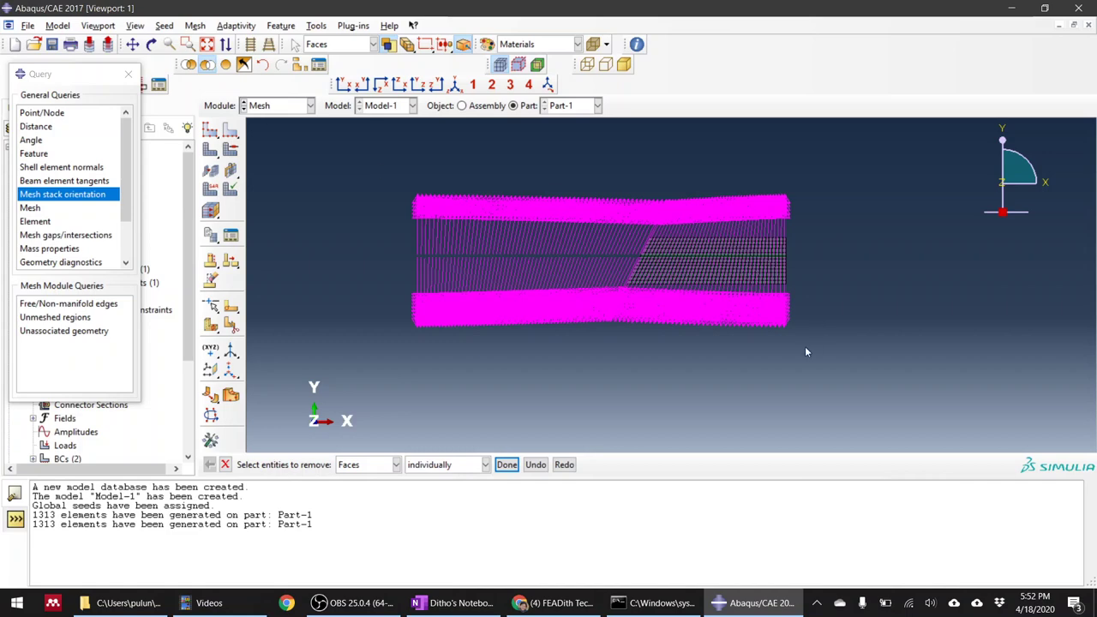
drag(806, 351, 713, 189)
middle_click(825, 300)
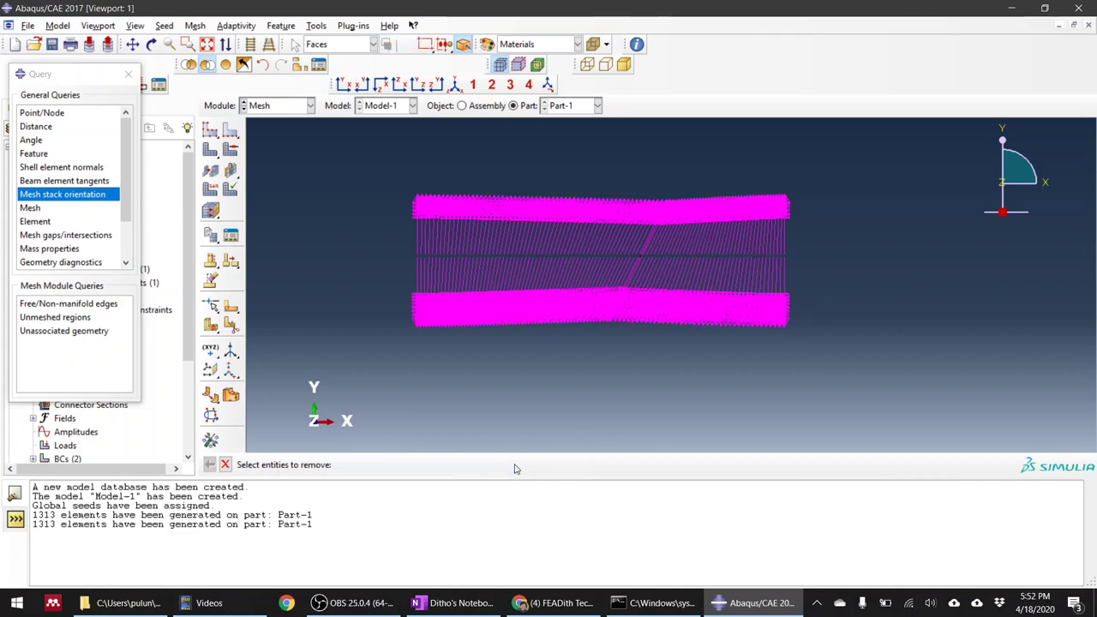
Step: Zoom in on the stack orientation arrows, then close the Query dialog
scroll(651, 266, up, 6)
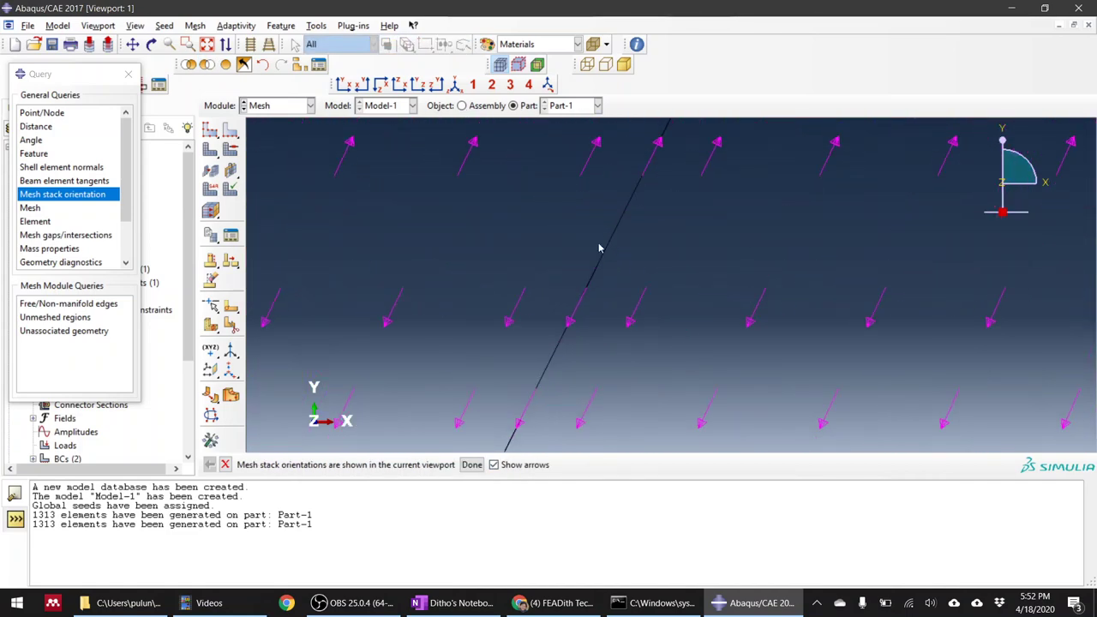
scroll(604, 257, down, 5)
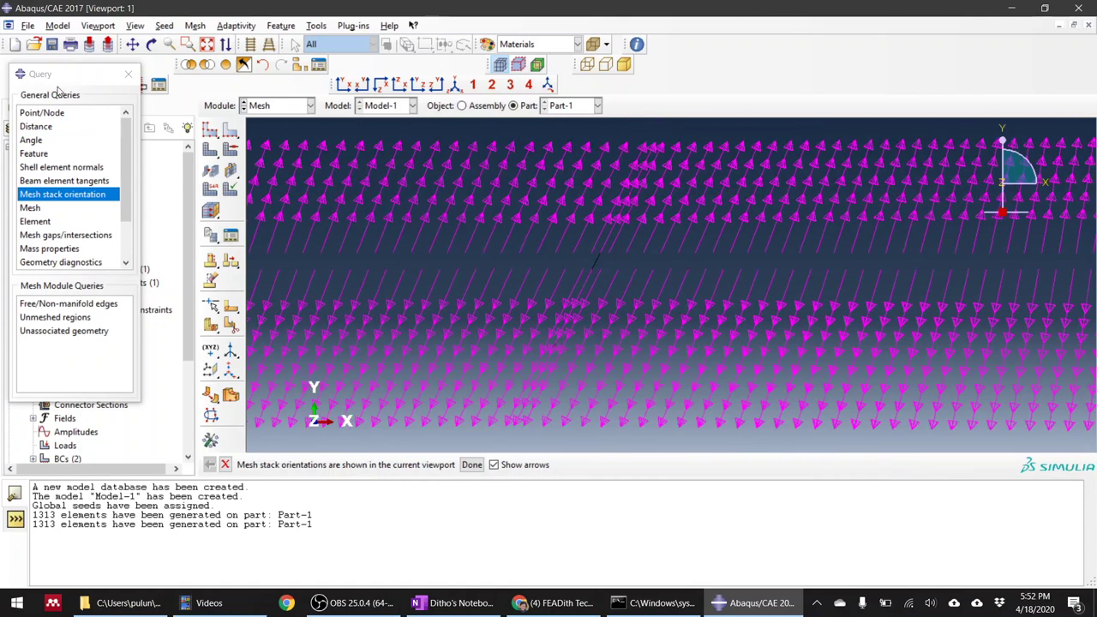
drag(62, 80, 70, 81)
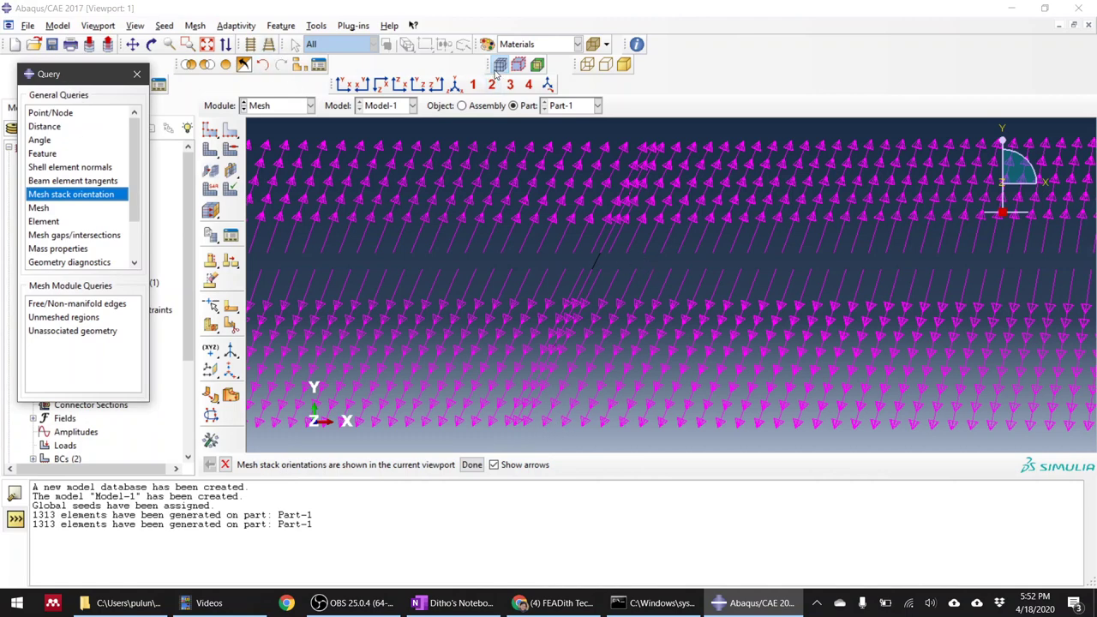
click(136, 74)
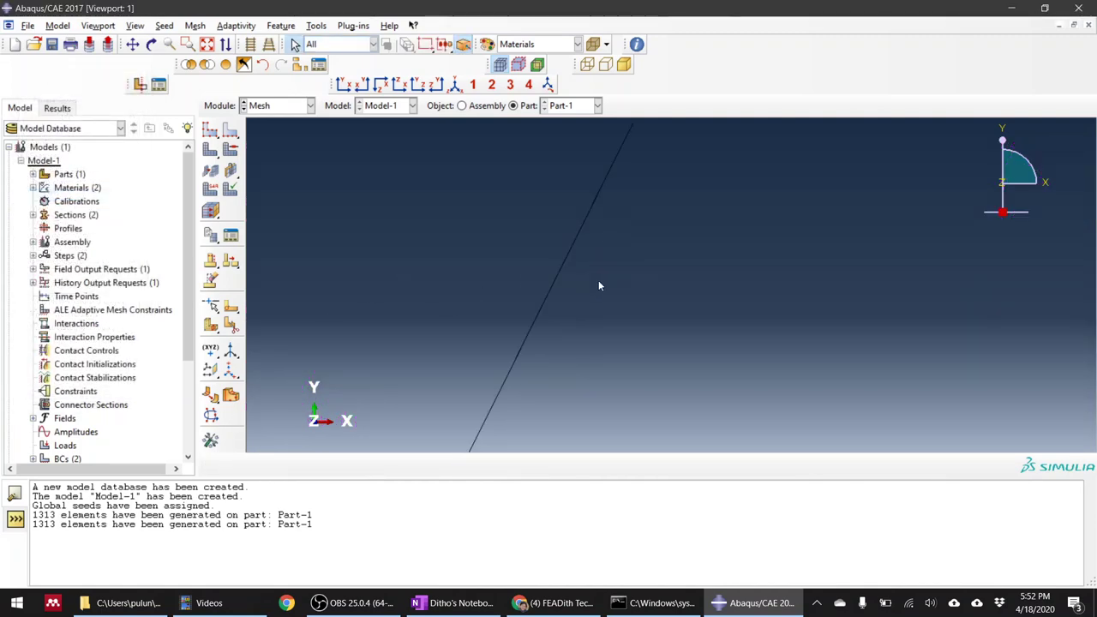
Step: Set the part colour coding to Mesh defaults
click(552, 50)
click(526, 61)
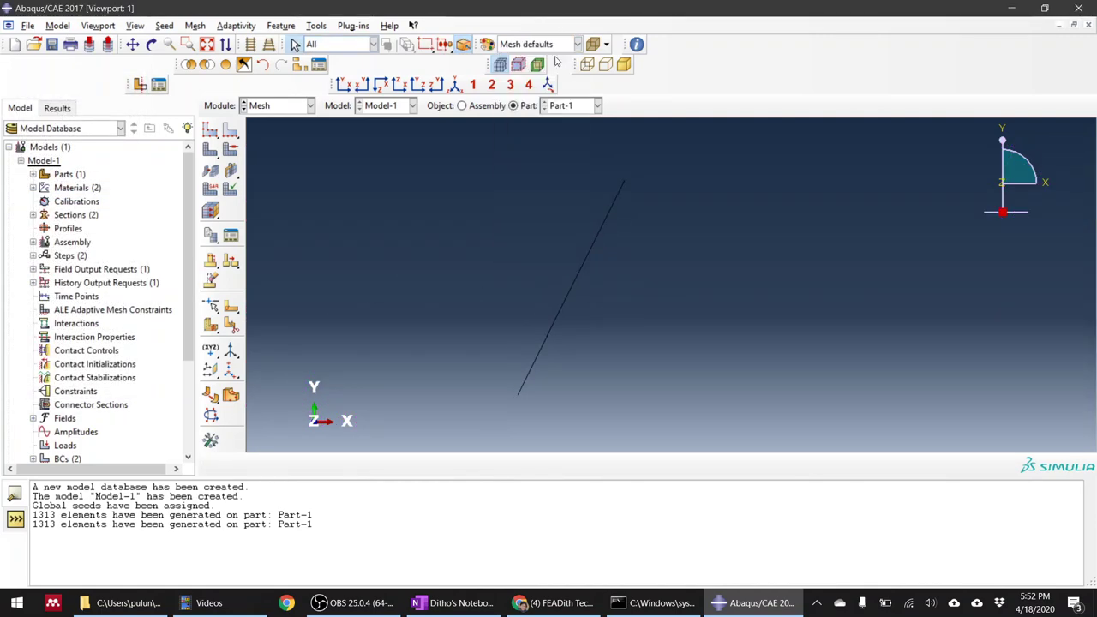
scroll(583, 293, down, 3)
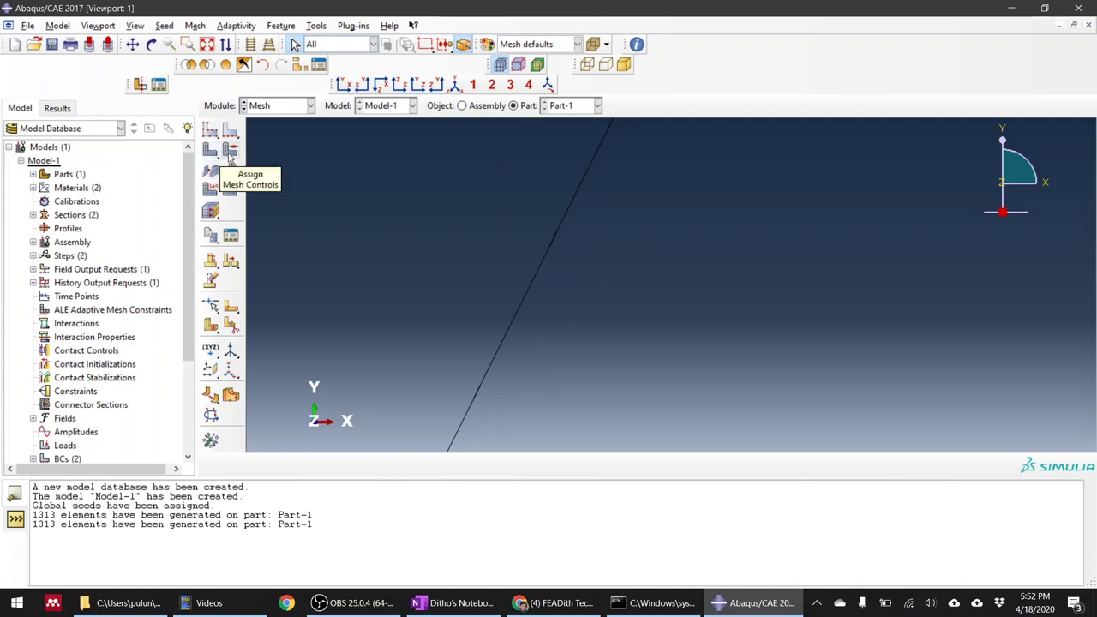
Step: Set the inclined region's mesh controls to Quad elements with the Sweep technique
click(229, 156)
scroll(660, 332, down, 4)
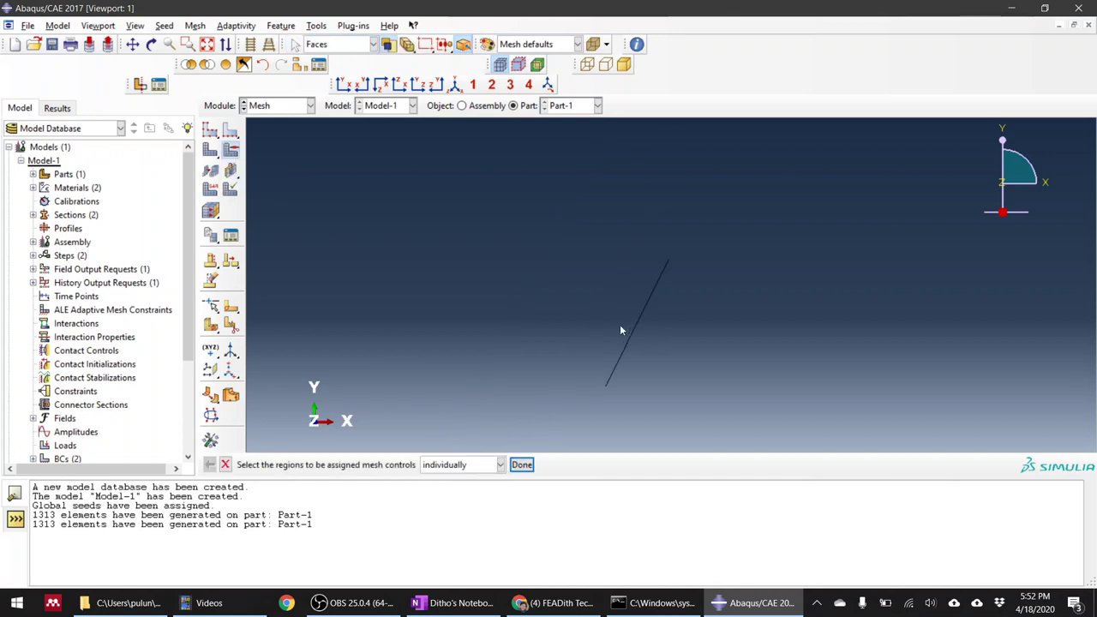
drag(571, 221, 762, 427)
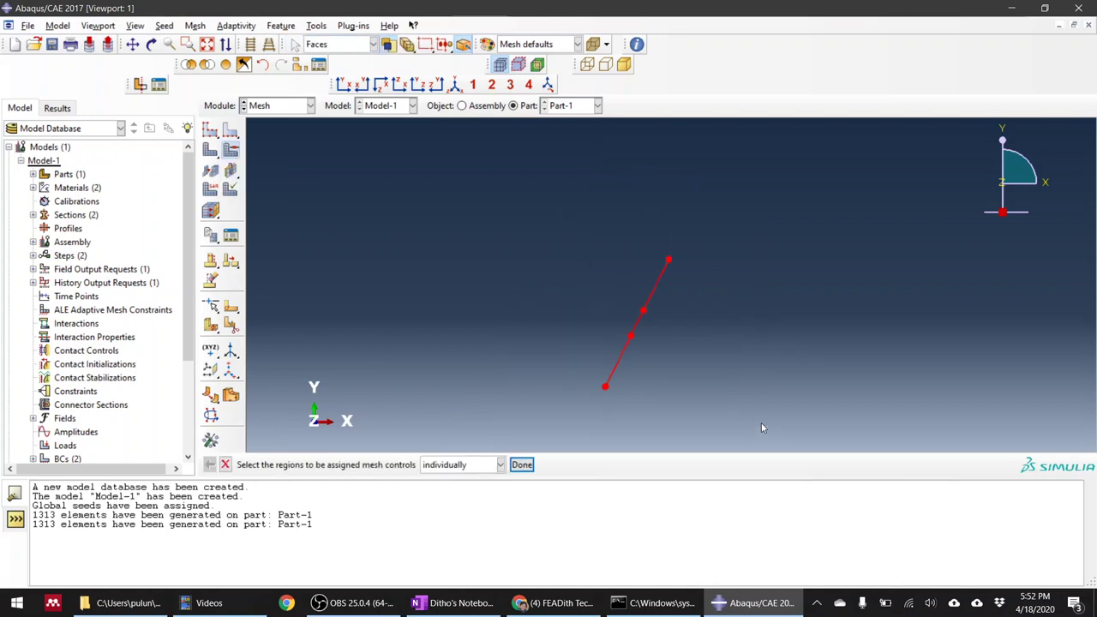
middle_click(749, 377)
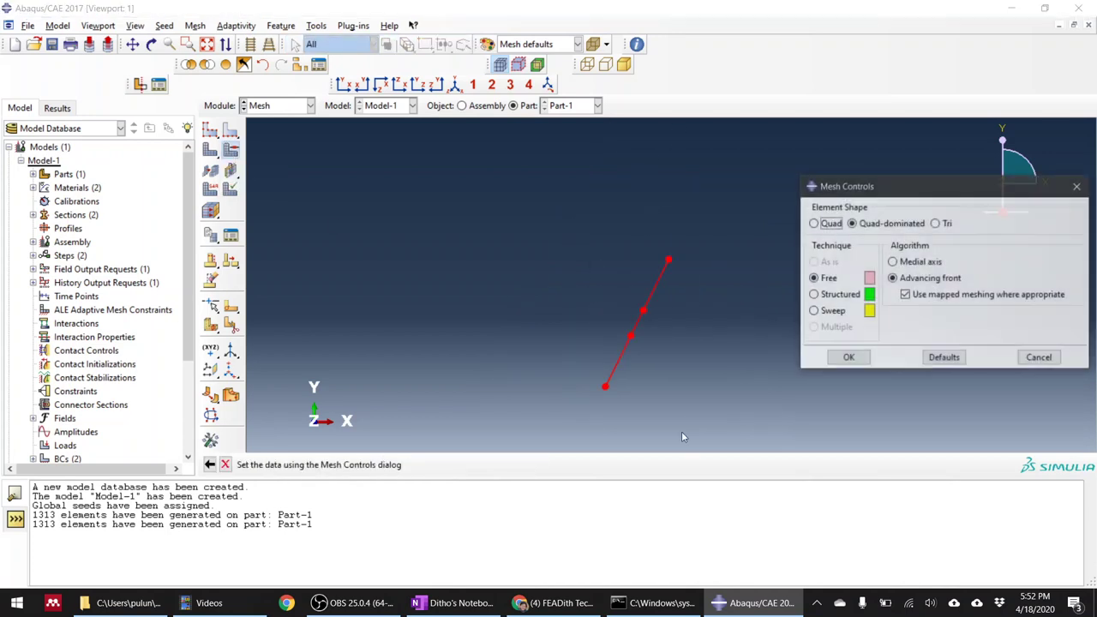
click(813, 224)
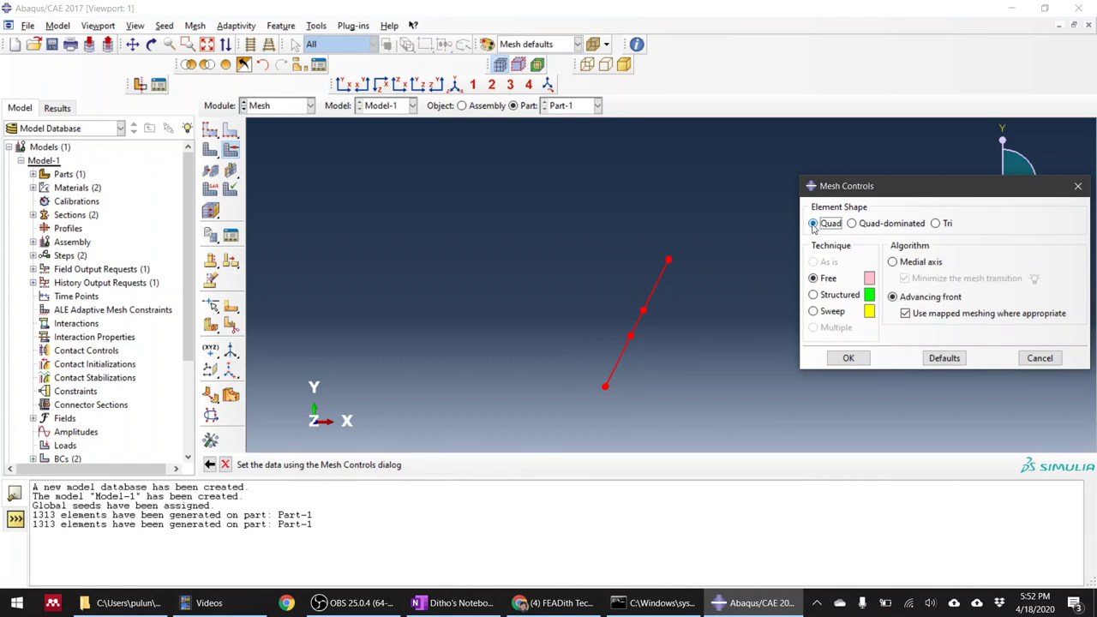
click(813, 312)
scroll(636, 387, up, 5)
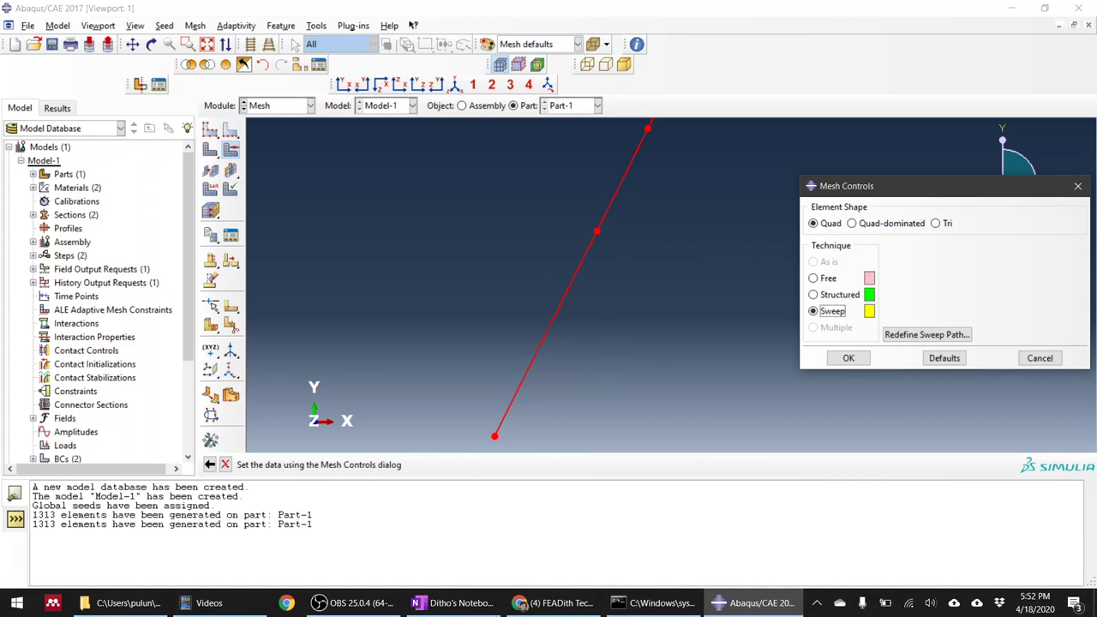
click(452, 603)
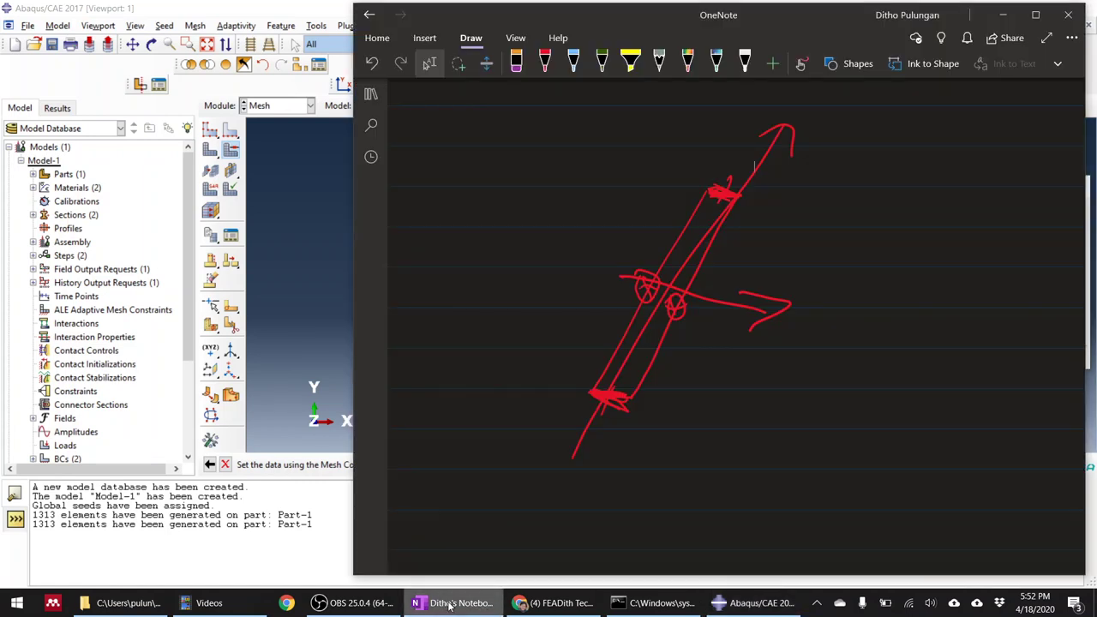
Step: Add red slanted lines, arrowheads and a long horizontal arrow beside the joint sketch
click(545, 60)
drag(673, 184, 576, 360)
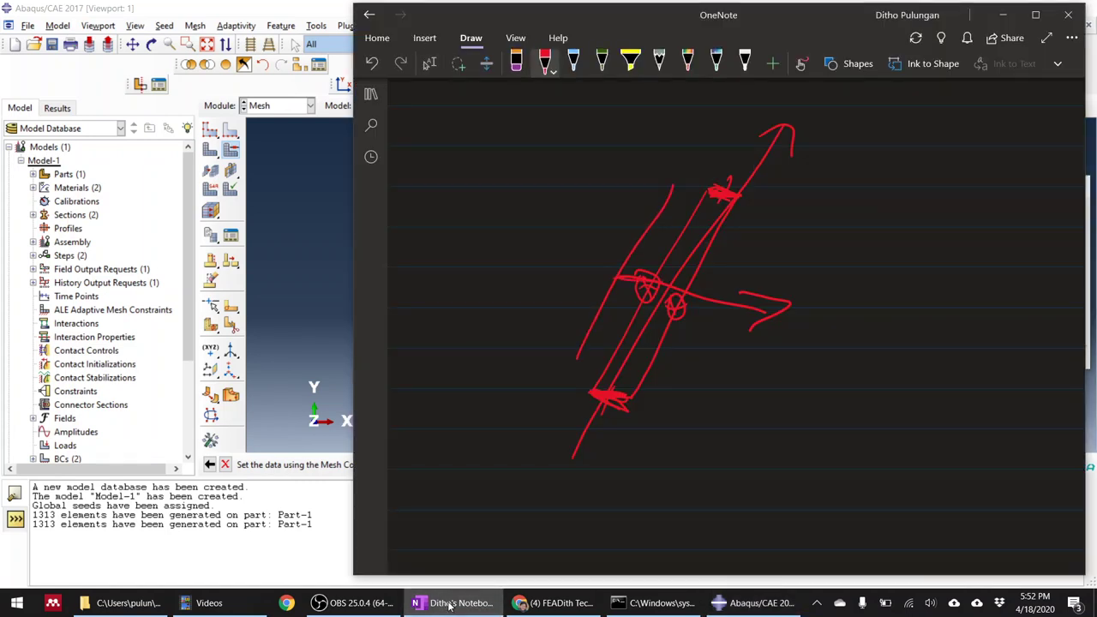
mouse_move(674, 280)
mouse_down()
mouse_move(804, 276)
mouse_move(773, 302)
mouse_up()
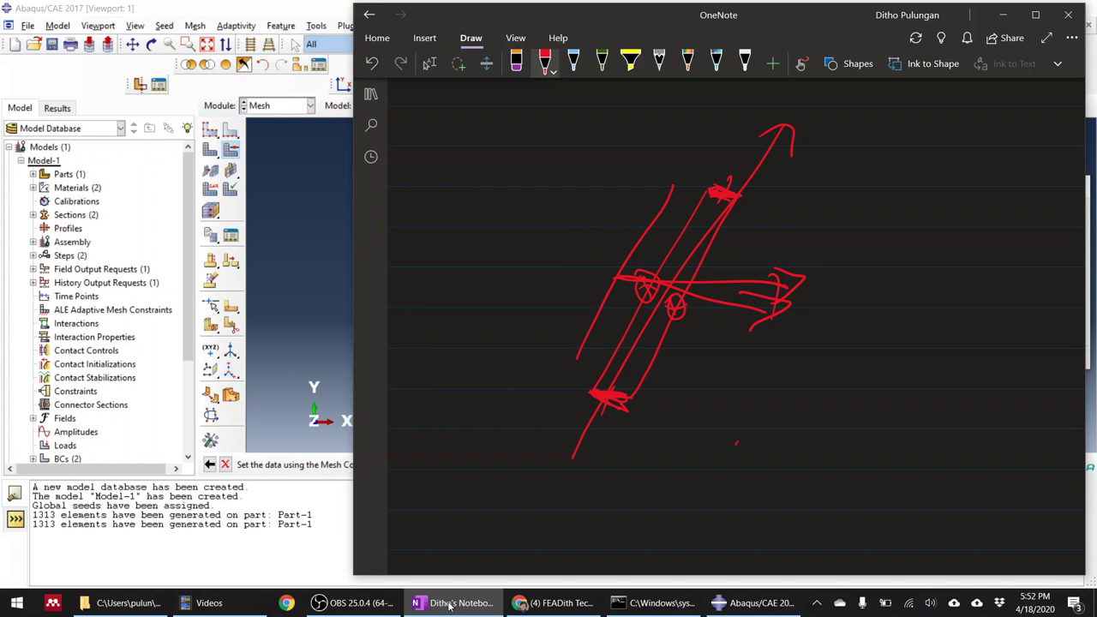
mouse_move(737, 446)
mouse_down()
mouse_move(826, 269)
mouse_move(830, 218)
mouse_move(873, 241)
mouse_up()
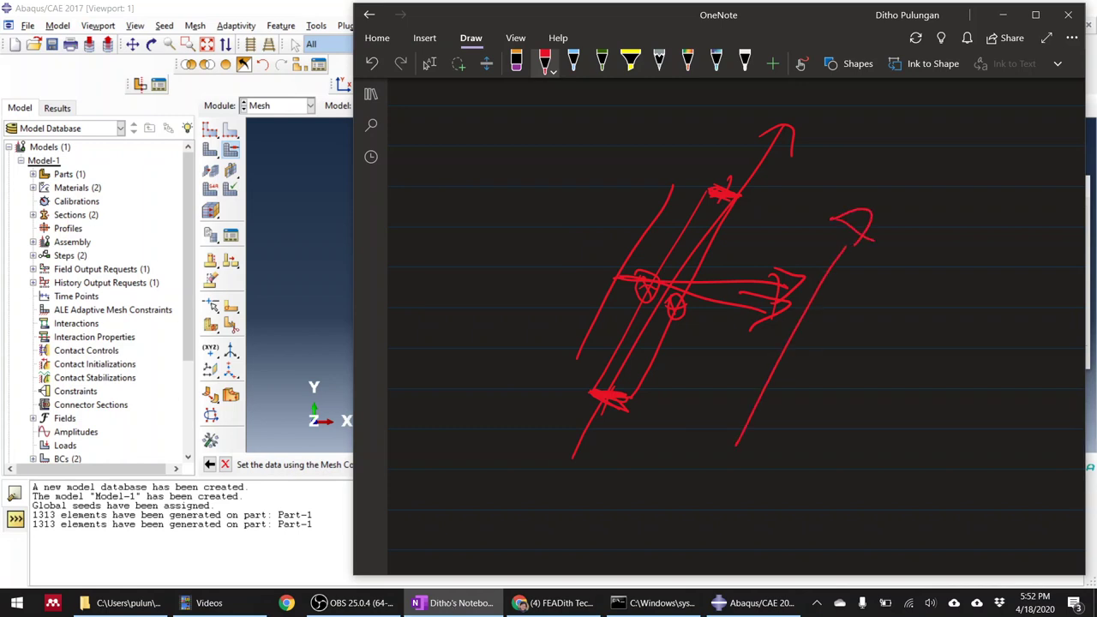
drag(801, 487, 948, 221)
mouse_move(948, 206)
mouse_down()
mouse_move(914, 229)
mouse_move(923, 240)
mouse_up()
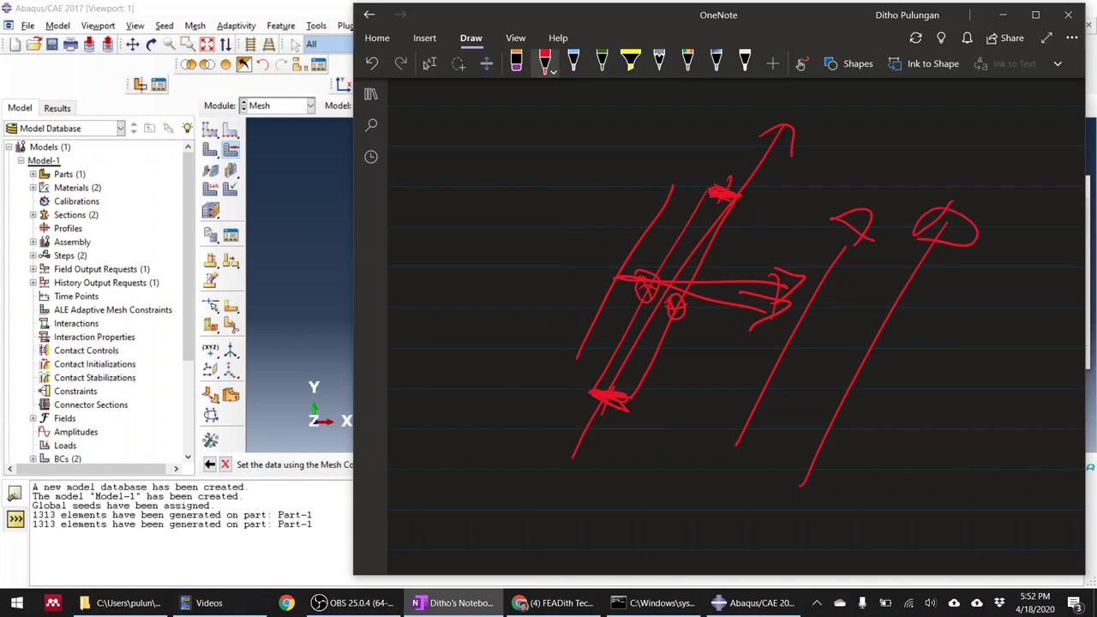
mouse_move(533, 316)
mouse_down()
mouse_move(824, 346)
mouse_move(830, 374)
mouse_up()
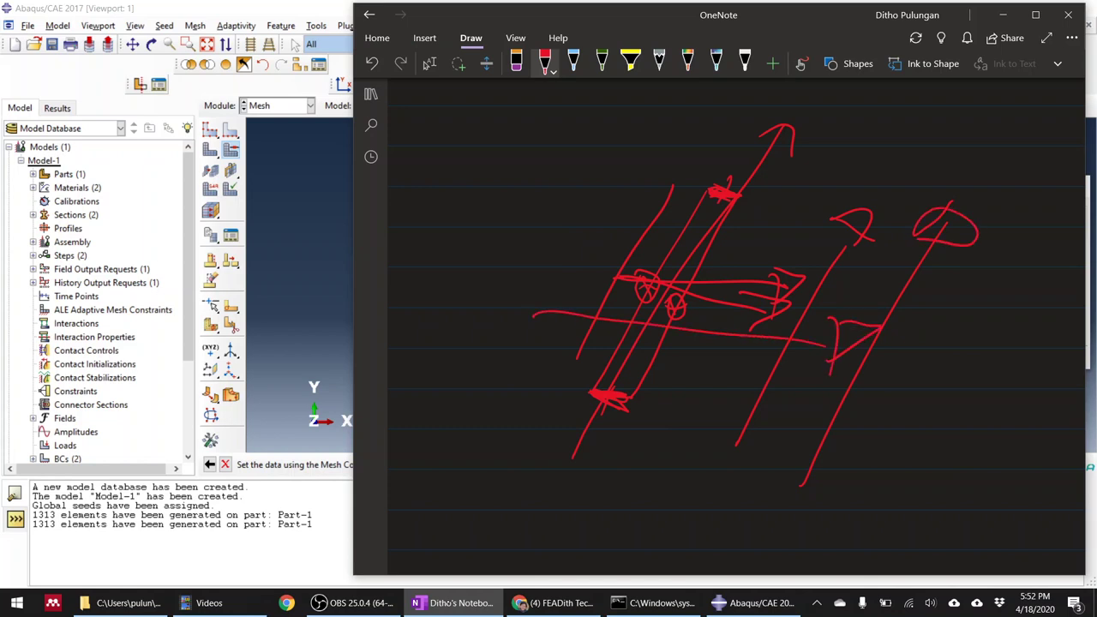
click(300, 185)
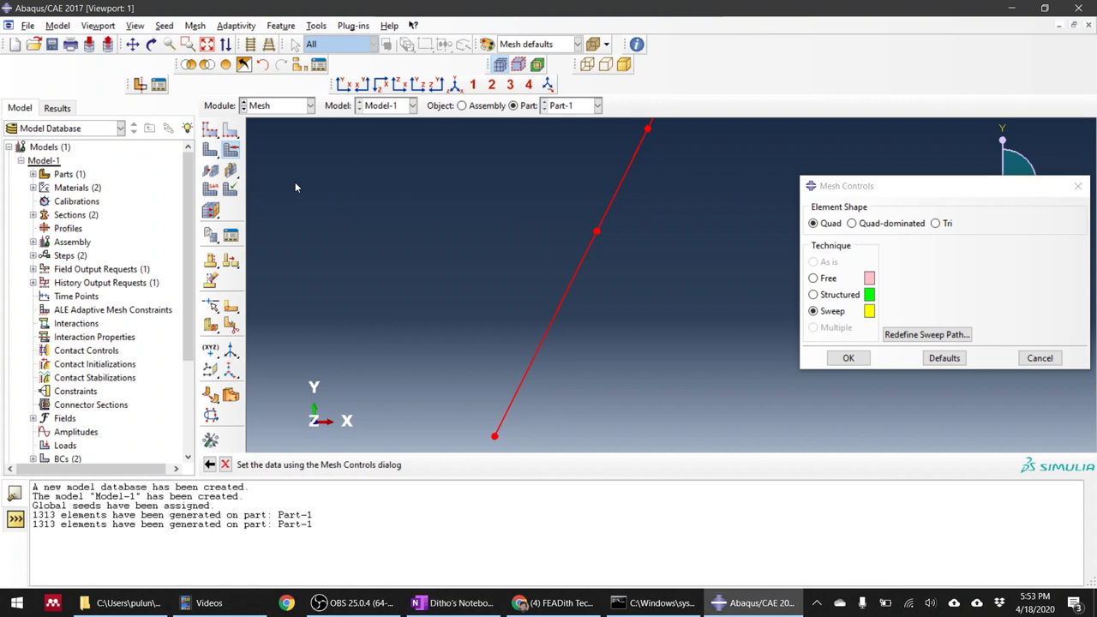
Step: Redefine the sweep path, trying the bottom edge and then the reversed top edge
click(916, 336)
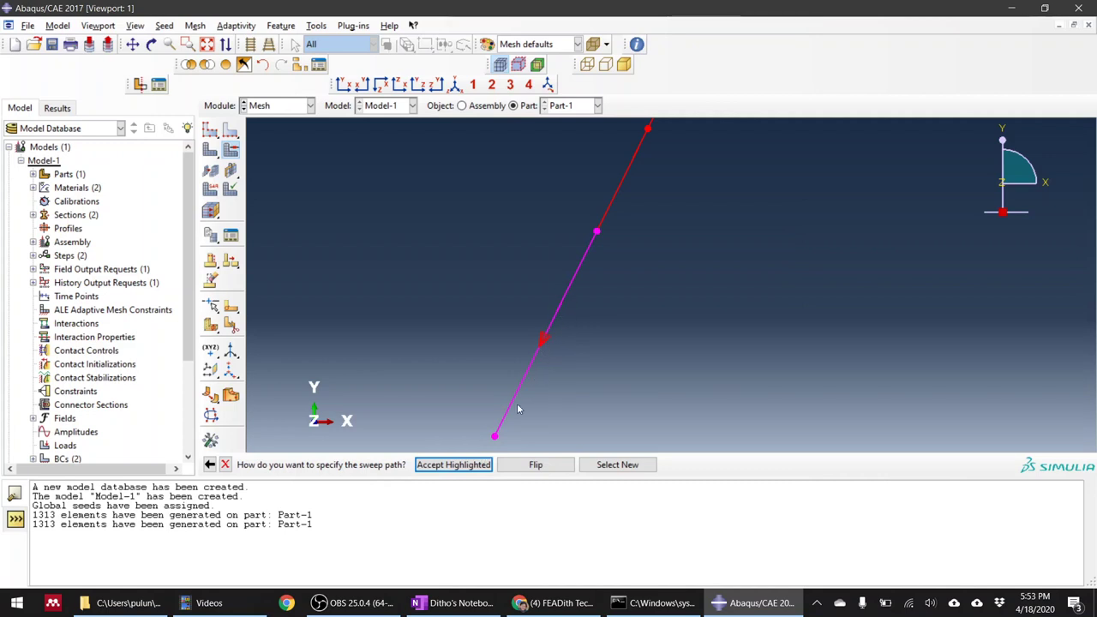
ctrl+alt+middle_drag(494, 445, 477, 340)
ctrl+alt+drag(477, 339, 489, 360)
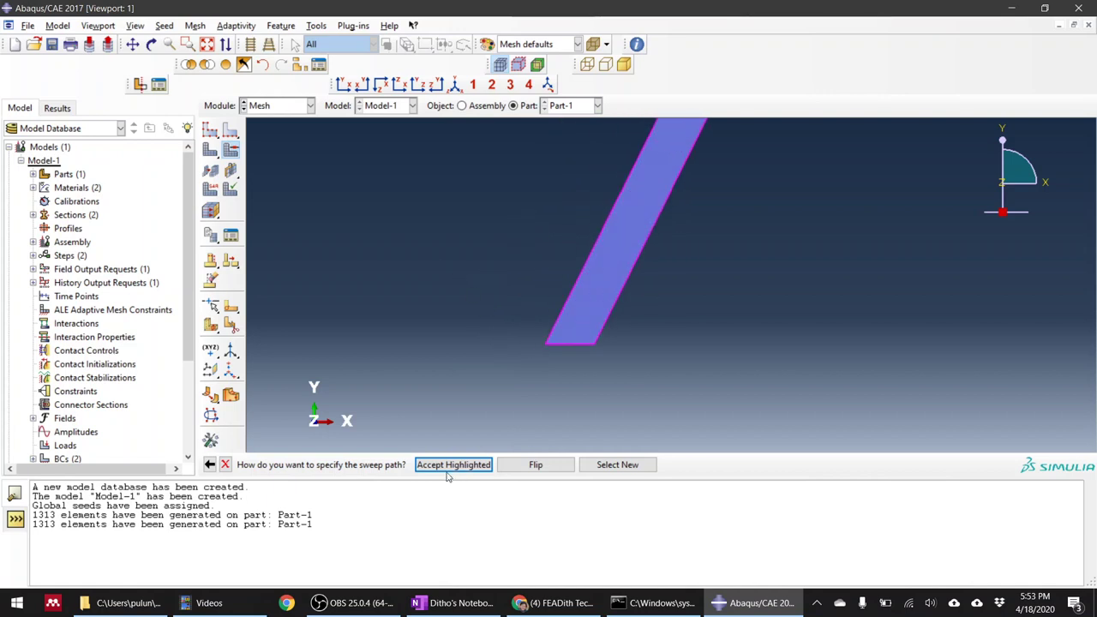
ctrl+alt+drag(583, 394, 621, 350)
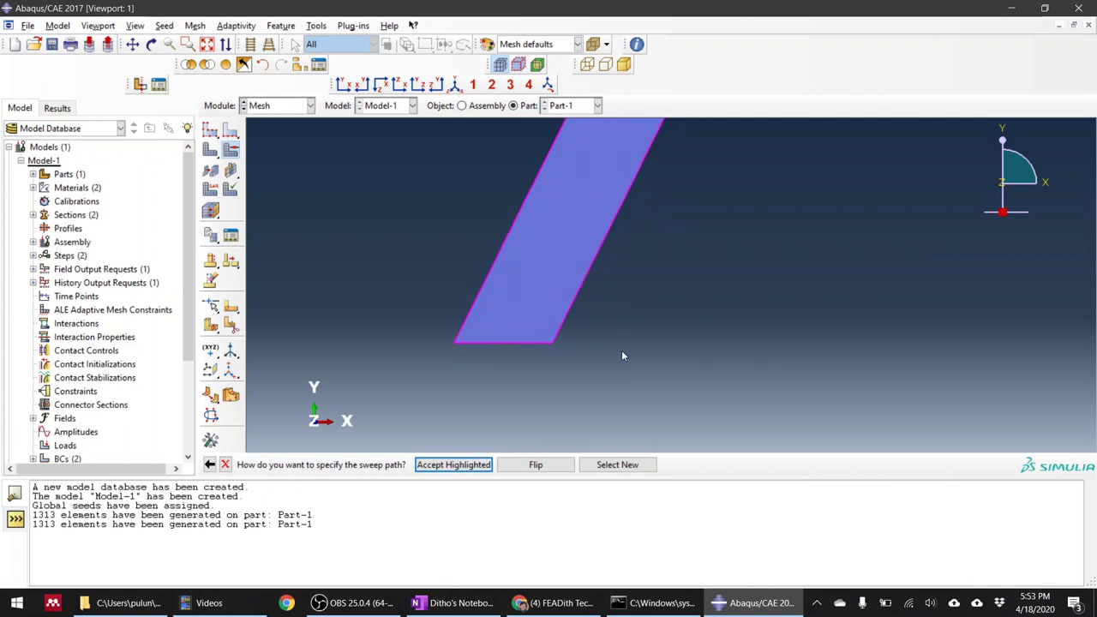
click(605, 467)
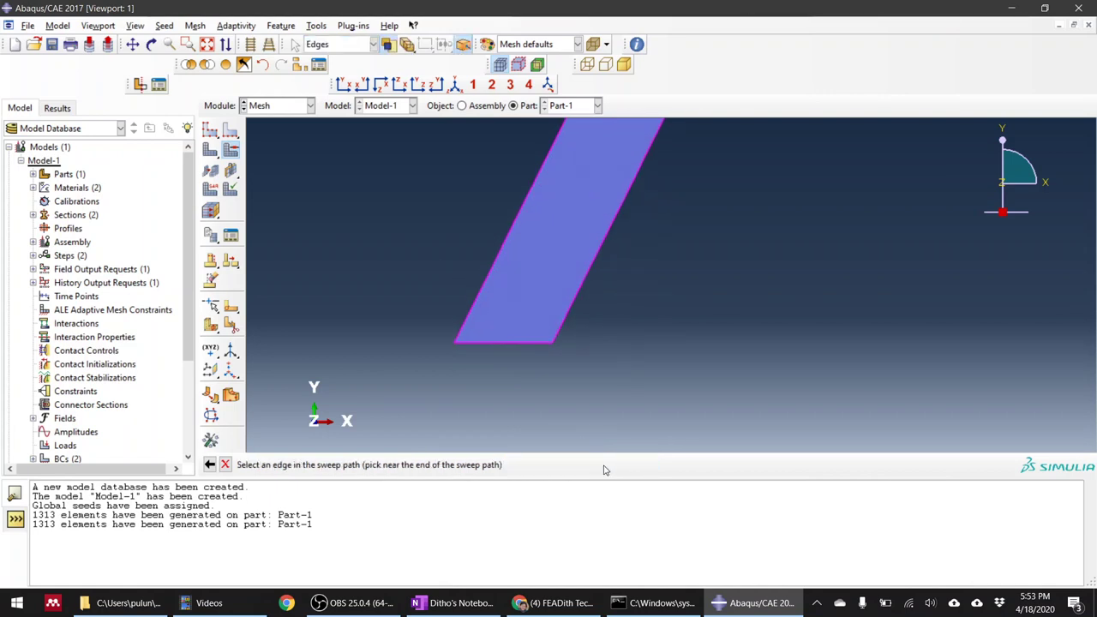
click(504, 342)
click(366, 466)
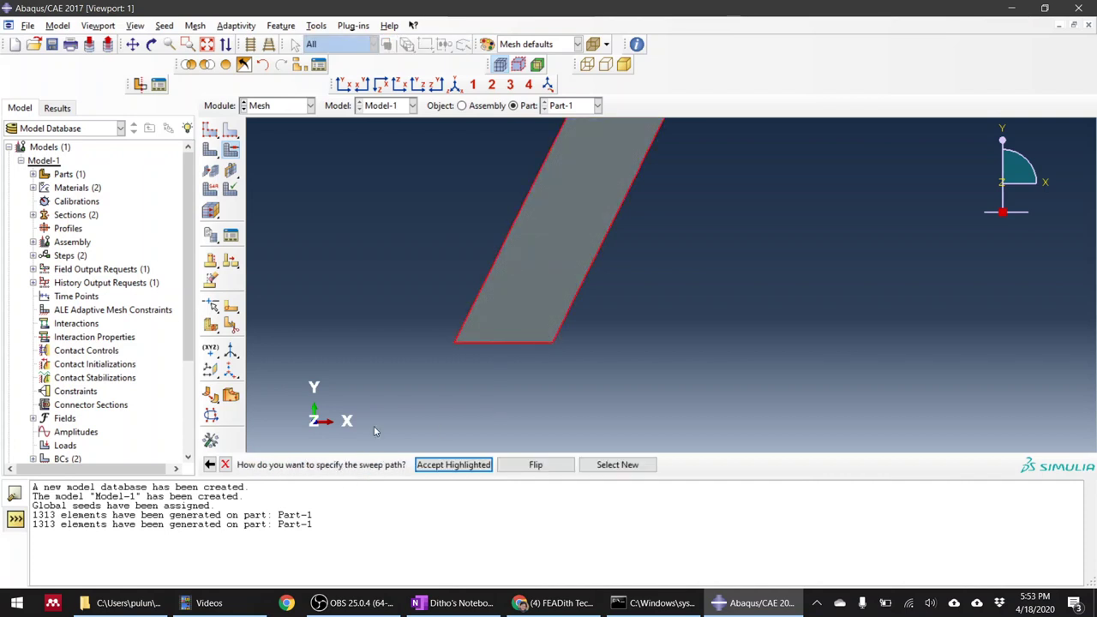
ctrl+alt+drag(376, 431, 433, 476)
ctrl+alt+drag(428, 339, 553, 320)
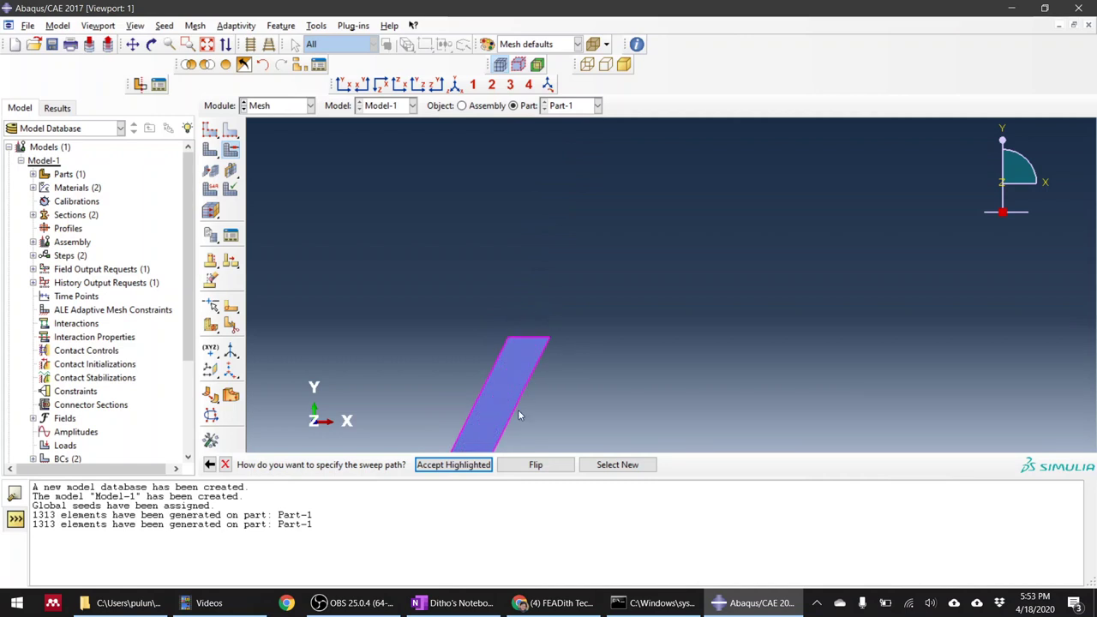
click(617, 465)
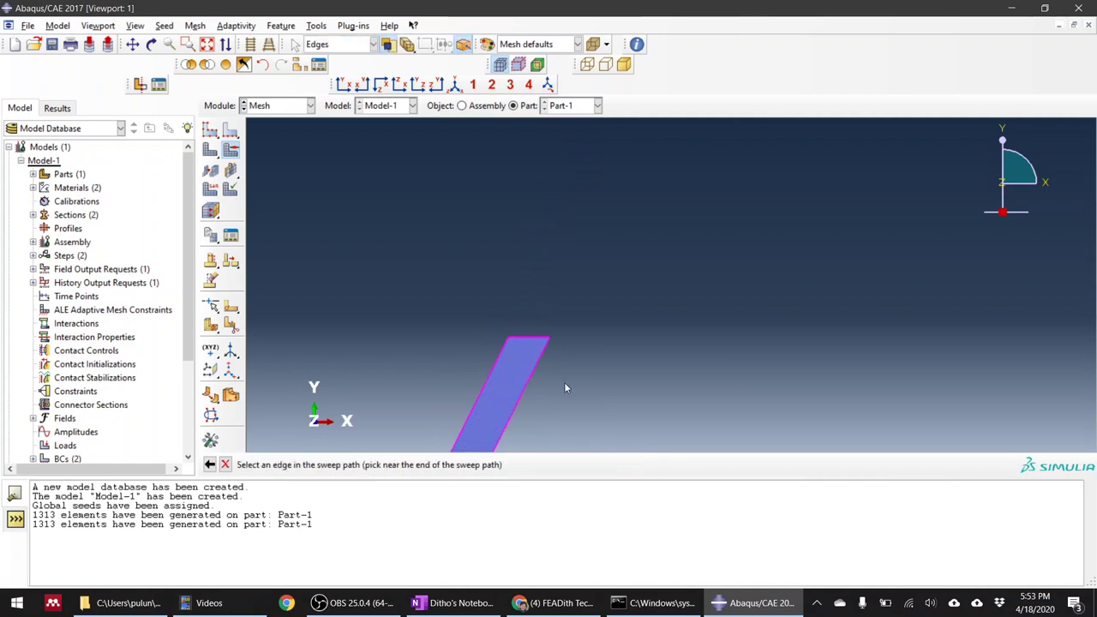
click(528, 341)
click(390, 465)
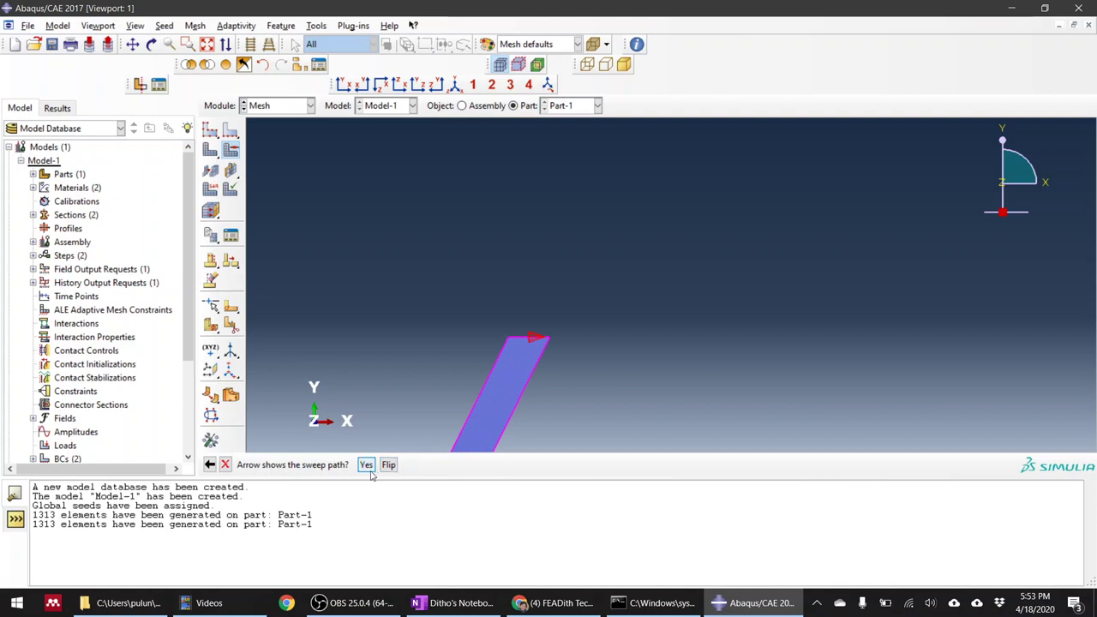
click(367, 466)
Step: Set the sweep path along the inclined edge and apply the Quad Sweep mesh controls
ctrl+alt+drag(542, 278, 610, 482)
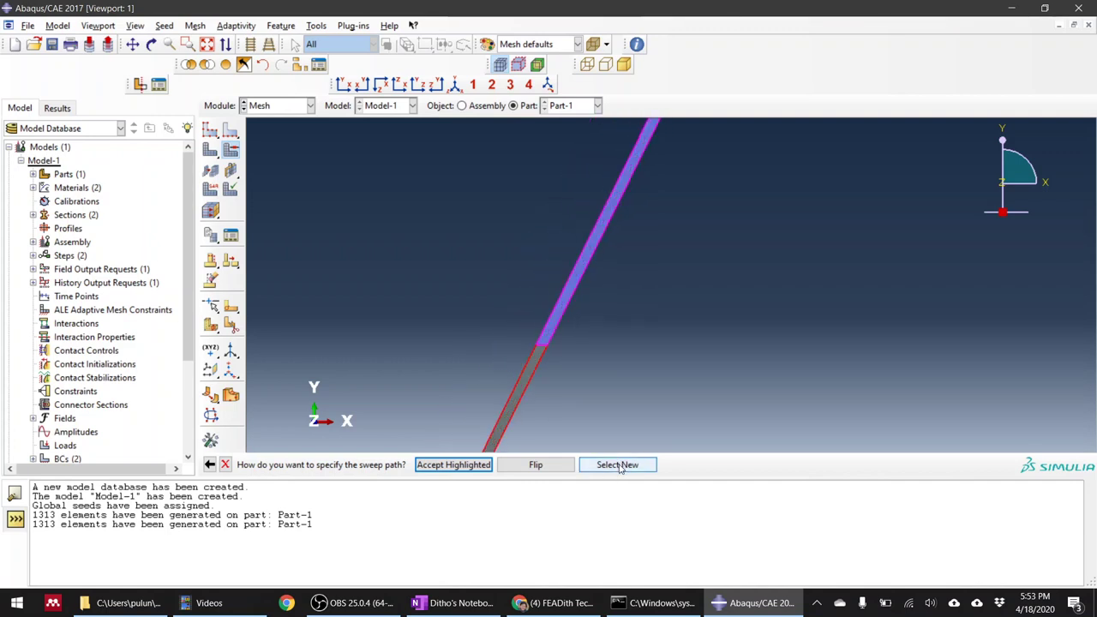
click(617, 464)
ctrl+alt+drag(540, 384, 555, 358)
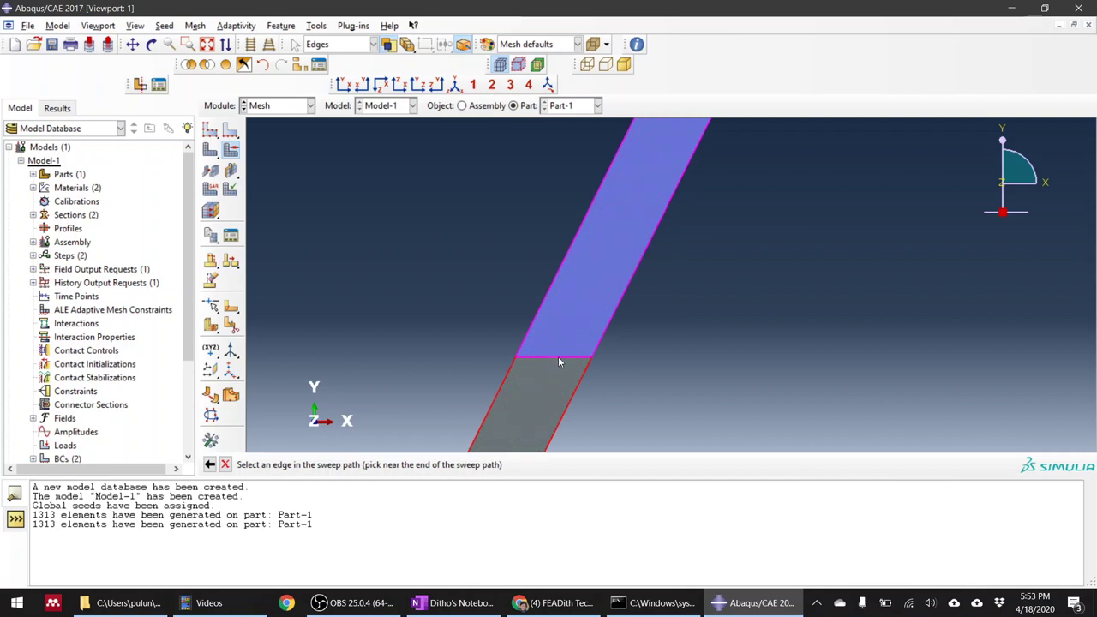
click(558, 357)
click(366, 464)
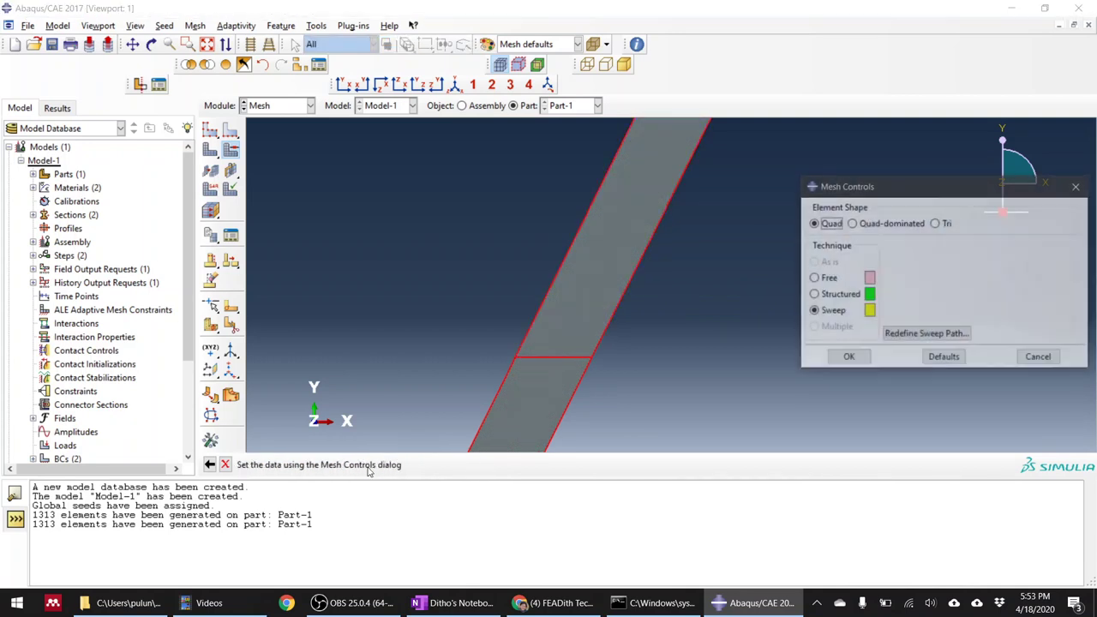
click(847, 357)
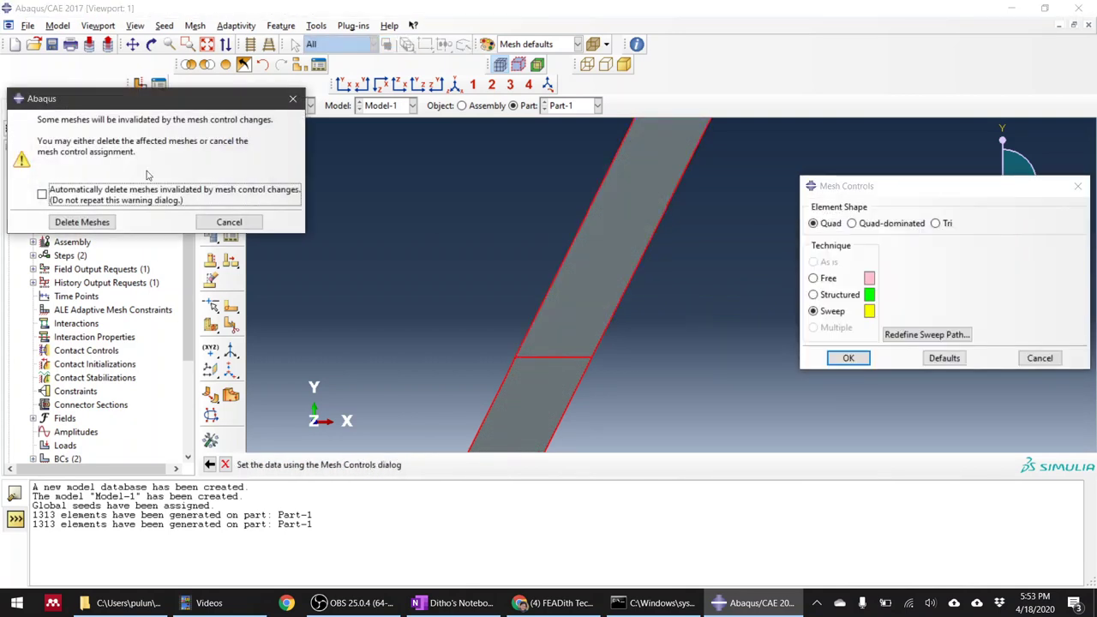
Step: Delete the invalidated meshes and remesh Part-1 with sweep controls, producing 1515 elements
click(83, 222)
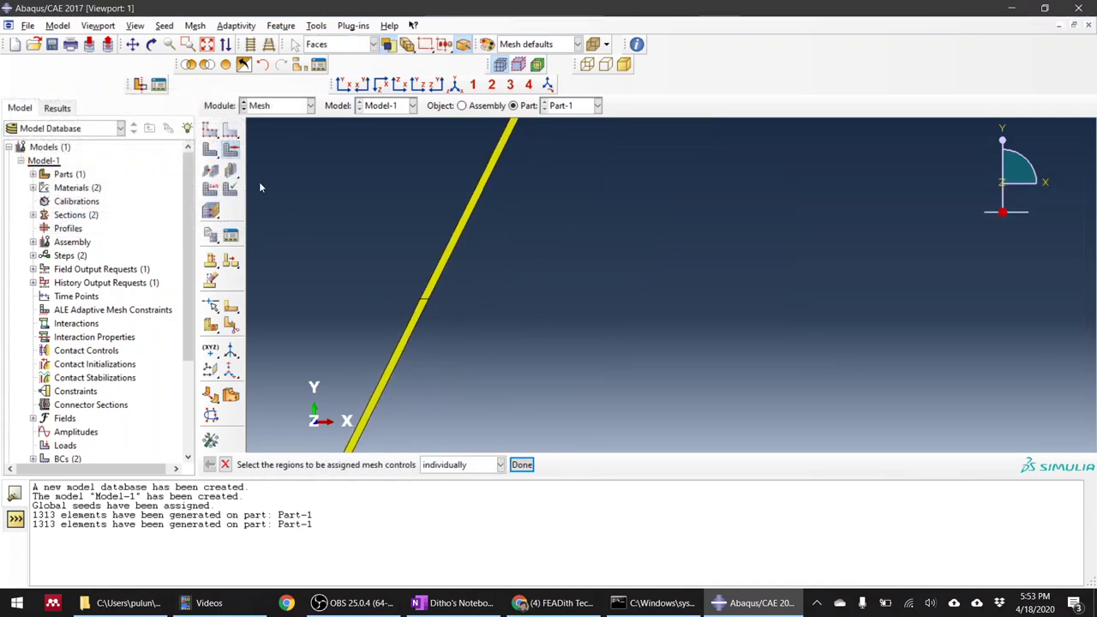
click(210, 152)
click(329, 464)
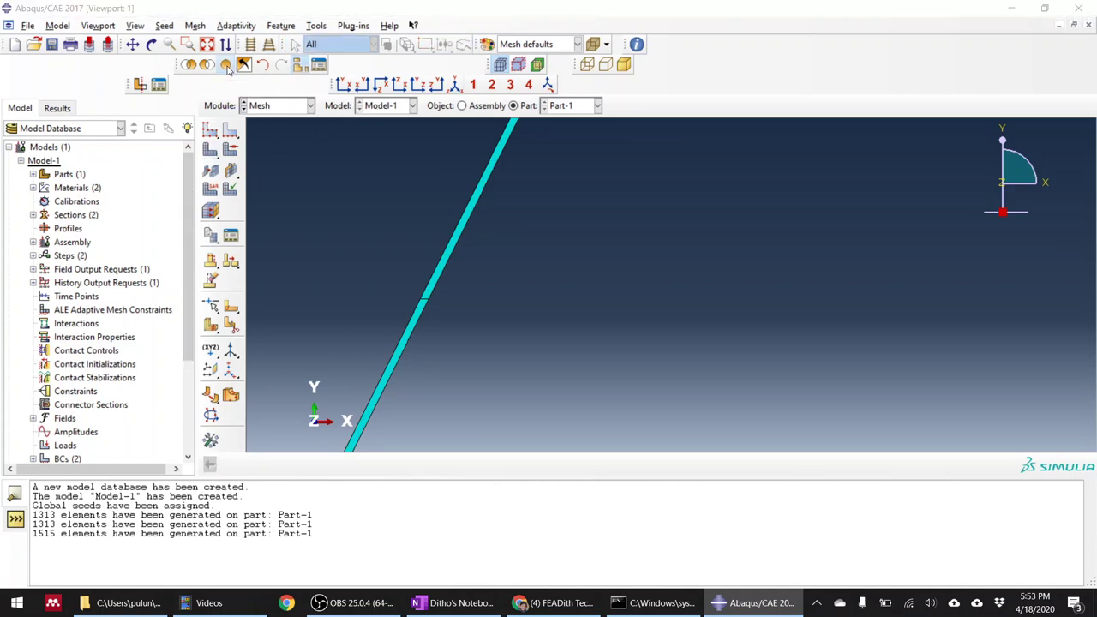
scroll(578, 274, up, 5)
scroll(553, 291, down, 6)
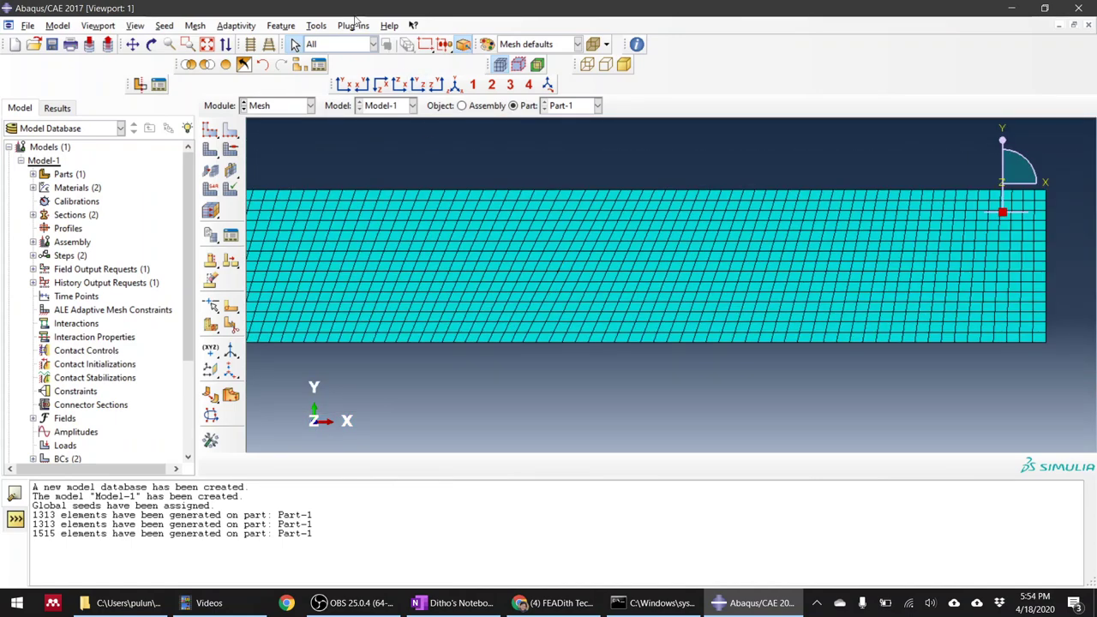
click(317, 26)
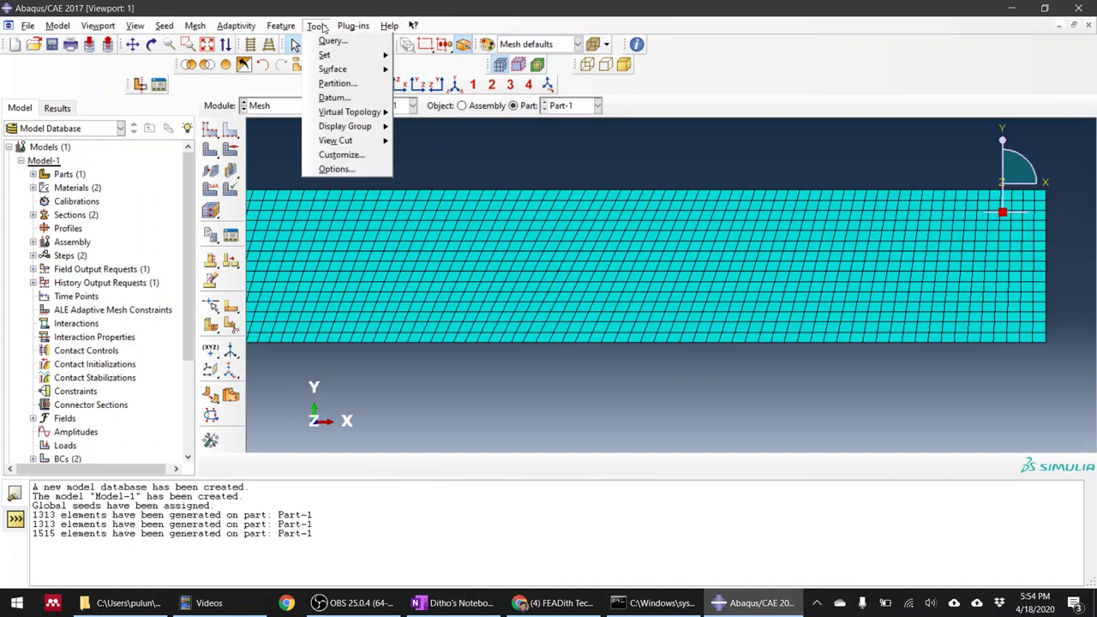
Step: Query mesh stack orientation on the 1515-element mesh, noting the inconsistent-orientation warning, then finish
click(332, 43)
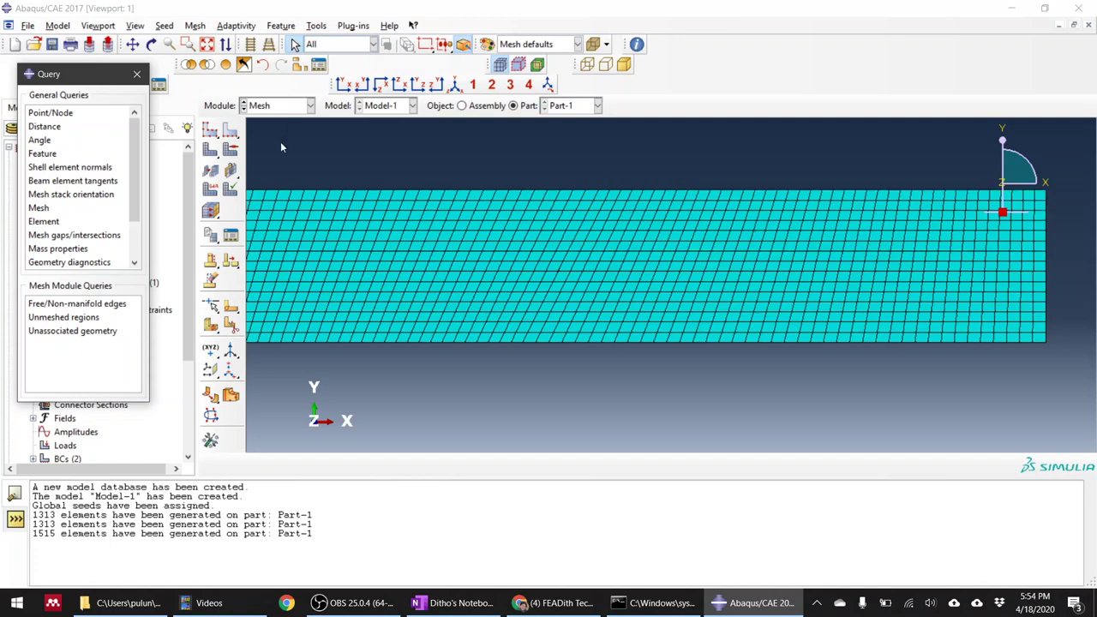
click(108, 197)
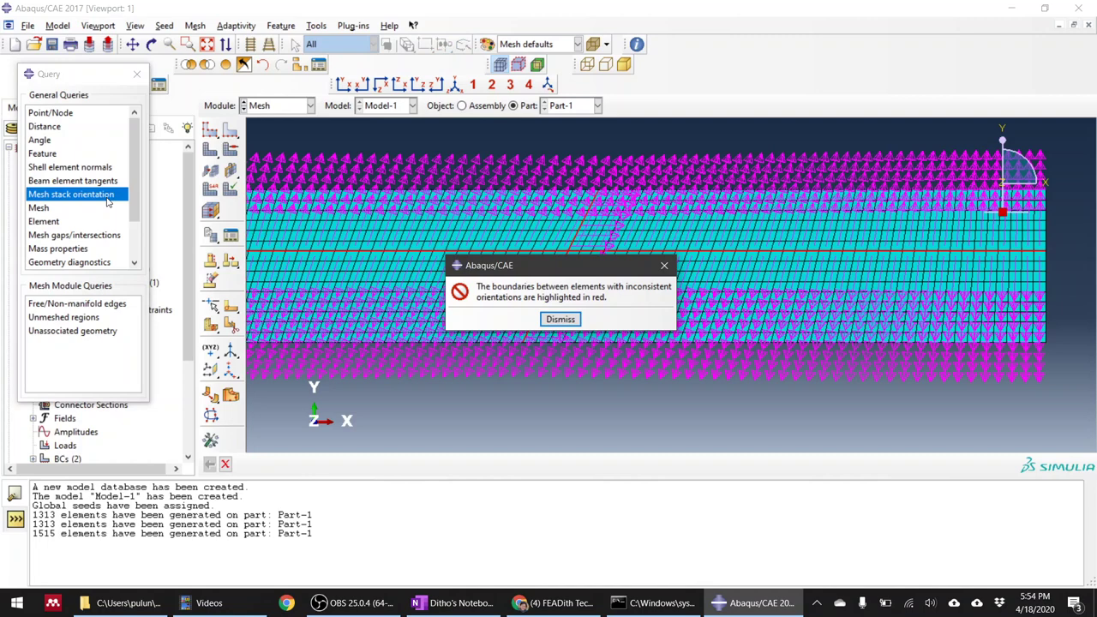
click(560, 318)
scroll(578, 256, down, 3)
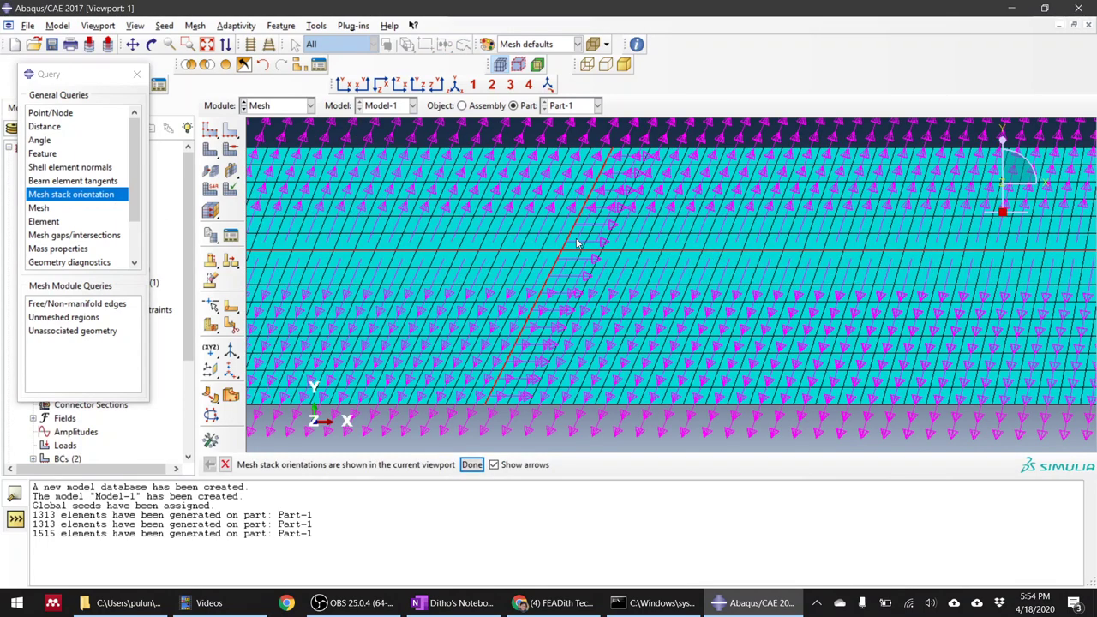
click(471, 465)
scroll(579, 283, up, 3)
scroll(580, 284, up, 3)
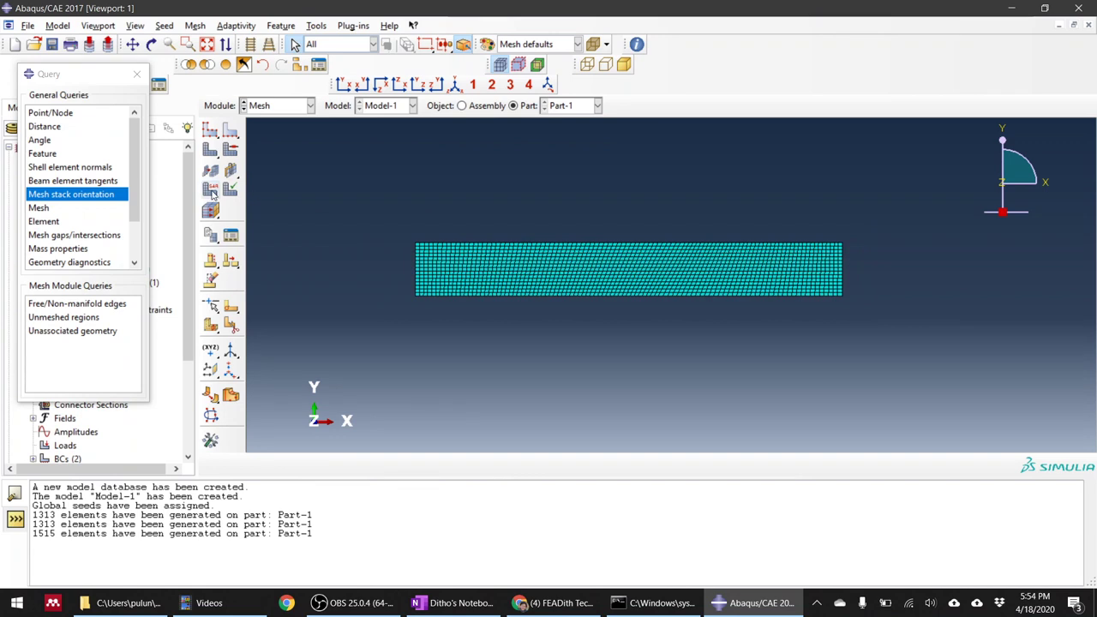
Step: Select all faces of the meshed strip for element type assignment
click(213, 196)
drag(386, 192, 463, 320)
shift+click(796, 258)
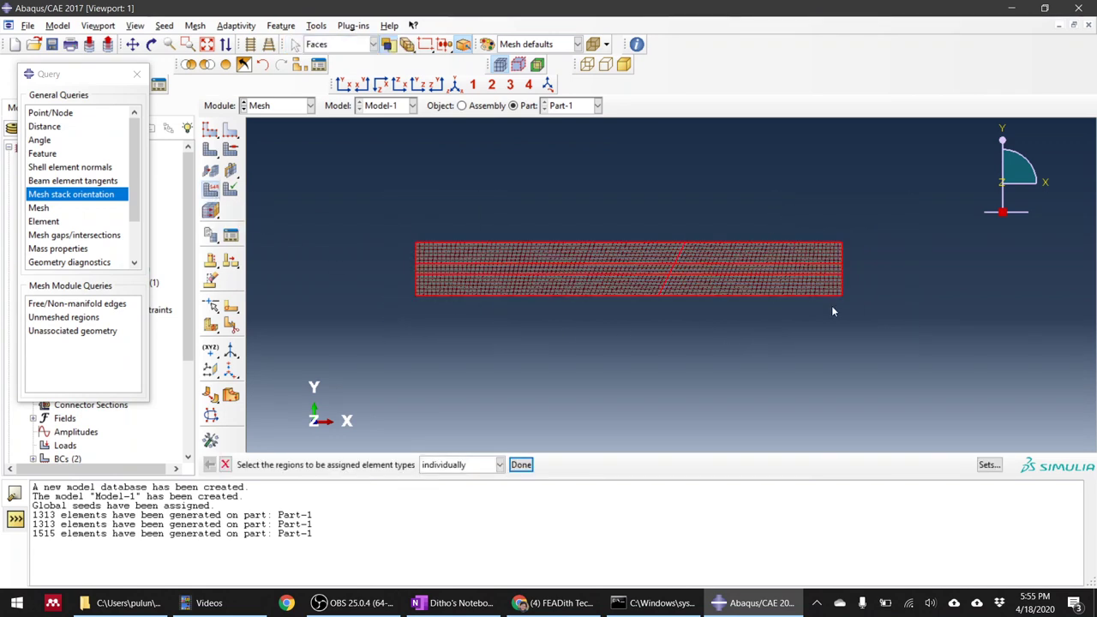
click(521, 465)
Step: Assign the Plane Strain family with second-order accuracy and Enhanced hourglass control
scroll(318, 177, down, 2)
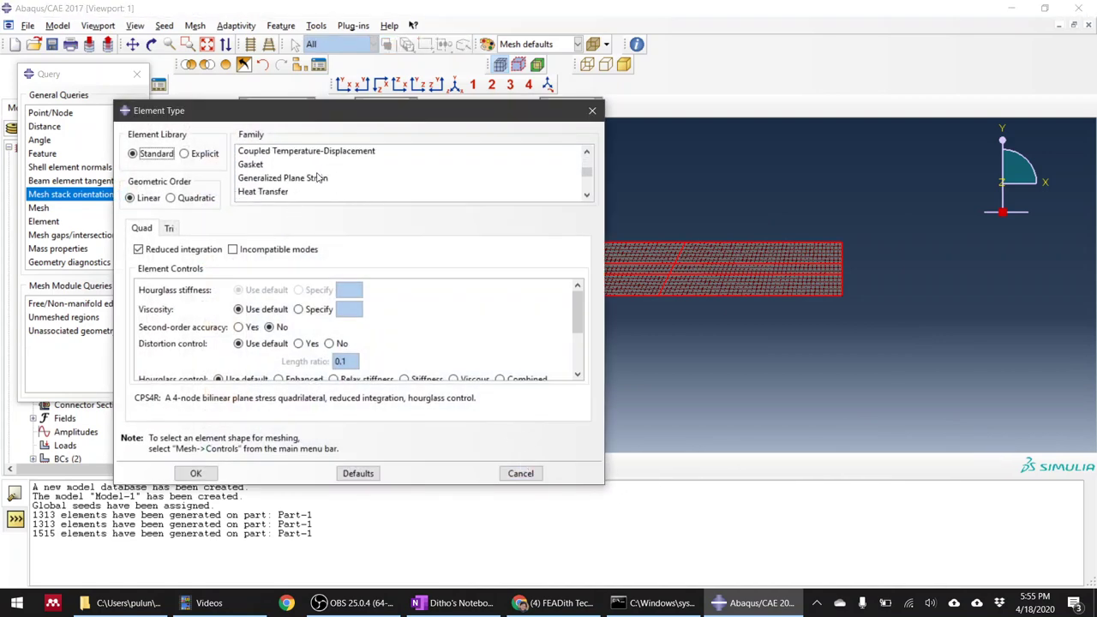
scroll(302, 181, down, 2)
click(302, 181)
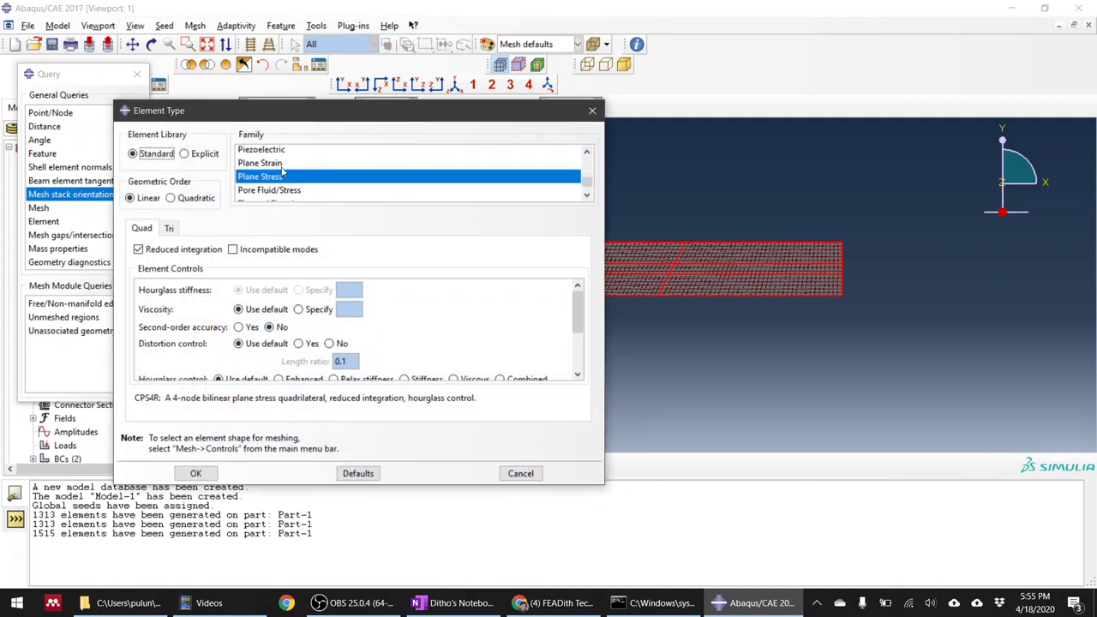
click(297, 163)
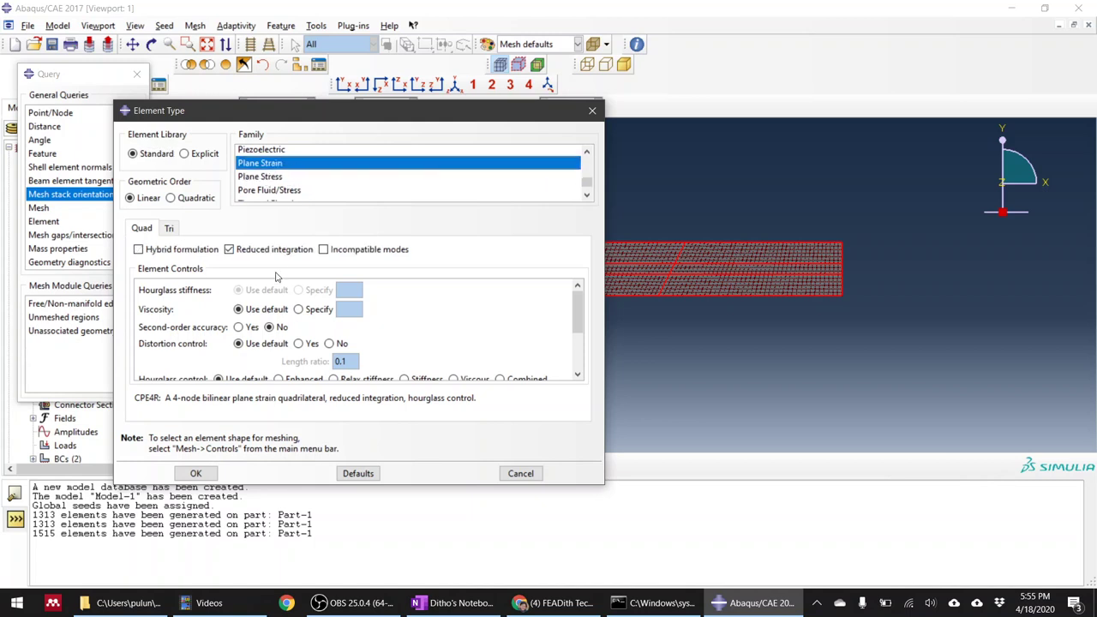
click(240, 328)
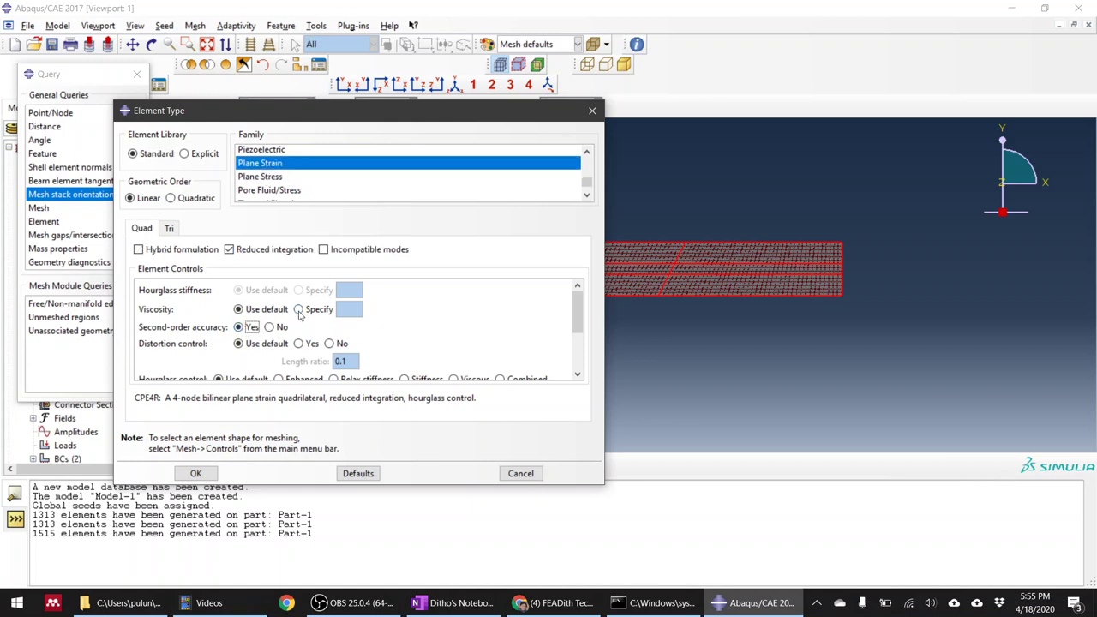
scroll(447, 316, down, 1)
scroll(429, 343, down, 1)
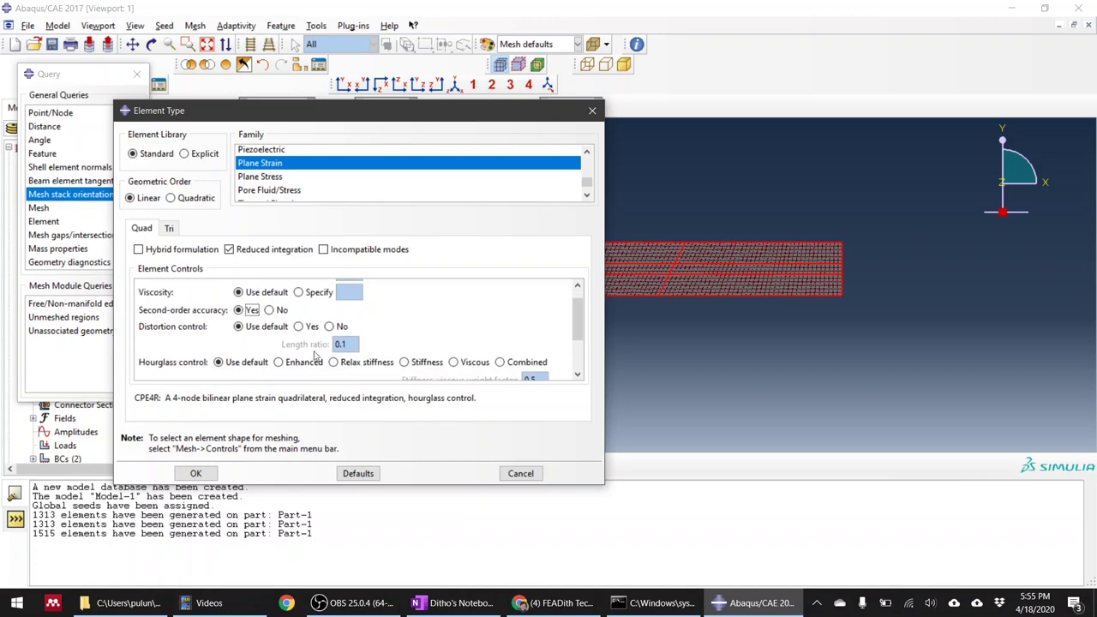
click(287, 362)
scroll(386, 340, down, 4)
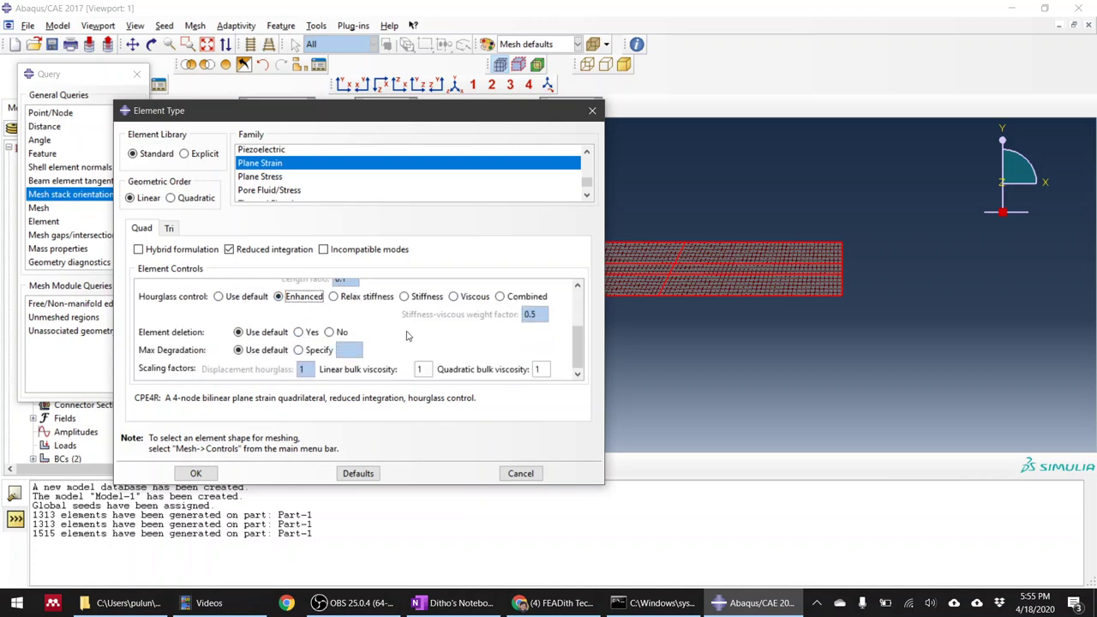
click(196, 474)
click(521, 466)
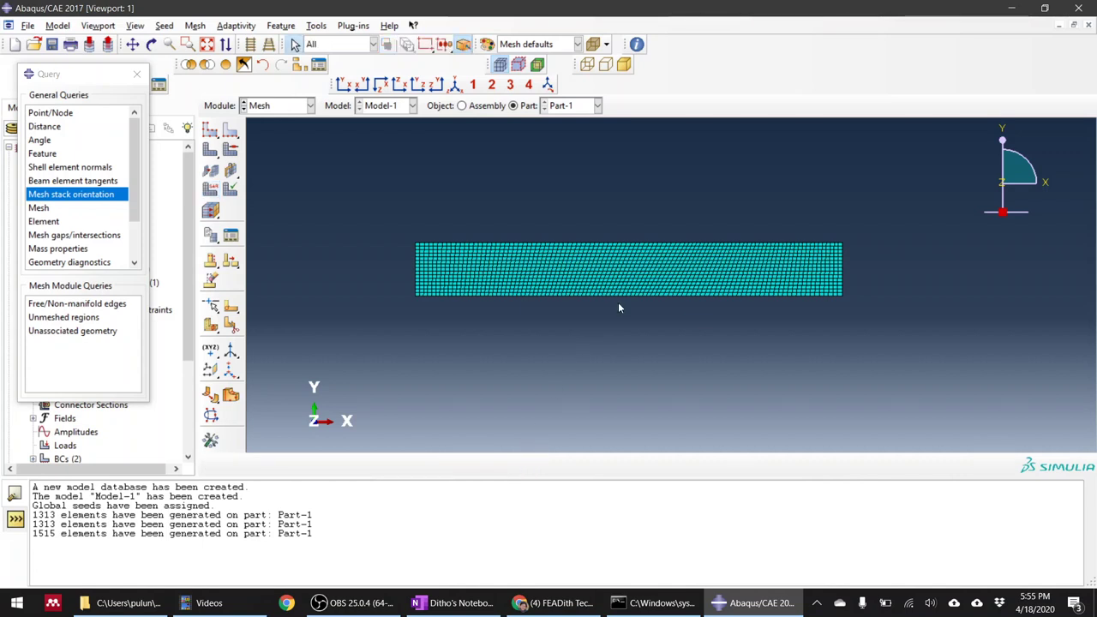
click(218, 188)
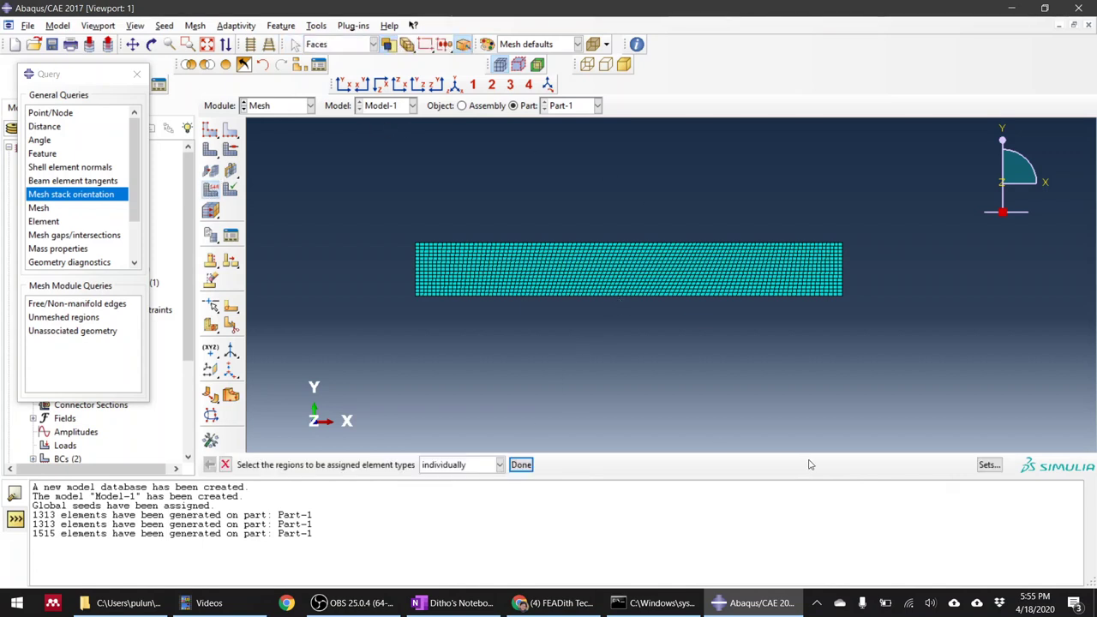
Step: Pick Set-2 from the sets list and give it the Cohesive element family (COH2D4)
click(993, 466)
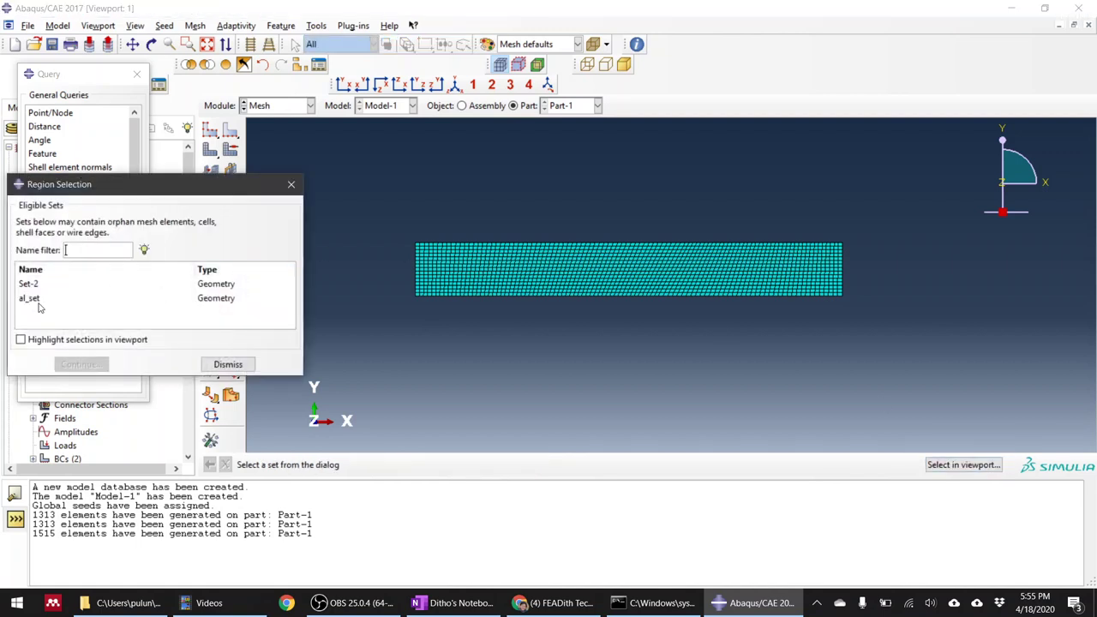
click(48, 300)
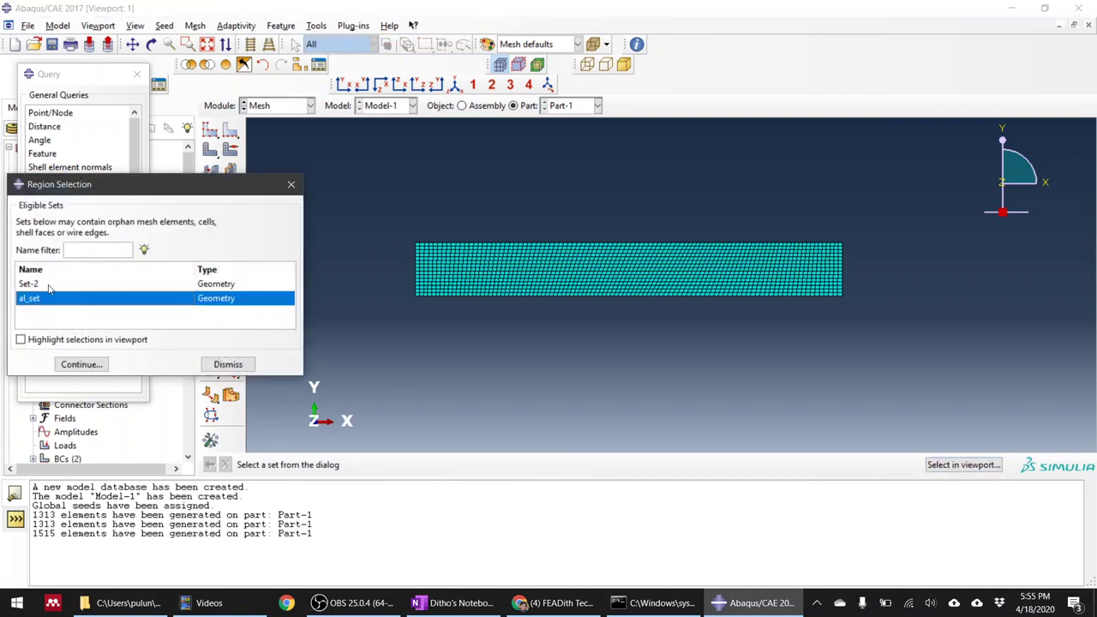
click(49, 287)
click(79, 364)
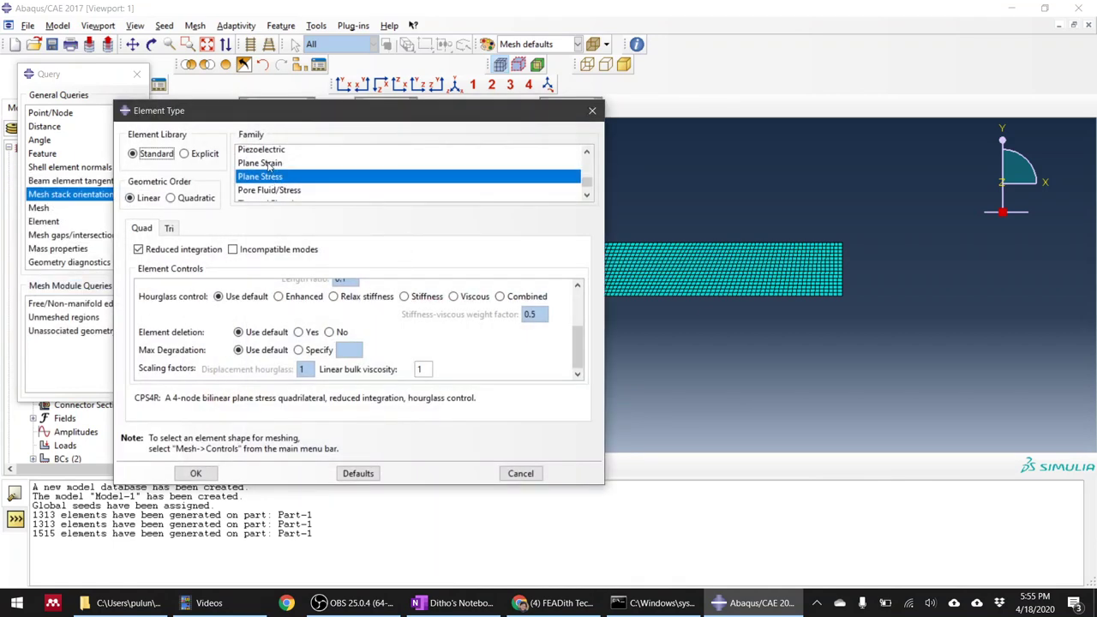
scroll(284, 180, down, 1)
scroll(284, 179, up, 5)
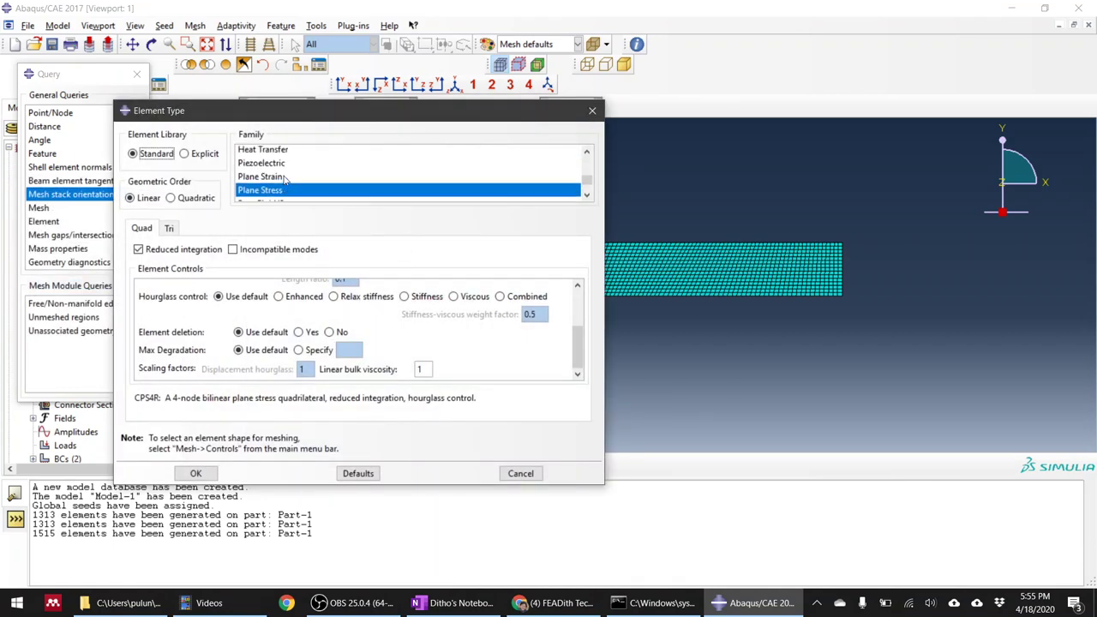
click(281, 180)
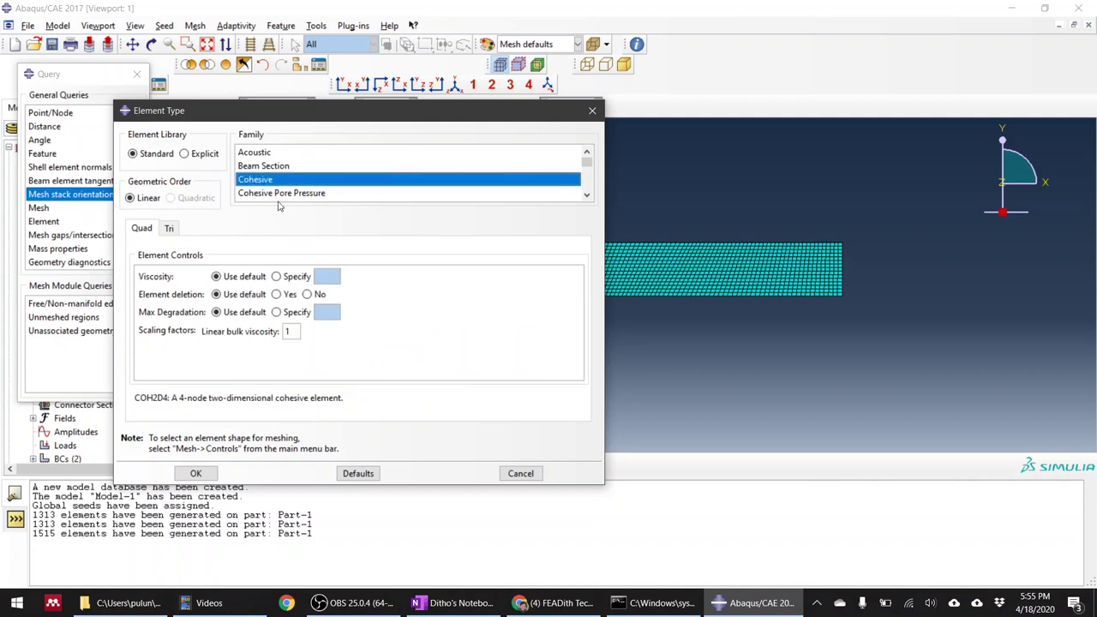
click(195, 473)
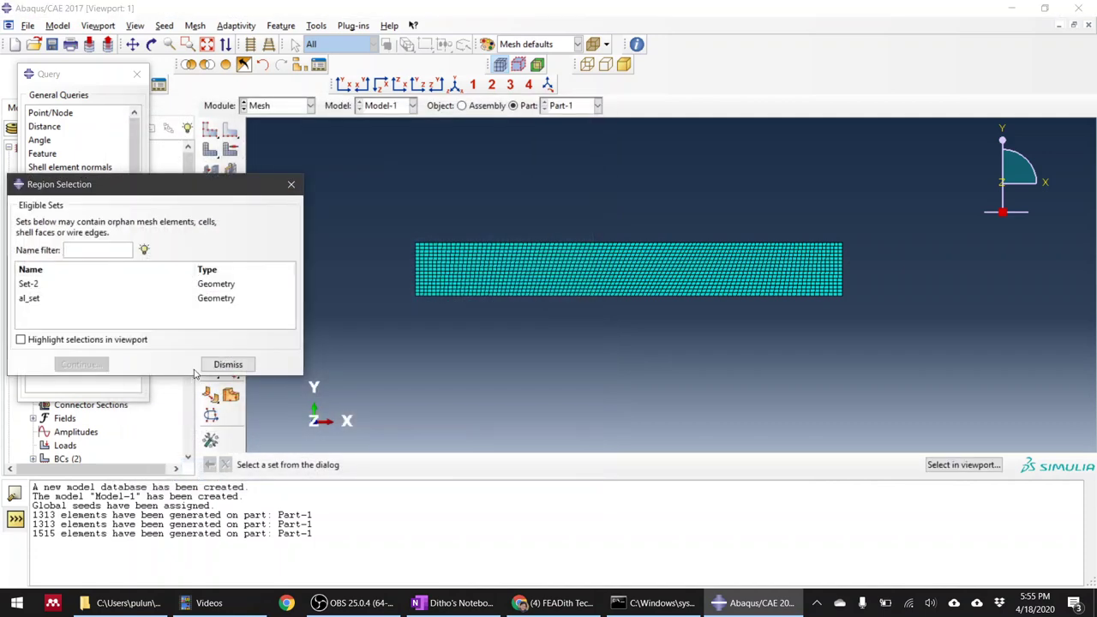
click(228, 364)
click(521, 464)
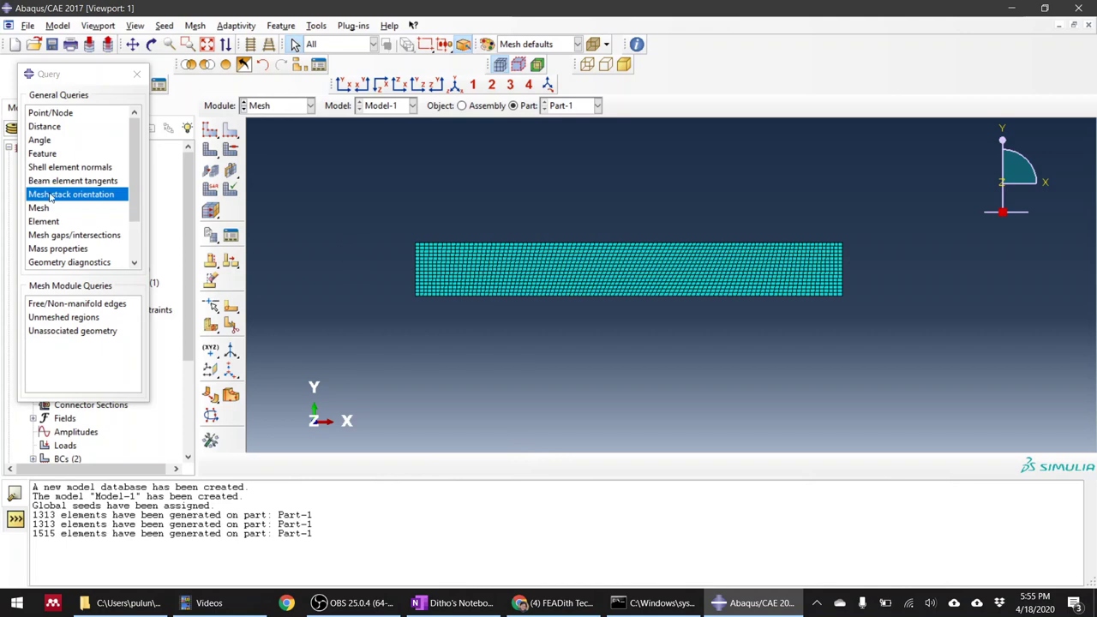
Step: Query the mesh stack orientation, inspect the arrows, then clear the check
click(84, 195)
click(561, 319)
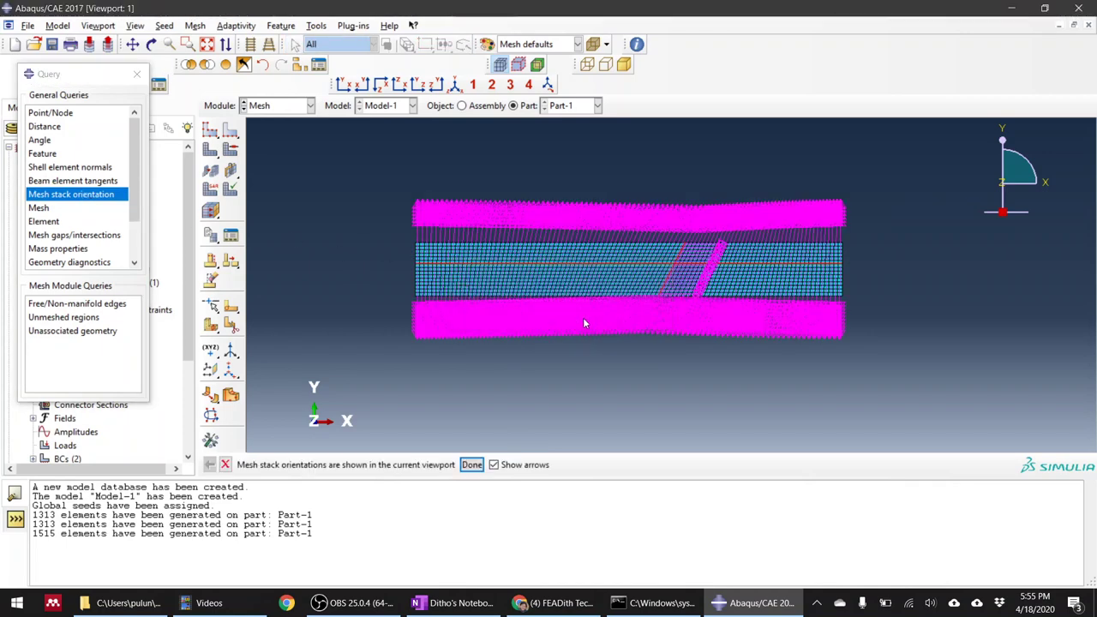
scroll(504, 345, up, 5)
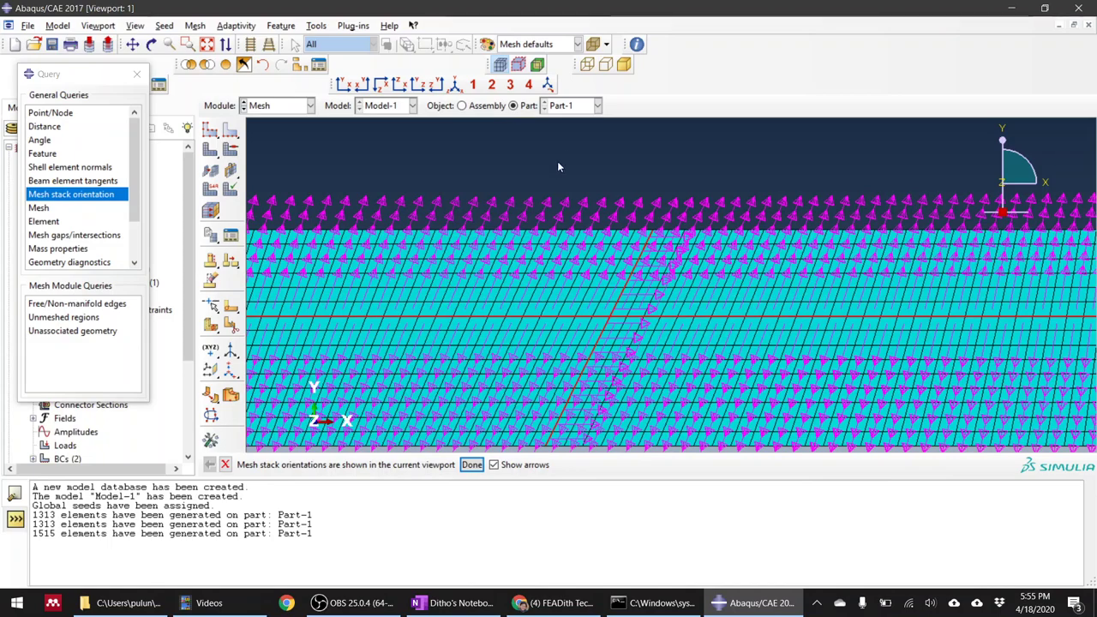
scroll(510, 191, down, 3)
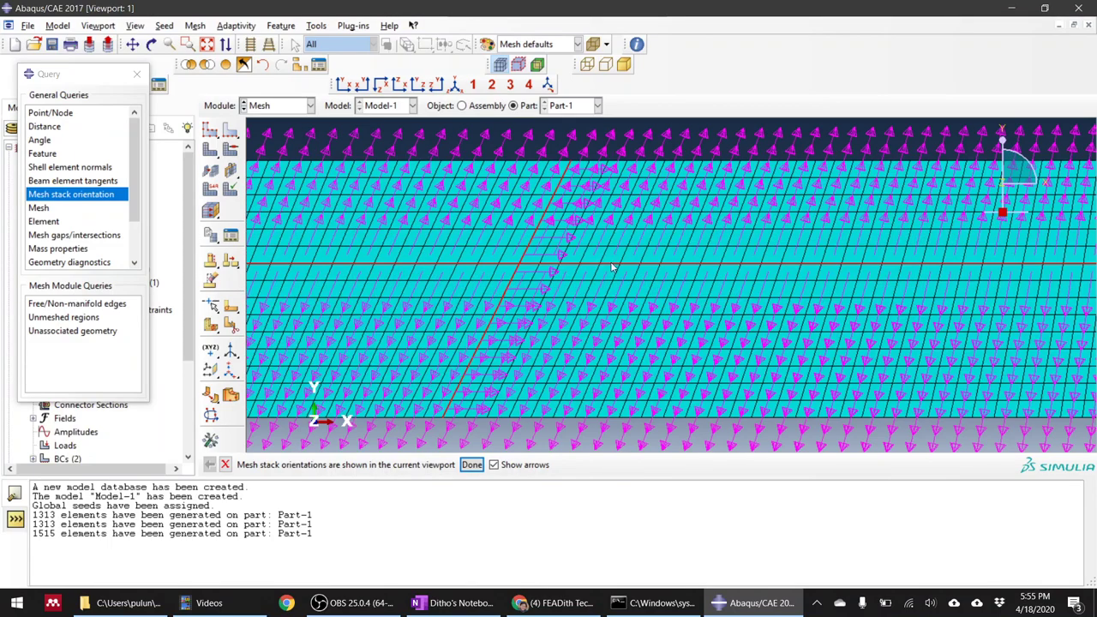
scroll(557, 259, up, 2)
scroll(531, 282, up, 2)
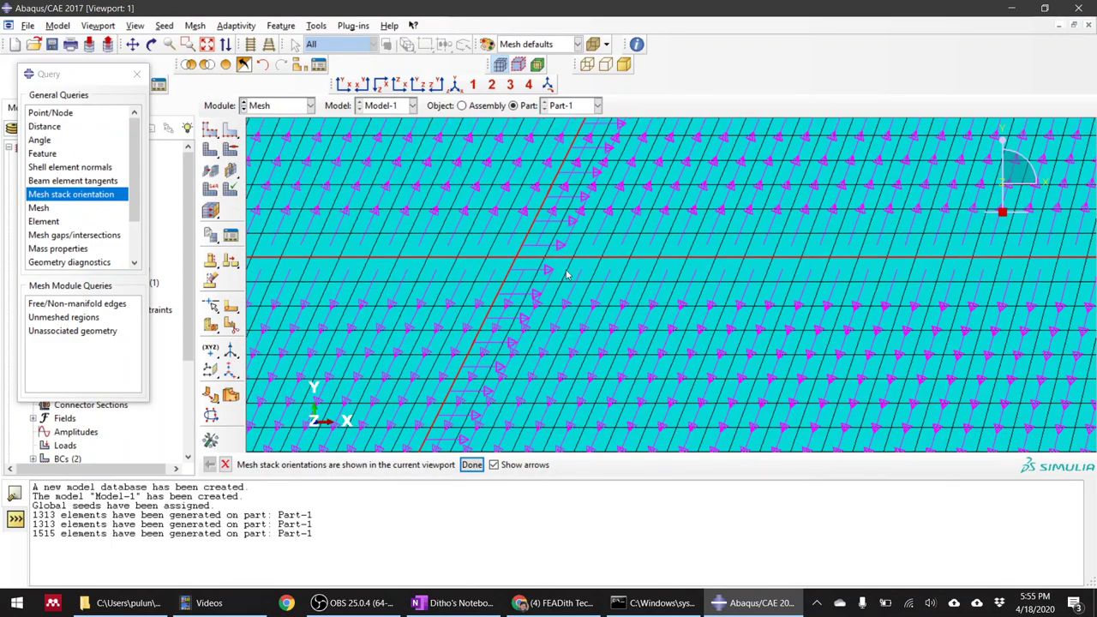
click(225, 464)
scroll(559, 300, down, 4)
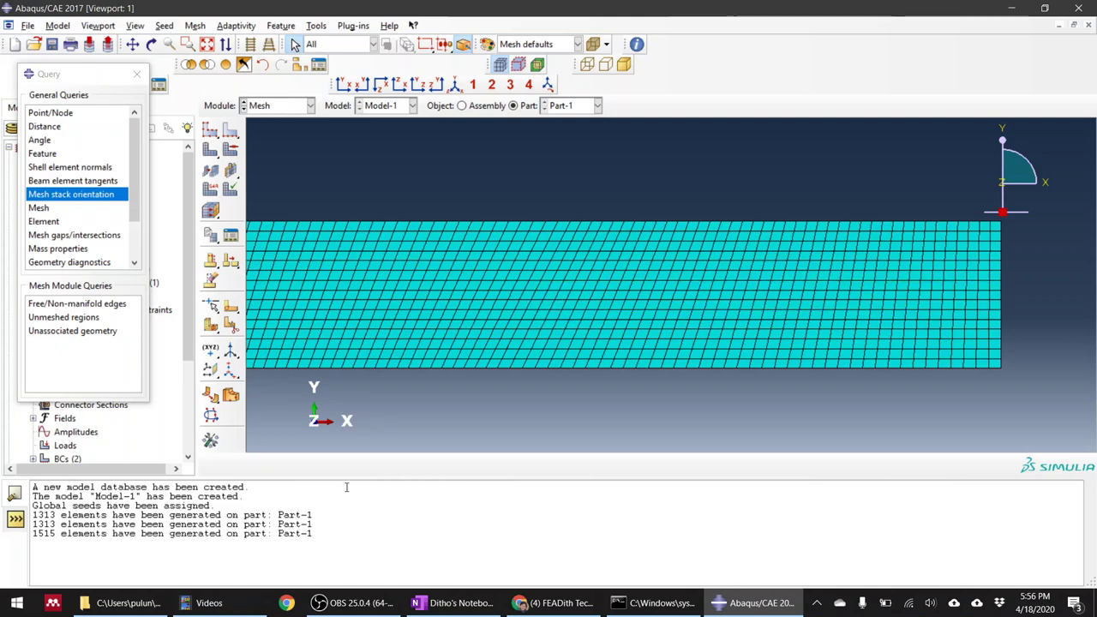
Step: Switch through the browser over to the OneNote notebook
click(549, 603)
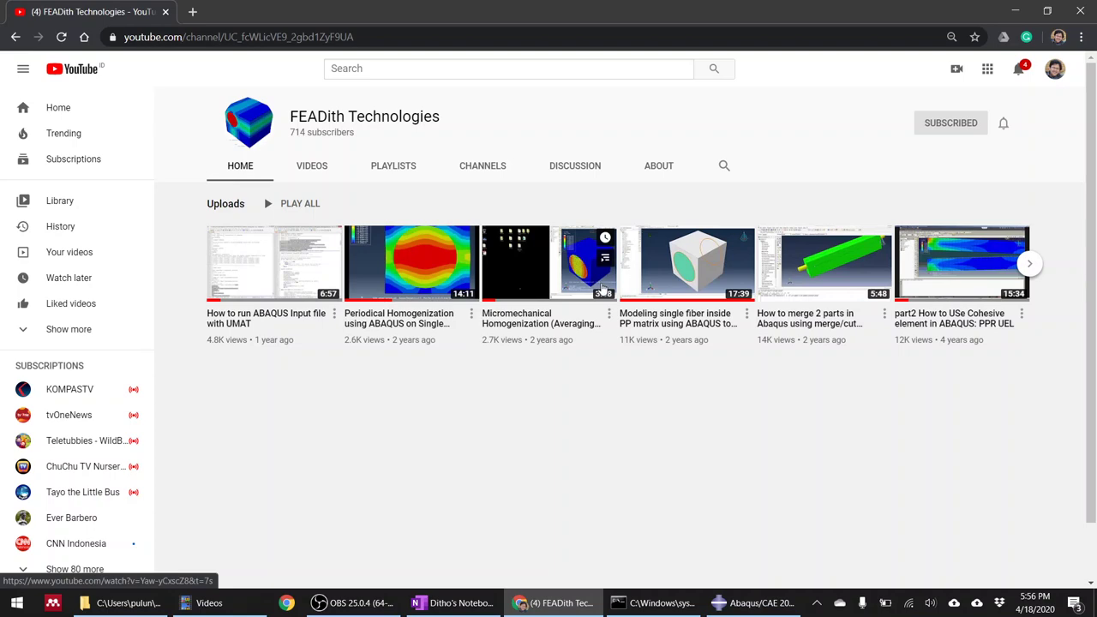
mouse_move(751, 607)
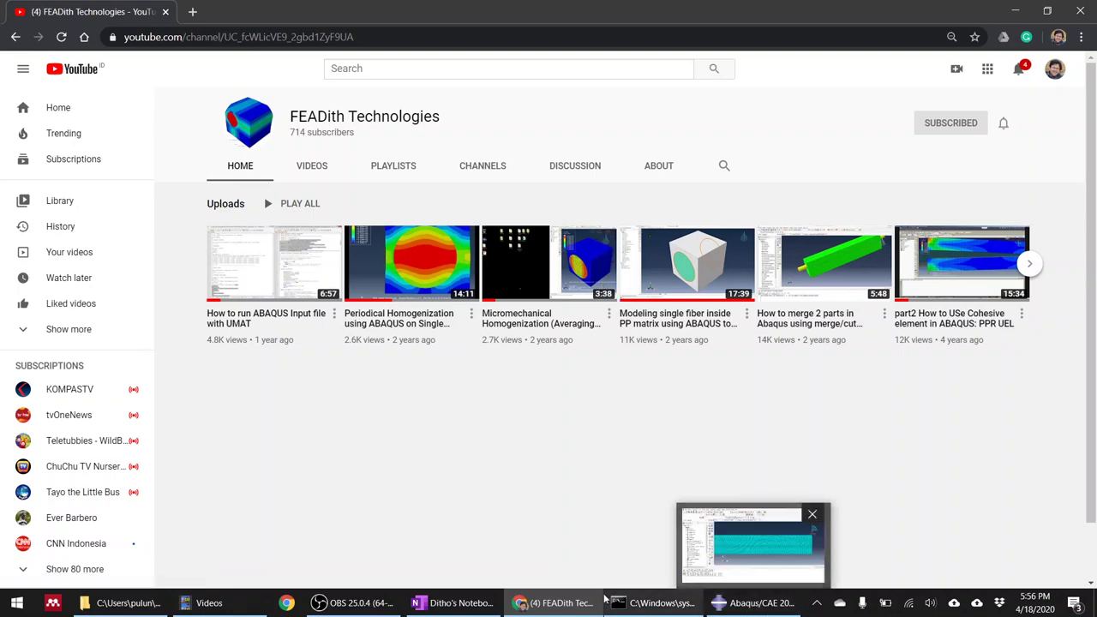
click(454, 603)
scroll(682, 464, down, 10)
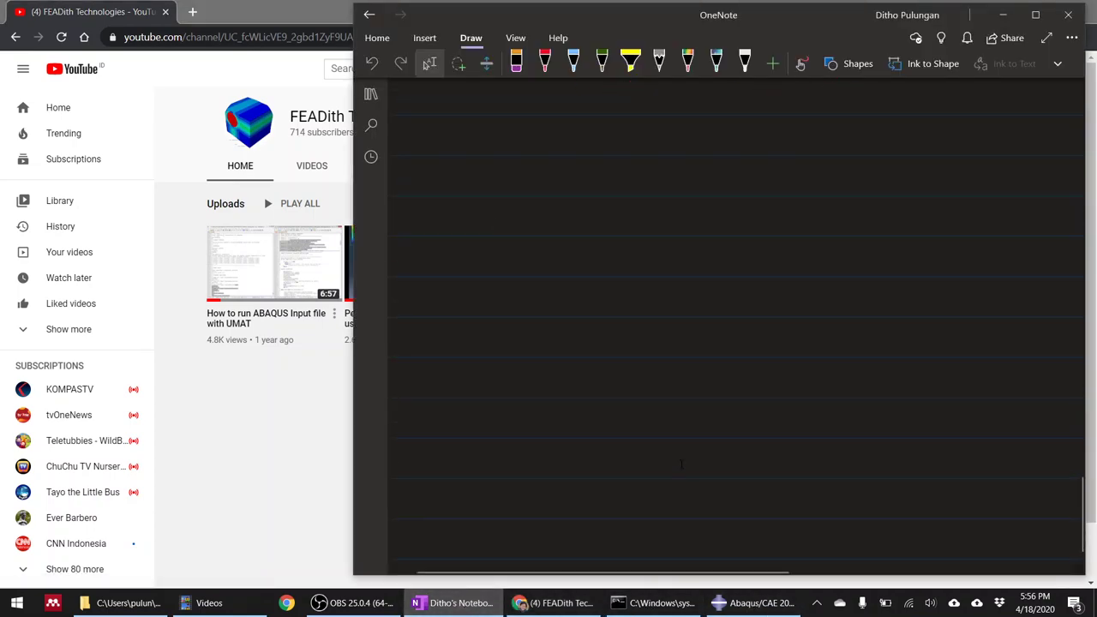
Step: Sketch a box with six circles on the blank OneNote page
mouse_move(501, 225)
mouse_down()
mouse_move(736, 417)
mouse_move(866, 188)
mouse_move(506, 206)
mouse_move(498, 265)
mouse_up()
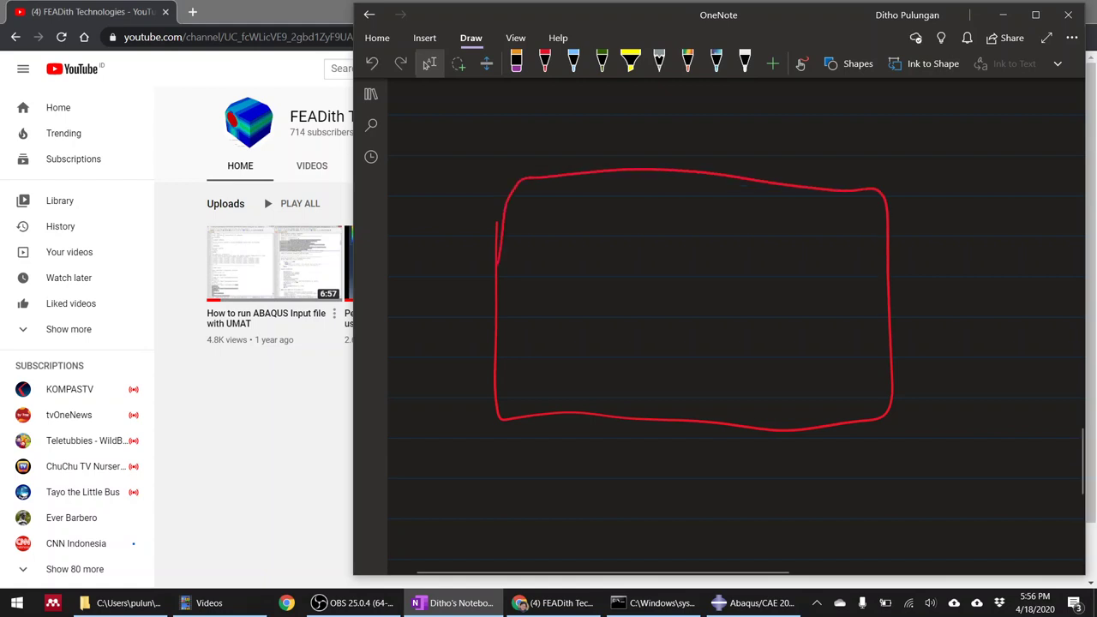
drag(551, 241, 549, 225)
drag(685, 220, 683, 223)
drag(784, 219, 780, 225)
drag(752, 349, 789, 395)
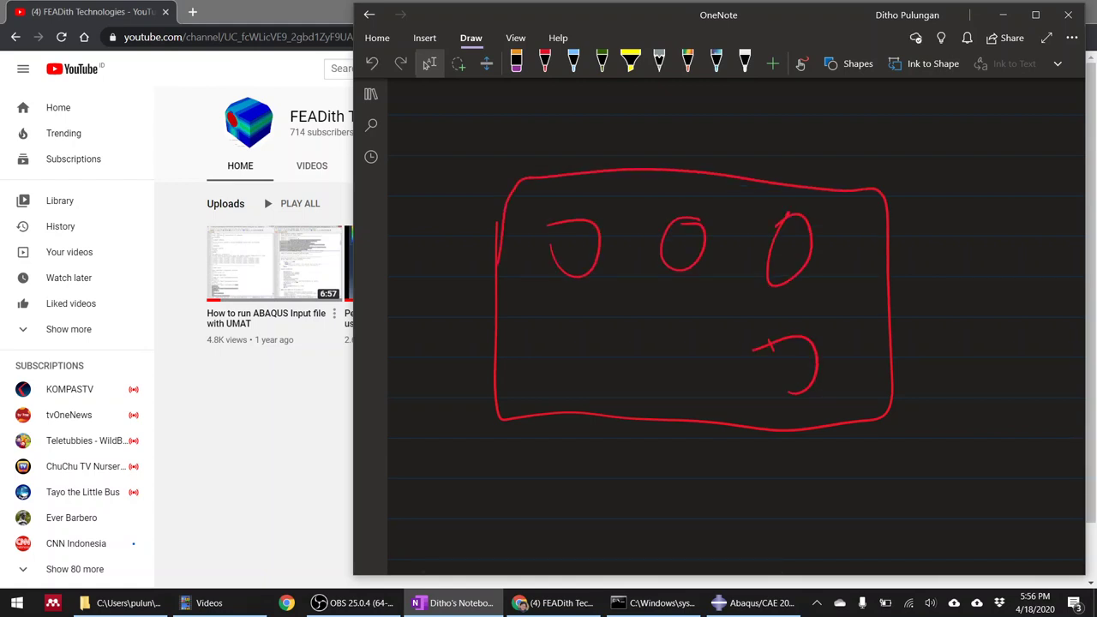
mouse_move(671, 335)
mouse_down()
mouse_move(711, 331)
mouse_move(677, 319)
mouse_up()
mouse_move(576, 316)
mouse_down()
mouse_move(565, 347)
mouse_move(567, 321)
mouse_up()
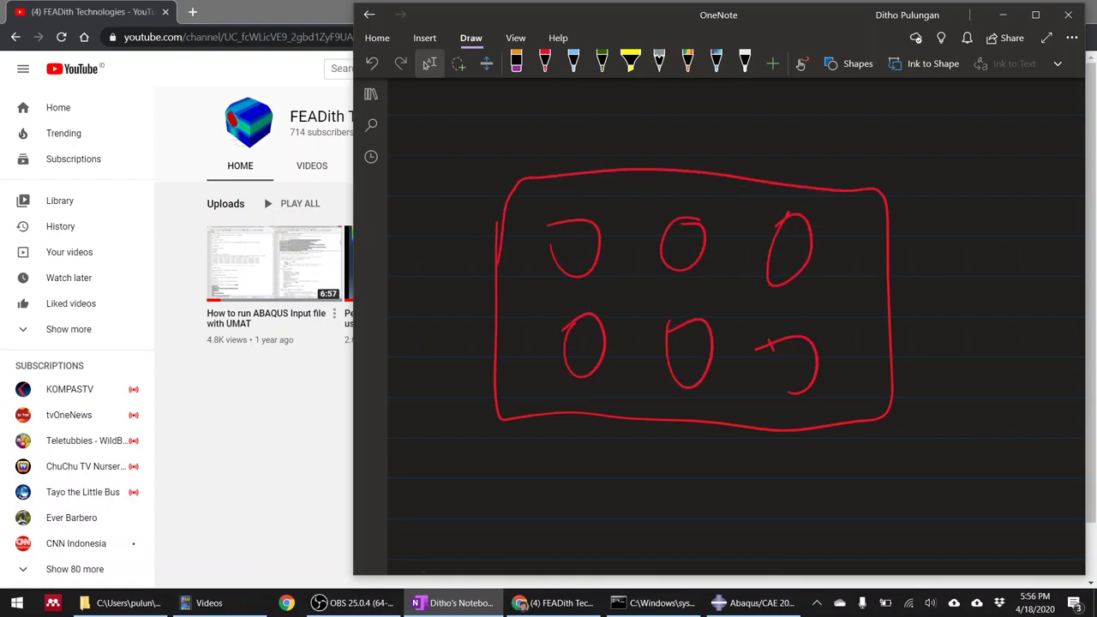
Step: Ring the three top circles in red with F and M marks, then return to the browser
click(544, 64)
drag(554, 223, 564, 264)
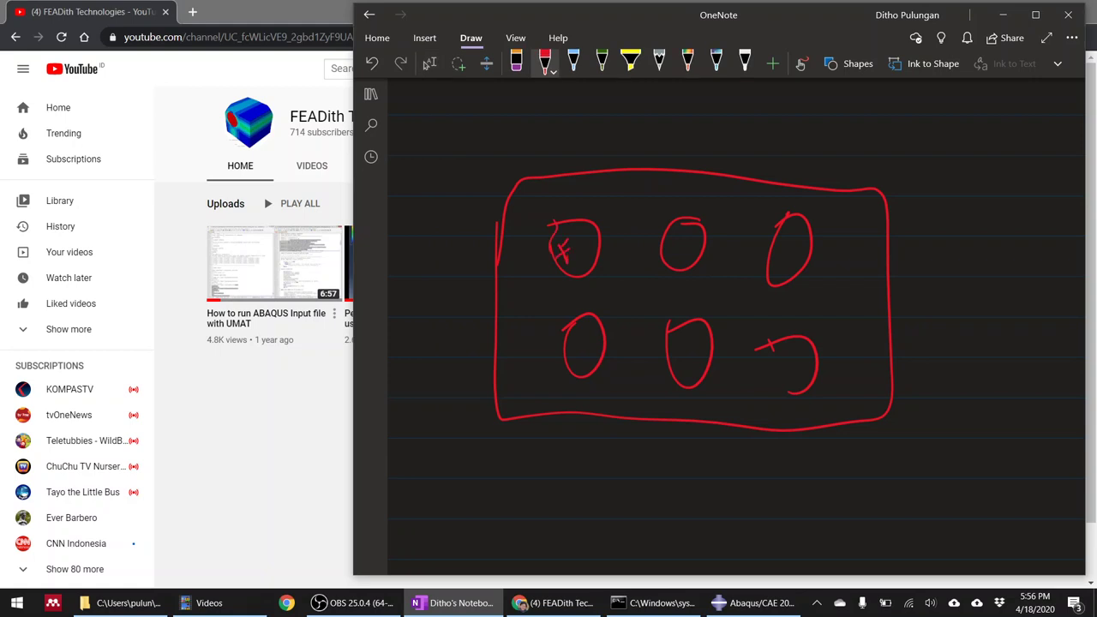
mouse_move(713, 207)
mouse_down()
mouse_move(736, 185)
mouse_move(744, 204)
mouse_up()
mouse_move(566, 204)
mouse_down()
mouse_move(525, 221)
mouse_move(583, 286)
mouse_move(571, 205)
mouse_move(552, 204)
mouse_up()
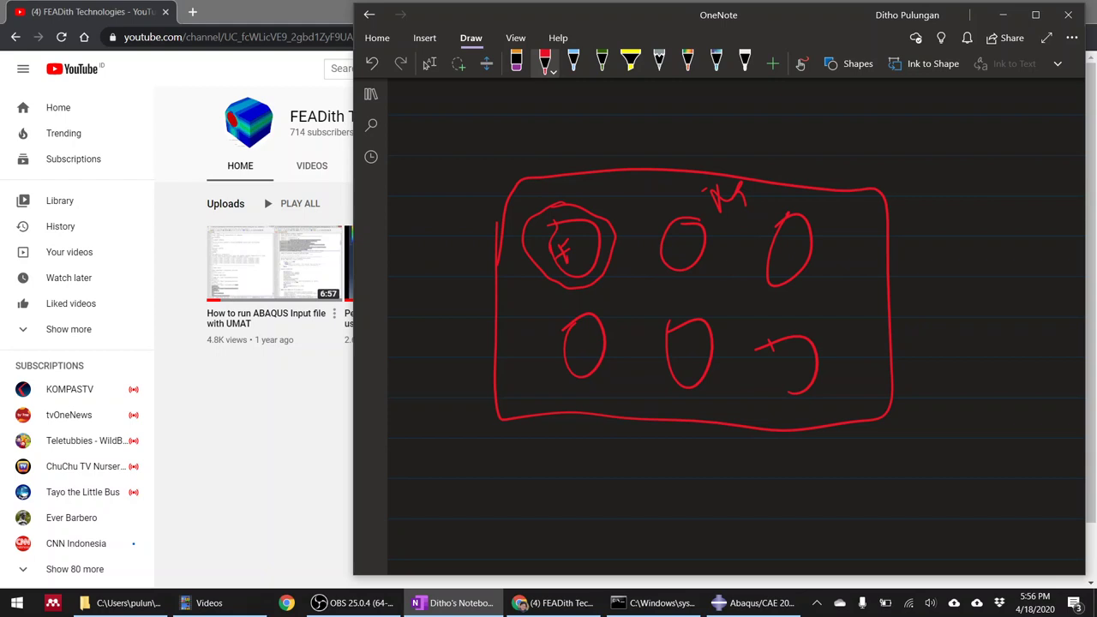
drag(609, 226, 601, 236)
mouse_move(684, 207)
mouse_down()
mouse_move(684, 273)
mouse_move(698, 211)
mouse_up()
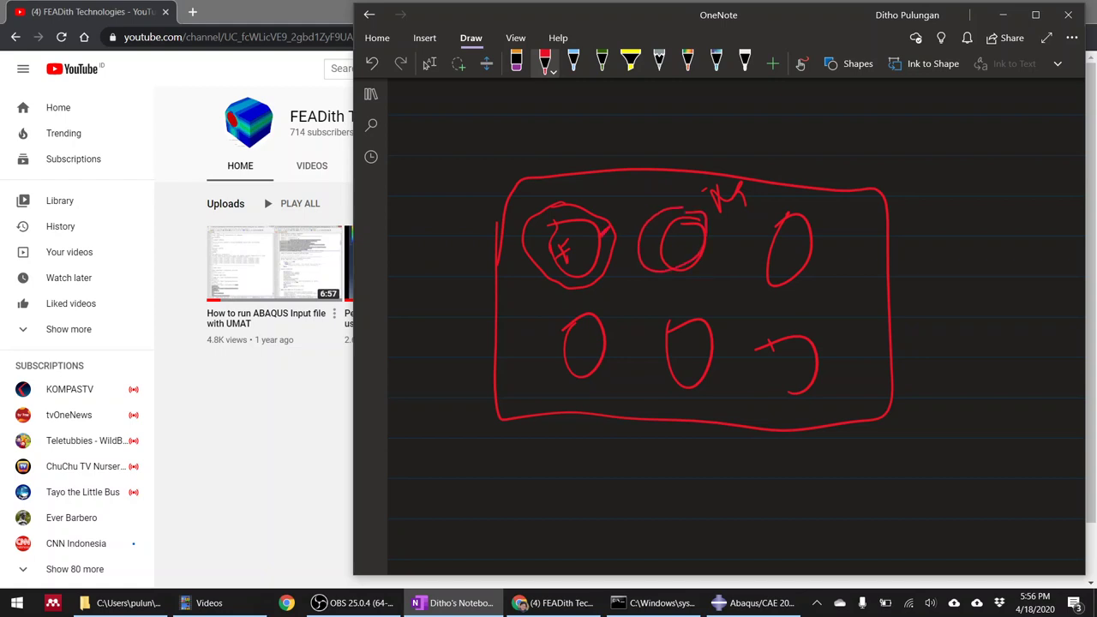
drag(641, 248, 662, 242)
drag(746, 262, 782, 205)
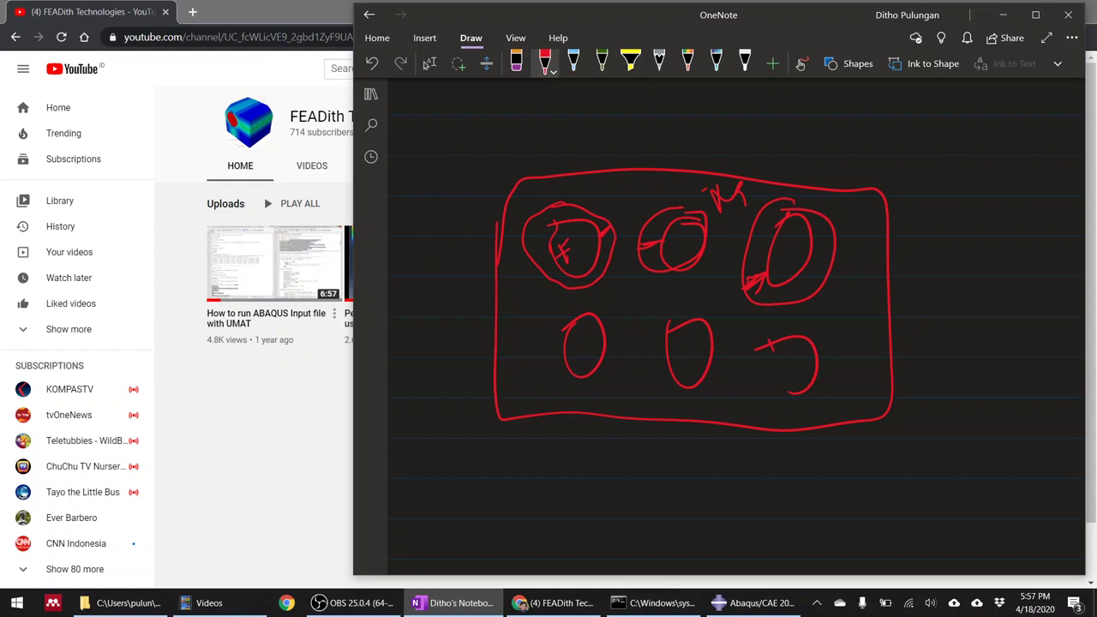
click(429, 64)
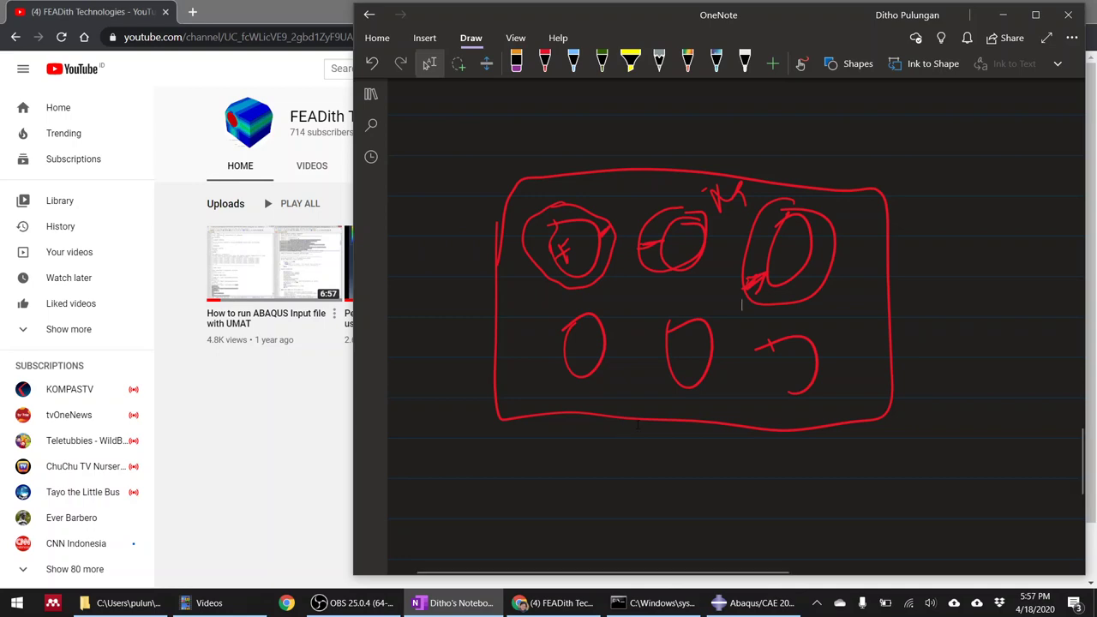
click(555, 603)
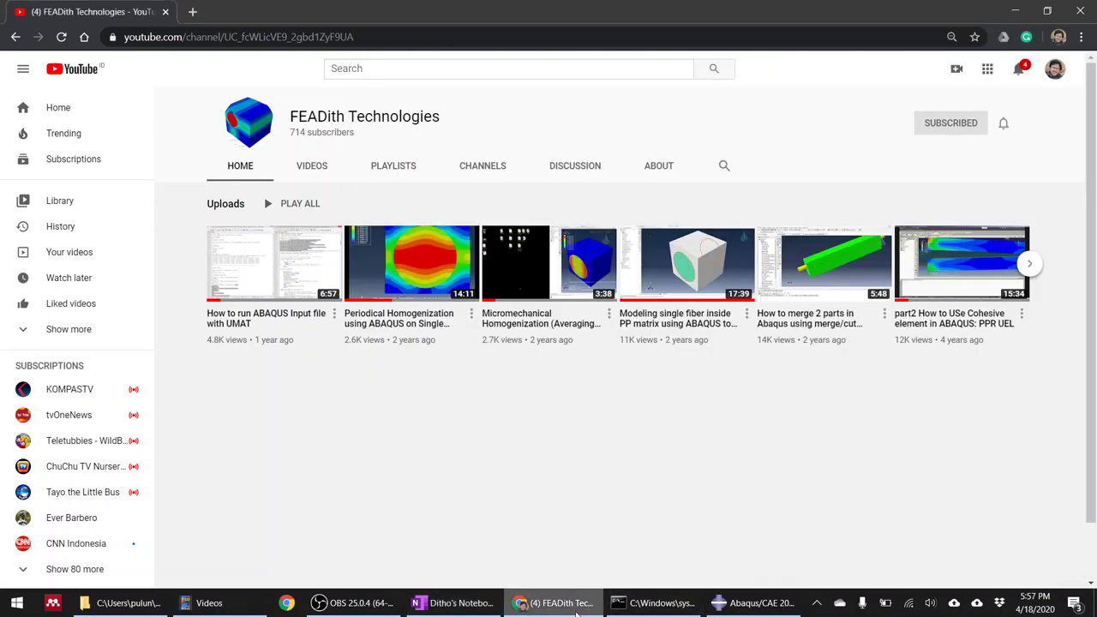
Step: Return to Abaqus/CAE and switch to the Job module
click(755, 602)
click(270, 105)
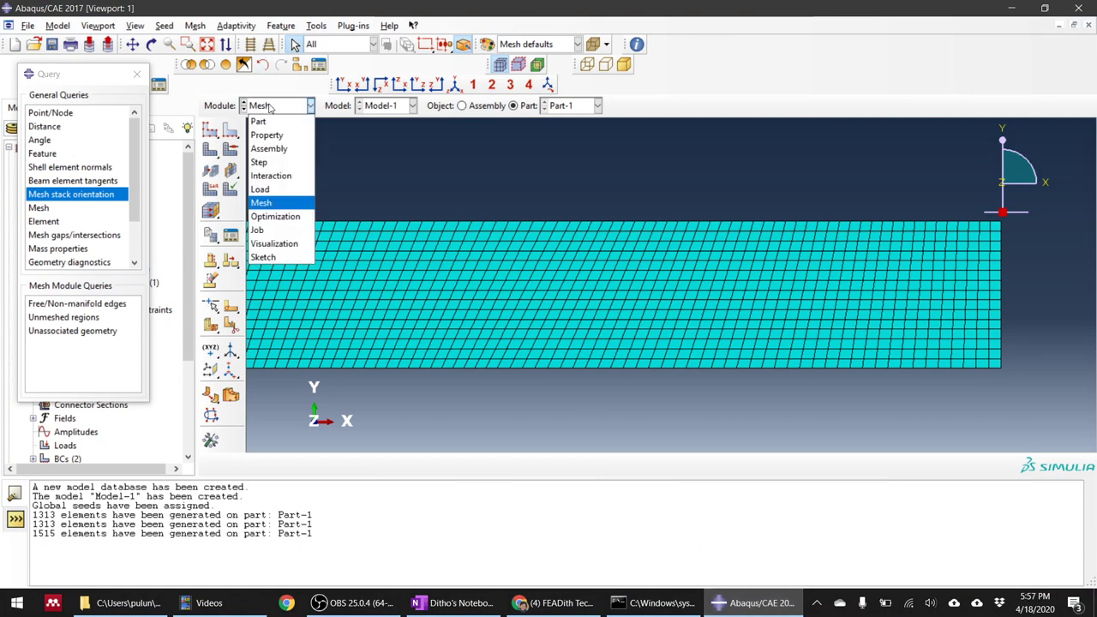
click(257, 230)
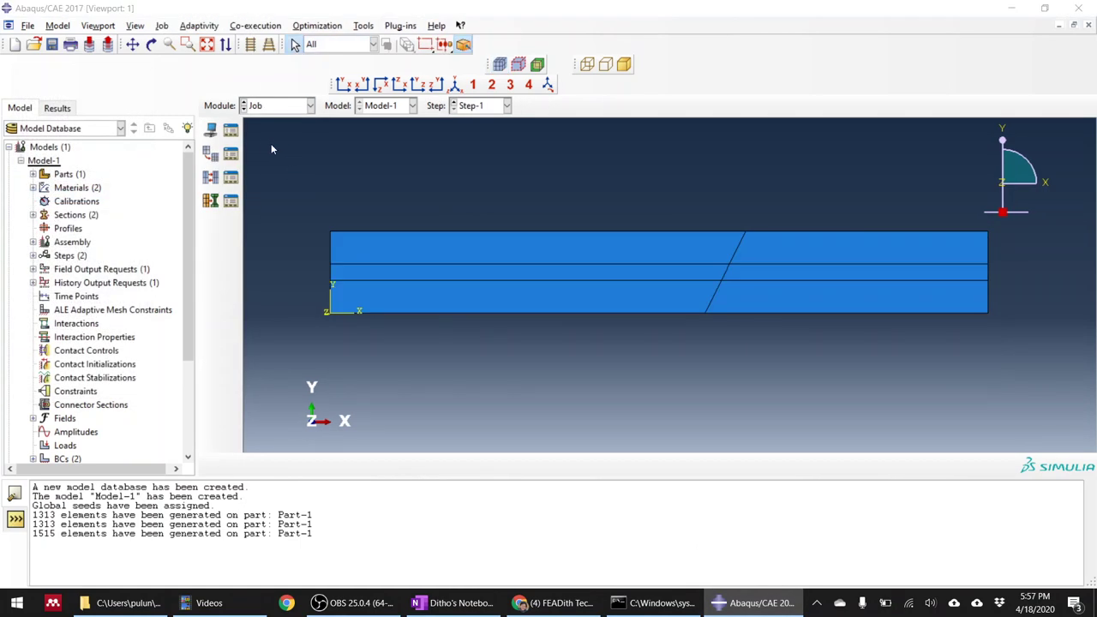
Step: Create Job-1 for Model-1 using 4 processors and open the Job Manager
click(210, 129)
click(999, 329)
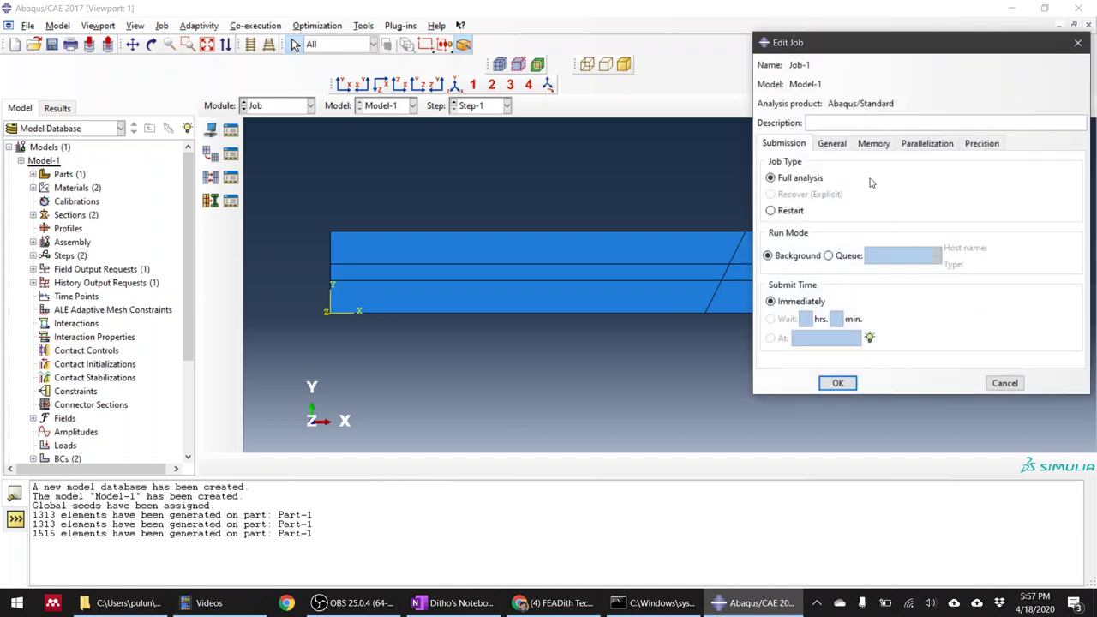
click(950, 144)
click(766, 162)
click(892, 160)
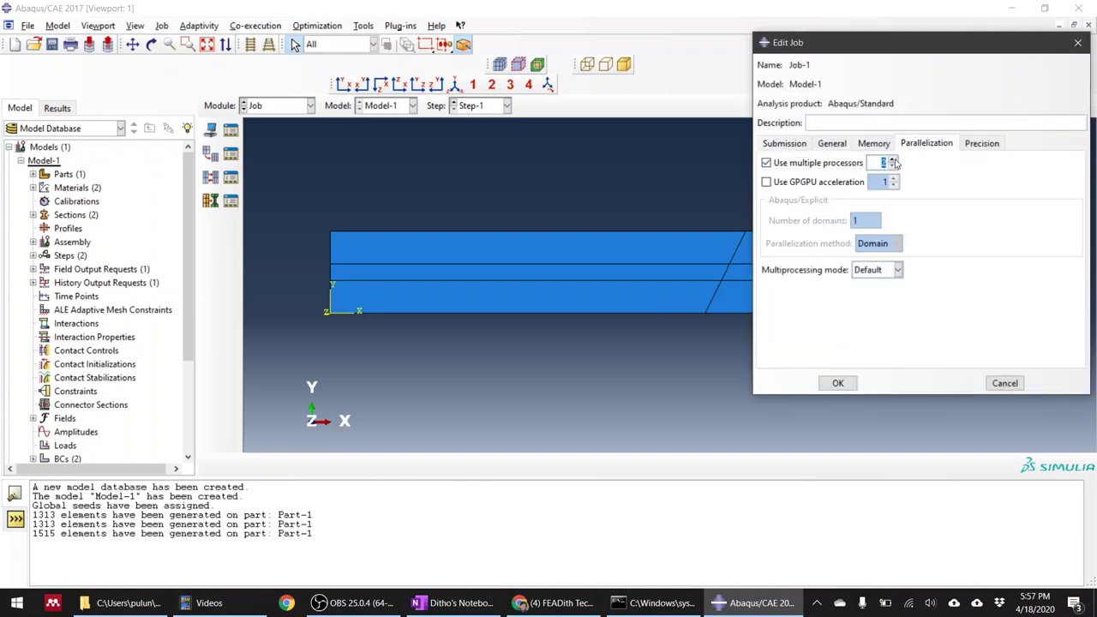
click(892, 160)
click(980, 144)
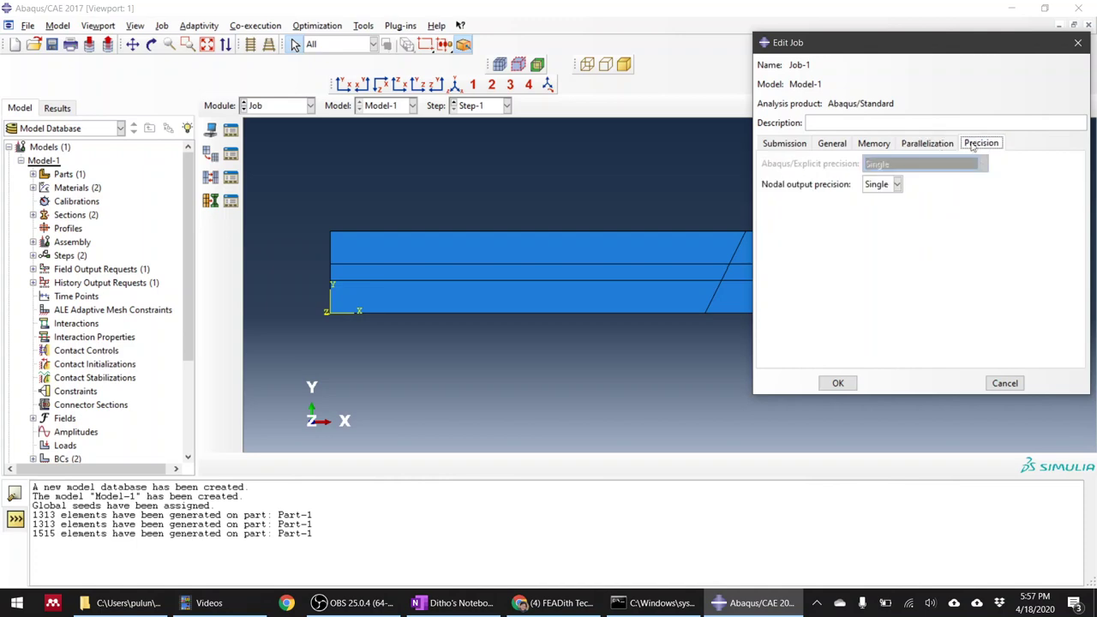
click(936, 144)
click(837, 383)
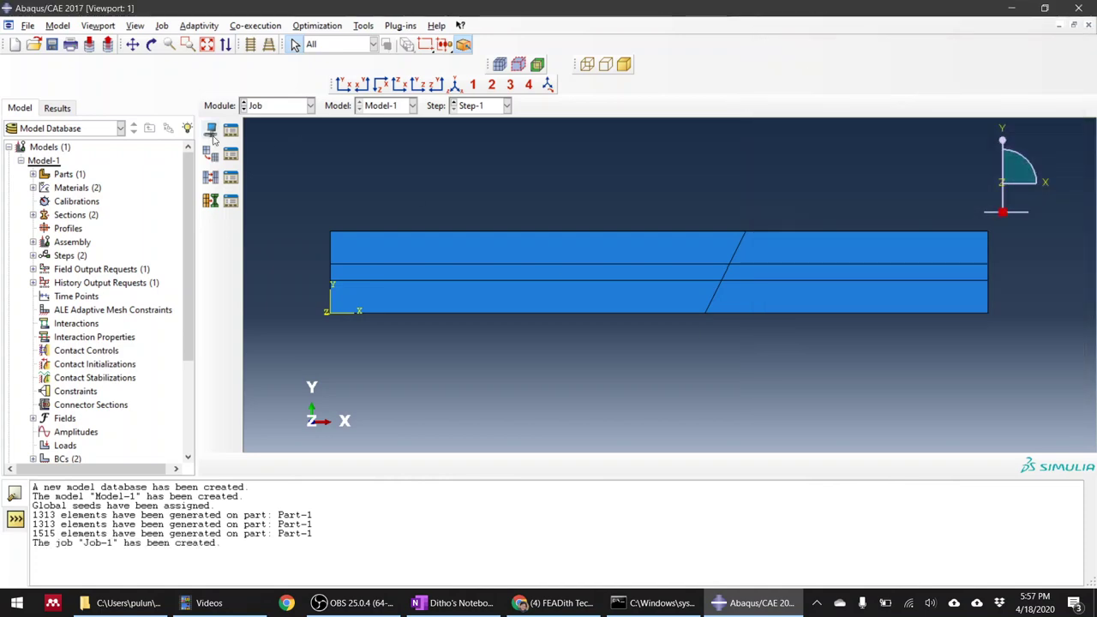
click(230, 130)
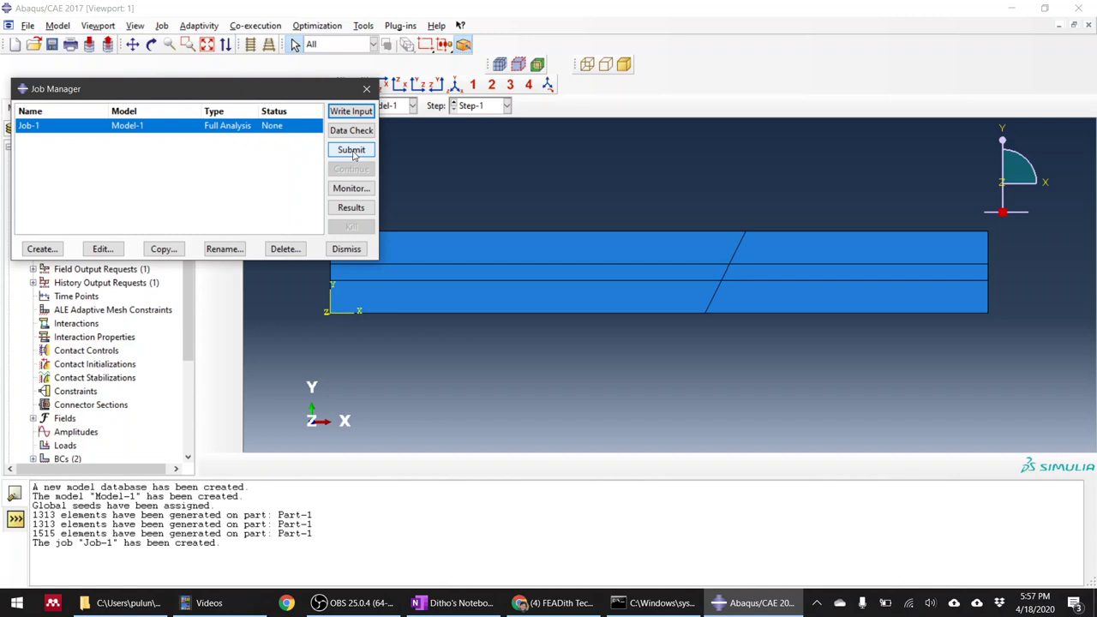
Step: Submit Job-1, monitor it until Completed, and open Job-1.odb results
click(353, 152)
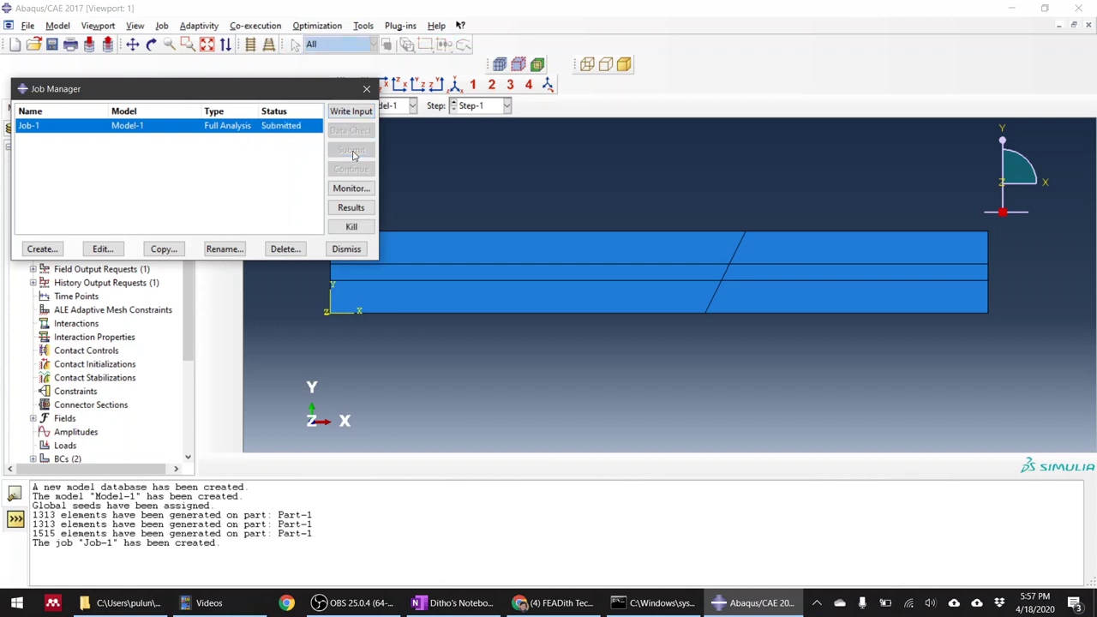
click(349, 610)
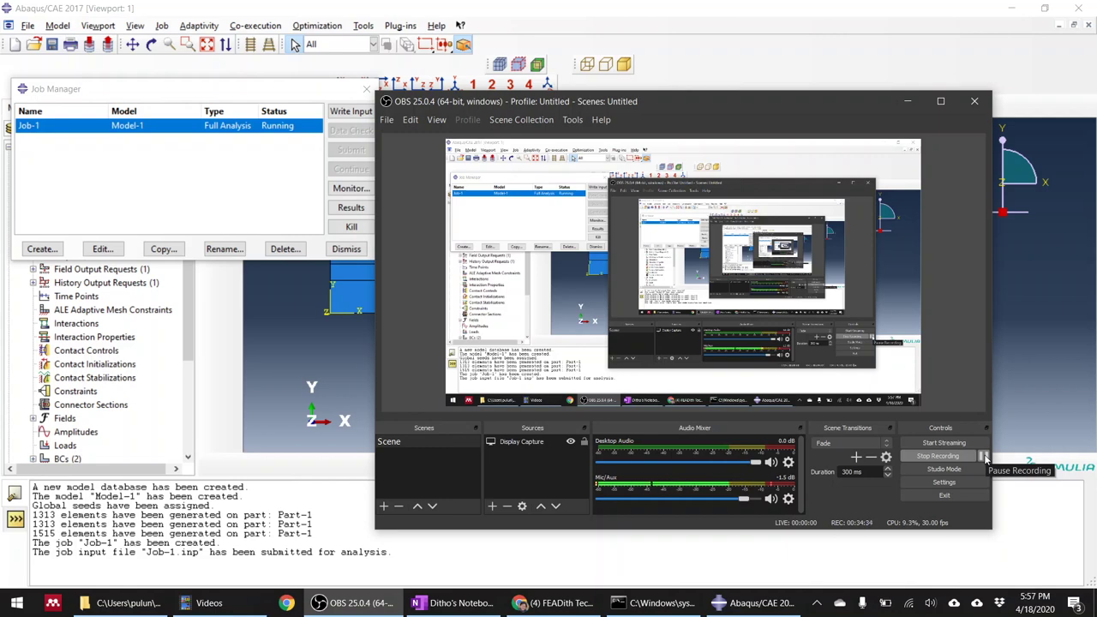
click(986, 460)
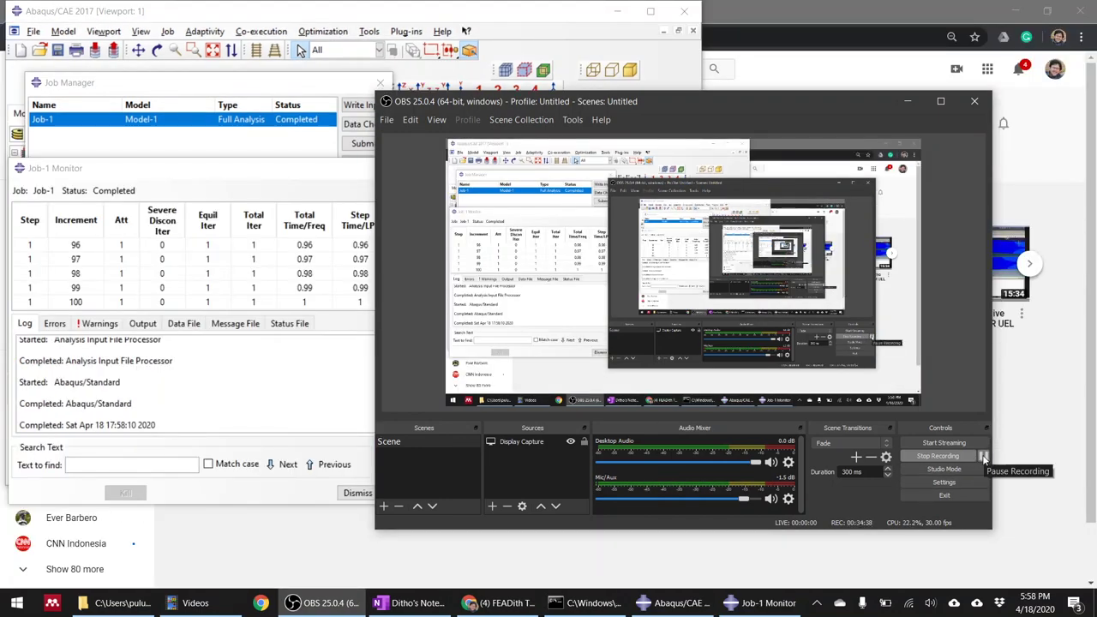
click(262, 190)
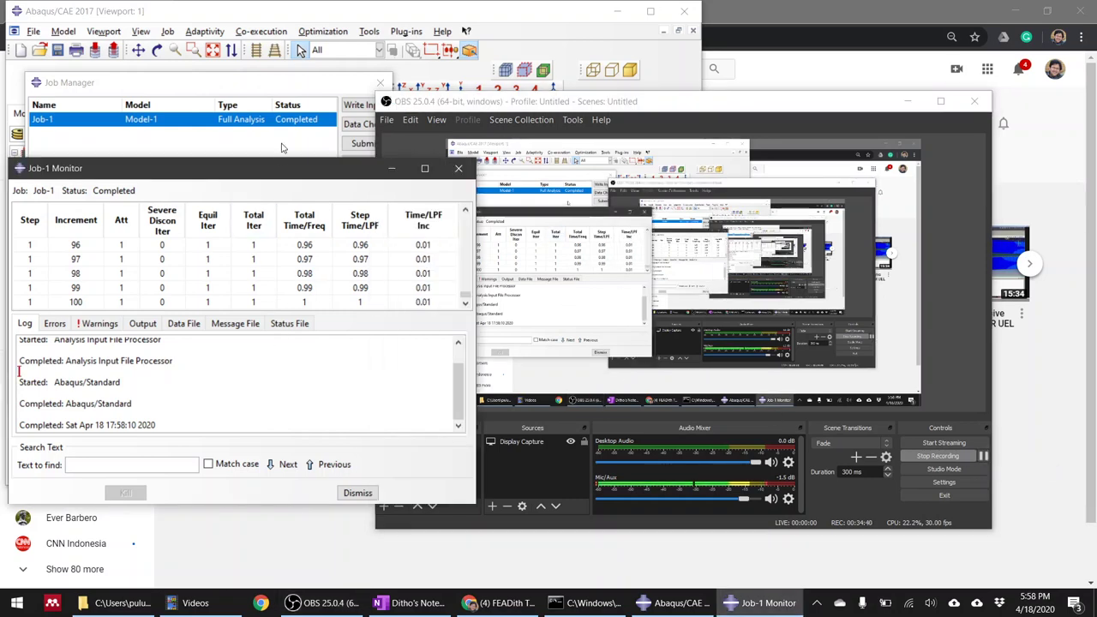
click(281, 147)
click(363, 201)
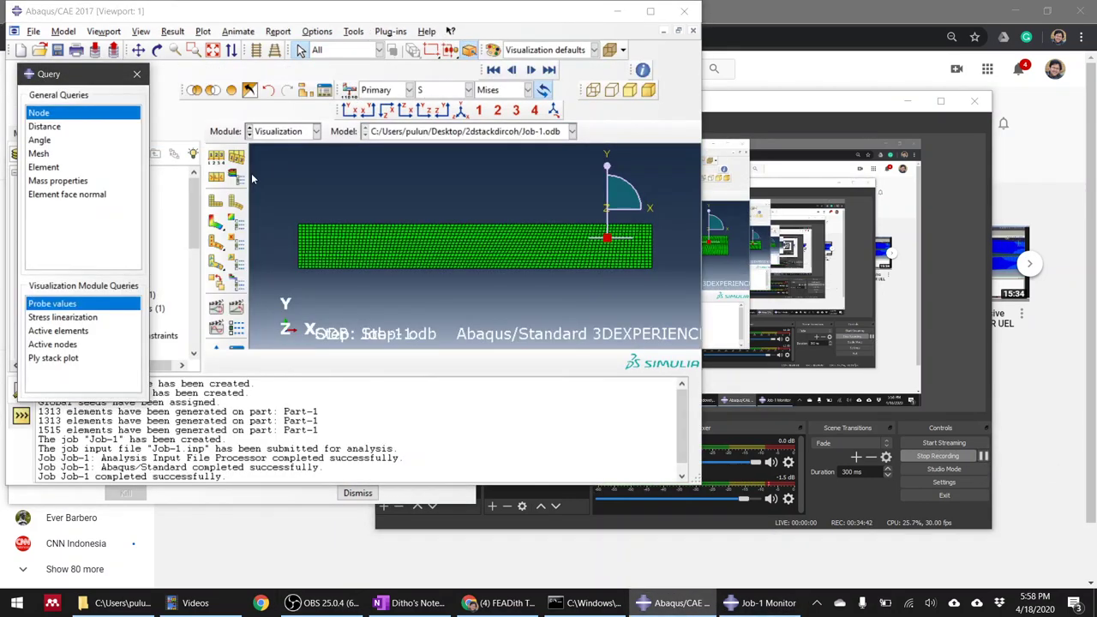
Step: Plot Mises contours on the deformed strip, zoom out, then switch to the Property module
click(216, 221)
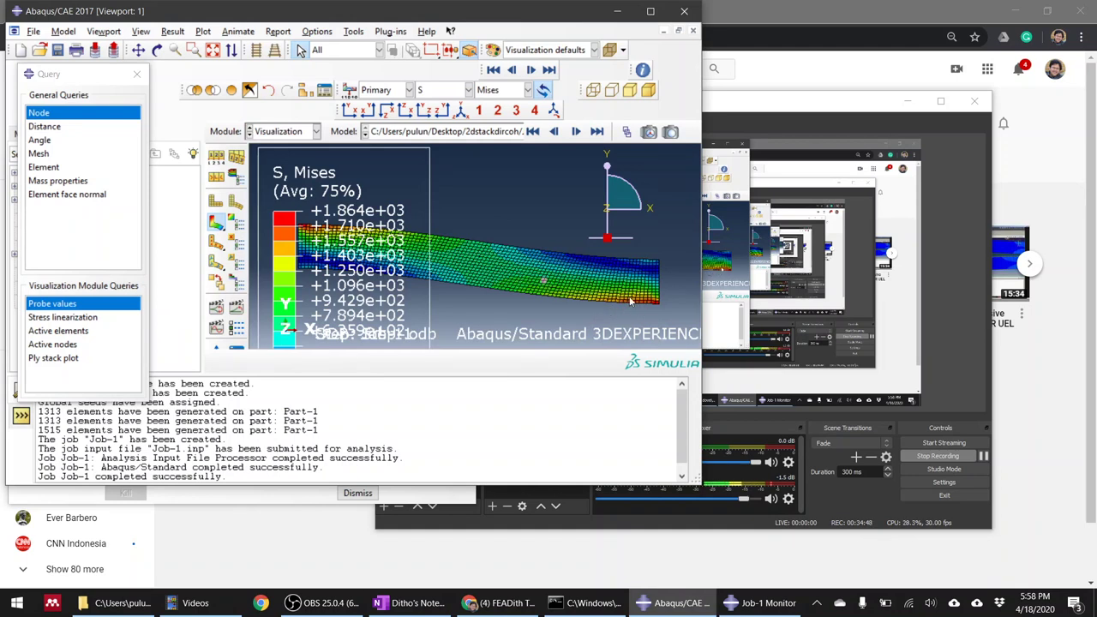
scroll(630, 300, up, 2)
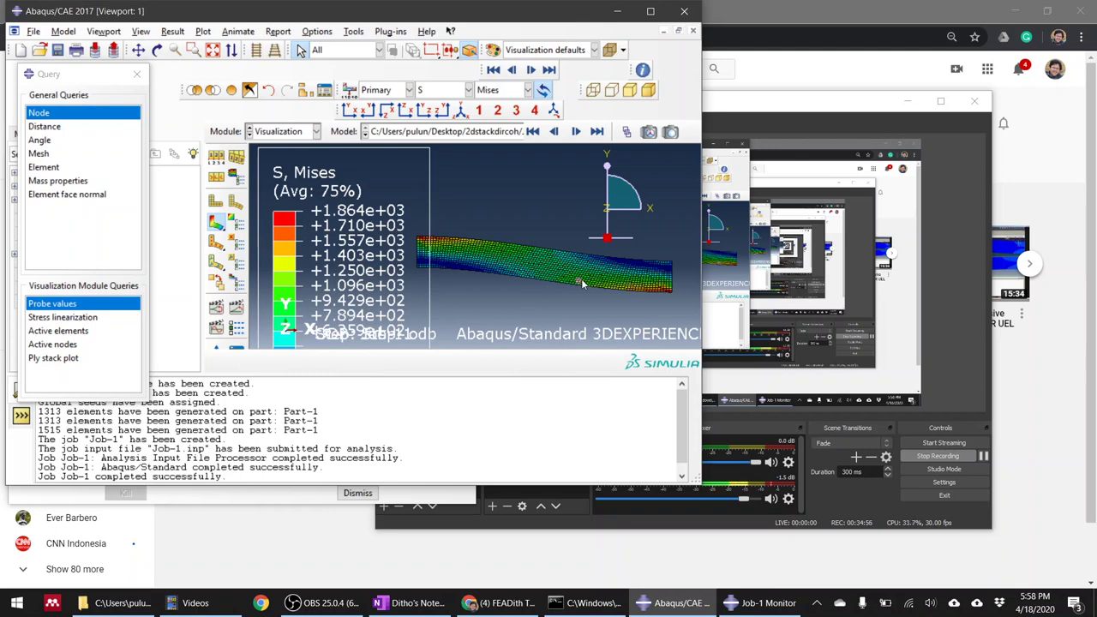
click(270, 133)
click(270, 162)
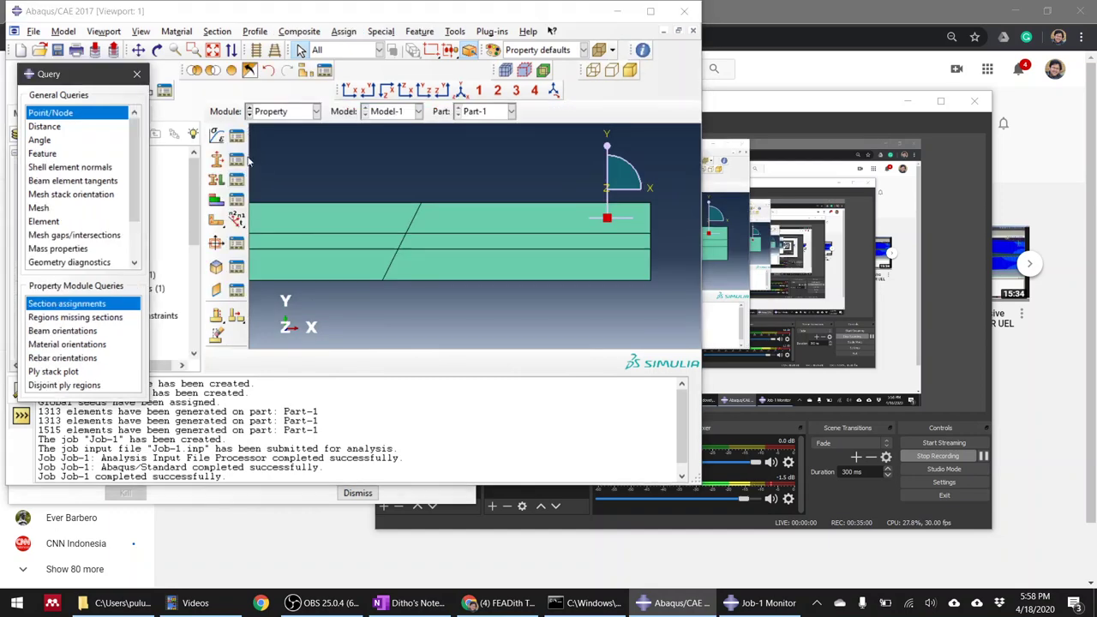
Step: Edit the cohmat material and add Quads Damage under Mechanical
click(238, 138)
double_click(441, 160)
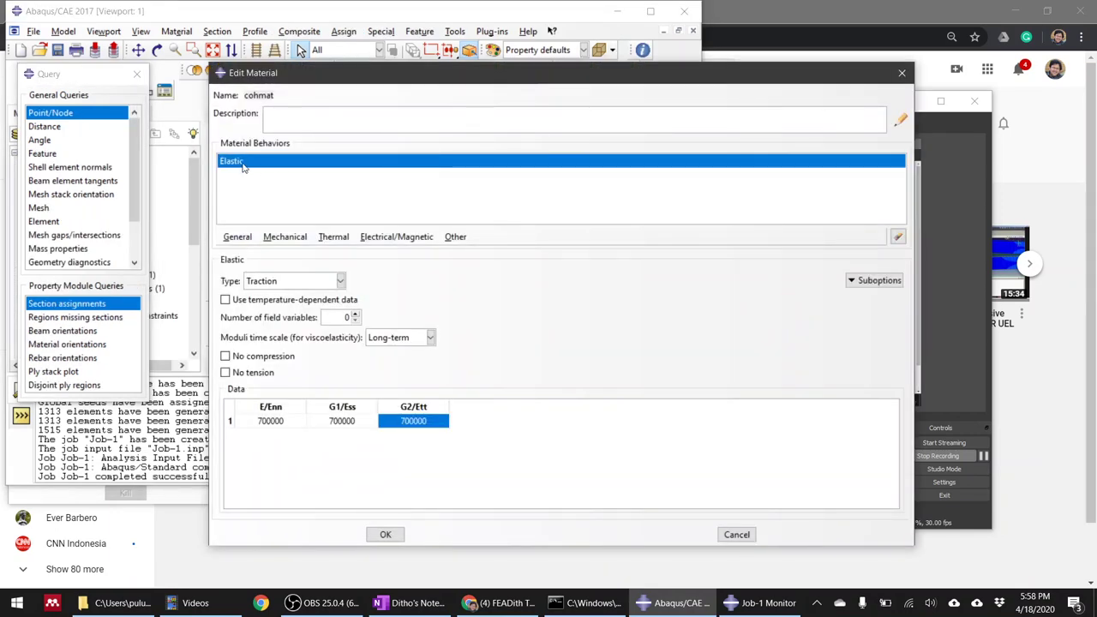
click(288, 238)
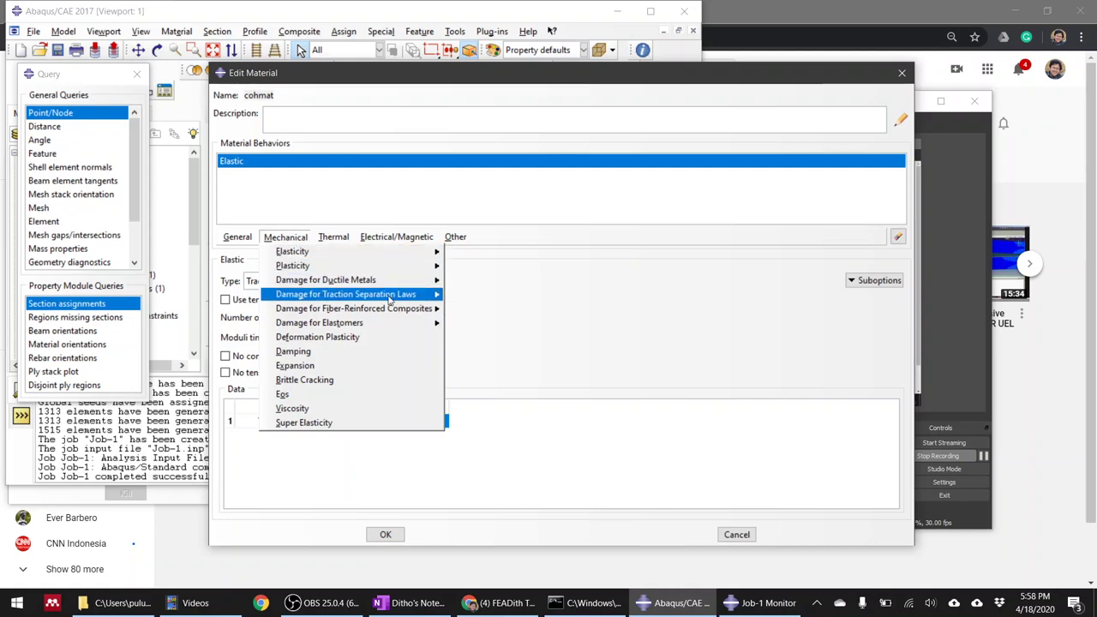
mouse_move(412, 298)
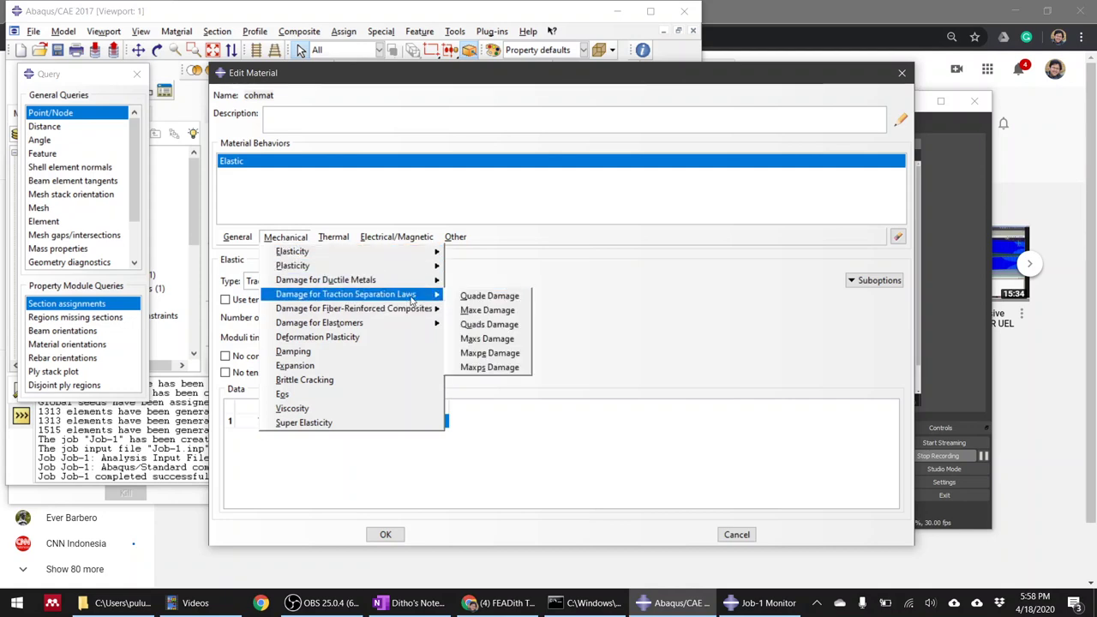
click(505, 327)
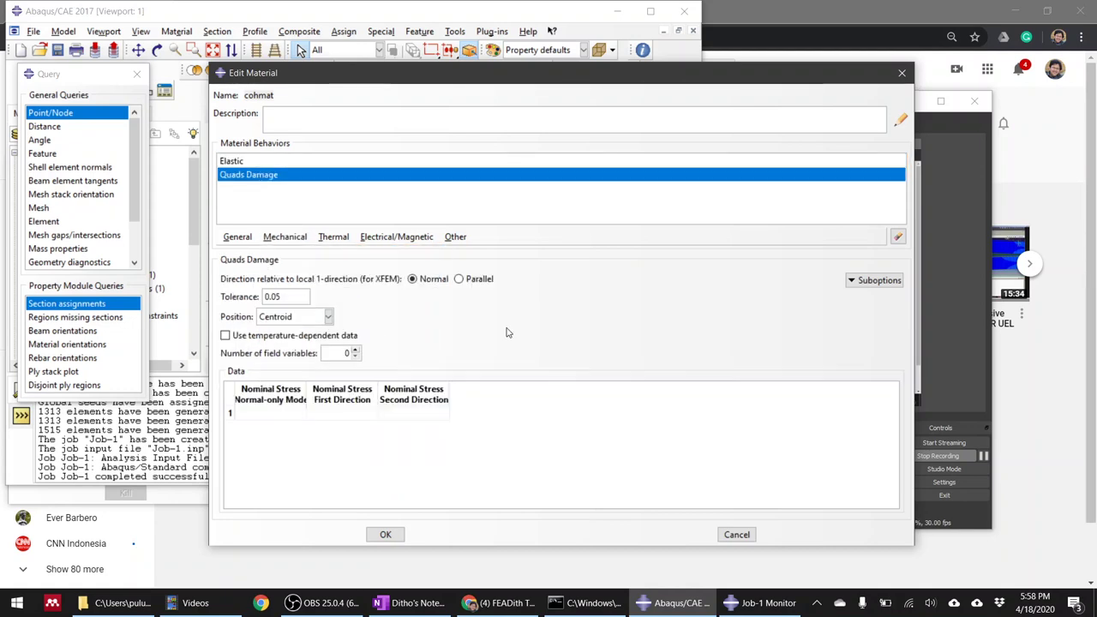
Step: Enter nominal stresses 20, 30 and 30, and add the Damage Evolution suboption
click(279, 411)
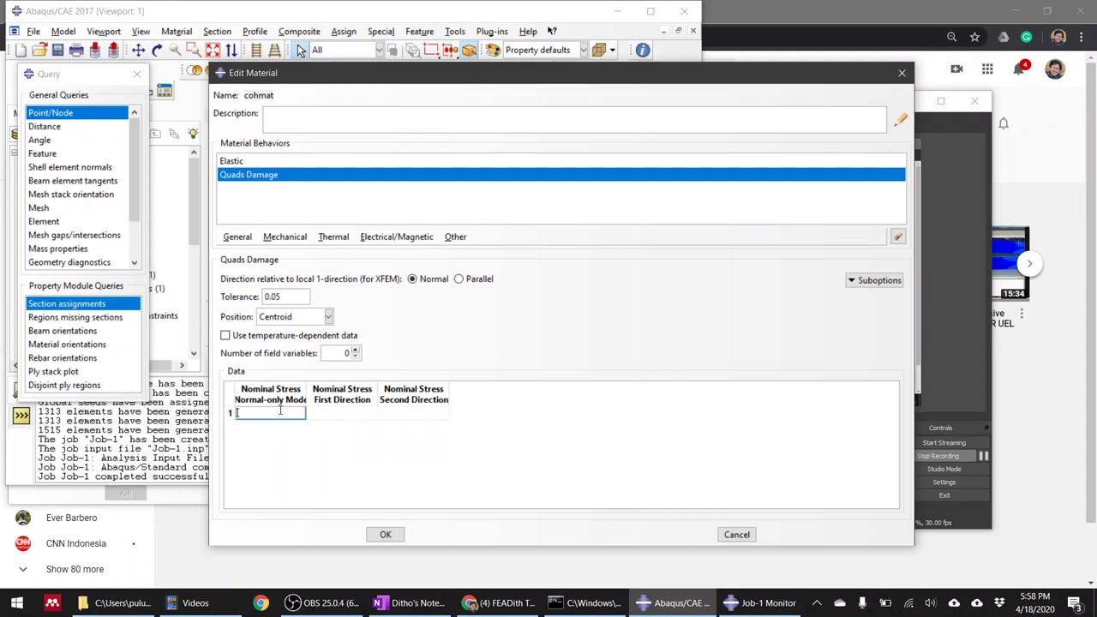
text(20)
key(Tab)
text(30)
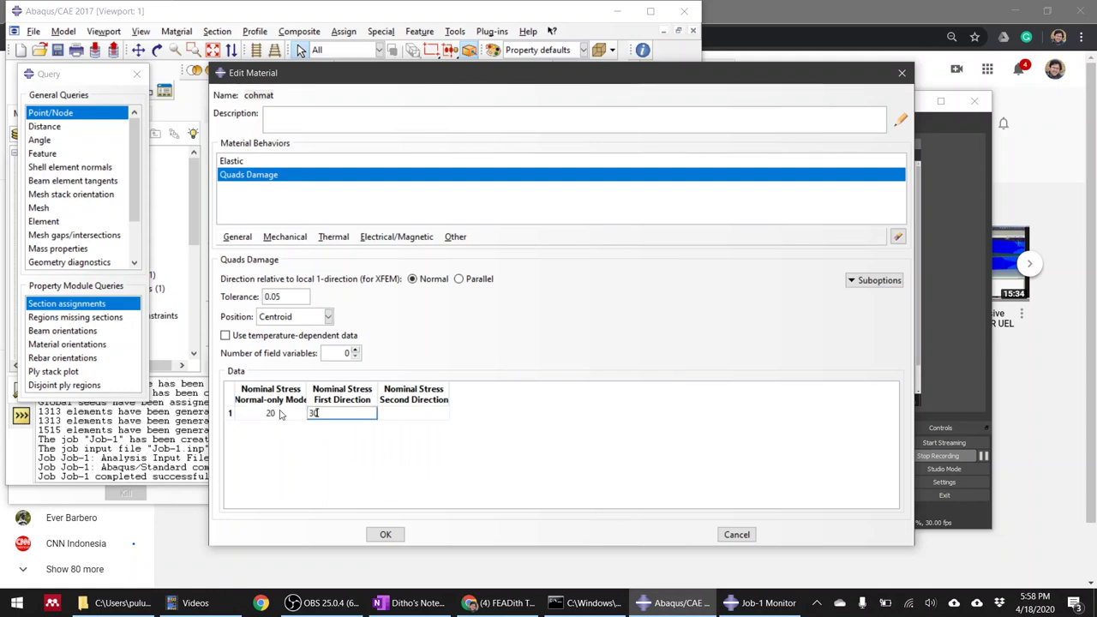
key(Tab)
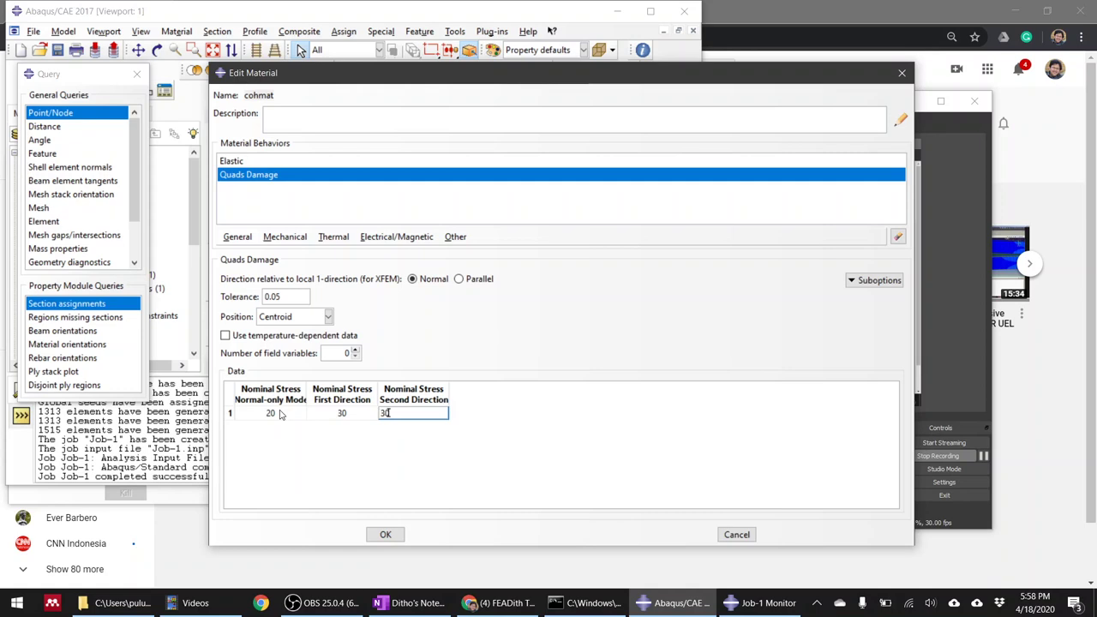
text(30)
click(856, 287)
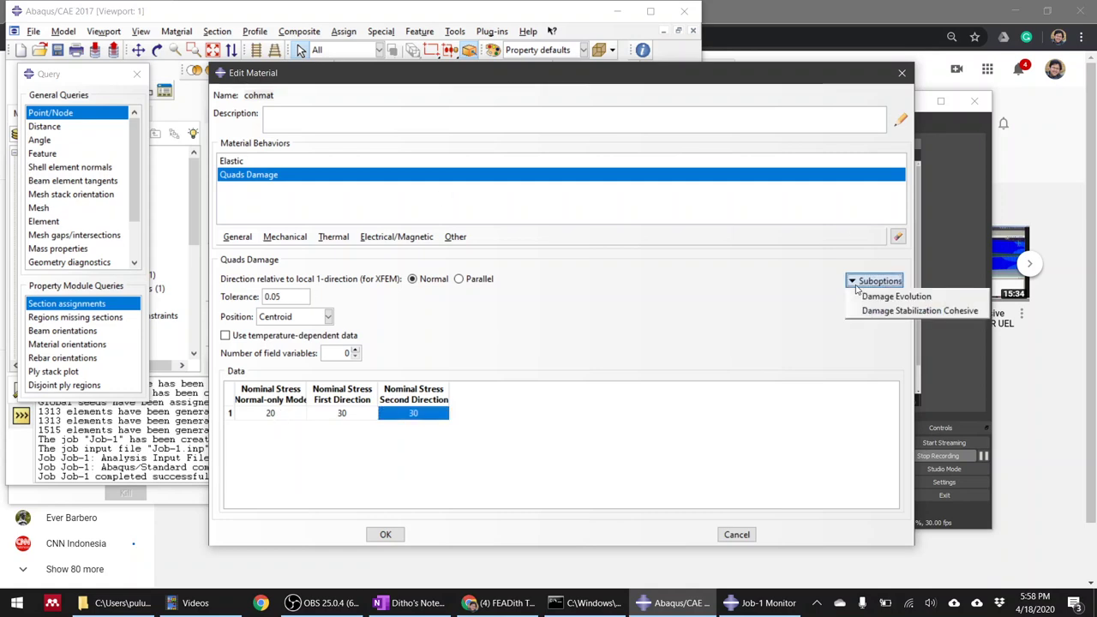
click(865, 297)
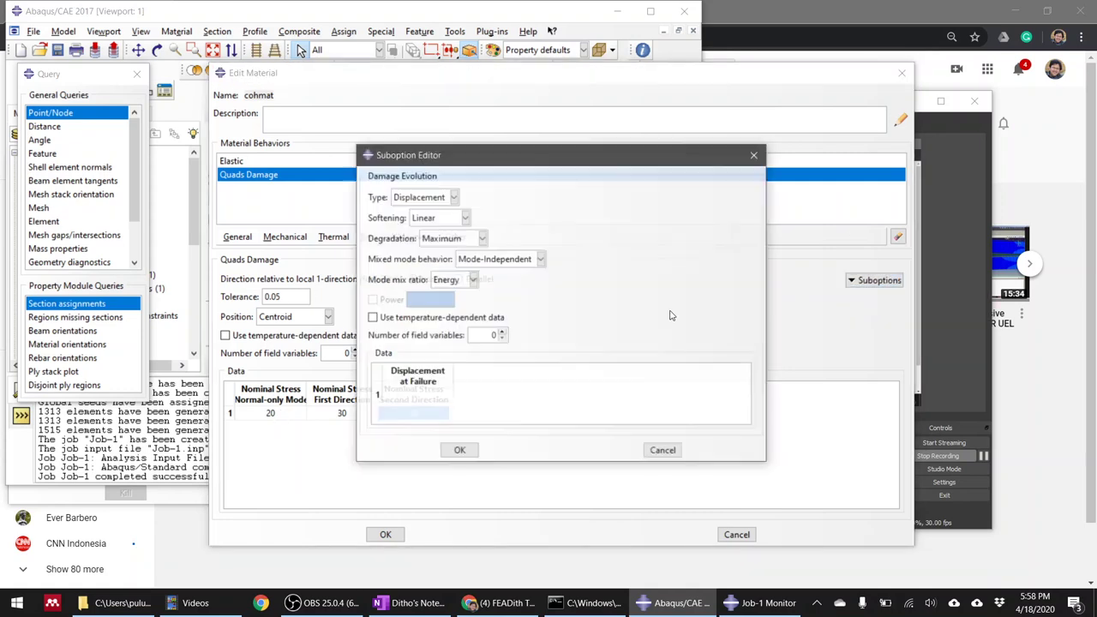
Step: Set the damage evolution type to Energy with BK mixed mode behaviour
click(434, 202)
click(416, 225)
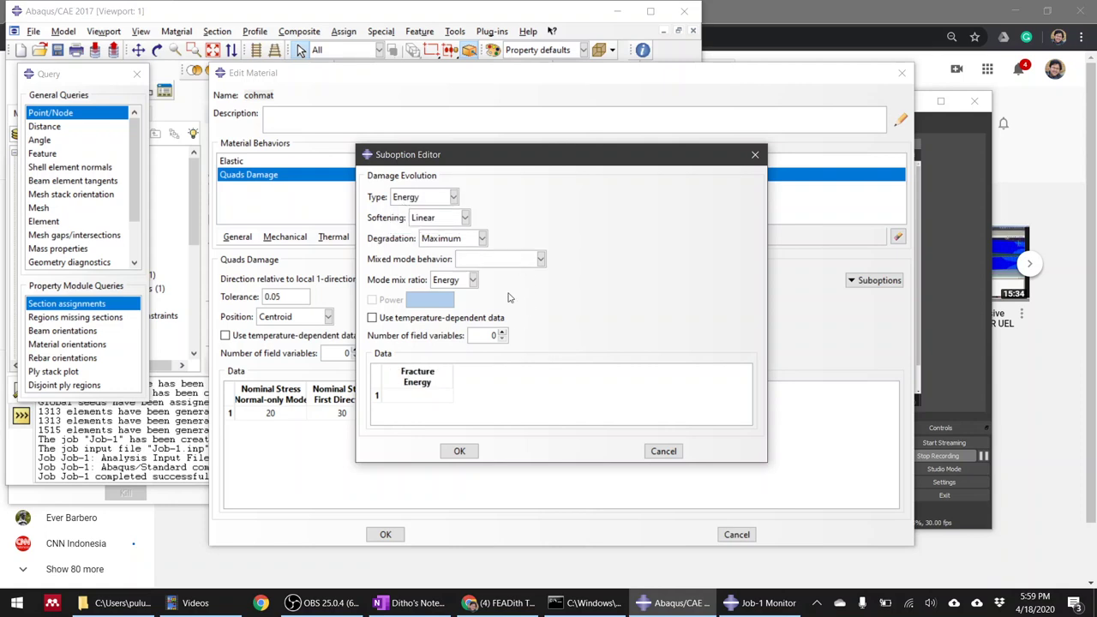
click(430, 396)
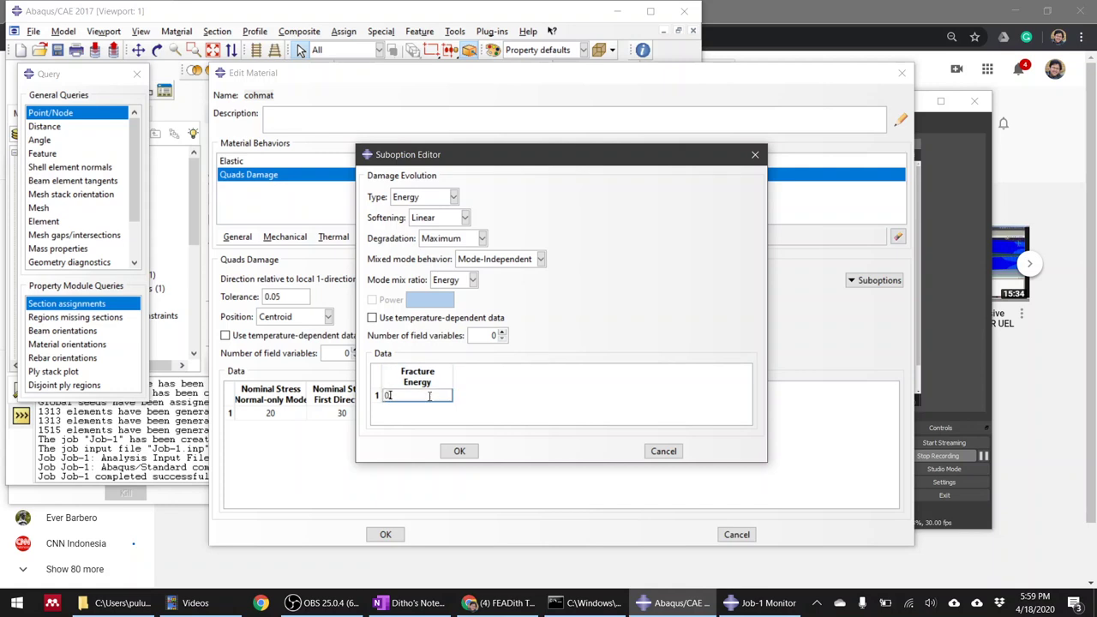
click(540, 259)
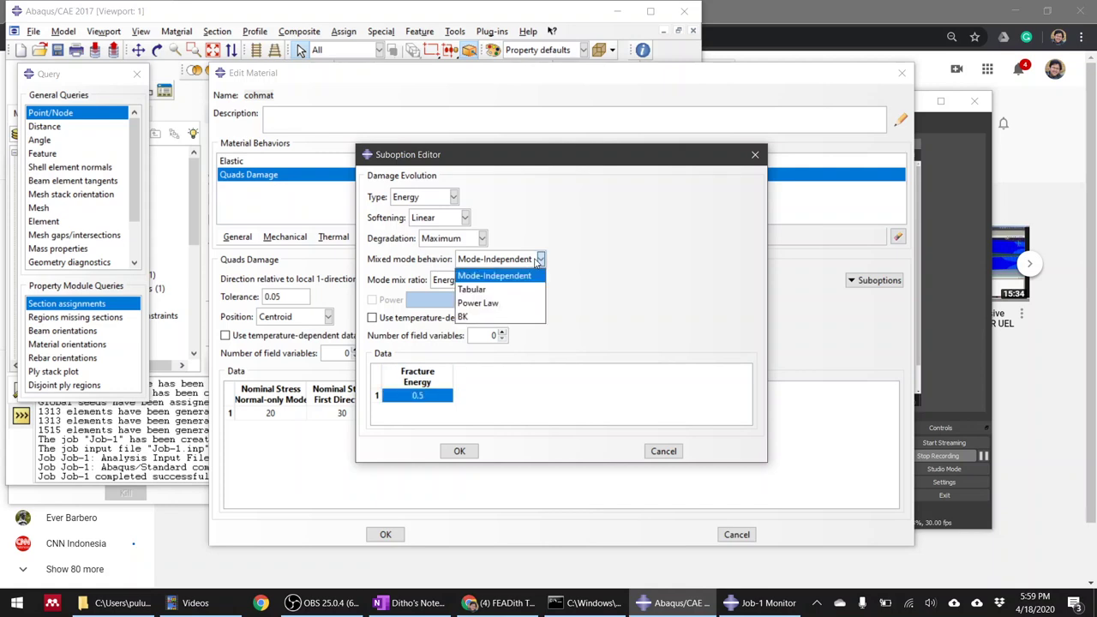
click(523, 318)
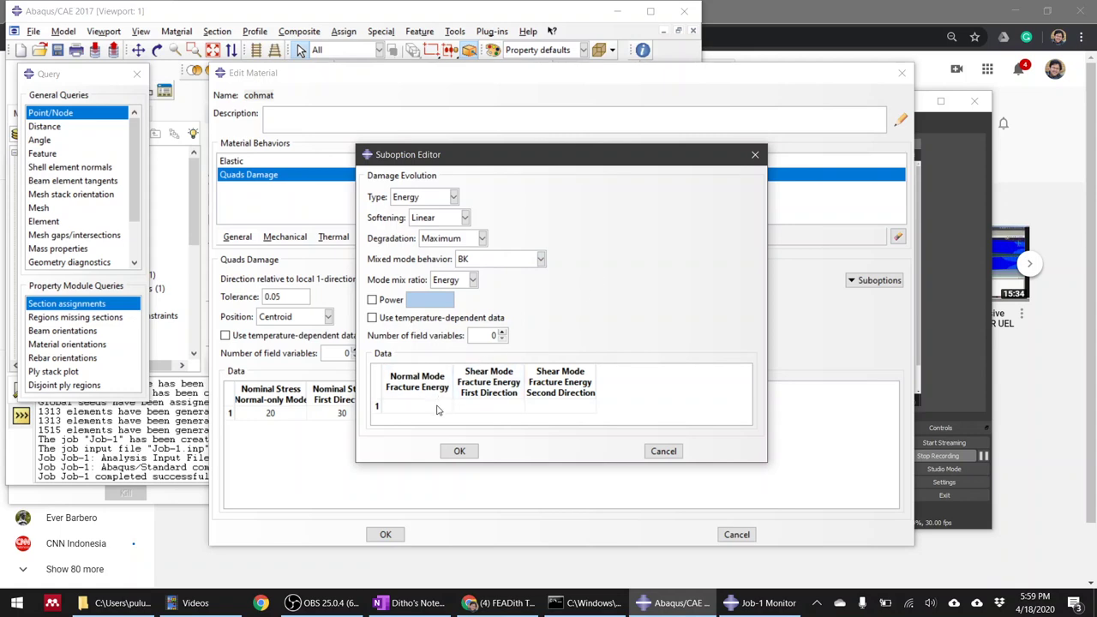
click(512, 260)
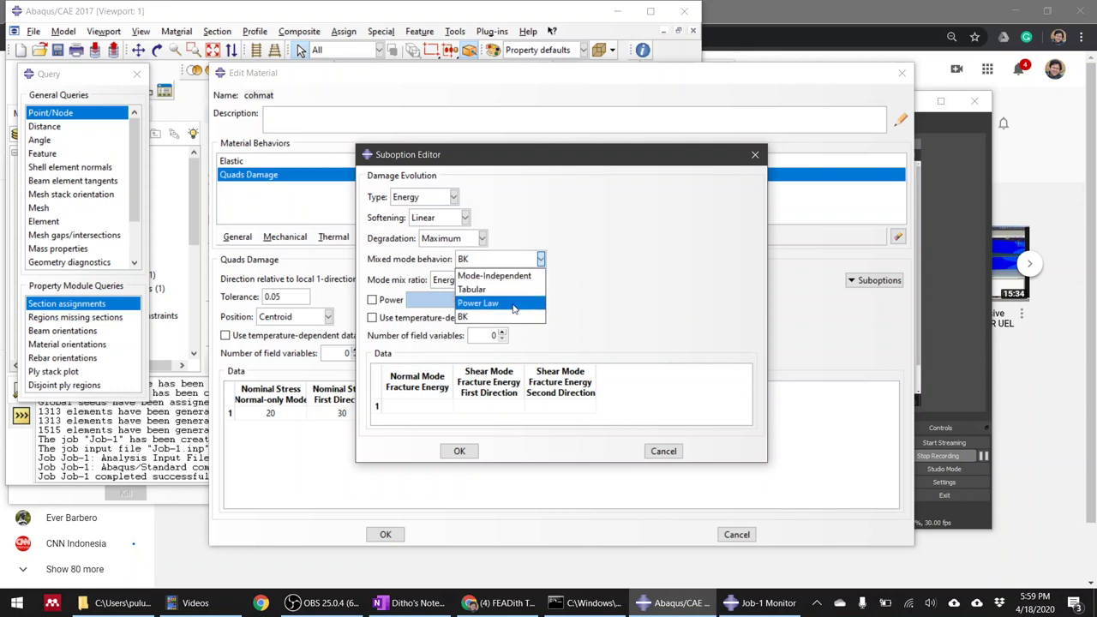
click(576, 299)
Step: Enter fracture energies 0.5, 1.5, 1.5 with power 1.2, then add cohesive damage stabilization
click(432, 407)
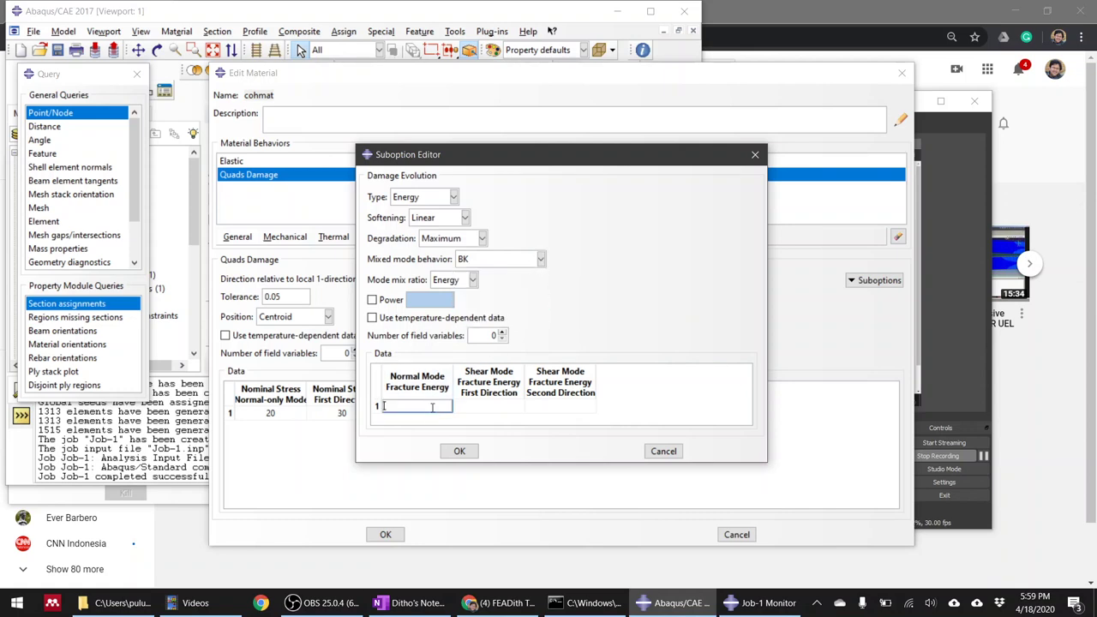
click(500, 406)
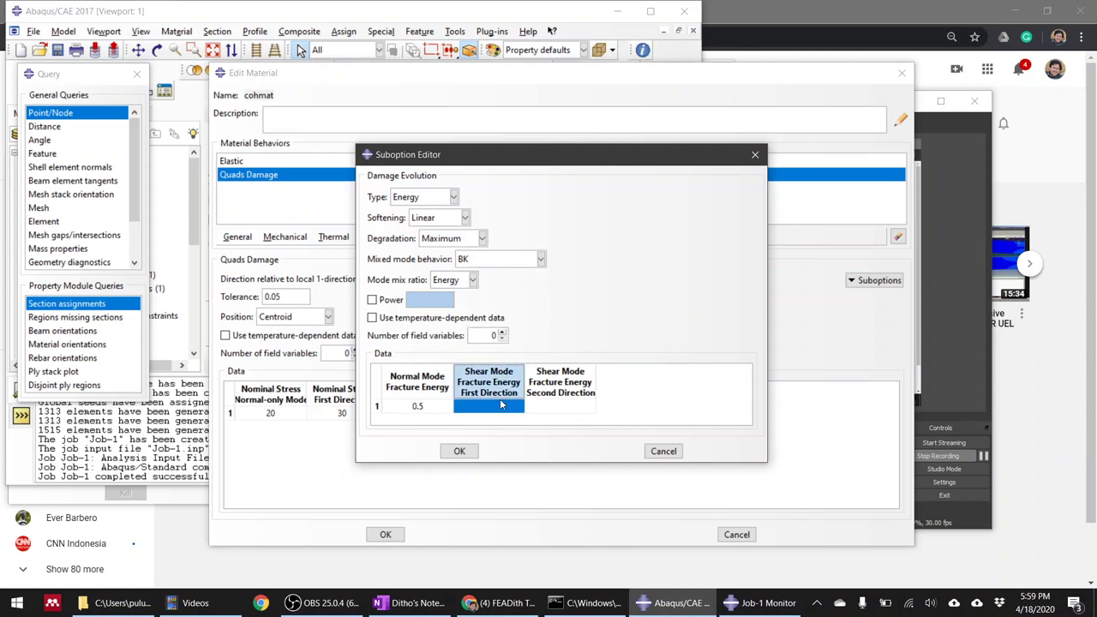
click(501, 406)
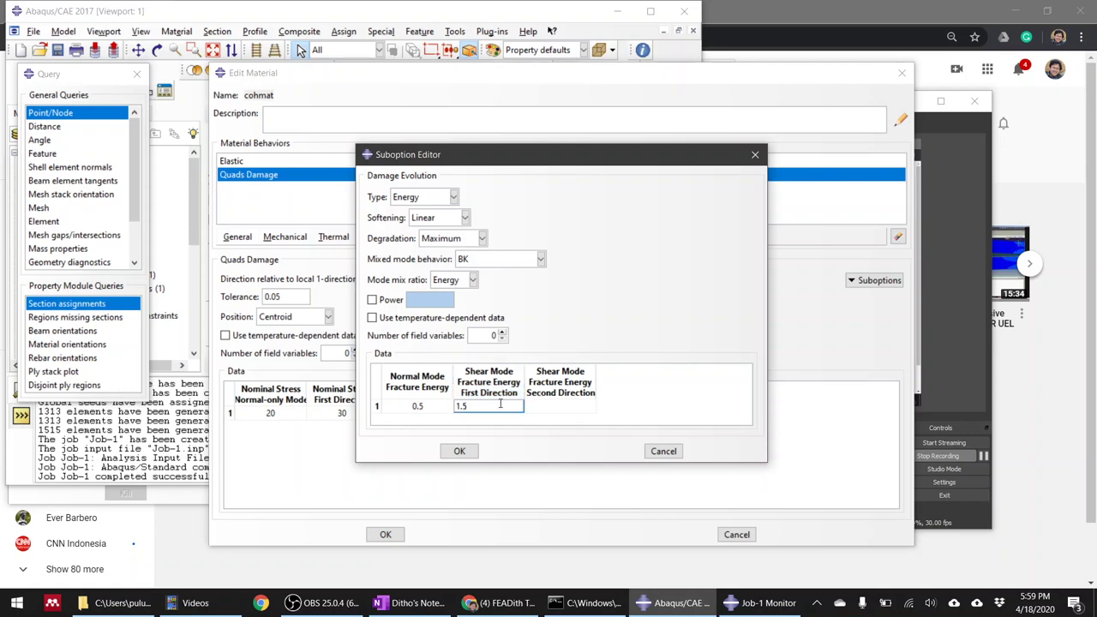
text(1.5)
key(Tab)
text(1.5)
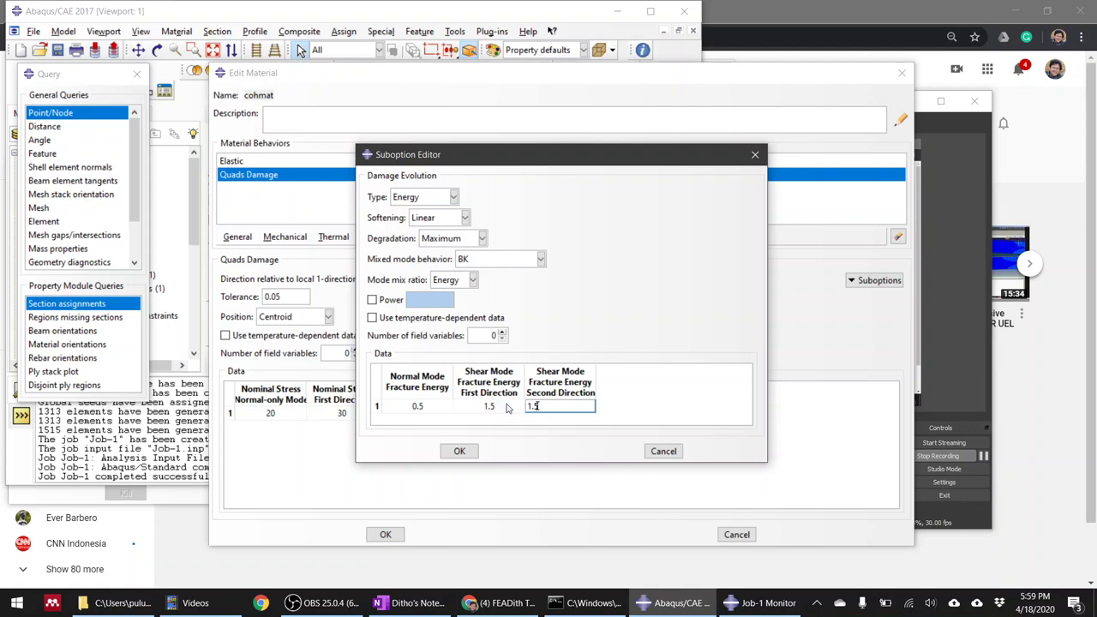
key(Return)
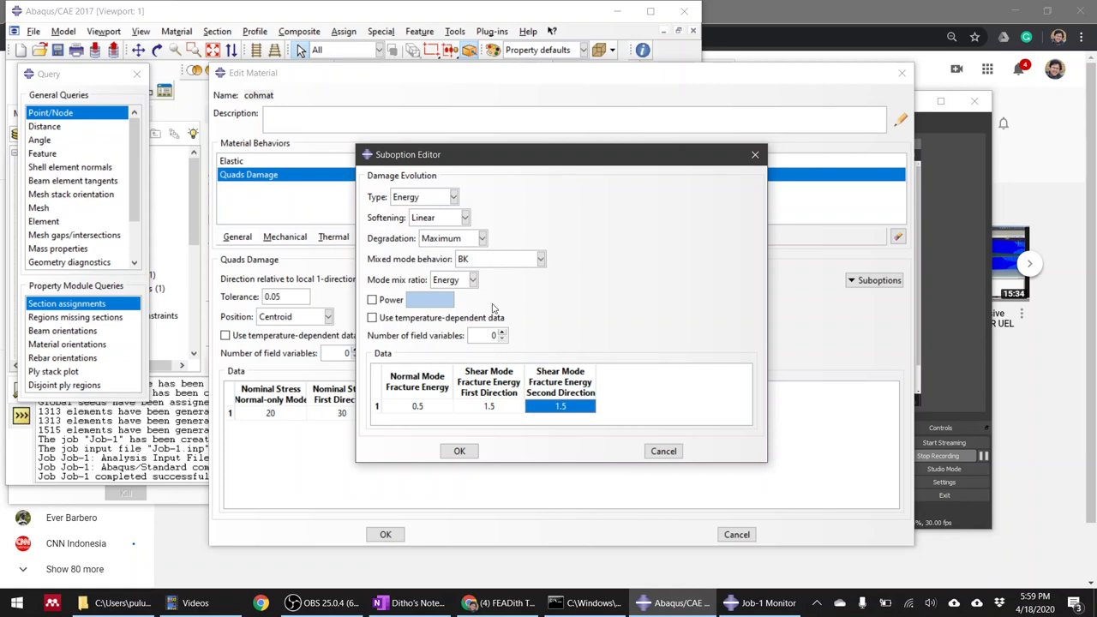
click(373, 301)
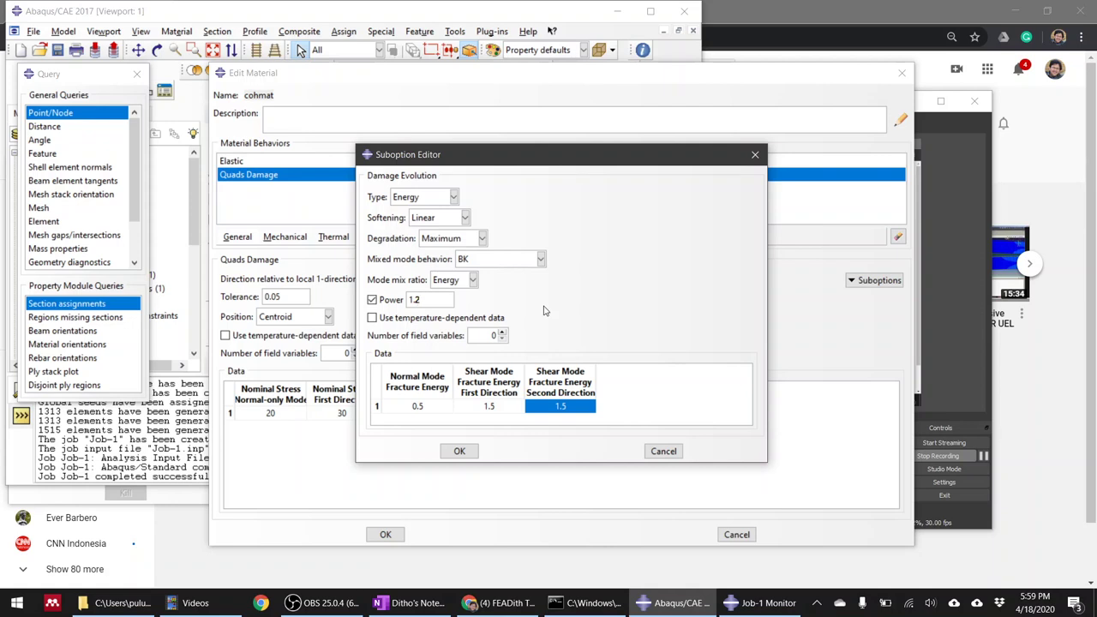
click(457, 452)
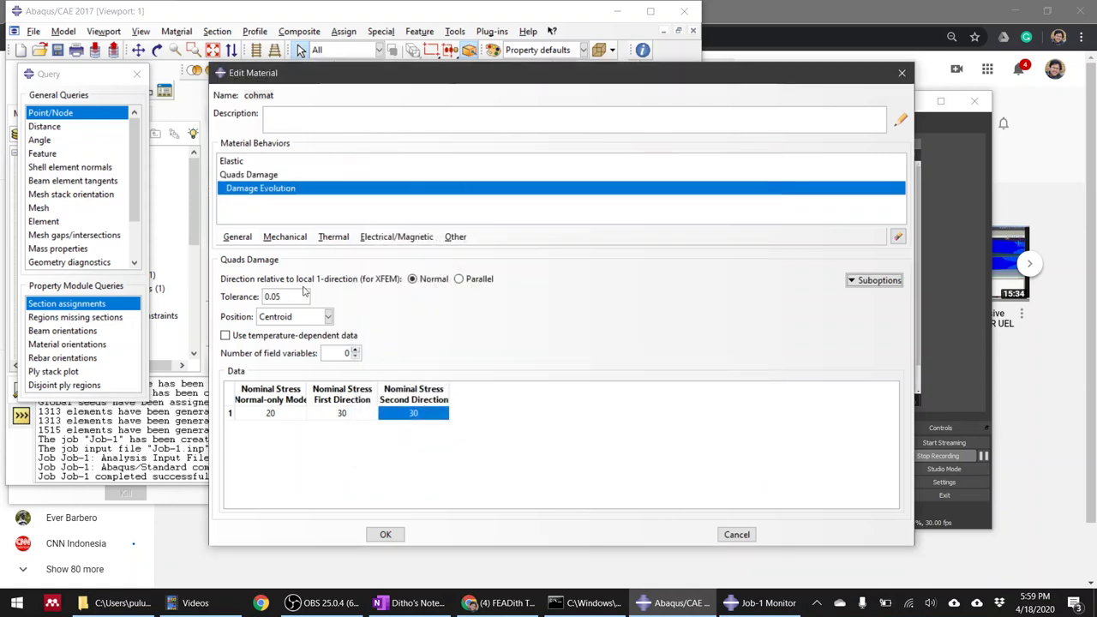
click(873, 280)
click(870, 310)
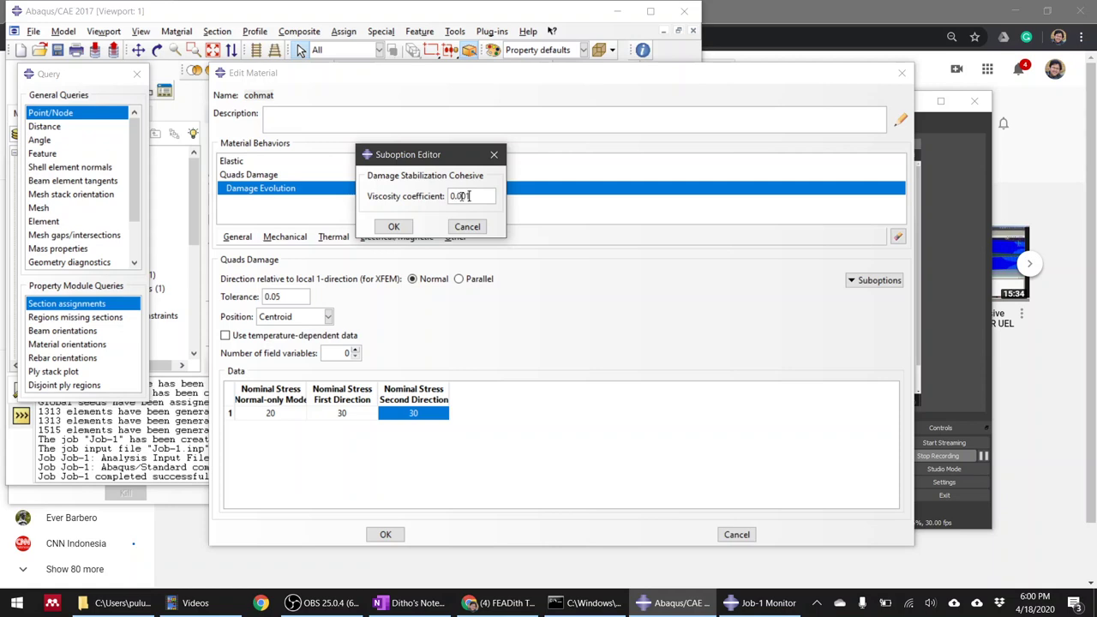
Step: Confirm the damage stabilization viscosity and save the cohmat material changes
click(393, 226)
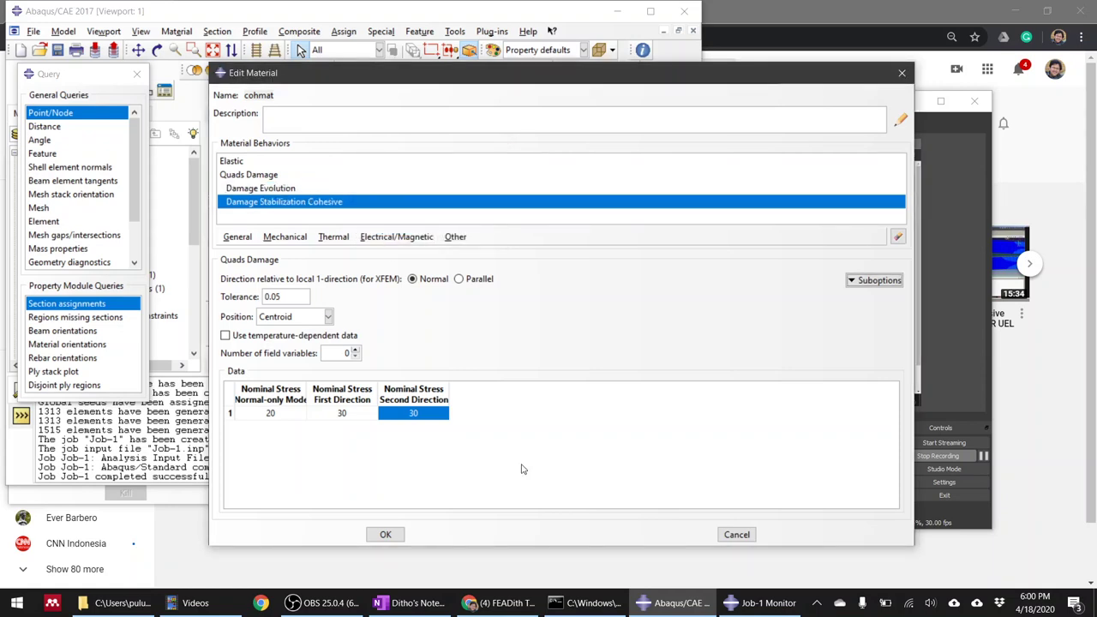
click(386, 534)
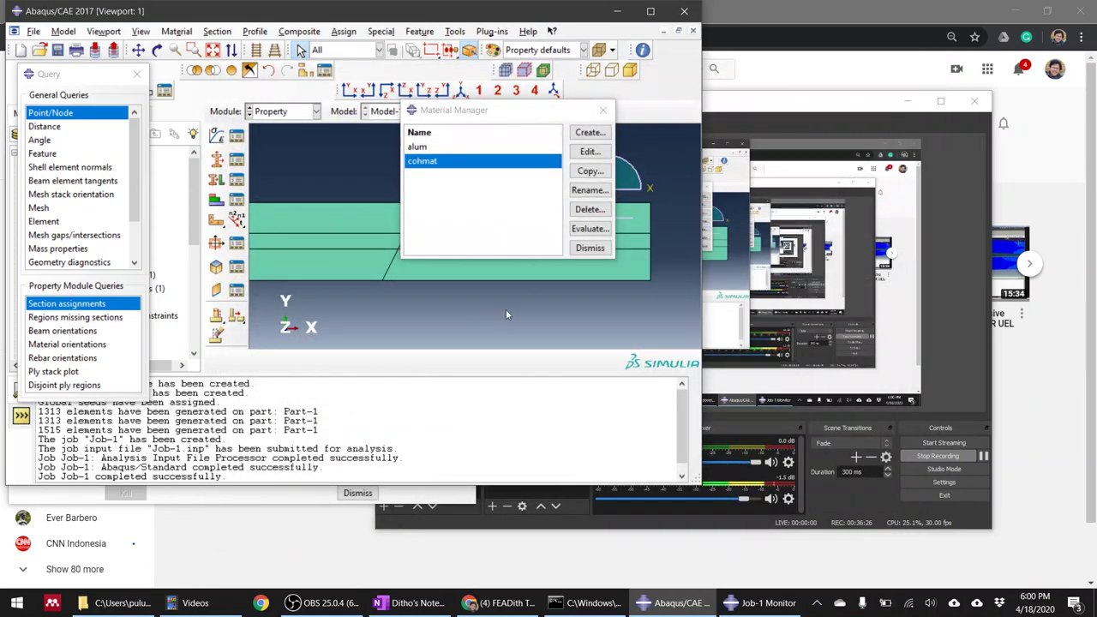
double_click(423, 161)
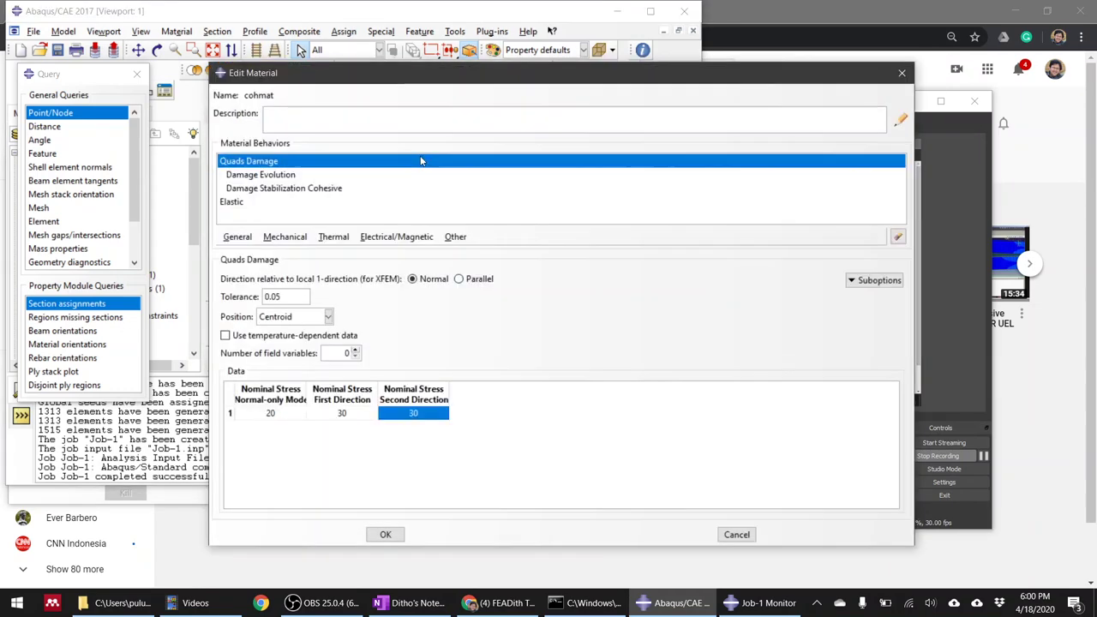
click(730, 531)
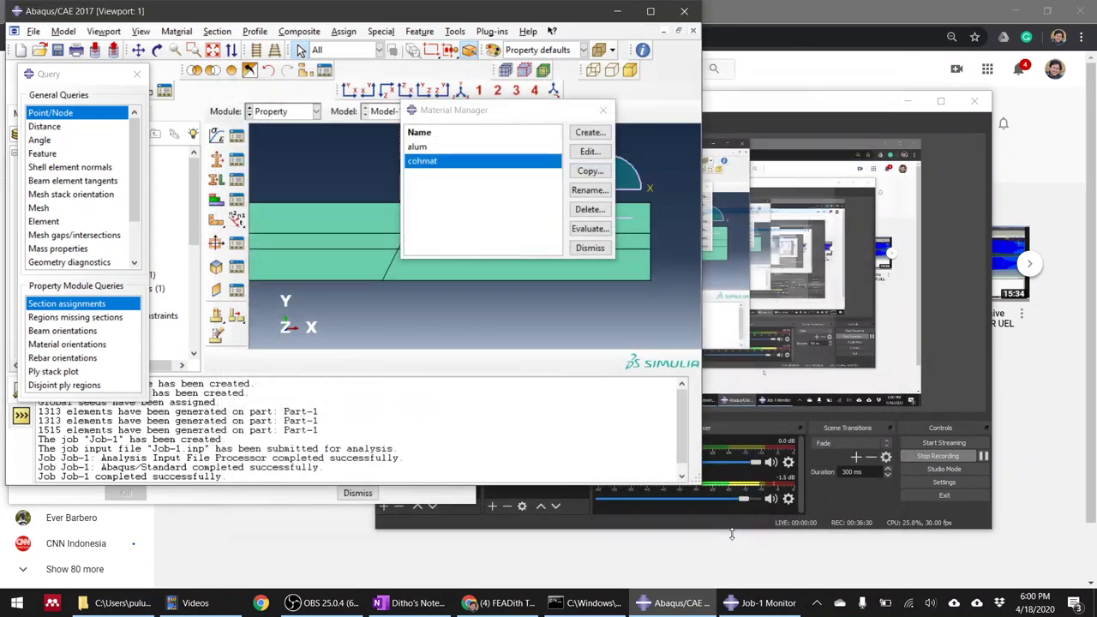
Step: Resubmit Job-1 from the Job module, overwriting old files, and open its results
click(301, 115)
click(296, 239)
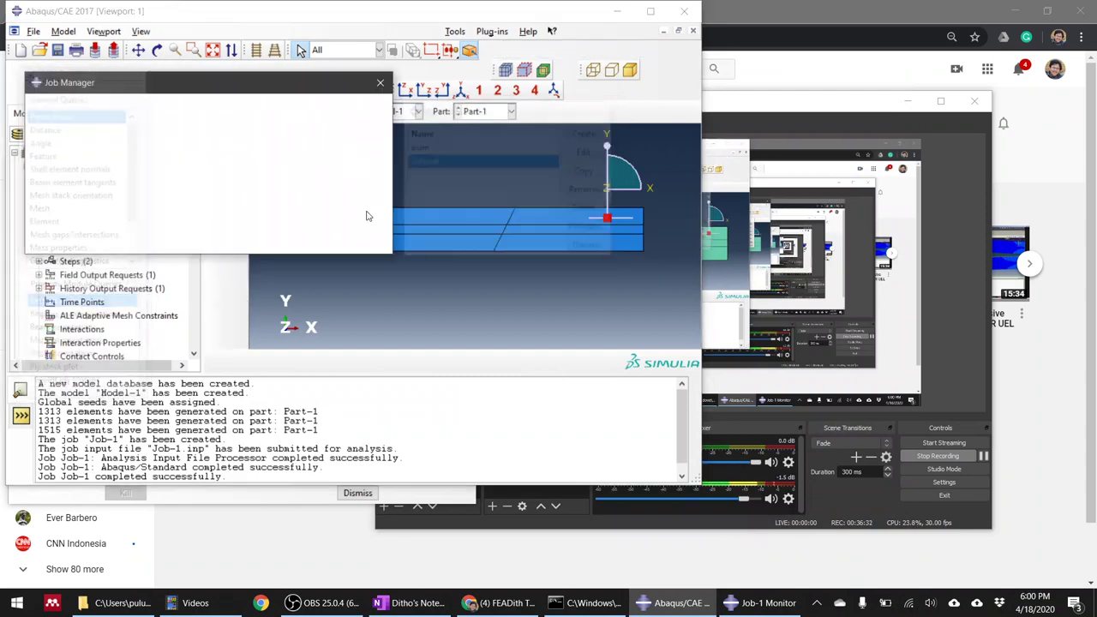
click(360, 144)
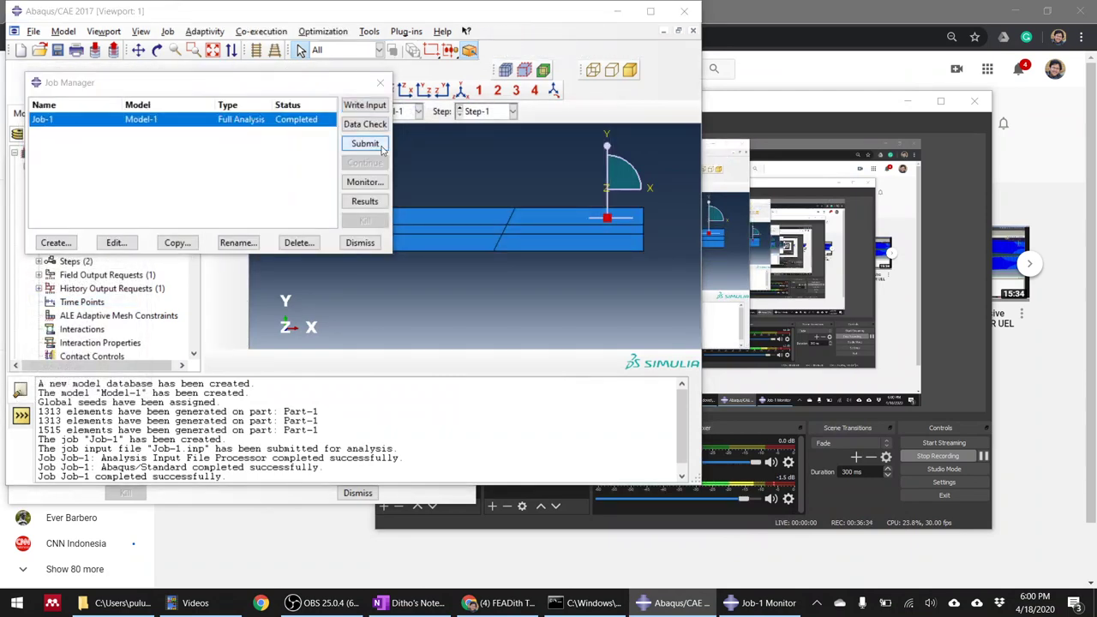
click(979, 375)
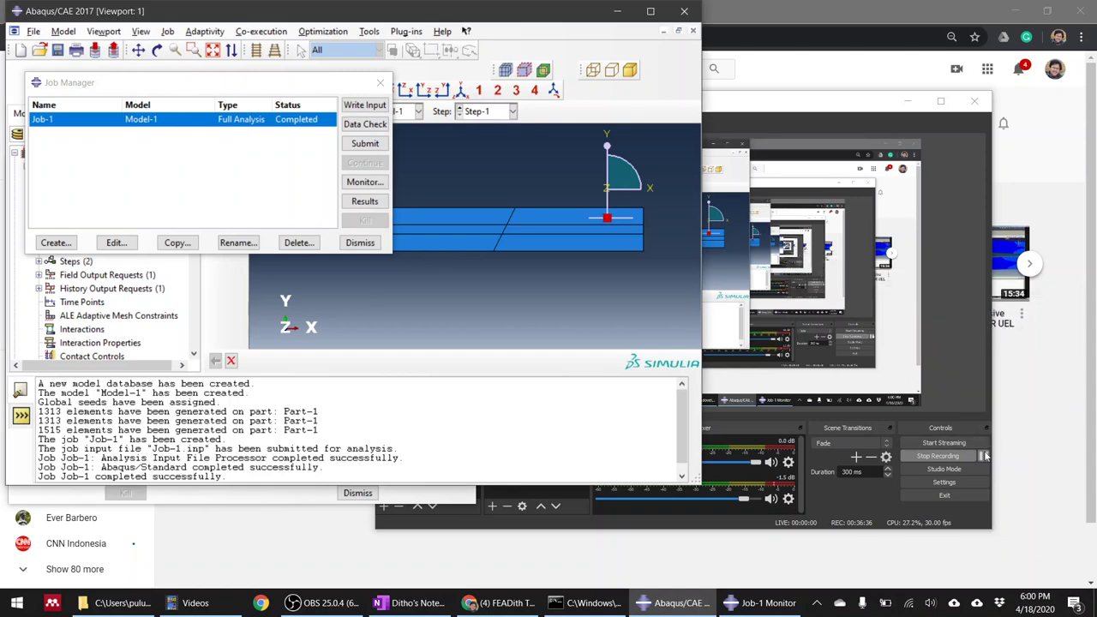
click(985, 457)
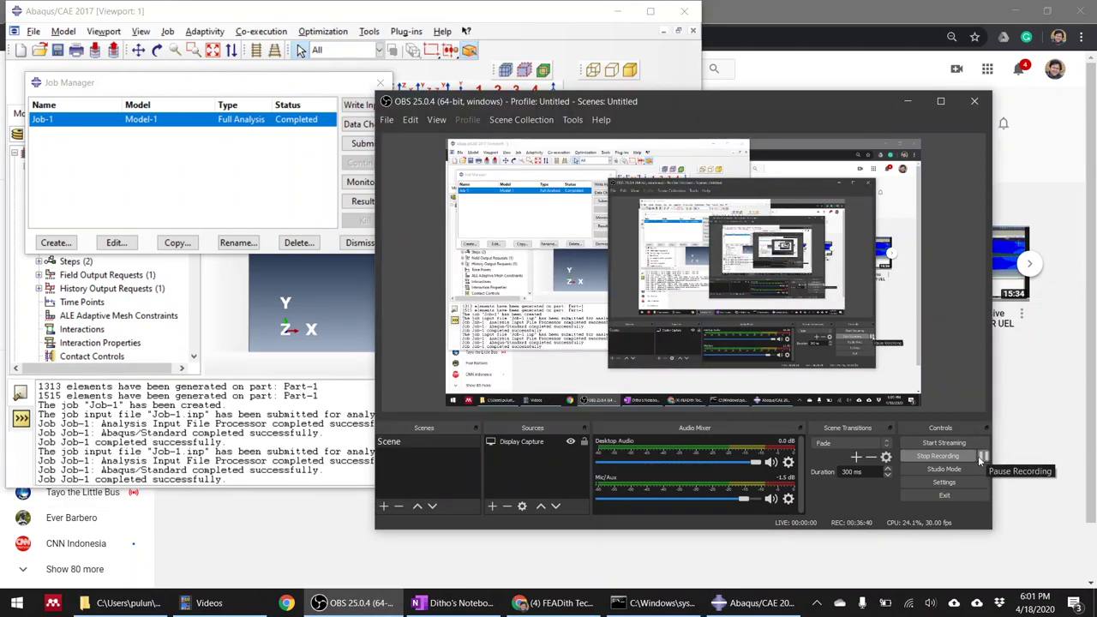
click(250, 173)
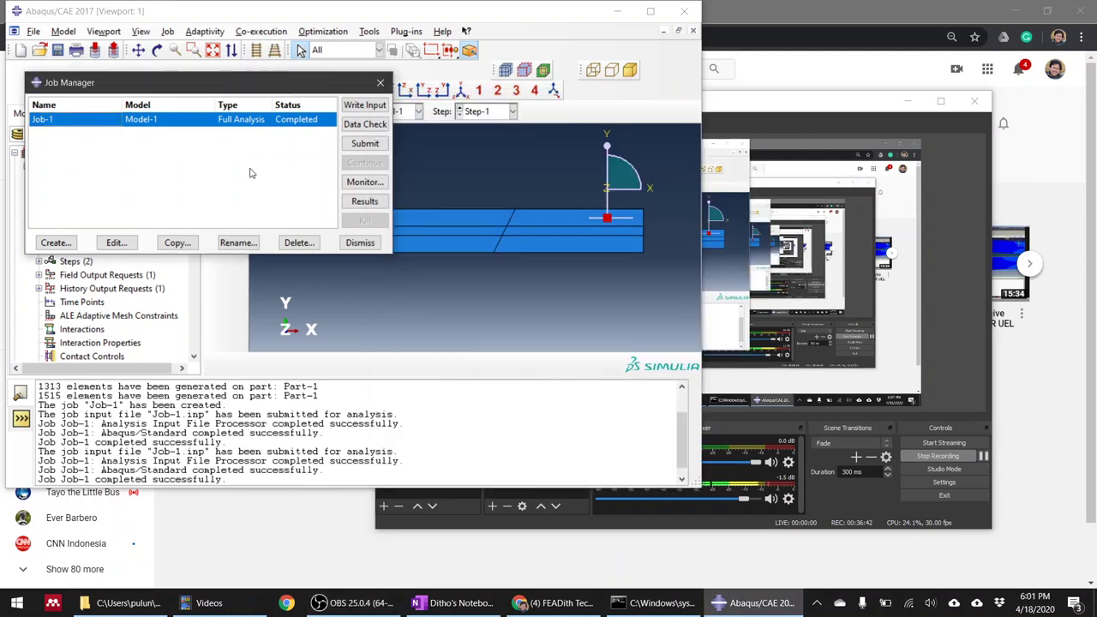
click(365, 202)
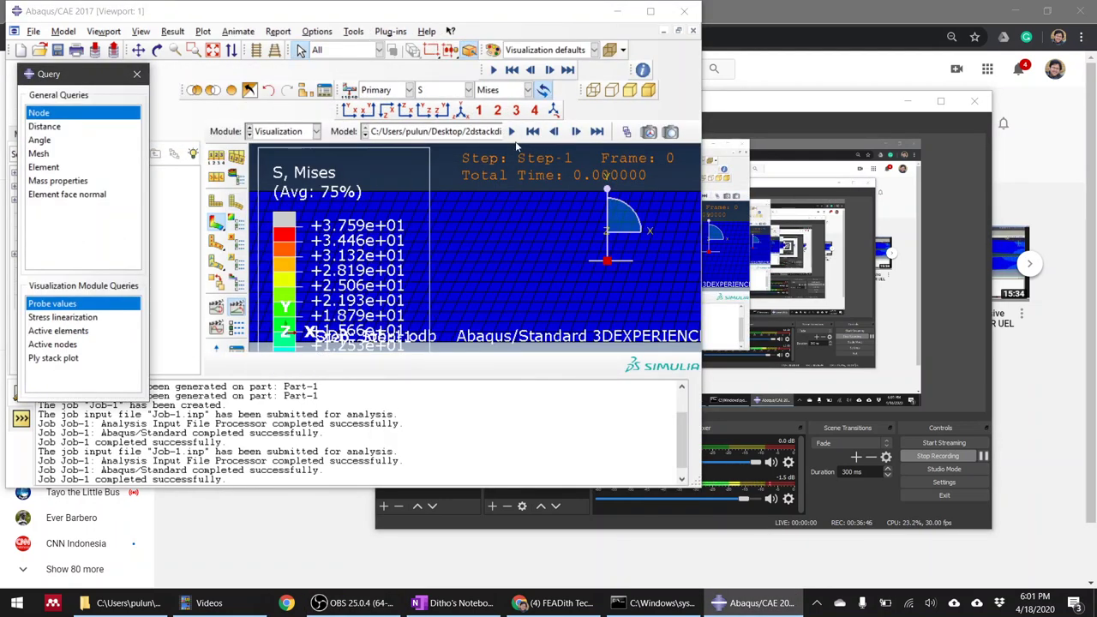
Step: Jump to the last result frame, maximize the window, and briefly play the animation
click(532, 131)
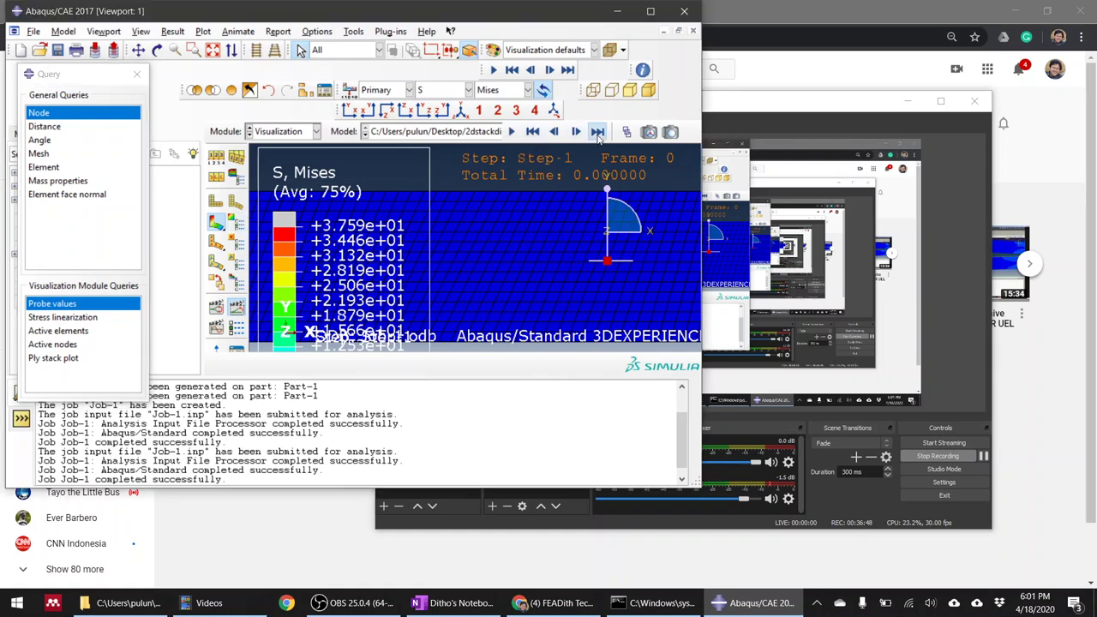
click(598, 132)
scroll(522, 266, up, 5)
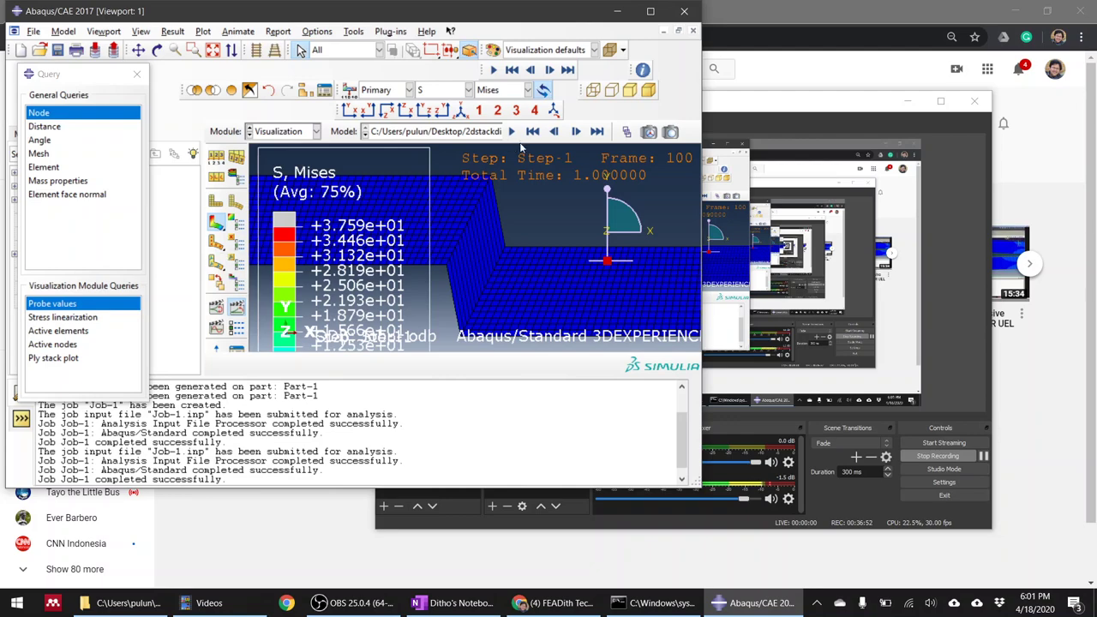
click(651, 11)
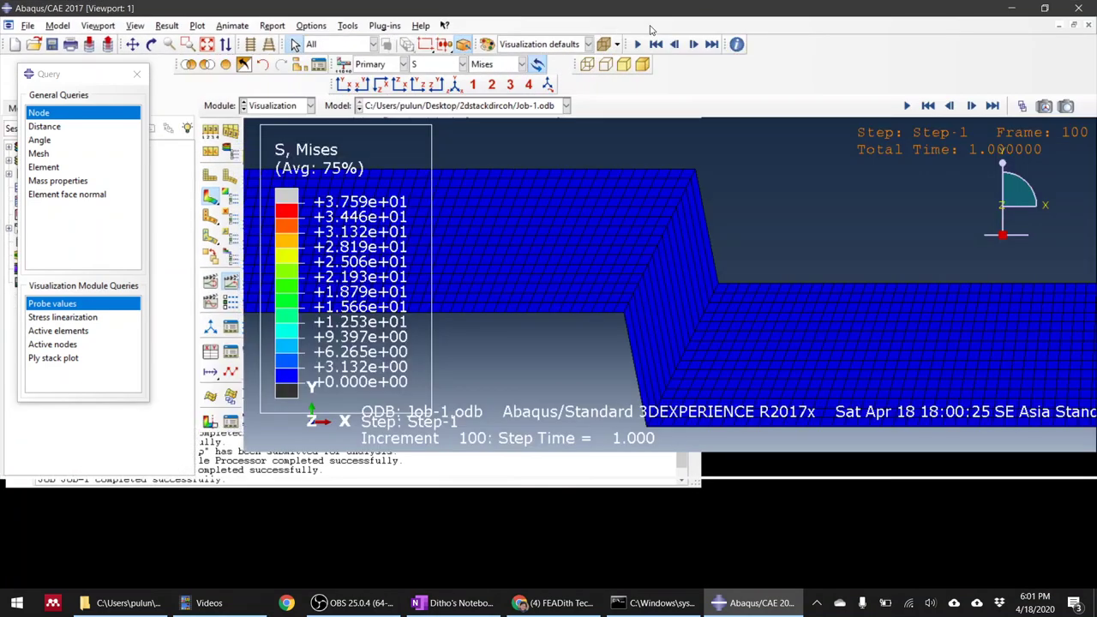
click(907, 106)
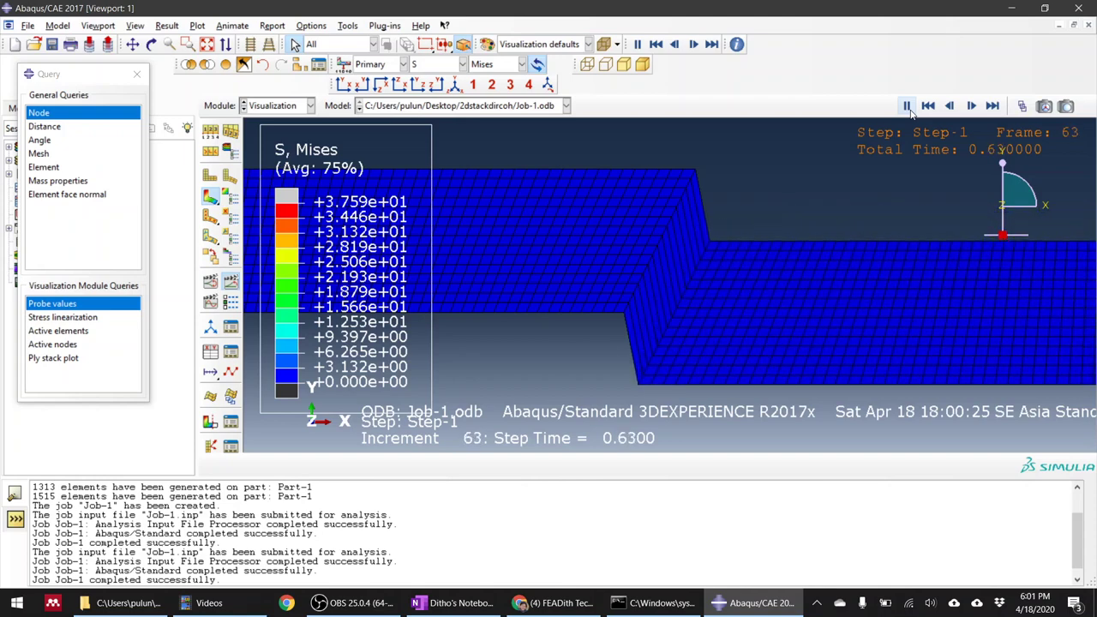
click(928, 105)
Step: Step the results forward frame by frame to frame 3, zooming to inspect
click(971, 106)
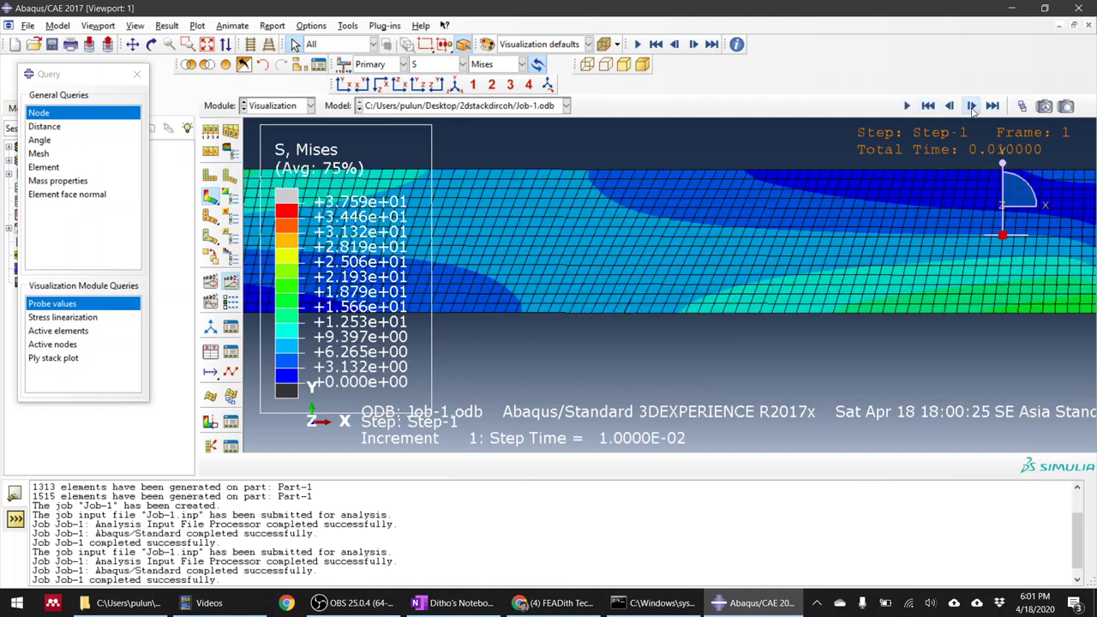
click(971, 106)
scroll(627, 293, down, 5)
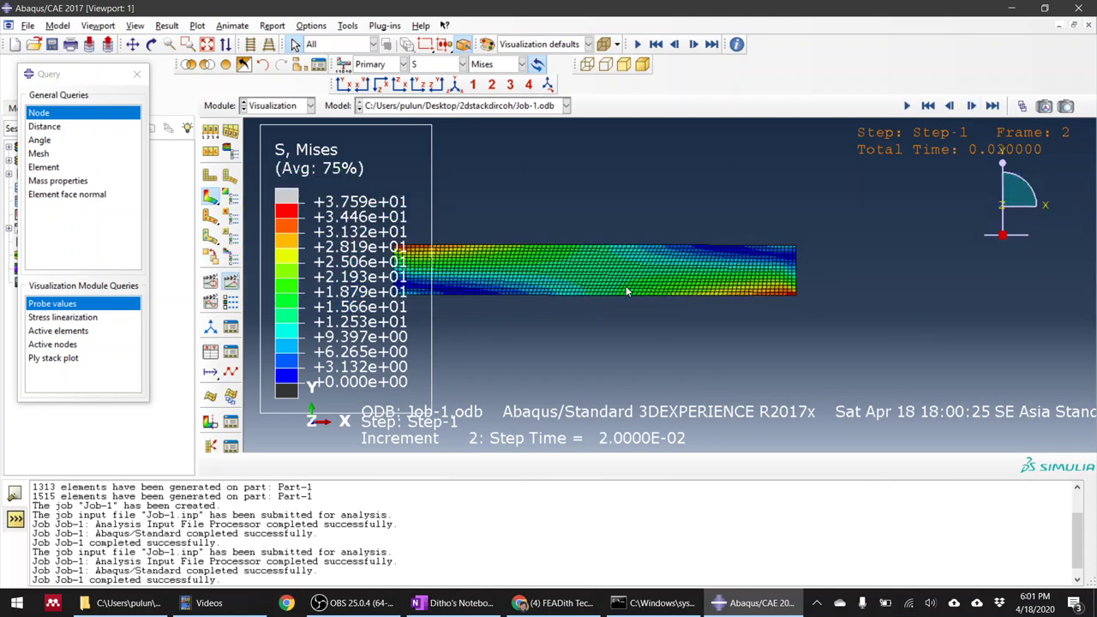
scroll(638, 298, up, 5)
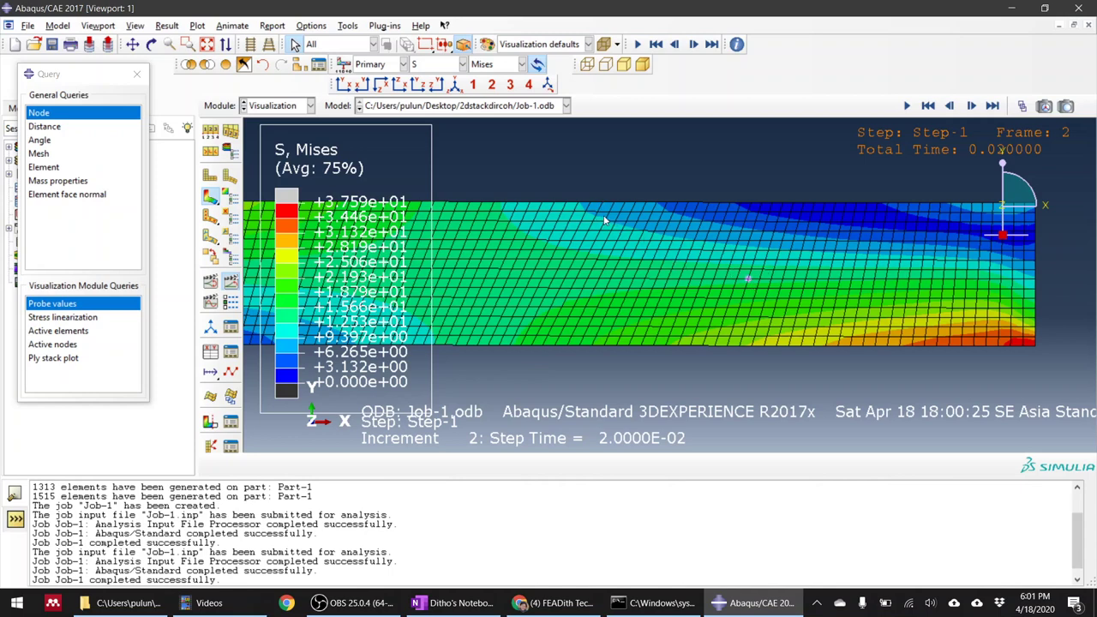
scroll(604, 221, up, 10)
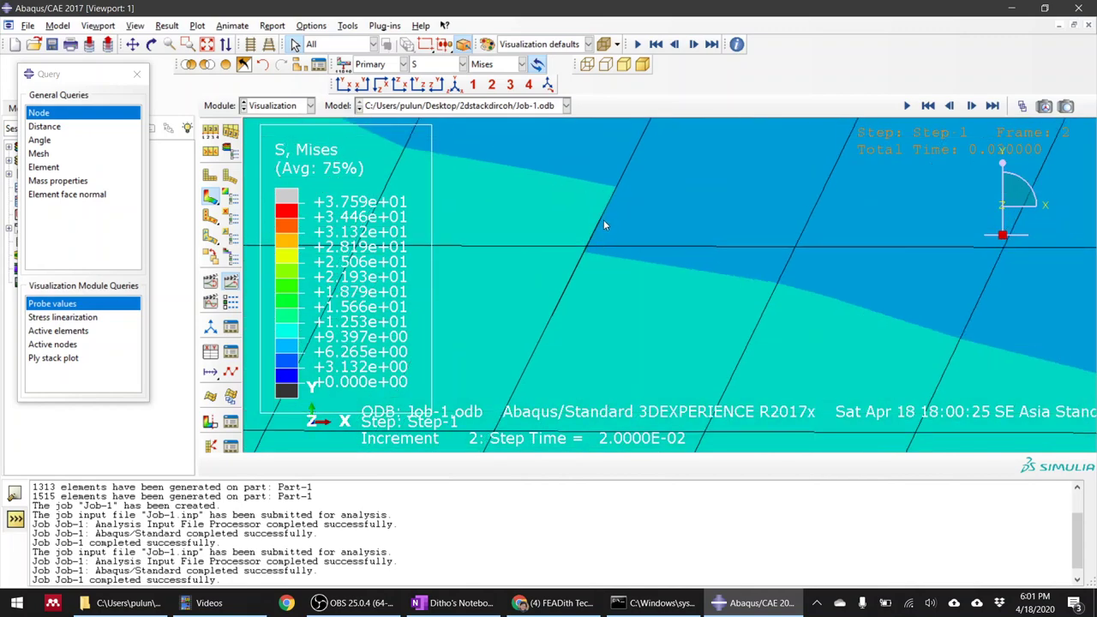
scroll(604, 224, down, 10)
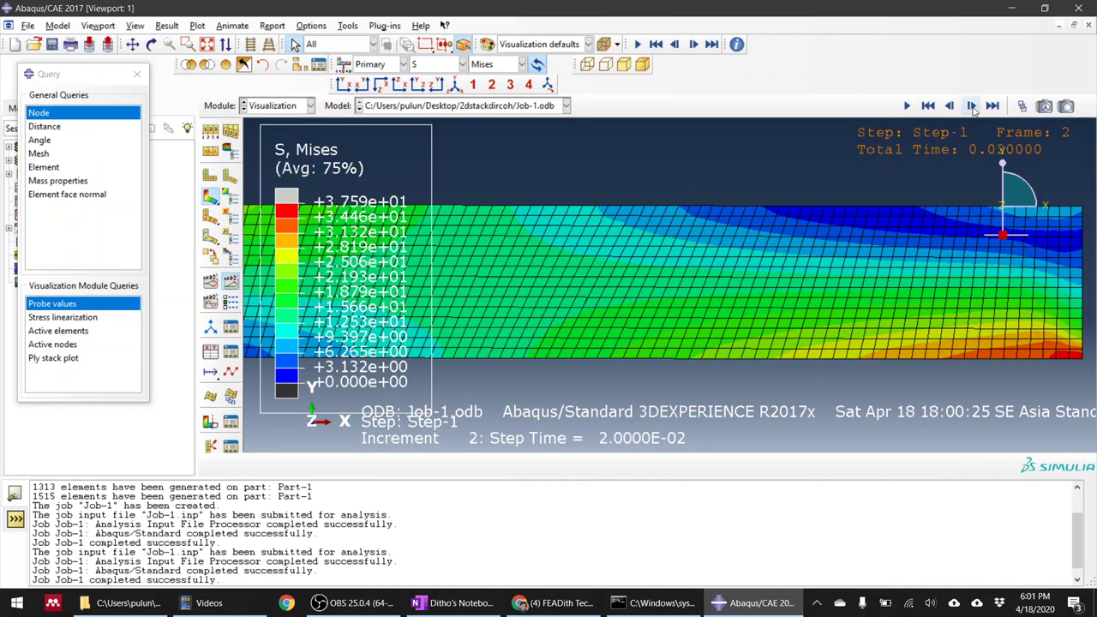
click(972, 106)
click(950, 107)
click(972, 107)
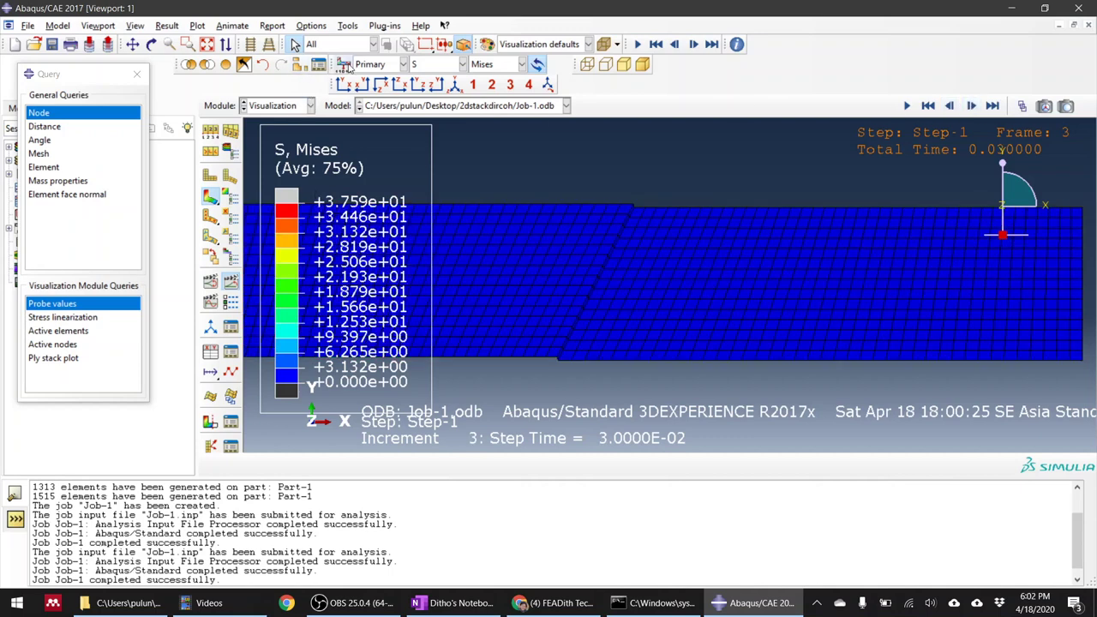
Step: Contour the SDEG damage variable and play the animation, pausing at frame 92
click(449, 68)
click(437, 121)
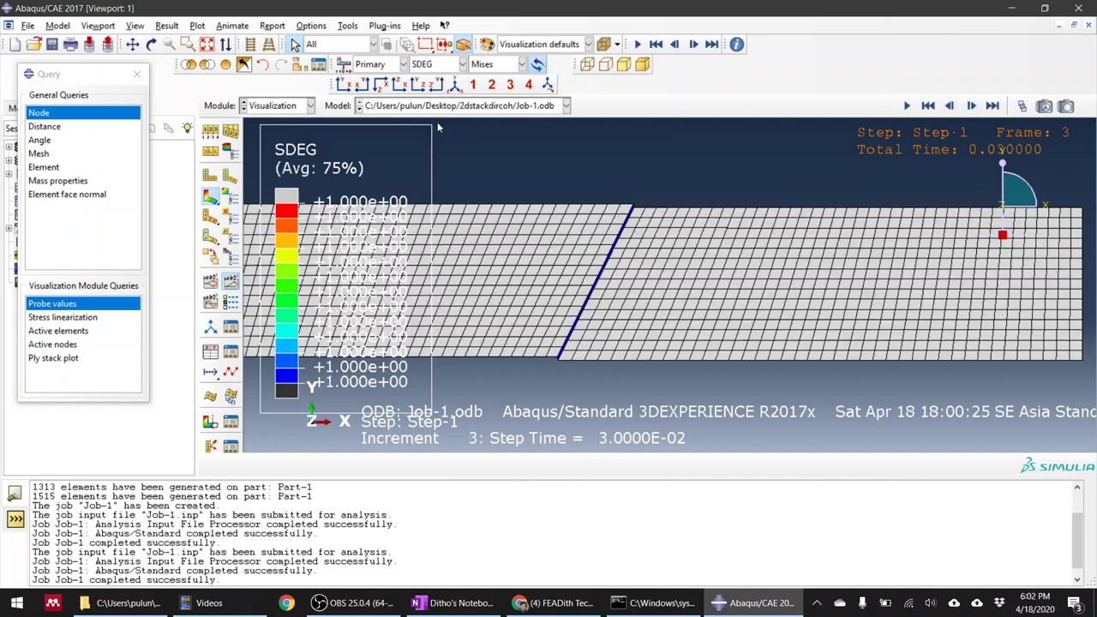
scroll(710, 220, down, 5)
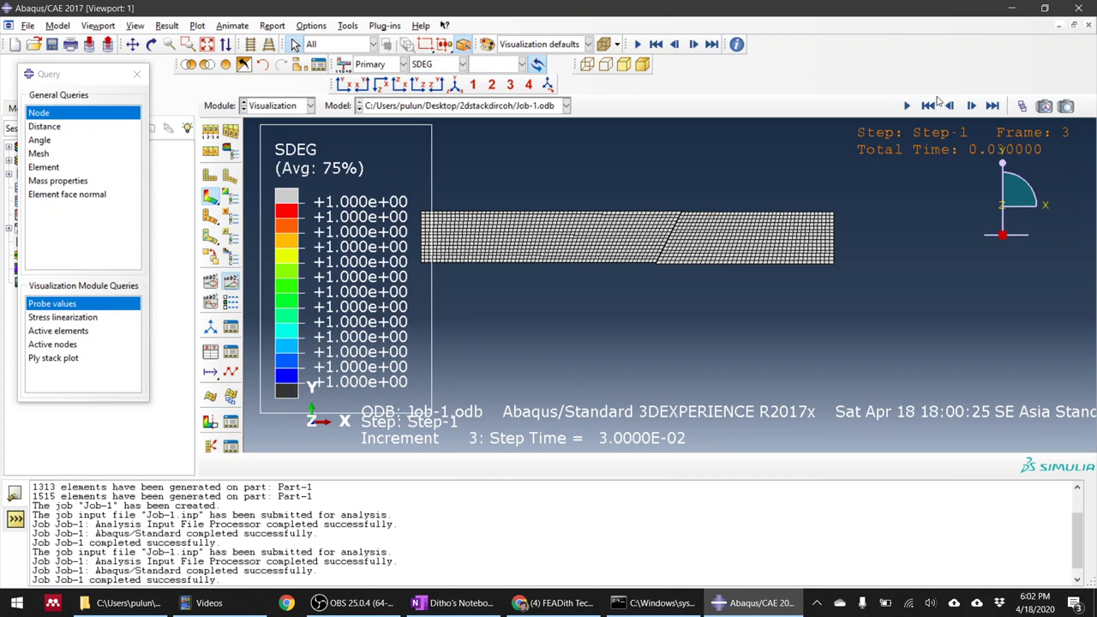
click(909, 107)
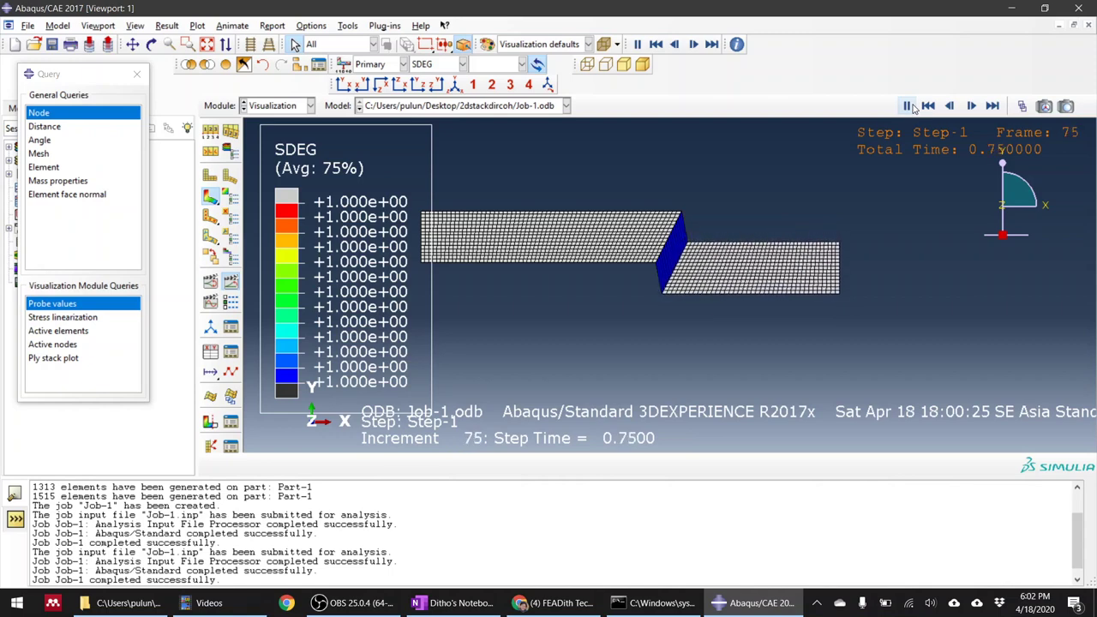
click(908, 106)
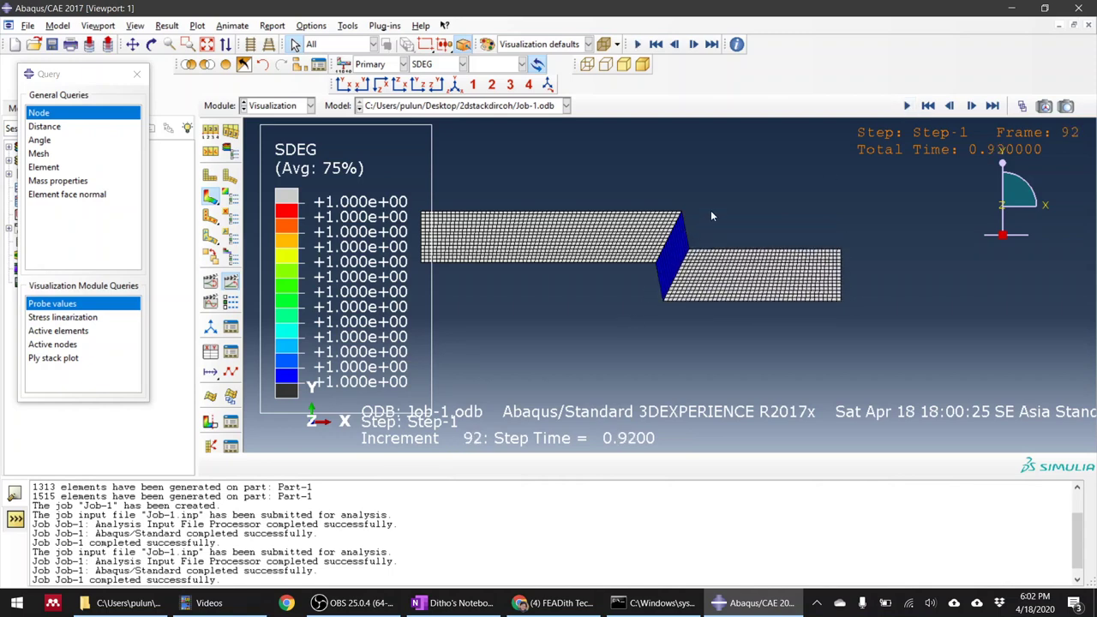
click(288, 107)
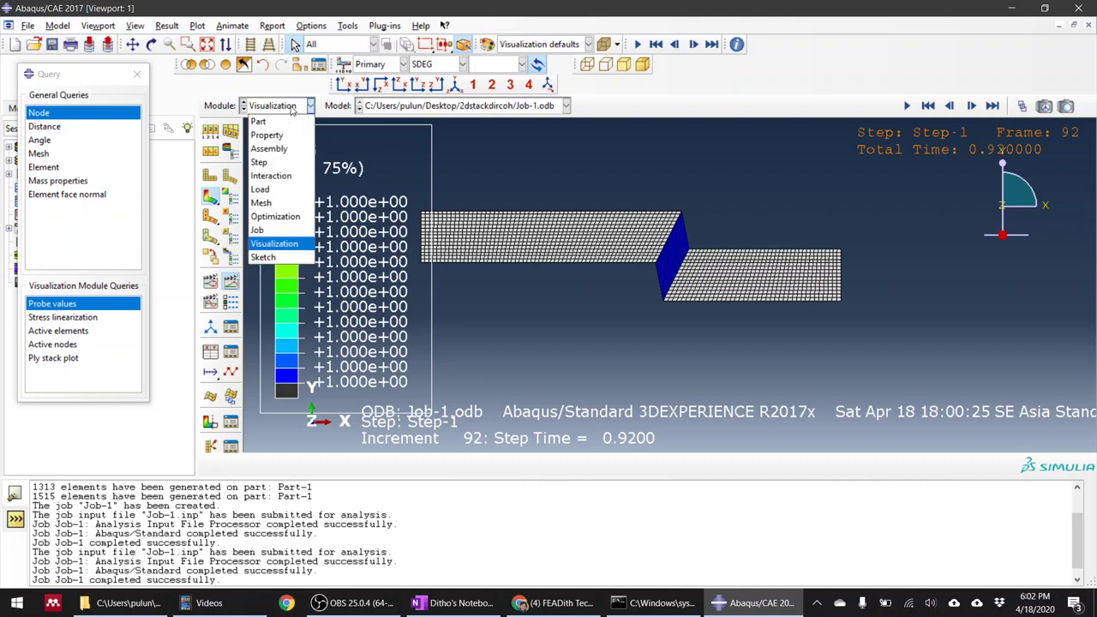
Step: Enable element deletion in the cohesive set's element type in the Mesh module
click(267, 203)
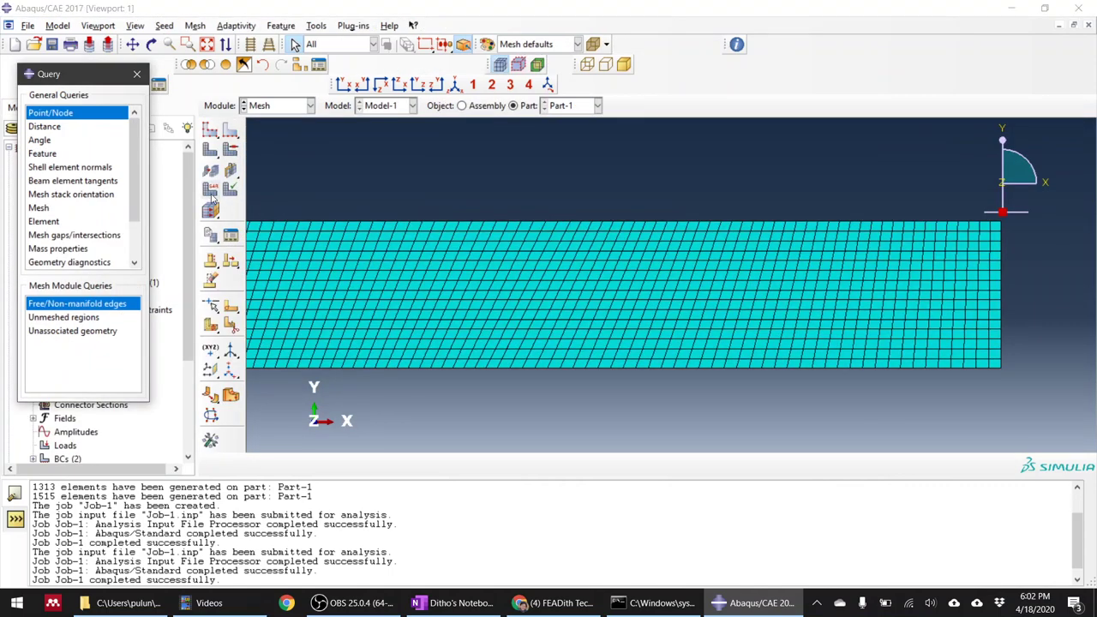
click(211, 192)
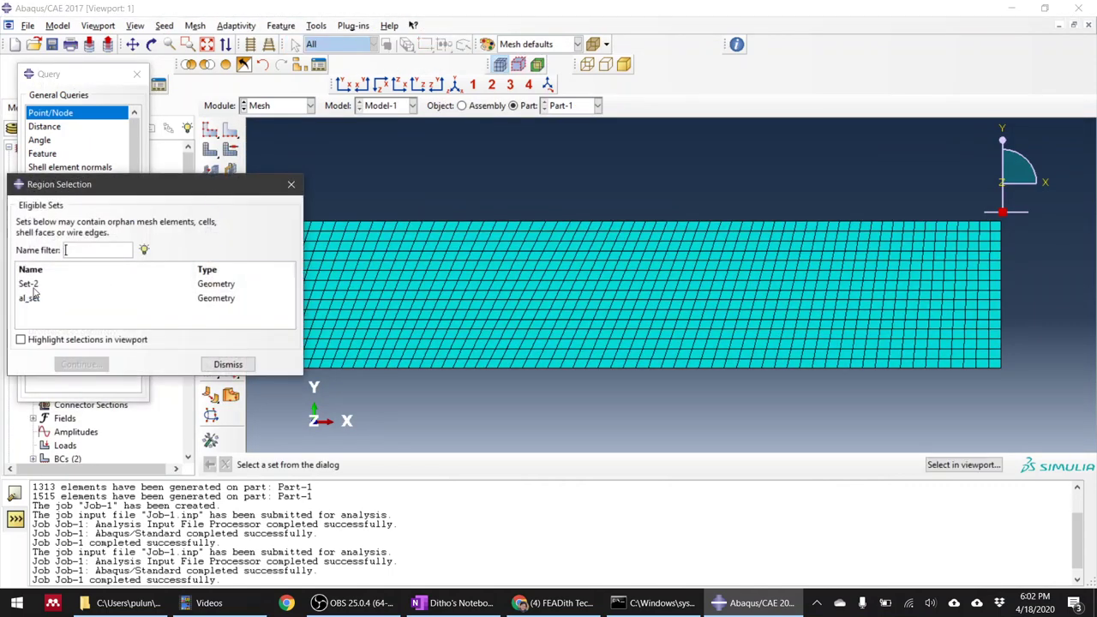
double_click(34, 290)
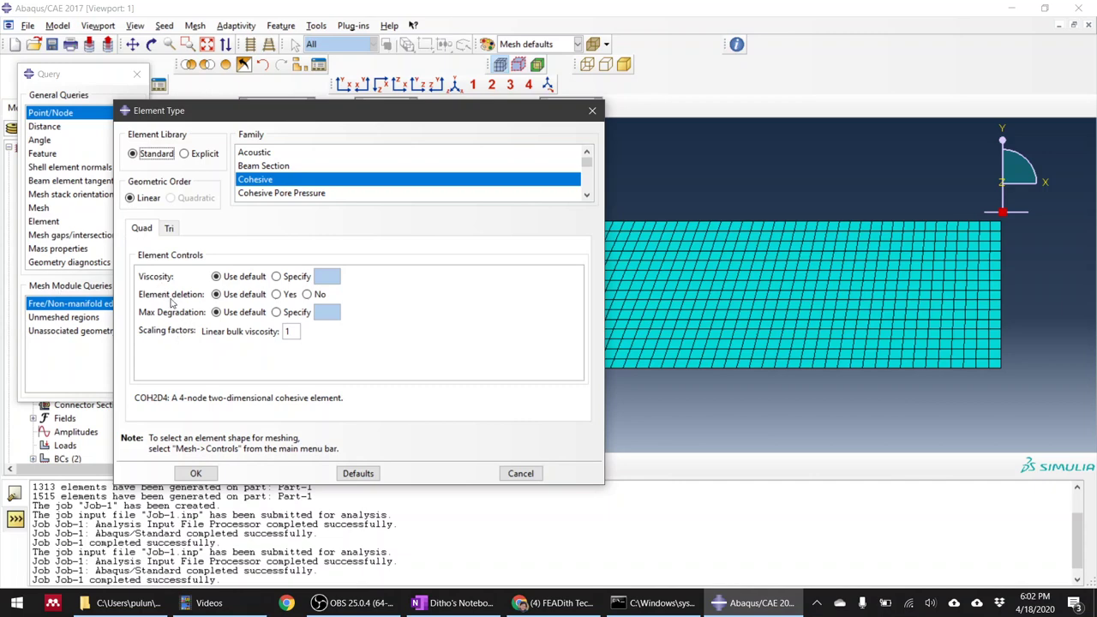
click(276, 295)
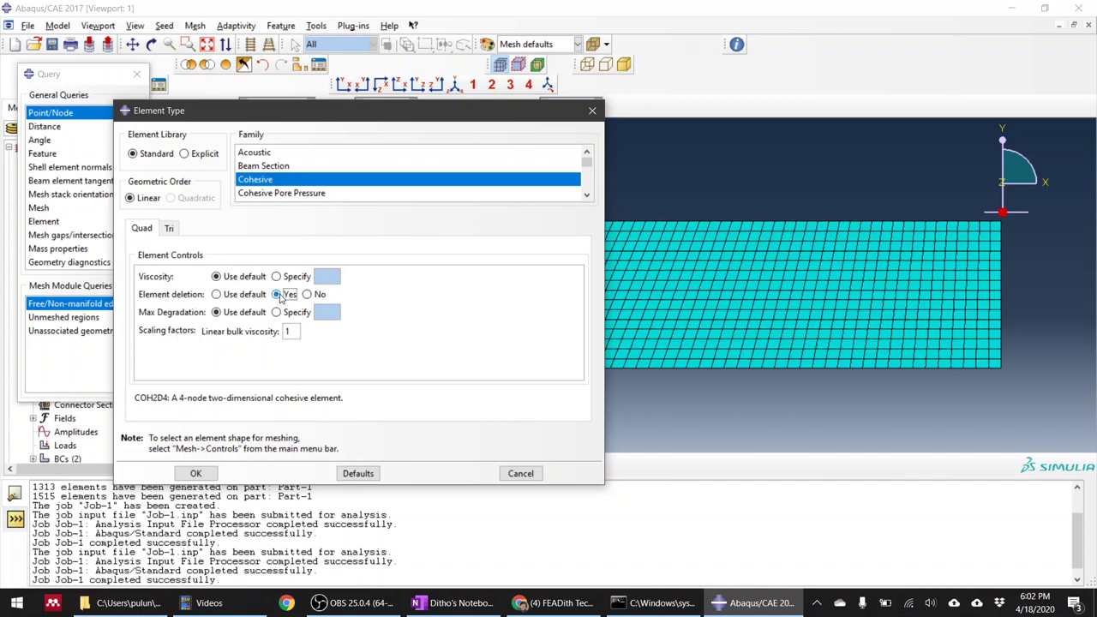
click(195, 473)
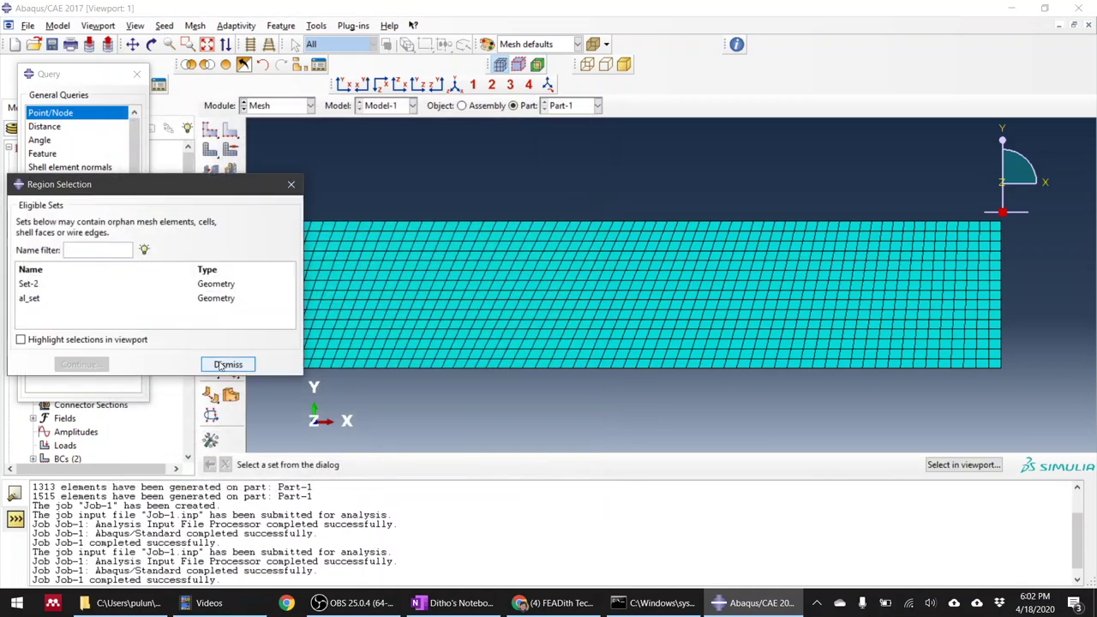
click(502, 363)
click(522, 465)
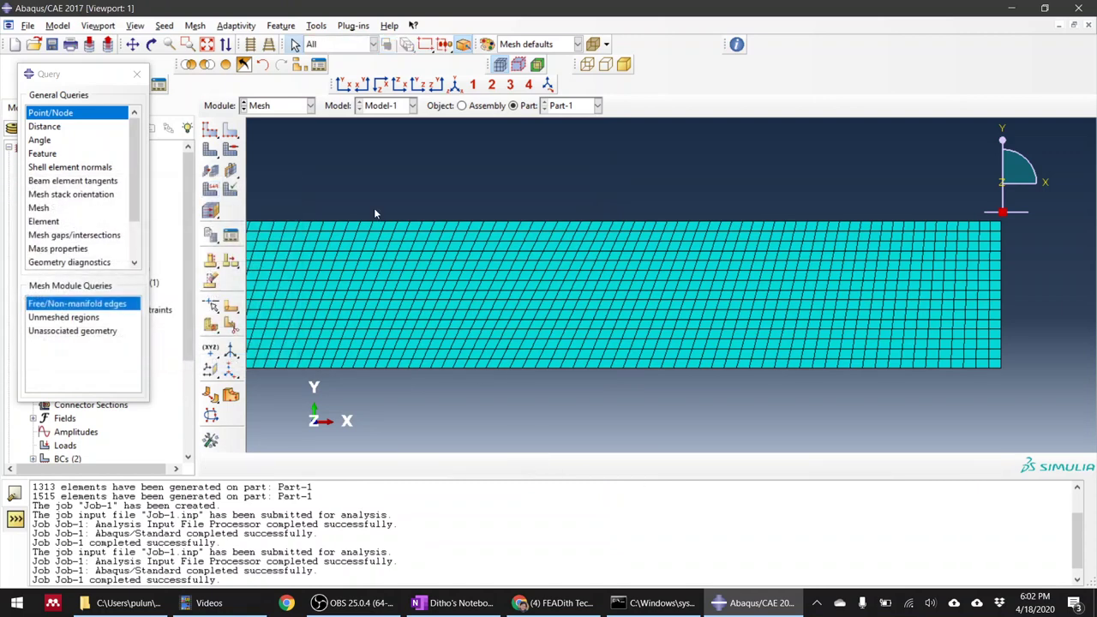
Step: Resubmit Job-1 over old files and show its Mises contour on the deformed shape
click(288, 106)
click(259, 229)
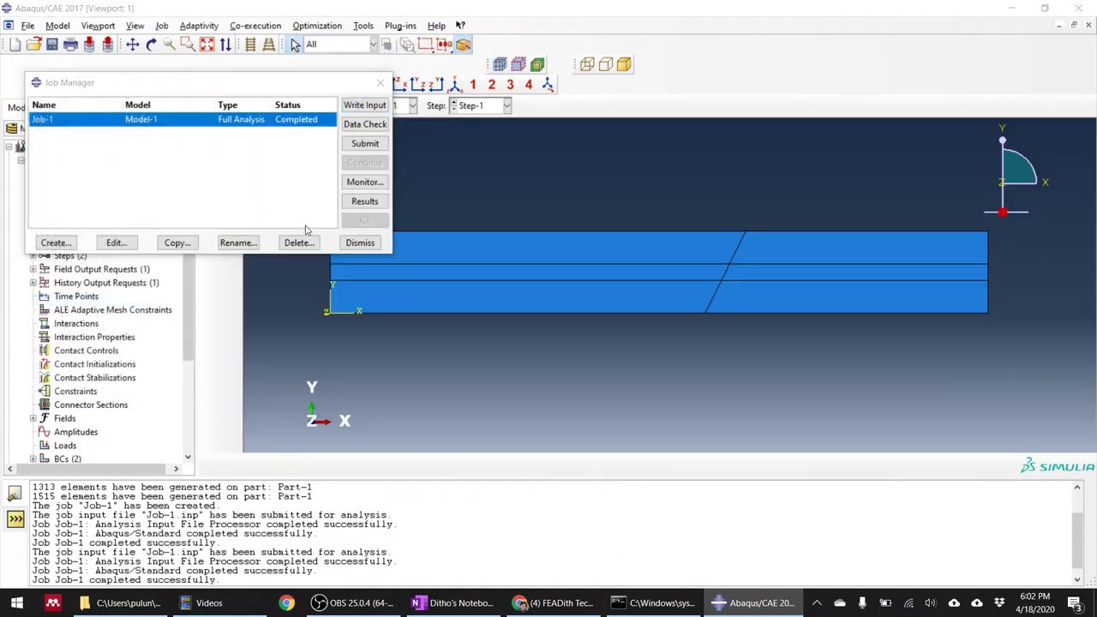
click(365, 144)
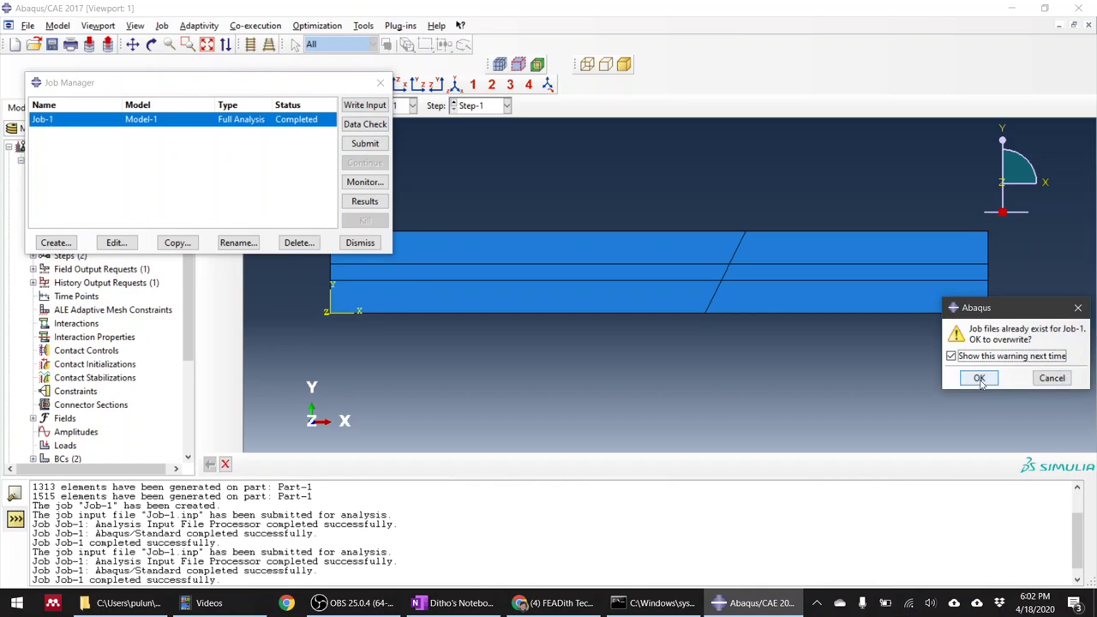
click(979, 379)
click(347, 603)
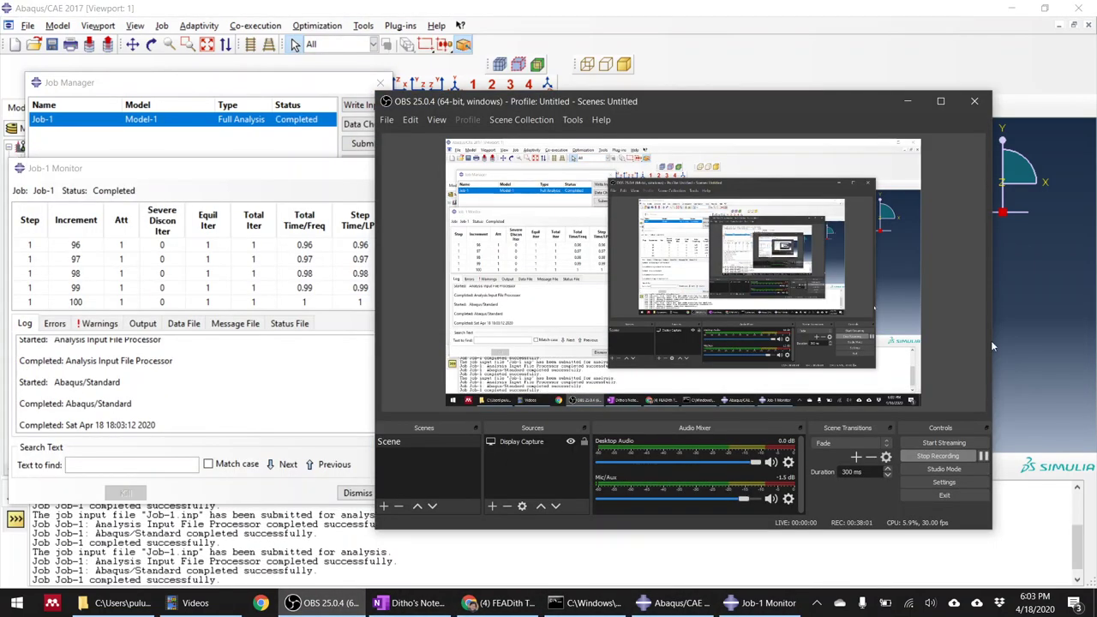
click(910, 108)
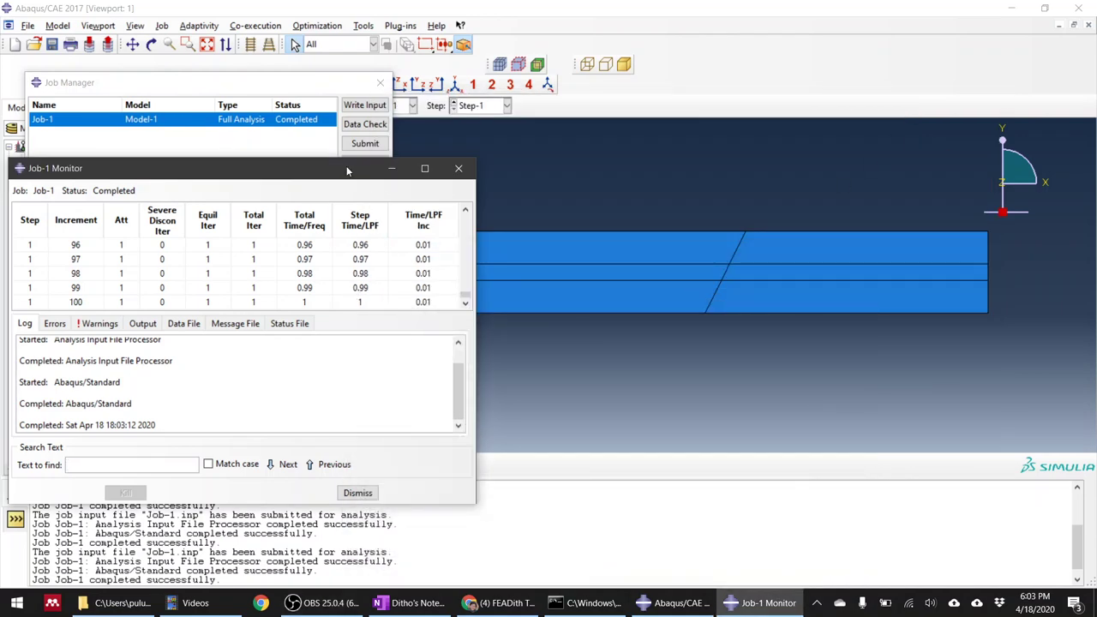
click(324, 156)
click(365, 200)
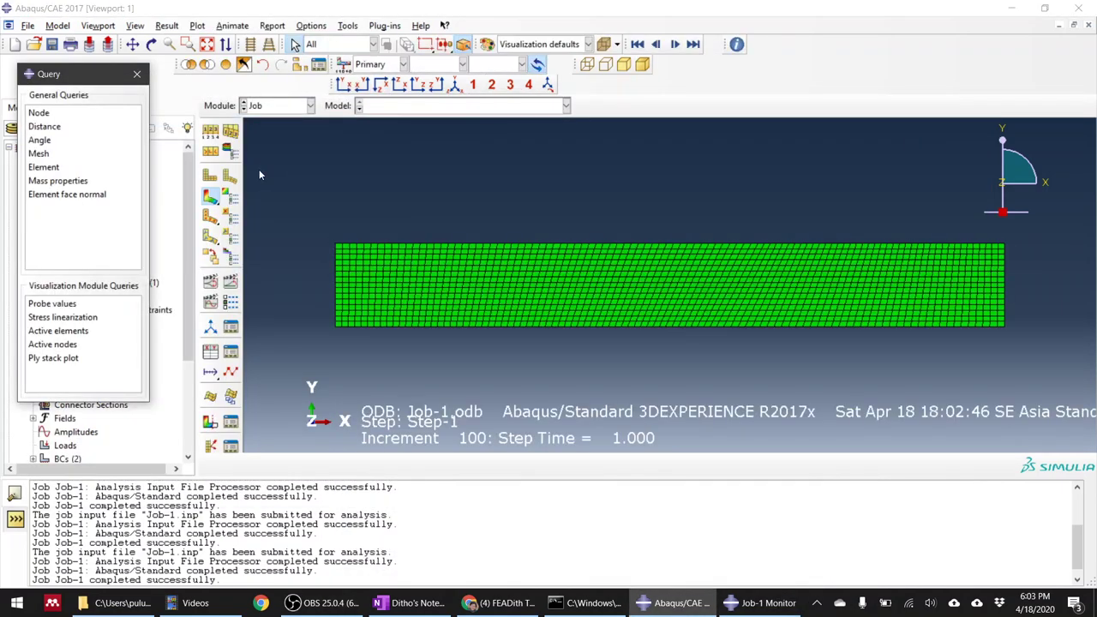
click(210, 198)
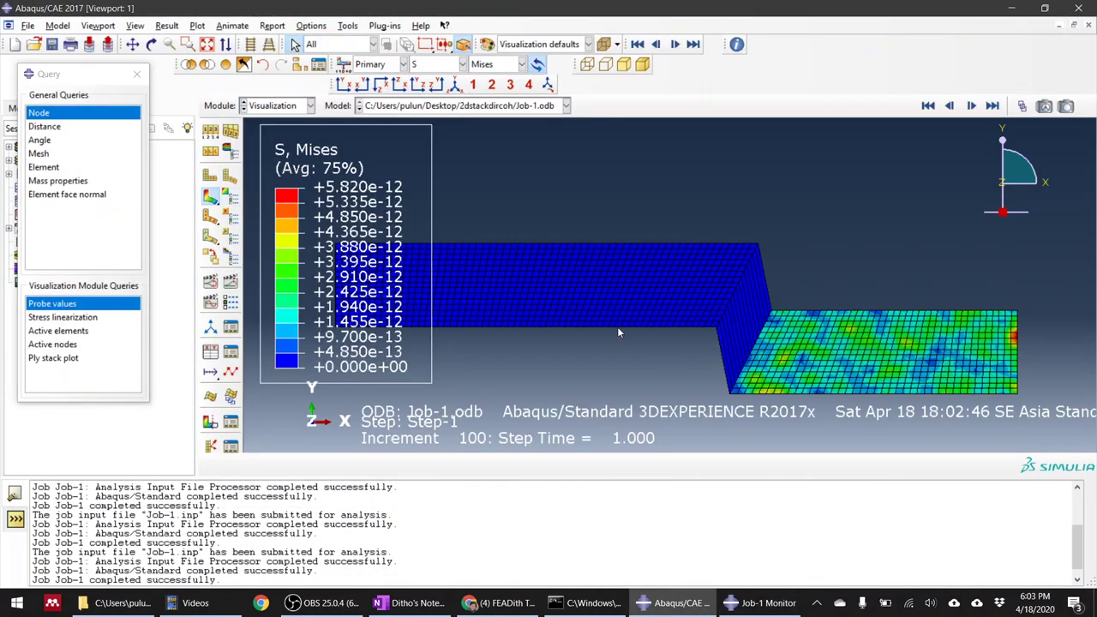
scroll(760, 324, down, 3)
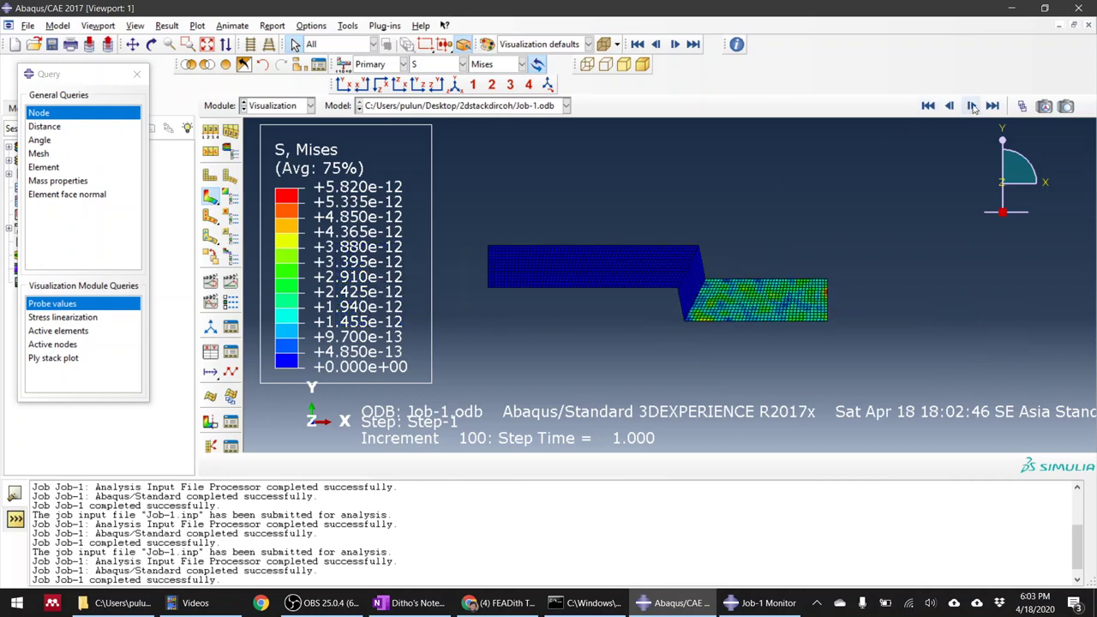
Step: Play the deformation animation through from the first to the last frame
click(929, 105)
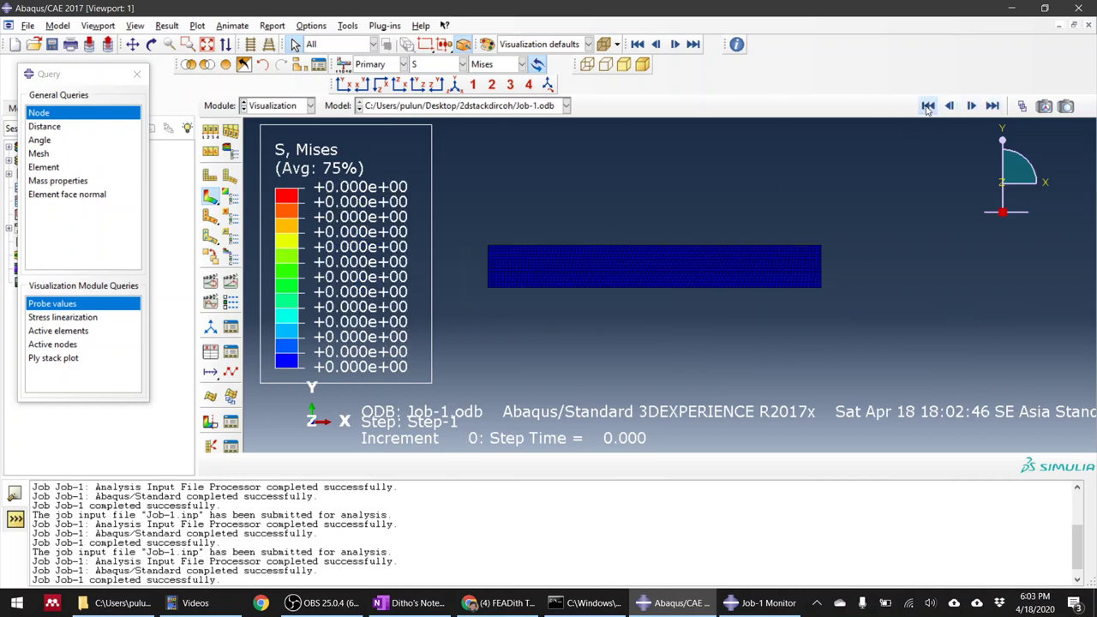
click(972, 106)
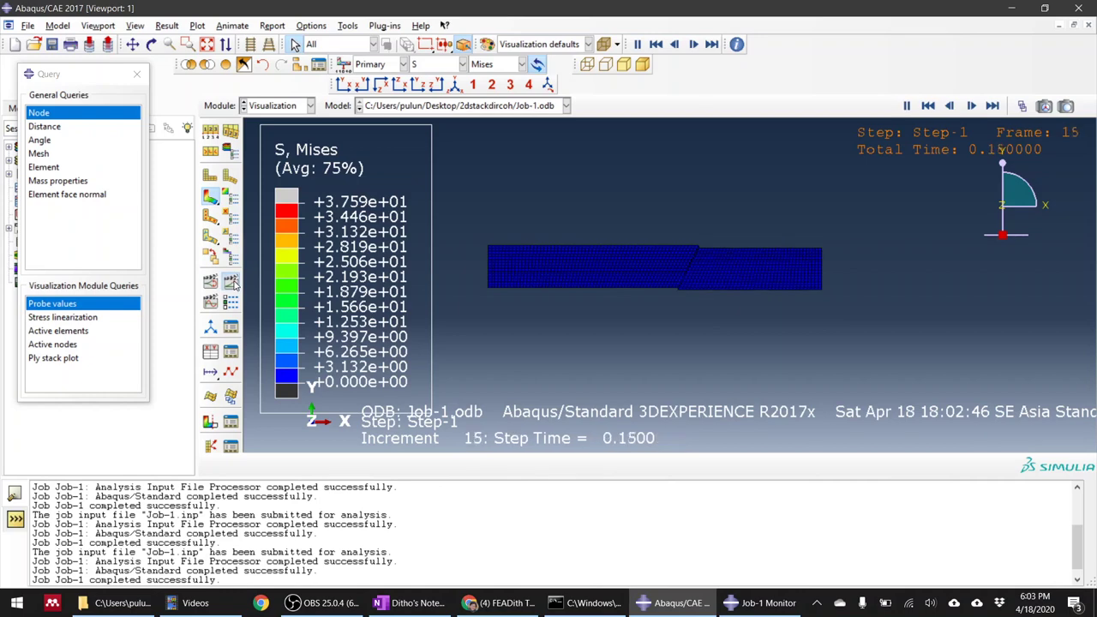
scroll(672, 294, up, 3)
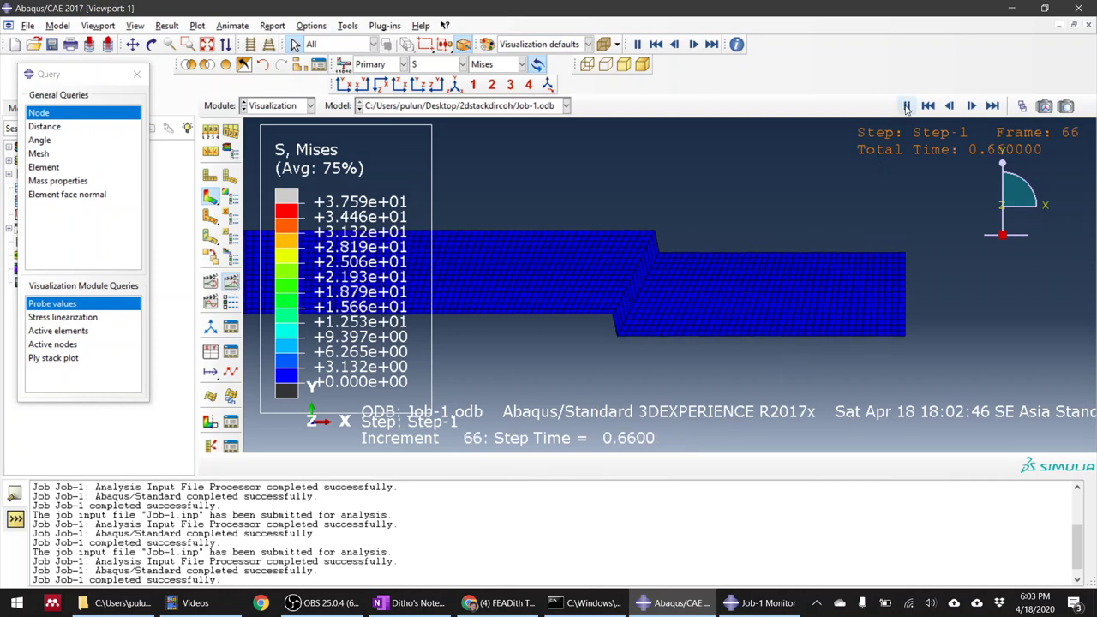
scroll(624, 278, up, 3)
click(928, 106)
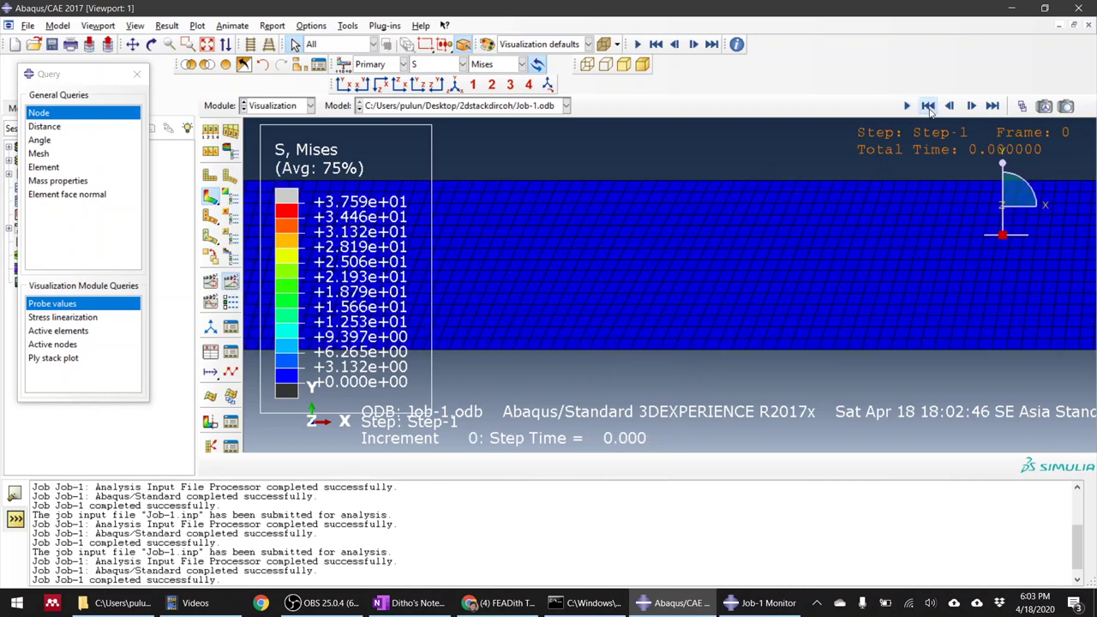
click(994, 106)
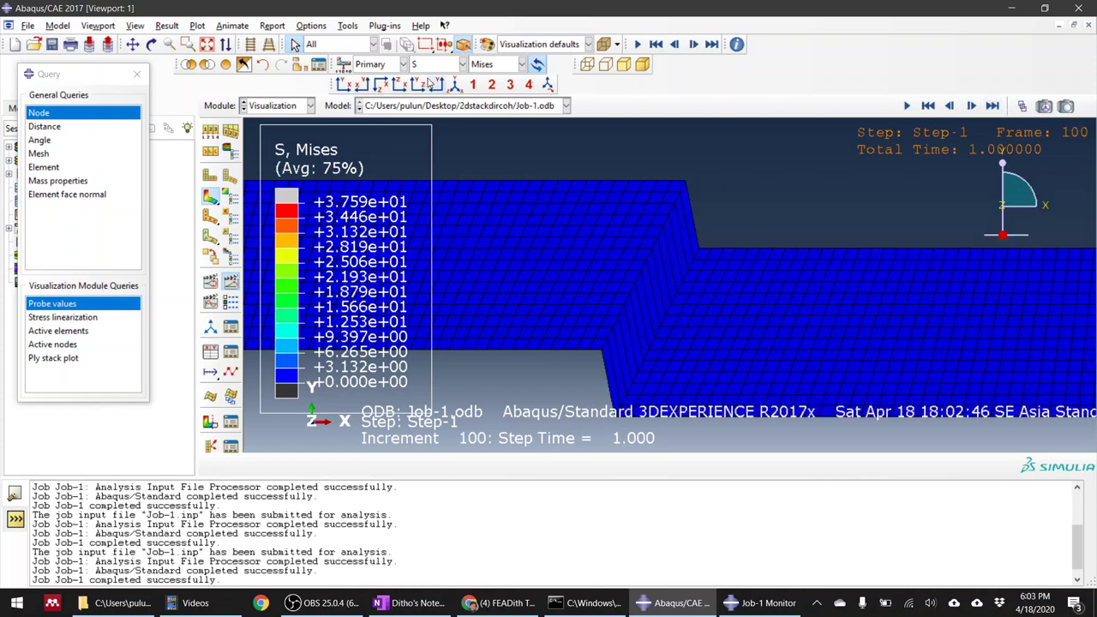
Step: Switch the contour from S to SDEG, play the damage animation, and rewind to frame 0
click(437, 67)
click(435, 122)
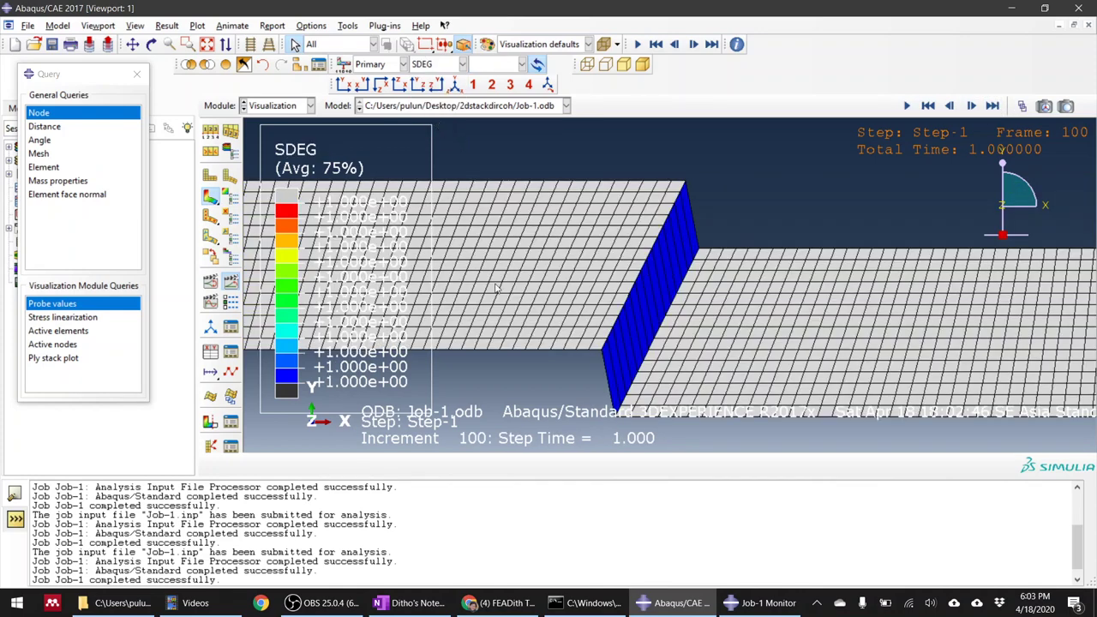
scroll(415, 292, down, 4)
click(928, 105)
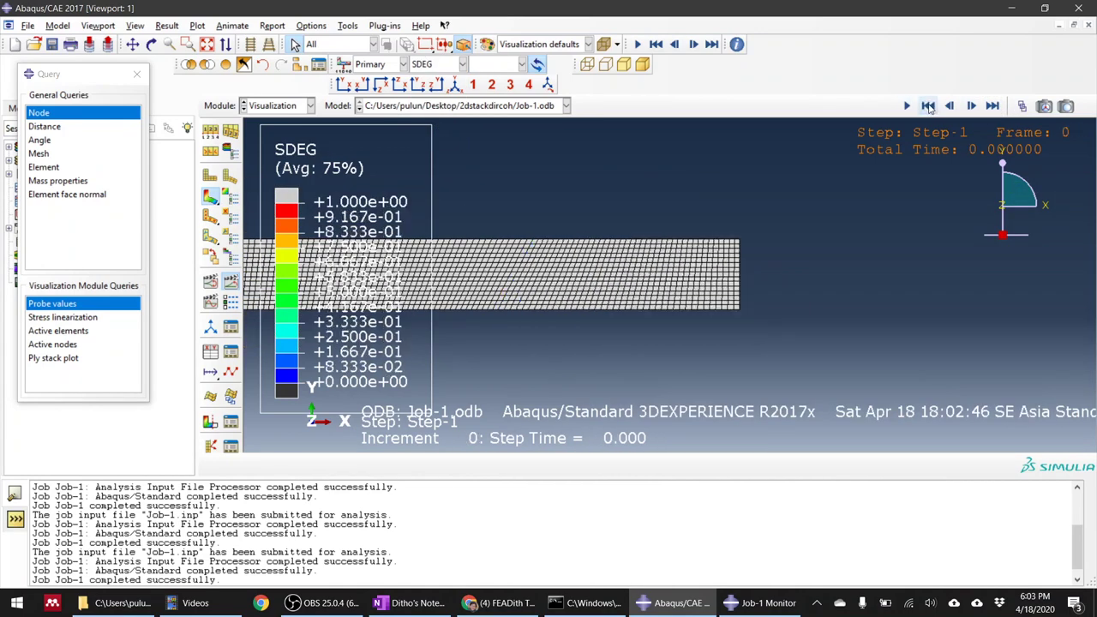
click(907, 106)
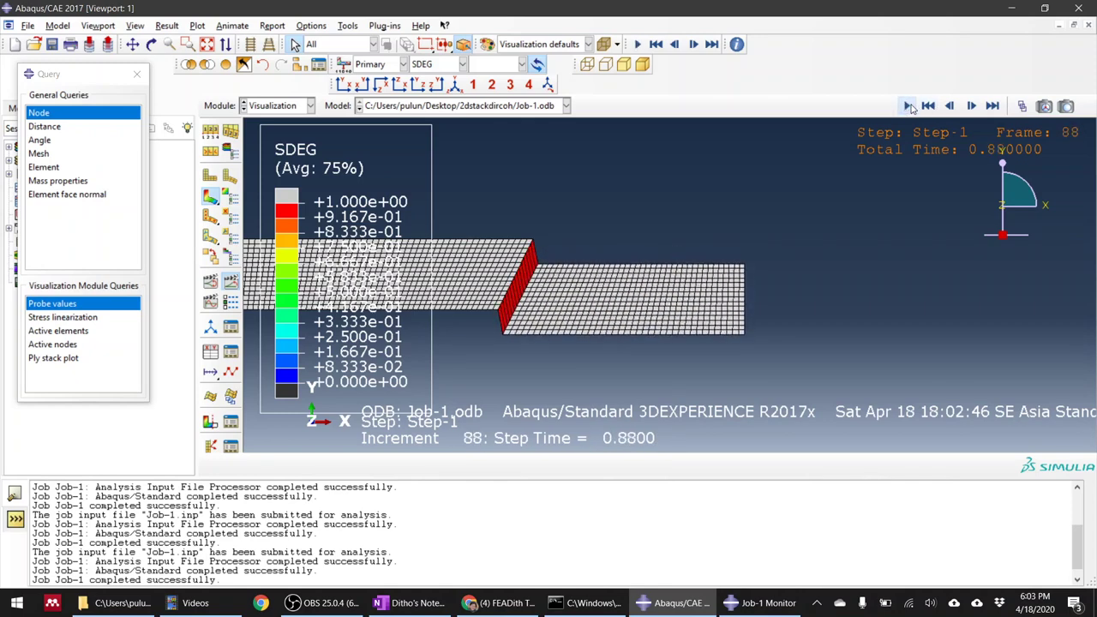
click(905, 105)
click(992, 105)
click(928, 106)
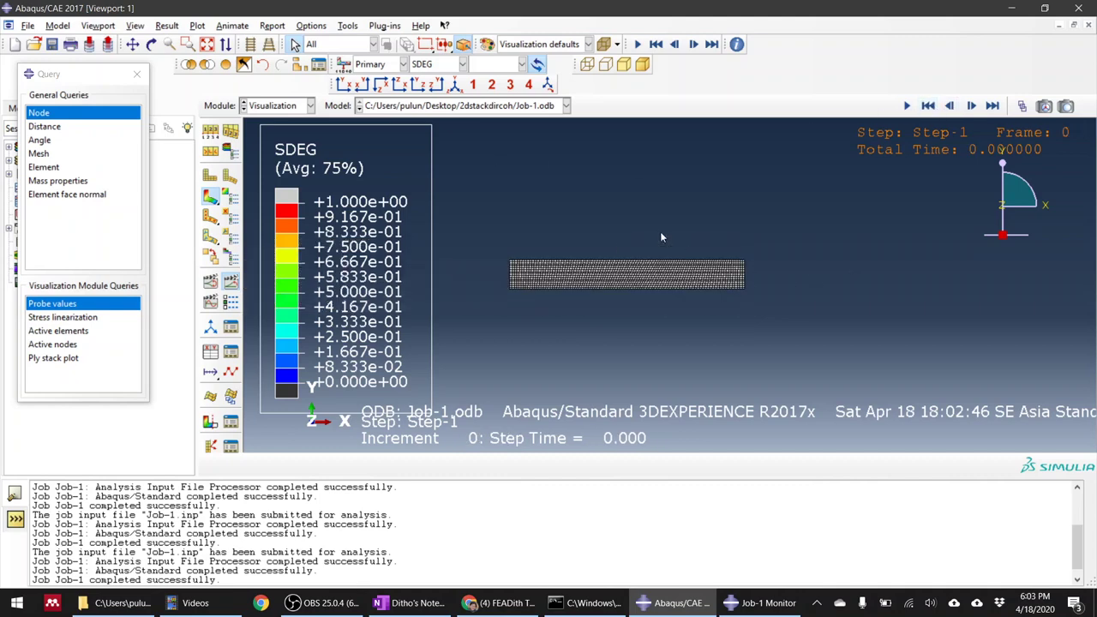
click(282, 106)
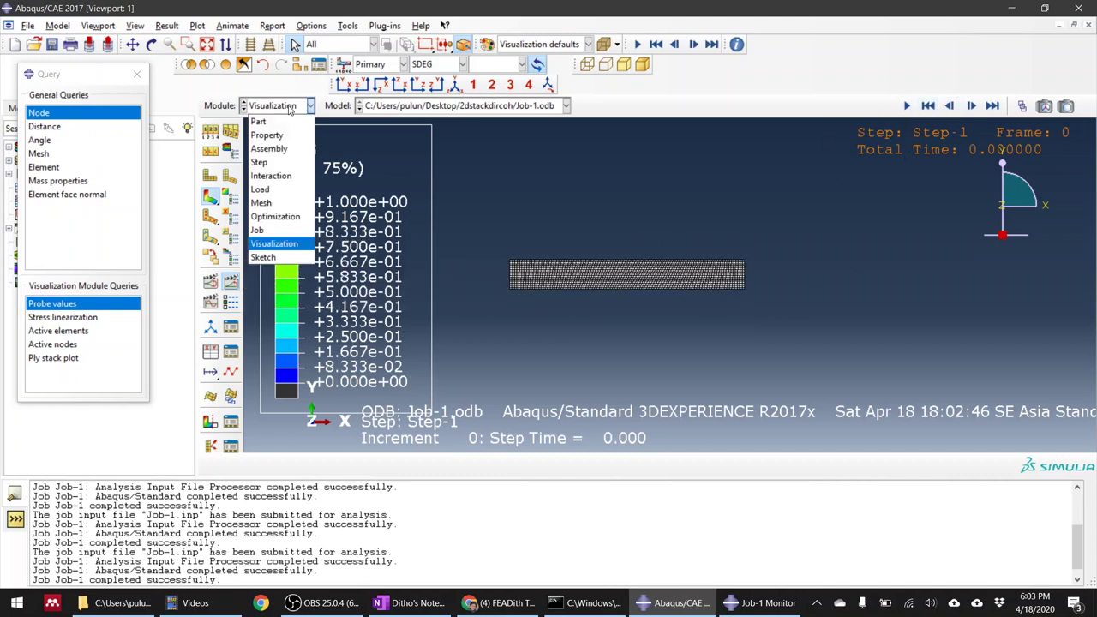
Step: In the Property module, set cohmat's Quads Damage nominal stresses to 60, 90, 90
click(288, 139)
double_click(429, 162)
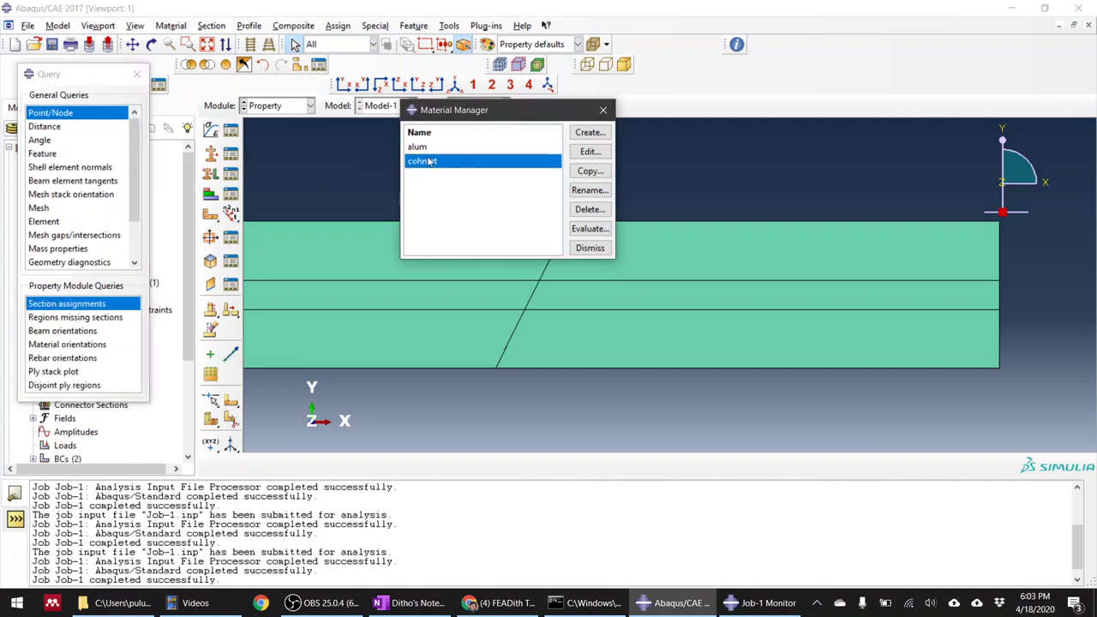
click(288, 417)
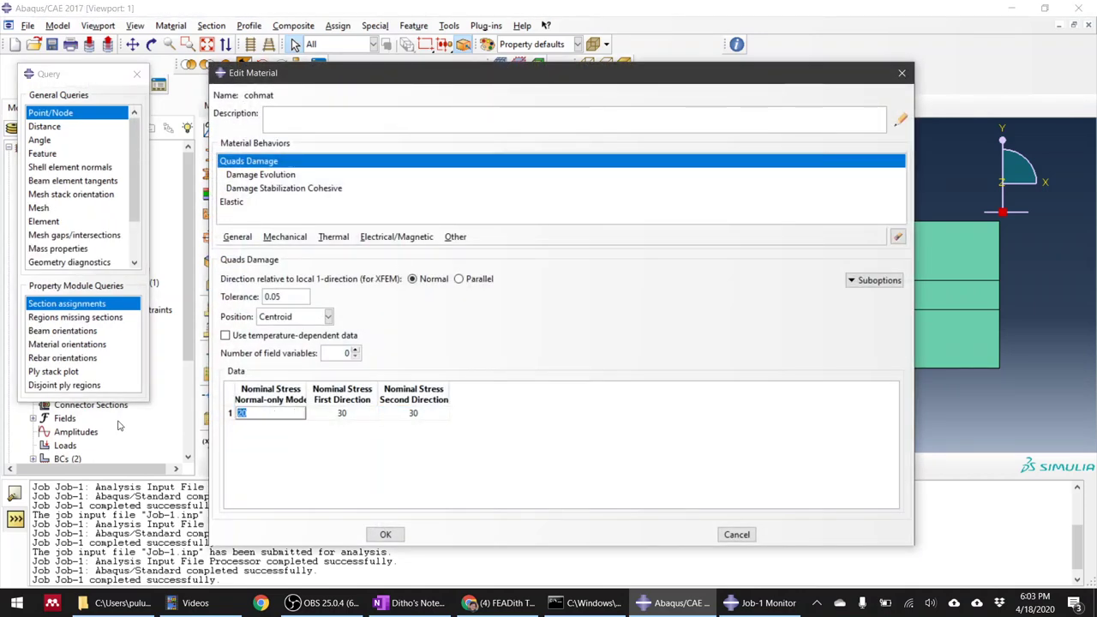
click(359, 417)
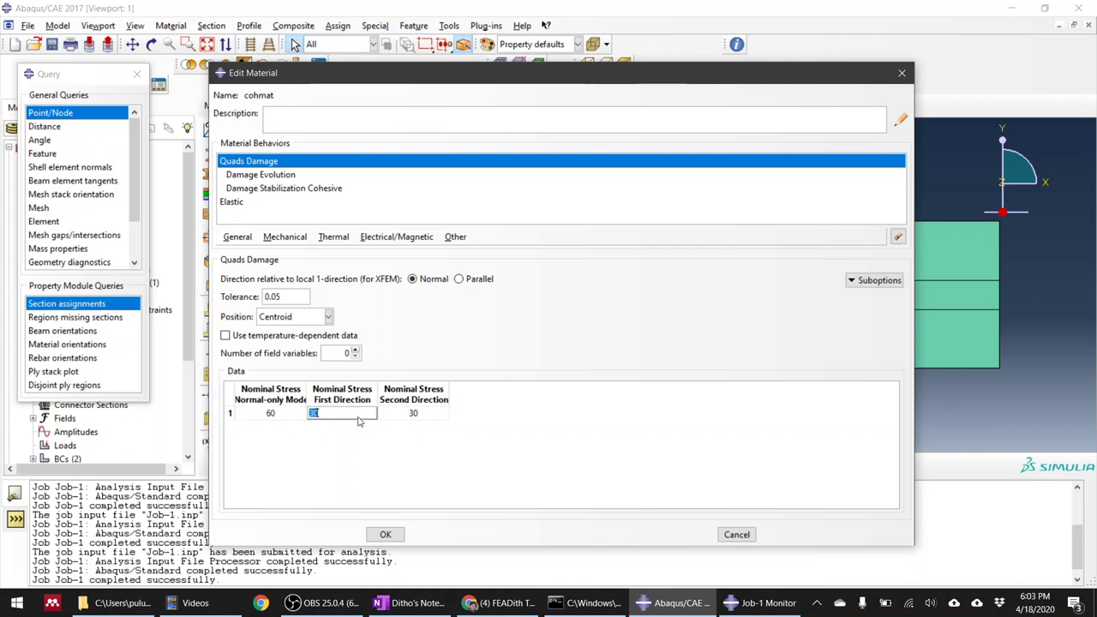
text(90)
key(Tab)
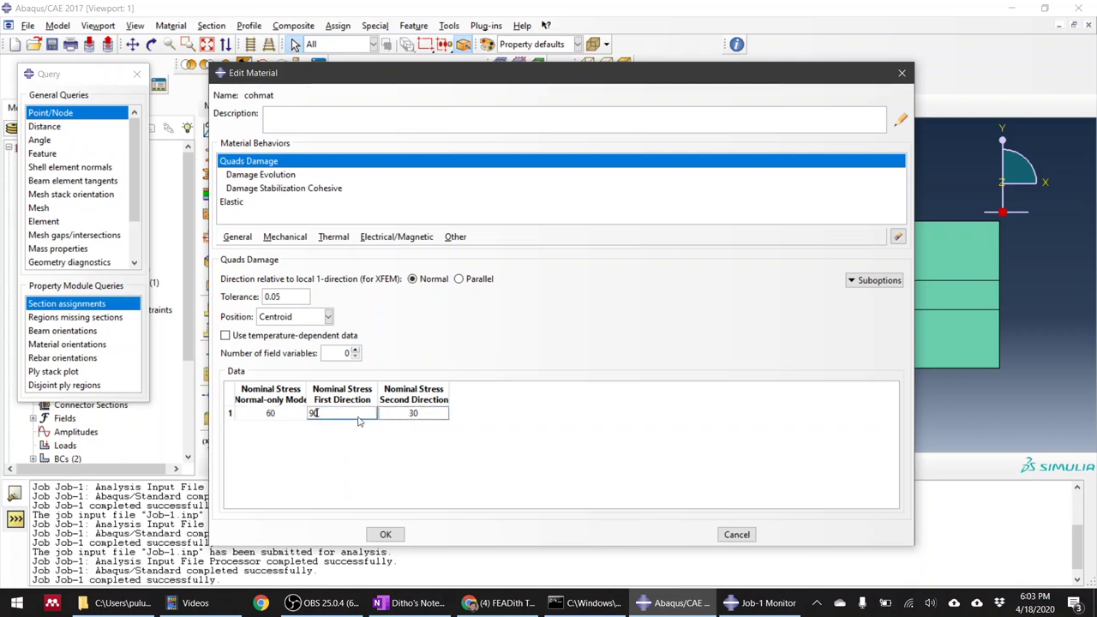
text(90)
Step: Set the Damage Evolution fracture energies to 2, 6 and 6 and save cohmat
click(301, 175)
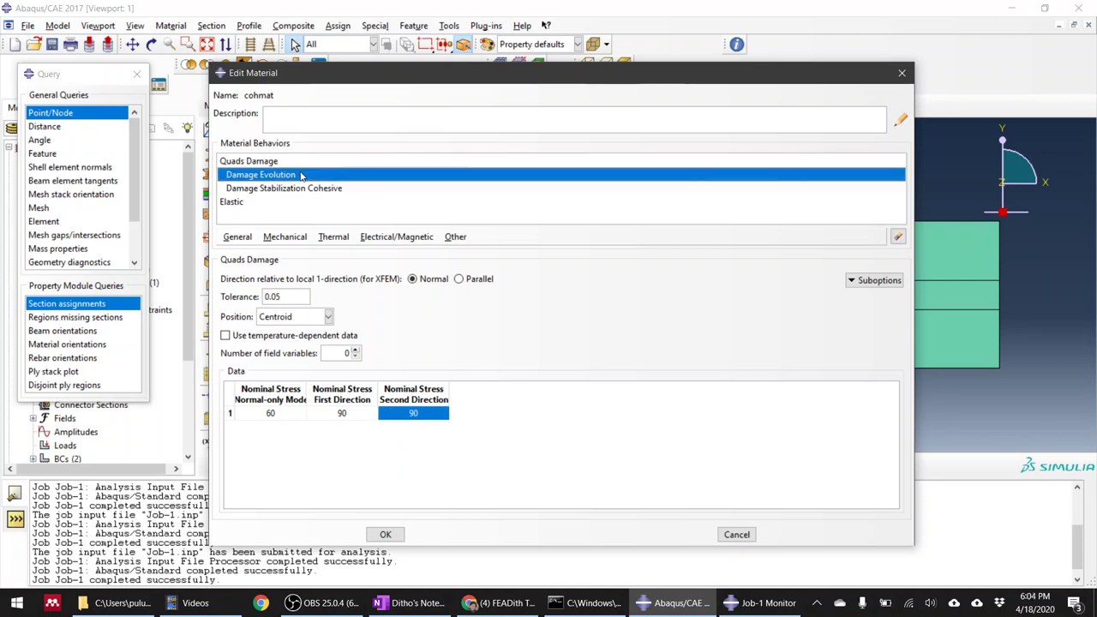
double_click(300, 176)
double_click(435, 427)
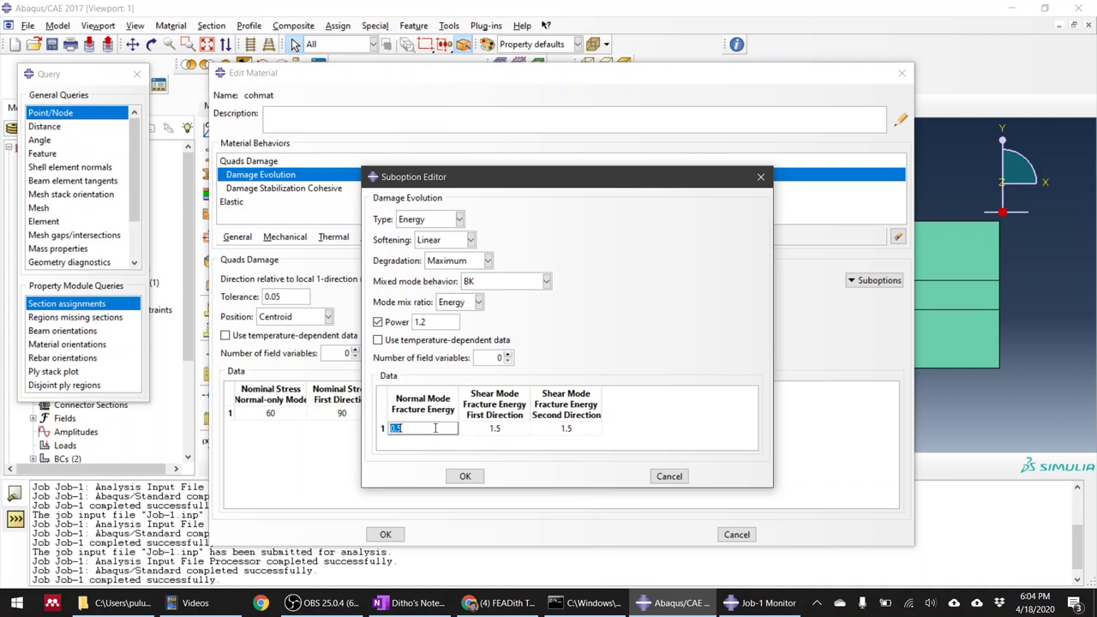
text(2)
key(Tab)
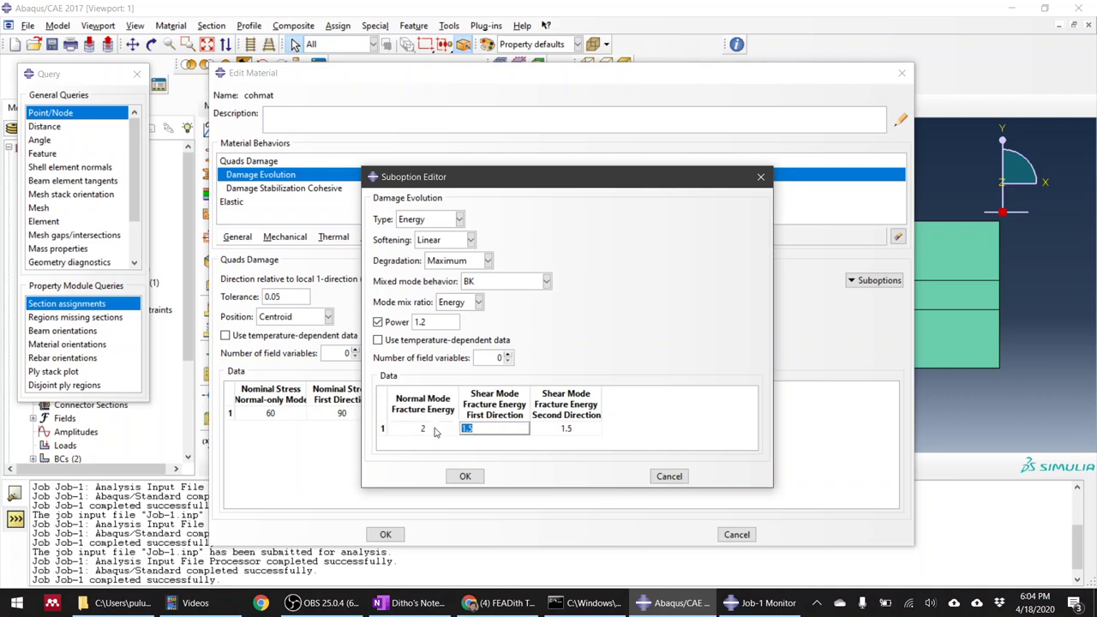
text(6)
key(Tab)
text(6)
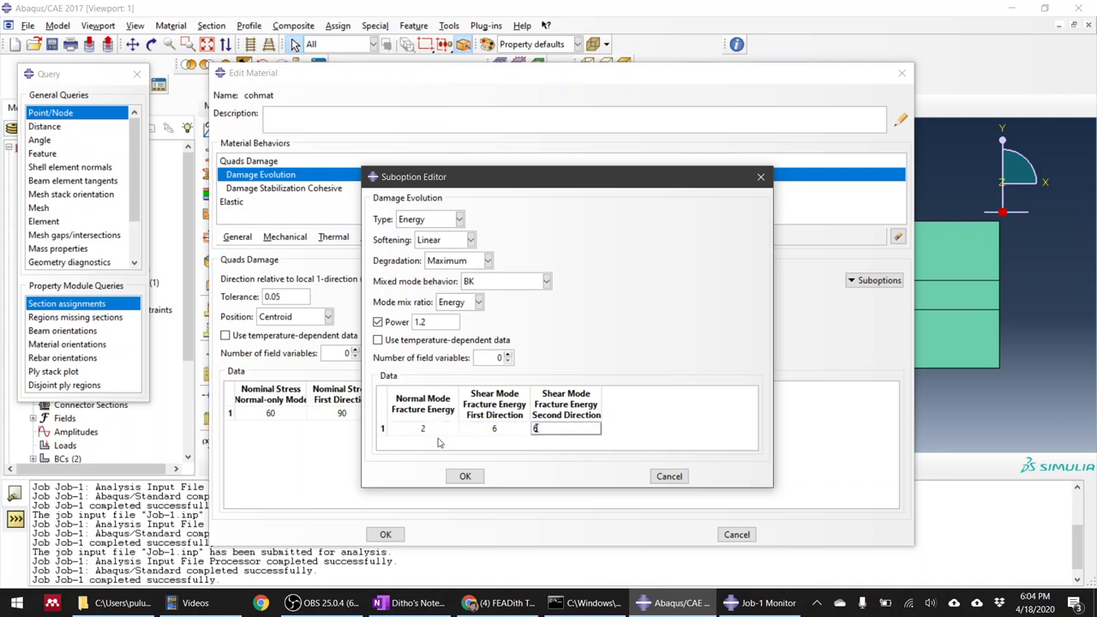
click(464, 476)
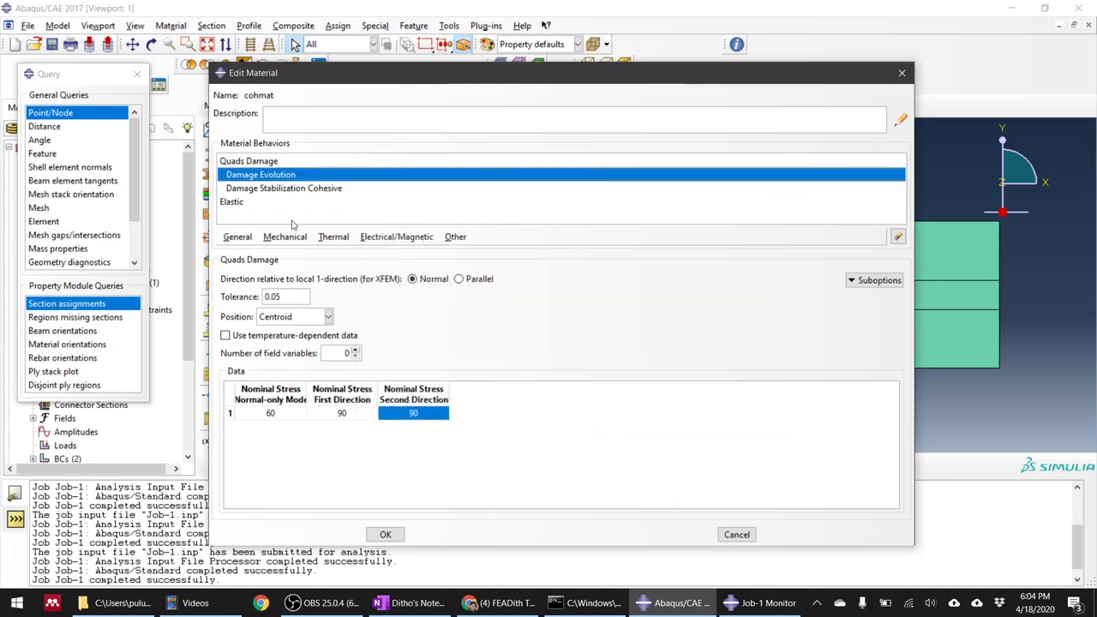
click(293, 189)
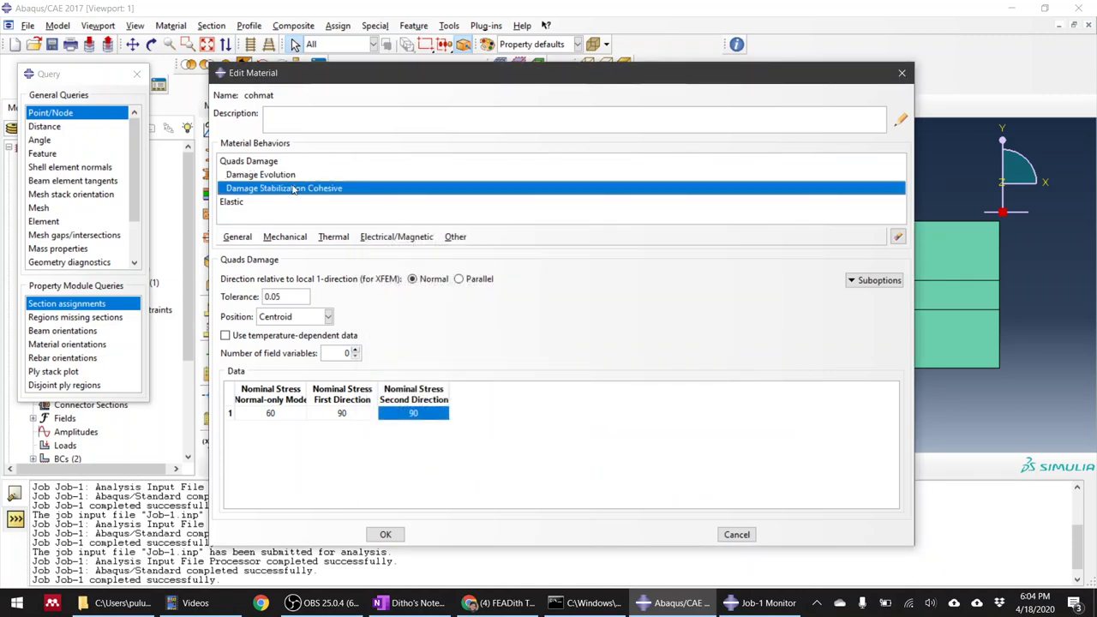
click(385, 534)
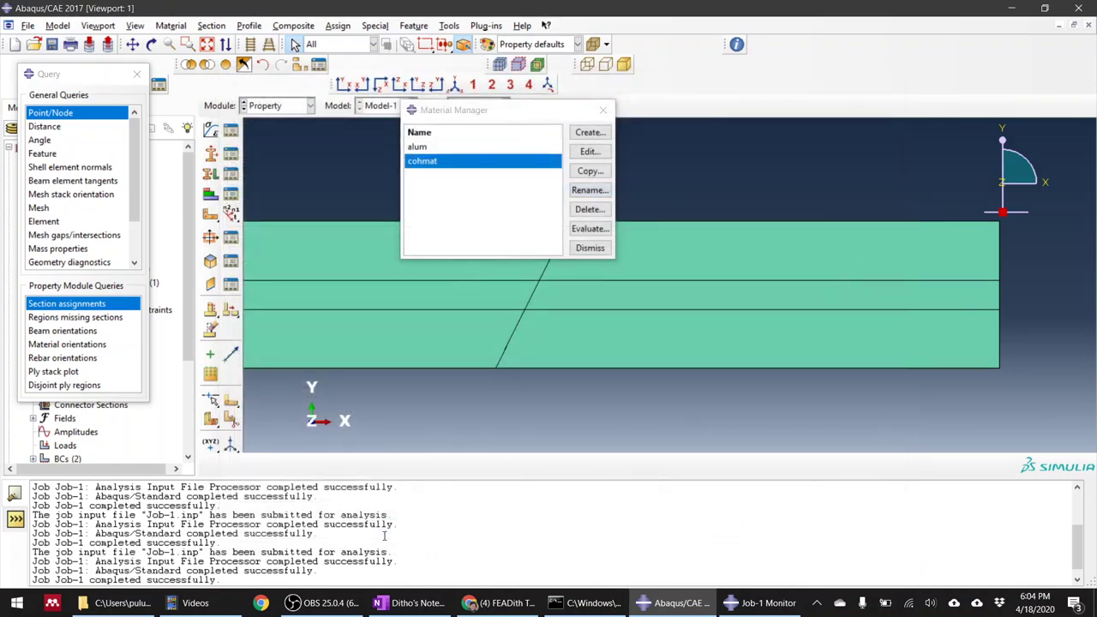
Step: Resubmit Job-1 over its old files, open its monitor, and return to the Property module
click(600, 248)
click(311, 105)
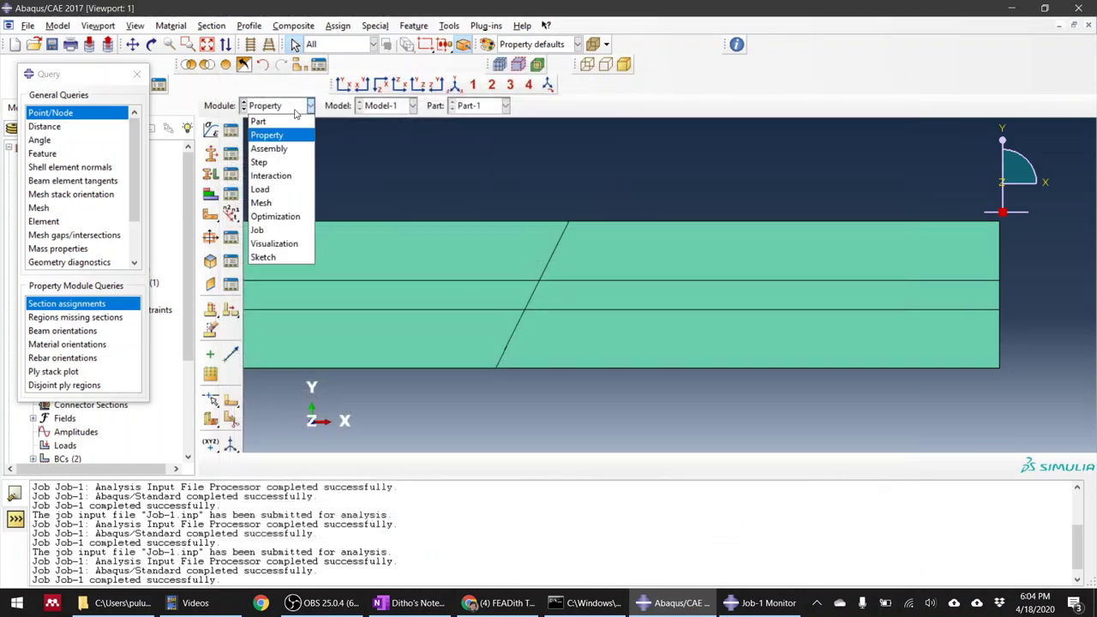
click(257, 230)
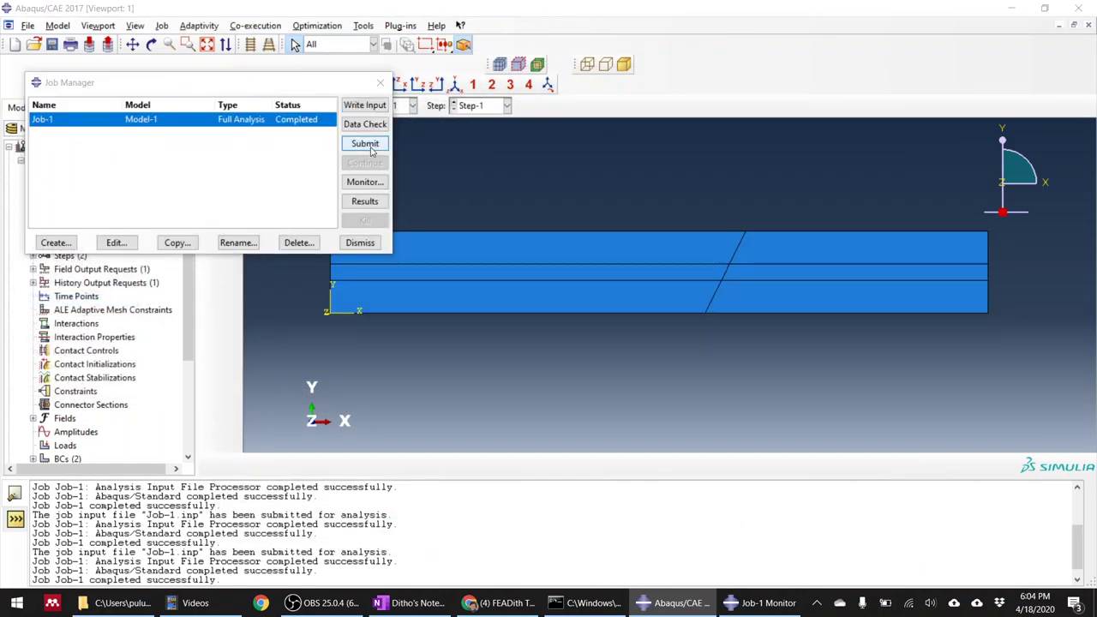
click(365, 144)
click(979, 378)
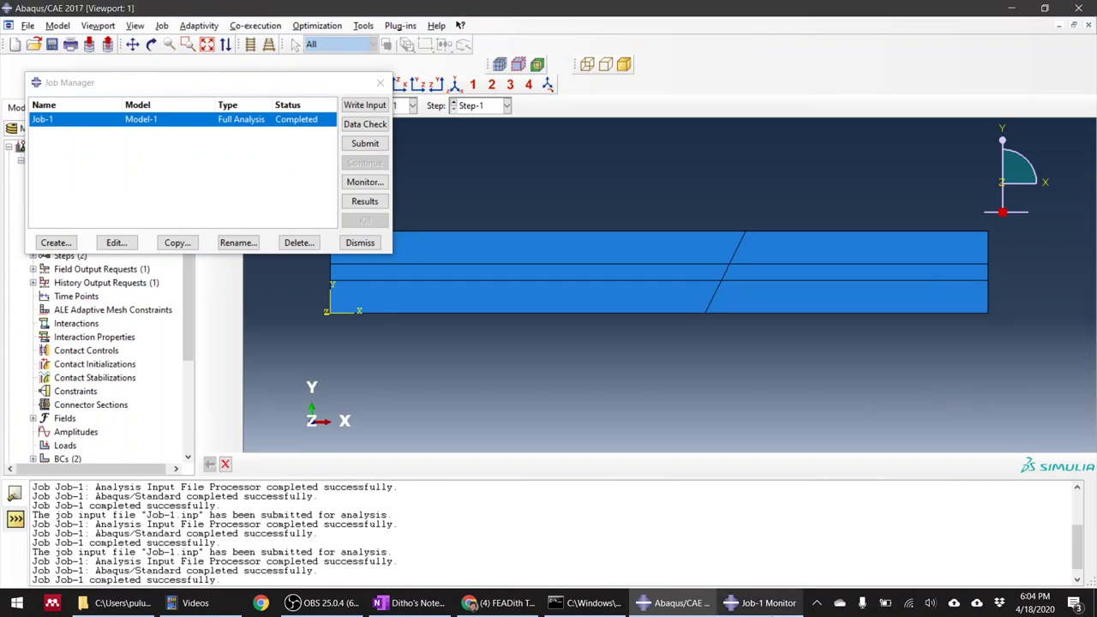
click(765, 607)
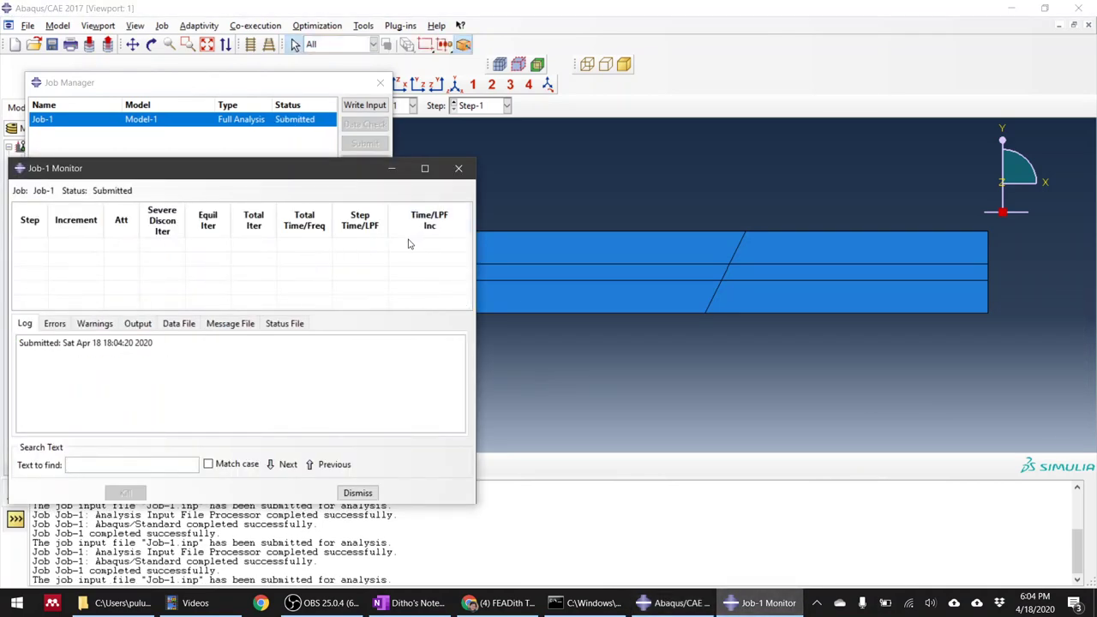
drag(342, 177, 672, 192)
click(302, 109)
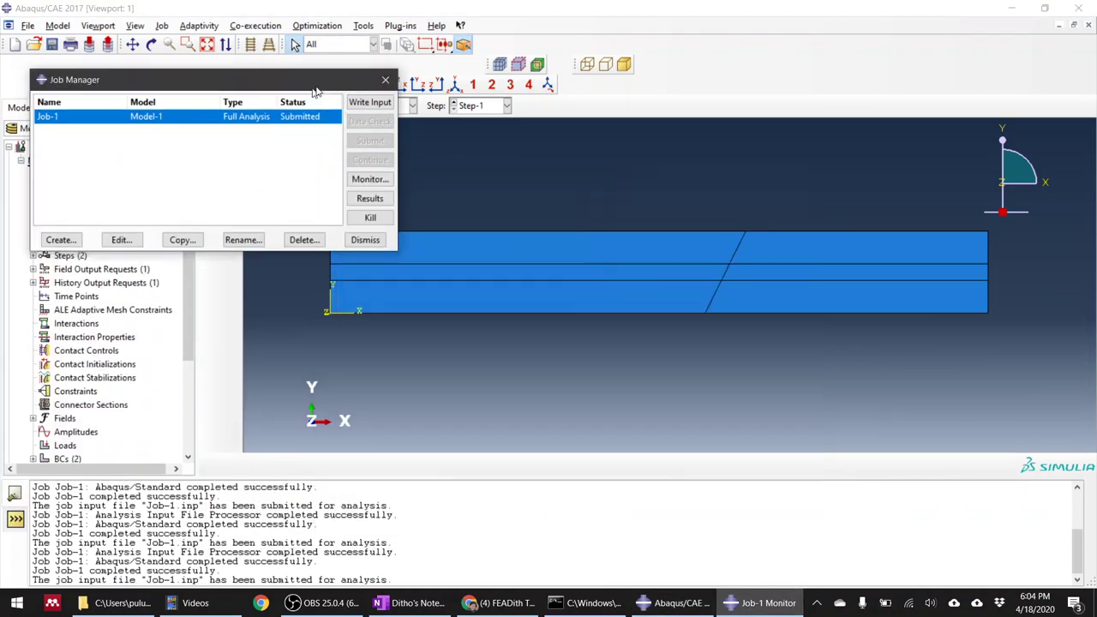
click(294, 140)
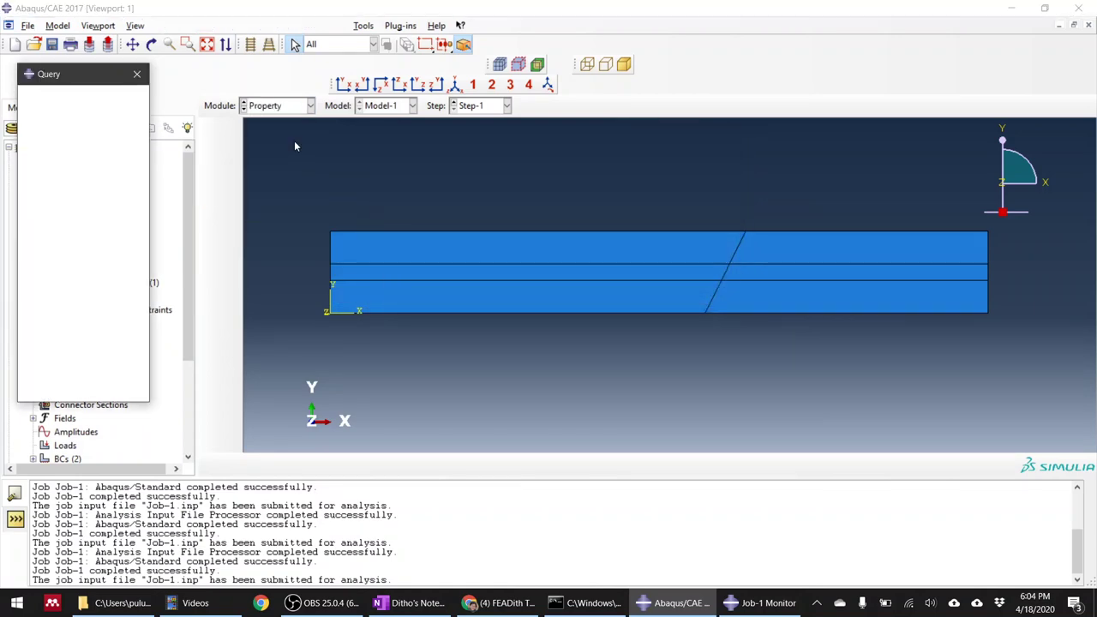
Step: Check cohmat's 700000 Elastic stiffness, 60/90/90 Quads Damage stresses and BK power 1.2 evolution
click(231, 130)
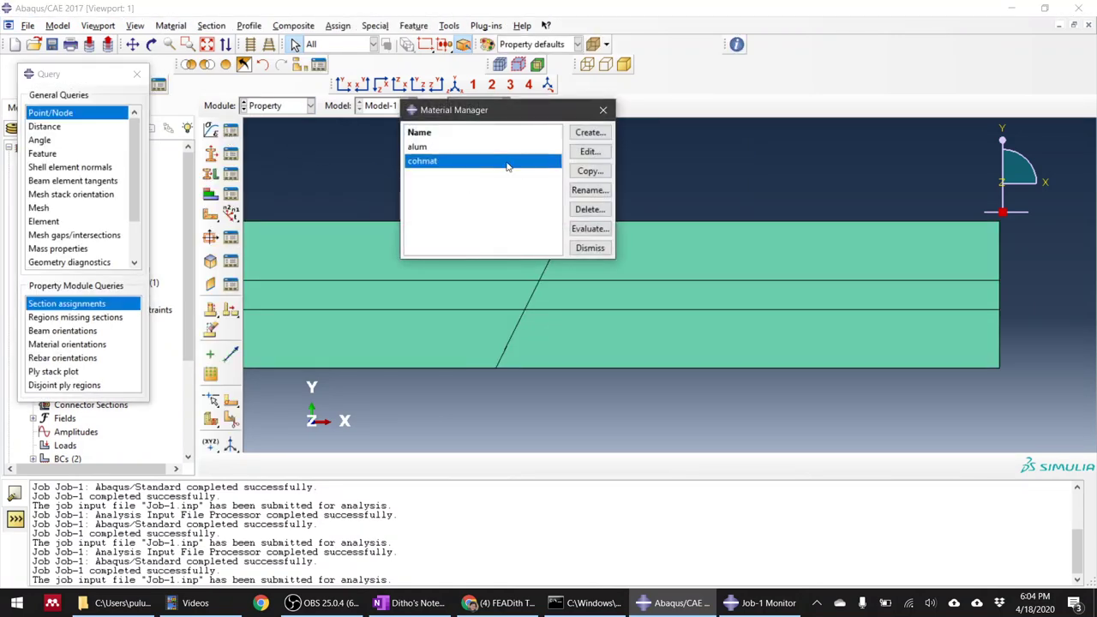
double_click(505, 164)
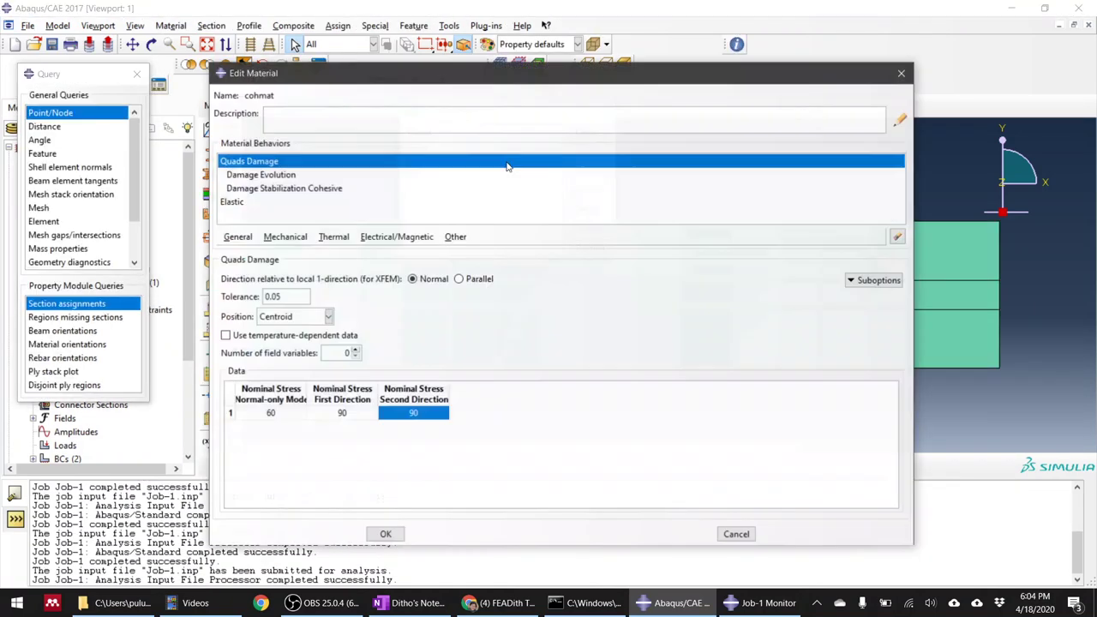
click(247, 202)
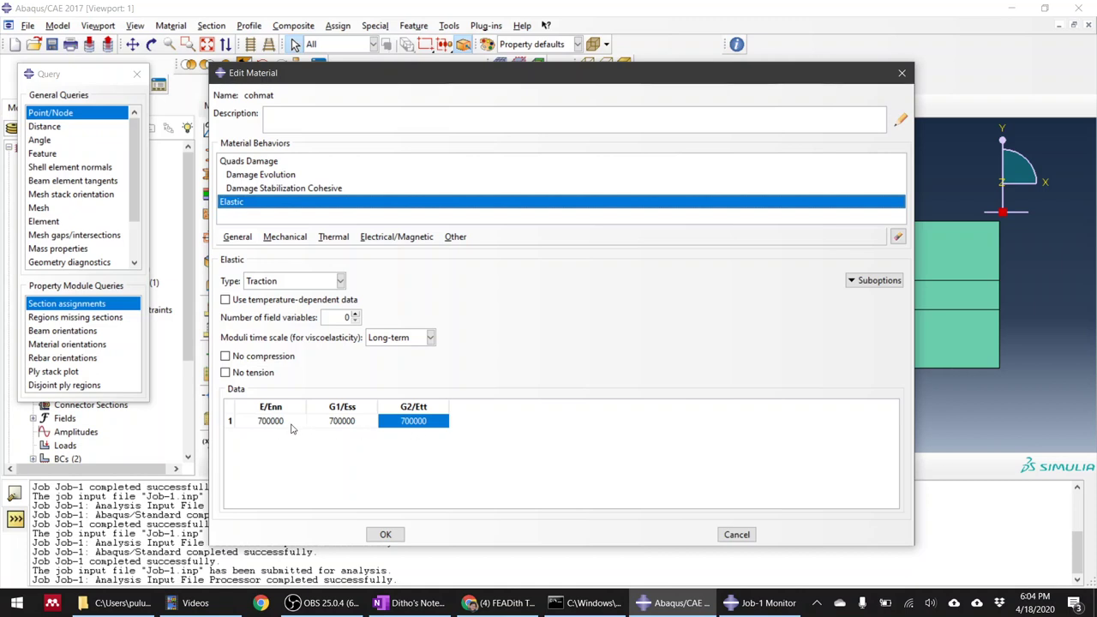
click(259, 162)
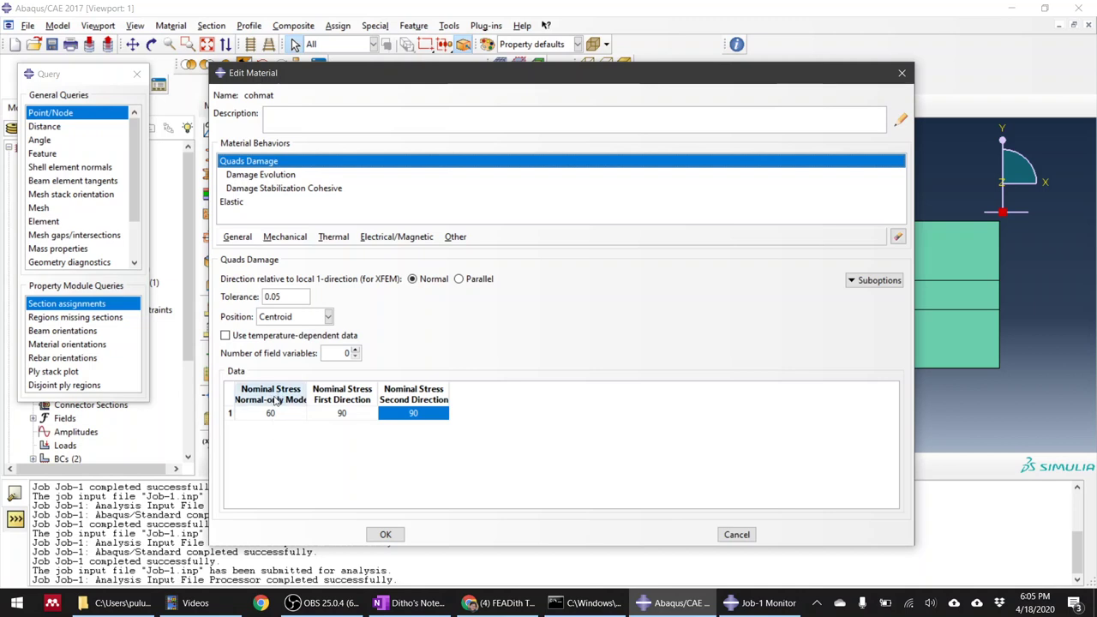
click(291, 174)
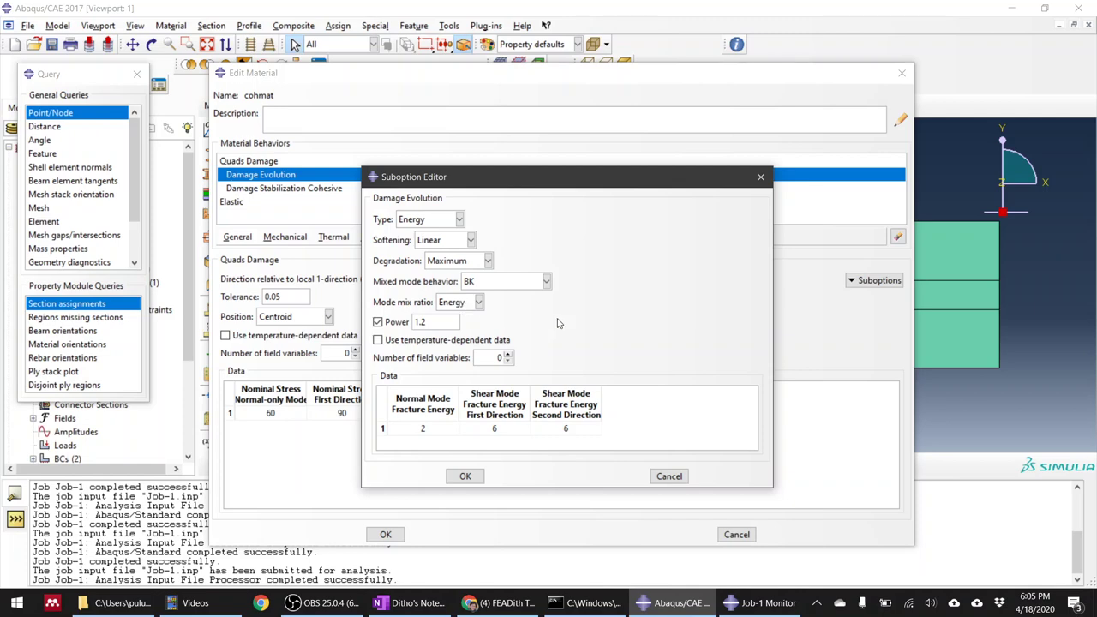
click(465, 476)
click(385, 534)
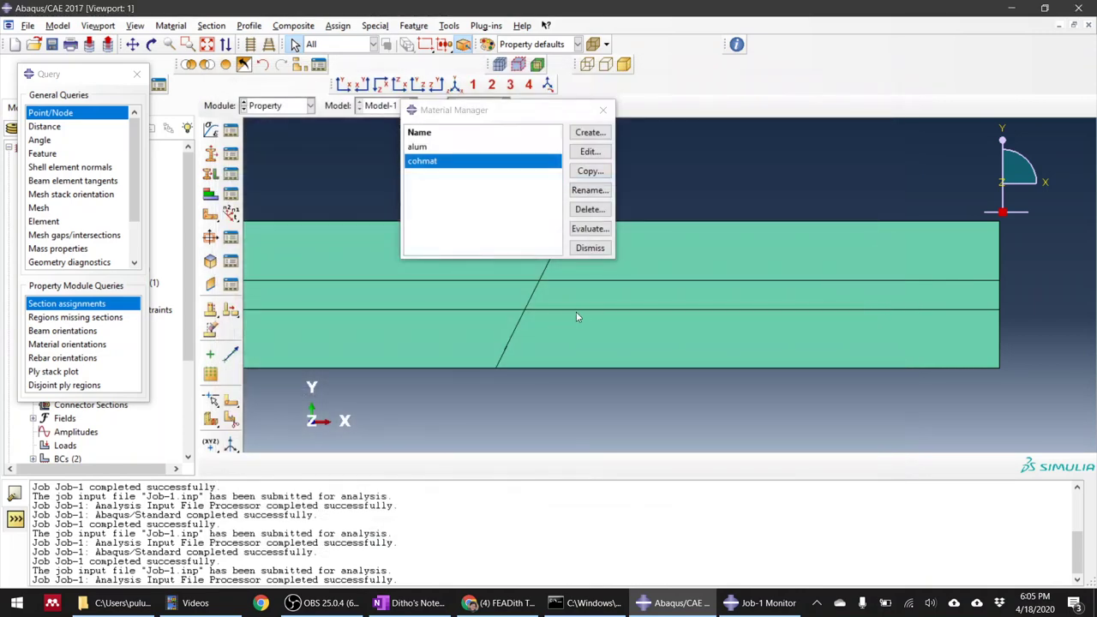
Step: Open the running Job-1's monitor from the Job module and move it beside the job list
click(281, 106)
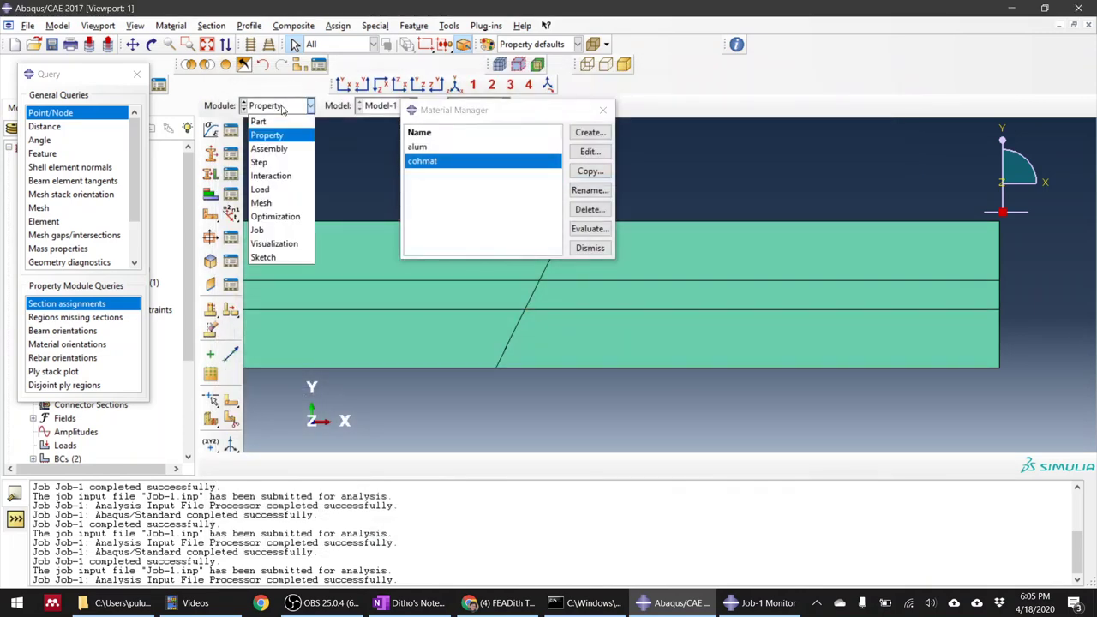
click(276, 228)
click(336, 190)
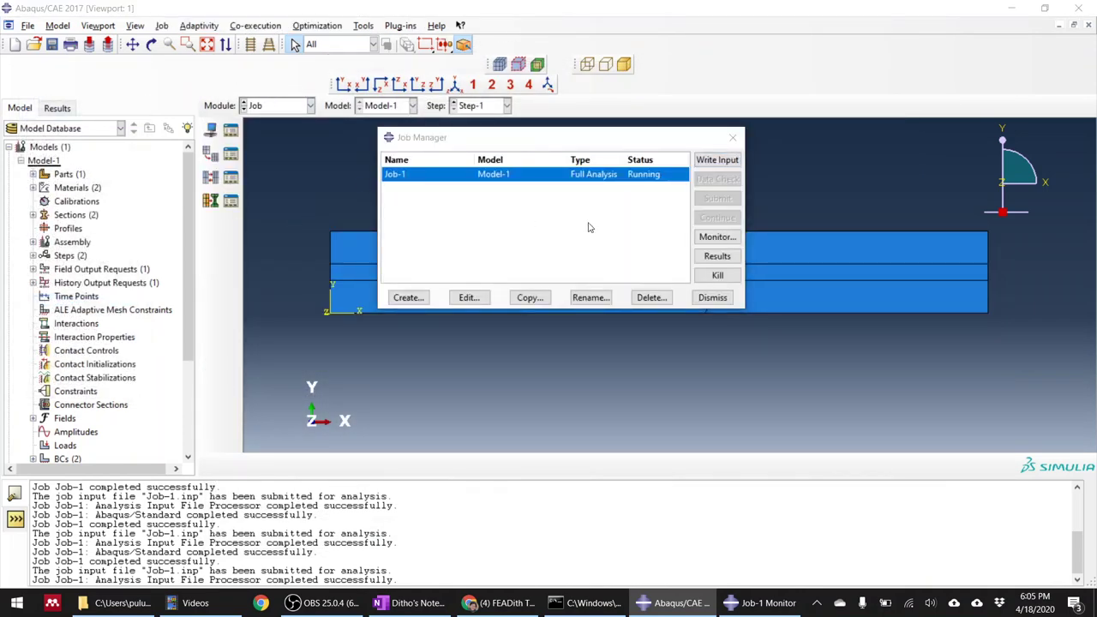
click(711, 239)
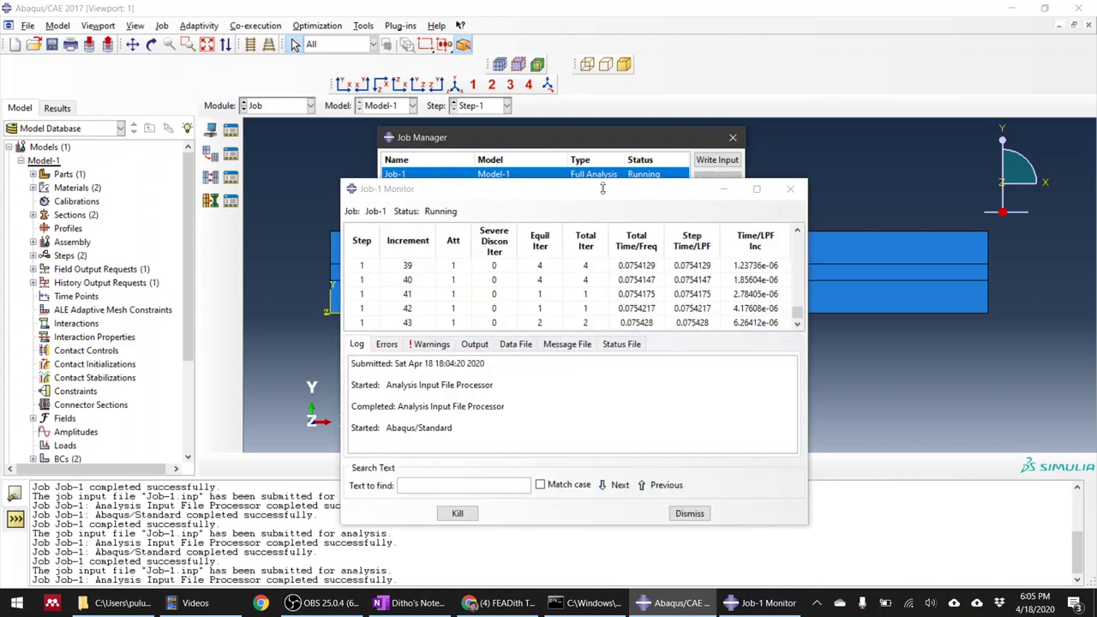
drag(603, 189, 365, 111)
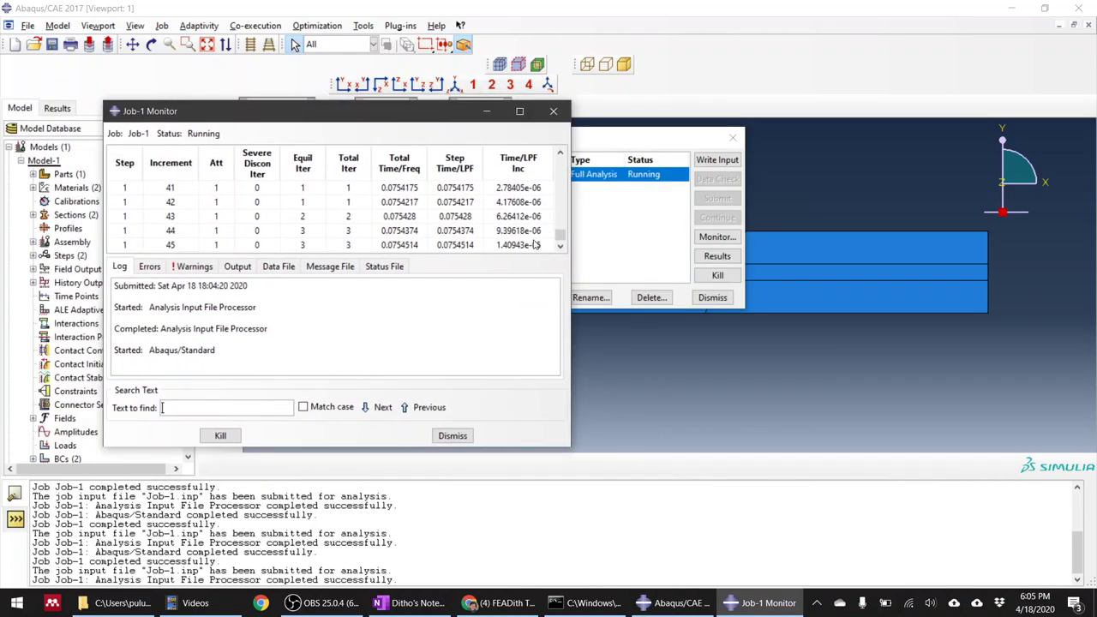
drag(560, 235, 564, 165)
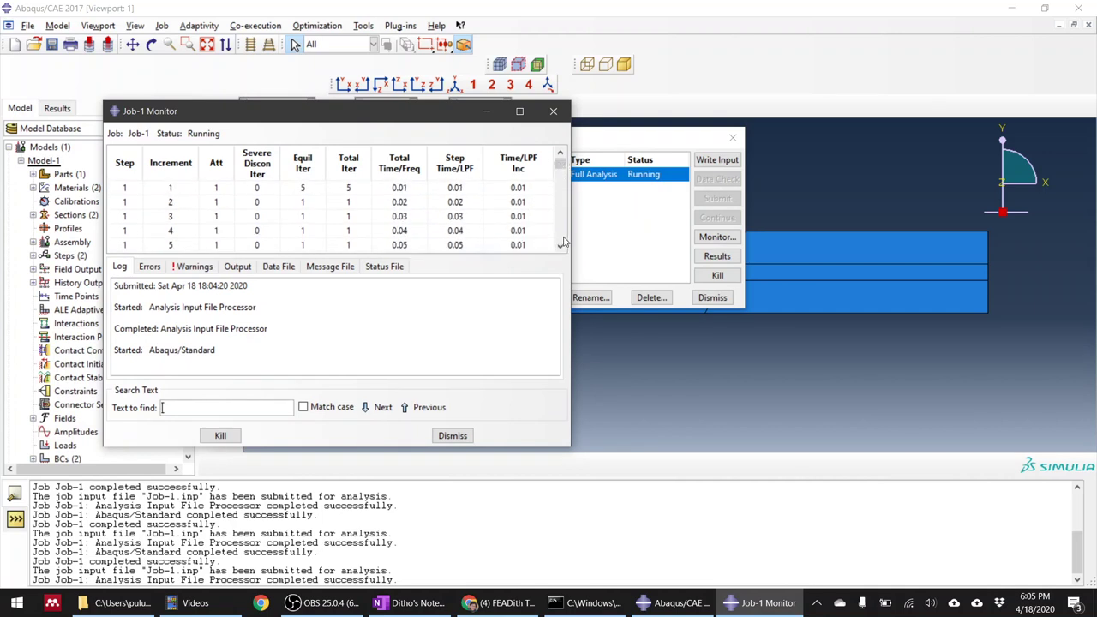
drag(550, 255, 560, 369)
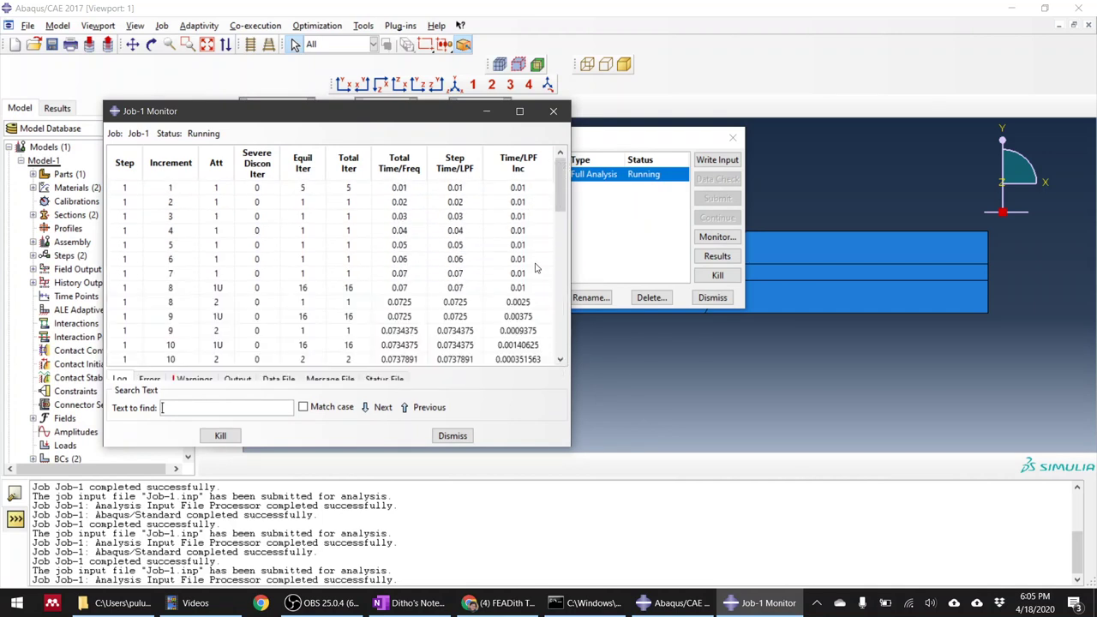
Step: Enlarge the monitor and scroll the increment table, with increments near 5.29e-07
scroll(532, 206, down, 5)
scroll(530, 203, up, 5)
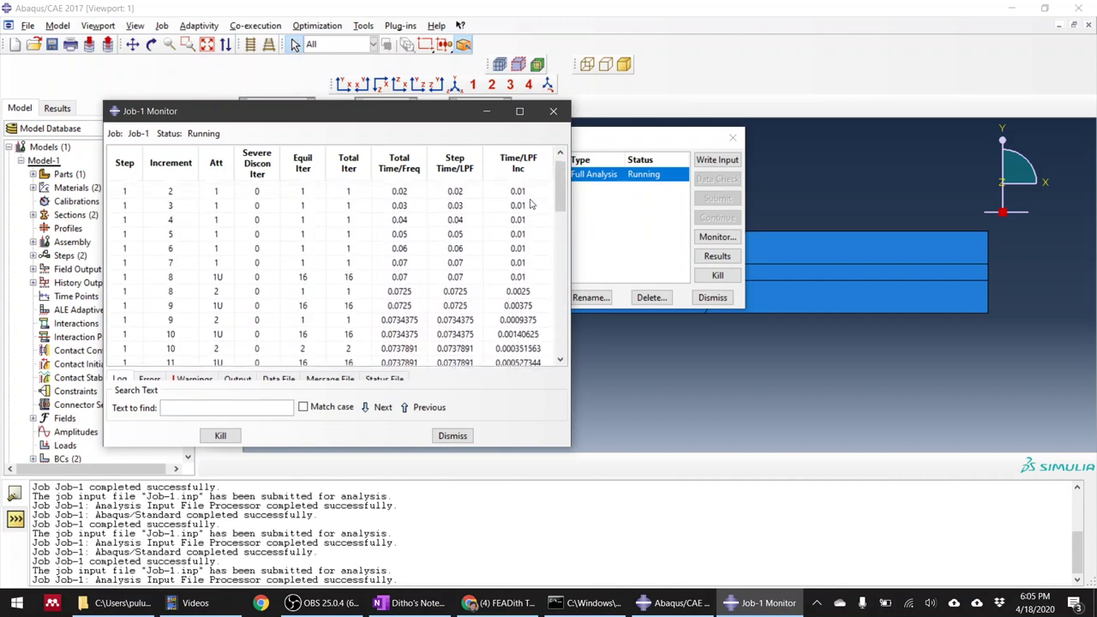
drag(560, 194, 560, 197)
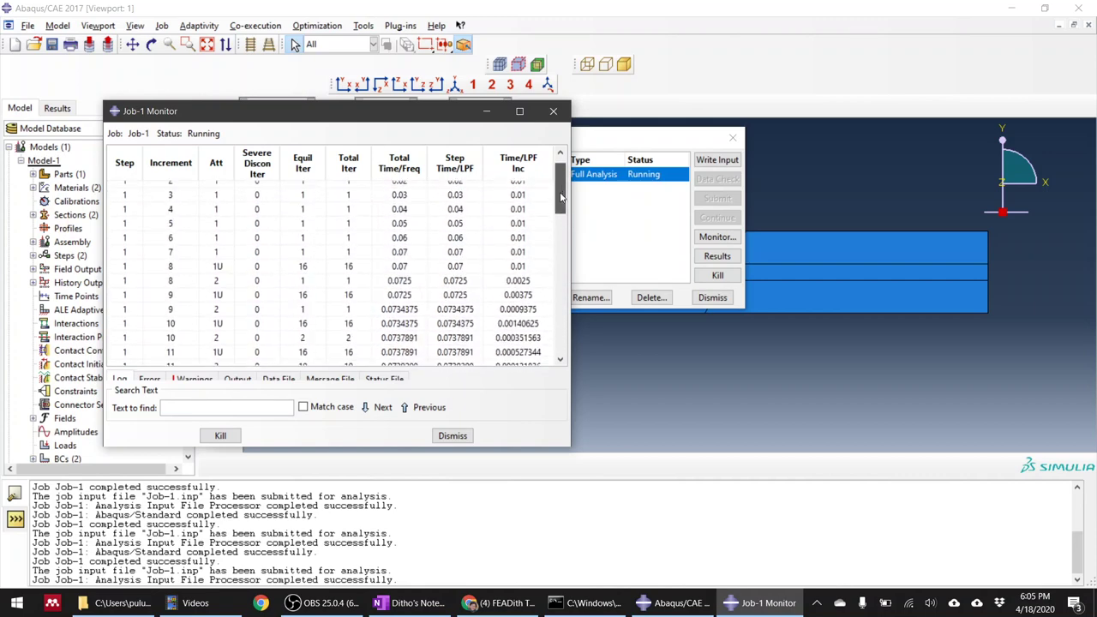
scroll(522, 285, down, 4)
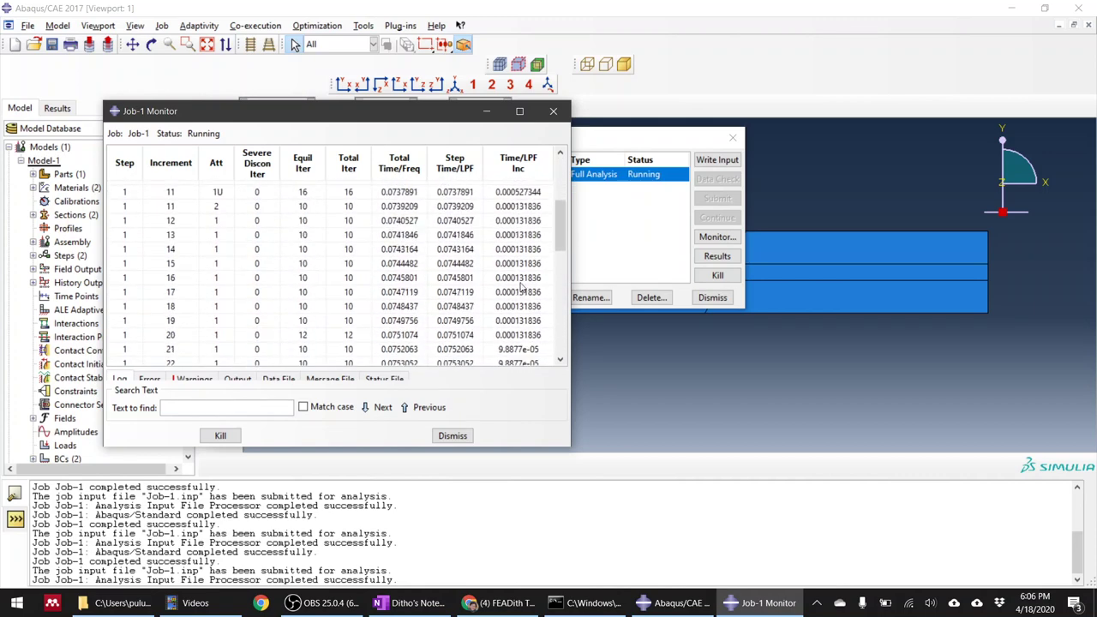
scroll(531, 341, down, 9)
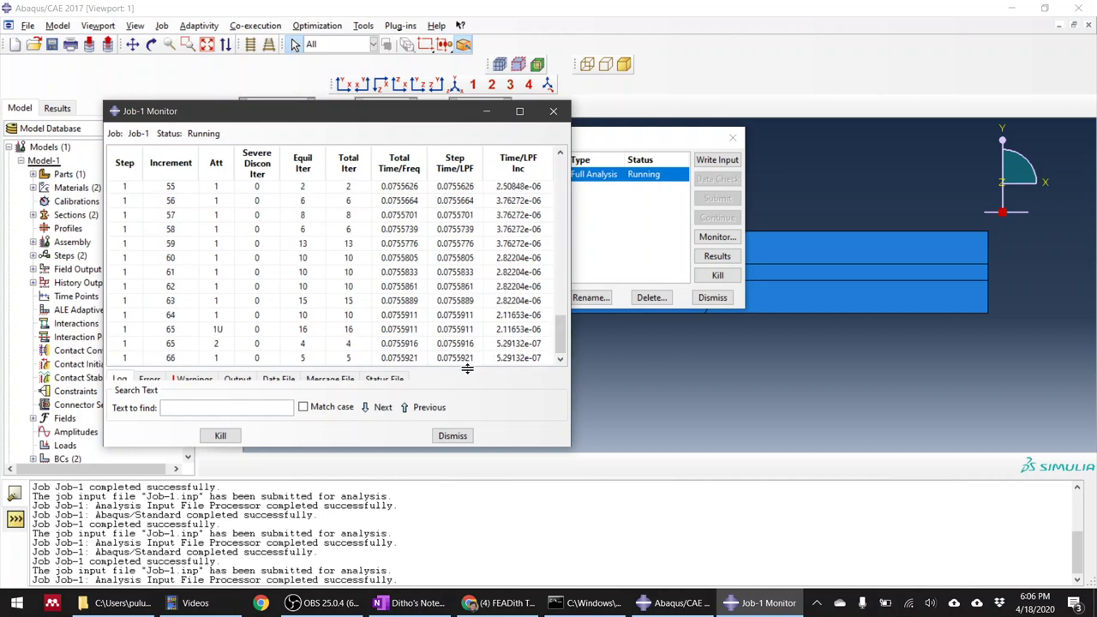
drag(467, 368, 468, 314)
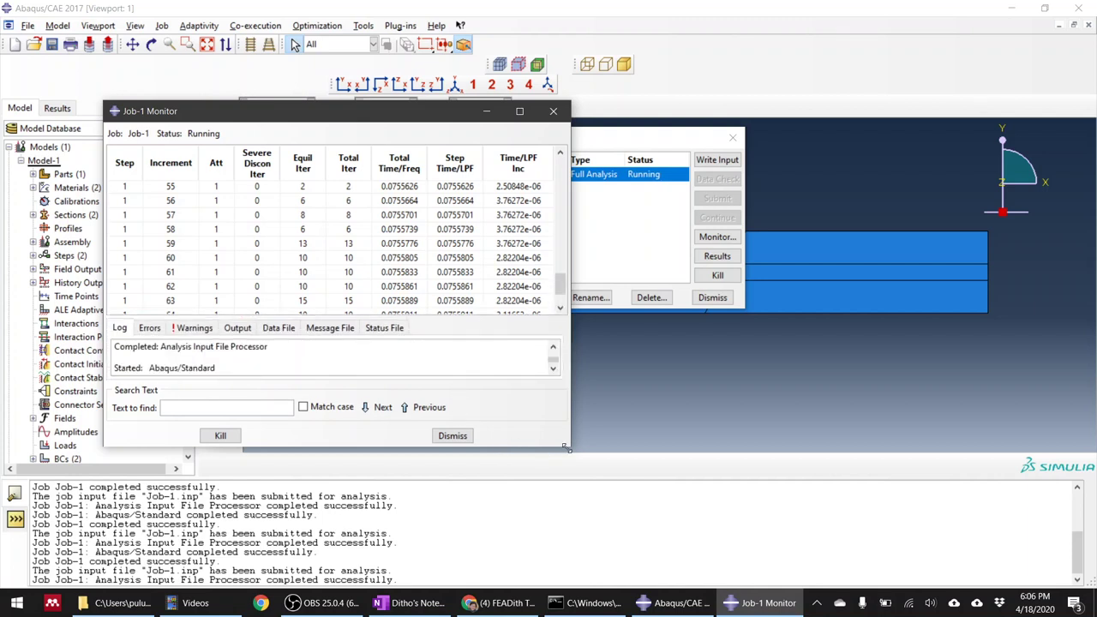
drag(569, 445, 636, 546)
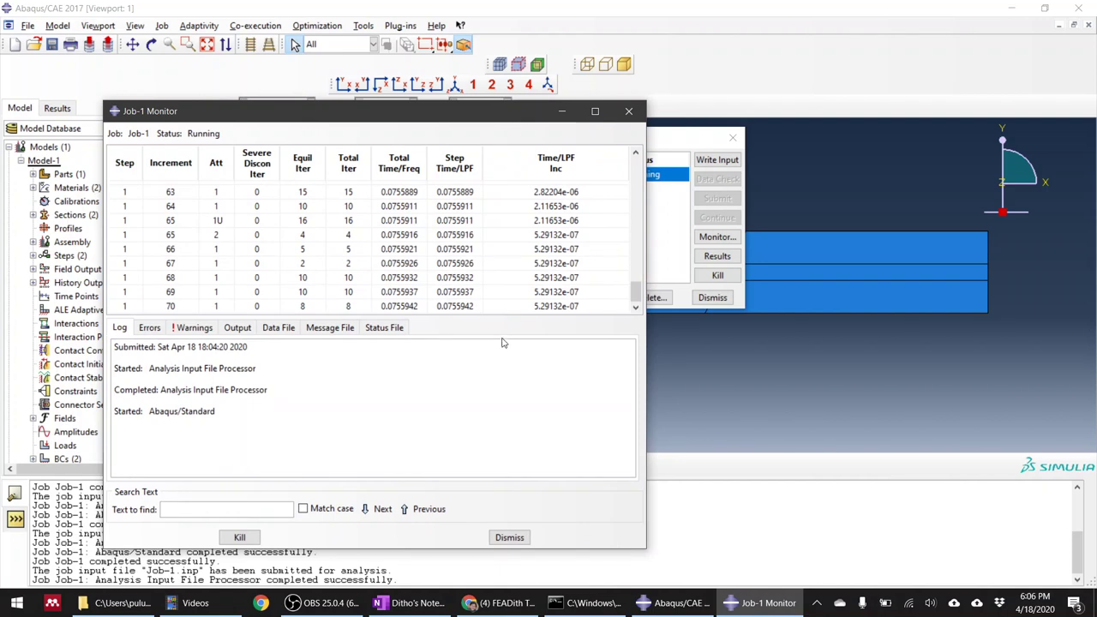
drag(497, 314, 500, 388)
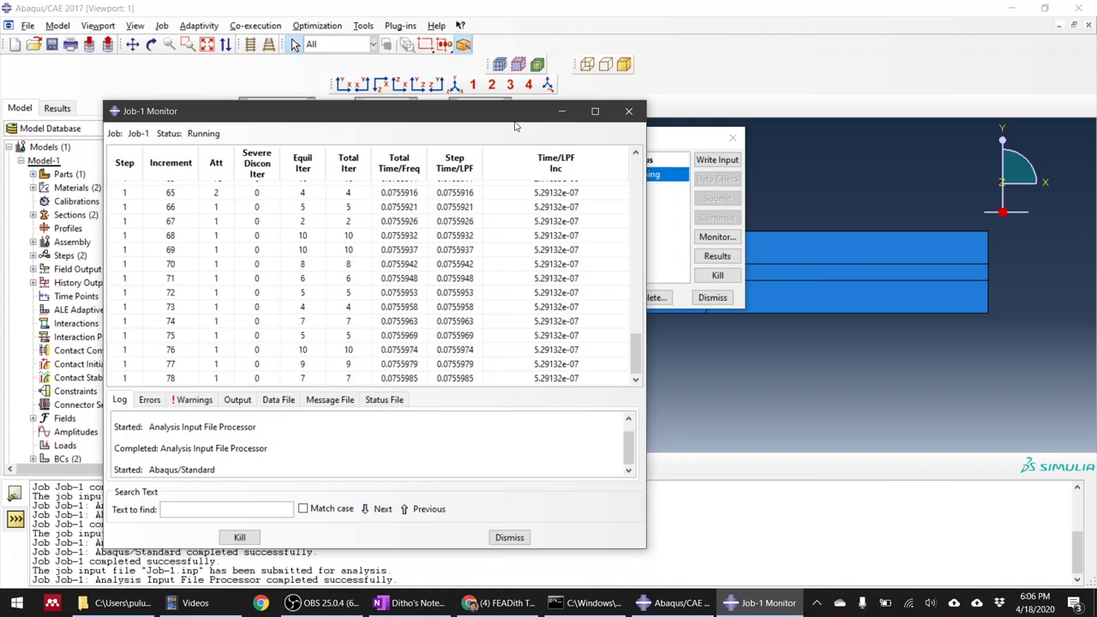
click(256, 57)
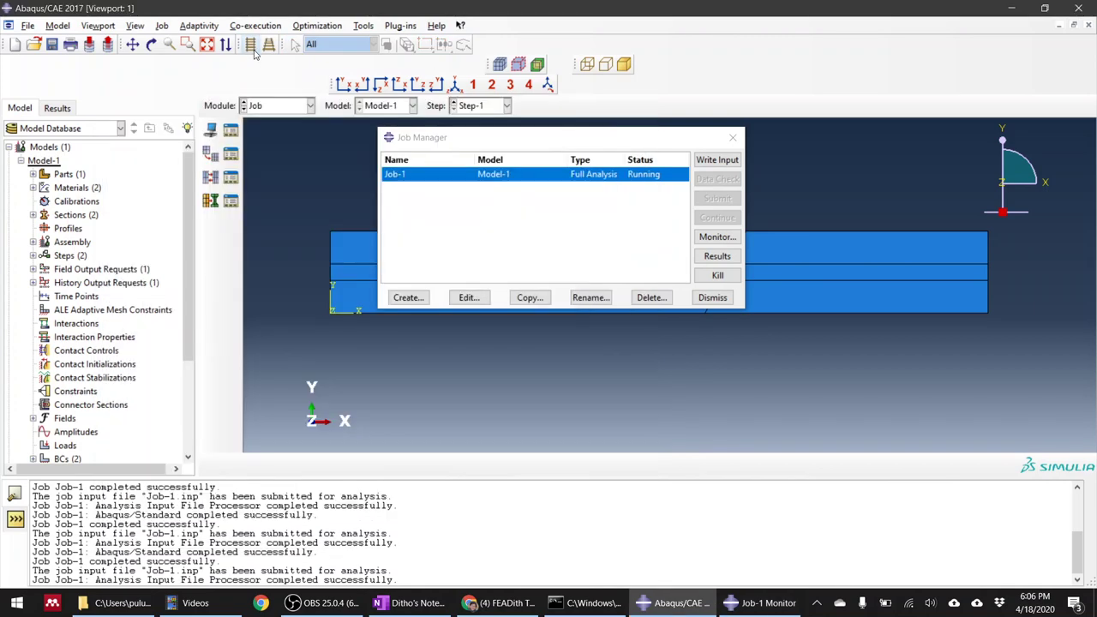
Step: Inspect Step-1's incrementation and stabilization settings, discarding any changes without saving
click(265, 105)
click(273, 161)
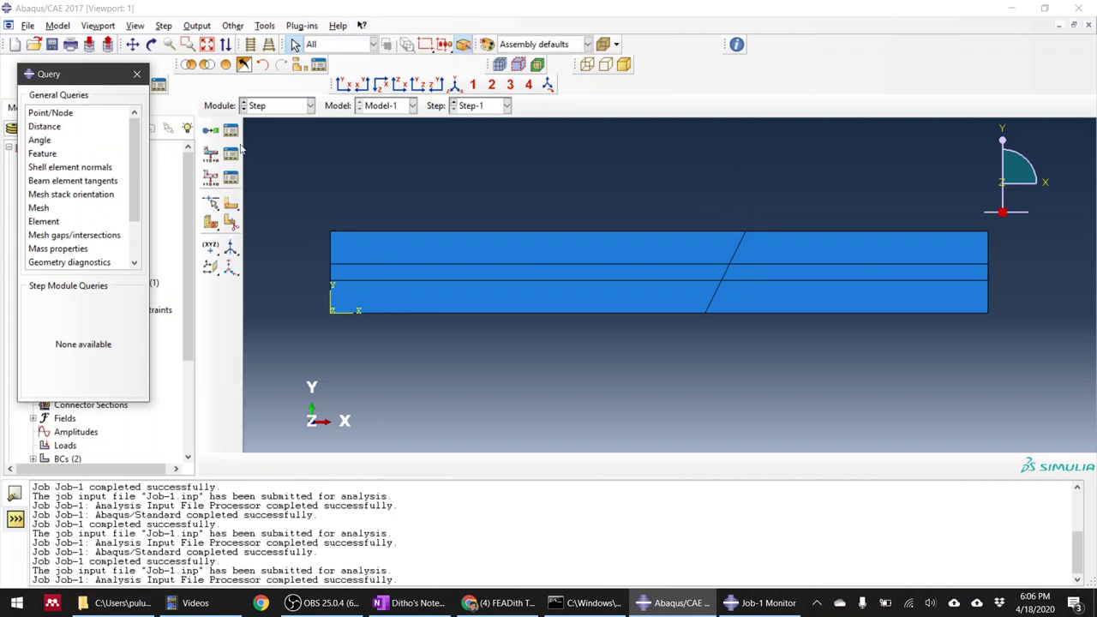
double_click(215, 363)
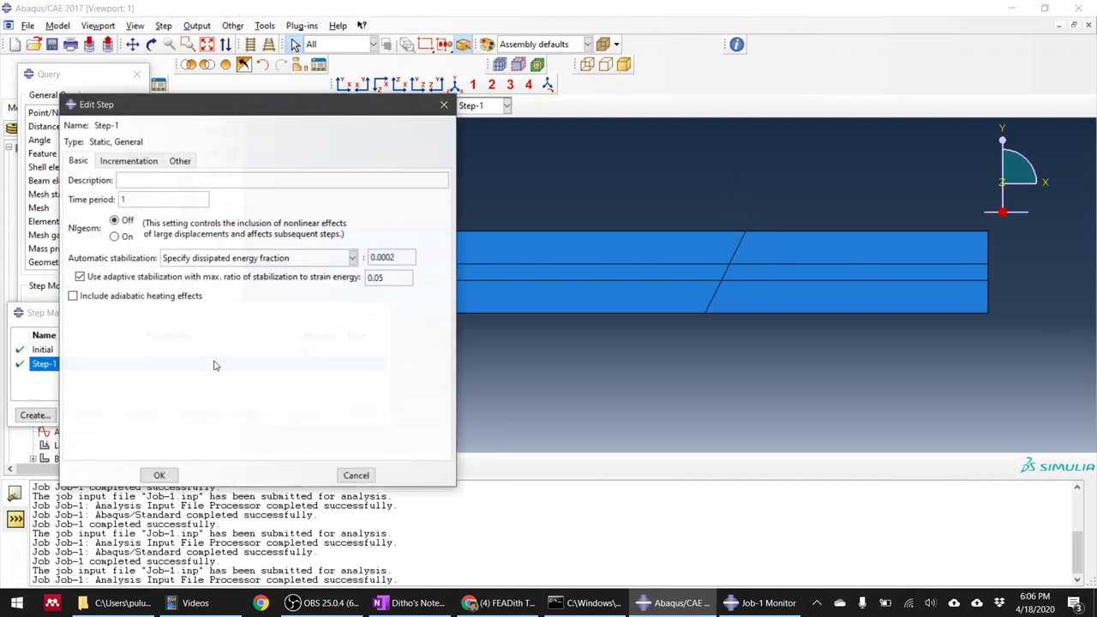
click(137, 161)
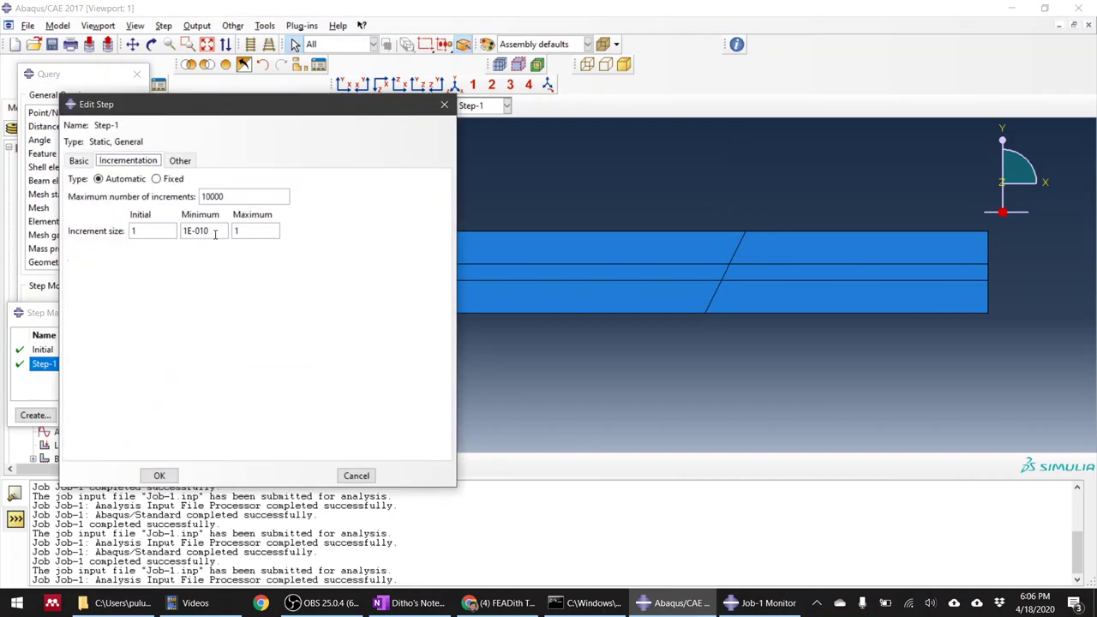
click(358, 476)
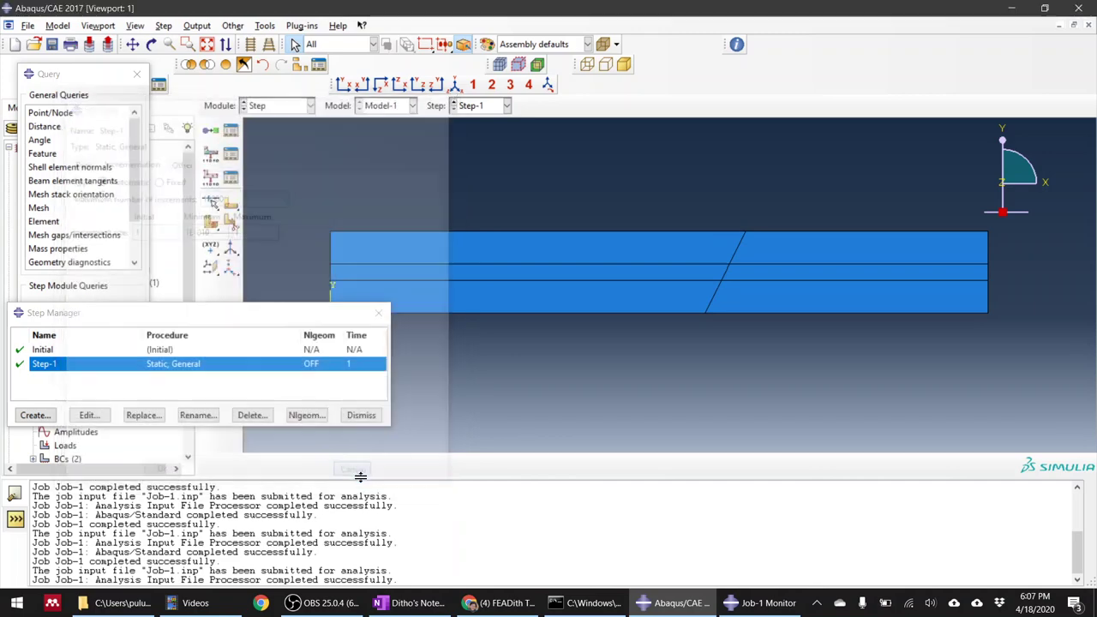
double_click(210, 372)
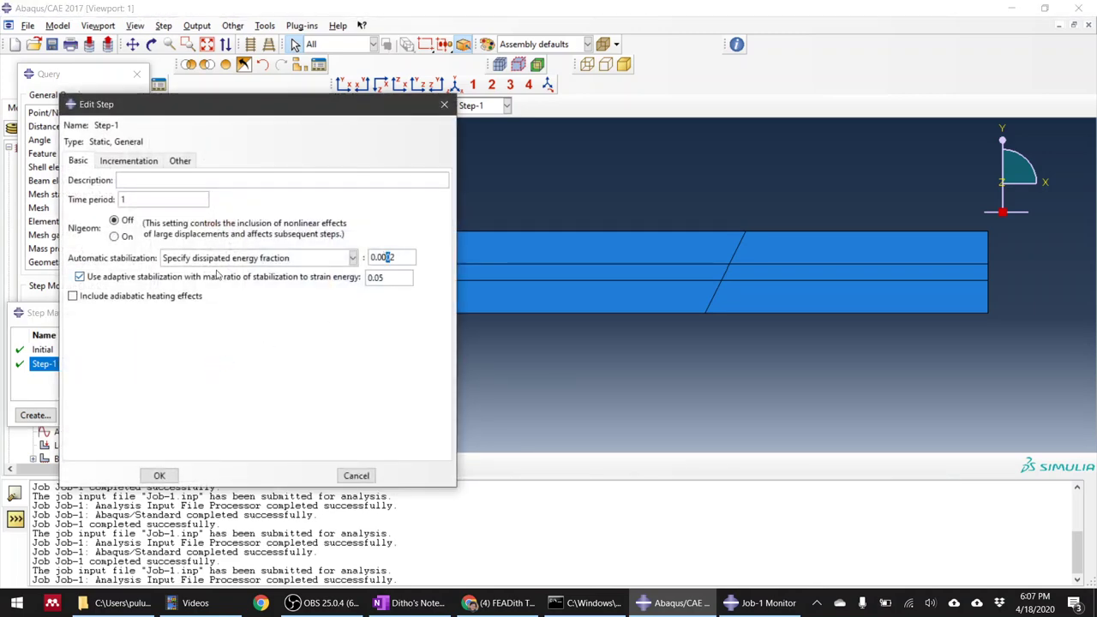
drag(389, 265, 394, 258)
click(352, 475)
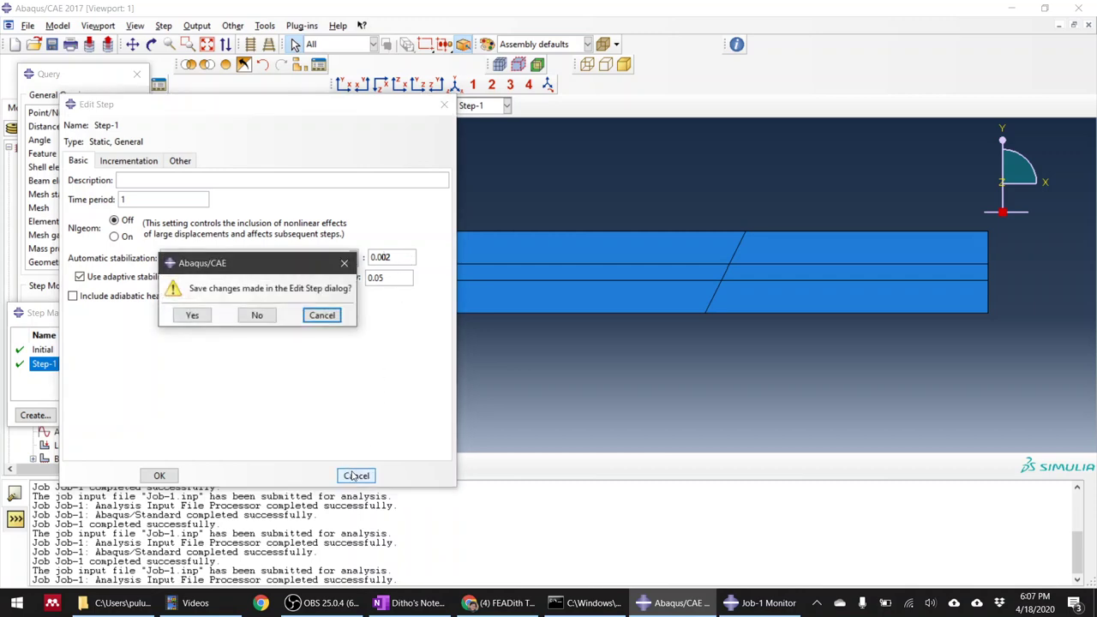
click(256, 316)
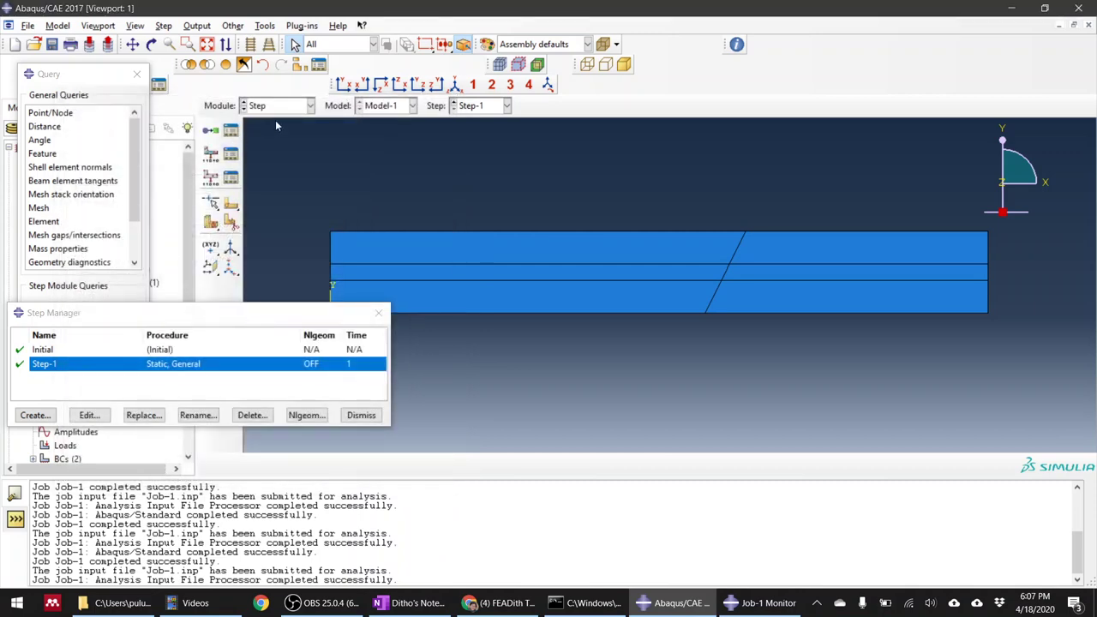
Step: Open the Job-1 progress monitor from the Job module's Job Manager
click(274, 105)
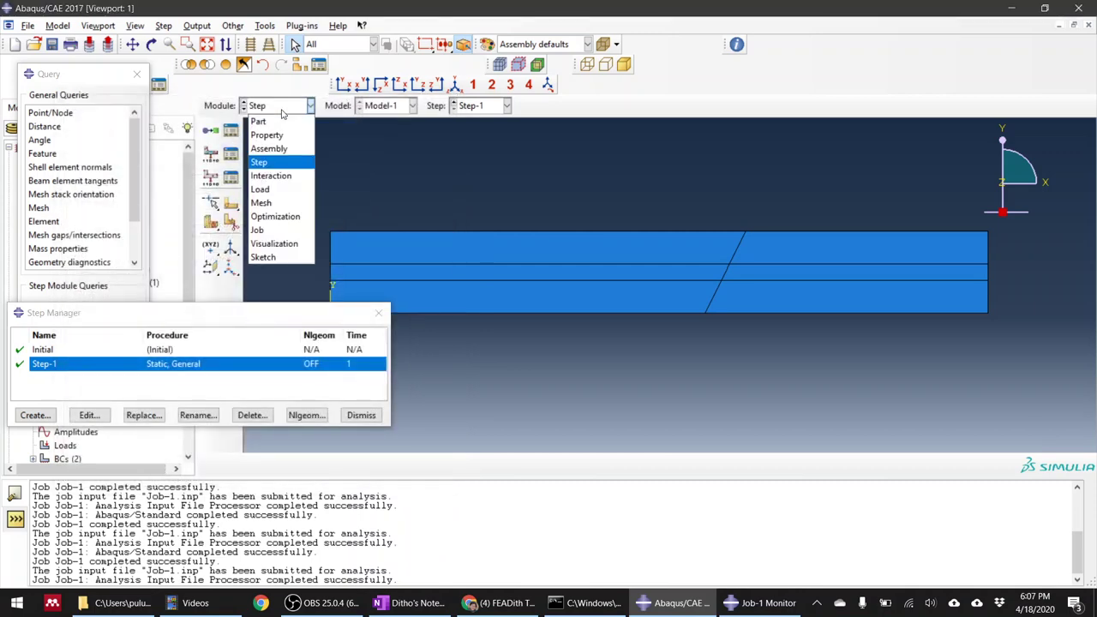
click(281, 228)
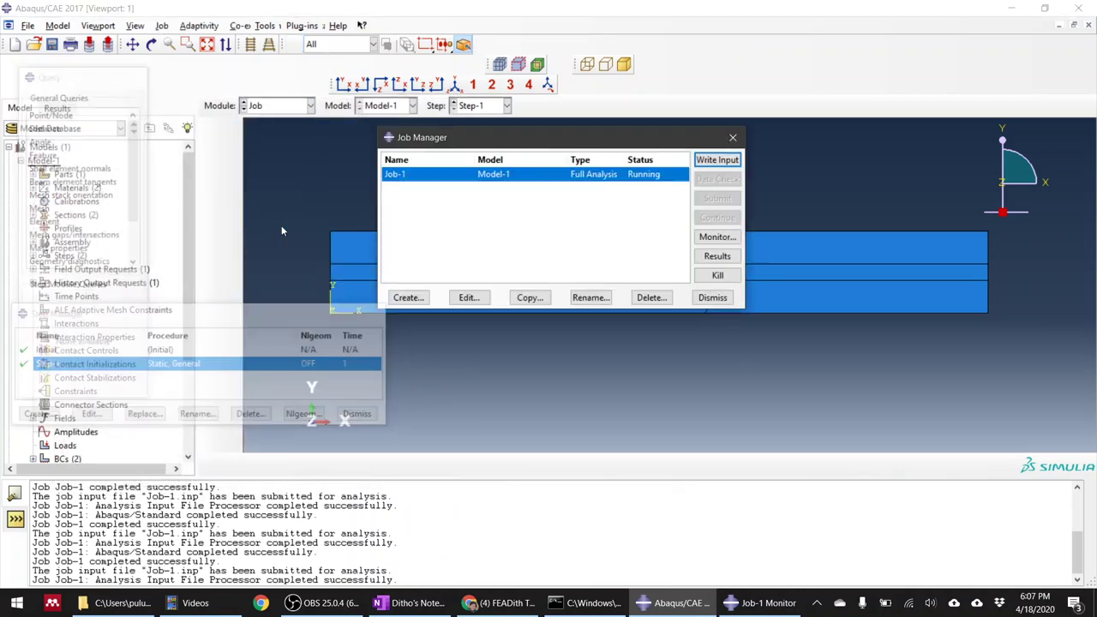
click(718, 237)
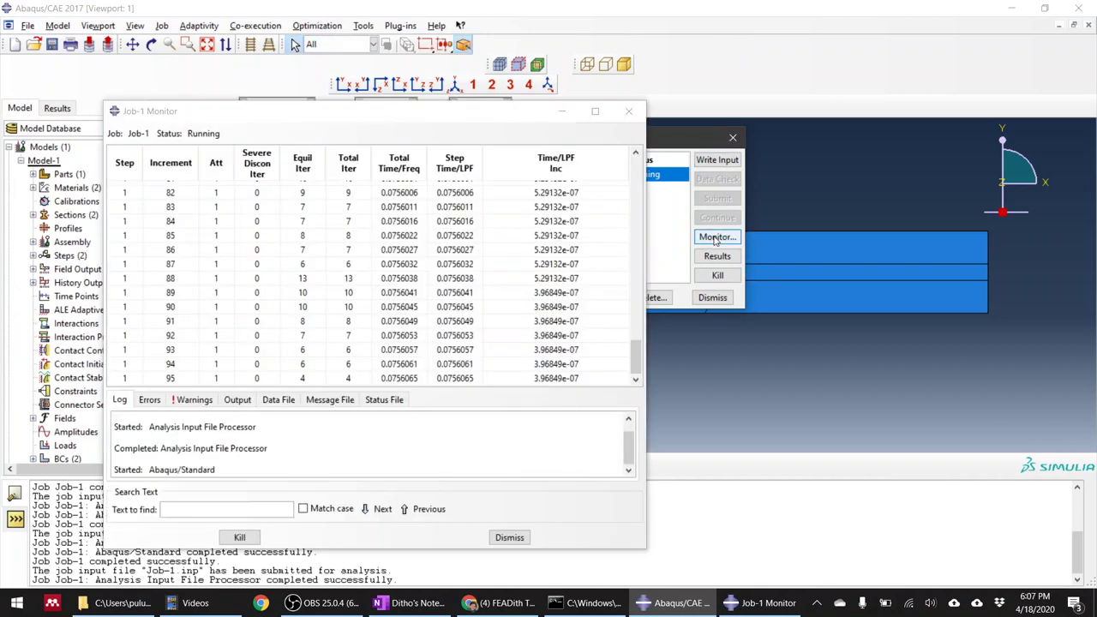
Step: Watch Job-1 finish at increment 216, total time 1, then dismiss its monitor
drag(526, 115, 482, 95)
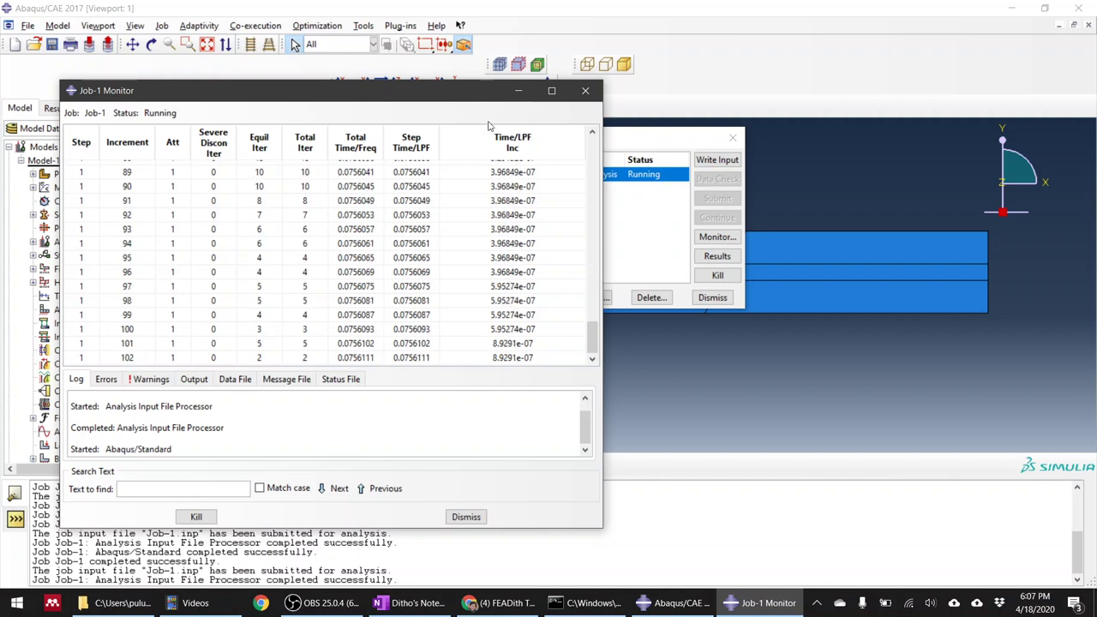
click(347, 605)
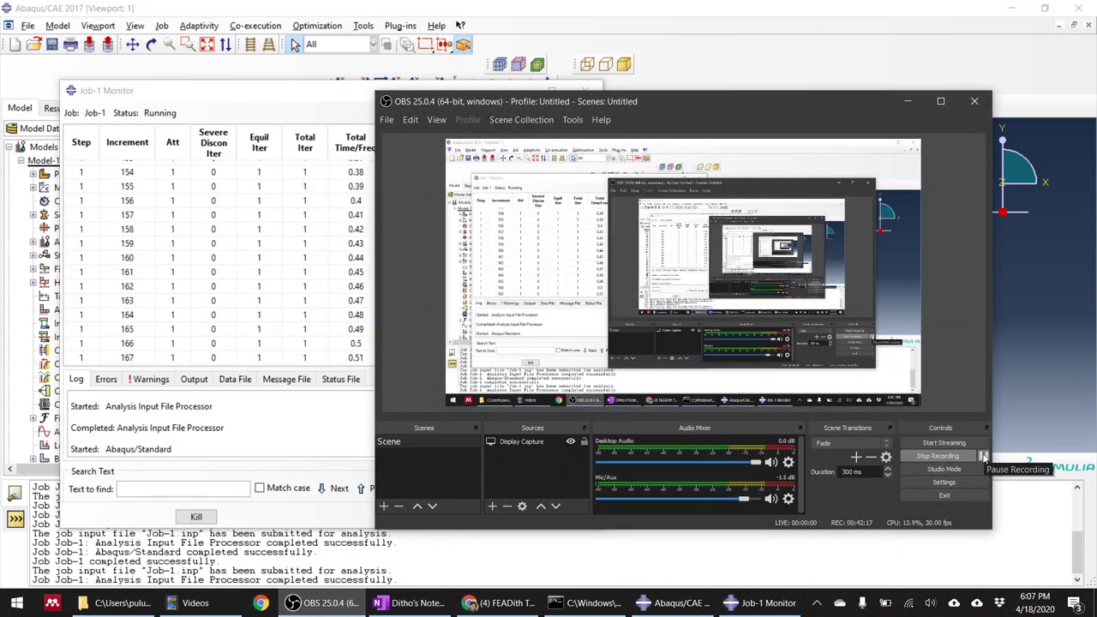
click(304, 286)
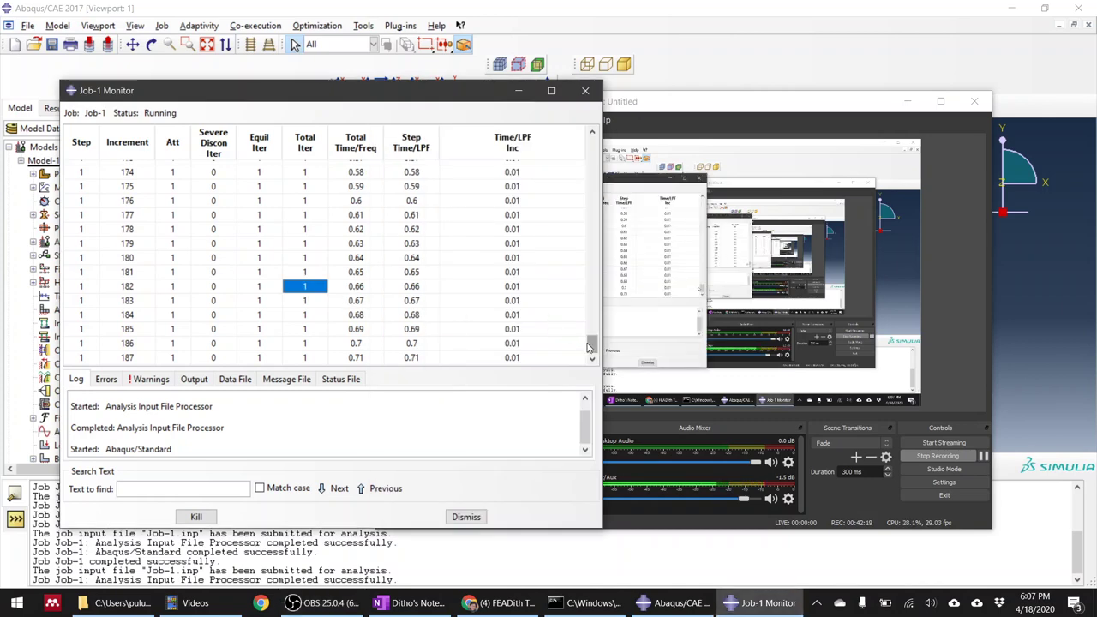
drag(591, 344, 592, 283)
drag(592, 339, 590, 364)
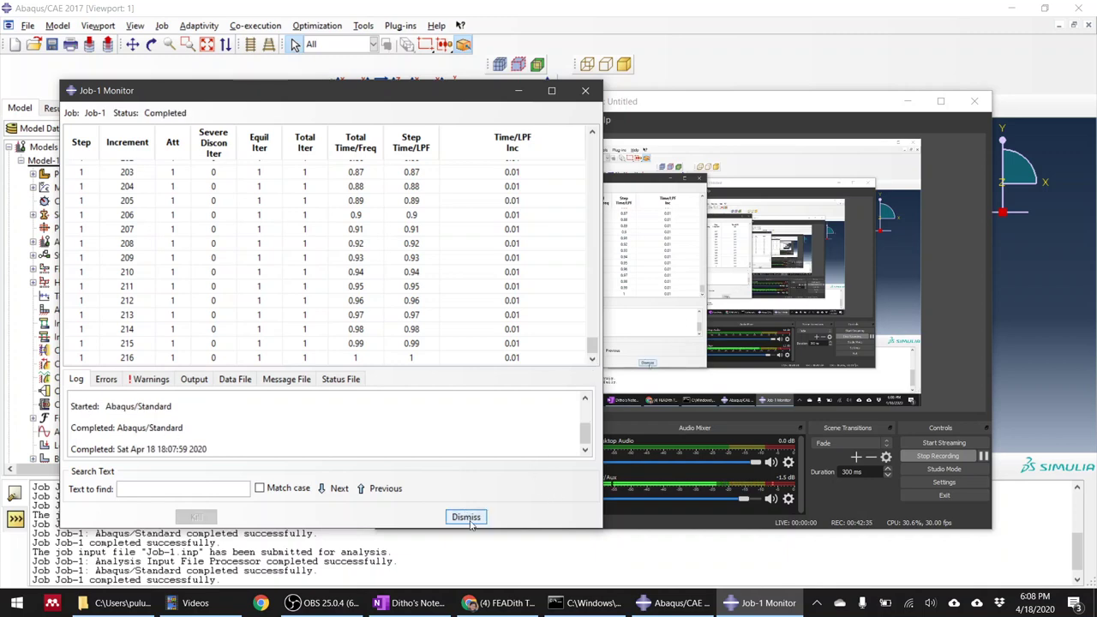
click(468, 514)
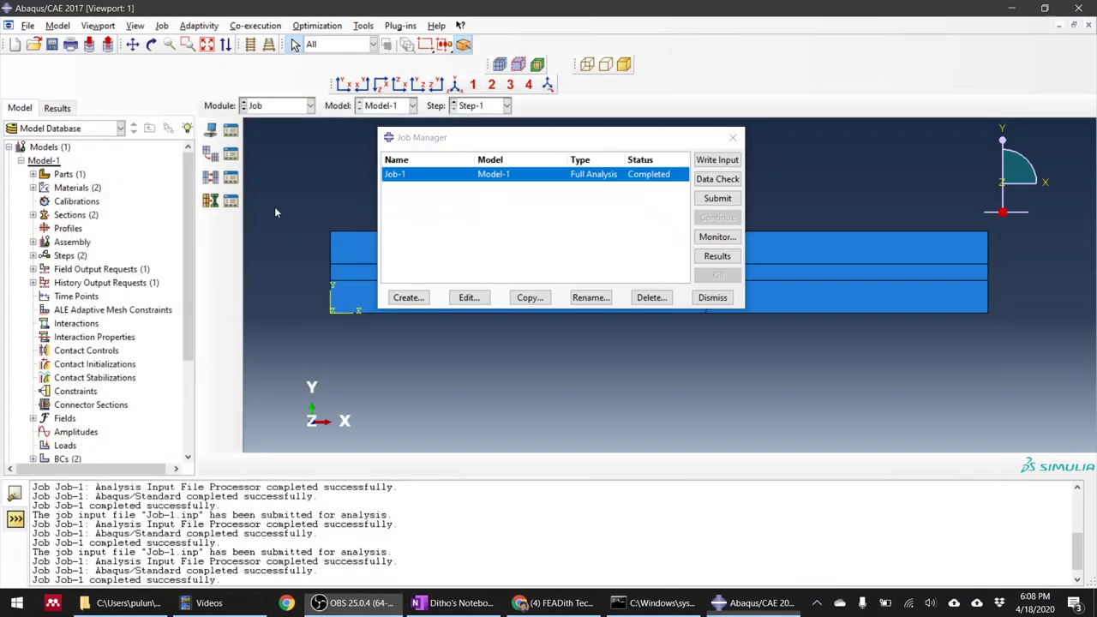
click(274, 207)
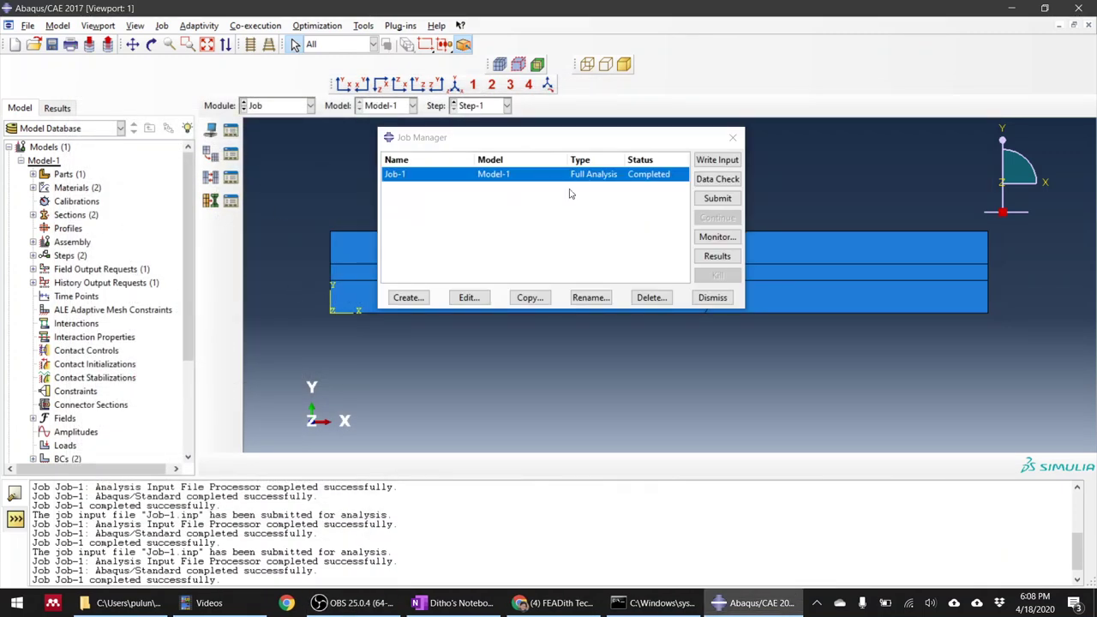
Step: Open Job-1's results, plot contours on the deformed shape, and animate the time history
click(718, 255)
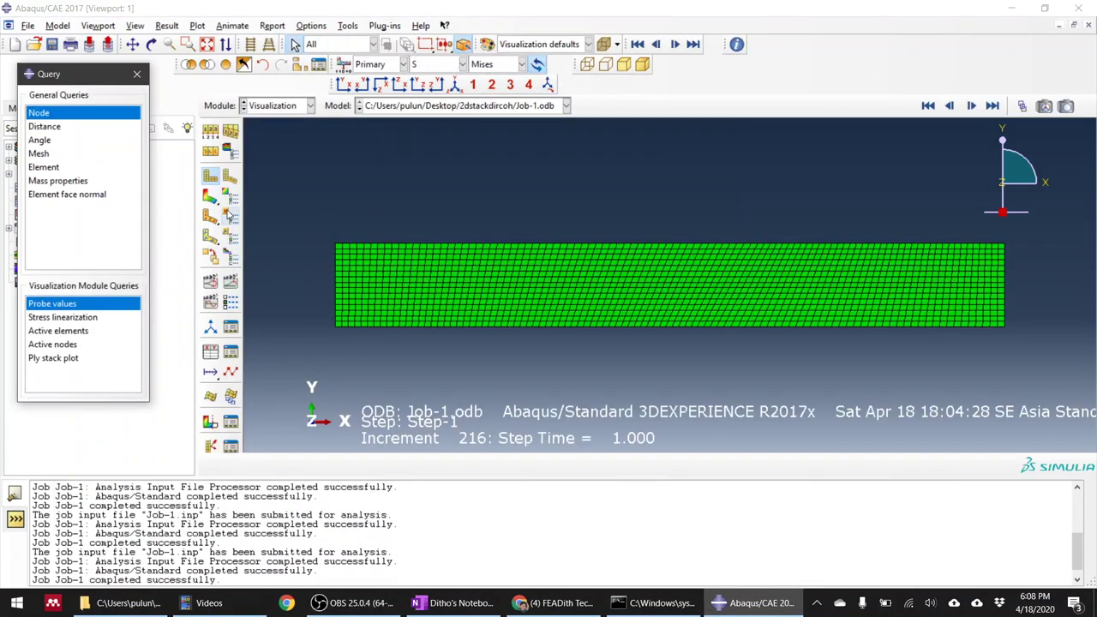
click(211, 197)
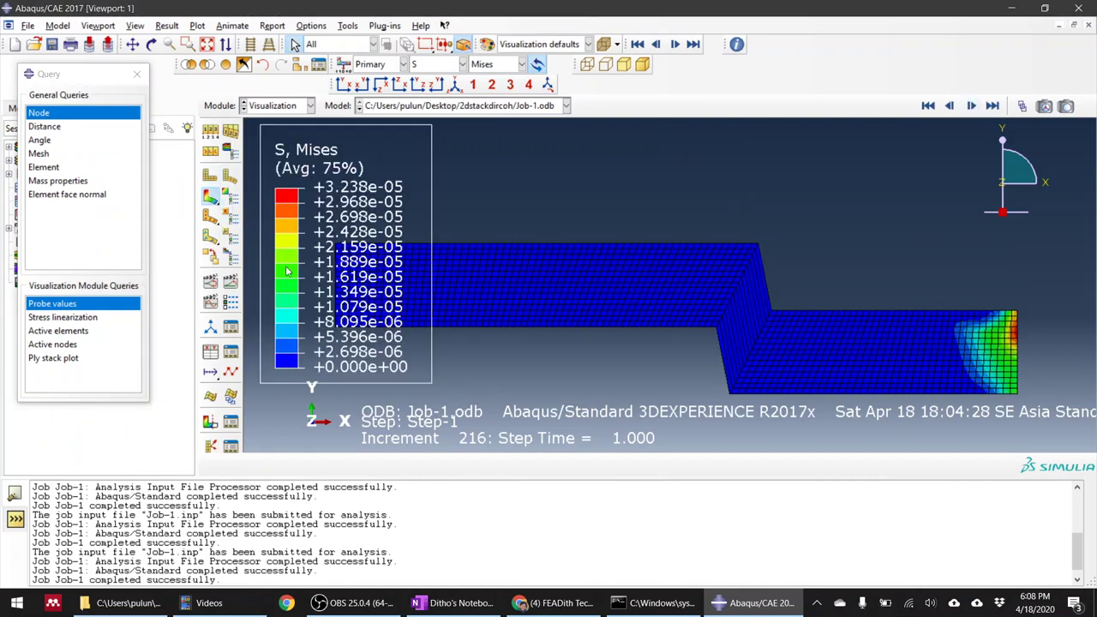
click(236, 286)
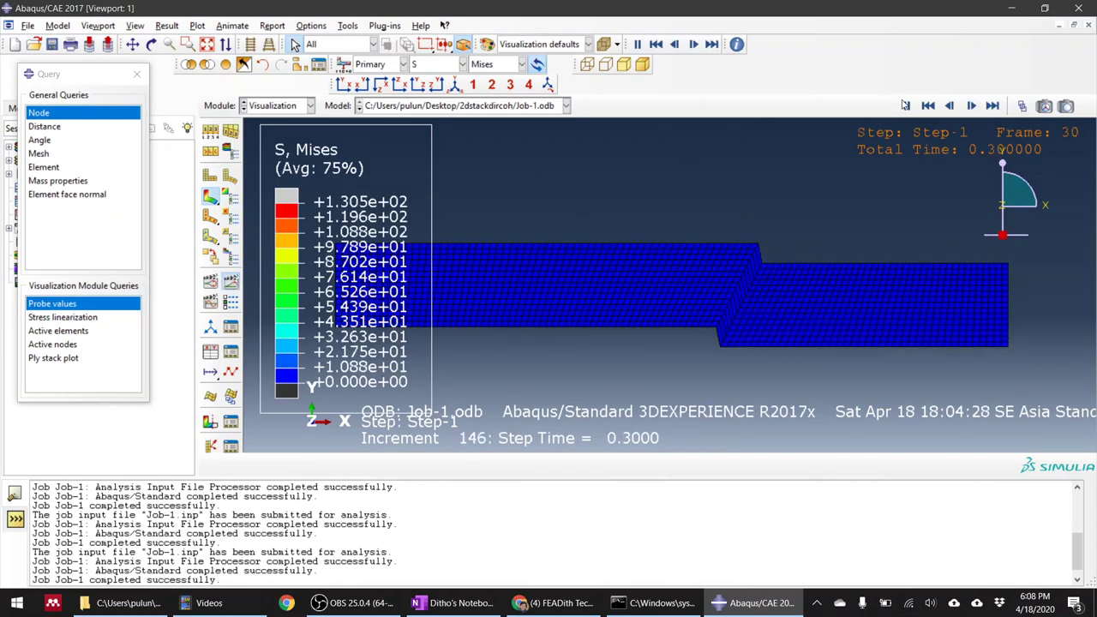
Step: Stop the animation and step through the frames to frame 14 (step time 0.14)
click(928, 106)
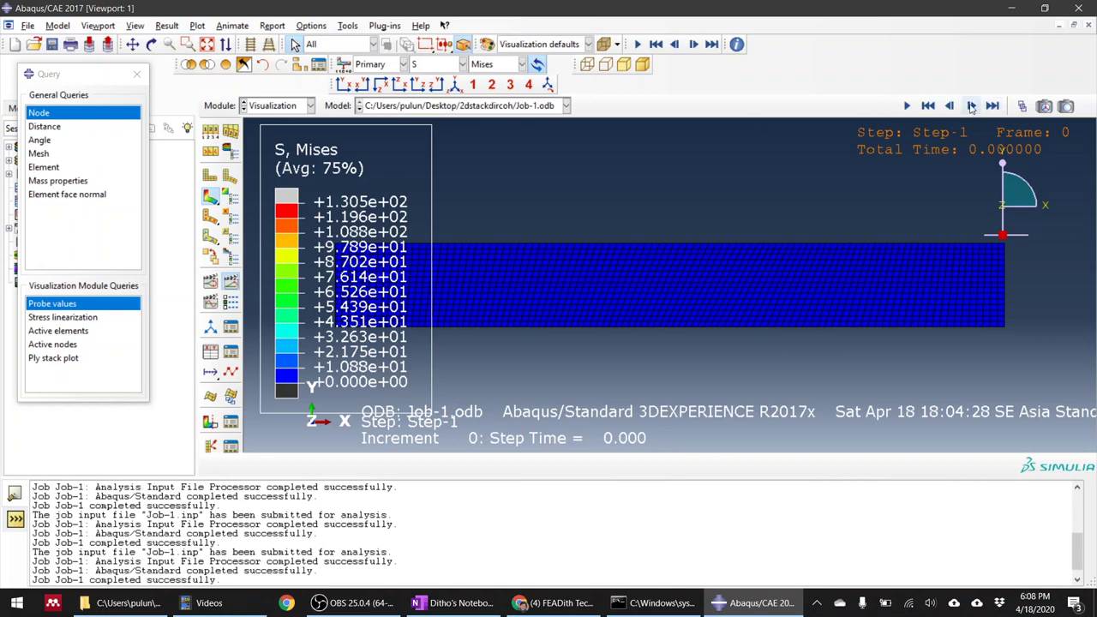
click(972, 106)
click(972, 106)
click(972, 106)
click(972, 106)
click(972, 106)
click(972, 106)
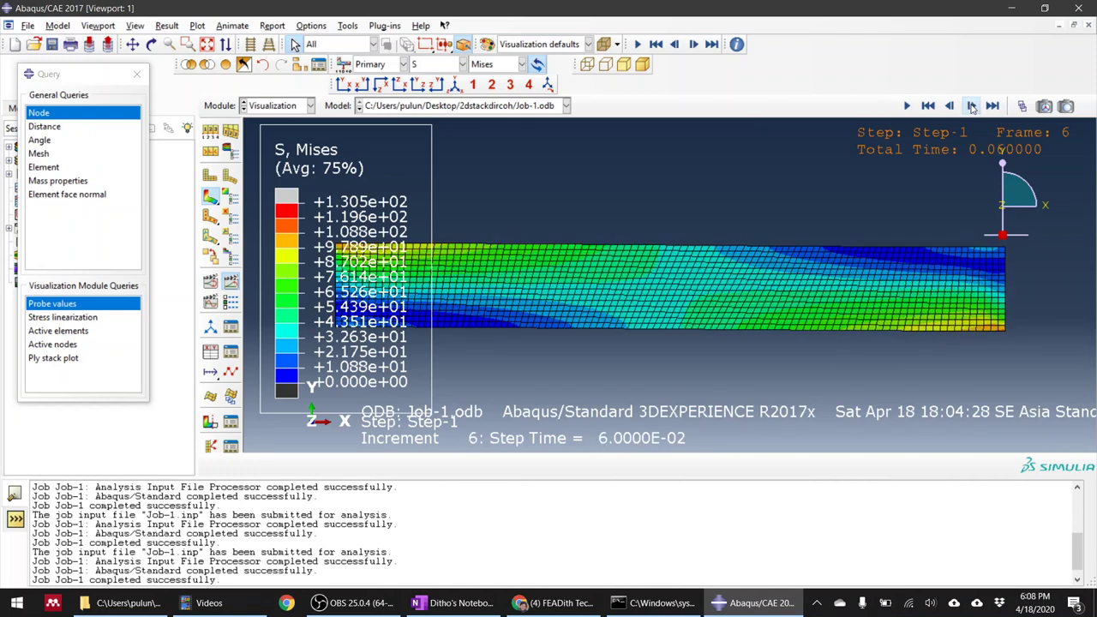
click(972, 106)
click(972, 106)
click(952, 106)
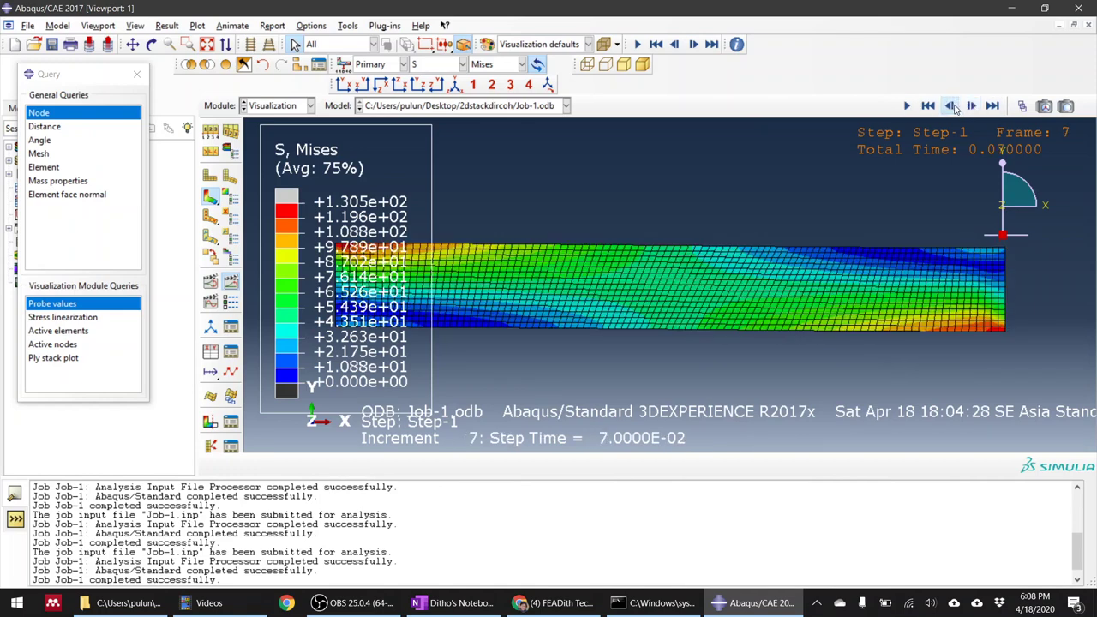
click(972, 107)
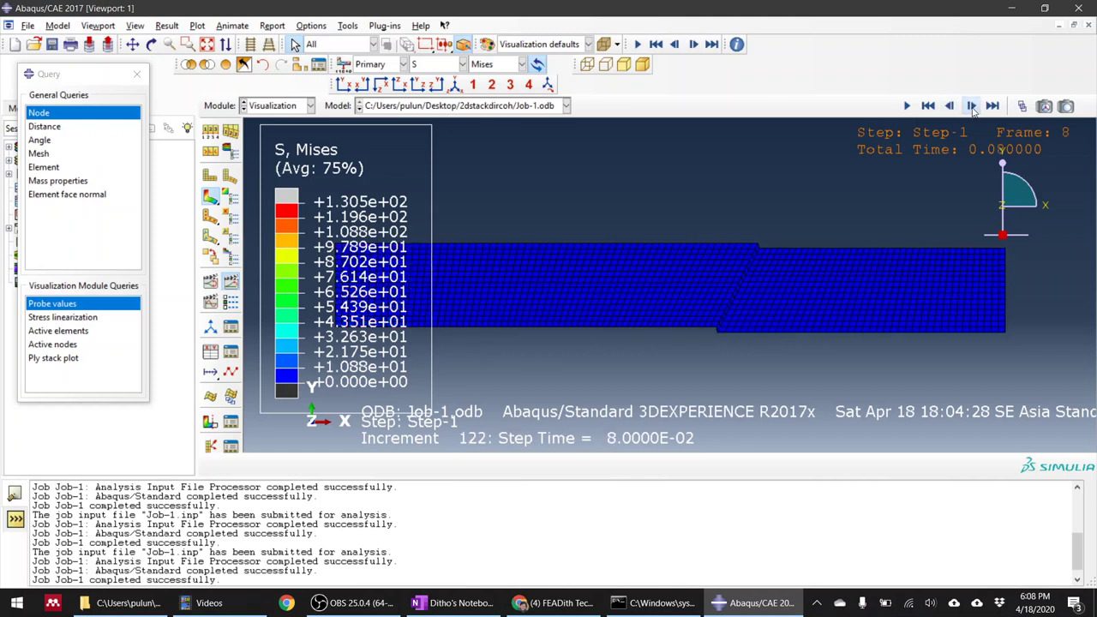
click(972, 106)
click(972, 107)
click(972, 107)
click(972, 107)
click(972, 106)
click(972, 106)
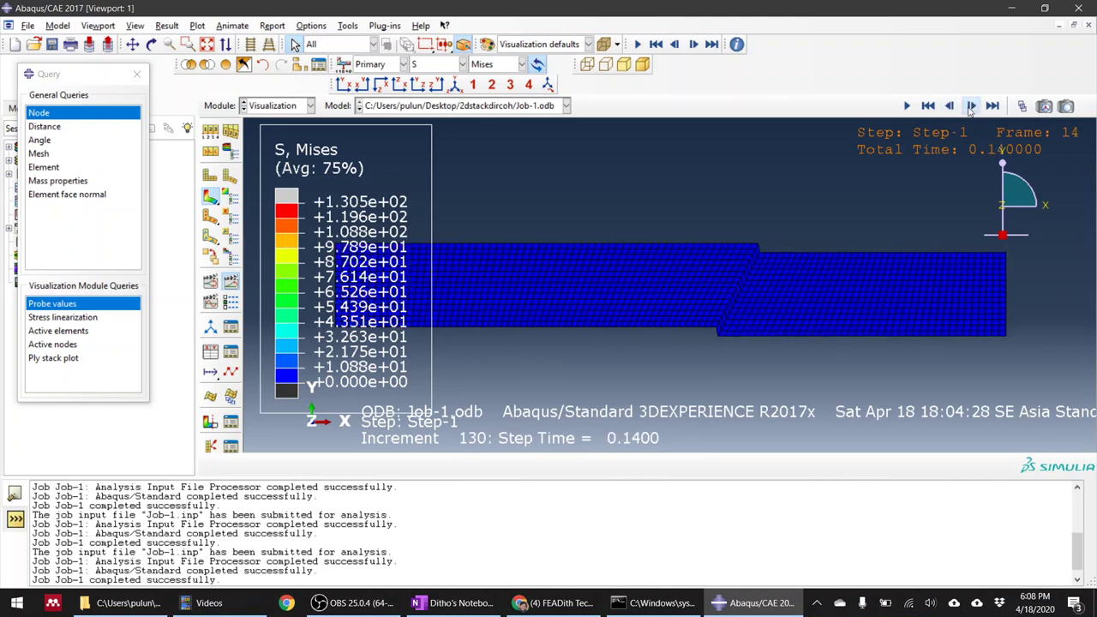
scroll(856, 317, down, 3)
scroll(916, 297, up, 1)
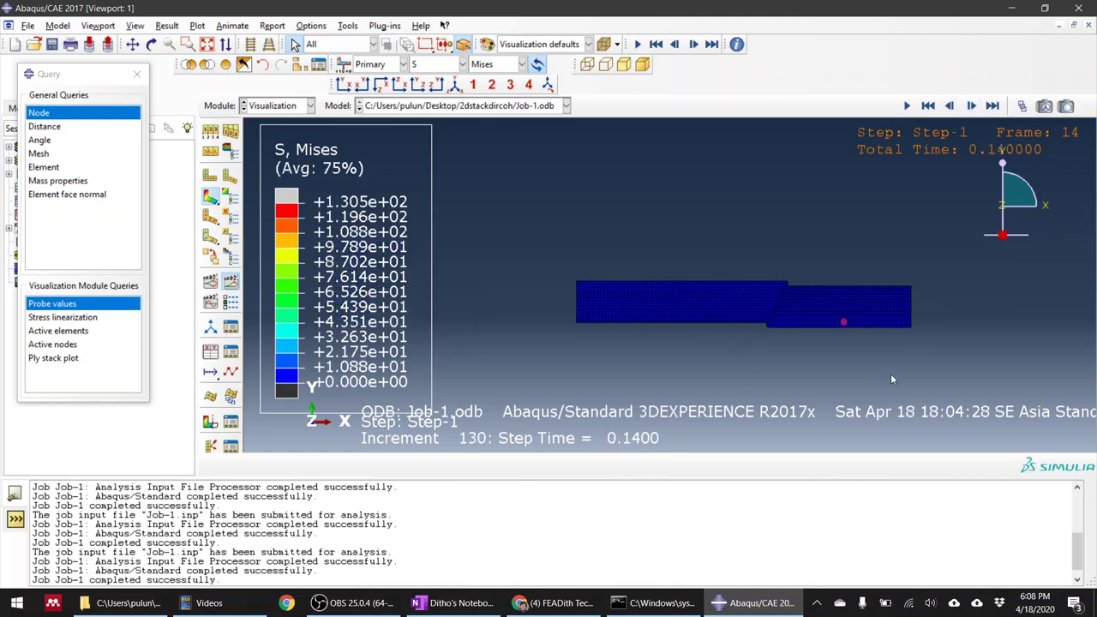
scroll(940, 359, up, 1)
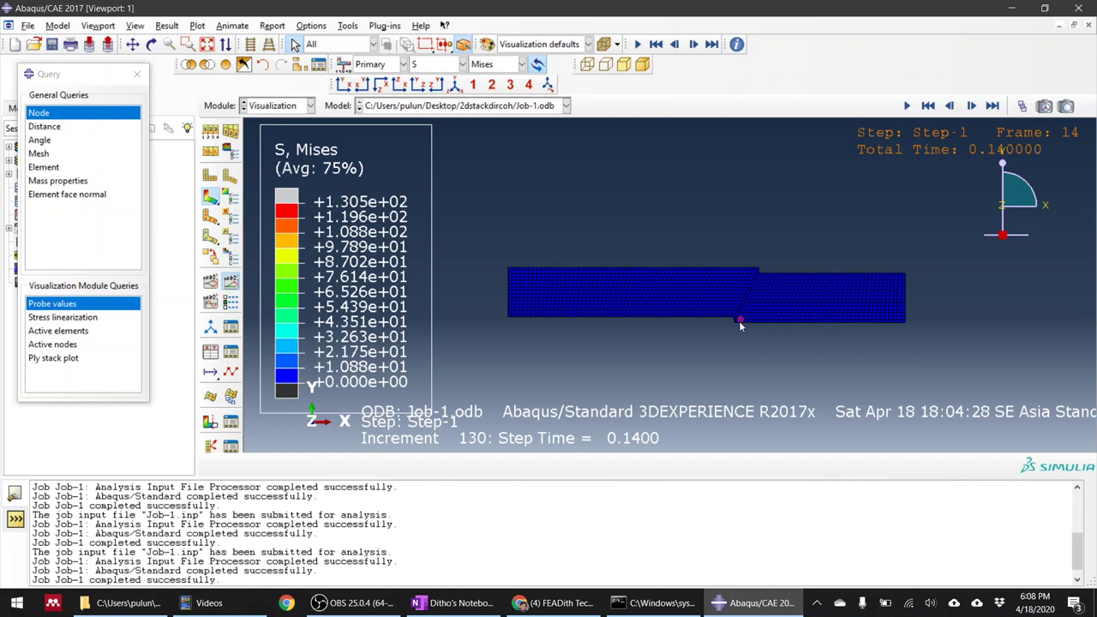
scroll(493, 326, down, 2)
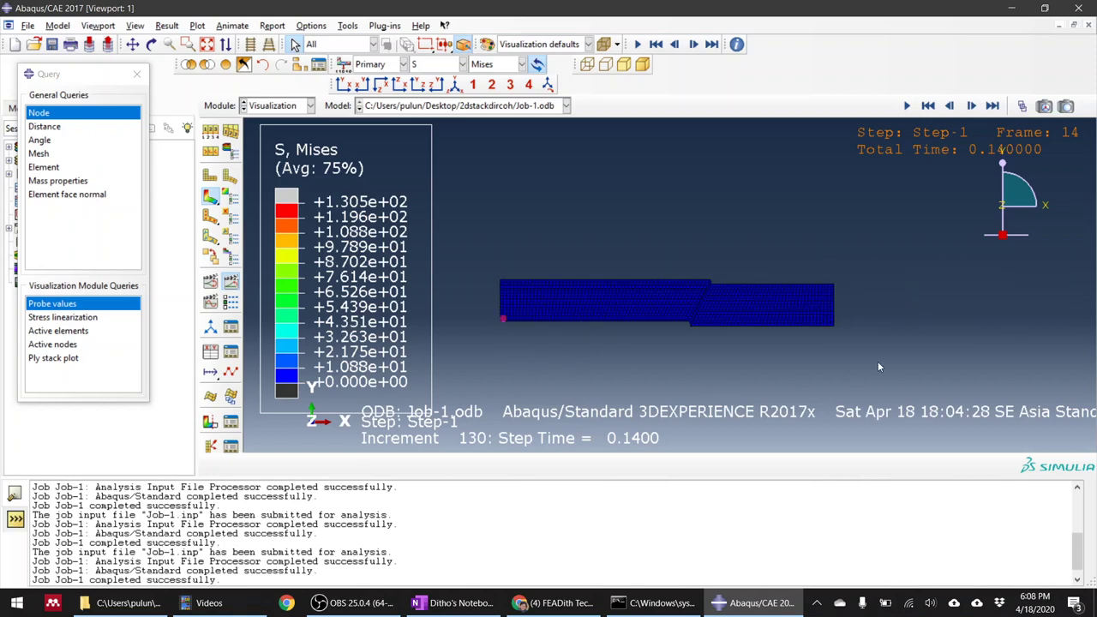
scroll(490, 307, up, 3)
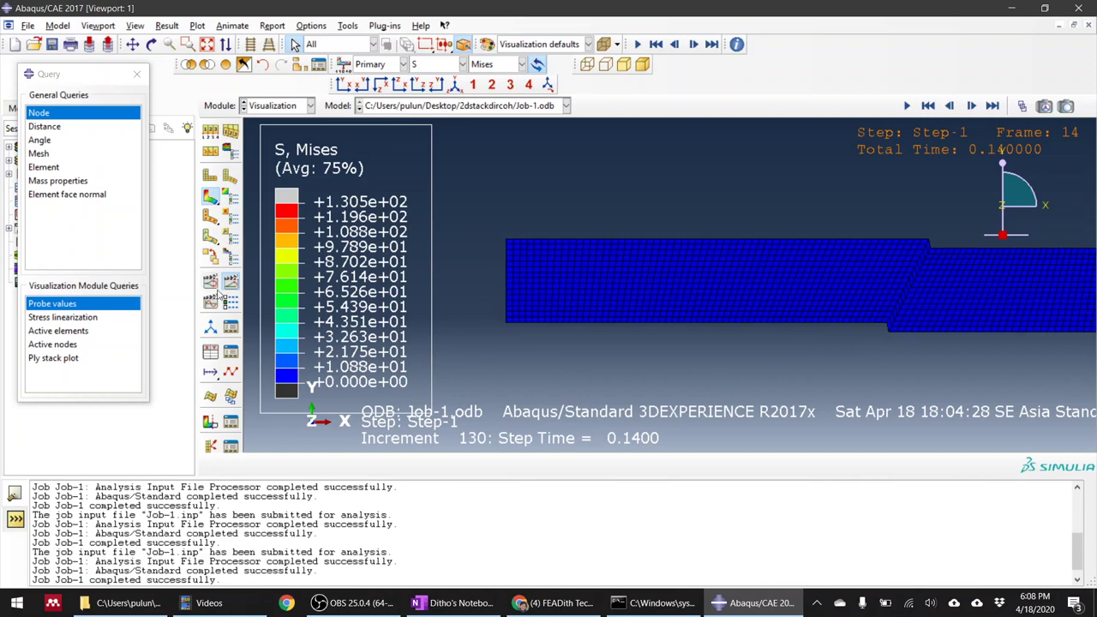
click(211, 355)
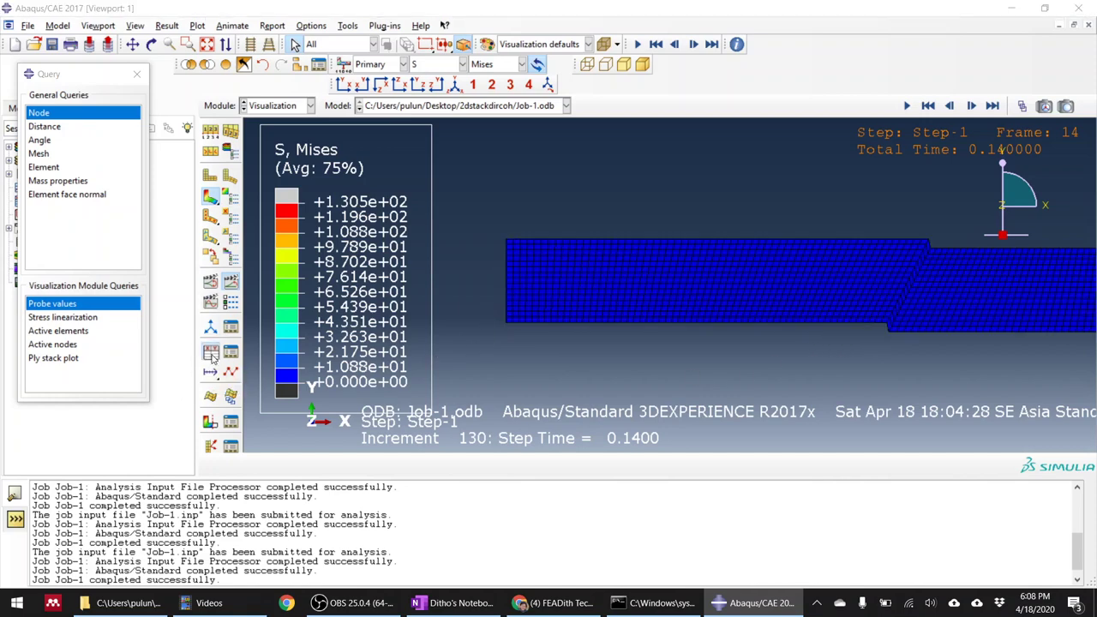
Step: Set up XY data from ODB field output with the RF2 reaction force at Unique Nodal positions
click(60, 196)
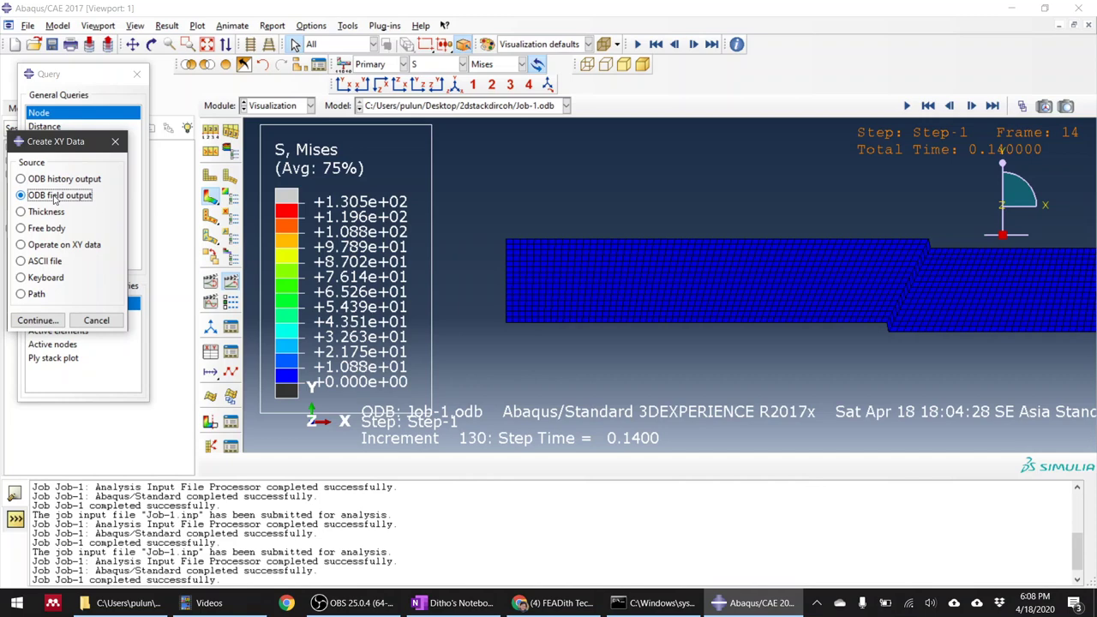
click(38, 321)
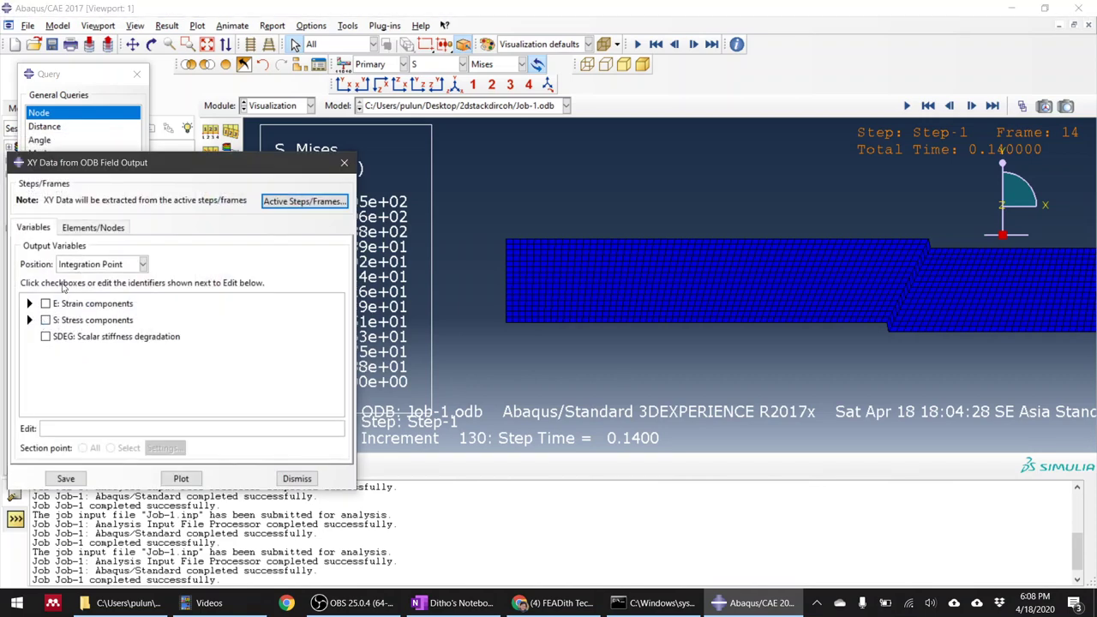
click(103, 266)
click(107, 306)
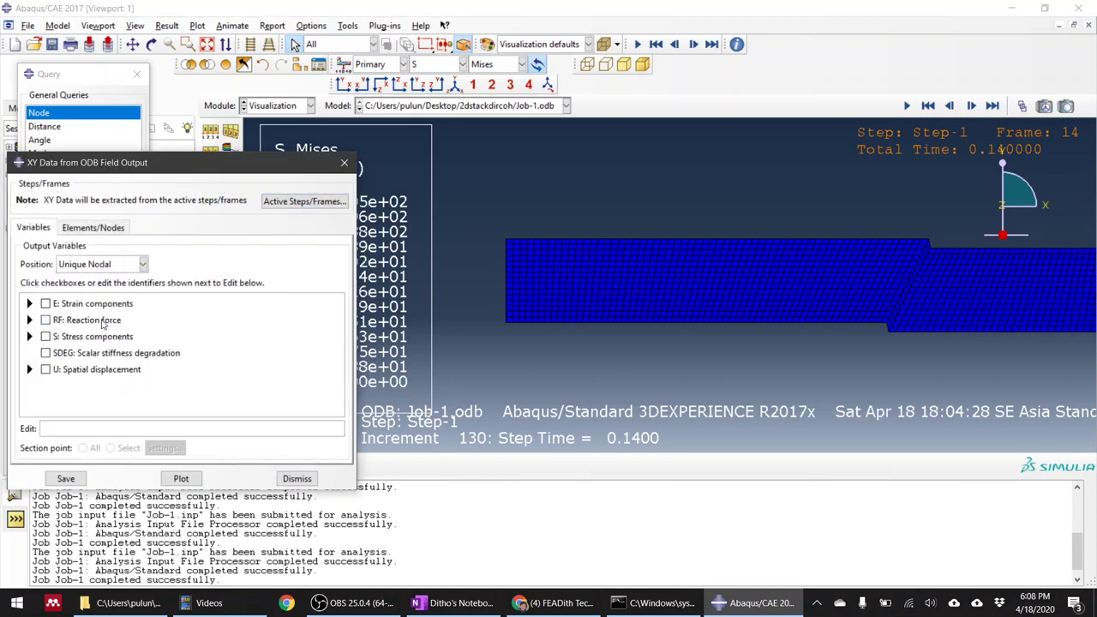
click(30, 320)
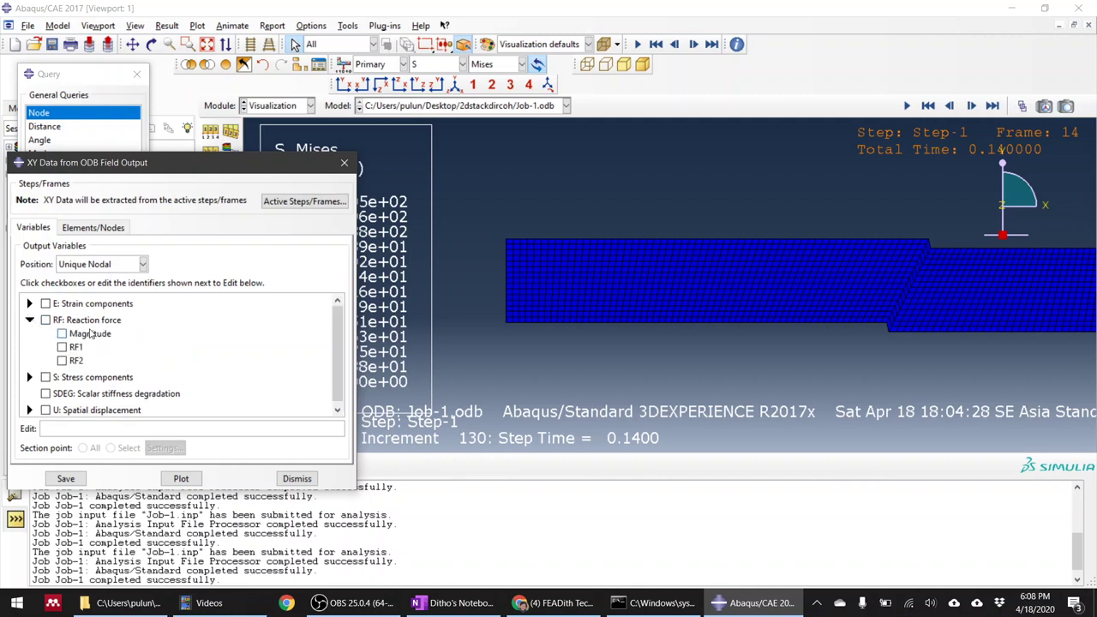
scroll(515, 257, down, 2)
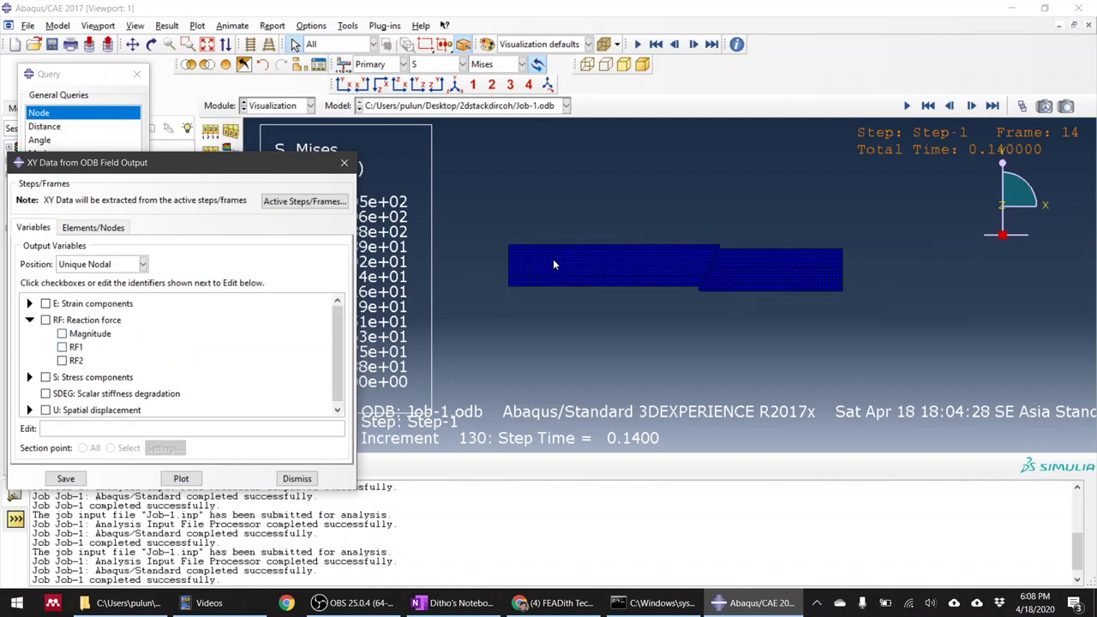
click(62, 363)
Step: Pick the 16 nodes along the mesh's left edge and save their RF2 curves with default names
click(100, 228)
click(137, 267)
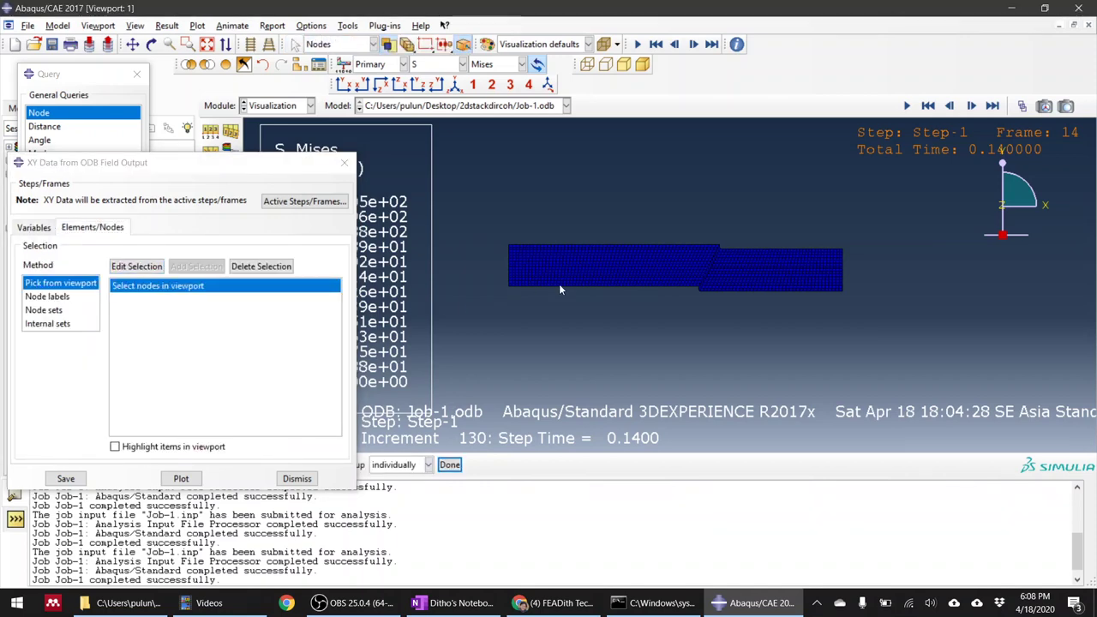
scroll(514, 270, up, 5)
scroll(665, 297, down, 1)
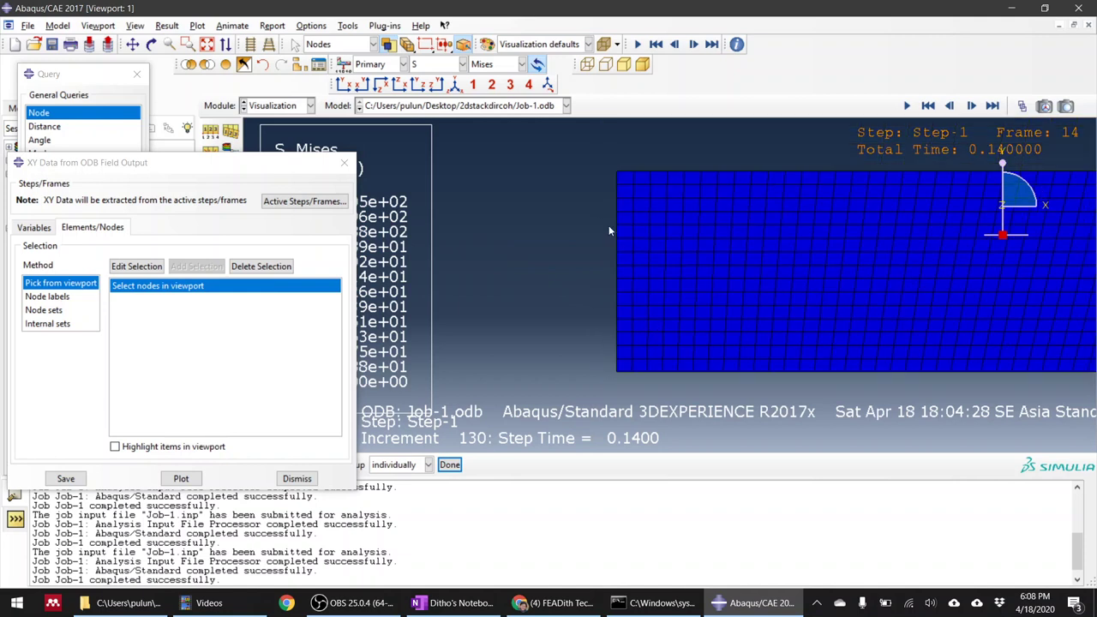
drag(602, 194, 625, 382)
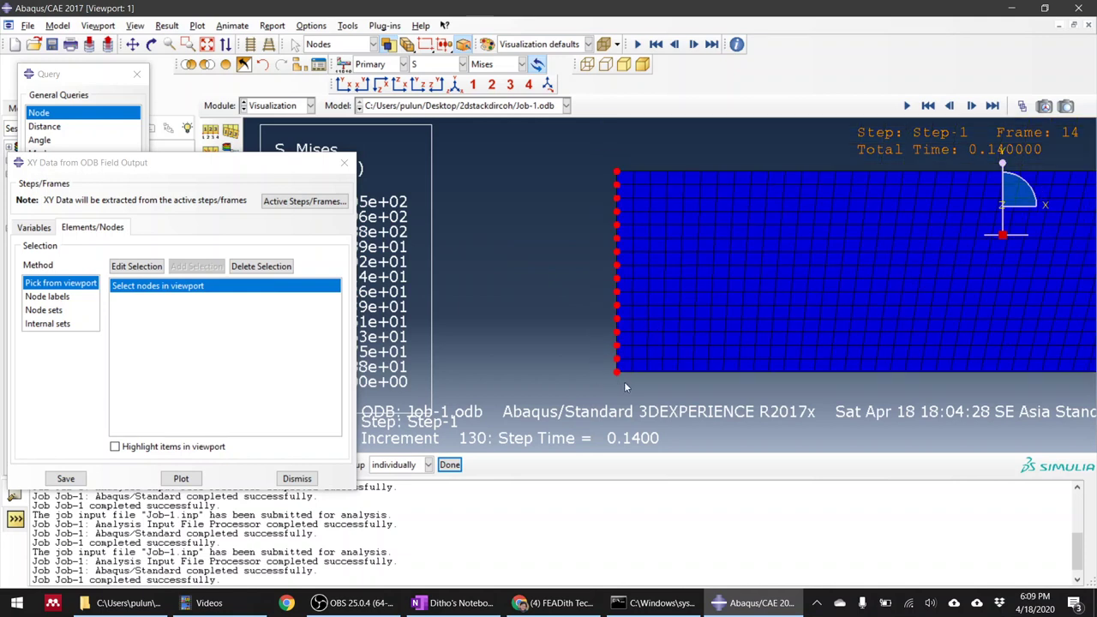
click(449, 465)
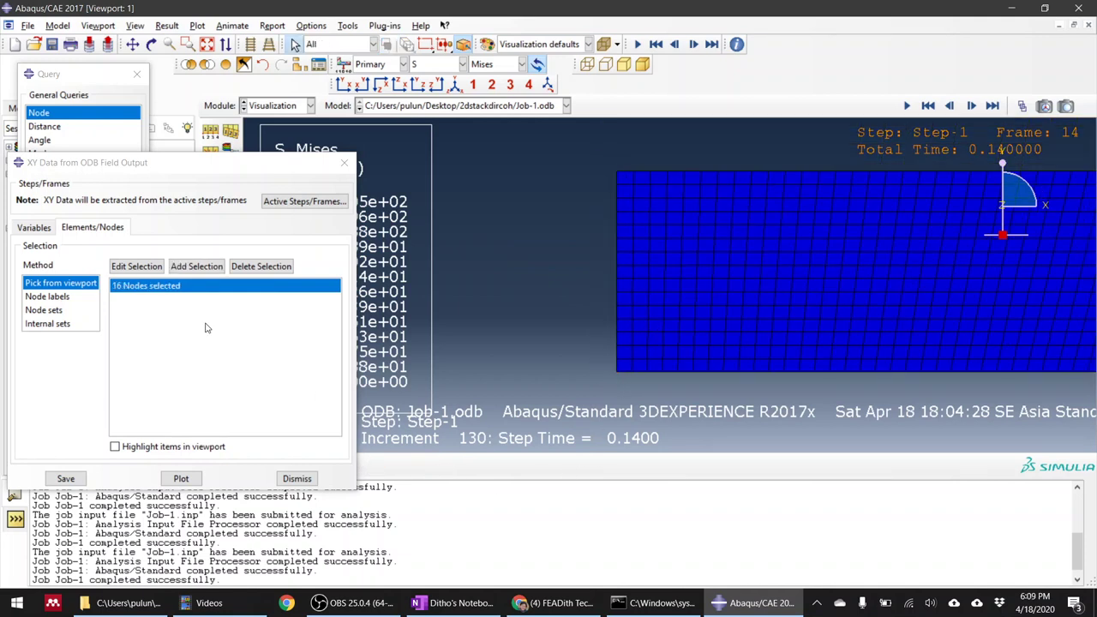
click(66, 478)
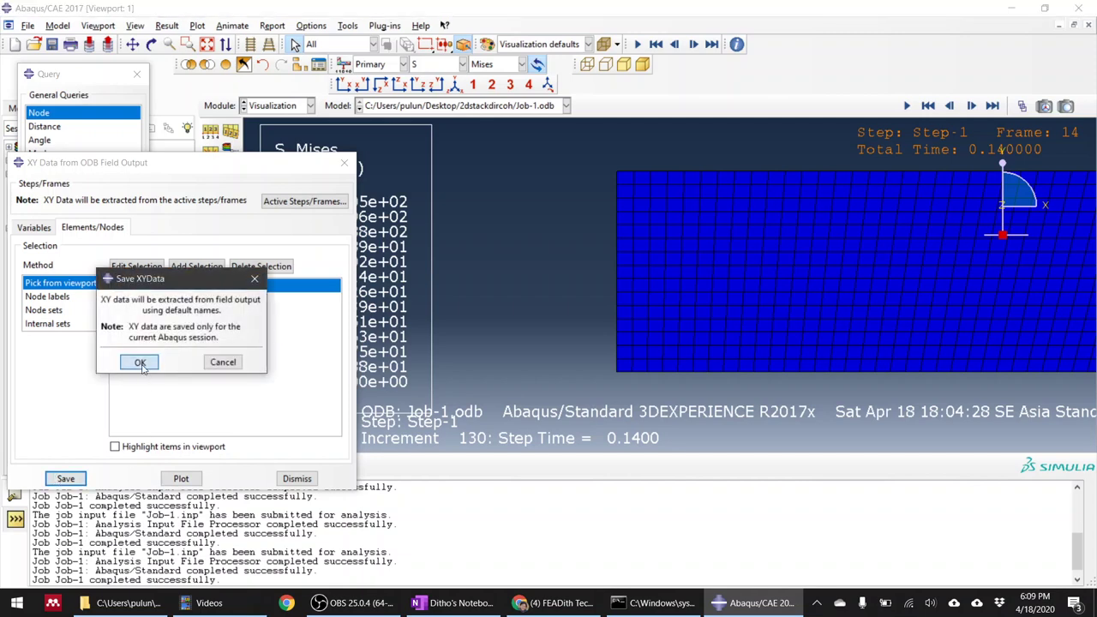
click(139, 362)
drag(198, 167, 386, 179)
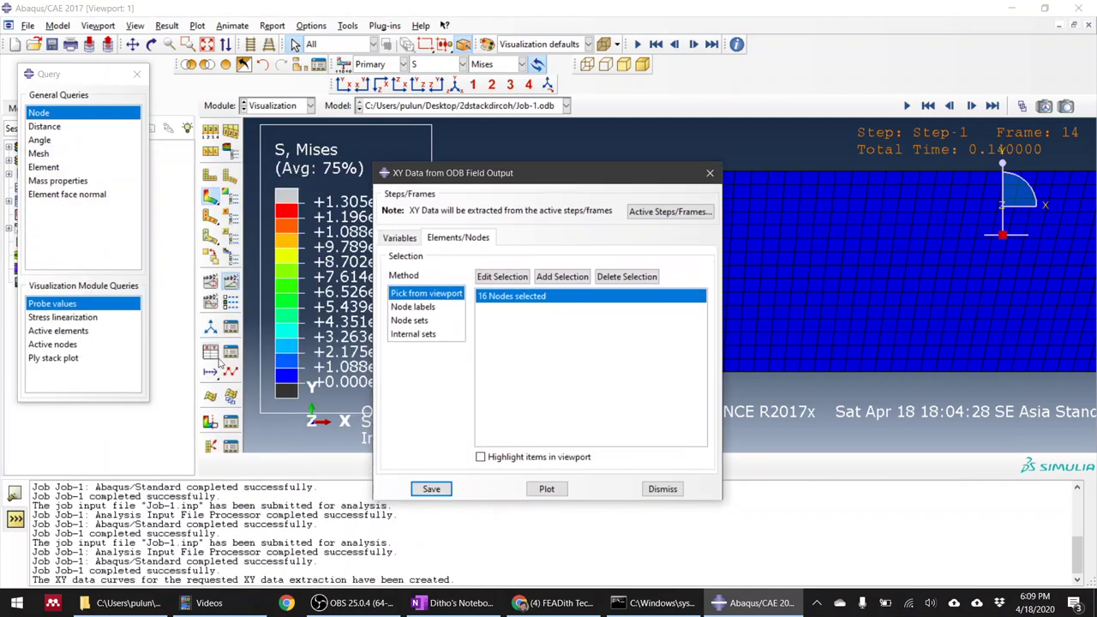
click(211, 352)
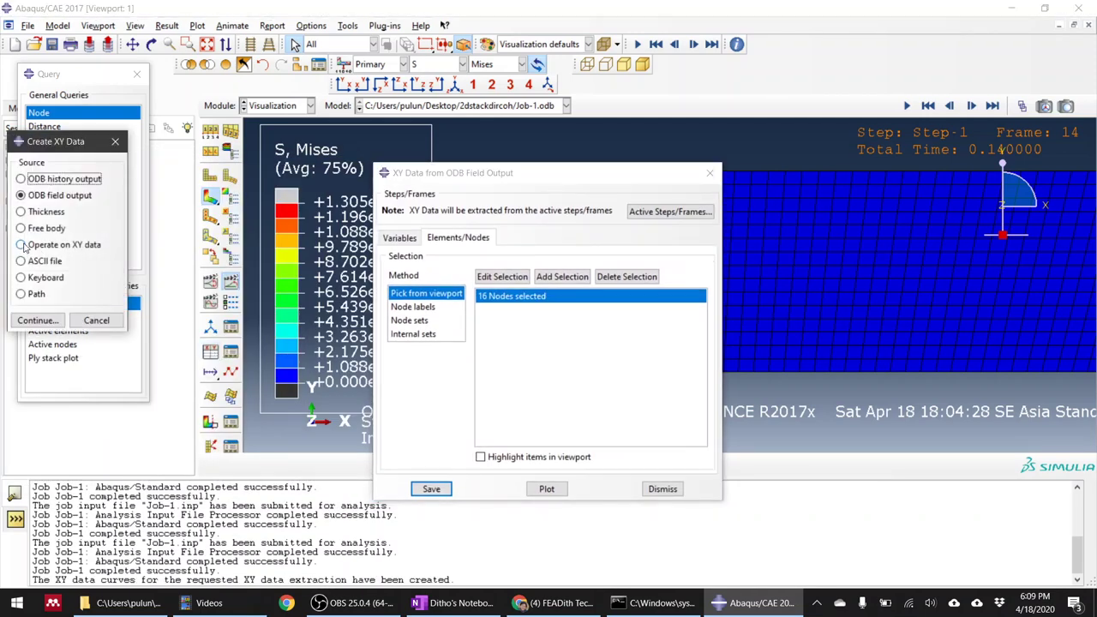
Step: Choose to operate on existing XY data and move the field output dialog aside
click(21, 245)
click(38, 320)
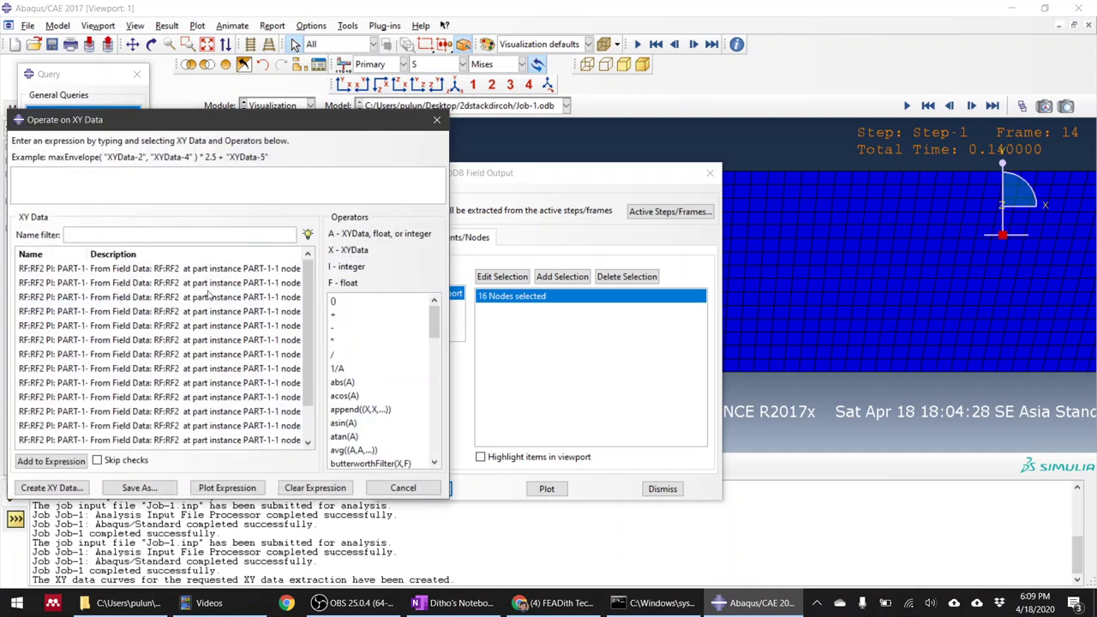
drag(301, 301, 312, 339)
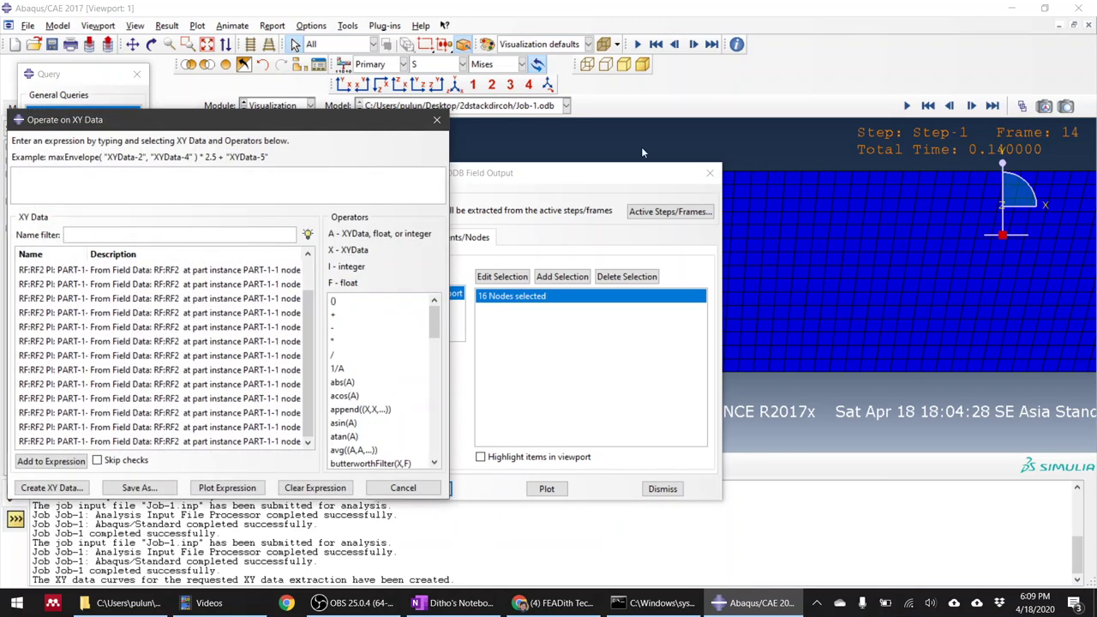
click(742, 194)
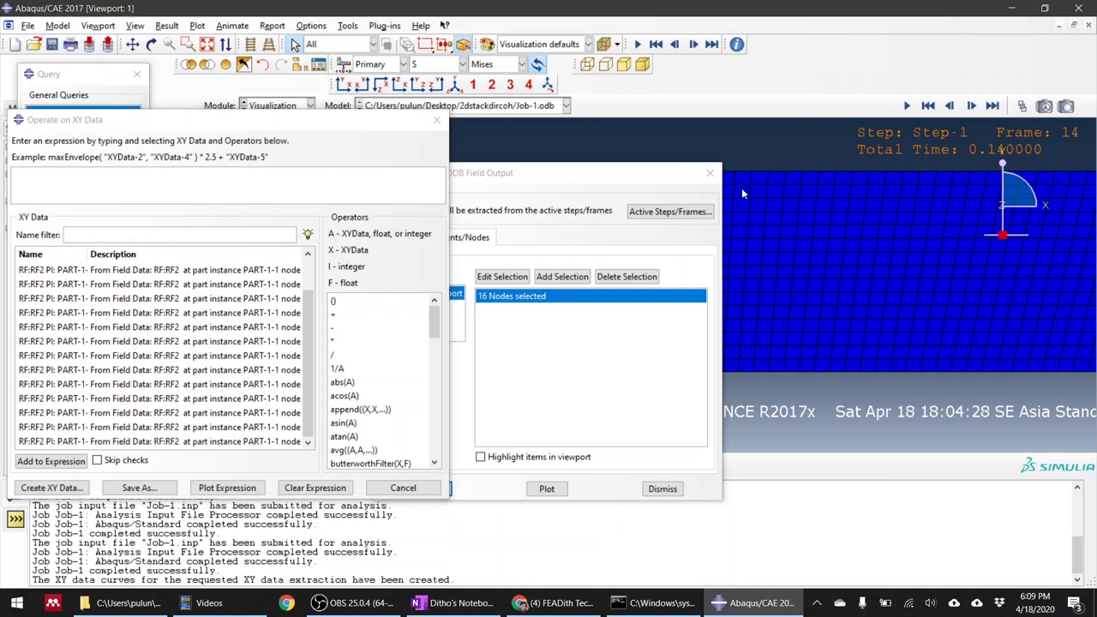
drag(641, 173, 919, 171)
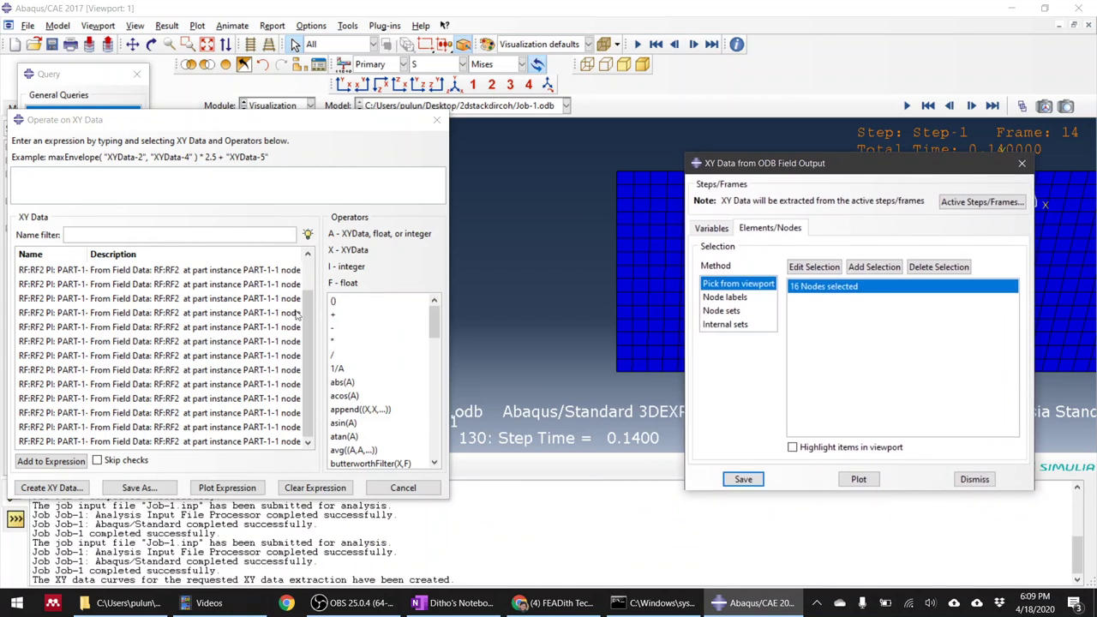
Step: Build a sum() expression over all RF2 curves and save it as XYData-1
click(92, 190)
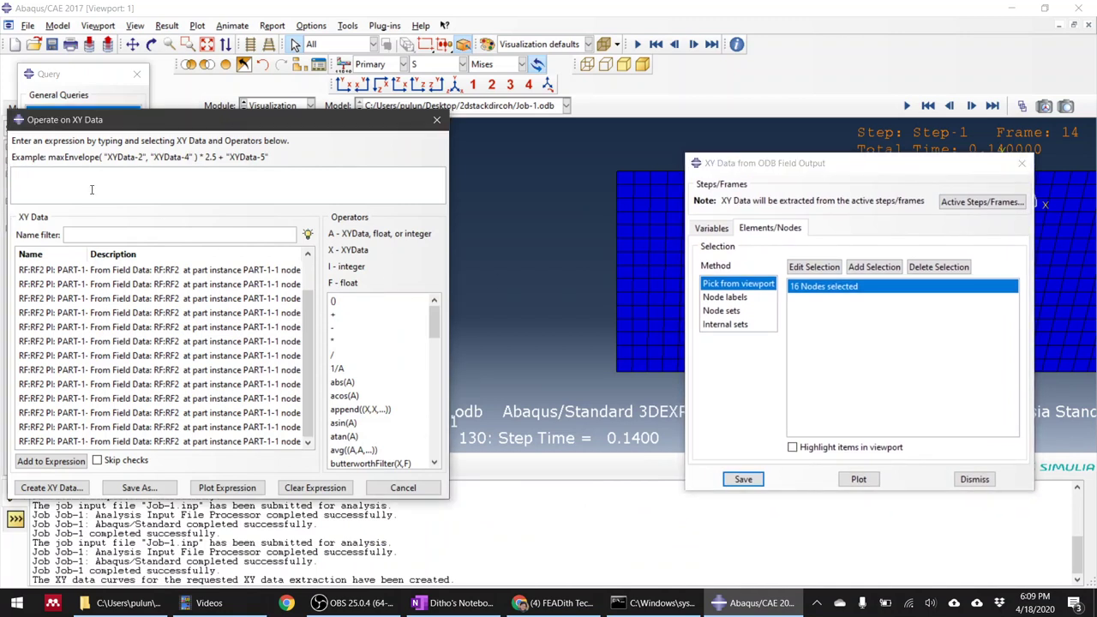
text(sum(()
scroll(290, 276, down, 3)
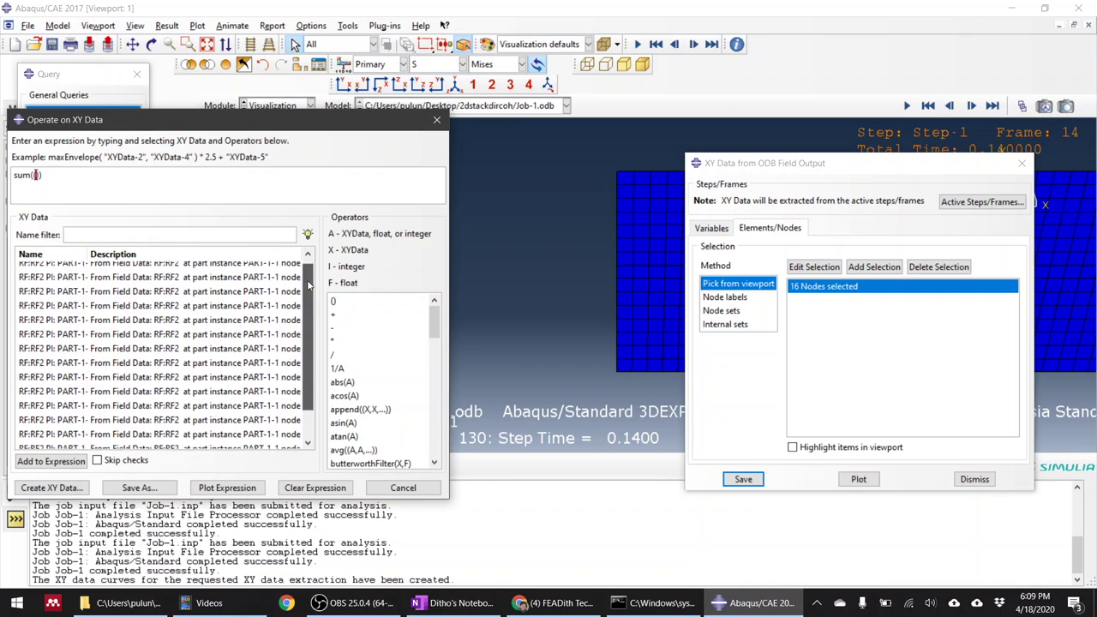
click(290, 276)
scroll(215, 411, down, 5)
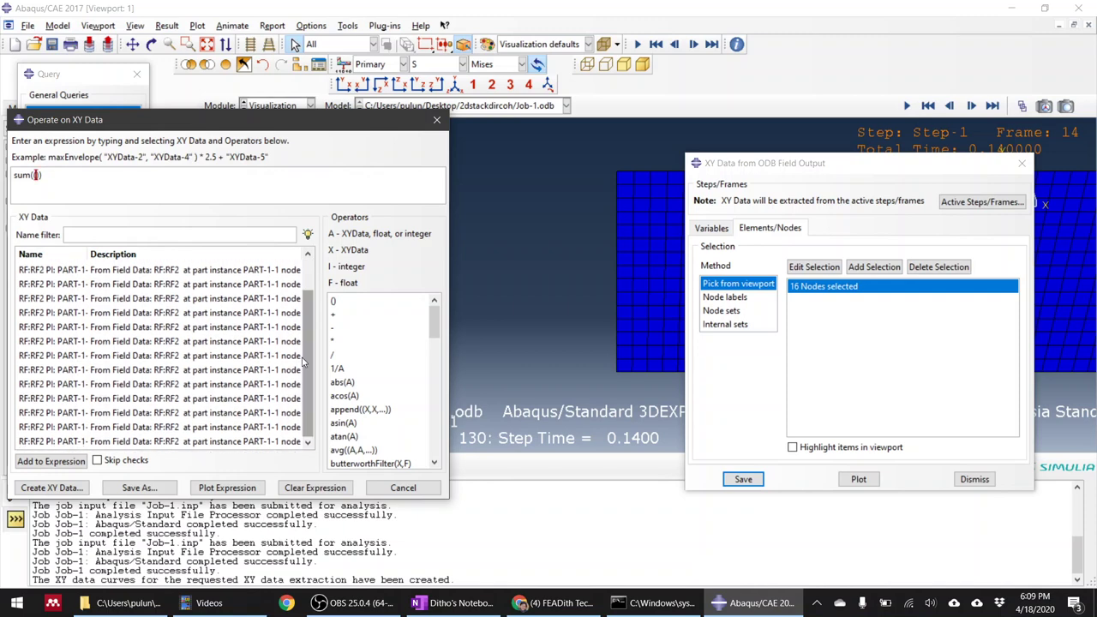
shift+click(194, 442)
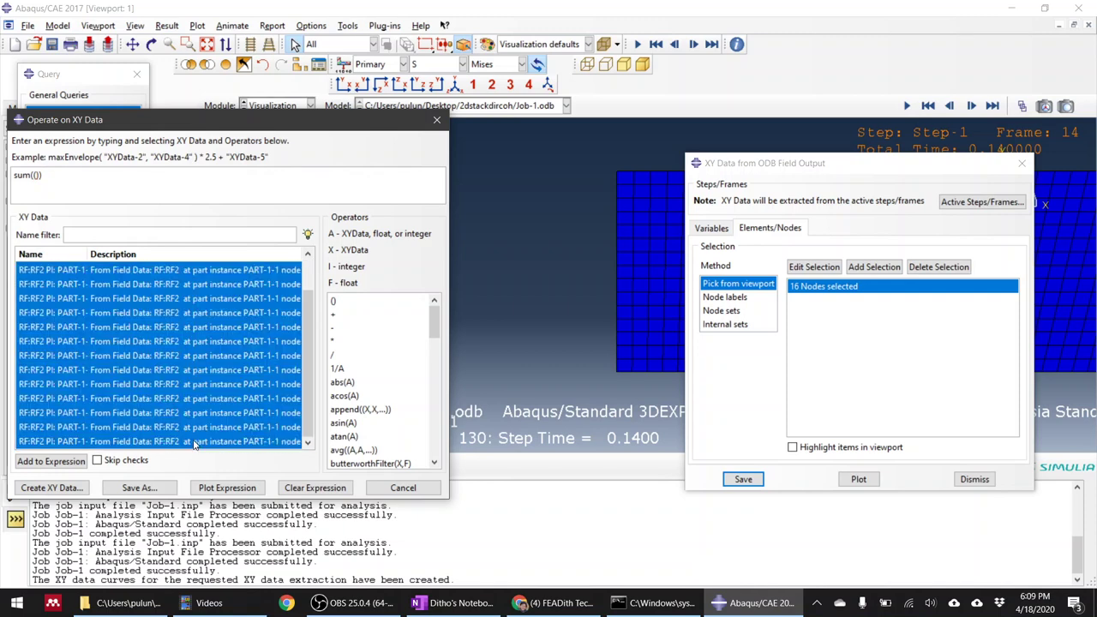
click(74, 463)
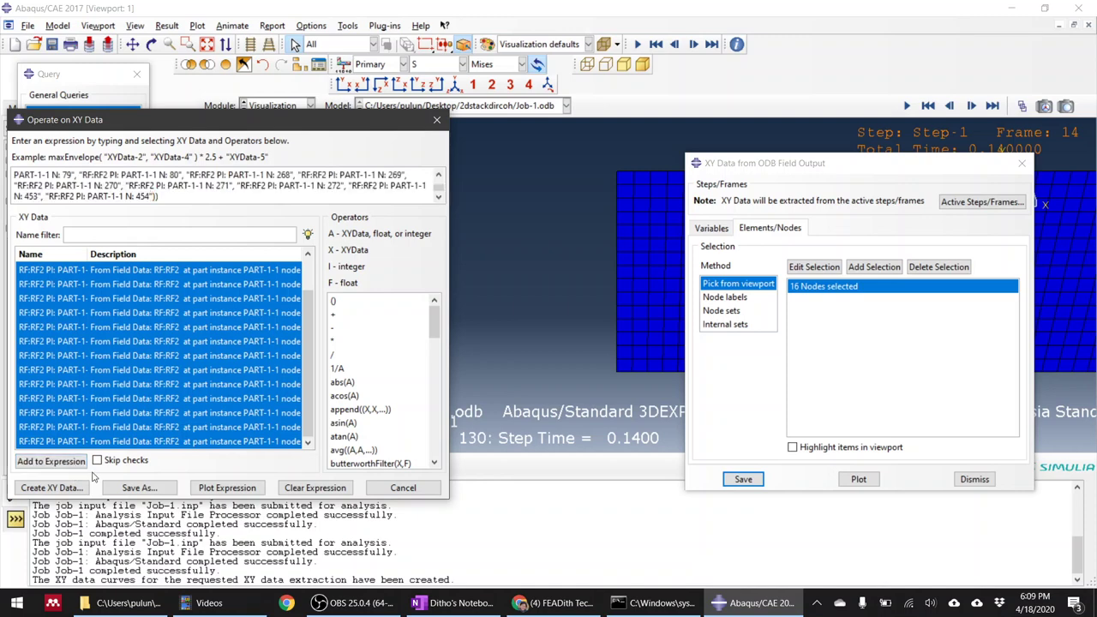
click(139, 487)
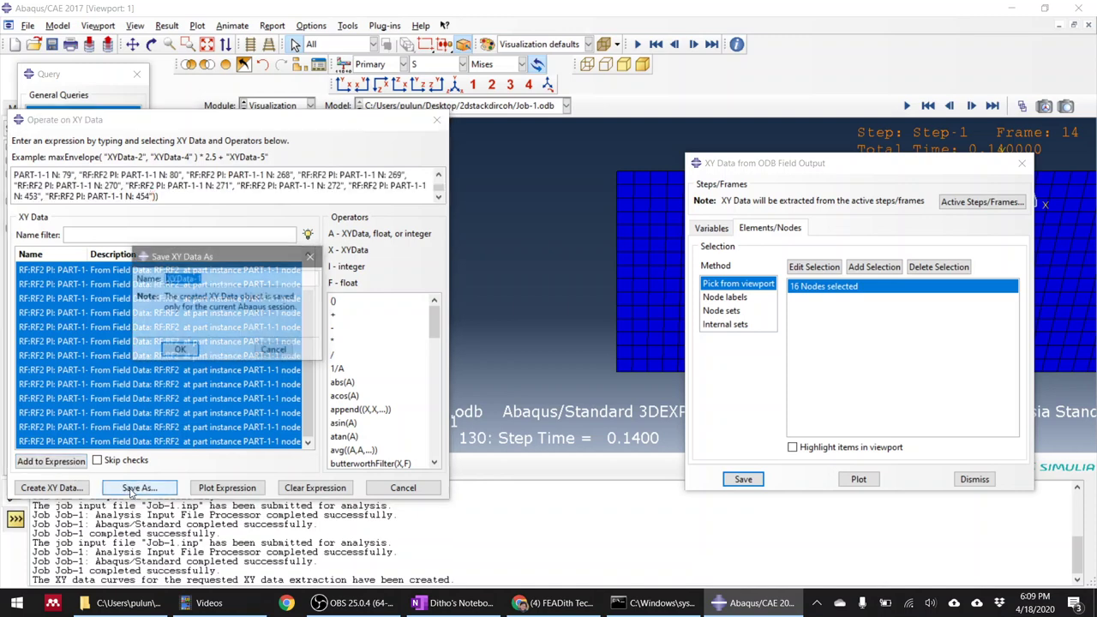
click(180, 350)
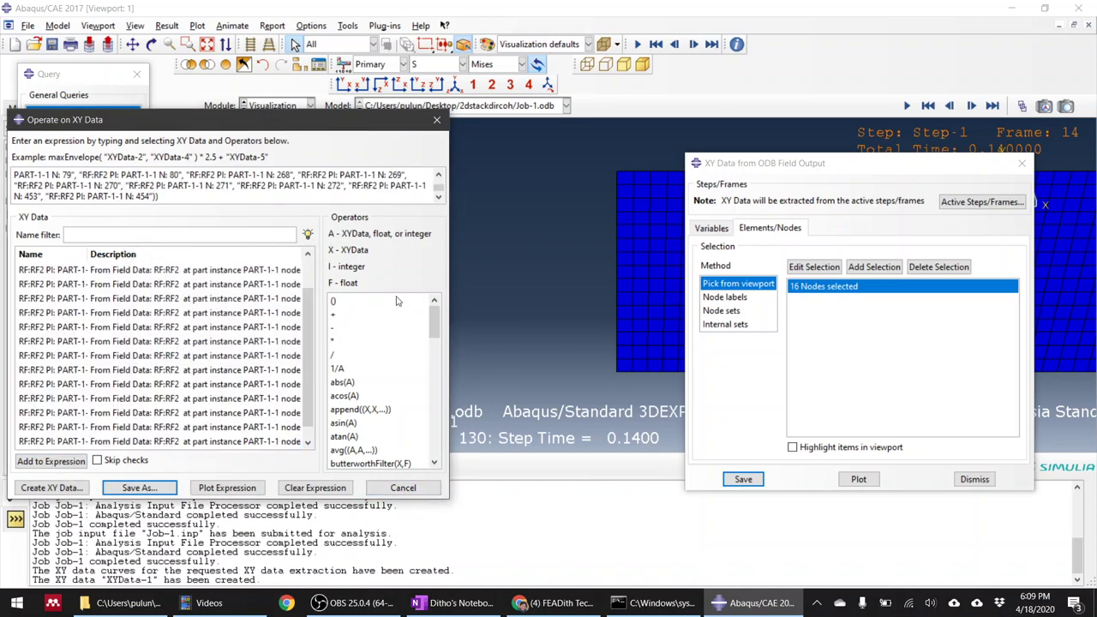
drag(364, 125, 809, 144)
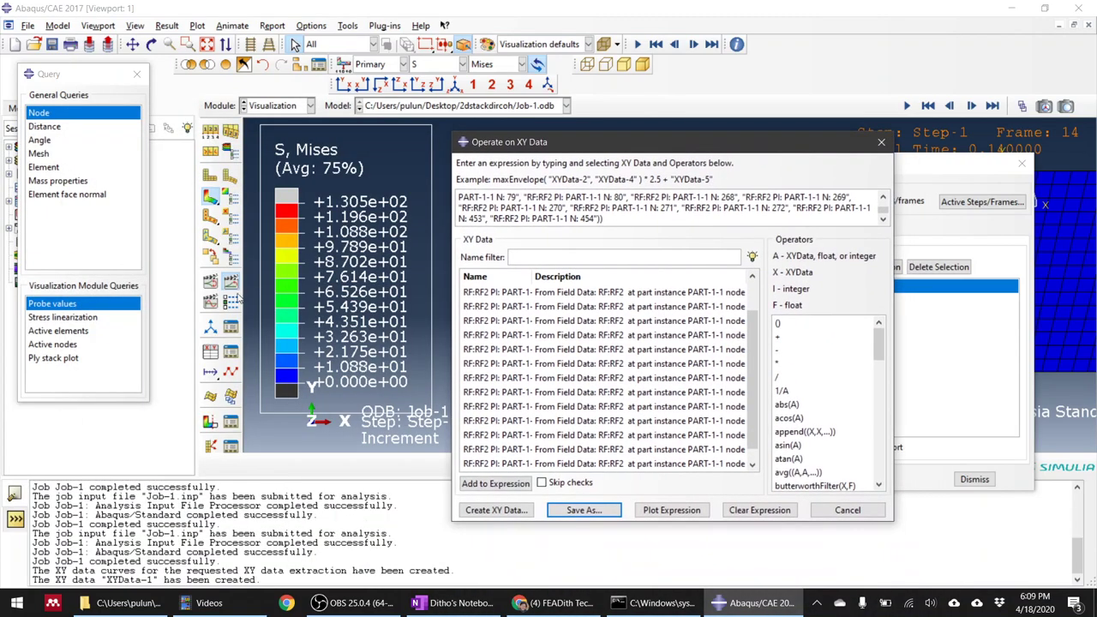
Step: Plot XYData-1 from the XY Data Manager as the summed force curve
click(231, 354)
click(120, 221)
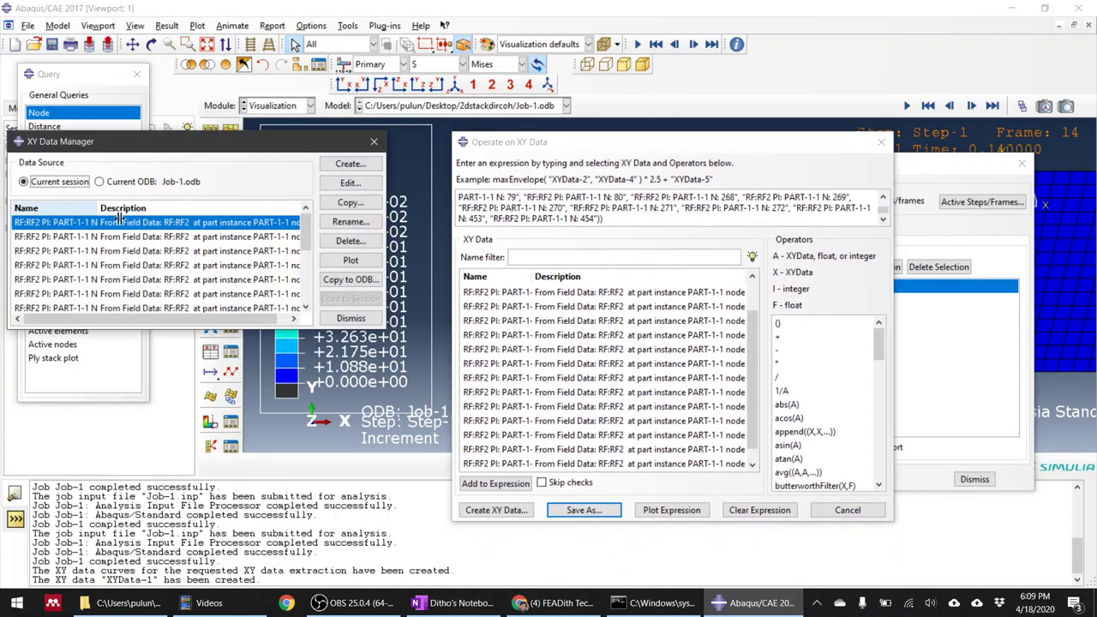
scroll(305, 254, down, 3)
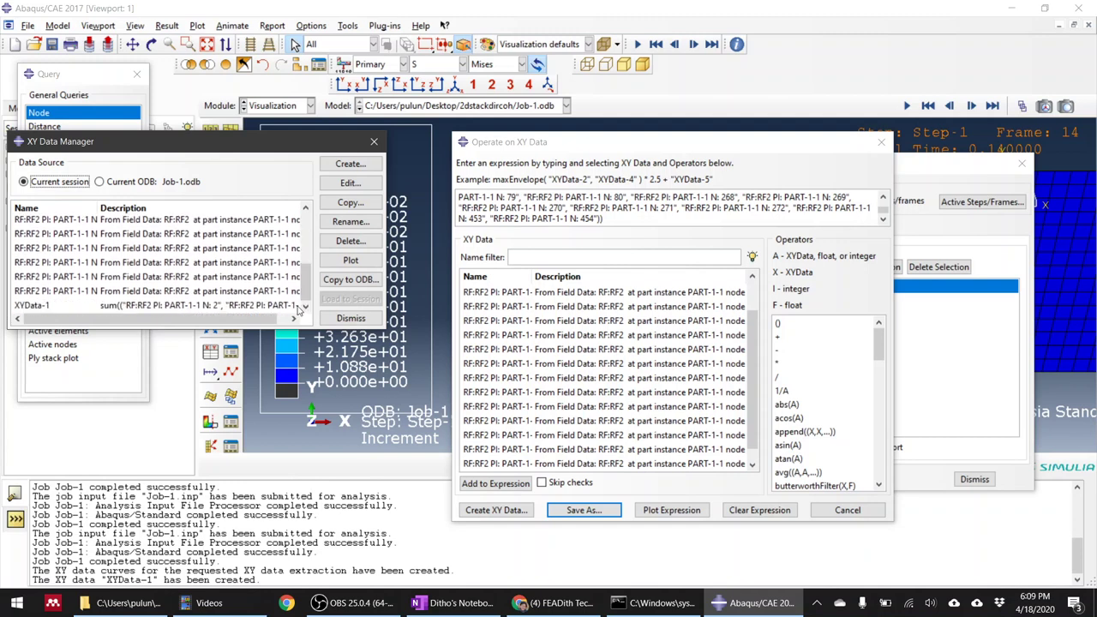
click(195, 307)
click(364, 259)
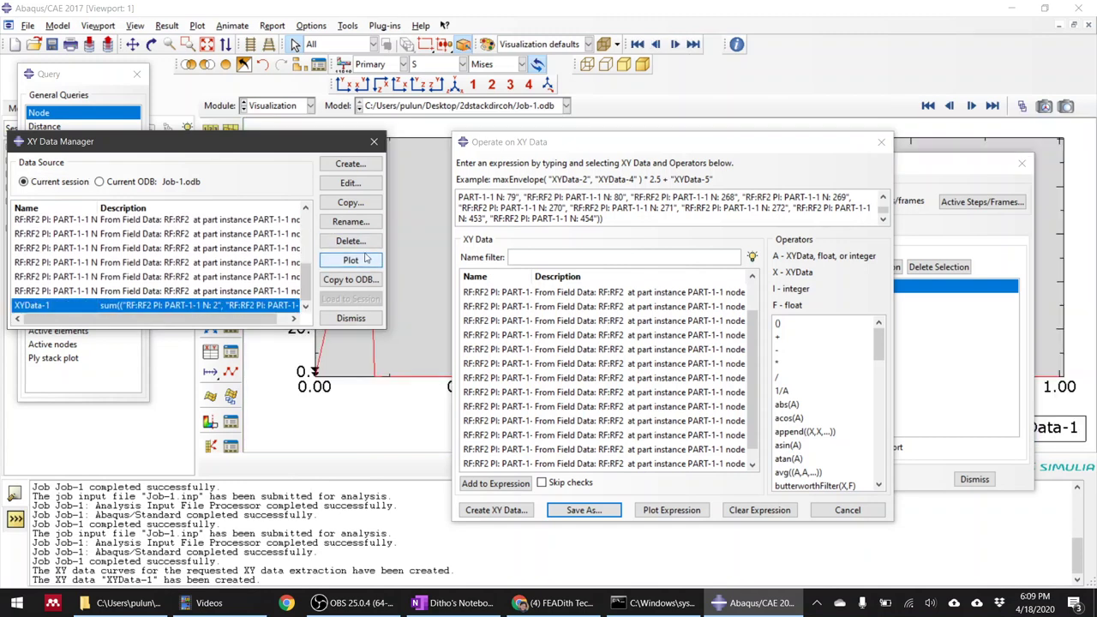
drag(526, 143, 636, 256)
drag(251, 137, 730, 328)
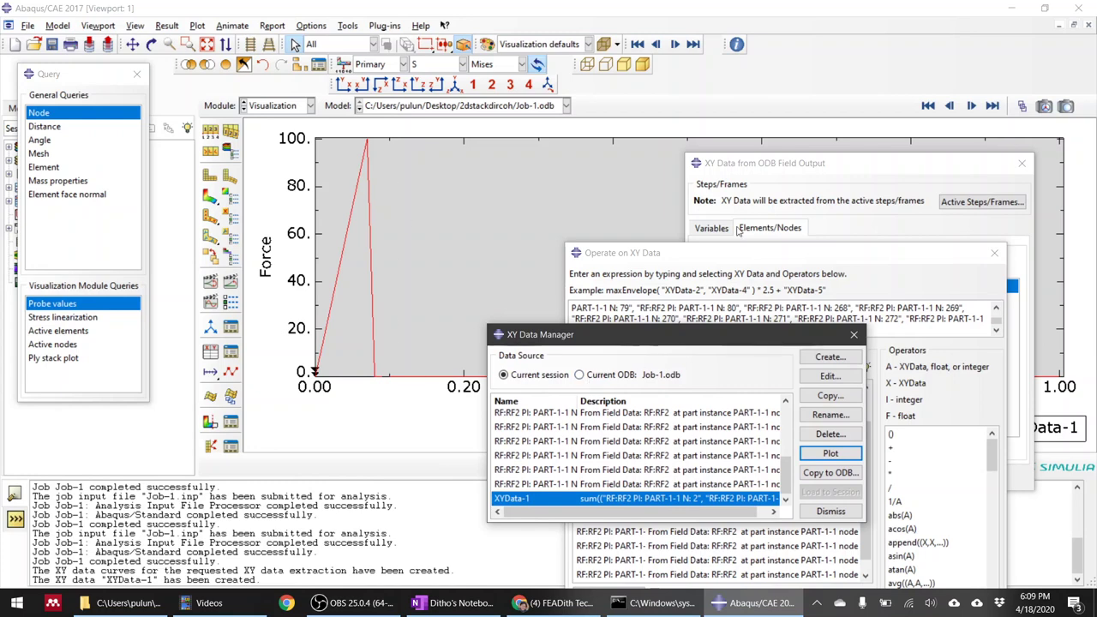
Step: Check the extracted output variables, restore the Mises contour, and close the field output and XY operations dialogs
click(837, 202)
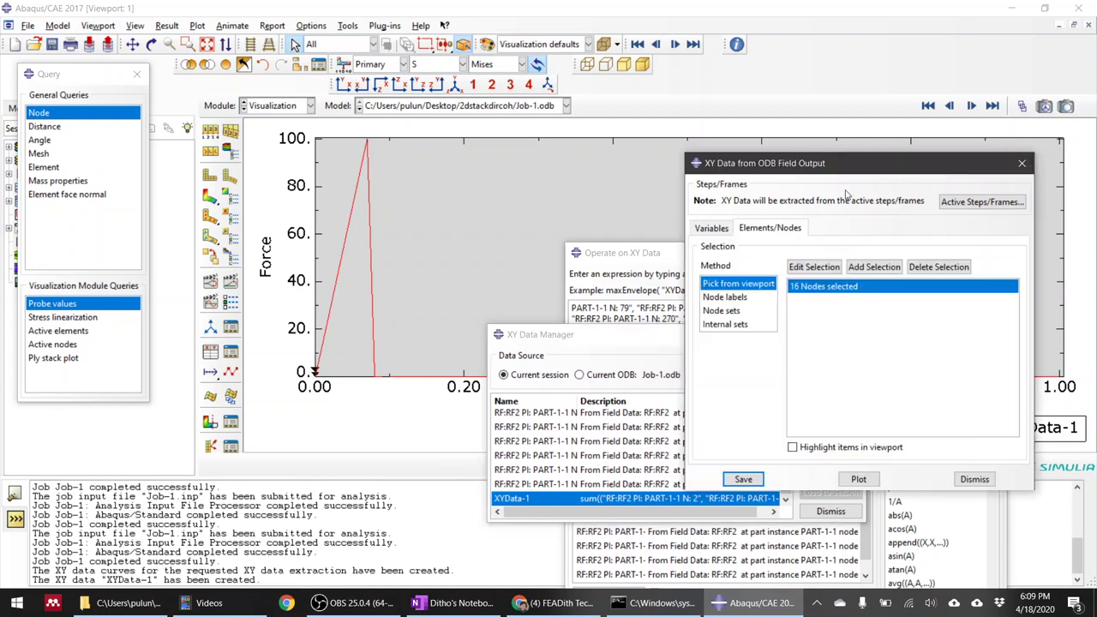
click(714, 229)
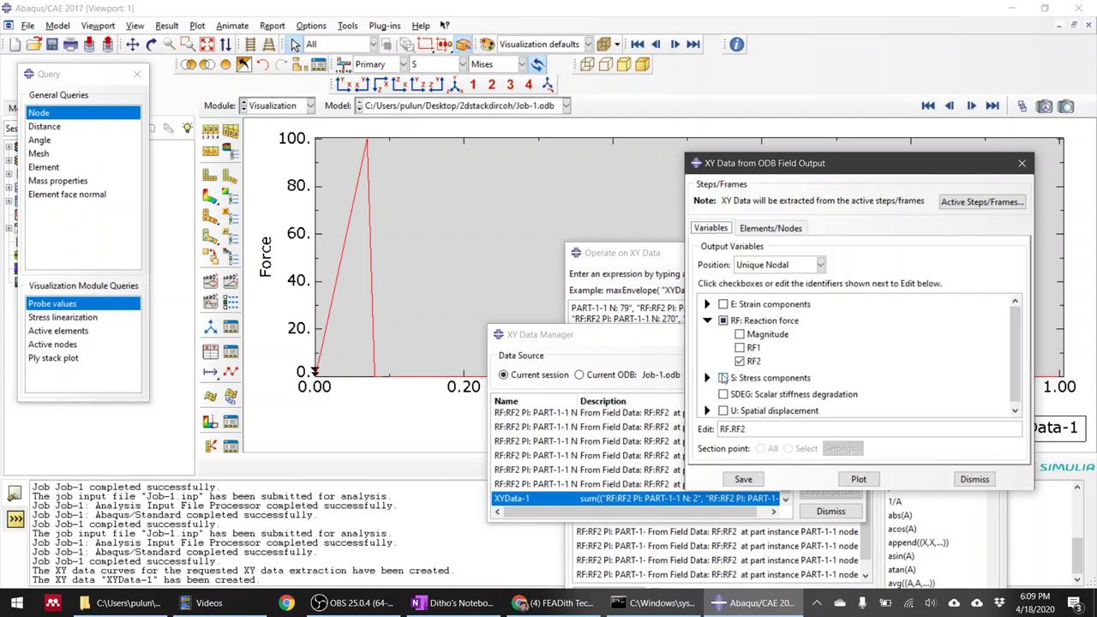
click(707, 407)
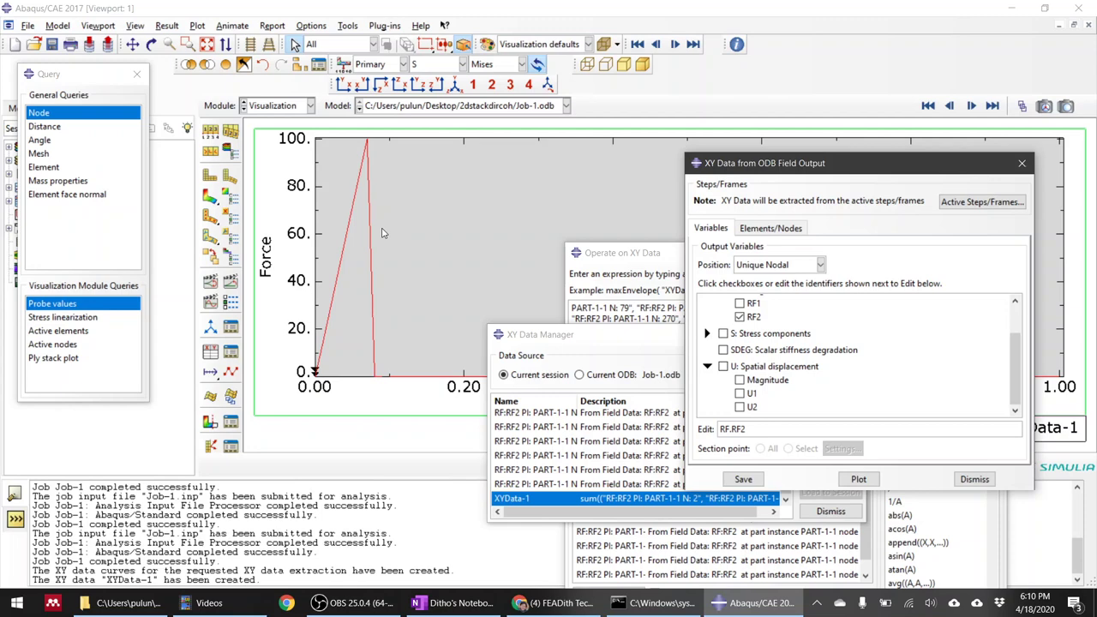
click(210, 197)
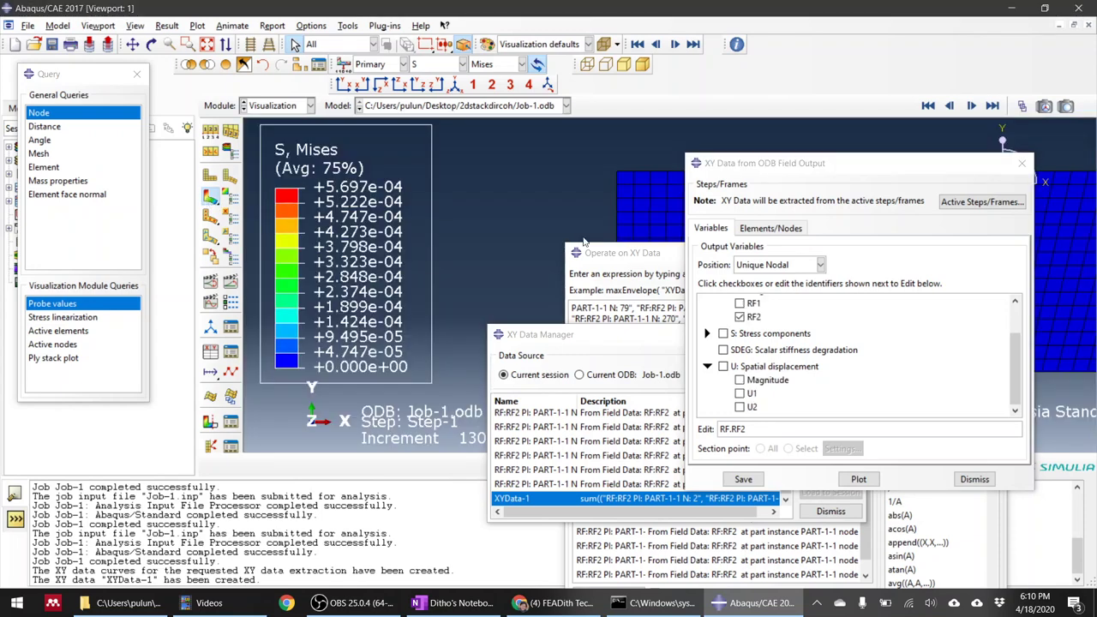
click(1022, 163)
click(997, 252)
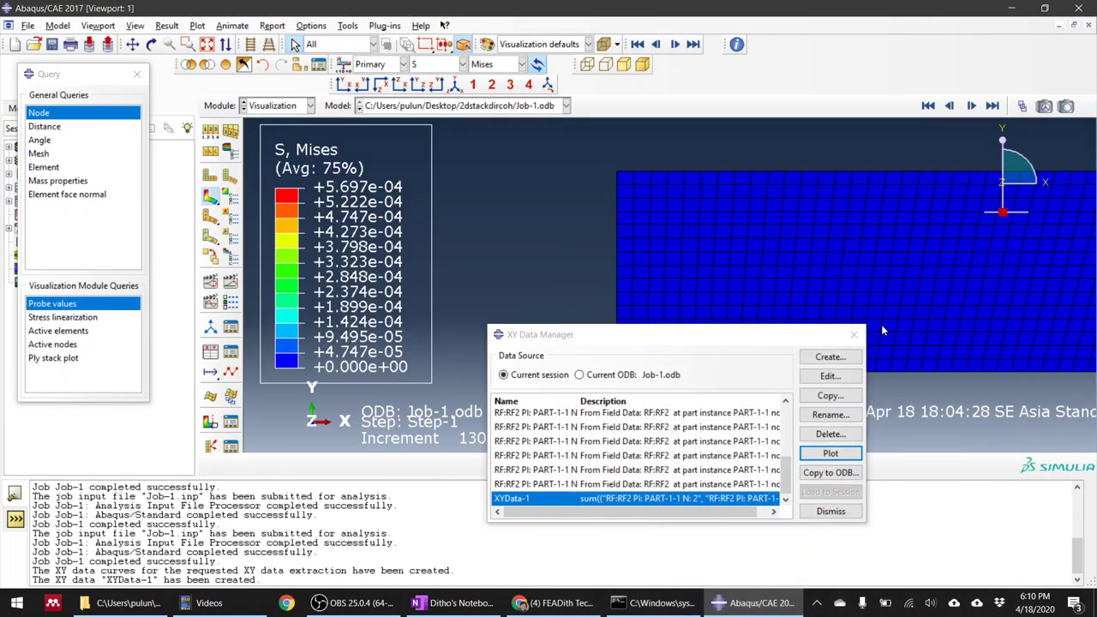
Step: Dismiss the XY Data Manager, minimize Chrome, and bring the OBS window forward
click(853, 334)
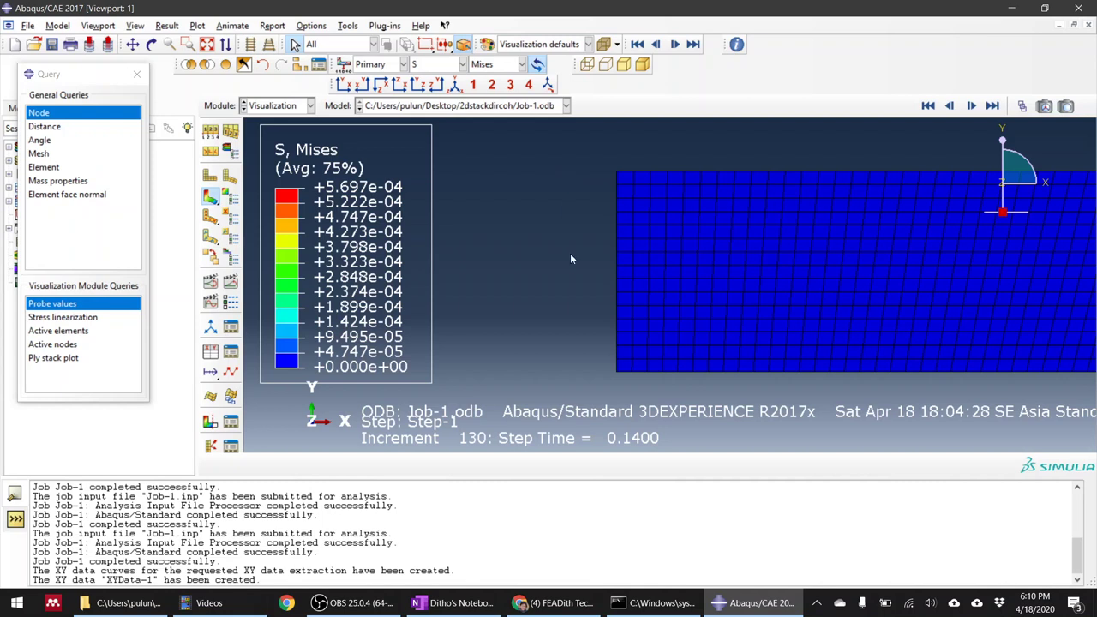
mouse_move(563, 608)
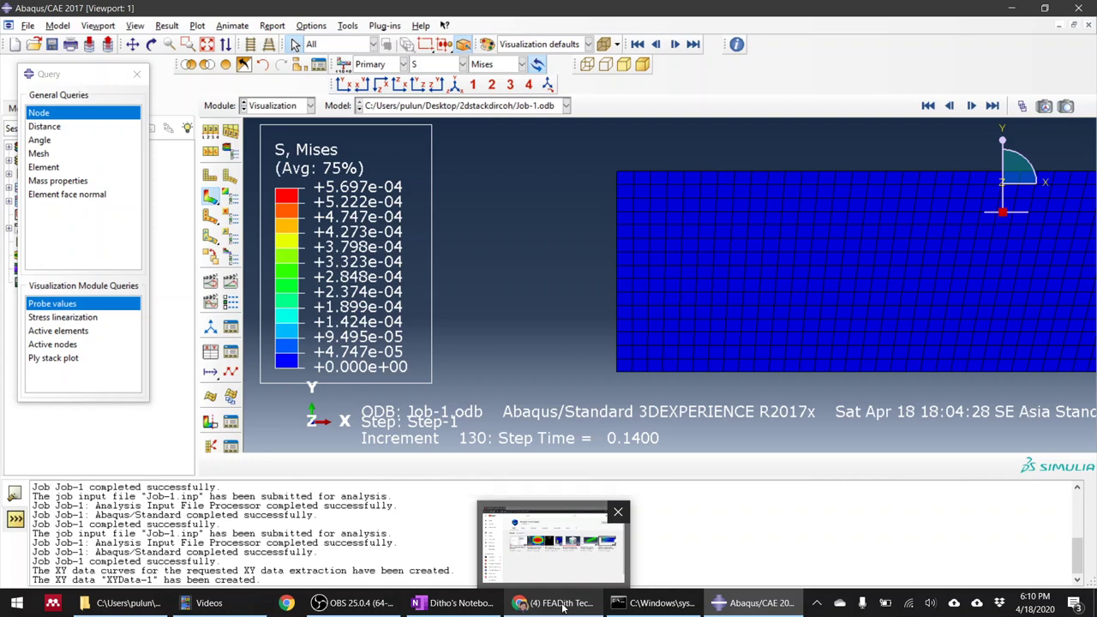
click(561, 605)
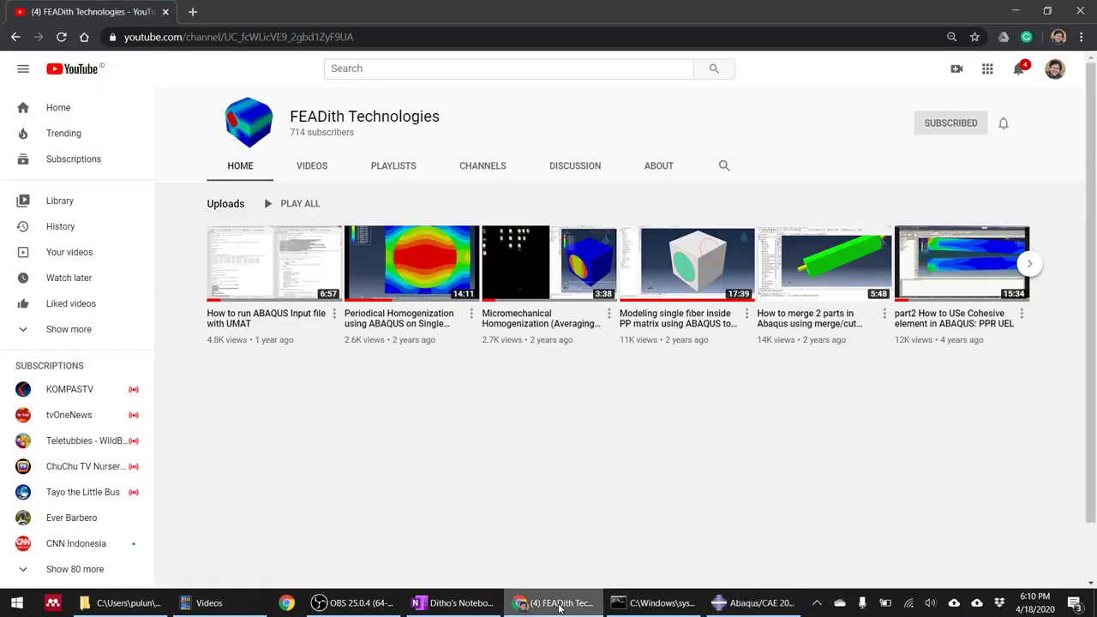
click(558, 605)
click(351, 603)
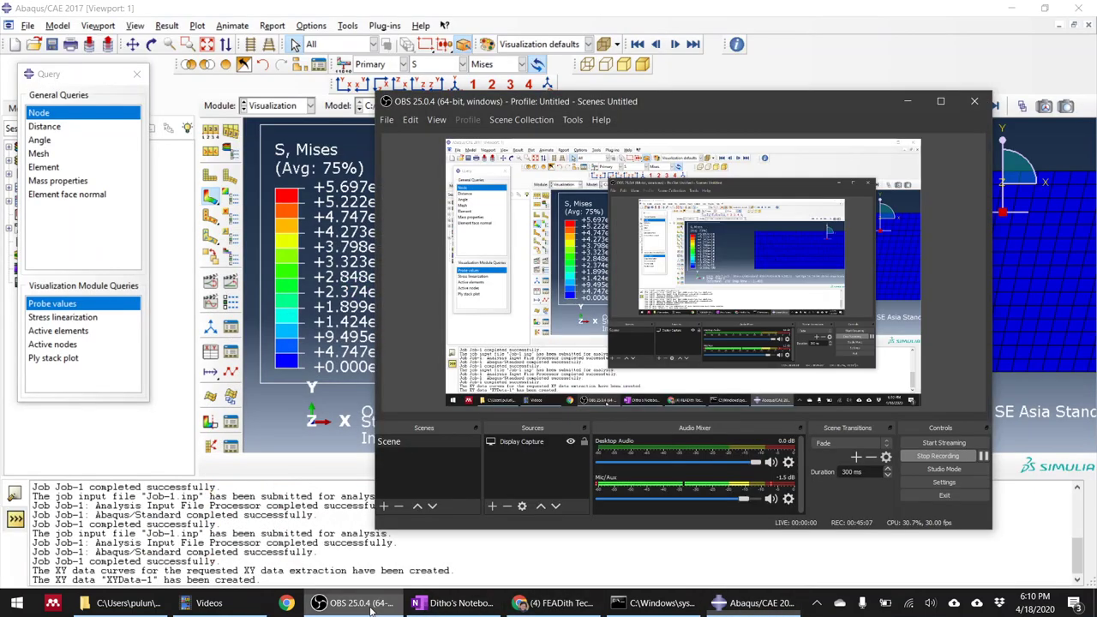